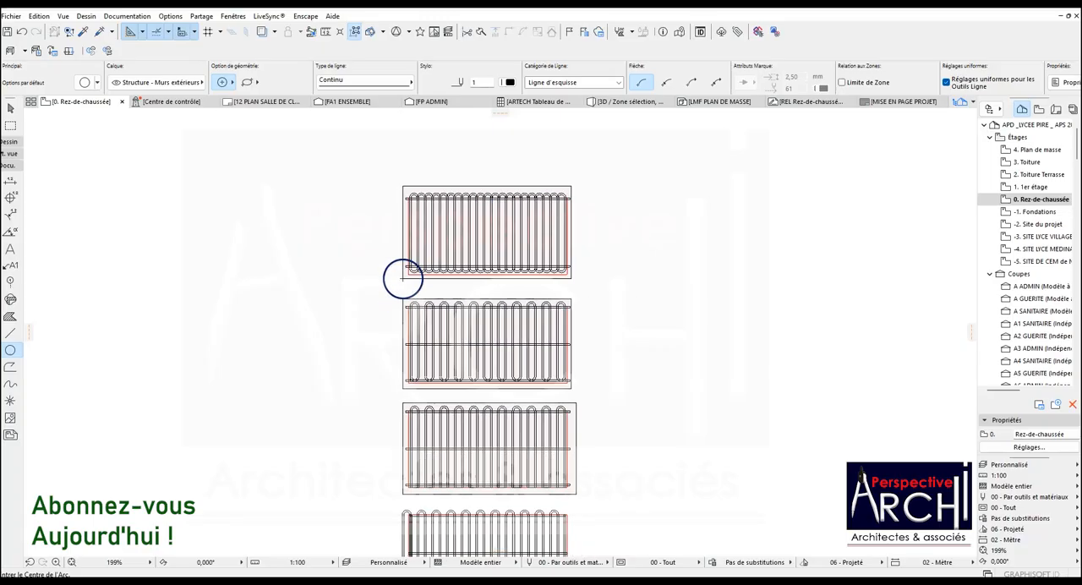
Examine the fence panel drawings stacked on the ground-floor plan, comparing their bars, horizontal rails and rounded ends.
{"action": "scroll", "coordinate": [422, 382], "scroll_direction": "up", "scroll_amount": 2}
{"action": "scroll", "coordinate": [575, 362], "scroll_direction": "down", "scroll_amount": 1}
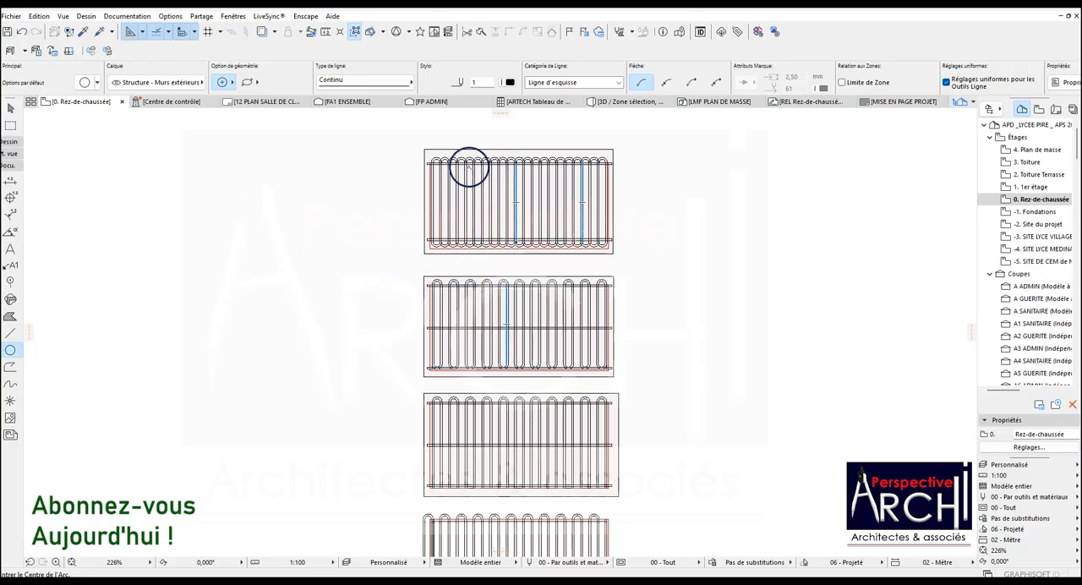
{"action": "scroll", "coordinate": [481, 493], "scroll_direction": "up", "scroll_amount": 5}
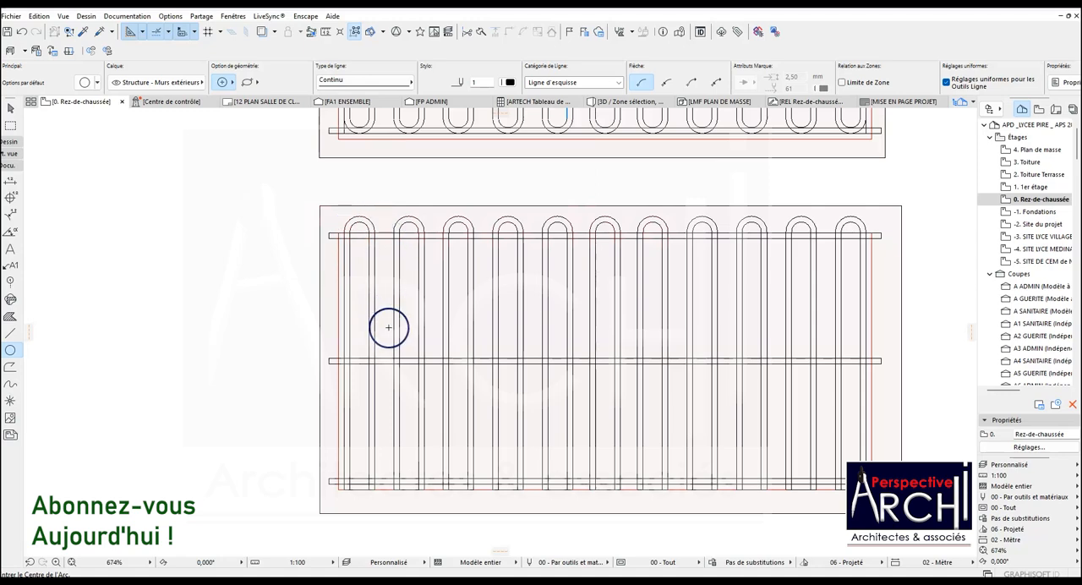
{"action": "scroll", "coordinate": [339, 489], "scroll_direction": "up", "scroll_amount": 2}
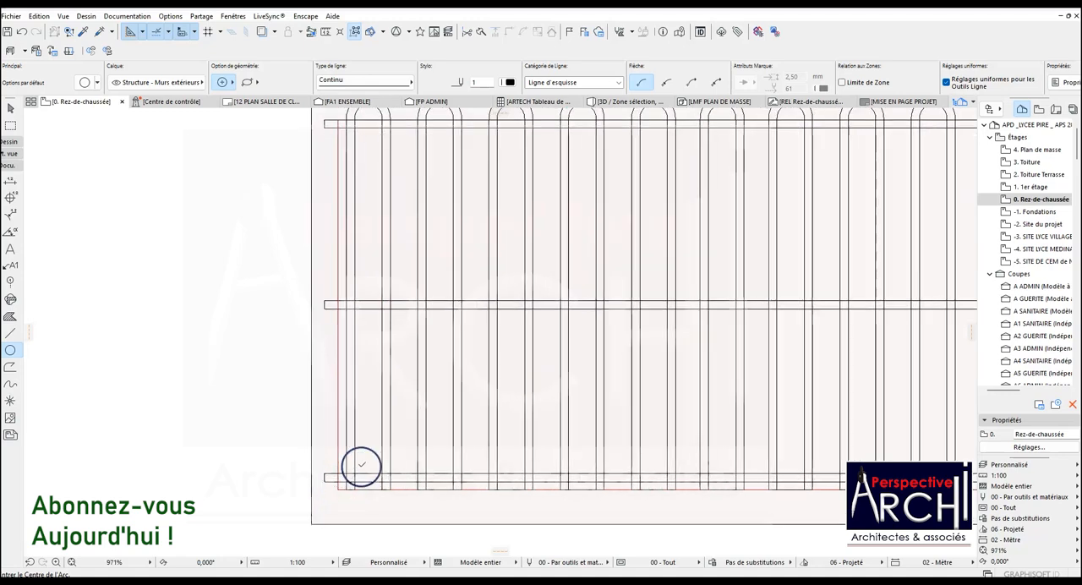
{"action": "scroll", "coordinate": [373, 494], "scroll_direction": "down", "scroll_amount": 4}
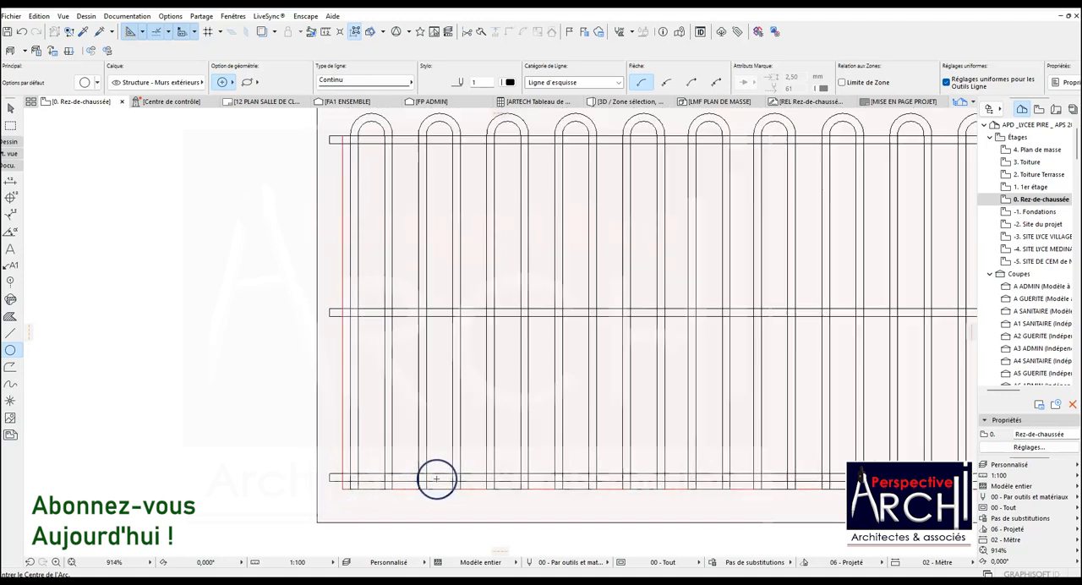
{"action": "scroll", "coordinate": [683, 467], "scroll_direction": "up", "scroll_amount": 2}
{"action": "scroll", "coordinate": [684, 467], "scroll_direction": "up", "scroll_amount": 3}
{"action": "scroll", "coordinate": [701, 470], "scroll_direction": "down", "scroll_amount": 5}
{"action": "scroll", "coordinate": [471, 273], "scroll_direction": "down", "scroll_amount": 3}
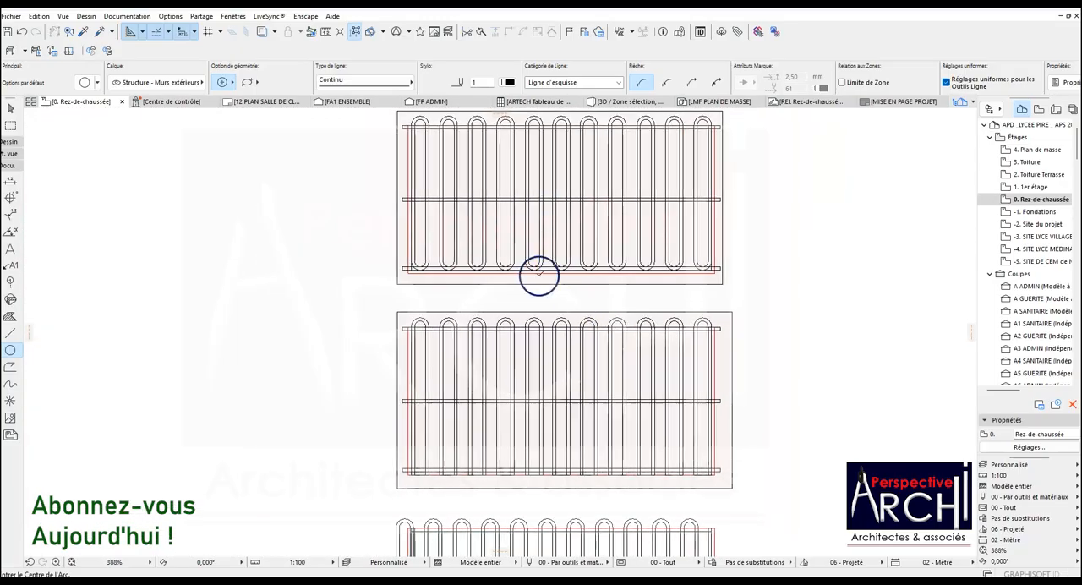
{"action": "scroll", "coordinate": [442, 194], "scroll_direction": "up", "scroll_amount": 3}
{"action": "scroll", "coordinate": [361, 201], "scroll_direction": "up", "scroll_amount": 2}
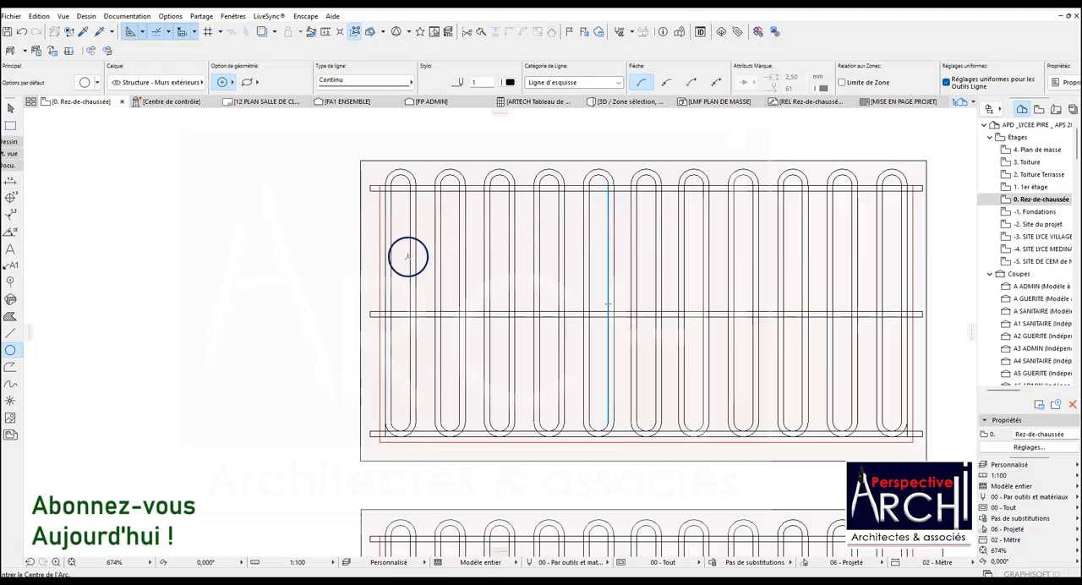
{"action": "scroll", "coordinate": [416, 345], "scroll_direction": "down", "scroll_amount": 2}
{"action": "scroll", "coordinate": [559, 277], "scroll_direction": "up", "scroll_amount": 4}
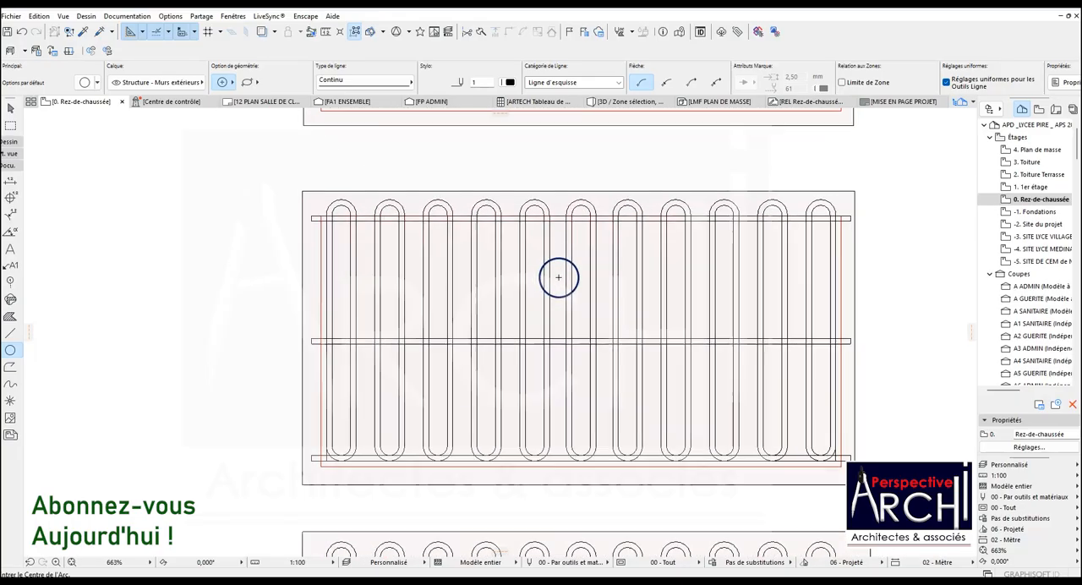
{"action": "scroll", "coordinate": [558, 274], "scroll_direction": "down", "scroll_amount": 5}
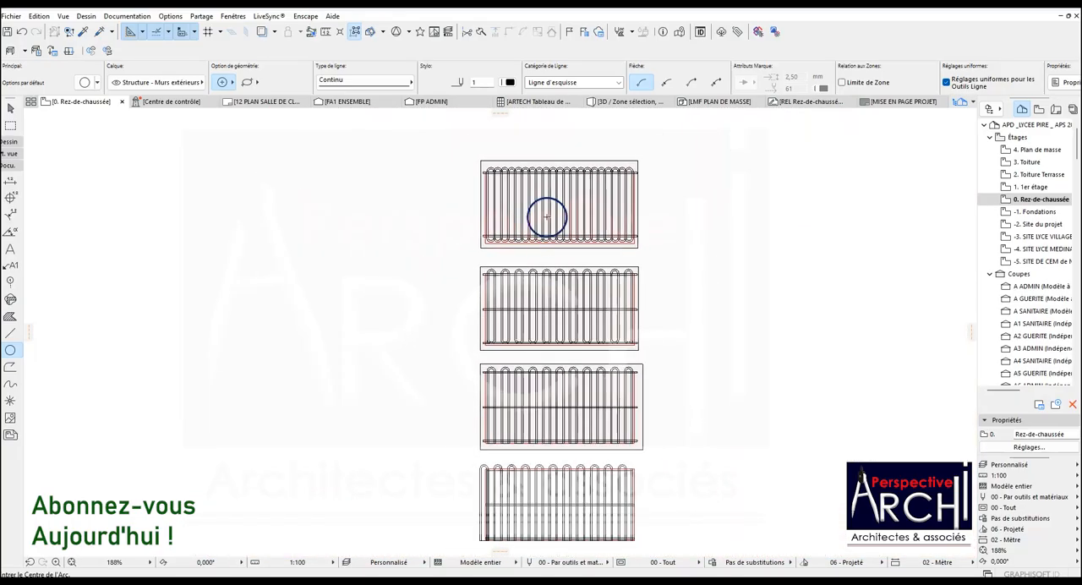
{"action": "scroll", "coordinate": [532, 178], "scroll_direction": "up", "scroll_amount": 4}
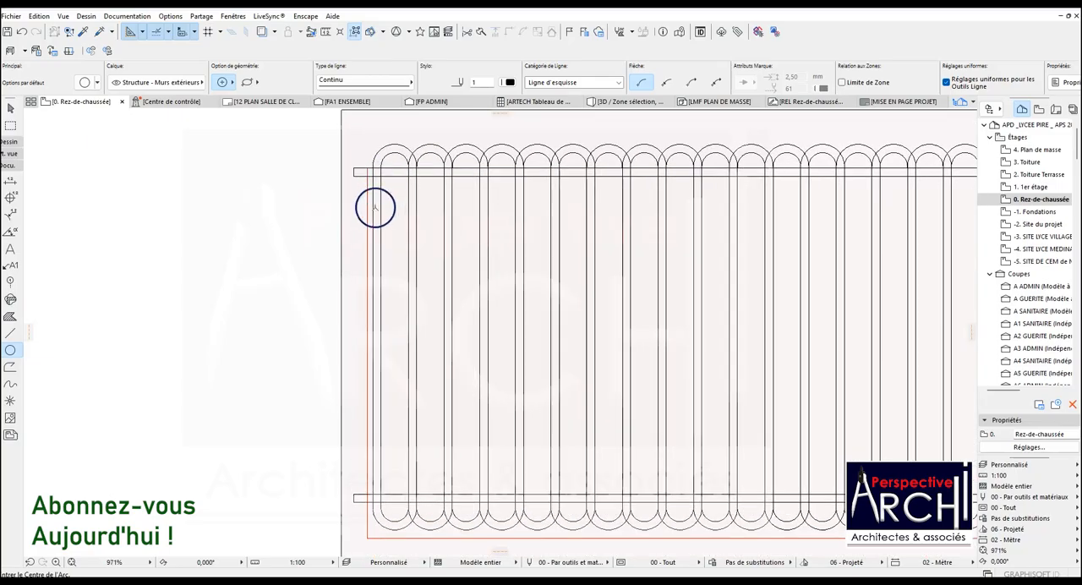
{"action": "scroll", "coordinate": [392, 181], "scroll_direction": "up", "scroll_amount": 2}
{"action": "scroll", "coordinate": [350, 262], "scroll_direction": "down", "scroll_amount": 2}
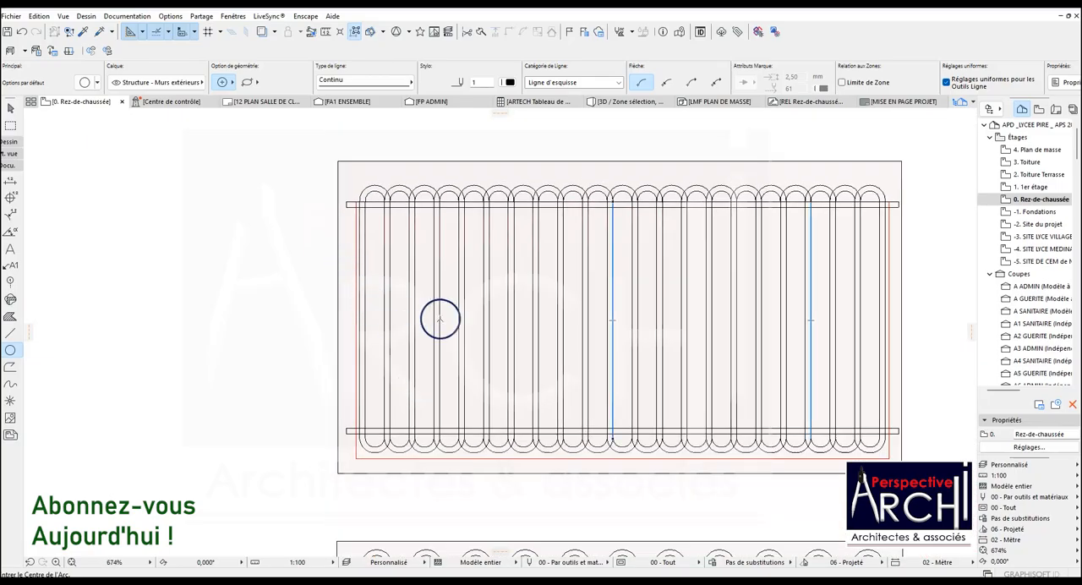
{"action": "scroll", "coordinate": [491, 190], "scroll_direction": "up", "scroll_amount": 3}
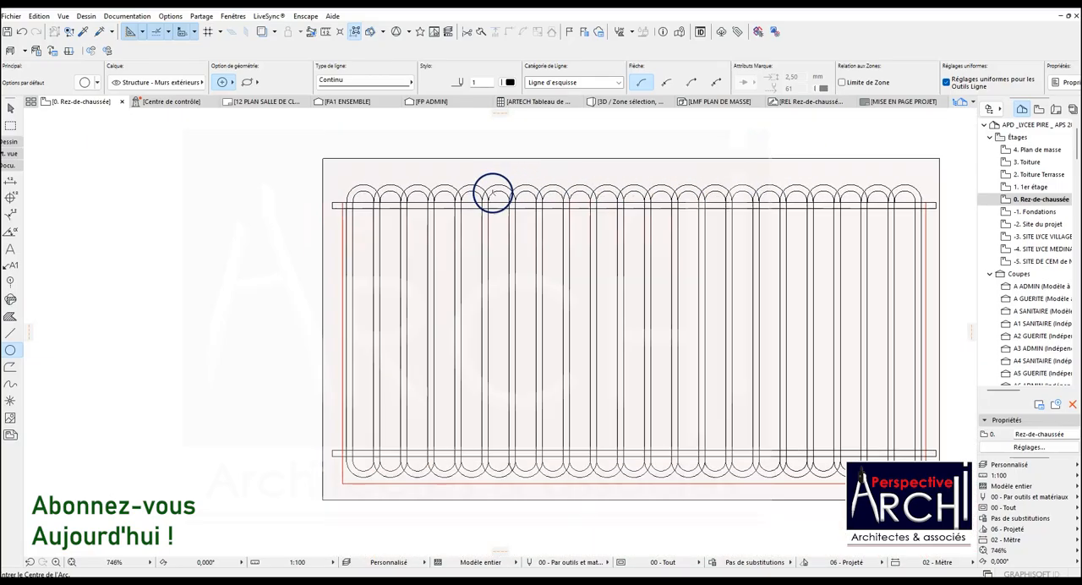
{"action": "scroll", "coordinate": [415, 211], "scroll_direction": "down", "scroll_amount": 2}
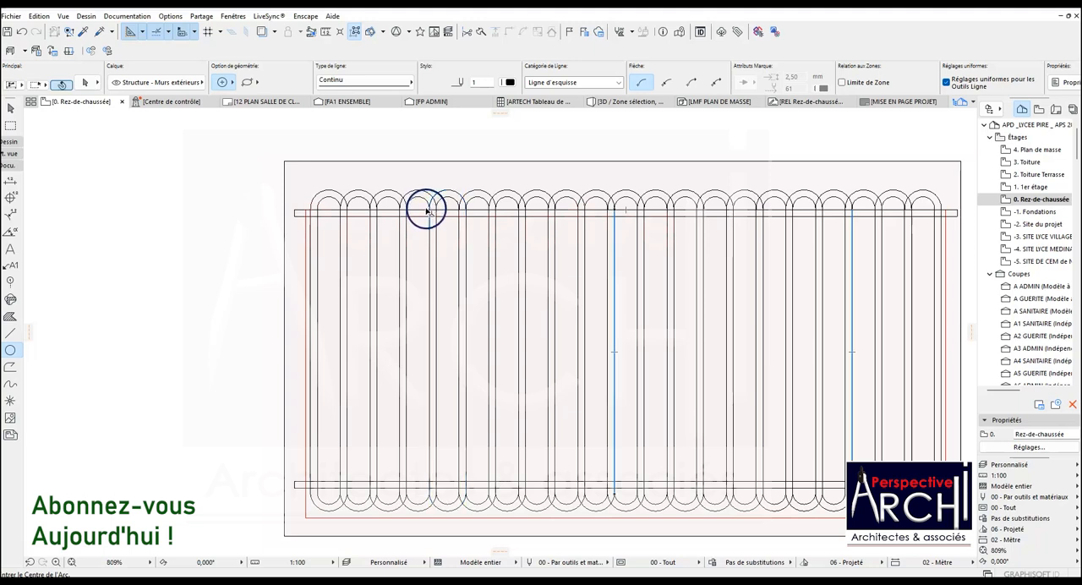
Trim the first panel's upper and lower horizontal rails so only the end stubs outside the vertical bars remain.
{"action": "left_click", "coordinate": [418, 212], "text": "shift"}
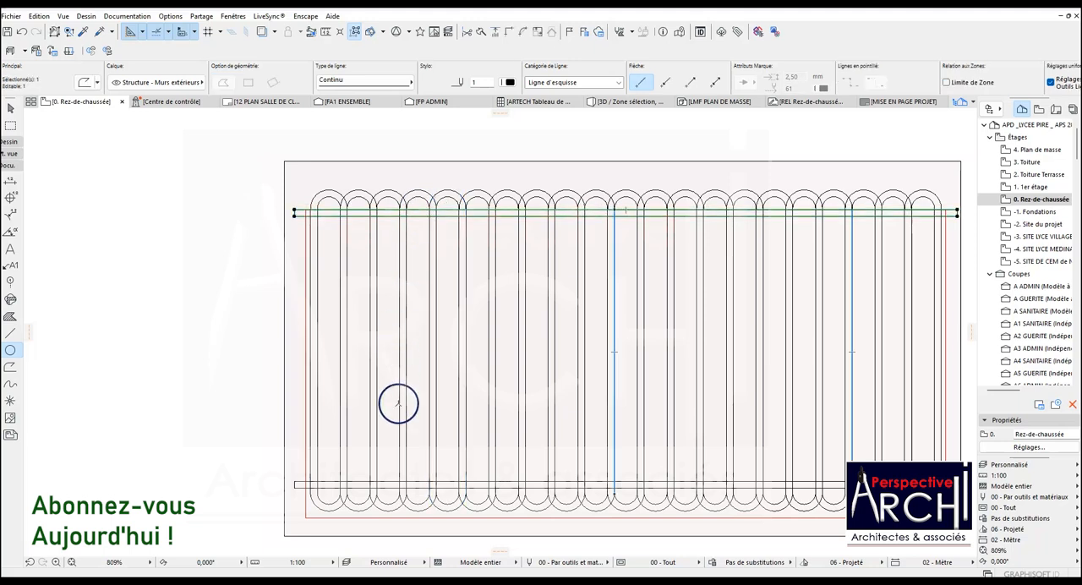
{"action": "left_click", "coordinate": [391, 482], "text": "shift"}
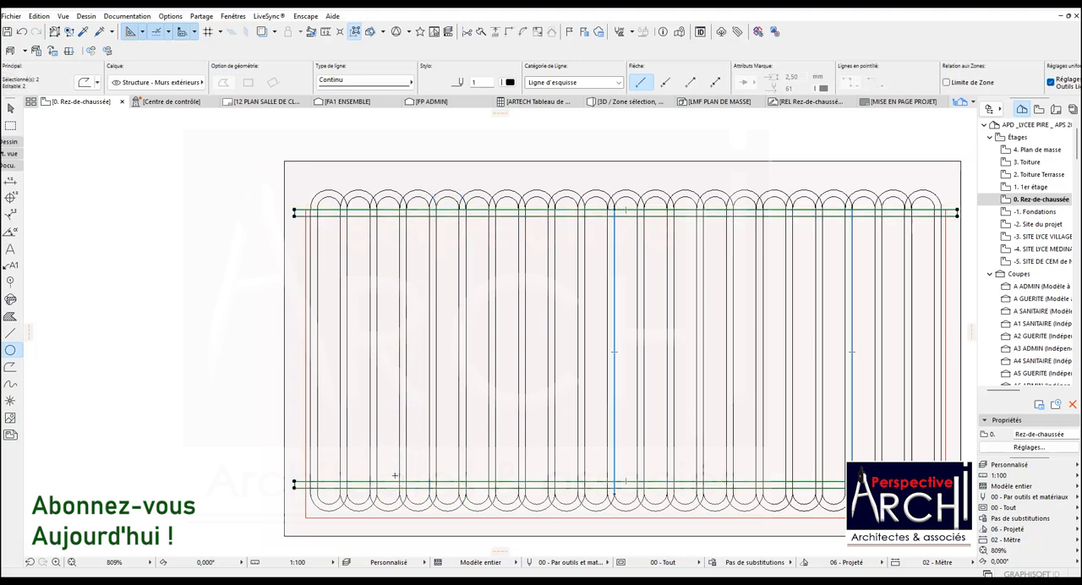
{"action": "key", "text": "Escape"}
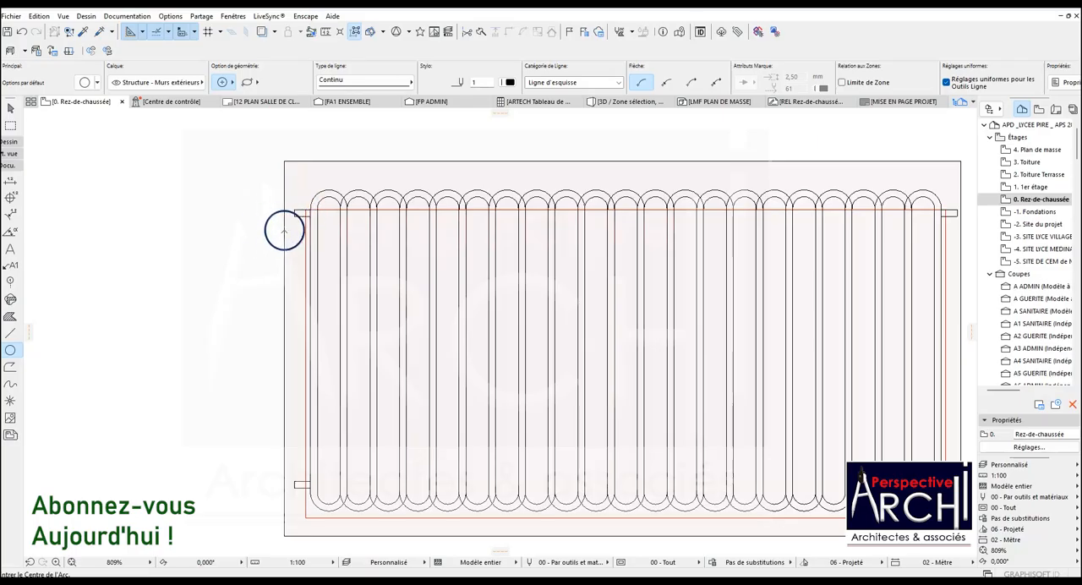
Select the rectangular steel slab behind the first panel and open its thickness value.
{"action": "scroll", "coordinate": [299, 213], "scroll_direction": "down", "scroll_amount": 1}
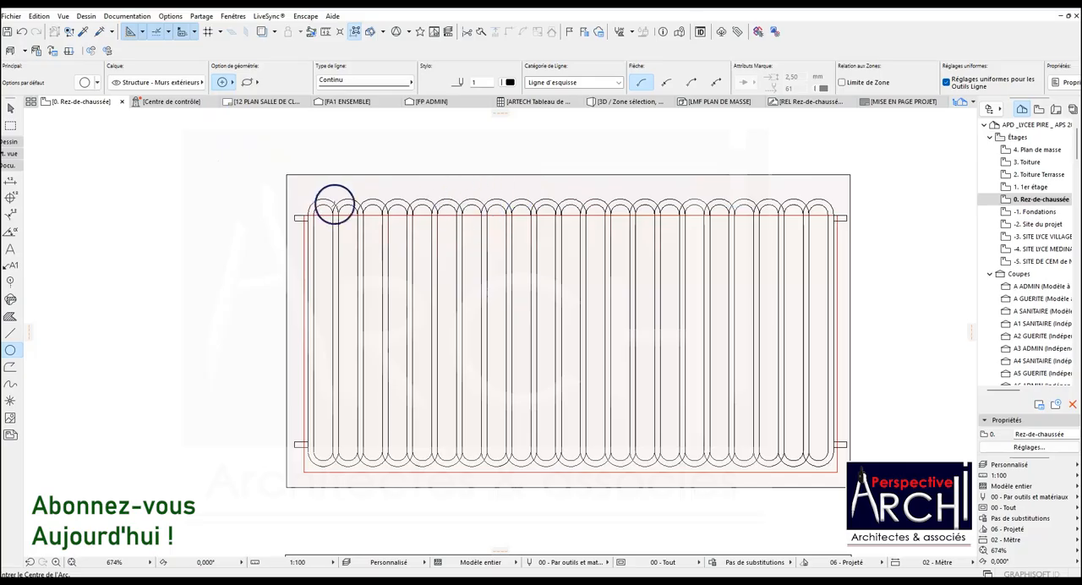
{"action": "left_click", "coordinate": [325, 180], "text": "shift"}
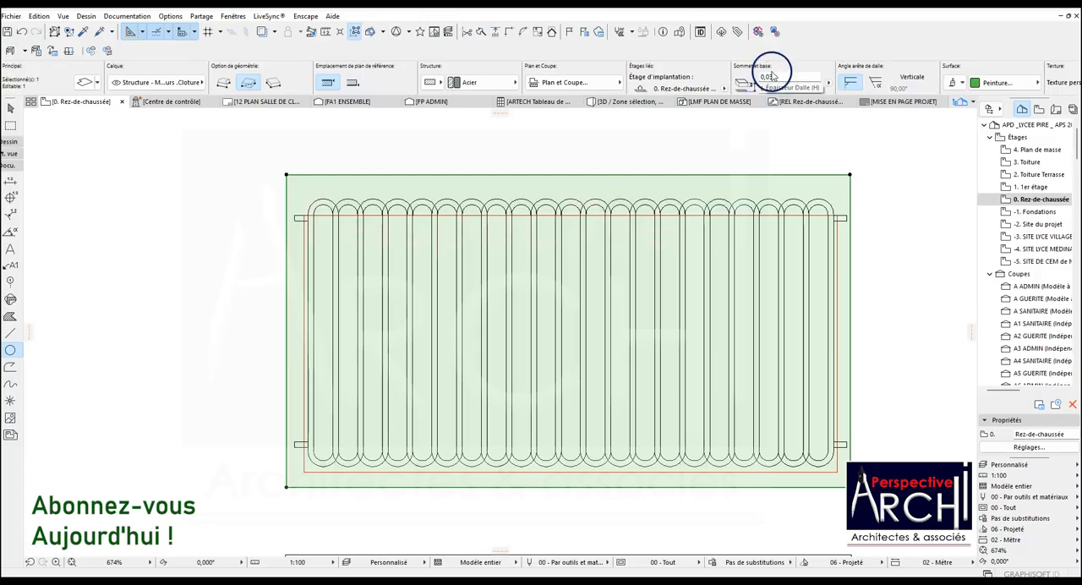
{"action": "left_click", "coordinate": [778, 74]}
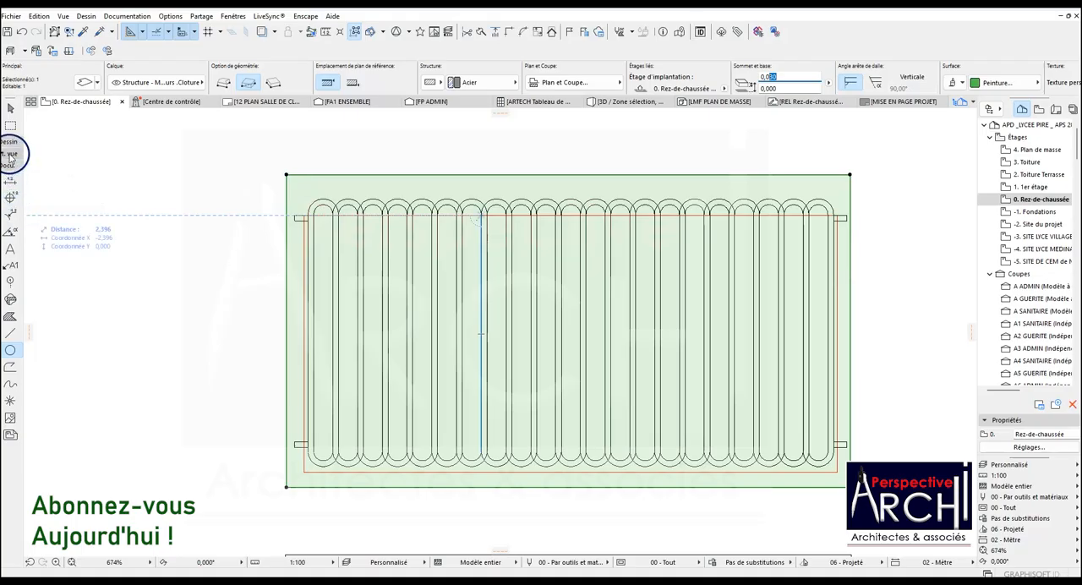
Using the Slab tool and Magic Wand, subtract the area inside the leftmost bar loop, below the red line, from the slab.
{"action": "scroll", "coordinate": [12, 152], "scroll_direction": "up", "scroll_amount": 5}
{"action": "left_click", "coordinate": [10, 207]}
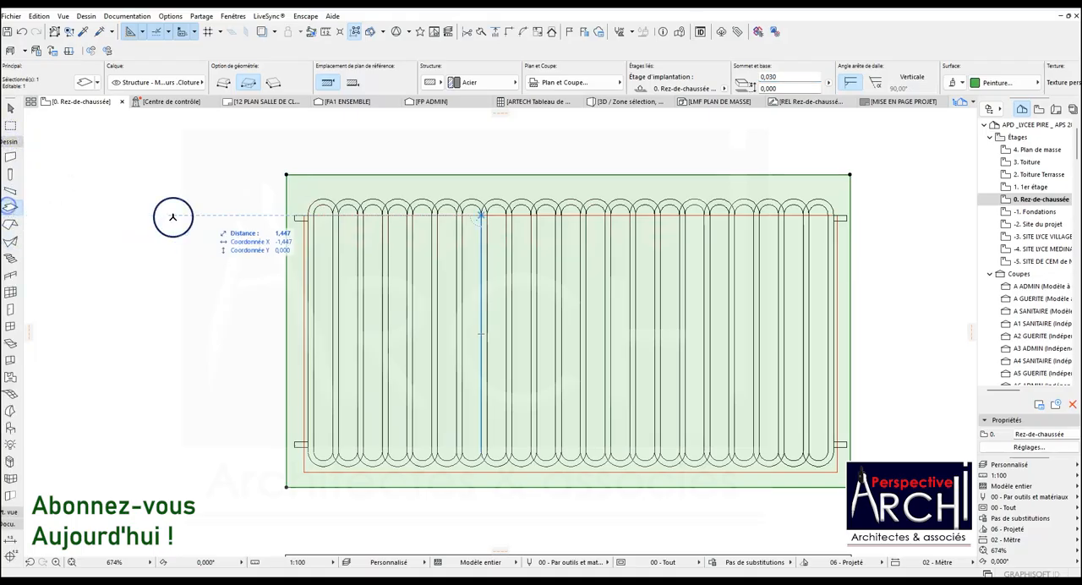
{"action": "left_click", "coordinate": [284, 173]}
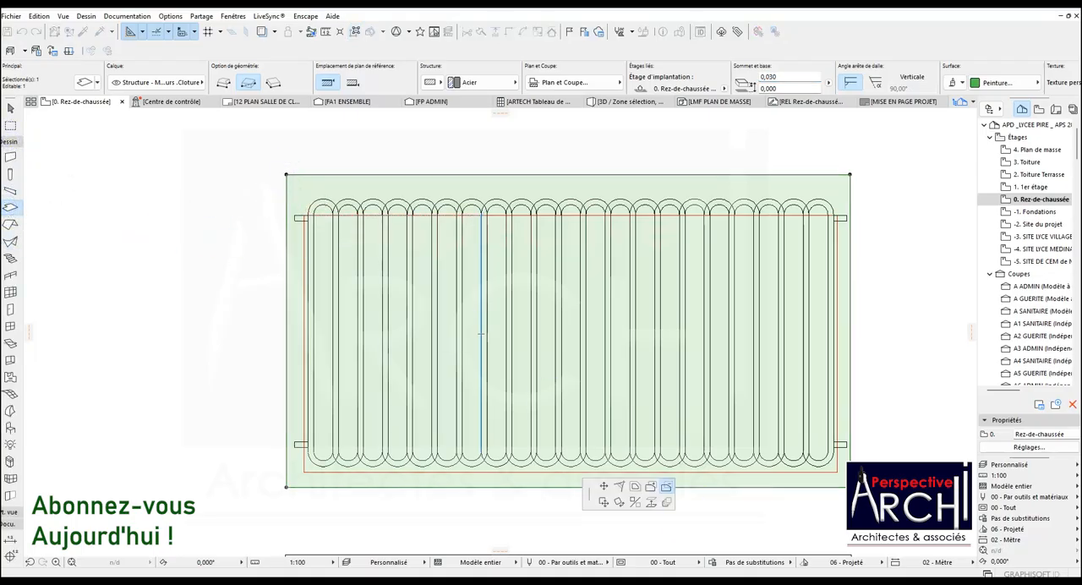
{"action": "left_click", "coordinate": [668, 488]}
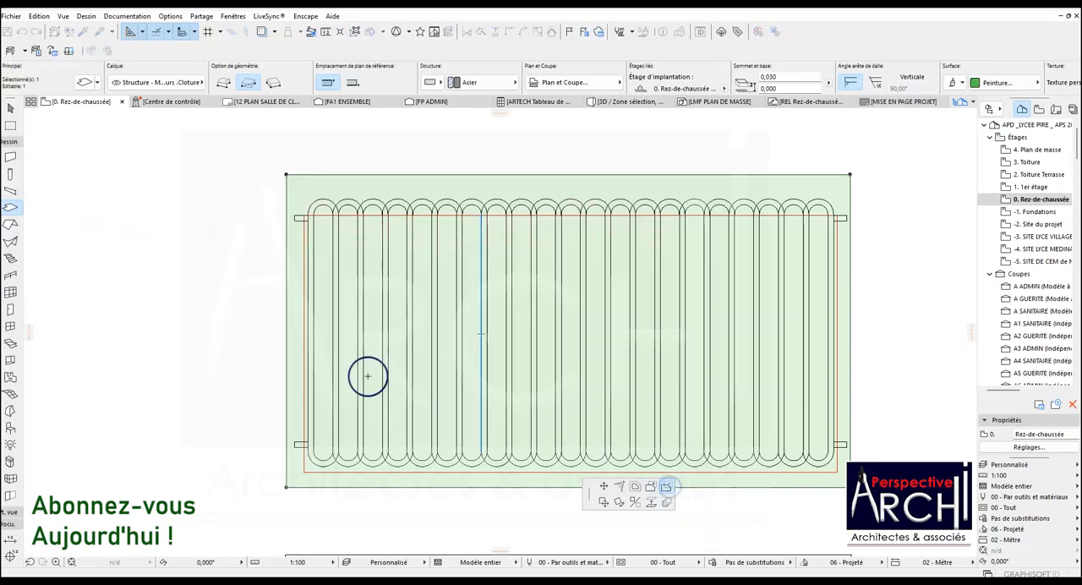
{"action": "left_click", "coordinate": [326, 306]}
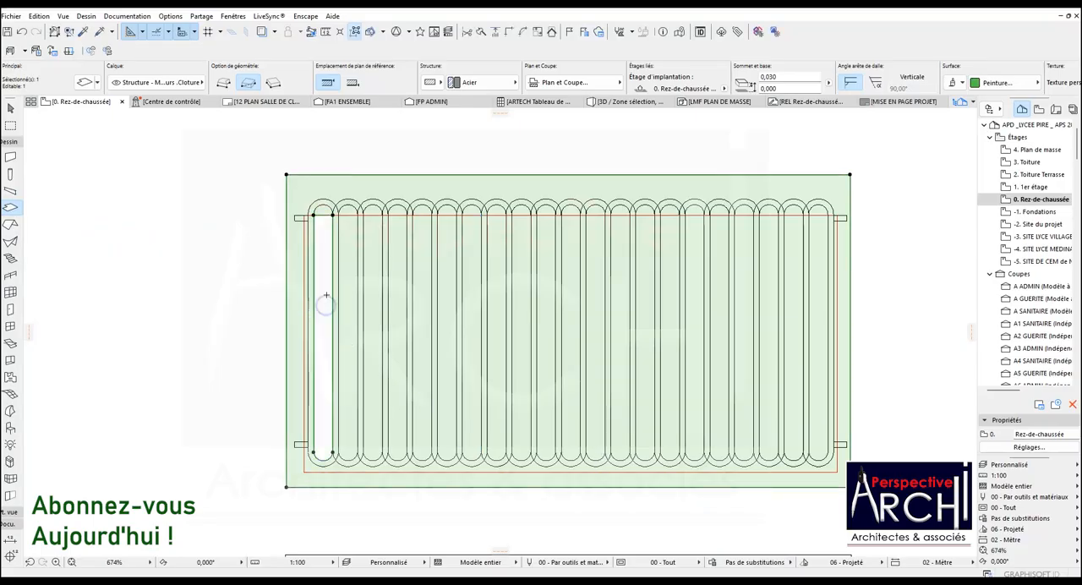
Subtract the rounded upper end of the leftmost bar loop from the slab to complete that opening.
{"action": "scroll", "coordinate": [329, 219], "scroll_direction": "up", "scroll_amount": 2}
{"action": "scroll", "coordinate": [329, 222], "scroll_direction": "up", "scroll_amount": 1}
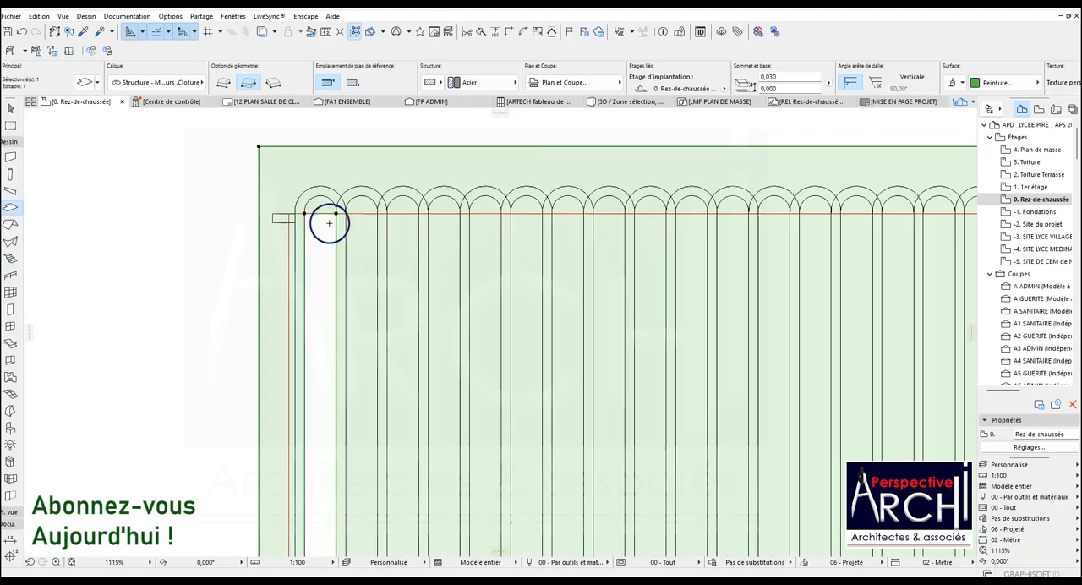
{"action": "scroll", "coordinate": [319, 209], "scroll_direction": "up", "scroll_amount": 1}
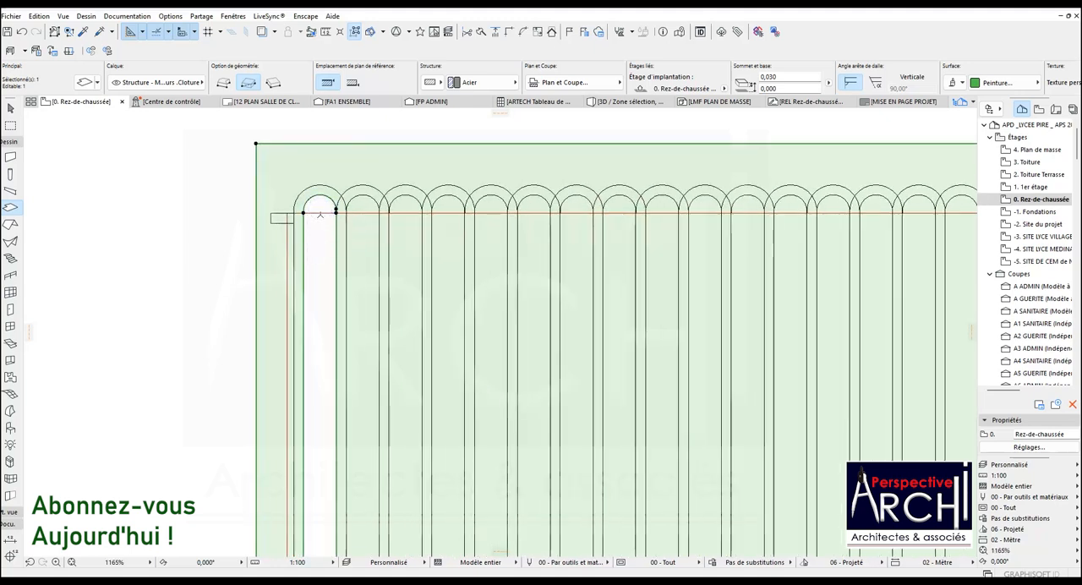
{"action": "scroll", "coordinate": [320, 214], "scroll_direction": "down", "scroll_amount": 3}
{"action": "key", "text": "Escape"}
{"action": "left_click", "coordinate": [324, 217], "text": "shift"}
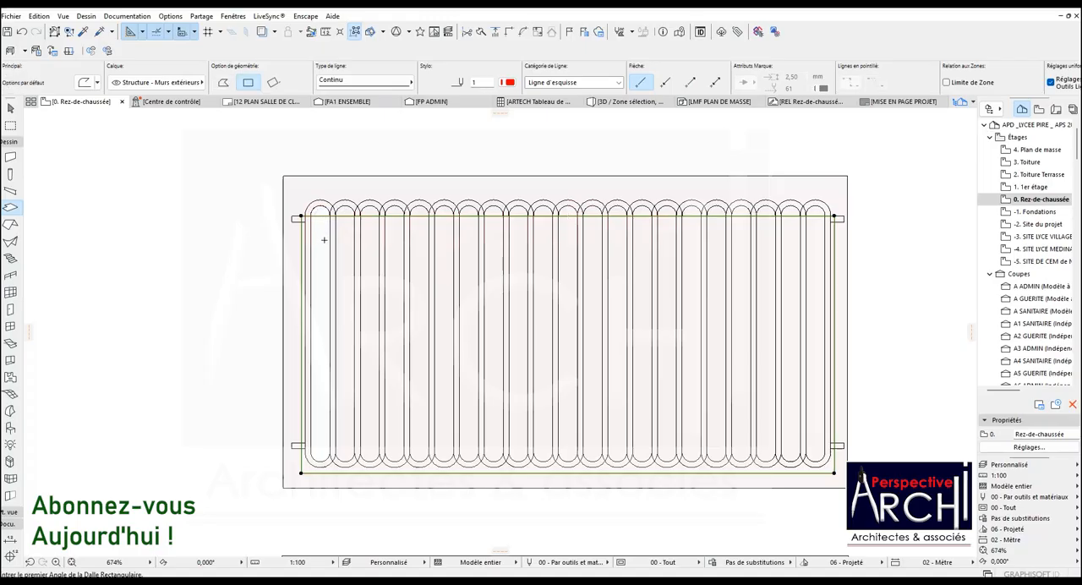
{"action": "key", "text": "Delete"}
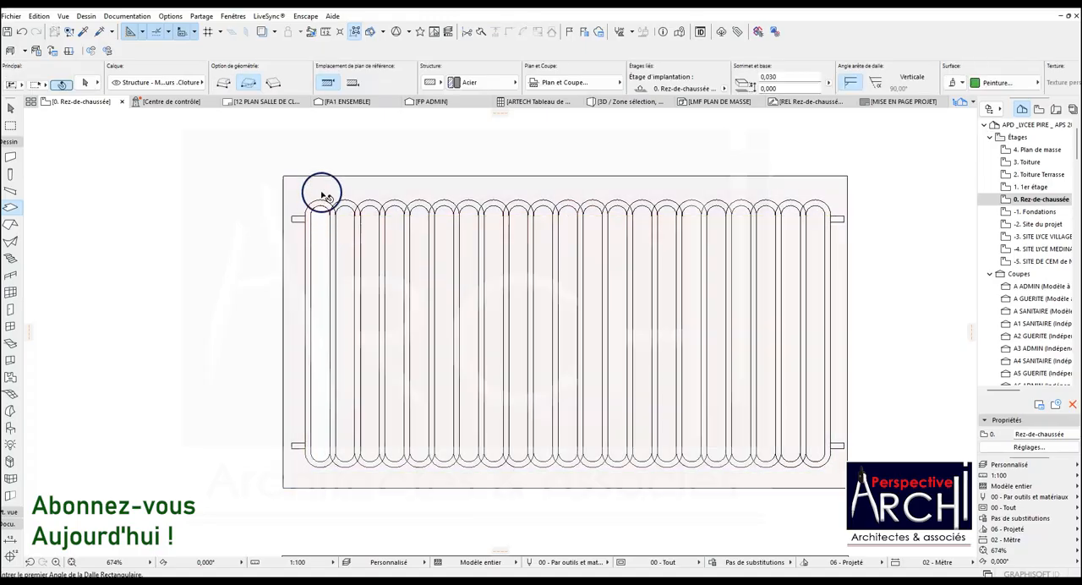
{"action": "left_click", "coordinate": [318, 176], "text": "shift"}
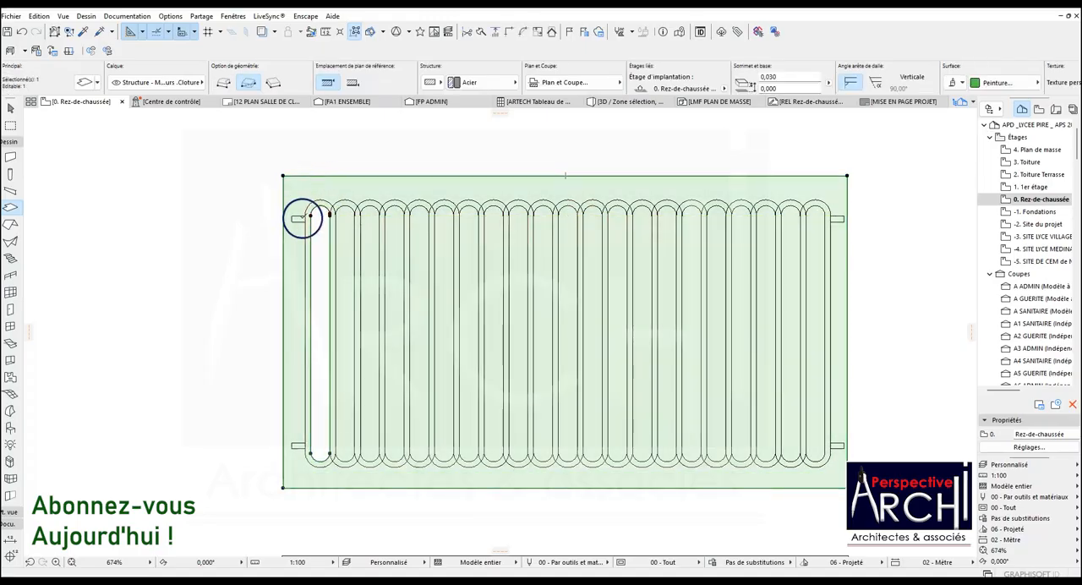
{"action": "key", "text": "Escape"}
{"action": "left_click", "coordinate": [262, 322]}
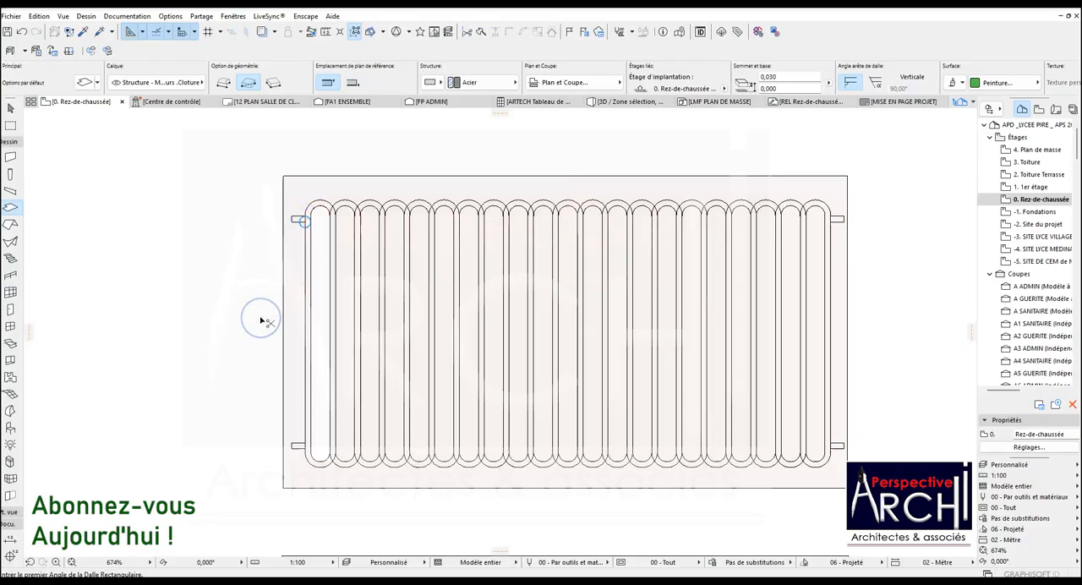
{"action": "key", "text": "ctrl+z"}
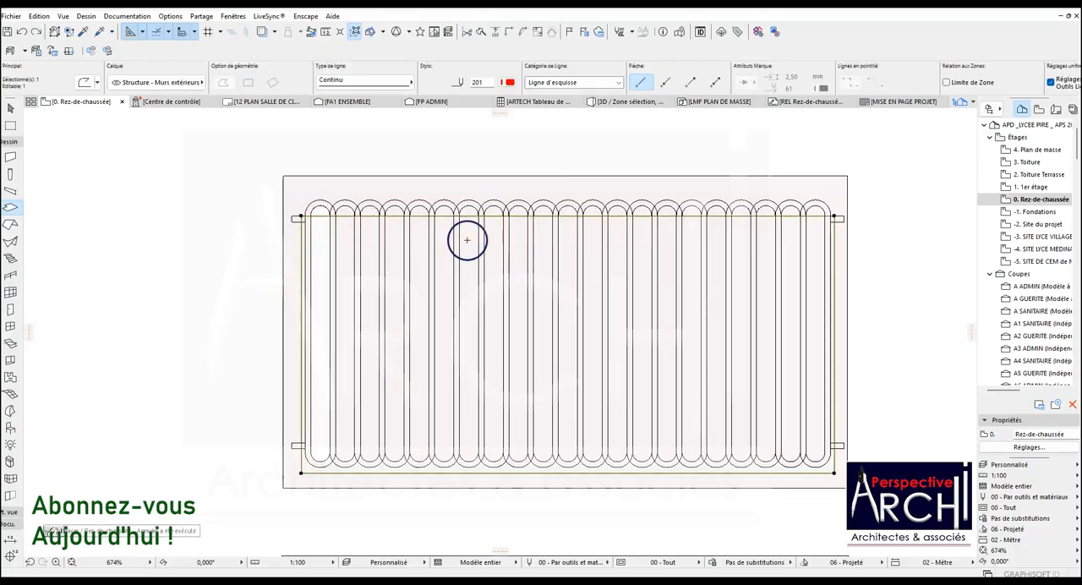
Copy the red reference rectangle together with the upper-left rail stub straight up above the first panel, about 1.86 m at 90°.
{"action": "left_click", "coordinate": [322, 234]}
{"action": "left_click", "coordinate": [294, 221], "text": "shift"}
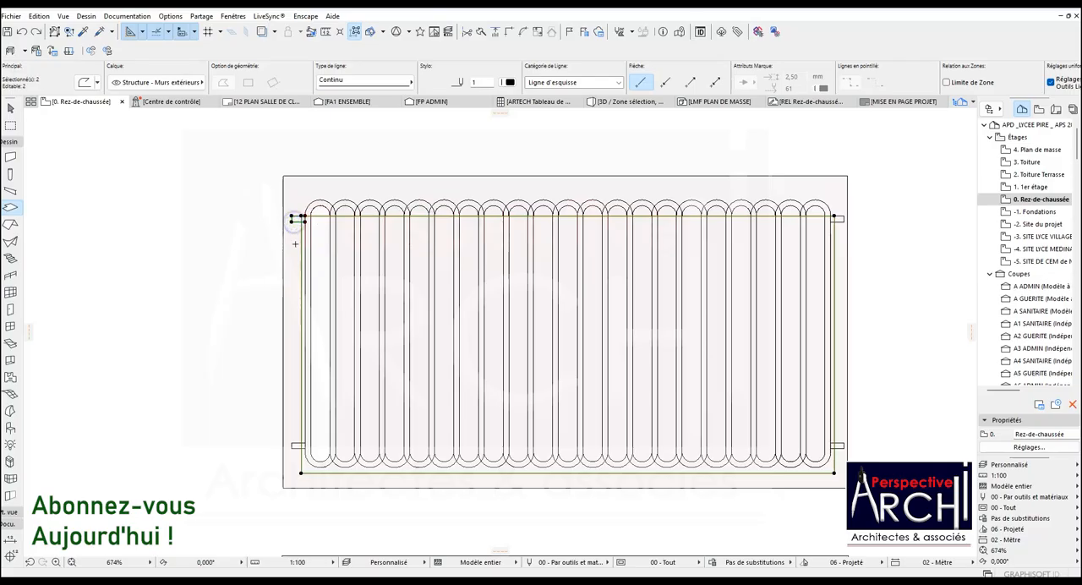
{"action": "key", "text": "ctrl+shift+d"}
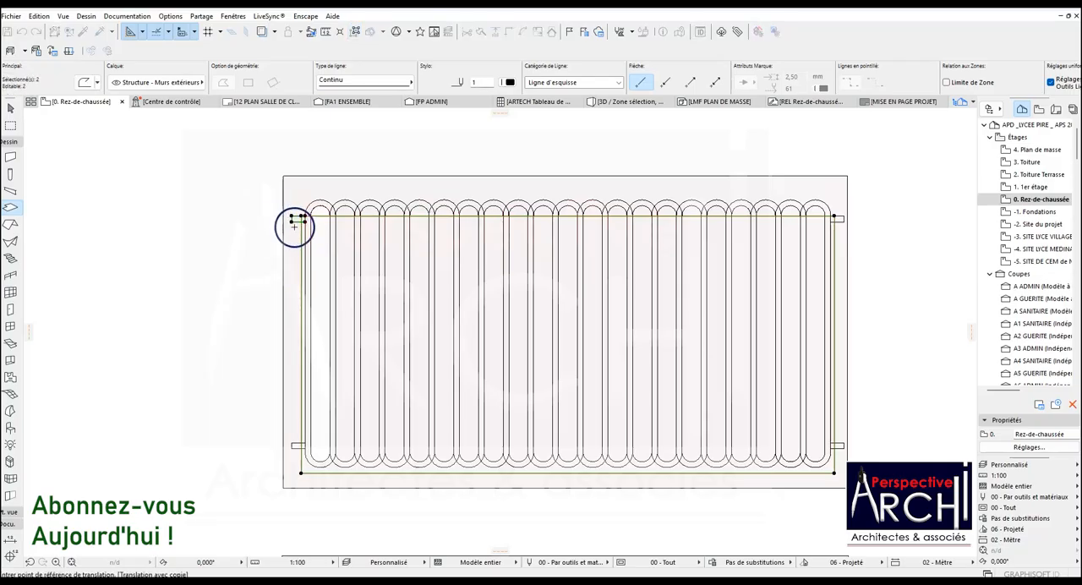
{"action": "left_click", "coordinate": [294, 220]}
{"action": "scroll", "coordinate": [297, 430], "scroll_direction": "down", "scroll_amount": 5}
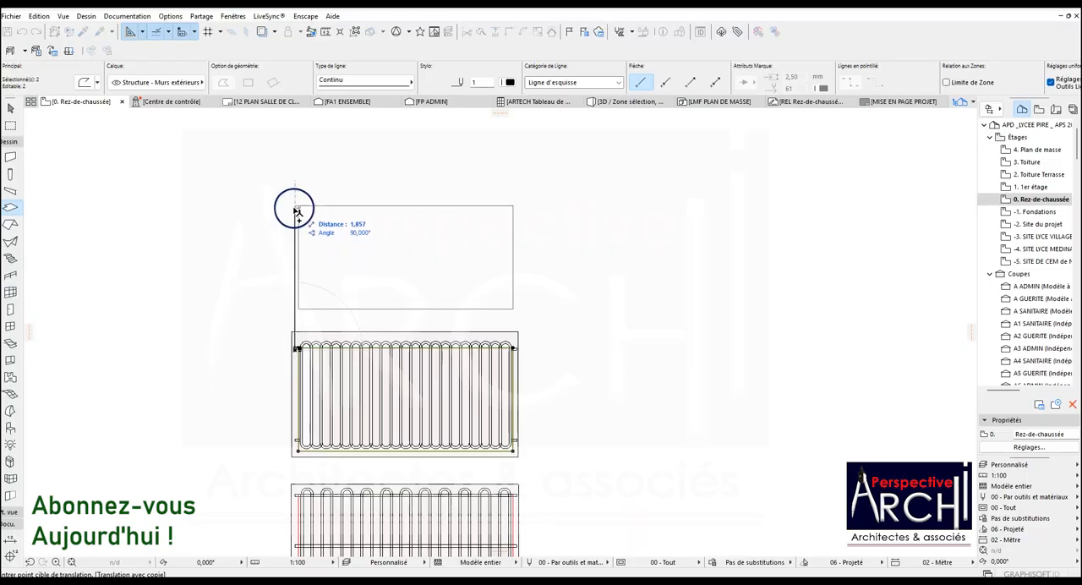
{"action": "left_click", "coordinate": [294, 207]}
{"action": "key", "text": "Escape"}
Delete the original red reference rectangle from the first panel, keeping its copy above.
{"action": "scroll", "coordinate": [299, 370], "scroll_direction": "up", "scroll_amount": 4}
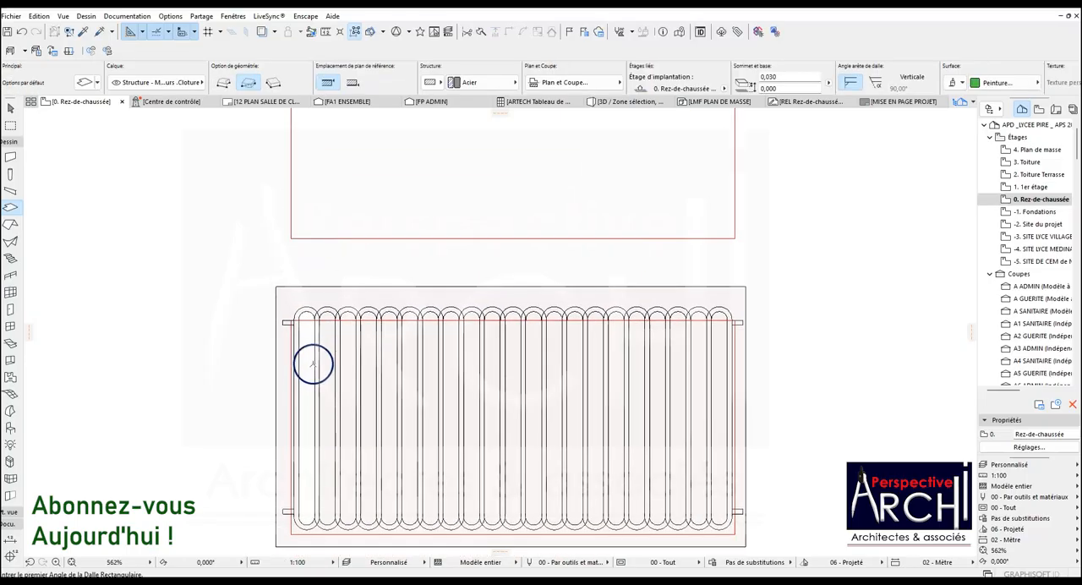
{"action": "left_click", "coordinate": [330, 320], "text": "shift"}
{"action": "key", "text": "Escape"}
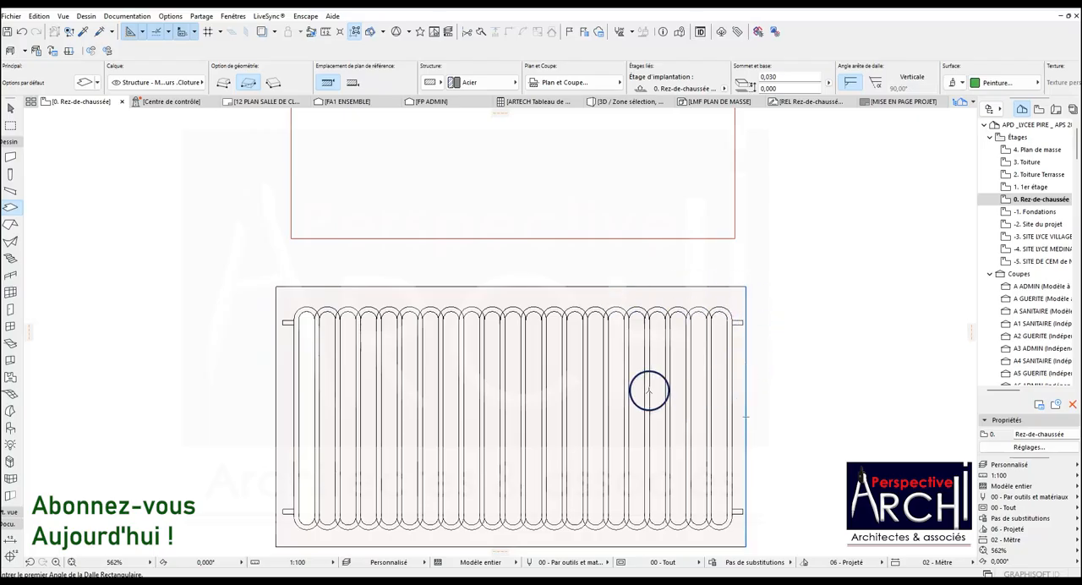
{"action": "scroll", "coordinate": [350, 345], "scroll_direction": "down", "scroll_amount": 2}
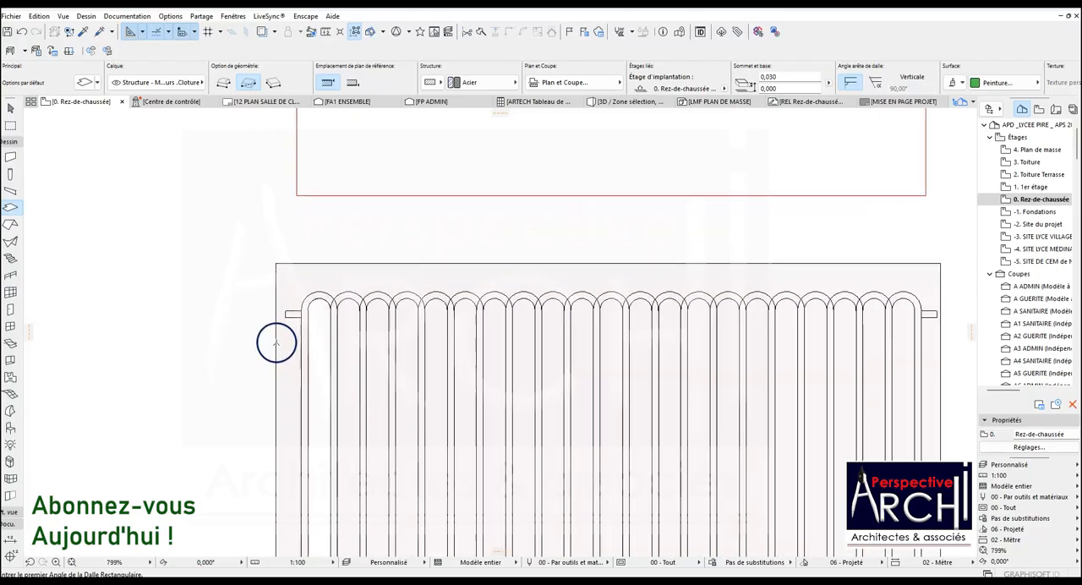
Select the first panel's slab and subtract the areas inside the second through fifth bar loops using the Magic Wand.
{"action": "left_click", "coordinate": [358, 279]}
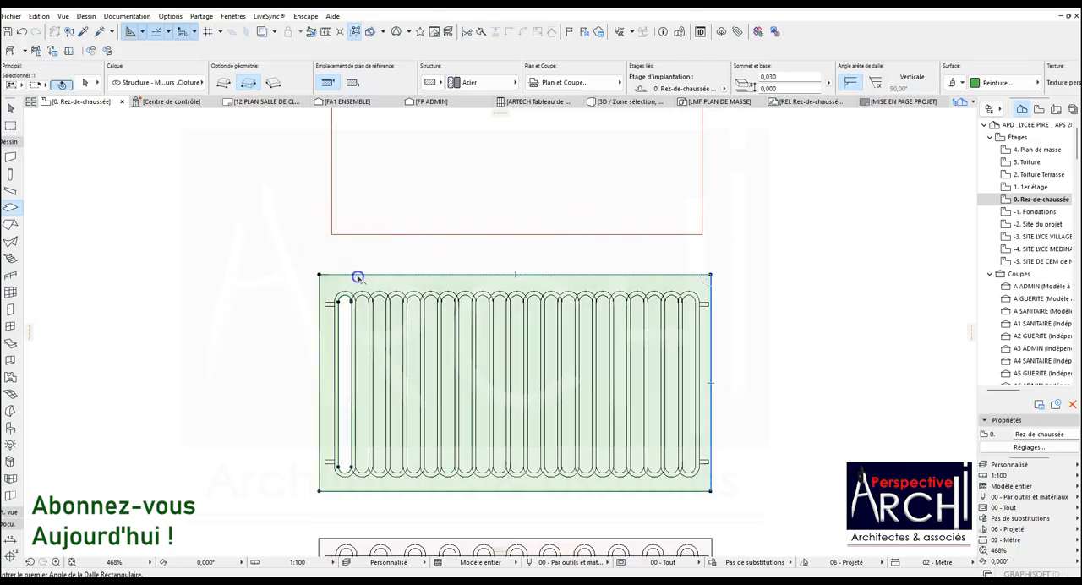
{"action": "scroll", "coordinate": [340, 301], "scroll_direction": "up", "scroll_amount": 3}
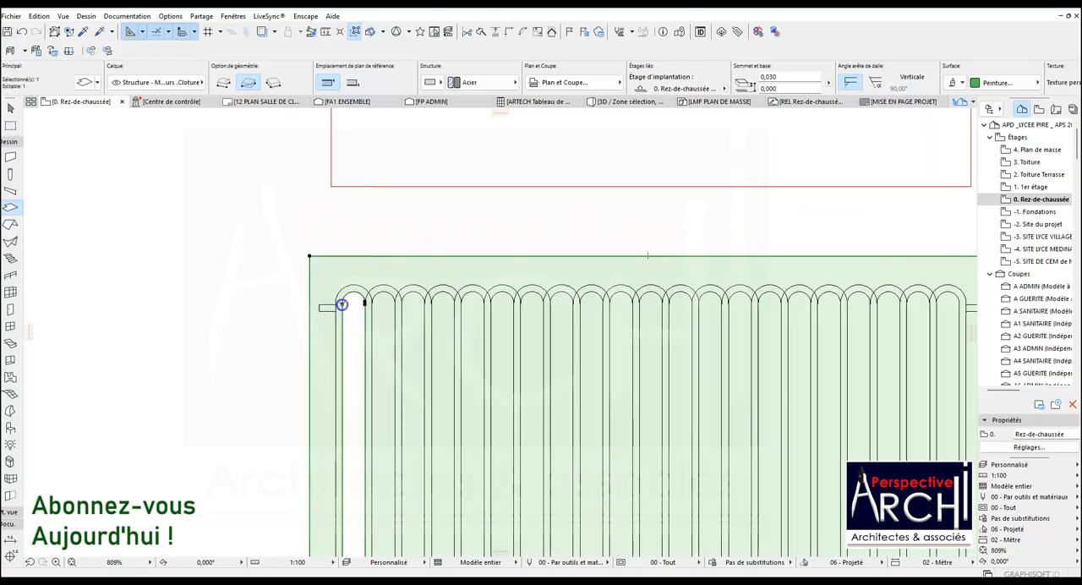
{"action": "scroll", "coordinate": [338, 312], "scroll_direction": "down", "scroll_amount": 4}
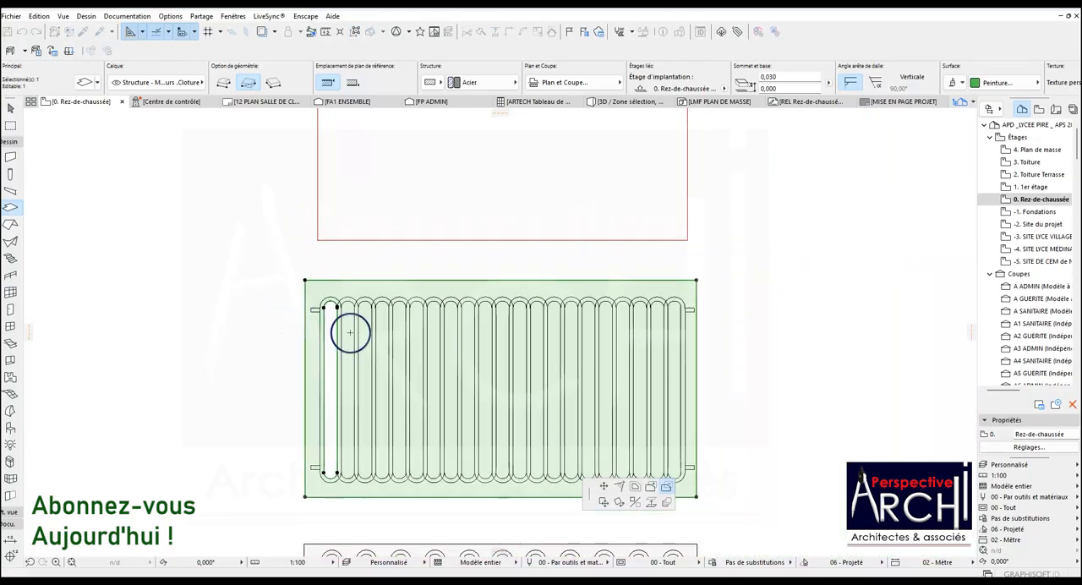
{"action": "scroll", "coordinate": [359, 333], "scroll_direction": "up", "scroll_amount": 2}
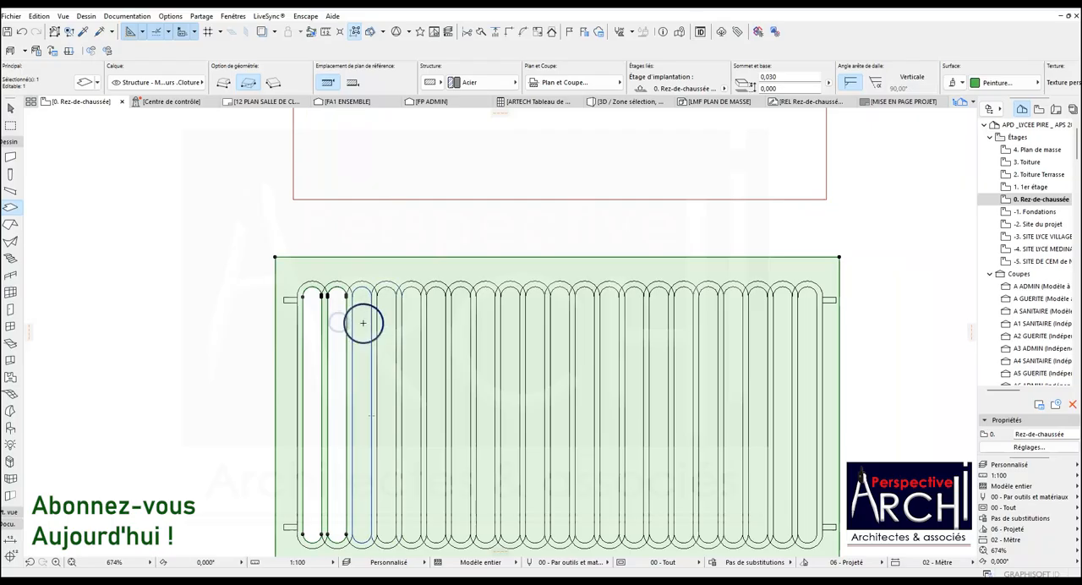
{"action": "left_click", "coordinate": [363, 323]}
{"action": "left_click", "coordinate": [389, 326]}
{"action": "left_click", "coordinate": [411, 333]}
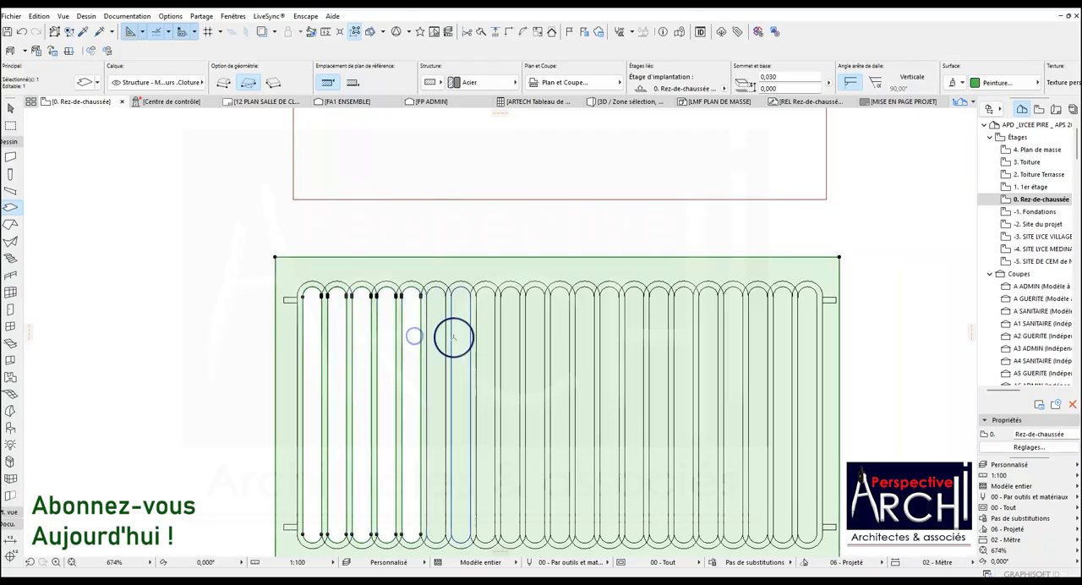
Subtract the areas inside the sixth through eleventh bar loops from the slab.
{"action": "left_click", "coordinate": [435, 331]}
{"action": "left_click", "coordinate": [461, 335]}
{"action": "left_click", "coordinate": [486, 335]}
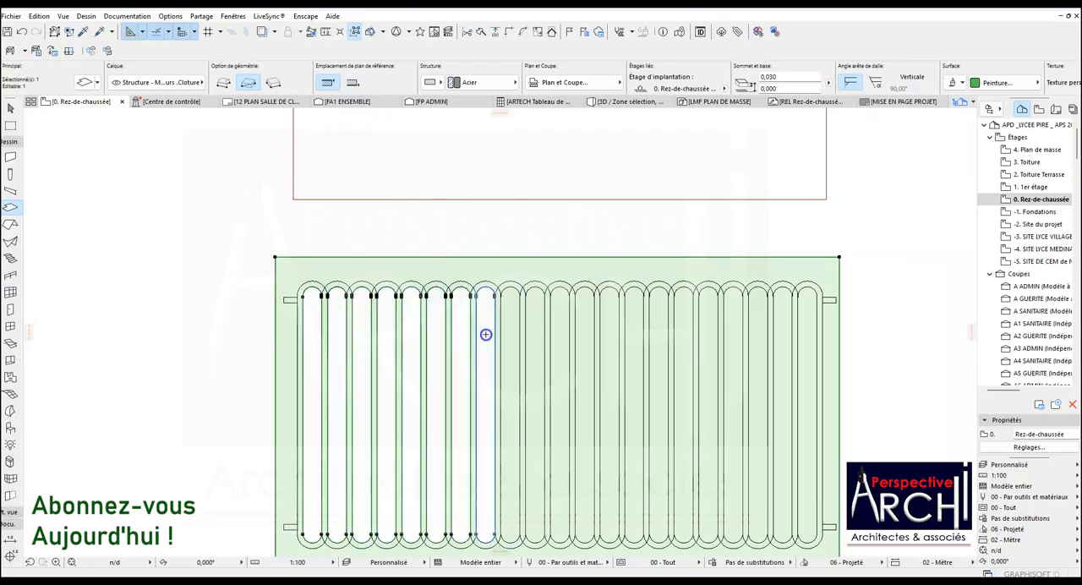
{"action": "left_click", "coordinate": [511, 337]}
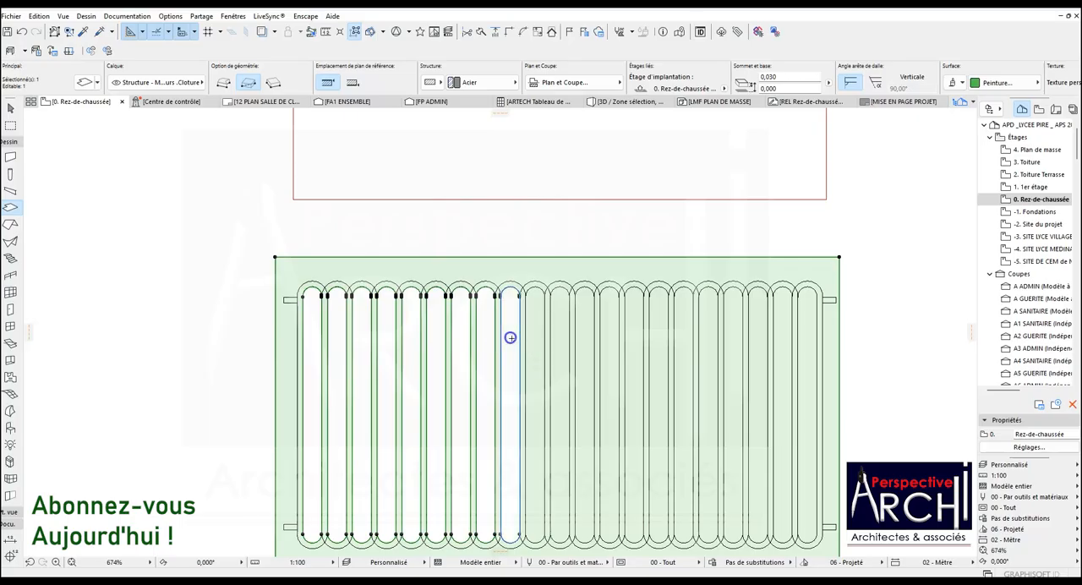
{"action": "left_click", "coordinate": [533, 346]}
{"action": "left_click", "coordinate": [559, 348]}
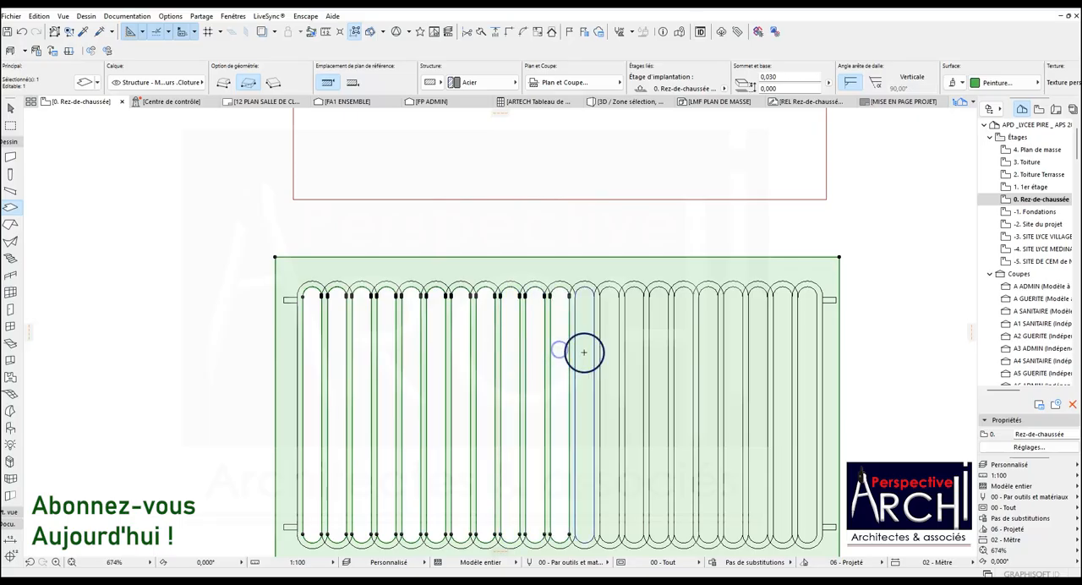
Subtract the areas inside the remaining bar loops, from the twelfth to the rightmost one, from the slab.
{"action": "left_click", "coordinate": [584, 352]}
{"action": "left_click", "coordinate": [609, 348]}
{"action": "left_click", "coordinate": [632, 353]}
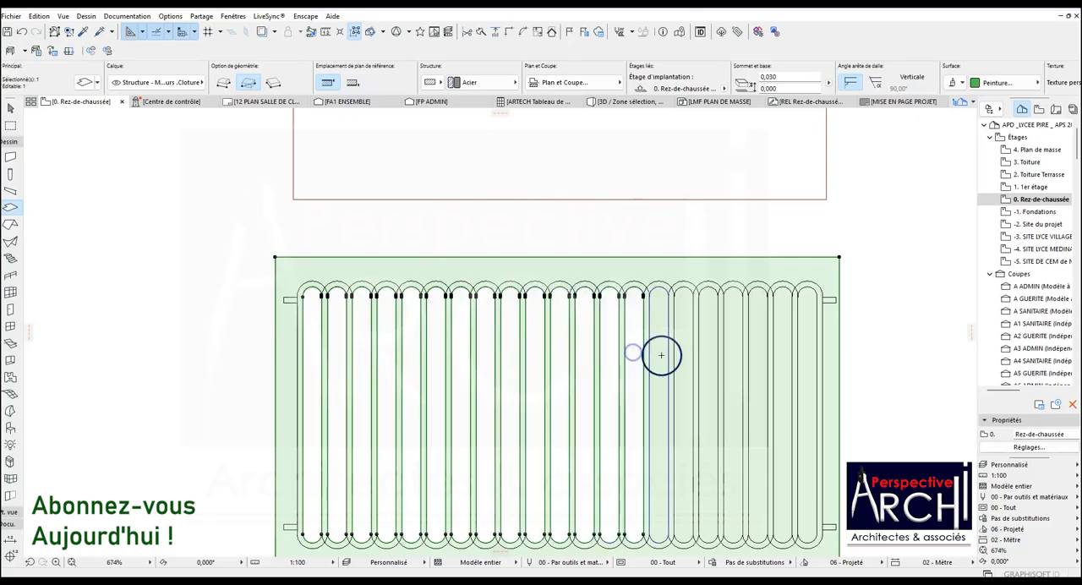
{"action": "left_click", "coordinate": [661, 355]}
{"action": "left_click", "coordinate": [689, 352]}
{"action": "left_click", "coordinate": [712, 353]}
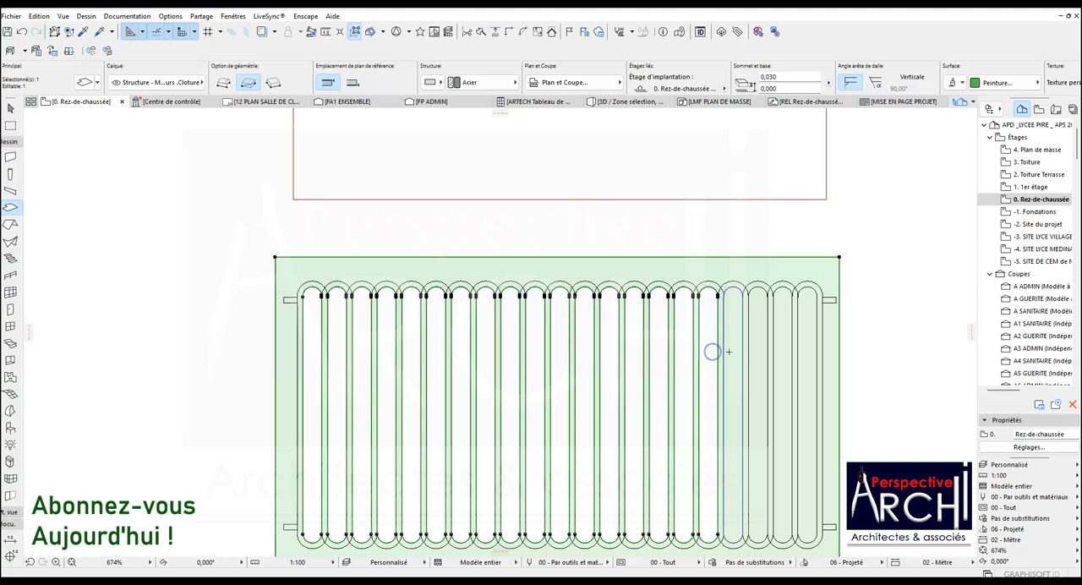
{"action": "left_click", "coordinate": [714, 351]}
{"action": "left_click", "coordinate": [763, 352]}
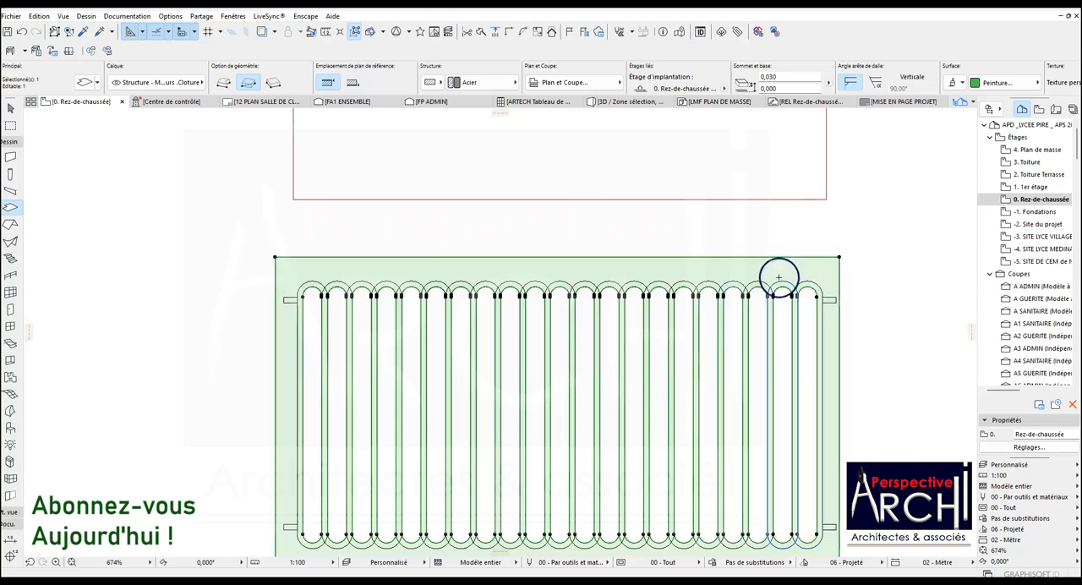
Try to subtract the leftmost bar loop along its outer outline from the slab, and undo that cut.
{"action": "scroll", "coordinate": [296, 288], "scroll_direction": "up", "scroll_amount": 1}
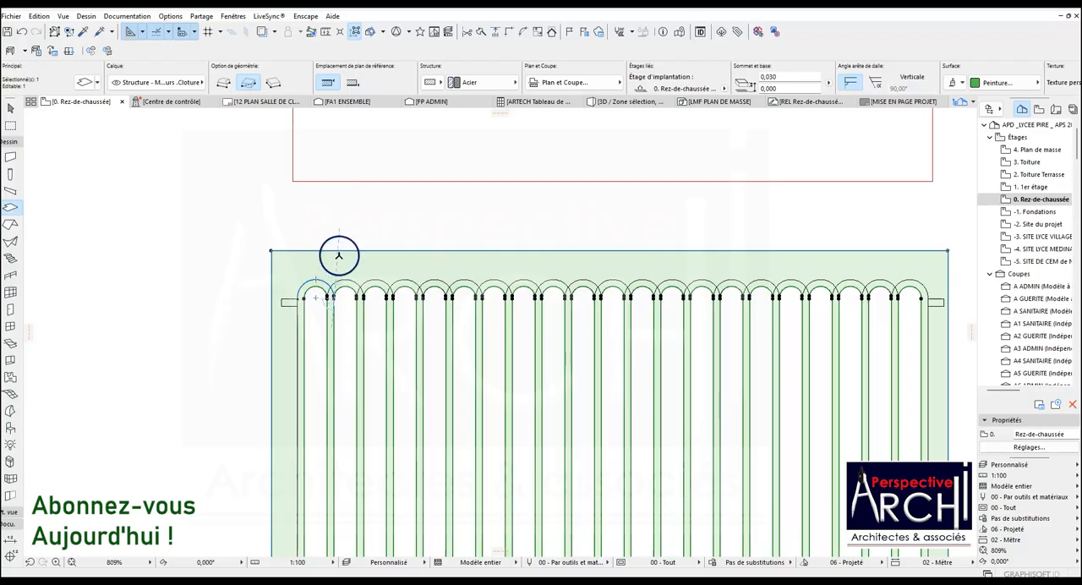
{"action": "scroll", "coordinate": [327, 286], "scroll_direction": "up", "scroll_amount": 7}
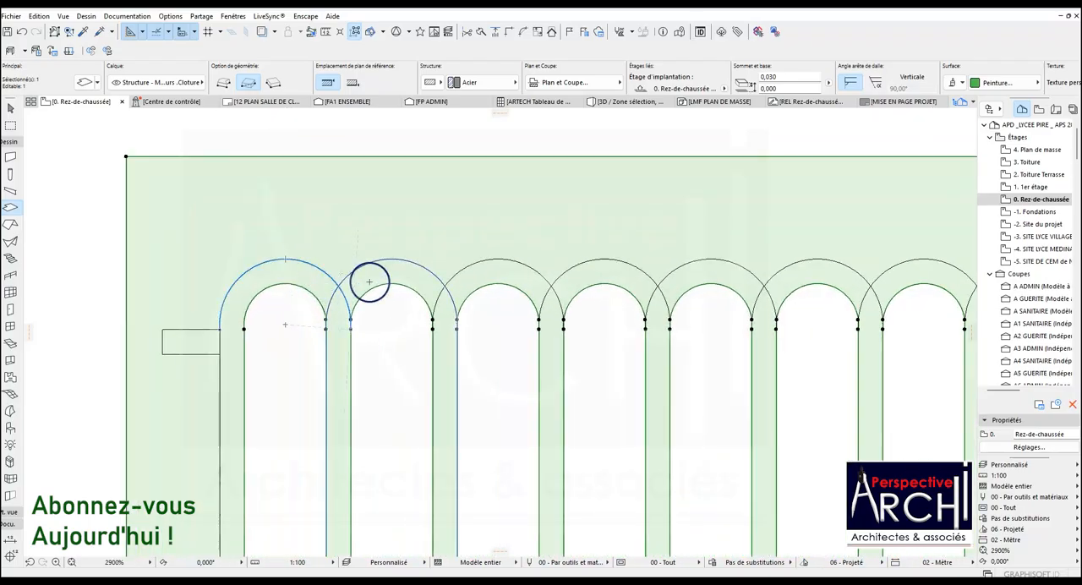
{"action": "scroll", "coordinate": [369, 281], "scroll_direction": "down", "scroll_amount": 7}
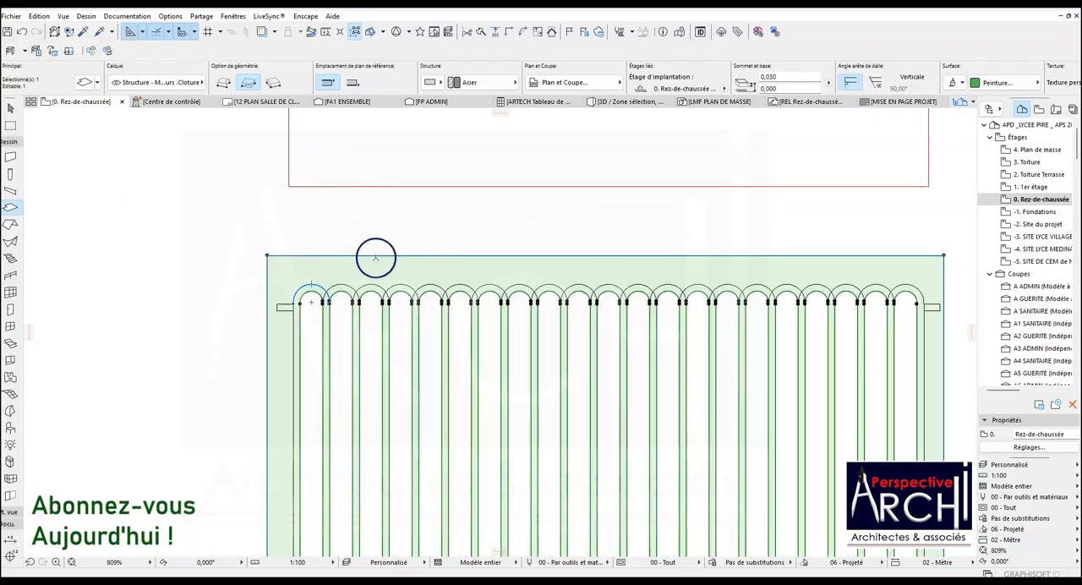
{"action": "scroll", "coordinate": [375, 253], "scroll_direction": "down", "scroll_amount": 2}
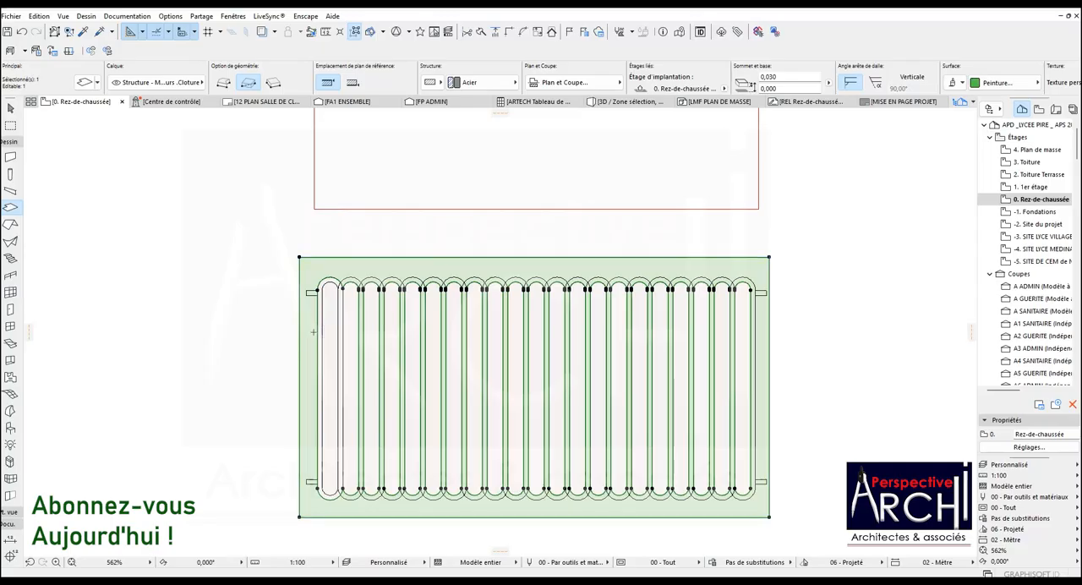
{"action": "key", "text": "ctrl+z"}
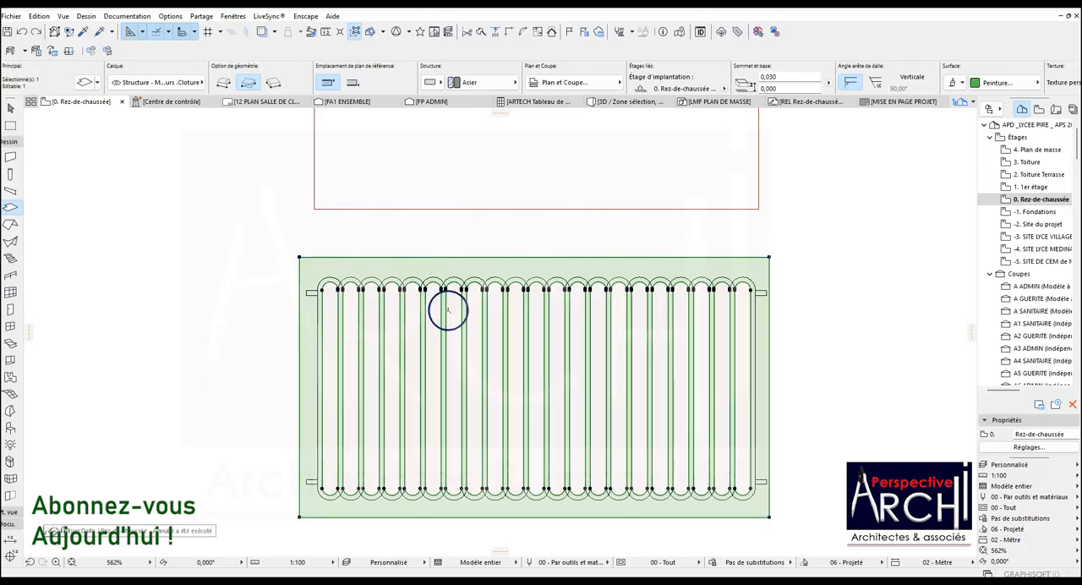
Try to subtract the small rail stubs at the panel's side edges from the slab, and undo those cuts.
{"action": "scroll", "coordinate": [384, 294], "scroll_direction": "up", "scroll_amount": 5}
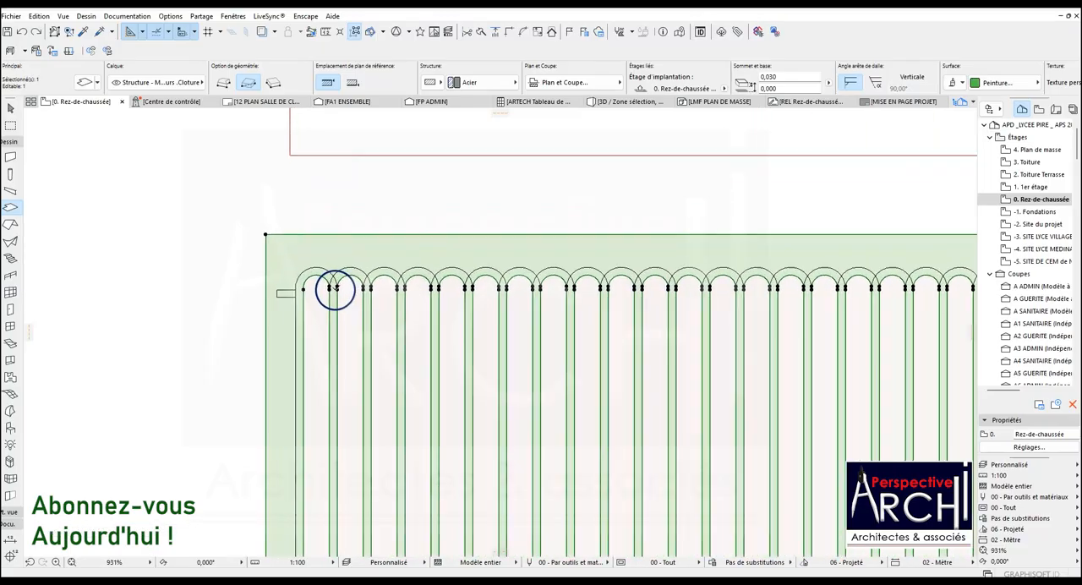
{"action": "scroll", "coordinate": [320, 281], "scroll_direction": "up", "scroll_amount": 2}
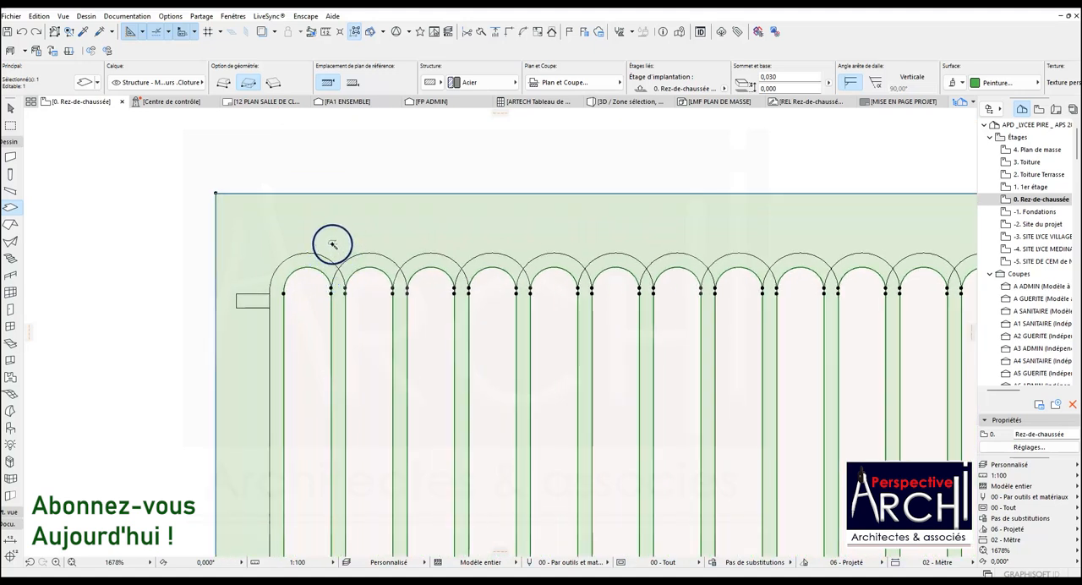
{"action": "scroll", "coordinate": [304, 253], "scroll_direction": "down", "scroll_amount": 7}
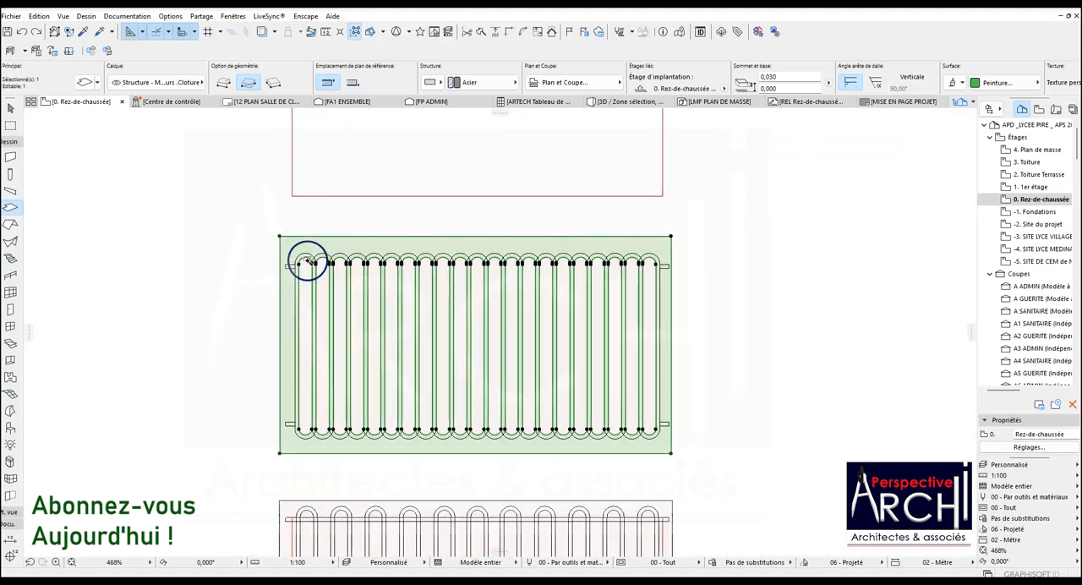
{"action": "scroll", "coordinate": [672, 435], "scroll_direction": "up", "scroll_amount": 8}
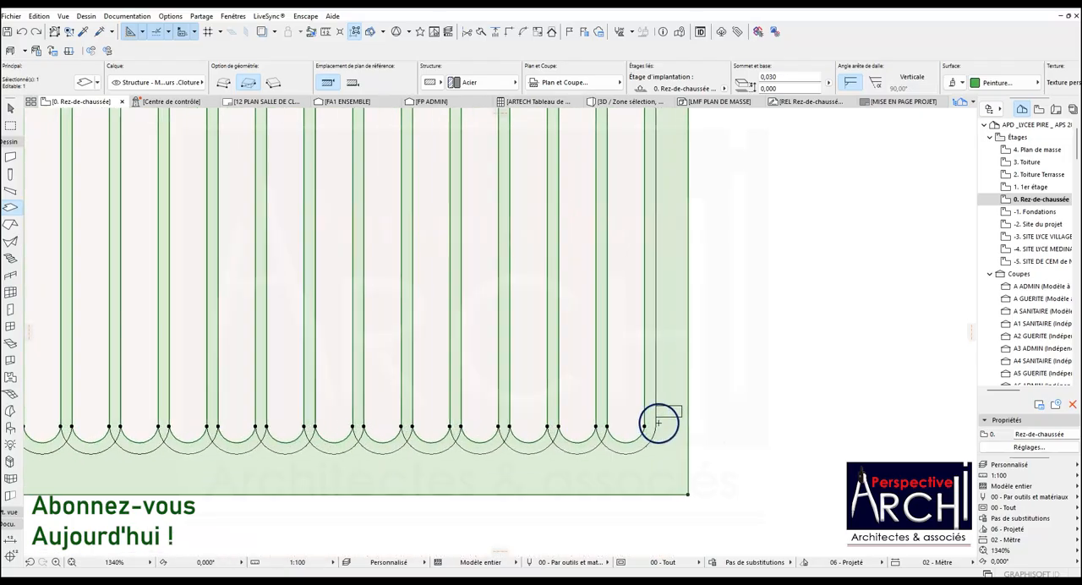
{"action": "scroll", "coordinate": [670, 408], "scroll_direction": "down", "scroll_amount": 7}
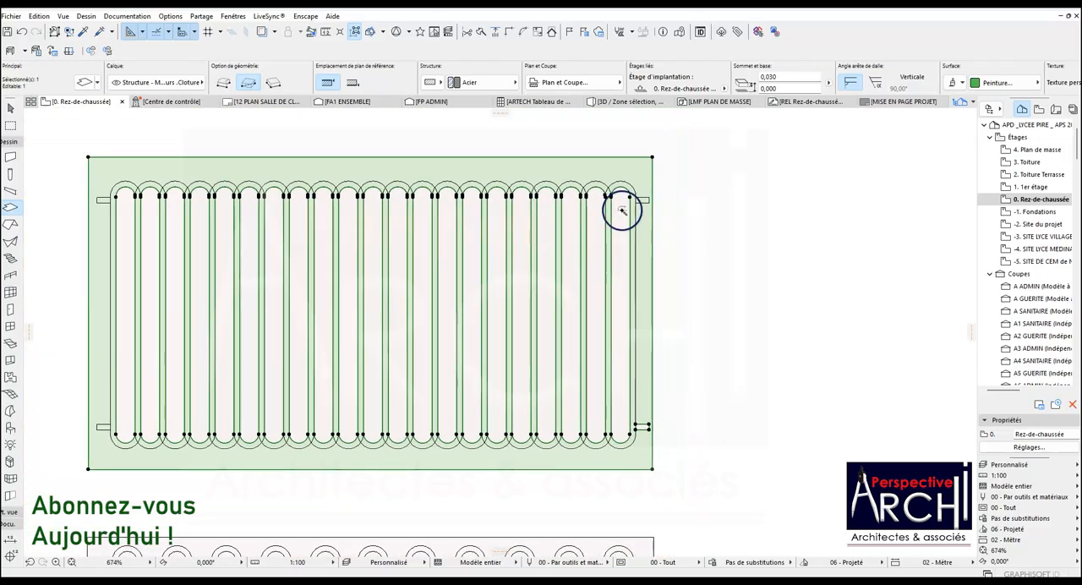
{"action": "scroll", "coordinate": [639, 194], "scroll_direction": "up", "scroll_amount": 5}
{"action": "scroll", "coordinate": [718, 203], "scroll_direction": "down", "scroll_amount": 2}
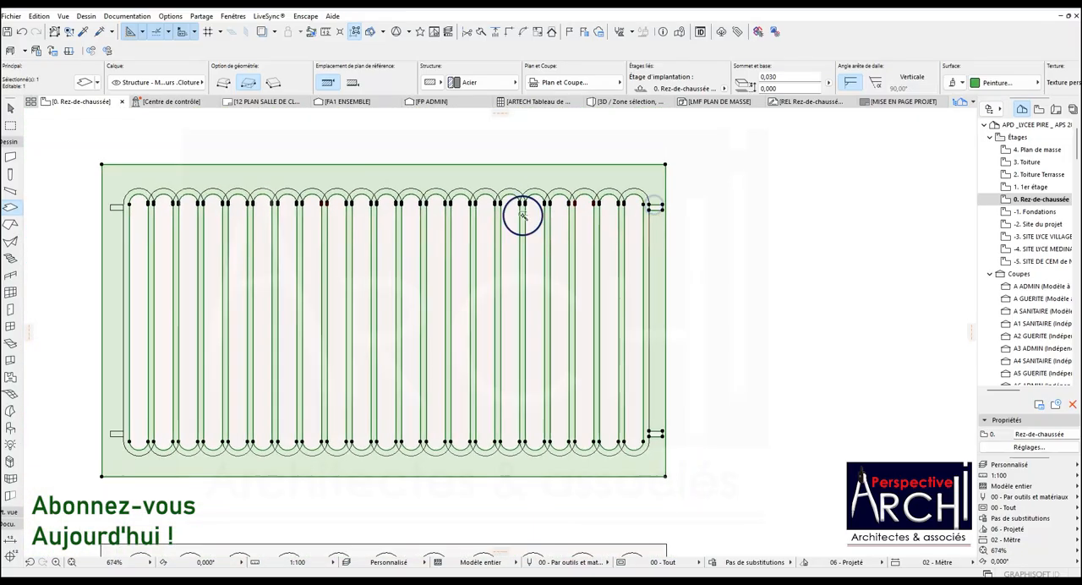
{"action": "scroll", "coordinate": [118, 207], "scroll_direction": "up", "scroll_amount": 1}
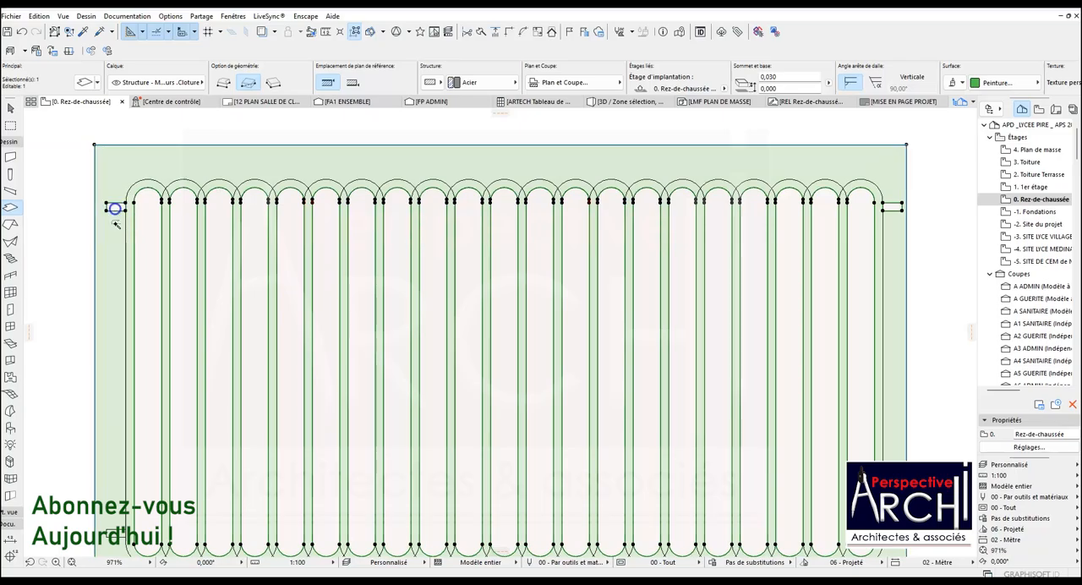
{"action": "scroll", "coordinate": [126, 440], "scroll_direction": "down", "scroll_amount": 2}
{"action": "scroll", "coordinate": [116, 442], "scroll_direction": "up", "scroll_amount": 1}
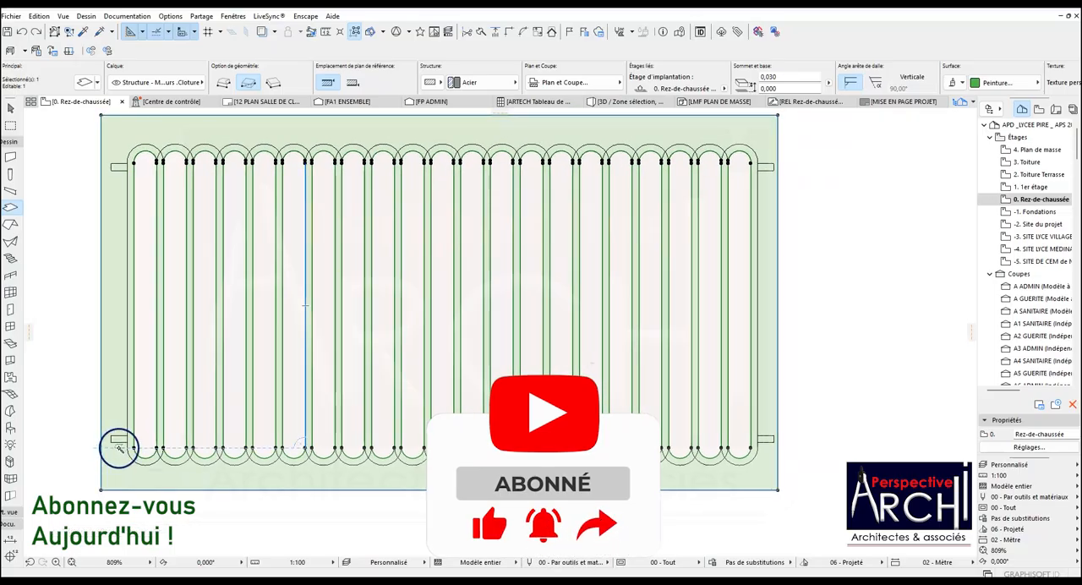
Deselect the slab and move the red reference rectangle back onto the first panel, aligning the rail stub corners, about 1.865 m at 90°.
{"action": "scroll", "coordinate": [417, 357], "scroll_direction": "down", "scroll_amount": 3}
{"action": "scroll", "coordinate": [263, 313], "scroll_direction": "down", "scroll_amount": 3}
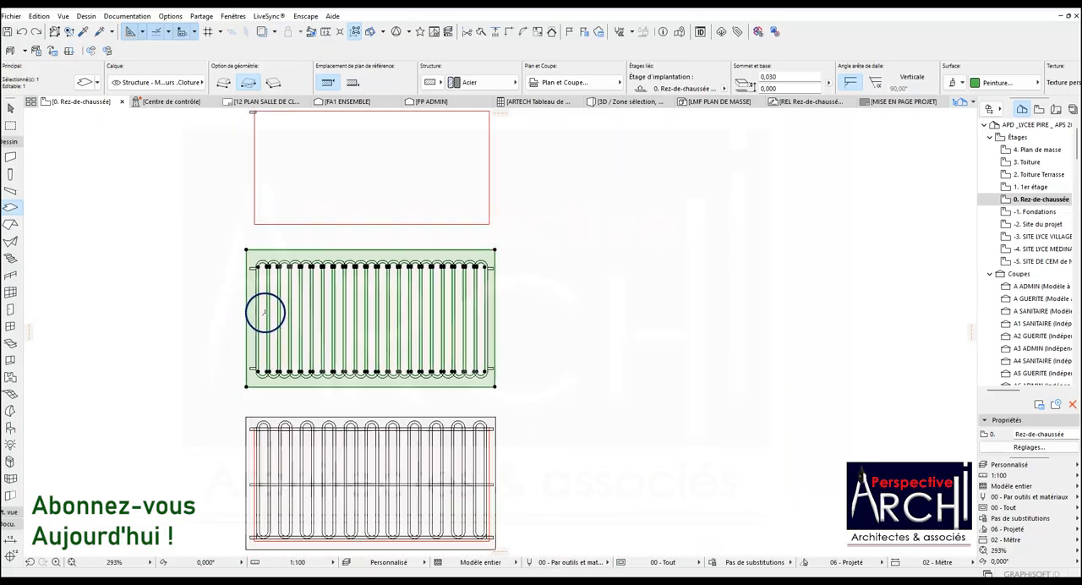
{"action": "key", "text": "Escape"}
{"action": "left_click", "coordinate": [267, 130], "text": "shift"}
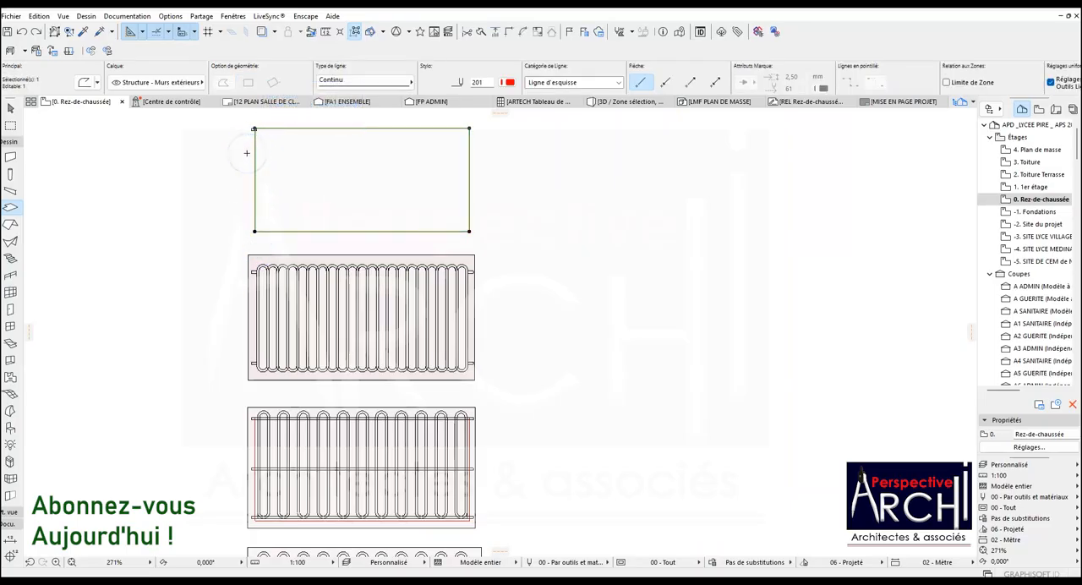
{"action": "key", "text": "ctrl+d"}
{"action": "scroll", "coordinate": [247, 159], "scroll_direction": "up", "scroll_amount": 3}
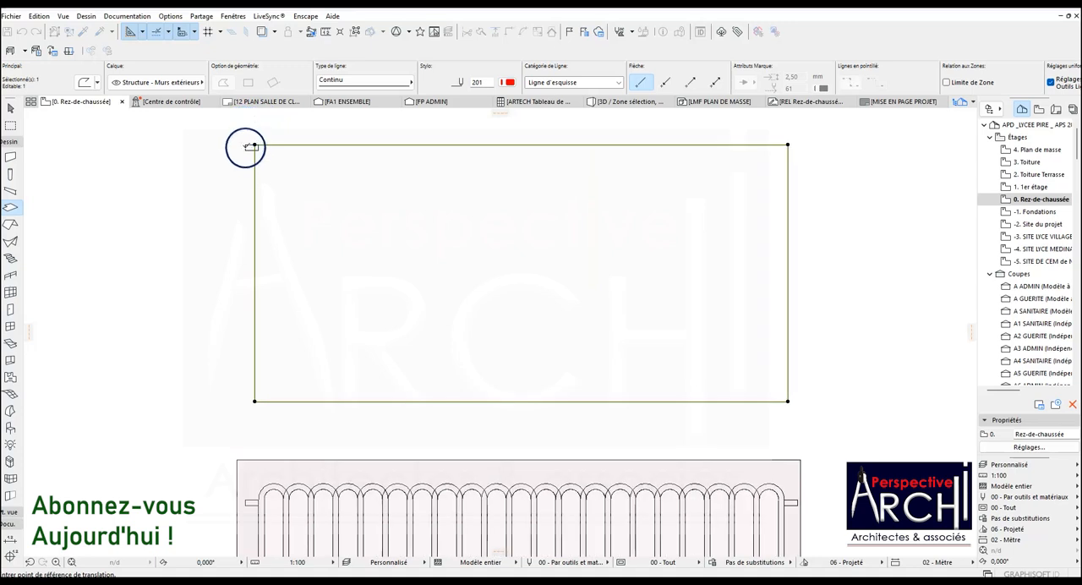
{"action": "left_click", "coordinate": [252, 144]}
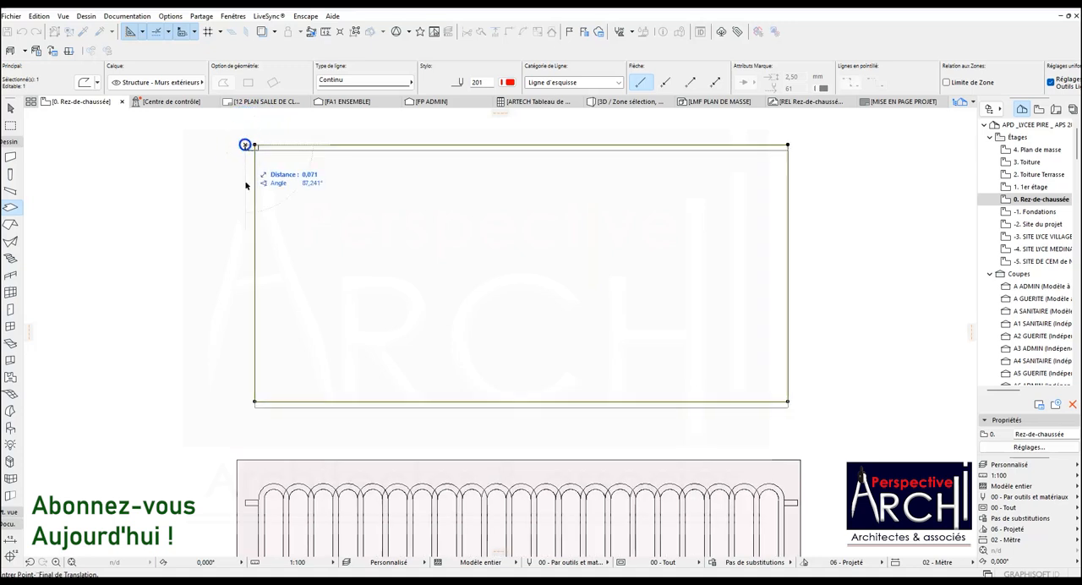
{"action": "scroll", "coordinate": [266, 169], "scroll_direction": "down", "scroll_amount": 3}
{"action": "scroll", "coordinate": [262, 304], "scroll_direction": "up", "scroll_amount": 5}
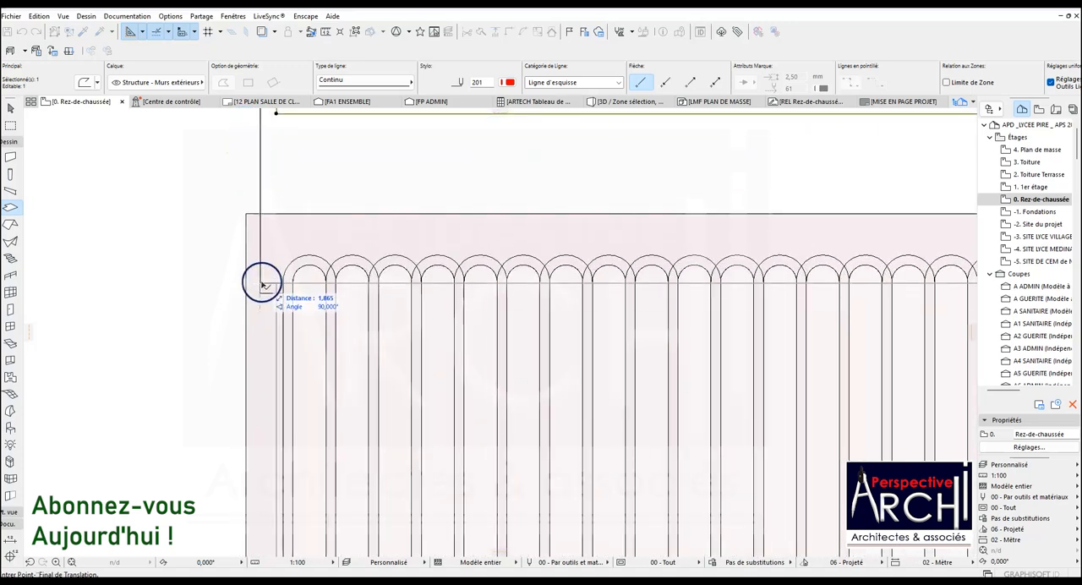
{"action": "left_click", "coordinate": [261, 282]}
Offset the red rectangle's upper edge upward about 0.085 m to the tops of the bar loops' outer arcs.
{"action": "scroll", "coordinate": [261, 283], "scroll_direction": "down", "scroll_amount": 4}
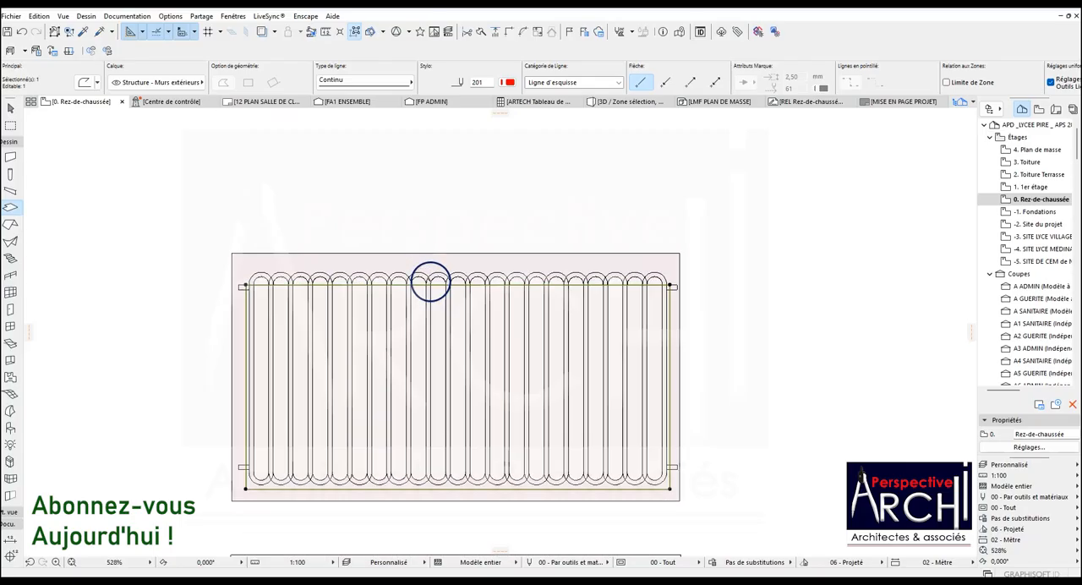
{"action": "scroll", "coordinate": [429, 282], "scroll_direction": "up", "scroll_amount": 5}
{"action": "left_click", "coordinate": [440, 284]}
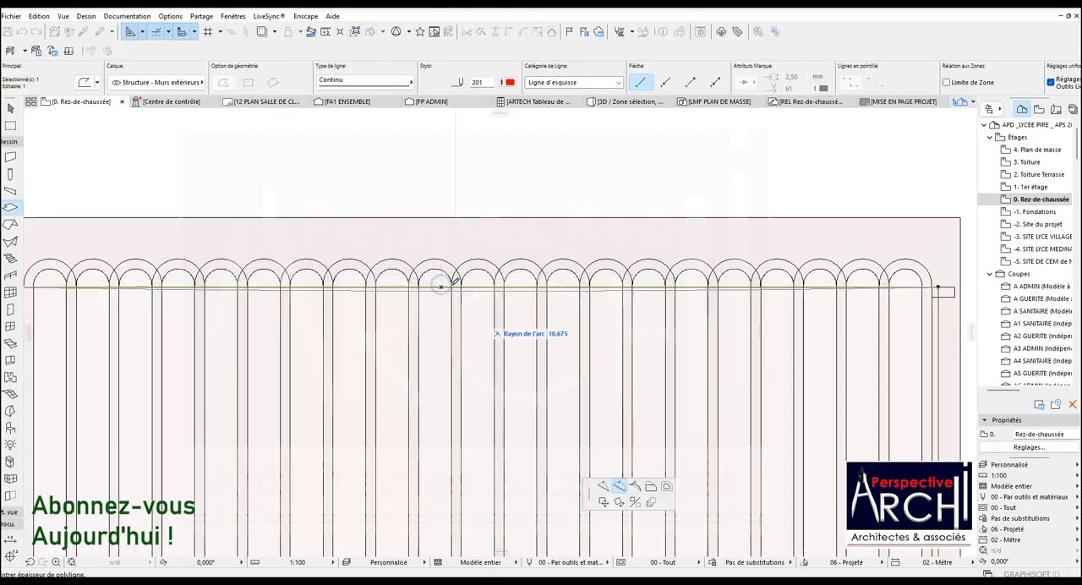
{"action": "left_click", "coordinate": [651, 486]}
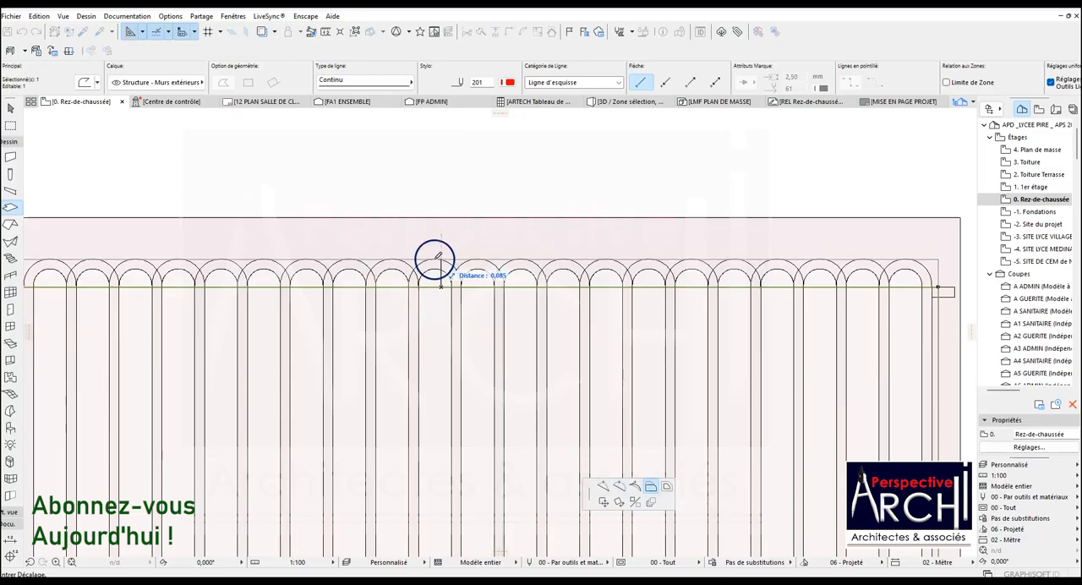
{"action": "scroll", "coordinate": [441, 254], "scroll_direction": "up", "scroll_amount": 3}
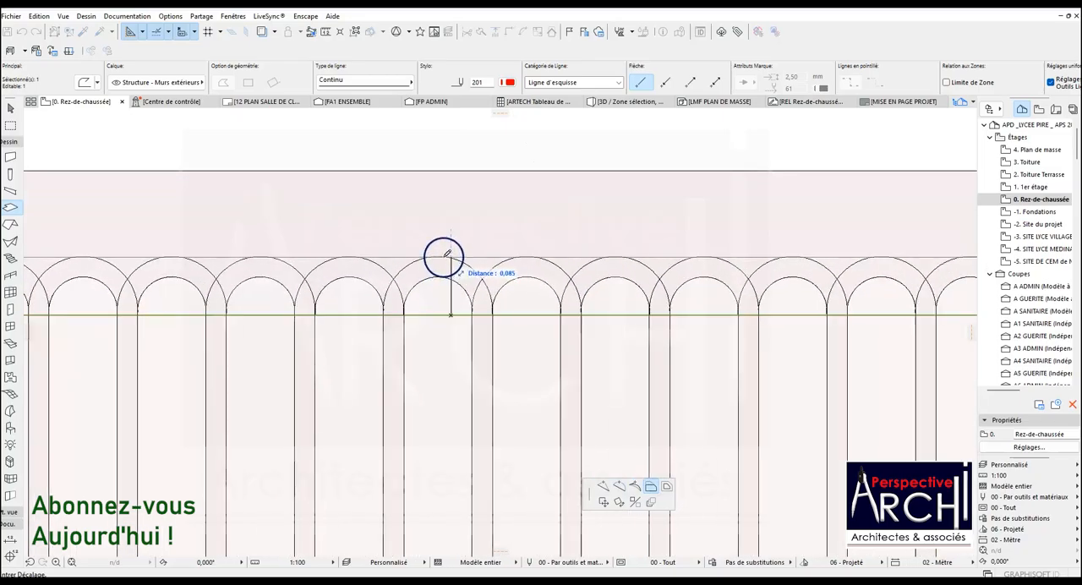
{"action": "scroll", "coordinate": [442, 262], "scroll_direction": "down", "scroll_amount": 5}
{"action": "scroll", "coordinate": [668, 287], "scroll_direction": "up", "scroll_amount": 5}
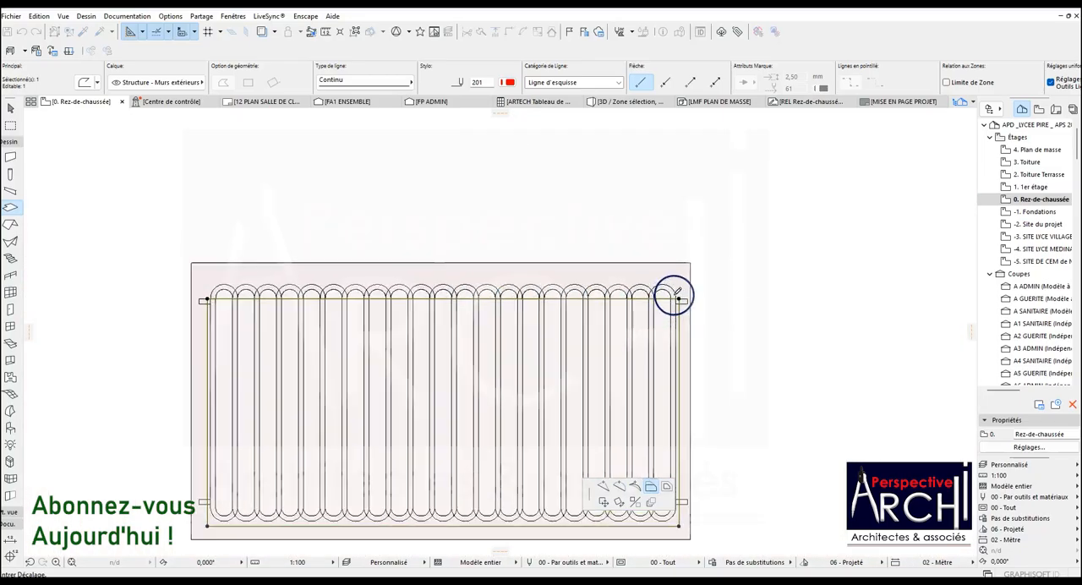
{"action": "left_click", "coordinate": [636, 262]}
{"action": "scroll", "coordinate": [727, 266], "scroll_direction": "down", "scroll_amount": 5}
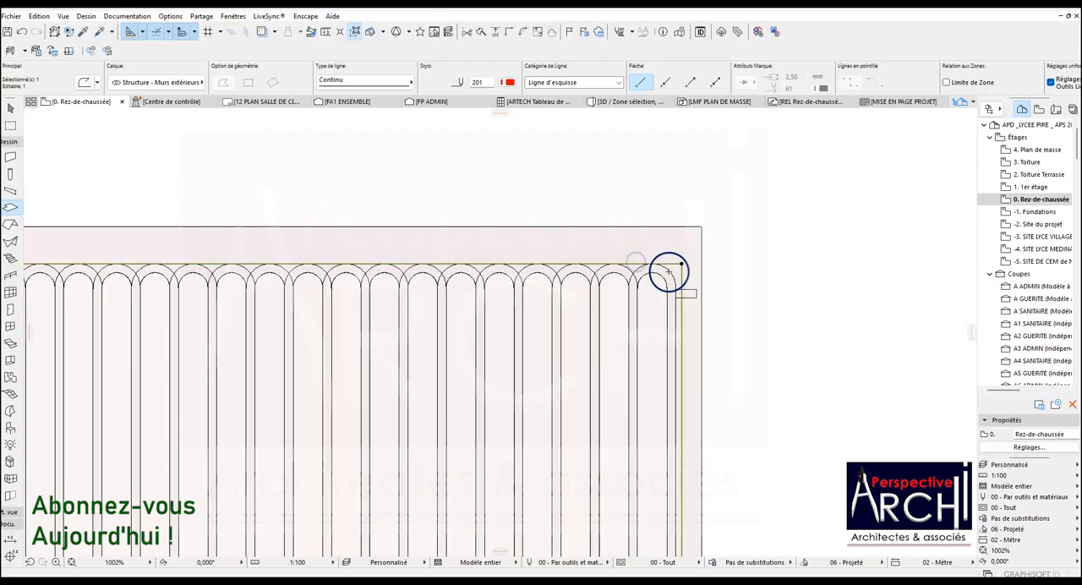
Offset the red reference rectangle's right and left edges outward 0.050 m each to the outer ends of the rail stubs.
{"action": "scroll", "coordinate": [683, 338], "scroll_direction": "up", "scroll_amount": 4}
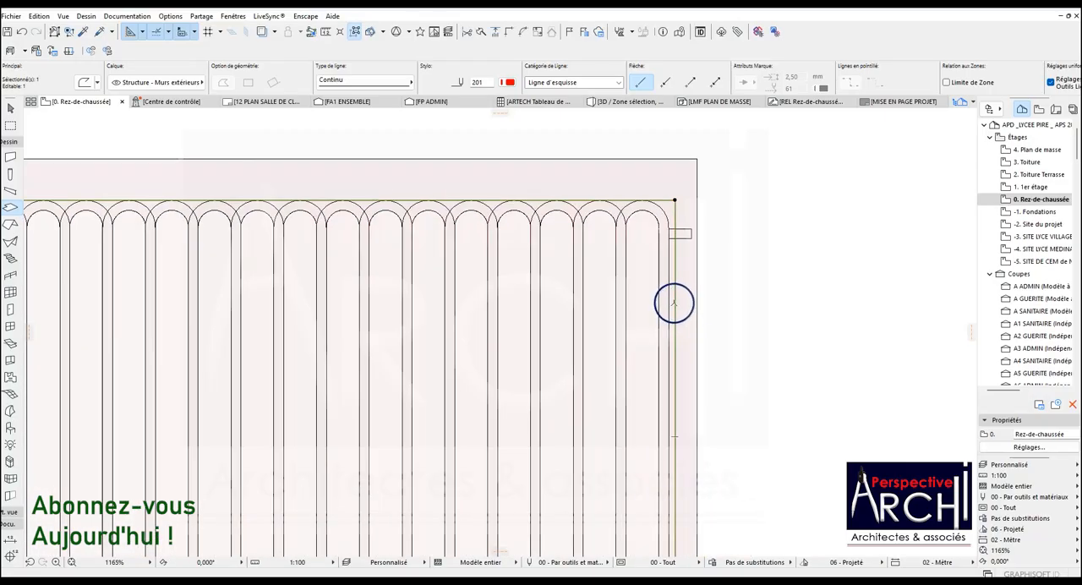
{"action": "left_click", "coordinate": [675, 303]}
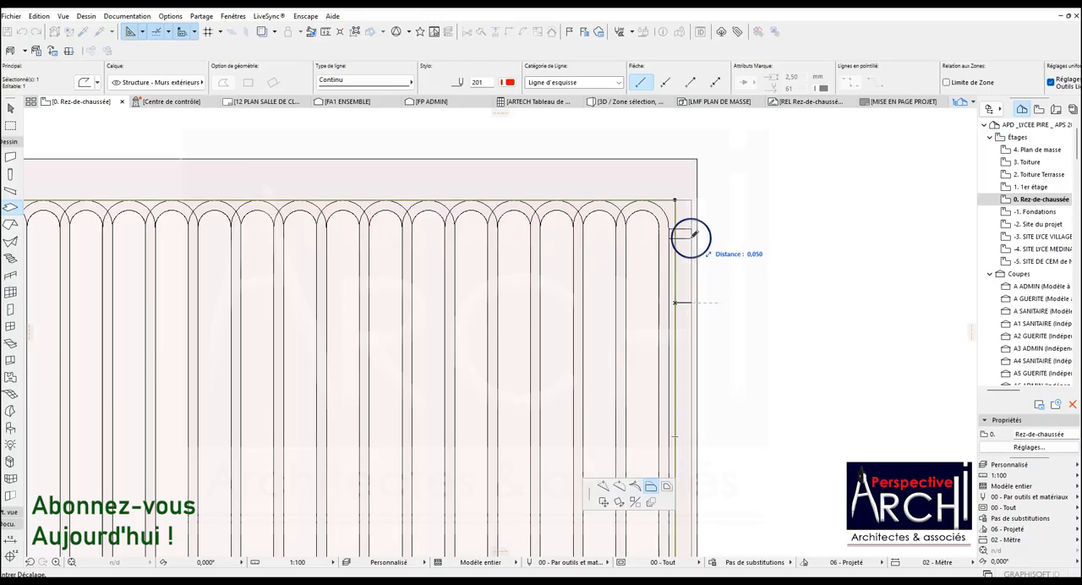
{"action": "left_click", "coordinate": [691, 238]}
{"action": "scroll", "coordinate": [668, 239], "scroll_direction": "down", "scroll_amount": 3}
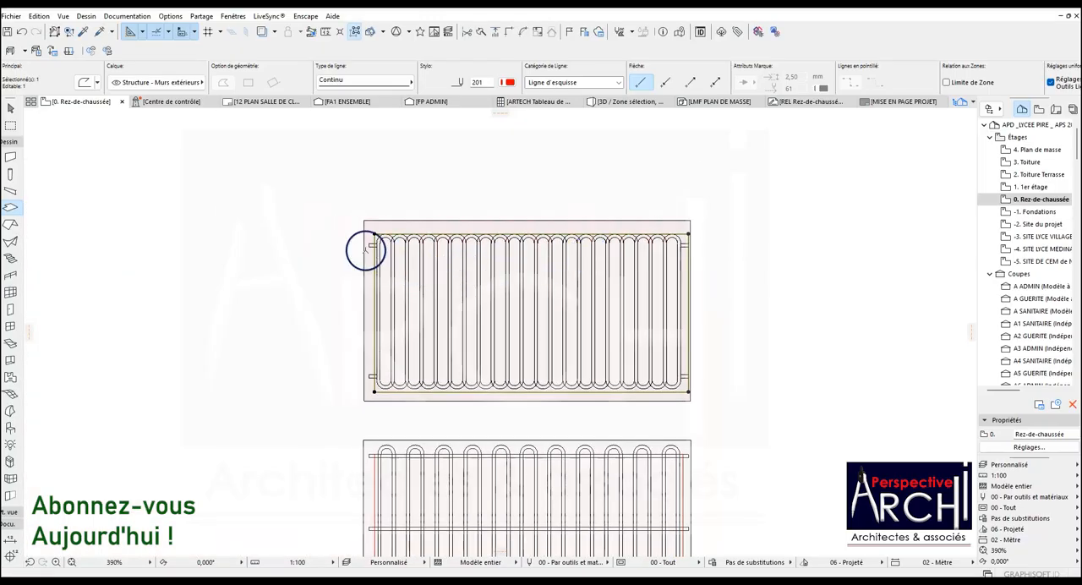
{"action": "scroll", "coordinate": [363, 248], "scroll_direction": "up", "scroll_amount": 3}
{"action": "left_click", "coordinate": [394, 266]}
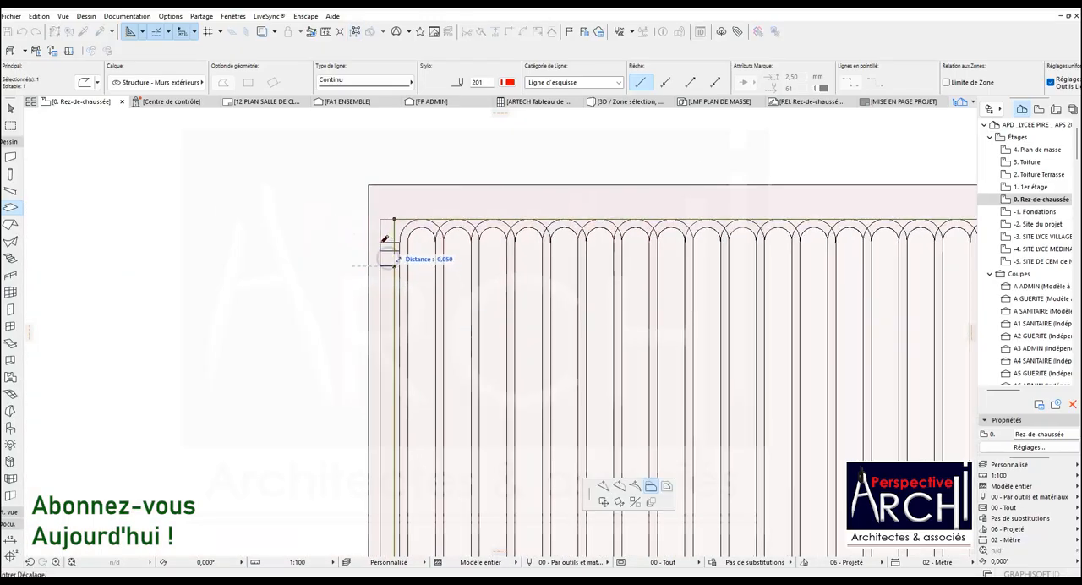
{"action": "left_click", "coordinate": [380, 243]}
{"action": "scroll", "coordinate": [380, 243], "scroll_direction": "down", "scroll_amount": 4}
{"action": "scroll", "coordinate": [370, 226], "scroll_direction": "up", "scroll_amount": 2}
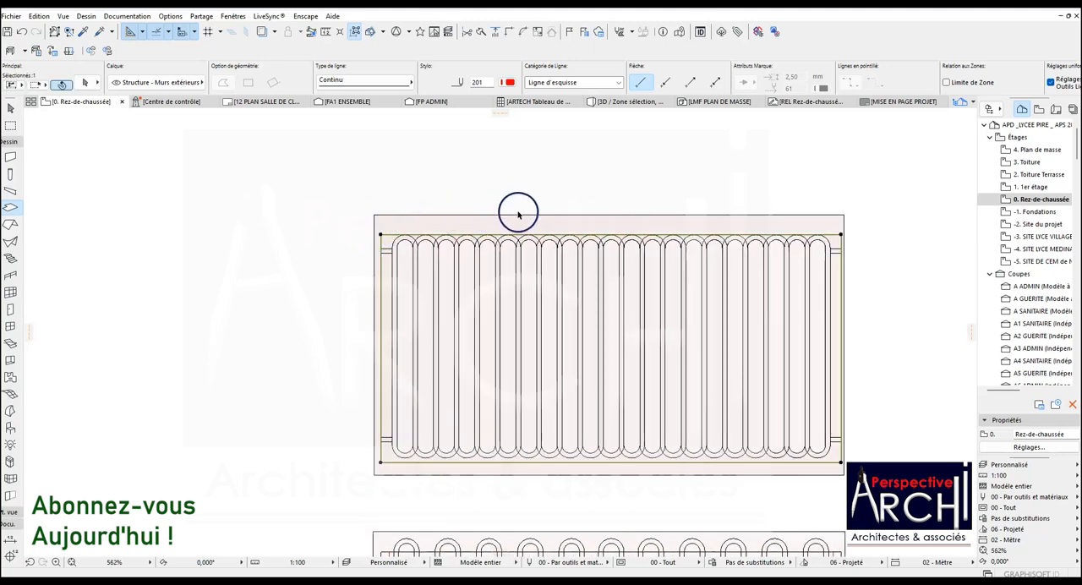
{"action": "key", "text": "Escape"}
{"action": "left_click", "coordinate": [843, 215], "text": "shift"}
{"action": "left_click", "coordinate": [843, 215]}
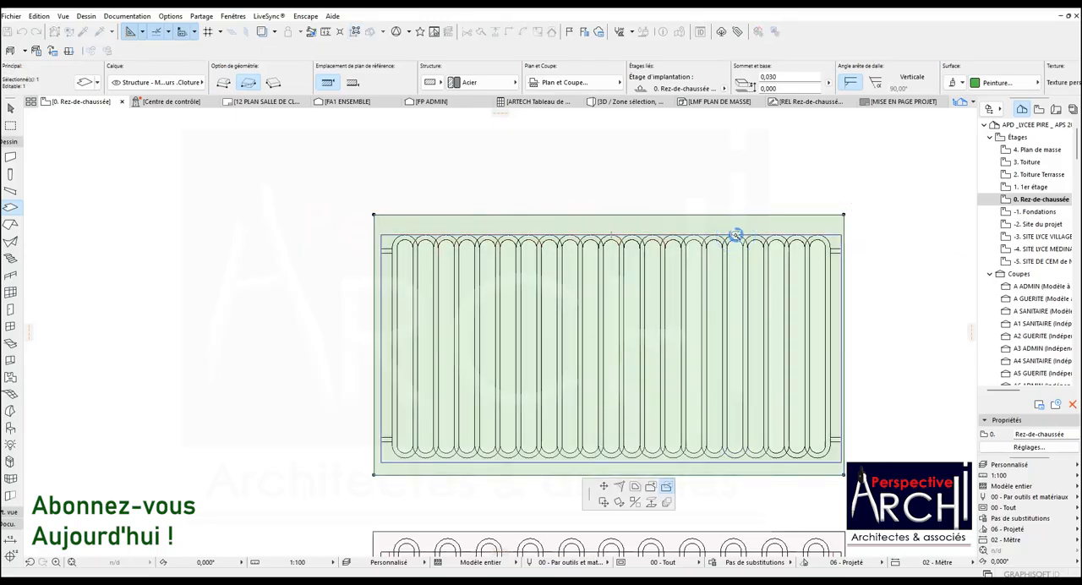
{"action": "scroll", "coordinate": [863, 262], "scroll_direction": "up", "scroll_amount": 2}
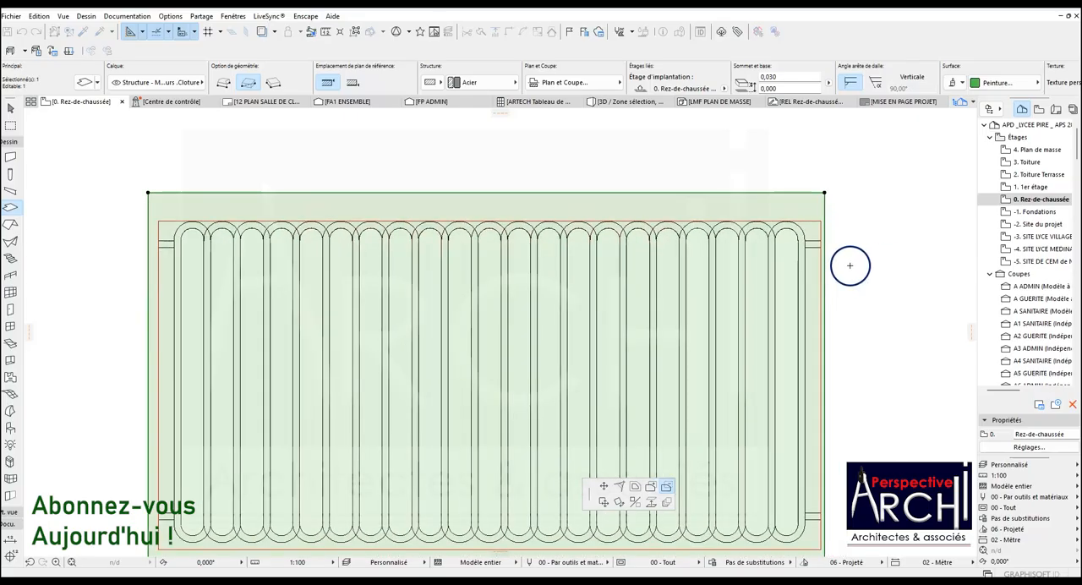
{"action": "scroll", "coordinate": [630, 275], "scroll_direction": "down", "scroll_amount": 2}
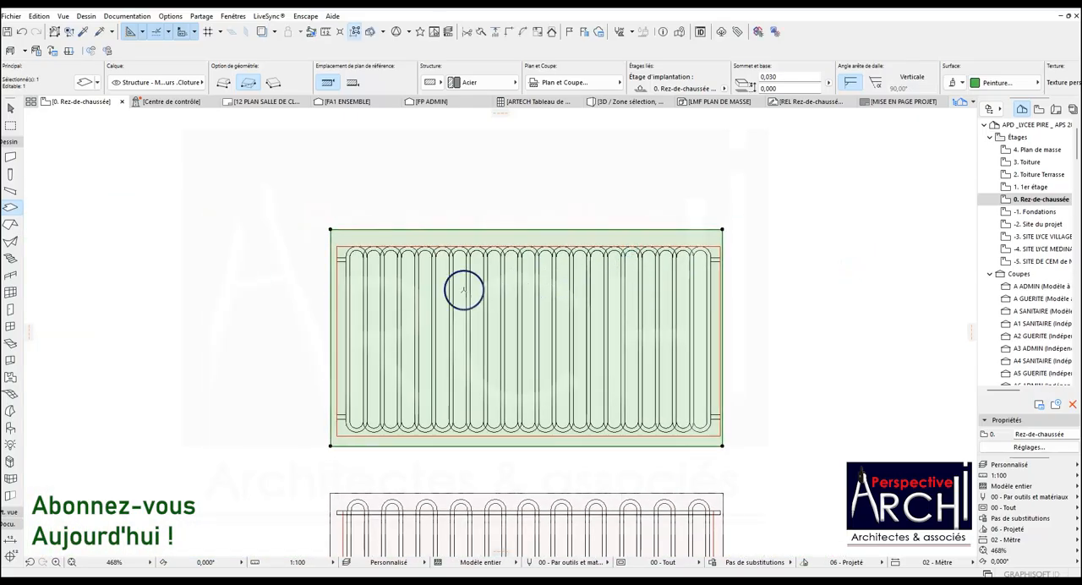
{"action": "key", "text": "Escape"}
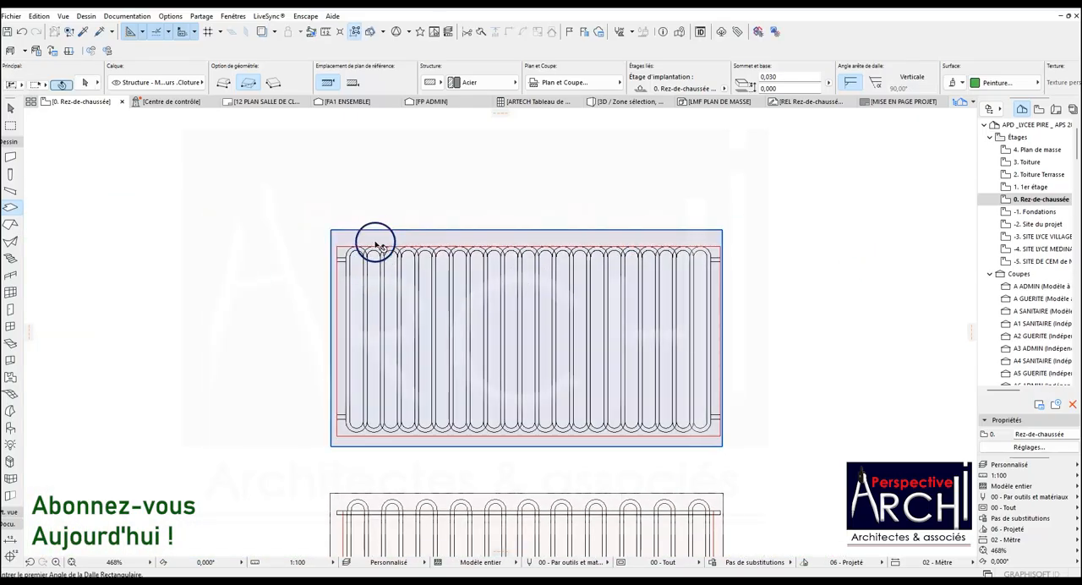
Select the first panel's slab and subtract the inner area of every bar loop from it.
{"action": "left_click", "coordinate": [375, 265]}
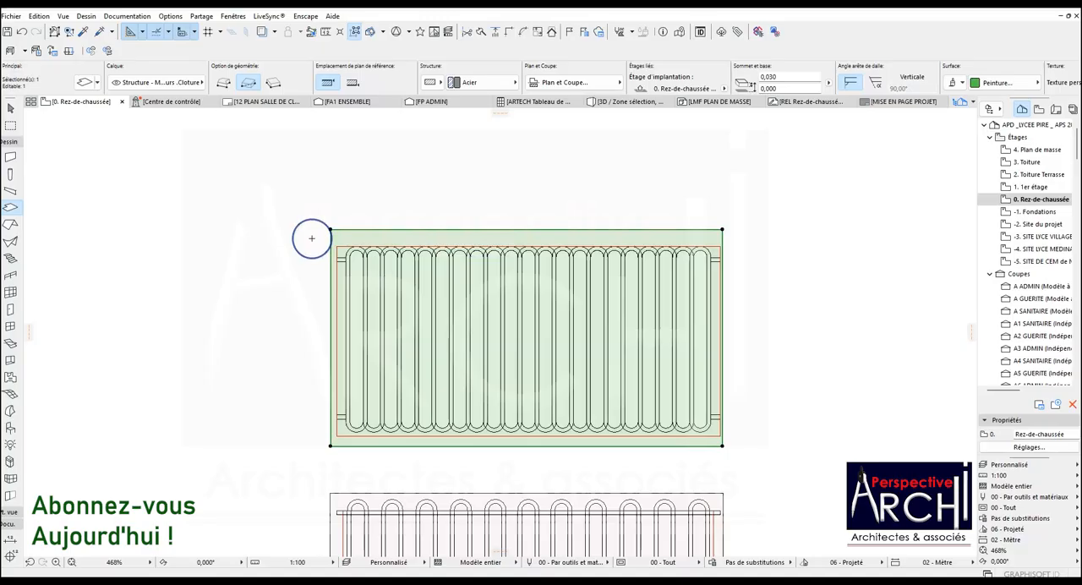
{"action": "left_click", "coordinate": [311, 238]}
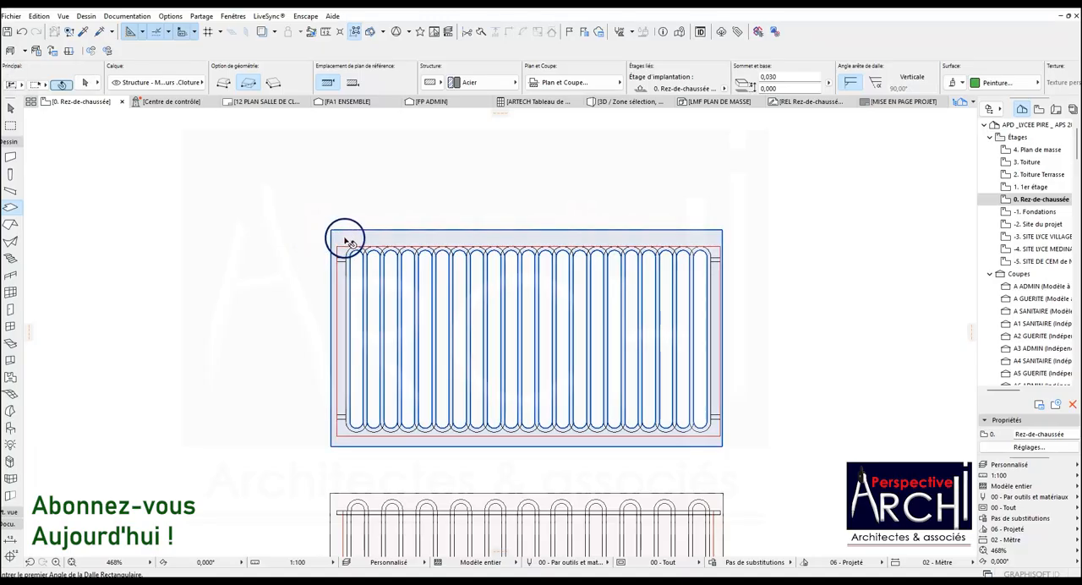
{"action": "left_click", "coordinate": [344, 236]}
Try to subtract the area at the slab's upper-left corner bounded by the red rectangle, and undo that cut.
{"action": "scroll", "coordinate": [340, 226], "scroll_direction": "up", "scroll_amount": 3}
{"action": "scroll", "coordinate": [341, 227], "scroll_direction": "up", "scroll_amount": 3}
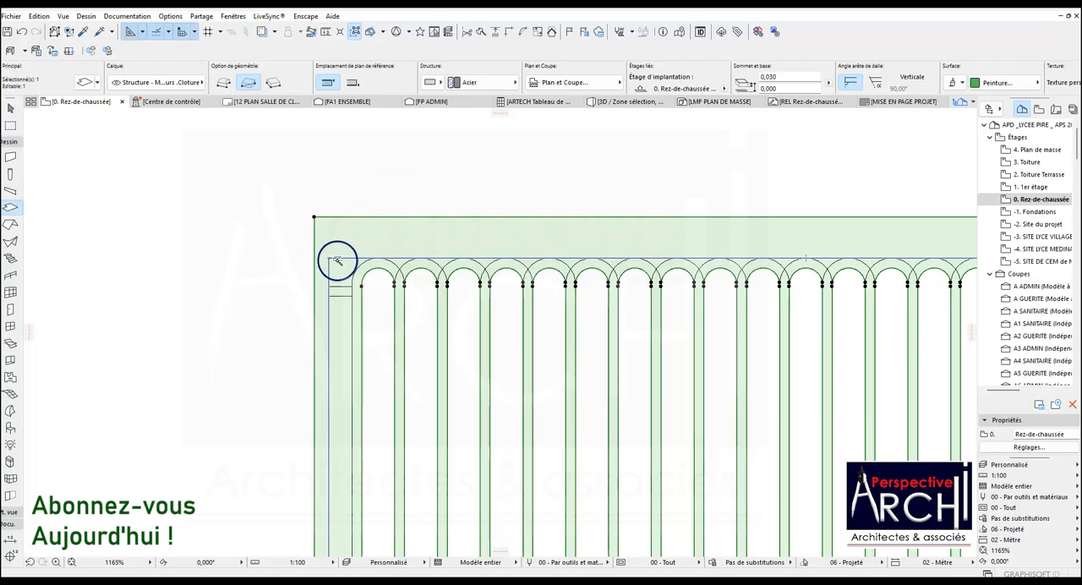
{"action": "left_click", "coordinate": [337, 262]}
{"action": "key", "text": "ctrl+z"}
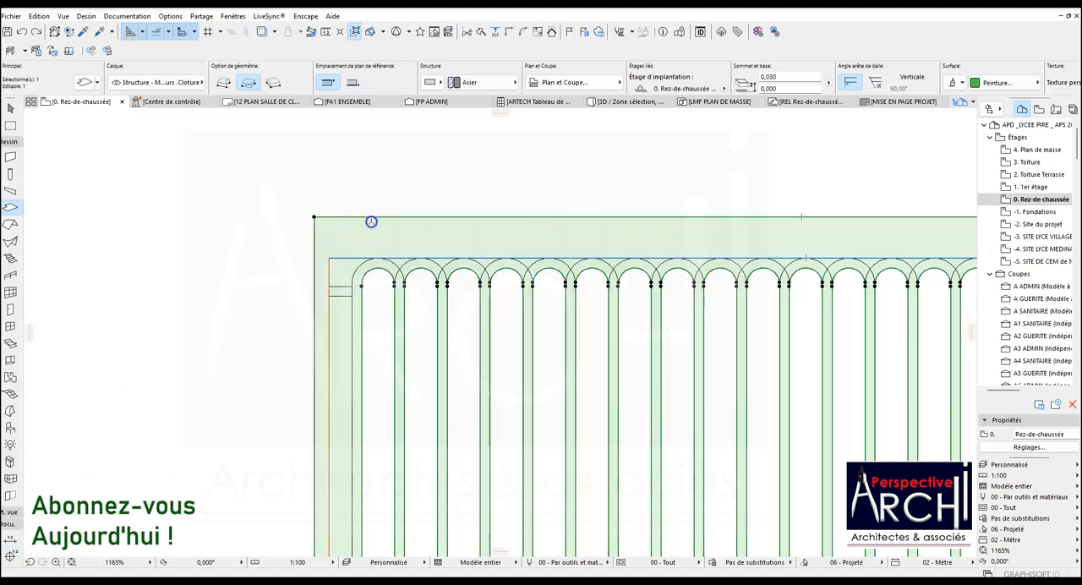
Offset the slab's upper edge inward 0.125 m and its left edge inward onto the red rectangle.
{"action": "left_click", "coordinate": [371, 221]}
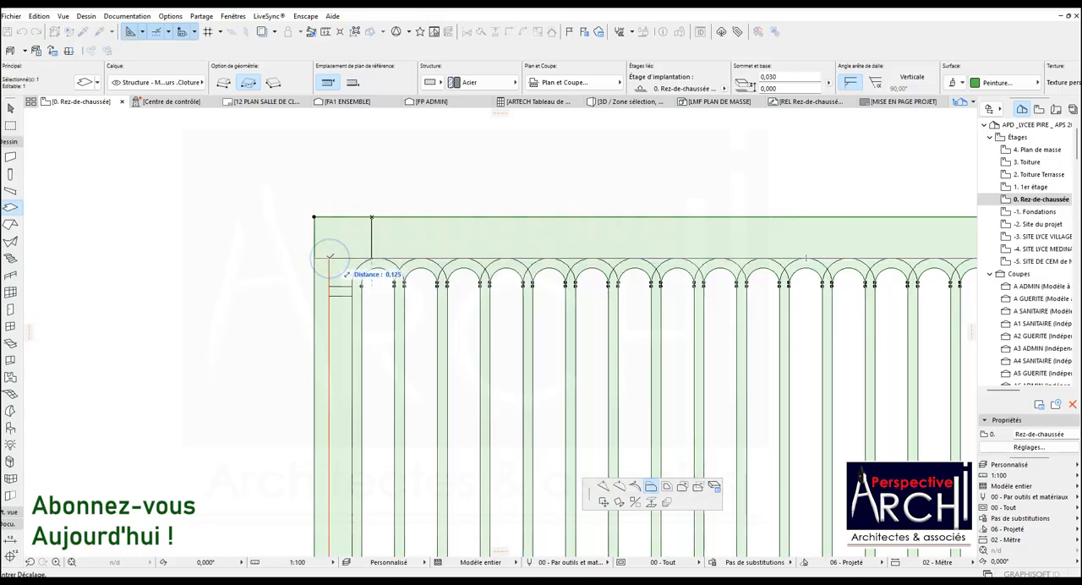
{"action": "left_click", "coordinate": [328, 258]}
{"action": "left_click", "coordinate": [315, 288]}
{"action": "left_click", "coordinate": [334, 254]}
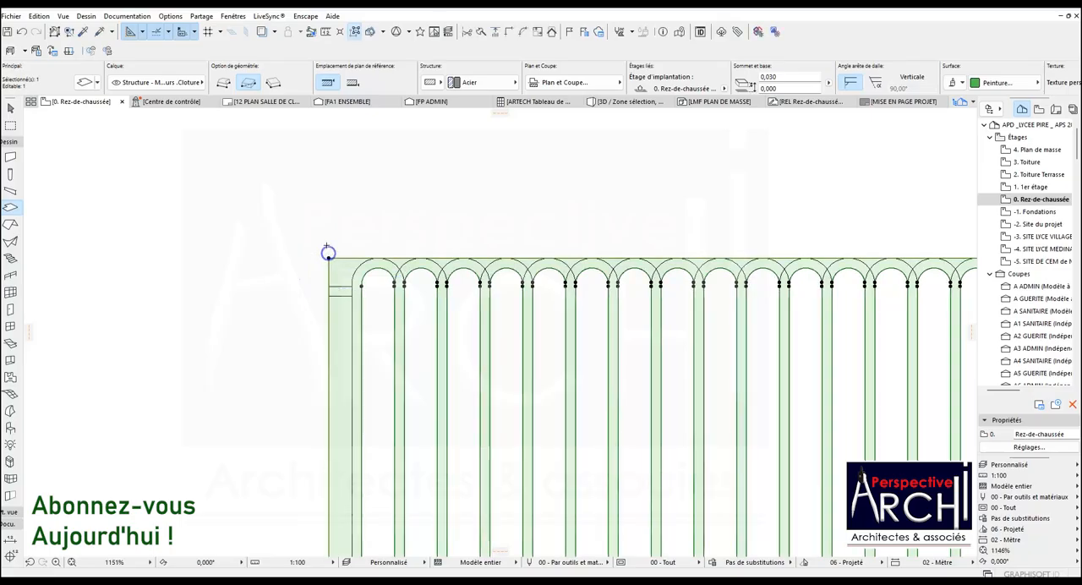
Offset the slab's lower edge inward 0.079 m and its right edge inward onto the red rectangle.
{"action": "scroll", "coordinate": [288, 287], "scroll_direction": "down", "scroll_amount": 3}
{"action": "scroll", "coordinate": [449, 362], "scroll_direction": "up", "scroll_amount": 1}
{"action": "left_click", "coordinate": [451, 364]}
{"action": "scroll", "coordinate": [708, 358], "scroll_direction": "up", "scroll_amount": 3}
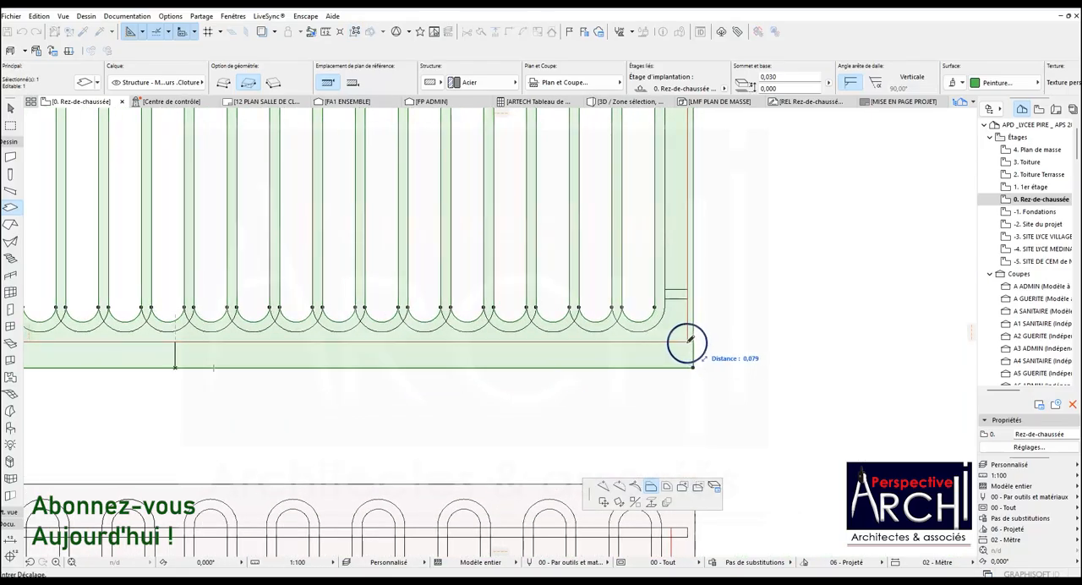
{"action": "left_click", "coordinate": [686, 341]}
{"action": "scroll", "coordinate": [686, 332], "scroll_direction": "up", "scroll_amount": 4}
{"action": "left_click", "coordinate": [697, 313]}
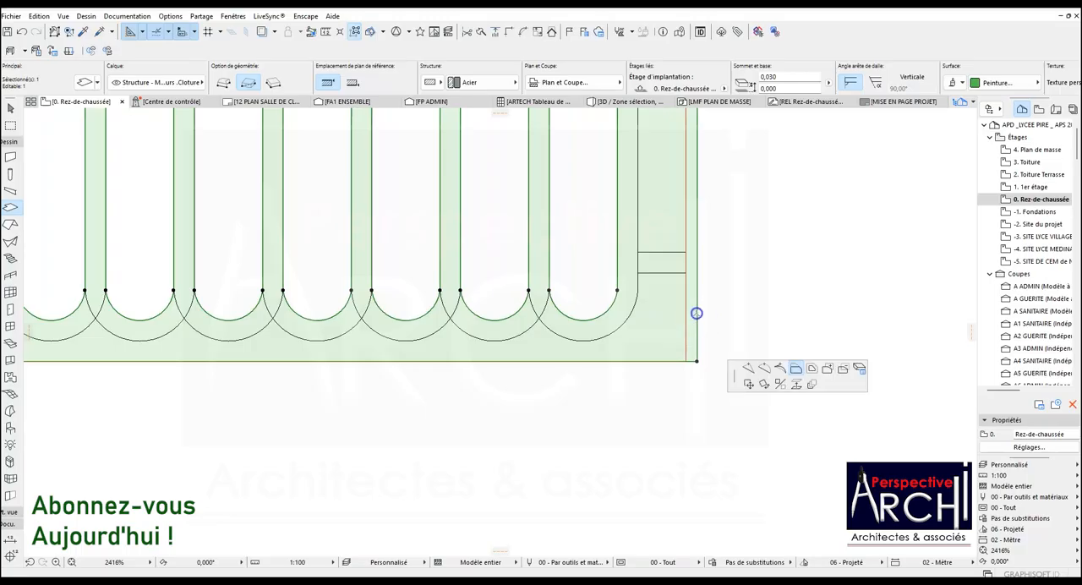
{"action": "left_click", "coordinate": [680, 359]}
{"action": "scroll", "coordinate": [604, 359], "scroll_direction": "down", "scroll_amount": 4}
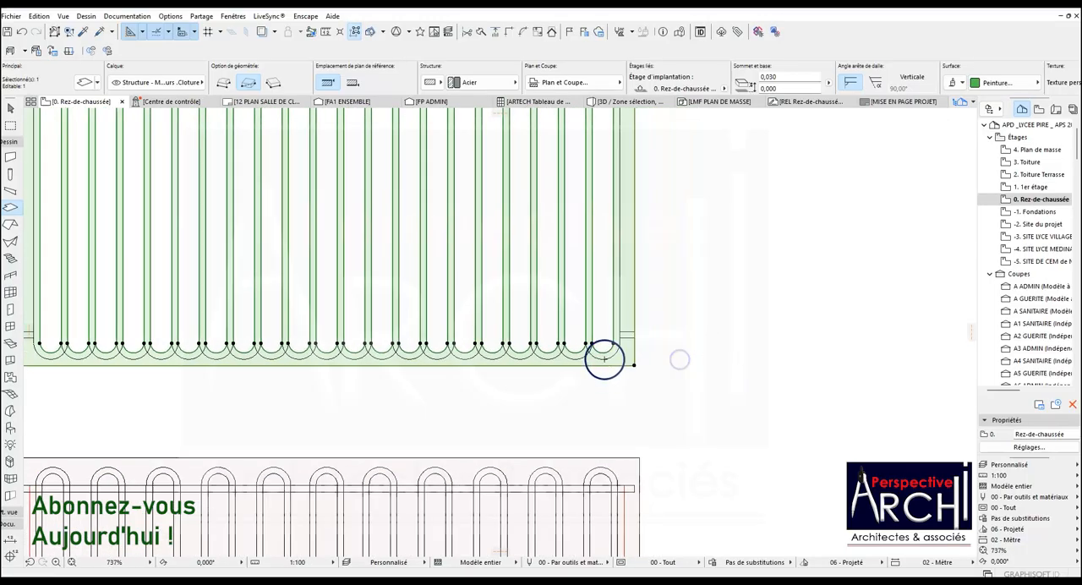
Subtract the slab areas above and below the upper-left rail stub, up to the first loop's outer outline.
{"action": "scroll", "coordinate": [605, 359], "scroll_direction": "down", "scroll_amount": 2}
{"action": "scroll", "coordinate": [324, 221], "scroll_direction": "up", "scroll_amount": 6}
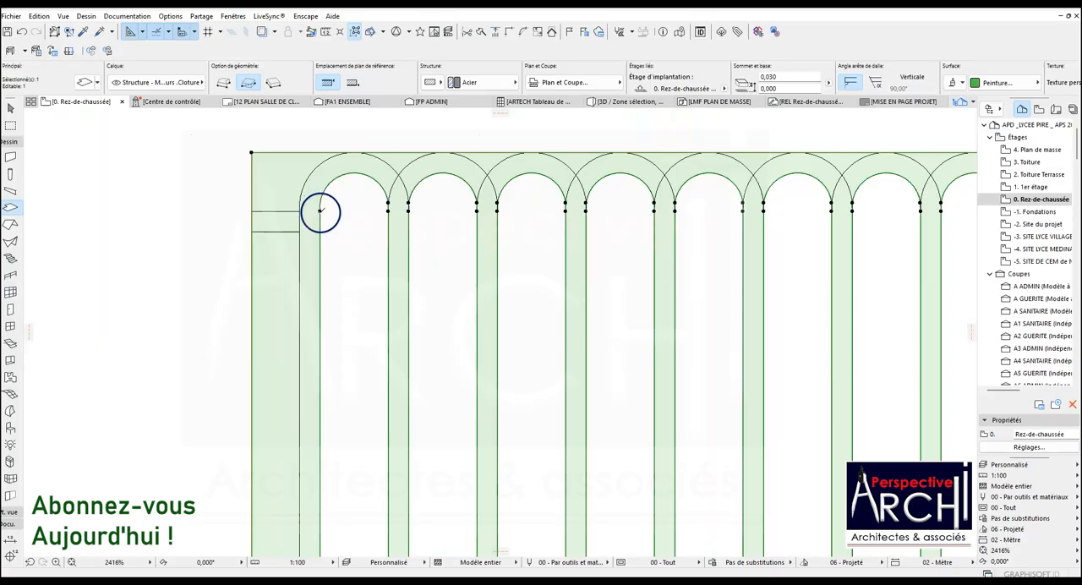
{"action": "left_click", "coordinate": [321, 211]}
{"action": "left_click", "coordinate": [273, 196]}
{"action": "left_click", "coordinate": [275, 254]}
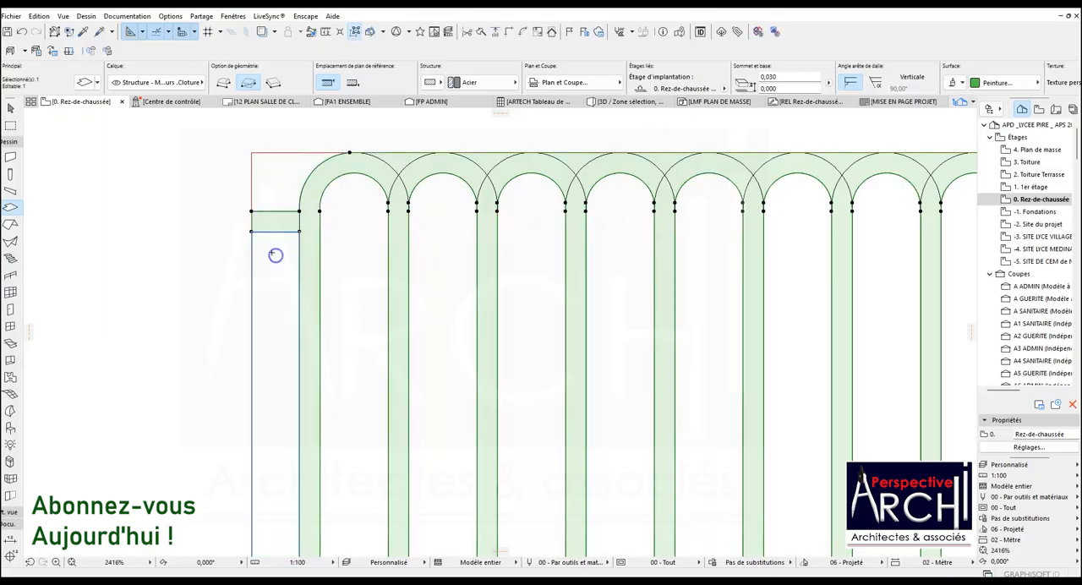
Subtract the small slab areas above the arc crossings along the upper edge, working rightward from the first loop.
{"action": "scroll", "coordinate": [276, 254], "scroll_direction": "down", "scroll_amount": 6}
{"action": "scroll", "coordinate": [290, 249], "scroll_direction": "up", "scroll_amount": 6}
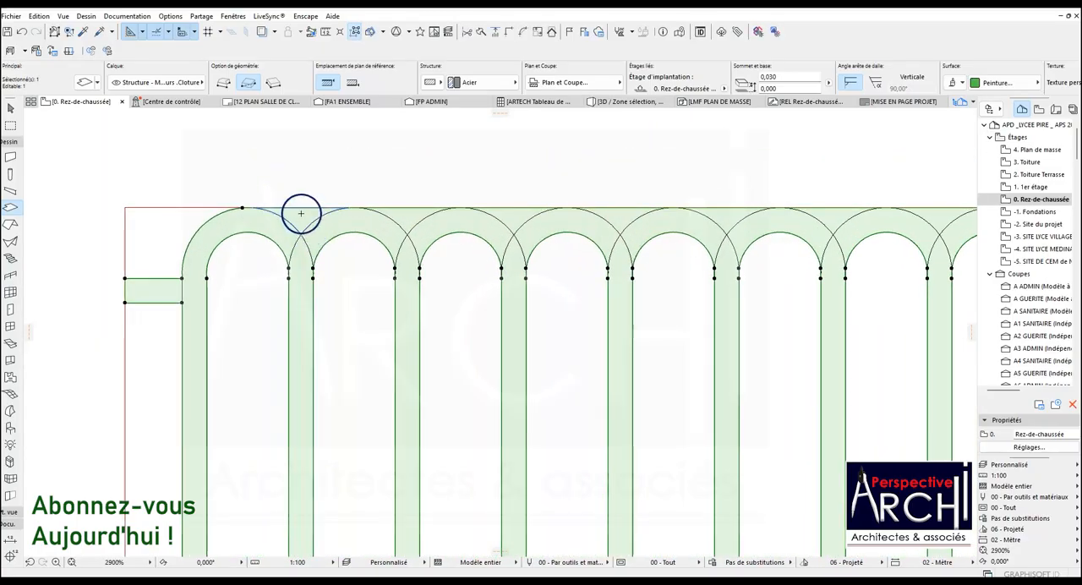
{"action": "left_click", "coordinate": [414, 216]}
{"action": "left_click", "coordinate": [510, 218]}
{"action": "left_click", "coordinate": [730, 214]}
{"action": "scroll", "coordinate": [283, 233], "scroll_direction": "down", "scroll_amount": 2}
{"action": "middle_click_drag", "start_coordinate": [730, 214], "coordinate": [690, 220]}
{"action": "scroll", "coordinate": [692, 220], "scroll_direction": "up", "scroll_amount": 2}
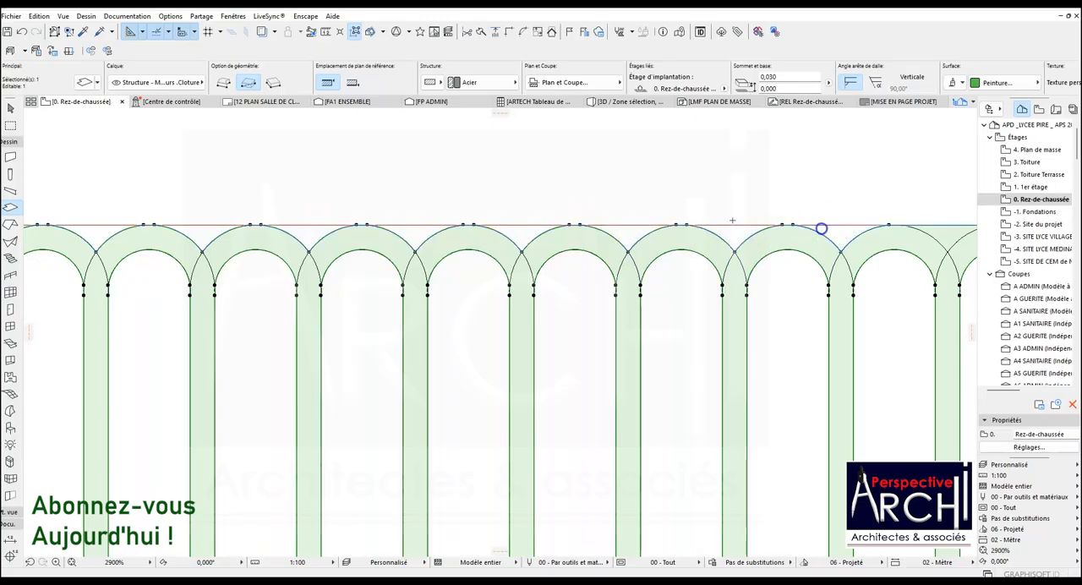
Subtract the remaining slab areas between neighbouring outer arcs along the upper edge, up to the last loop.
{"action": "scroll", "coordinate": [302, 301], "scroll_direction": "down", "scroll_amount": 2}
{"action": "scroll", "coordinate": [560, 267], "scroll_direction": "up", "scroll_amount": 3}
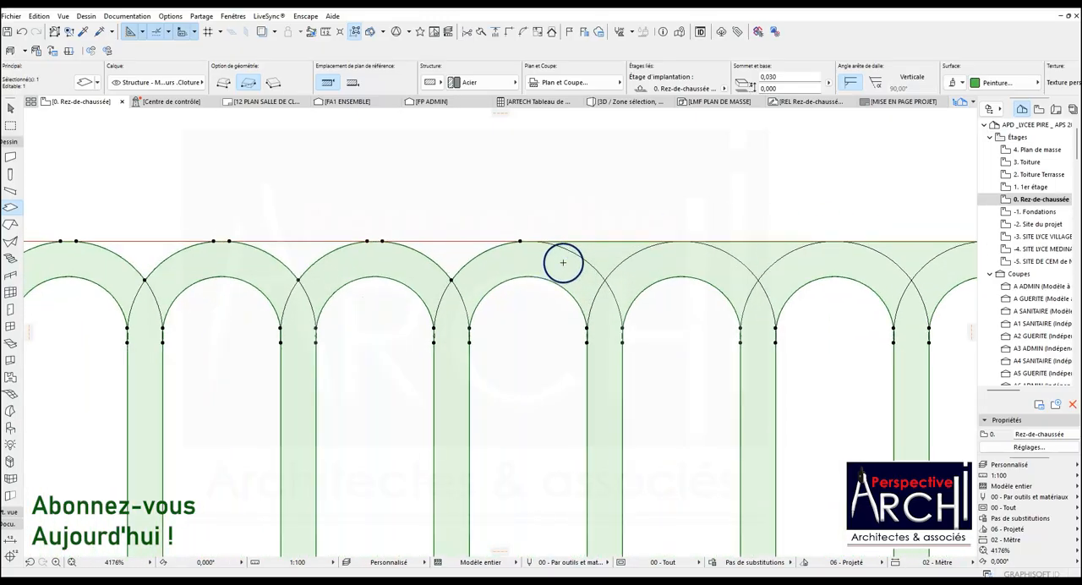
{"action": "scroll", "coordinate": [210, 338], "scroll_direction": "down", "scroll_amount": 3}
{"action": "scroll", "coordinate": [473, 297], "scroll_direction": "up", "scroll_amount": 2}
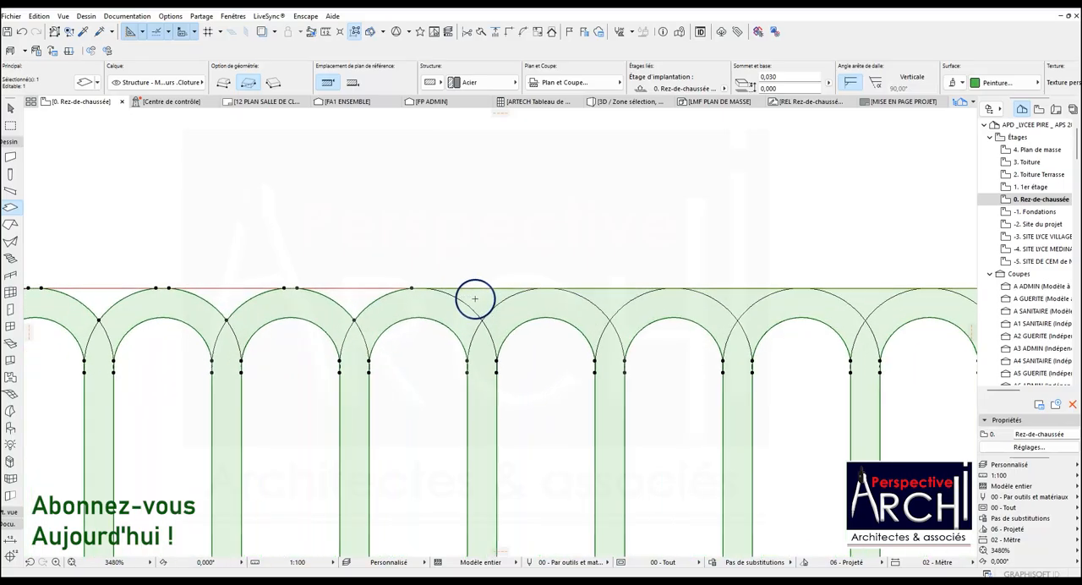
{"action": "scroll", "coordinate": [310, 380], "scroll_direction": "down", "scroll_amount": 2}
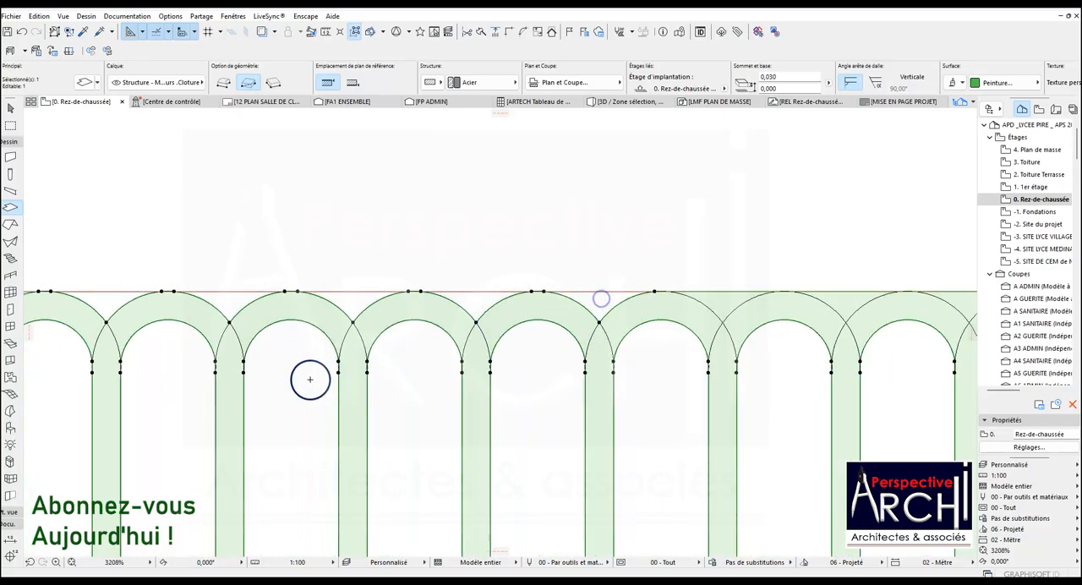
{"action": "scroll", "coordinate": [526, 342], "scroll_direction": "up", "scroll_amount": 3}
{"action": "scroll", "coordinate": [526, 341], "scroll_direction": "up", "scroll_amount": 1}
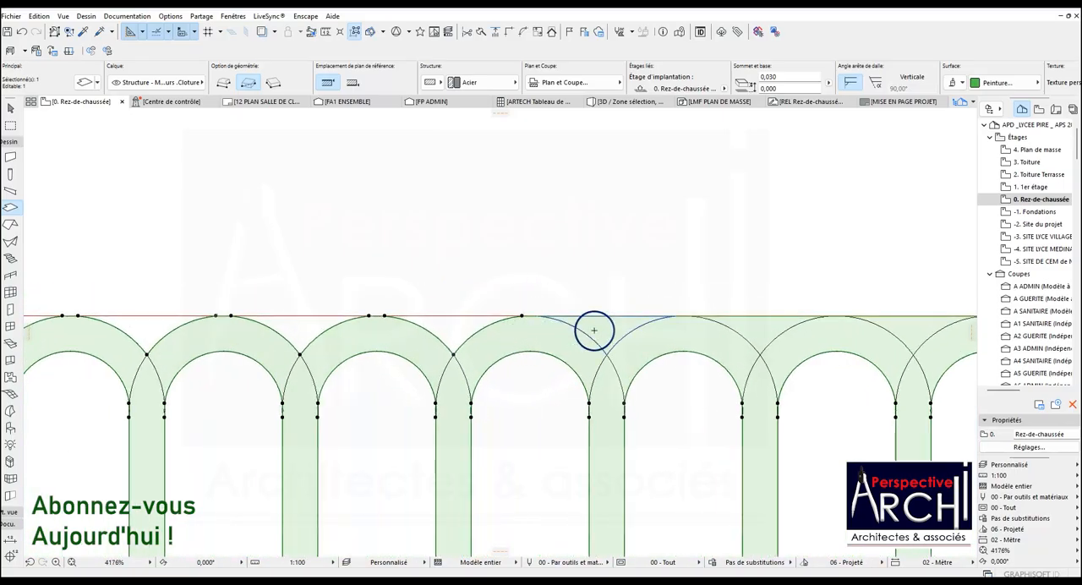
{"action": "scroll", "coordinate": [326, 358], "scroll_direction": "down", "scroll_amount": 3}
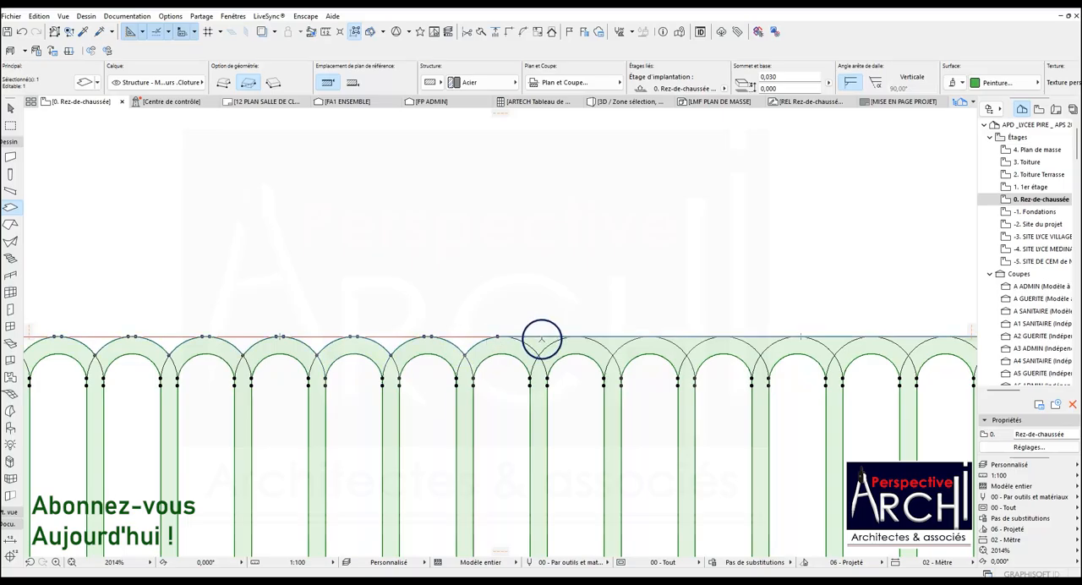
{"action": "scroll", "coordinate": [541, 339], "scroll_direction": "up", "scroll_amount": 3}
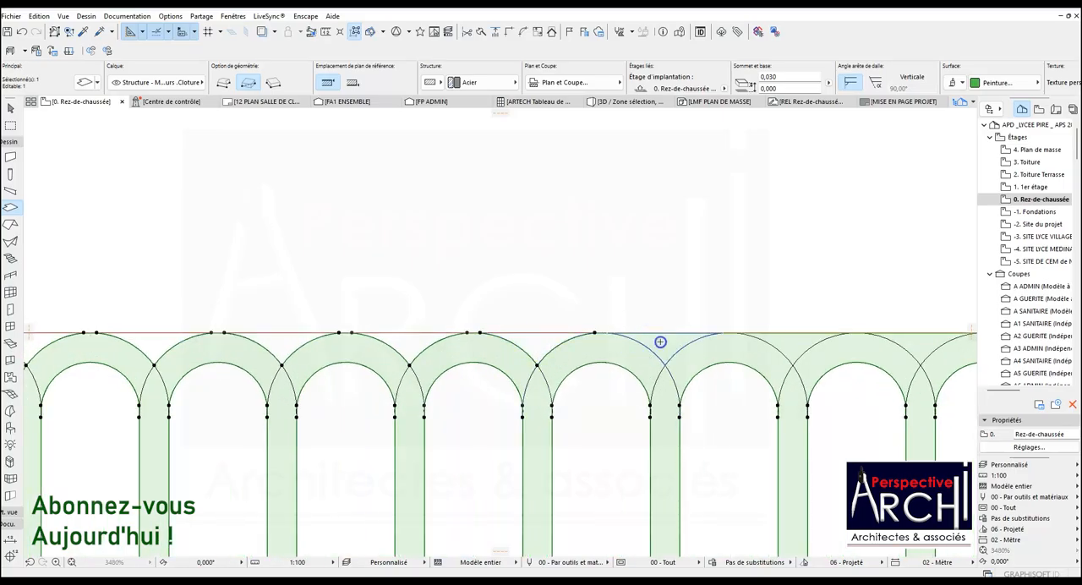
{"action": "scroll", "coordinate": [273, 368], "scroll_direction": "down", "scroll_amount": 5}
{"action": "scroll", "coordinate": [561, 352], "scroll_direction": "up", "scroll_amount": 1}
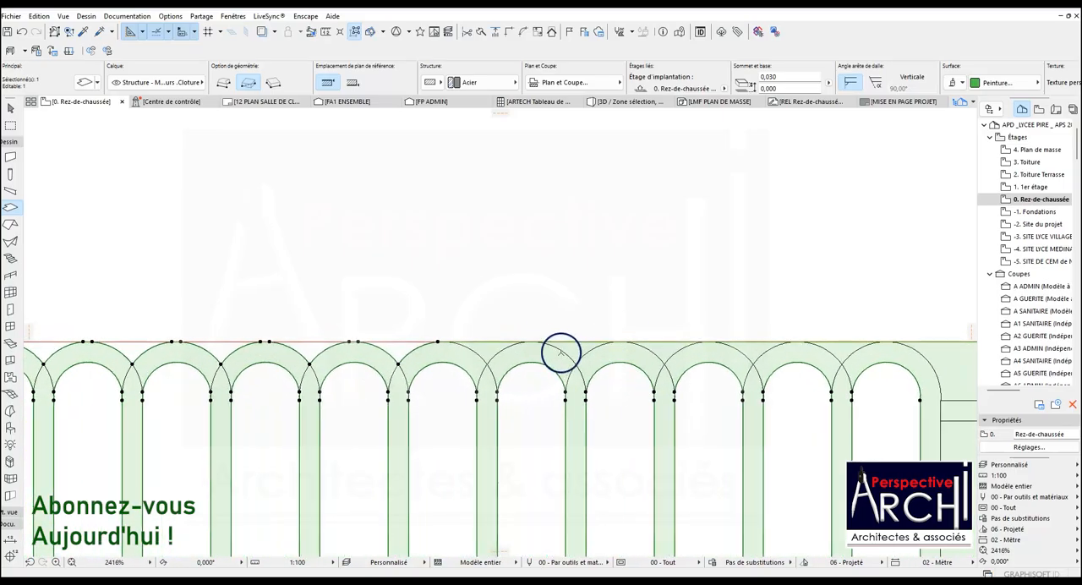
{"action": "scroll", "coordinate": [484, 348], "scroll_direction": "up", "scroll_amount": 2}
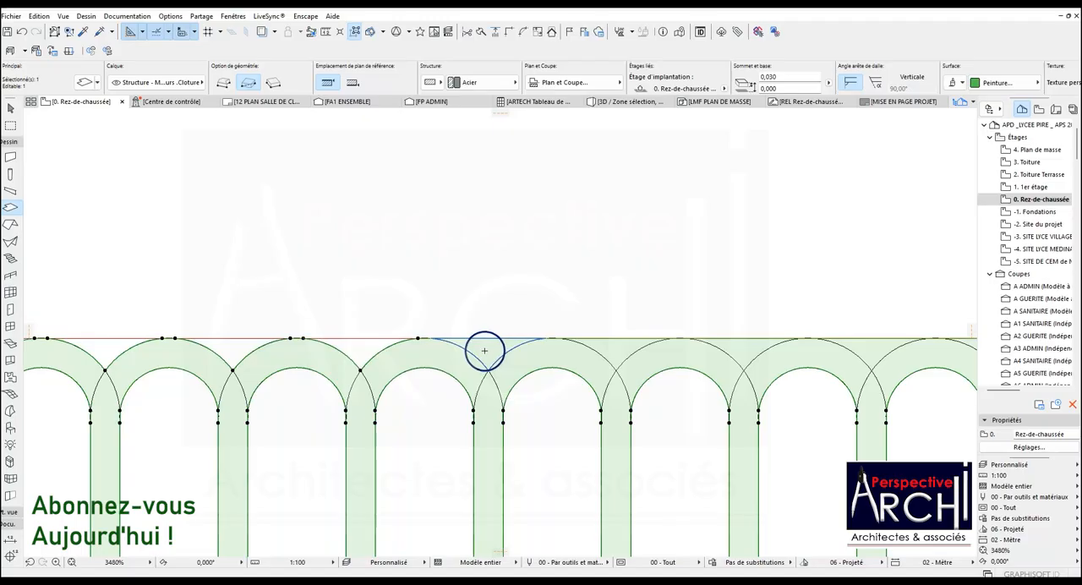
{"action": "scroll", "coordinate": [387, 374], "scroll_direction": "down", "scroll_amount": 5}
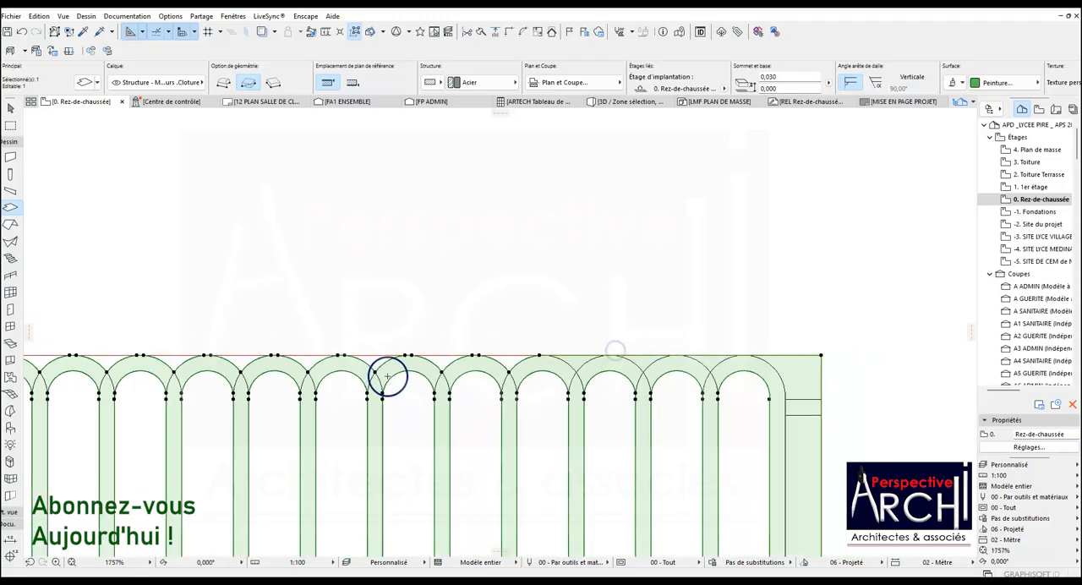
{"action": "scroll", "coordinate": [510, 365], "scroll_direction": "up", "scroll_amount": 3}
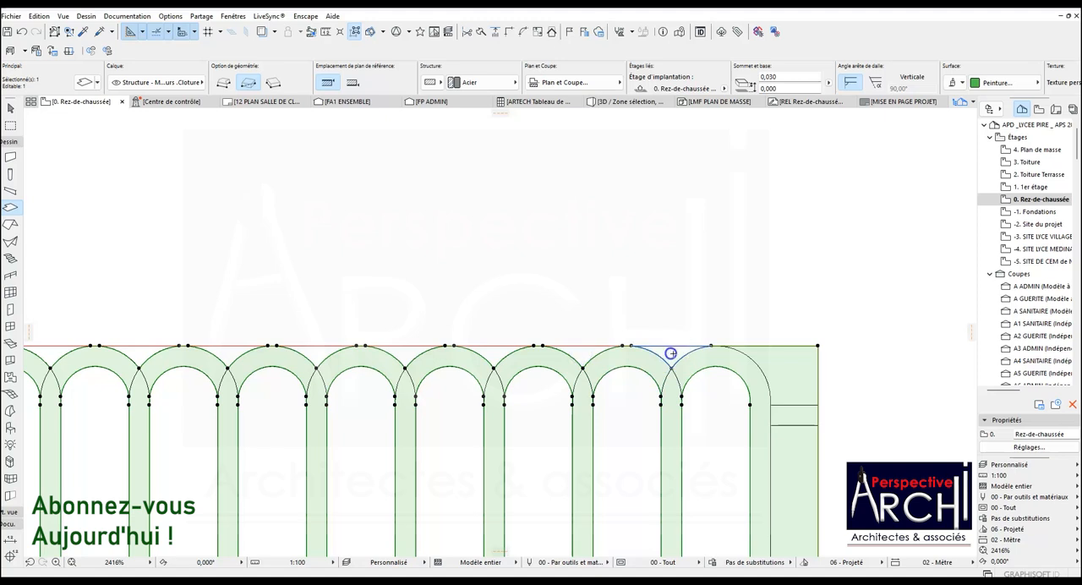
Subtract the slab areas around the right-hand rail stubs and the strip below the loops' lower outer arcs.
{"action": "scroll", "coordinate": [773, 360], "scroll_direction": "down", "scroll_amount": 2}
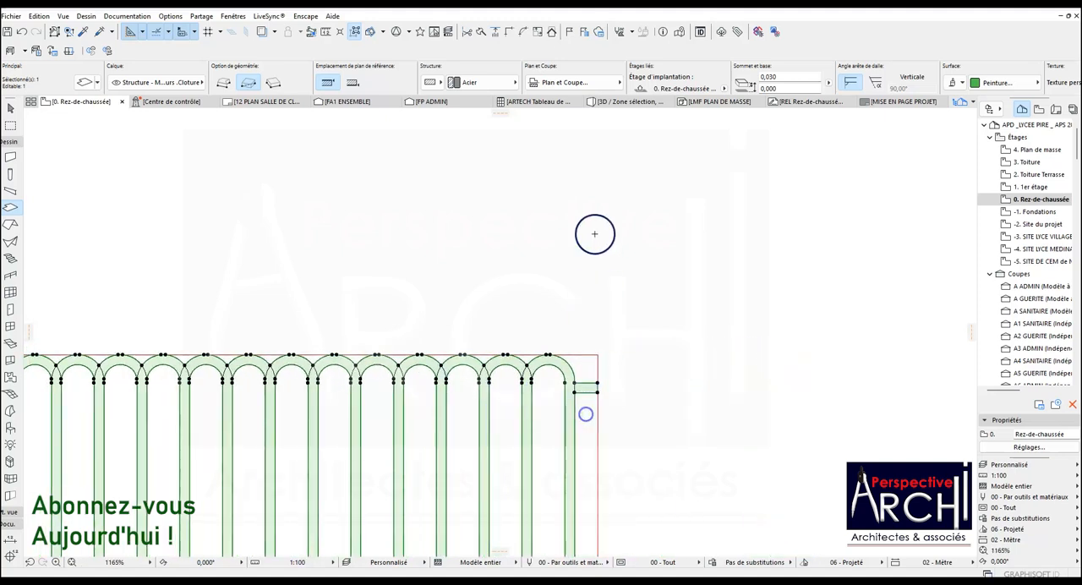
{"action": "scroll", "coordinate": [594, 234], "scroll_direction": "down", "scroll_amount": 2}
{"action": "scroll", "coordinate": [589, 464], "scroll_direction": "up", "scroll_amount": 2}
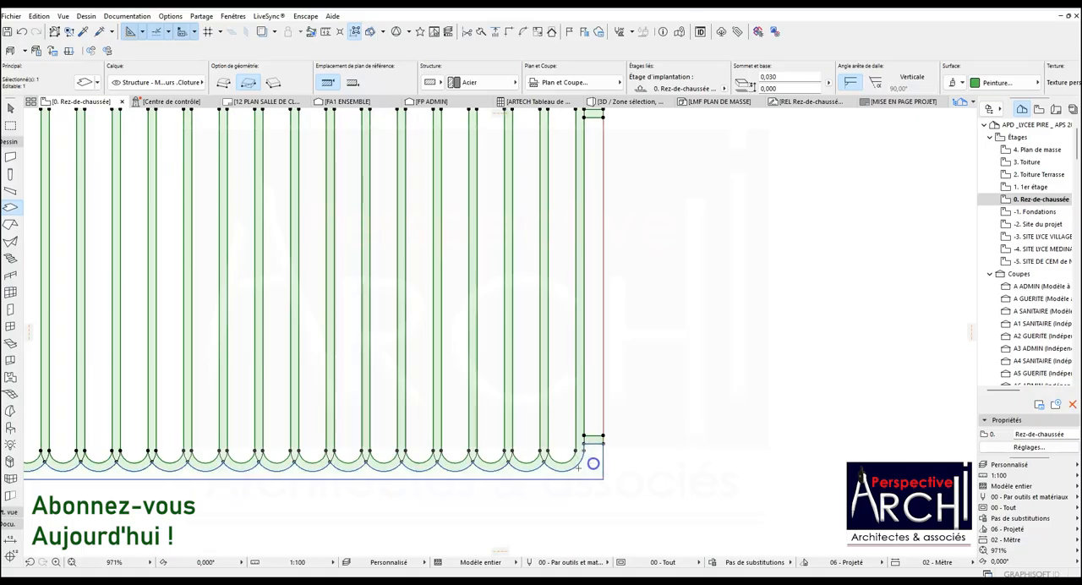
{"action": "scroll", "coordinate": [459, 466], "scroll_direction": "down", "scroll_amount": 2}
{"action": "scroll", "coordinate": [150, 463], "scroll_direction": "up", "scroll_amount": 2}
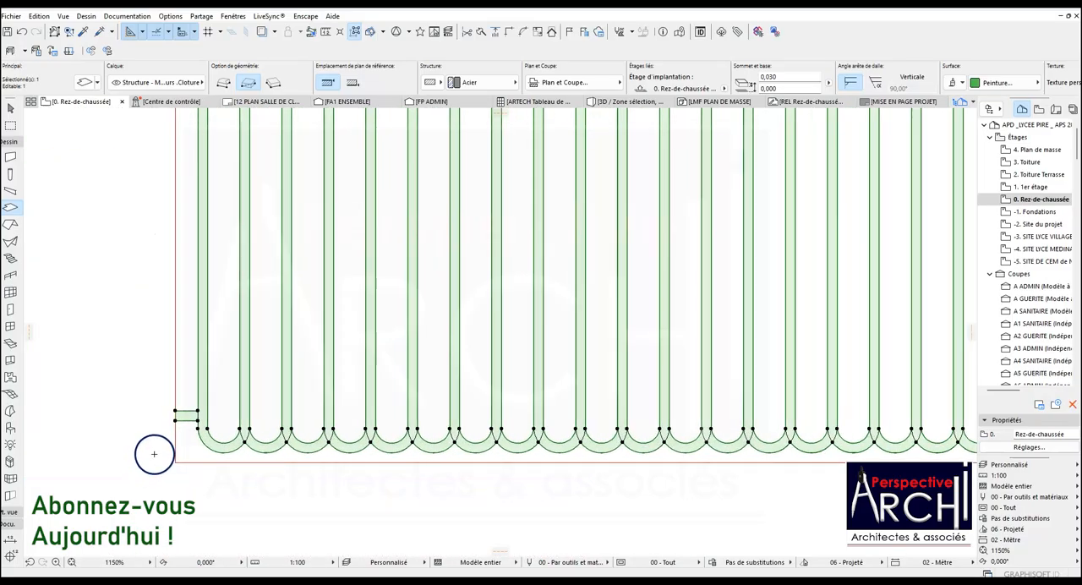
Copy the complete fence panel with its red reference rectangle horizontally to the right by a distance of 3.320.
{"action": "scroll", "coordinate": [200, 348], "scroll_direction": "down", "scroll_amount": 2}
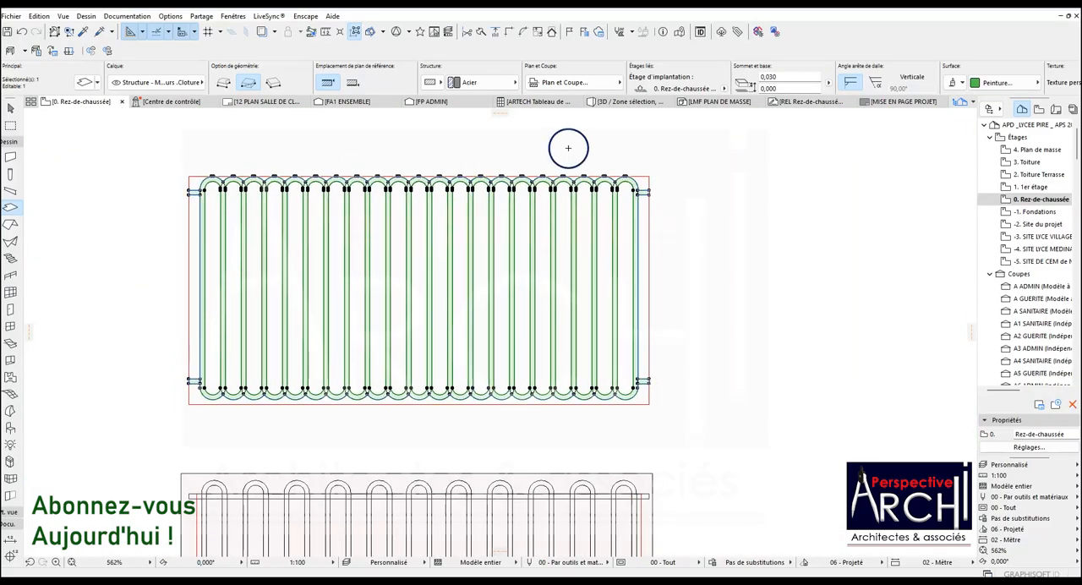
{"action": "scroll", "coordinate": [572, 157], "scroll_direction": "up", "scroll_amount": 3}
{"action": "scroll", "coordinate": [527, 213], "scroll_direction": "down", "scroll_amount": 2}
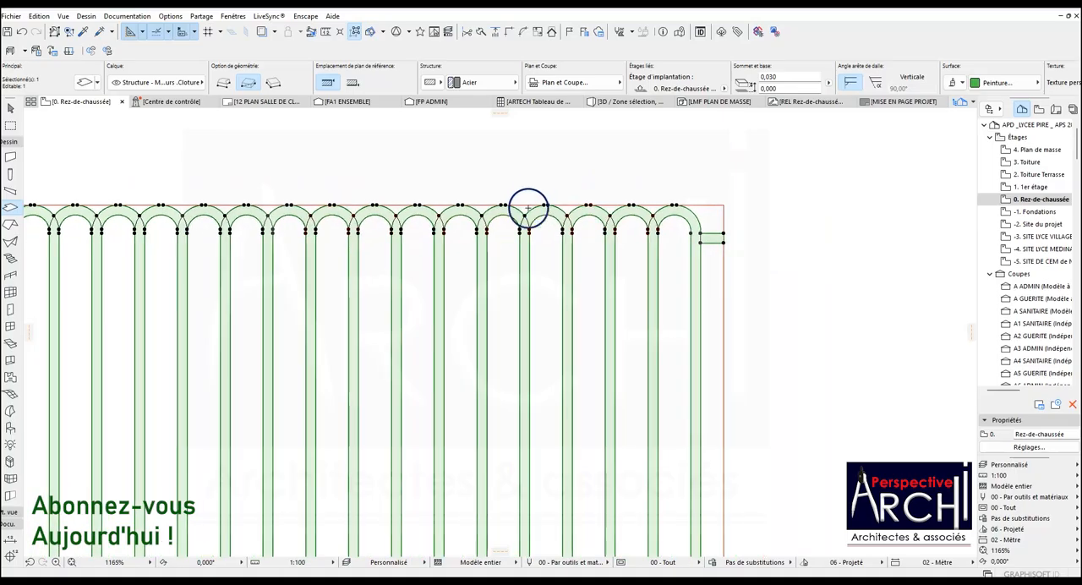
{"action": "scroll", "coordinate": [454, 231], "scroll_direction": "up", "scroll_amount": 4}
{"action": "scroll", "coordinate": [465, 191], "scroll_direction": "down", "scroll_amount": 10}
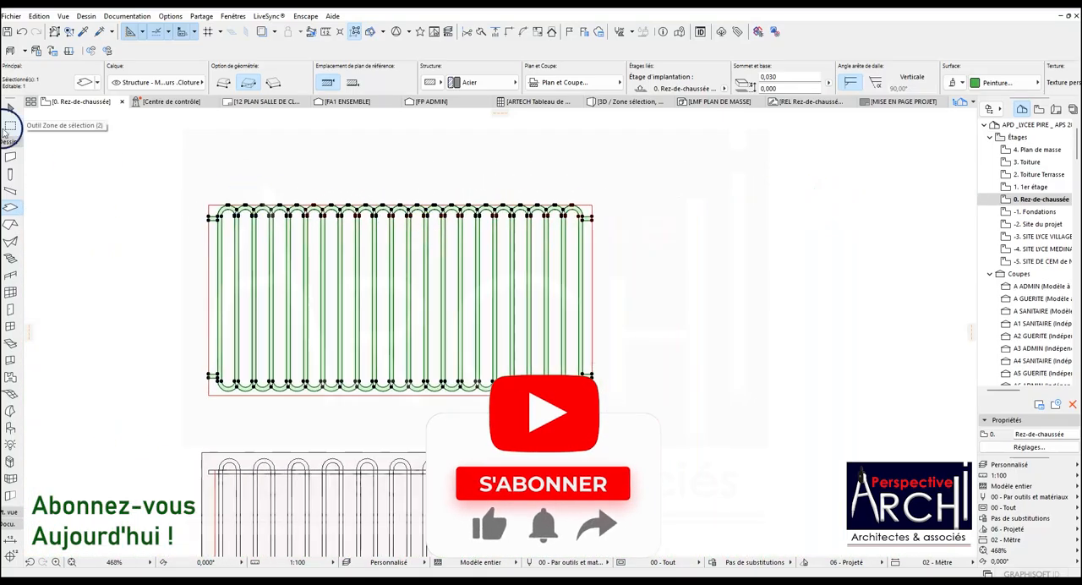
{"action": "left_click", "coordinate": [9, 130]}
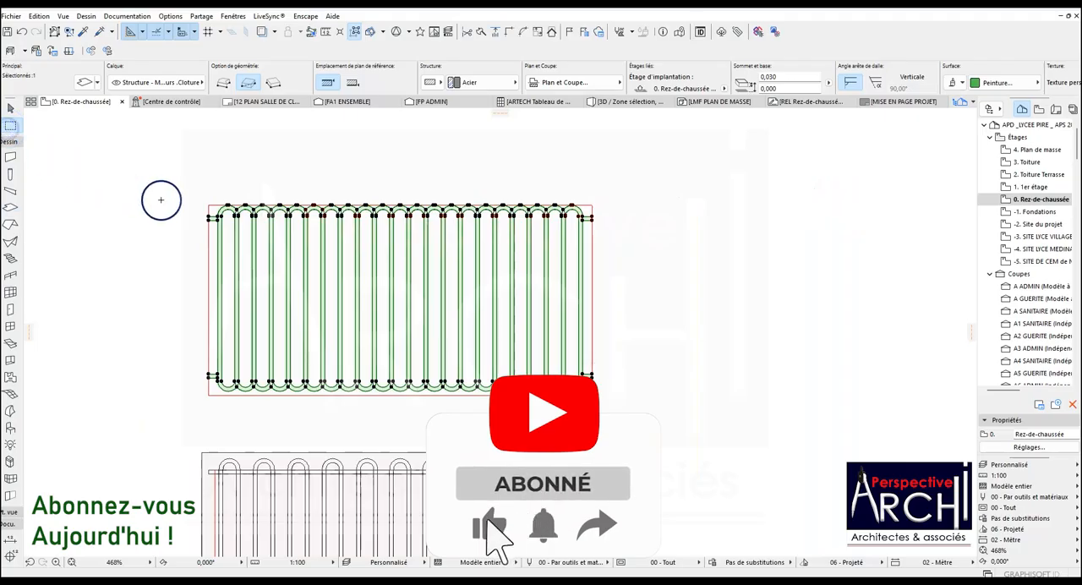
{"action": "left_click", "coordinate": [9, 108]}
{"action": "left_click_drag", "start_coordinate": [193, 184], "coordinate": [602, 418]}
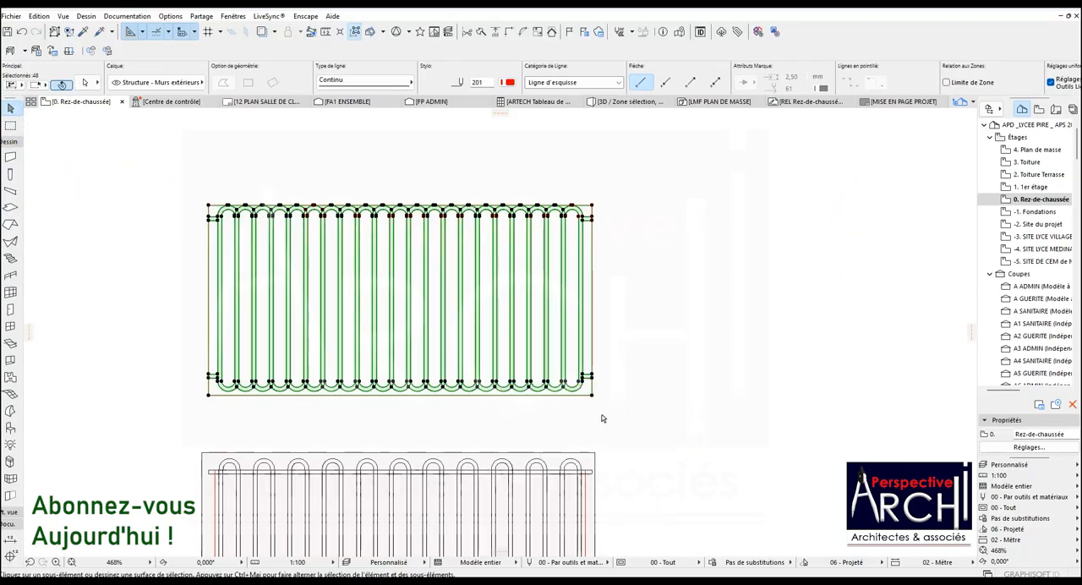
{"action": "left_click", "coordinate": [592, 395]}
{"action": "scroll", "coordinate": [562, 459], "scroll_direction": "down", "scroll_amount": 3}
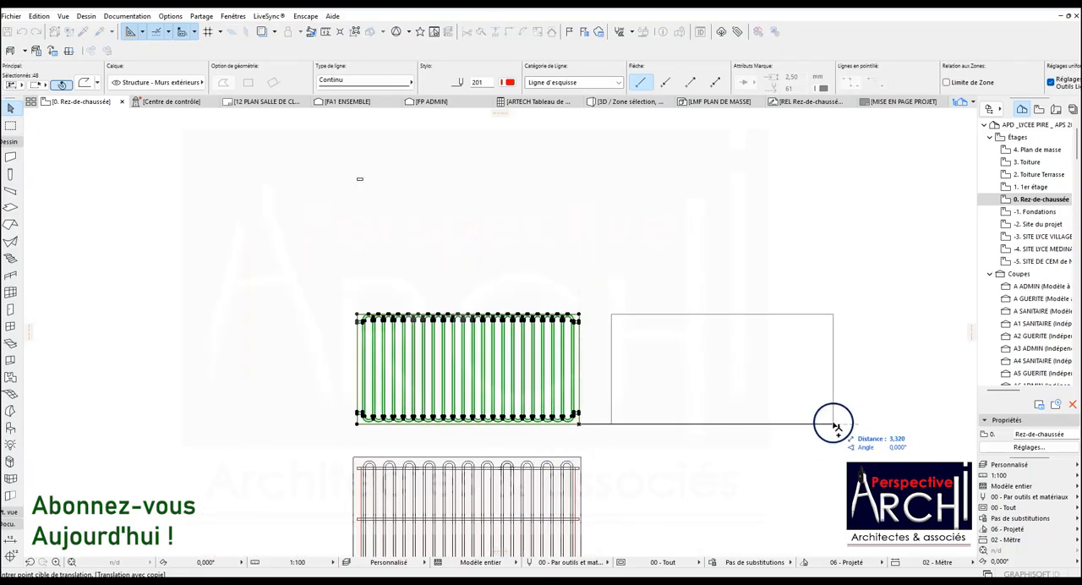
{"action": "left_click", "coordinate": [833, 423]}
{"action": "scroll", "coordinate": [496, 381], "scroll_direction": "down", "scroll_amount": 2}
{"action": "scroll", "coordinate": [563, 363], "scroll_direction": "up", "scroll_amount": 5}
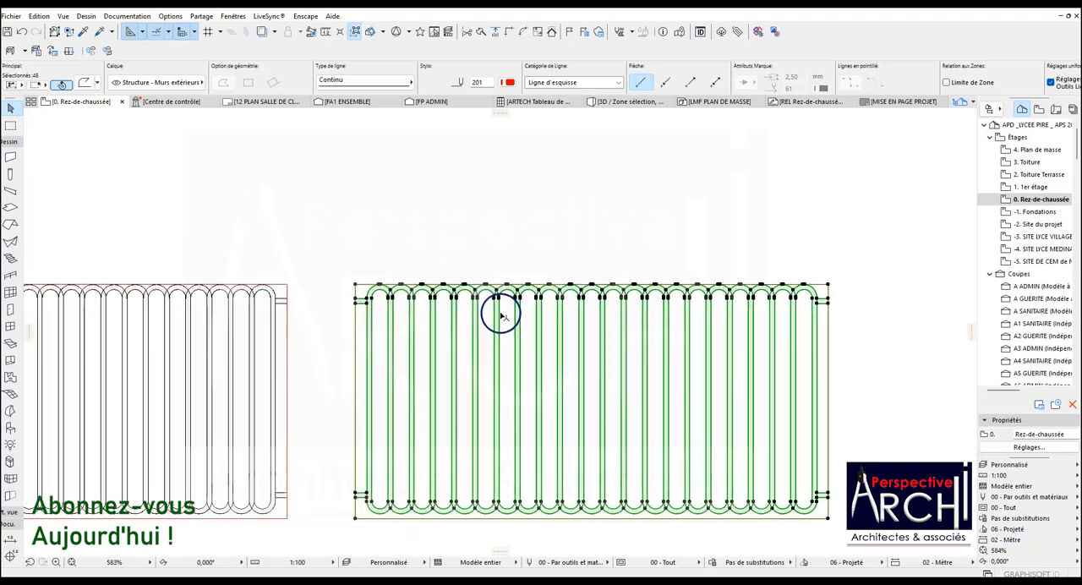
Examine the arc crossings and the rail stub along the upper edge of the copied panel.
{"action": "scroll", "coordinate": [501, 315], "scroll_direction": "up", "scroll_amount": 5}
{"action": "scroll", "coordinate": [437, 275], "scroll_direction": "down", "scroll_amount": 2}
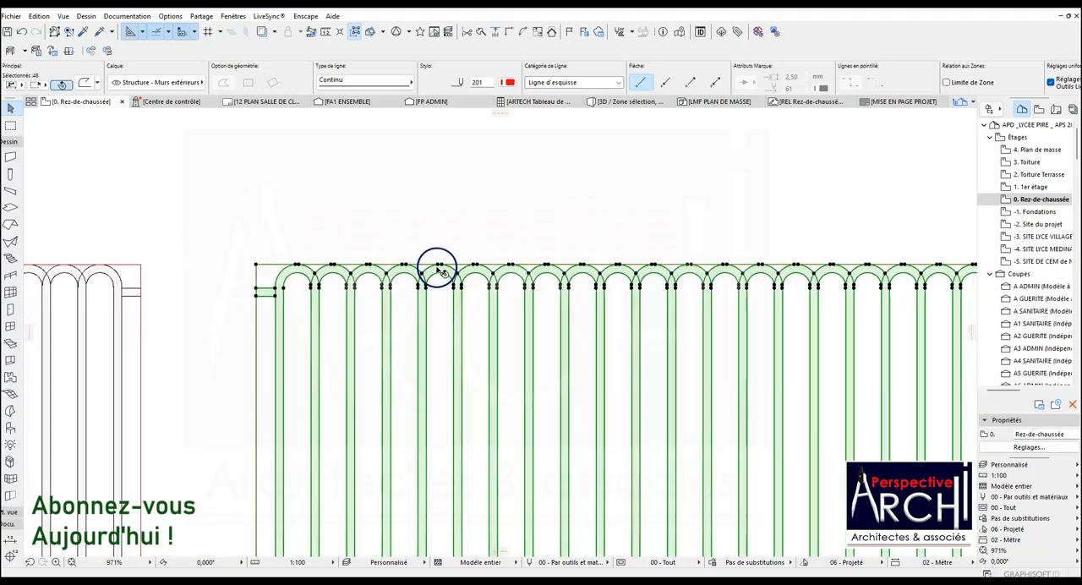
{"action": "key", "text": "Escape"}
{"action": "left_click", "coordinate": [302, 279]}
{"action": "scroll", "coordinate": [305, 283], "scroll_direction": "up", "scroll_amount": 5}
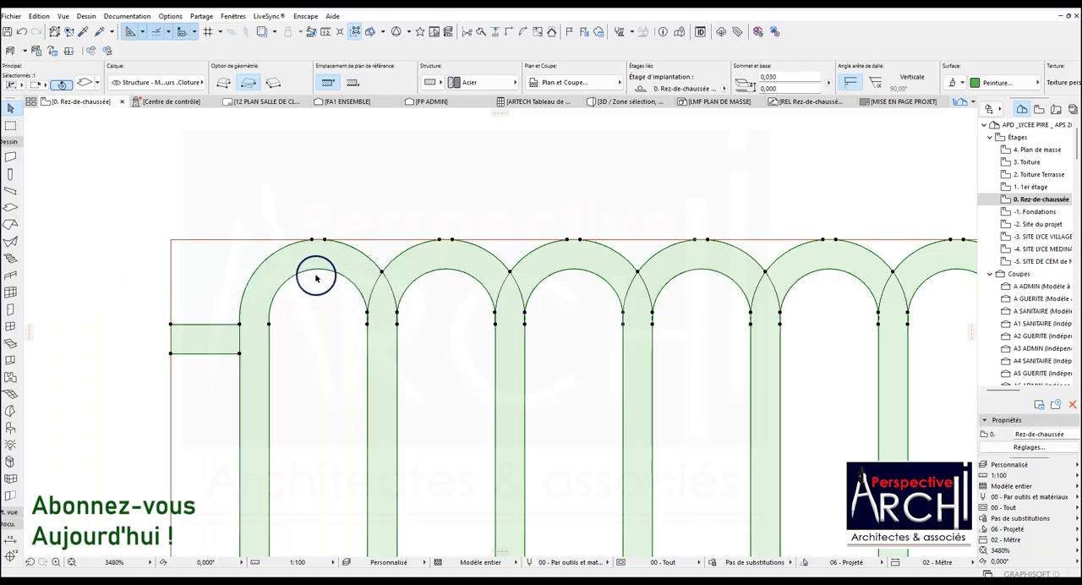
{"action": "scroll", "coordinate": [316, 278], "scroll_direction": "down", "scroll_amount": 4}
{"action": "scroll", "coordinate": [345, 288], "scroll_direction": "up", "scroll_amount": 2}
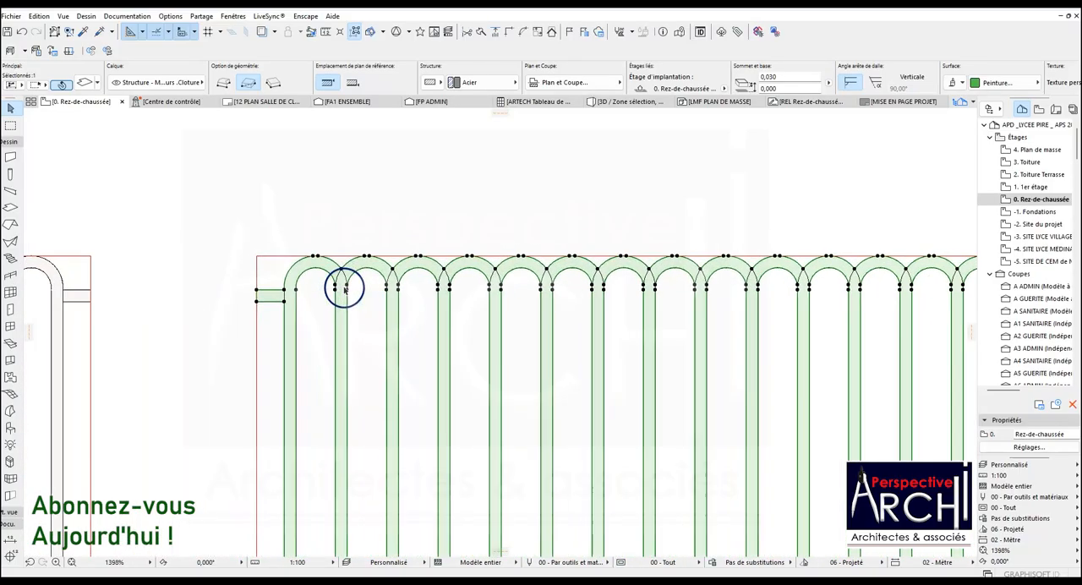
{"action": "scroll", "coordinate": [341, 287], "scroll_direction": "up", "scroll_amount": 2}
{"action": "scroll", "coordinate": [293, 296], "scroll_direction": "down", "scroll_amount": 4}
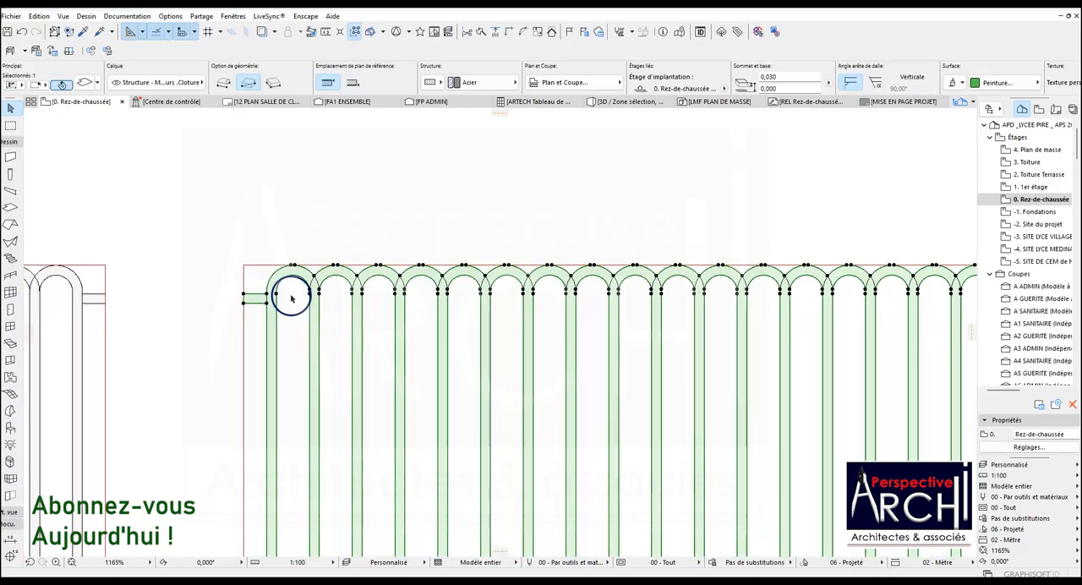
{"action": "scroll", "coordinate": [291, 297], "scroll_direction": "up", "scroll_amount": 3}
{"action": "key", "text": "Escape"}
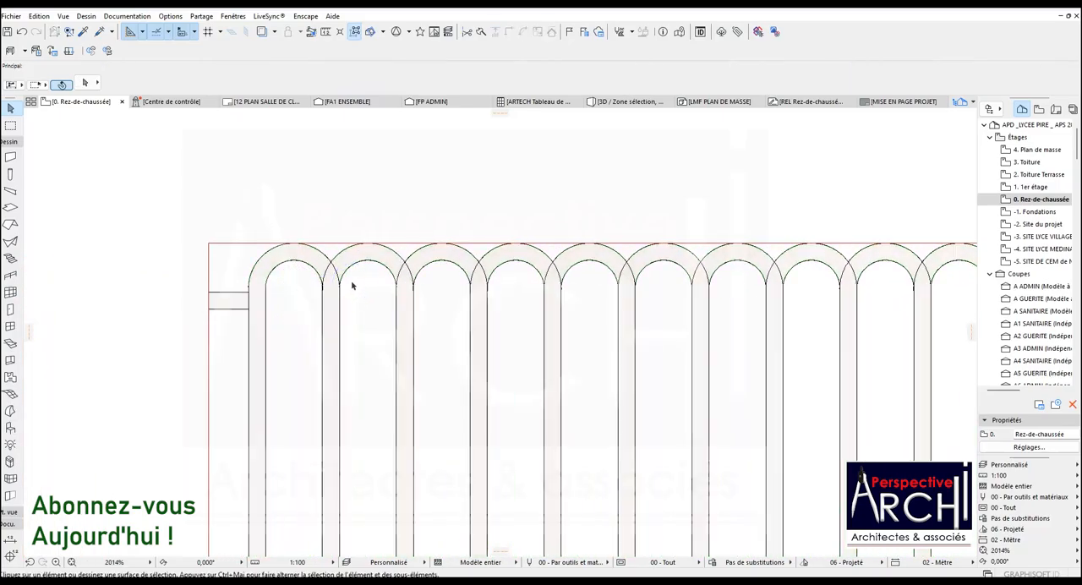
{"action": "scroll", "coordinate": [333, 264], "scroll_direction": "up", "scroll_amount": 2}
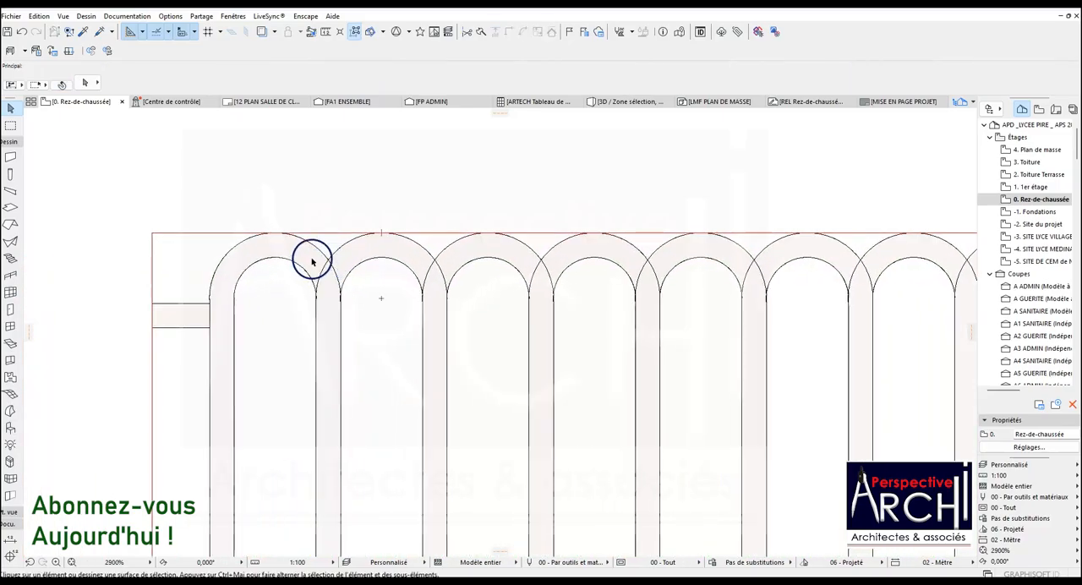
{"action": "scroll", "coordinate": [317, 282], "scroll_direction": "down", "scroll_amount": 7}
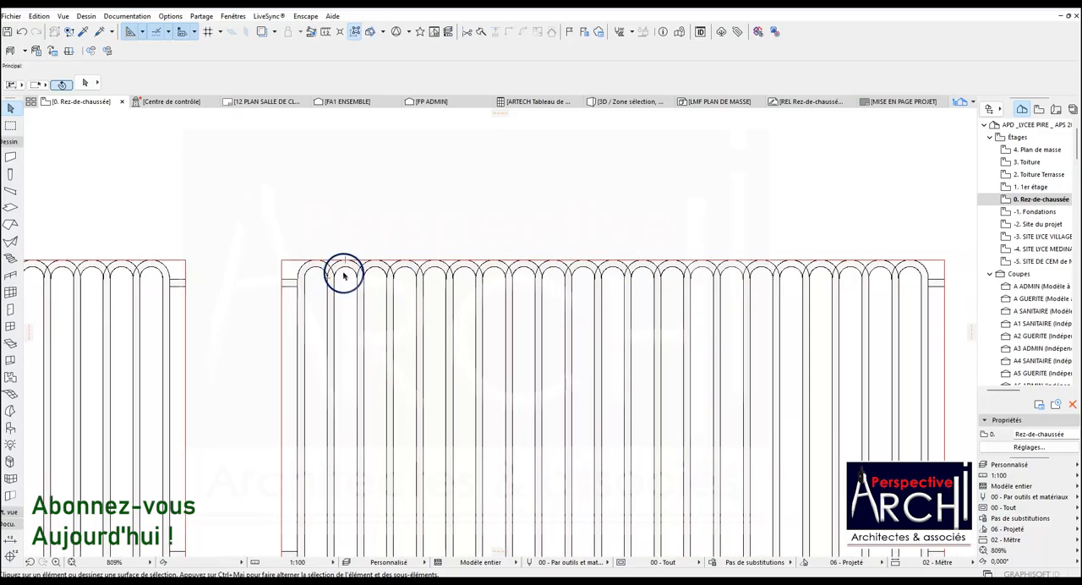
{"action": "scroll", "coordinate": [346, 276], "scroll_direction": "up", "scroll_amount": 4}
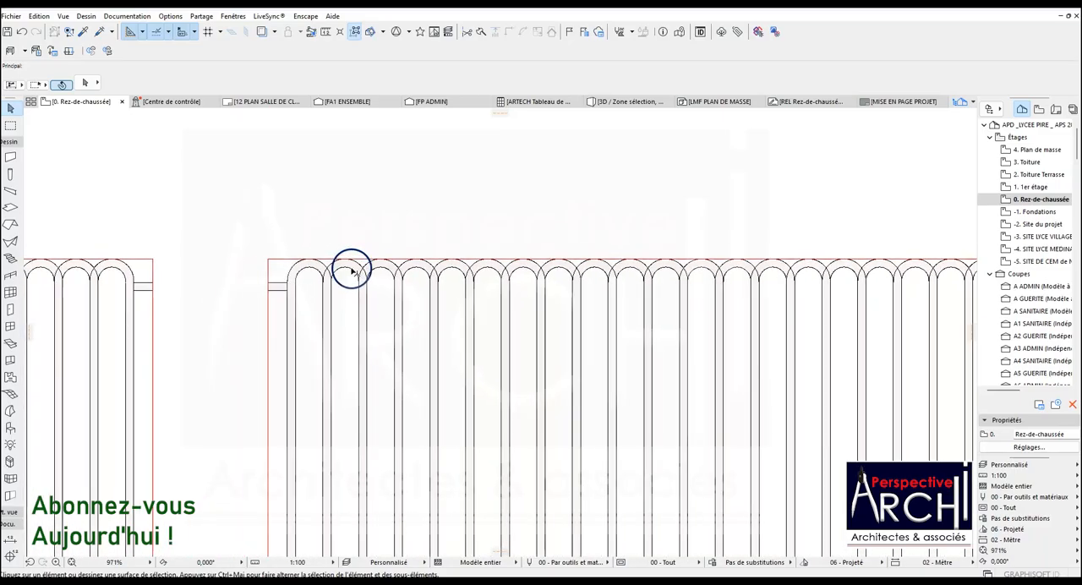
Try to subtract the upper arcs of the second and third loops from the copied slab.
{"action": "left_click", "coordinate": [347, 264]}
{"action": "scroll", "coordinate": [384, 249], "scroll_direction": "up", "scroll_amount": 7}
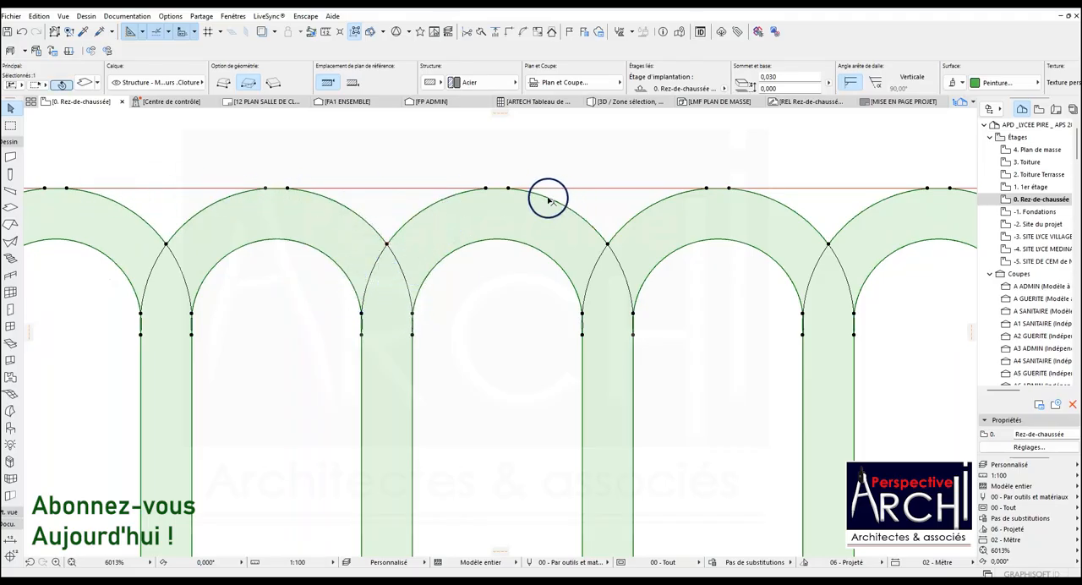
{"action": "left_click", "coordinate": [512, 189]}
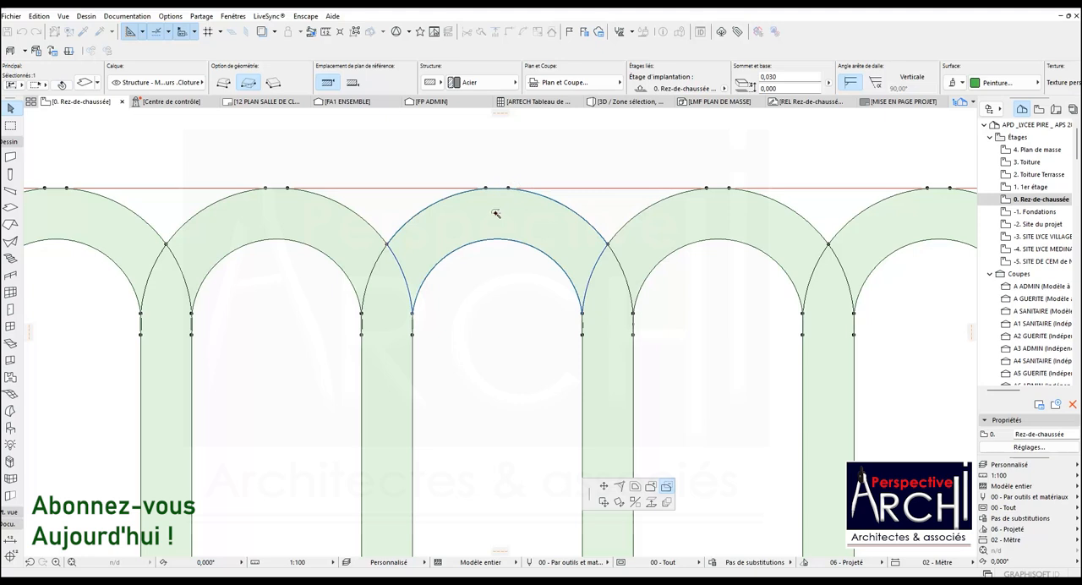
{"action": "left_click", "coordinate": [496, 214]}
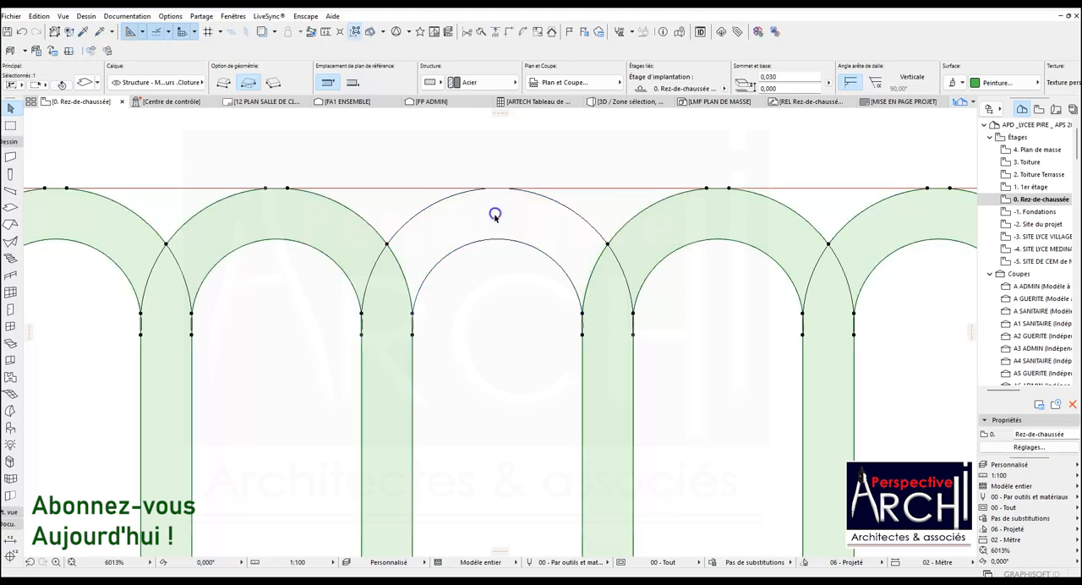
{"action": "left_click", "coordinate": [387, 245]}
{"action": "left_click", "coordinate": [319, 228]}
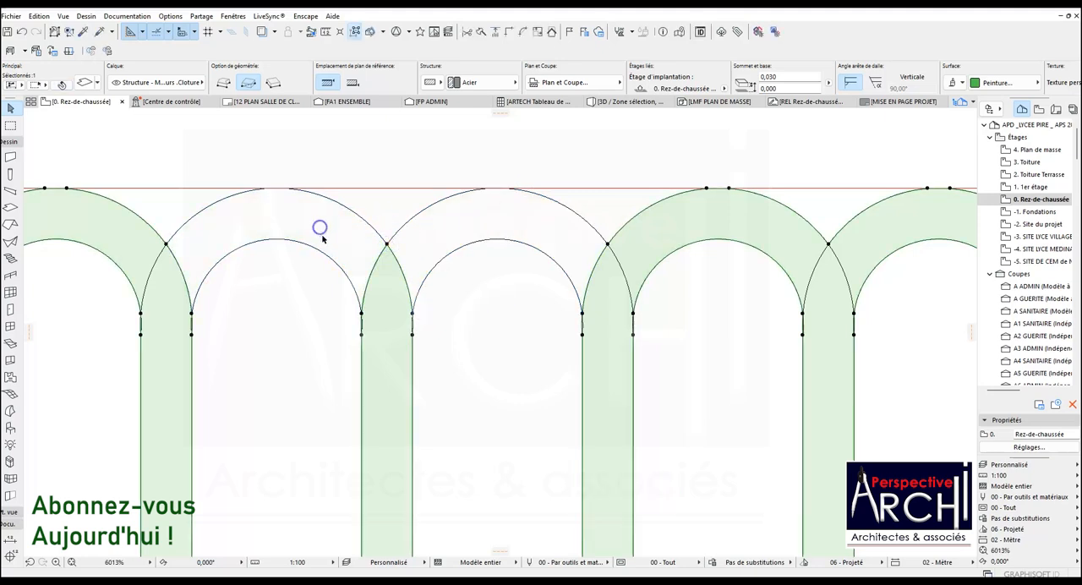
{"action": "scroll", "coordinate": [378, 247], "scroll_direction": "down", "scroll_amount": 4}
{"action": "scroll", "coordinate": [396, 251], "scroll_direction": "down", "scroll_amount": 6}
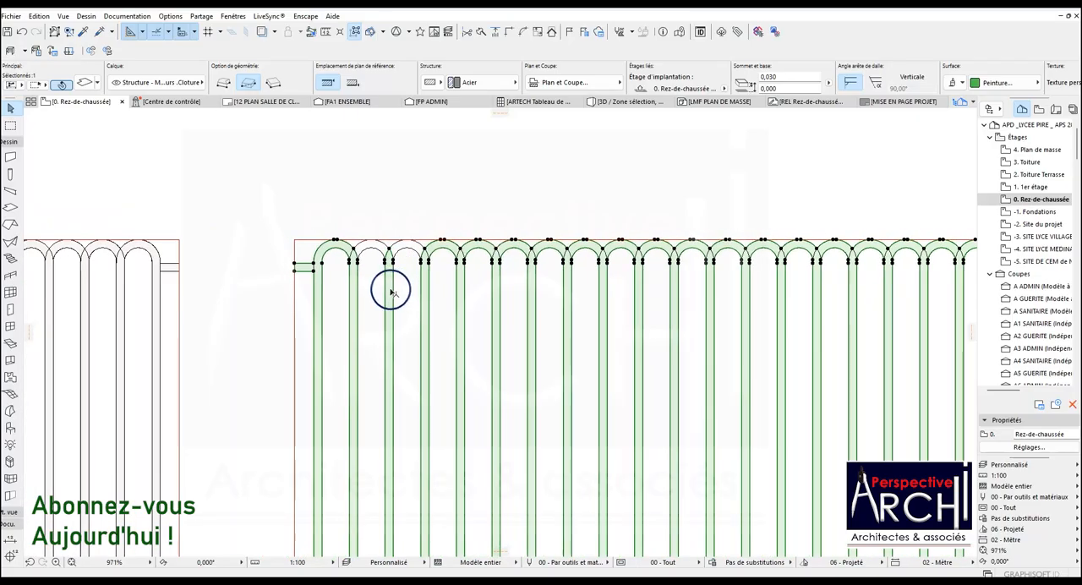
Undo the subtraction of the two upper arcs from the copied slab.
{"action": "scroll", "coordinate": [388, 292], "scroll_direction": "up", "scroll_amount": 4}
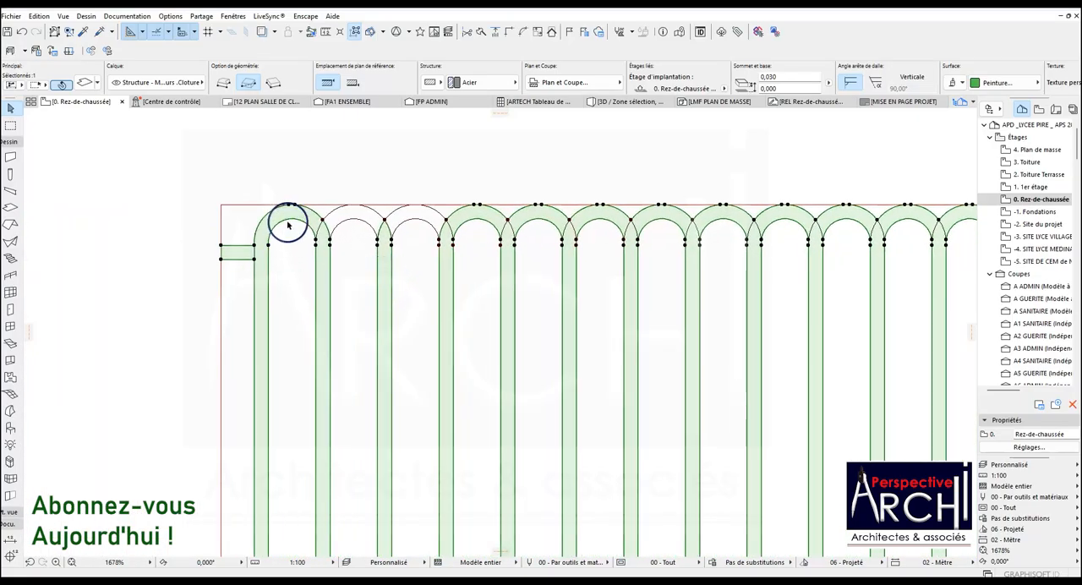
{"action": "scroll", "coordinate": [269, 258], "scroll_direction": "up", "scroll_amount": 2}
{"action": "left_click", "coordinate": [256, 253]}
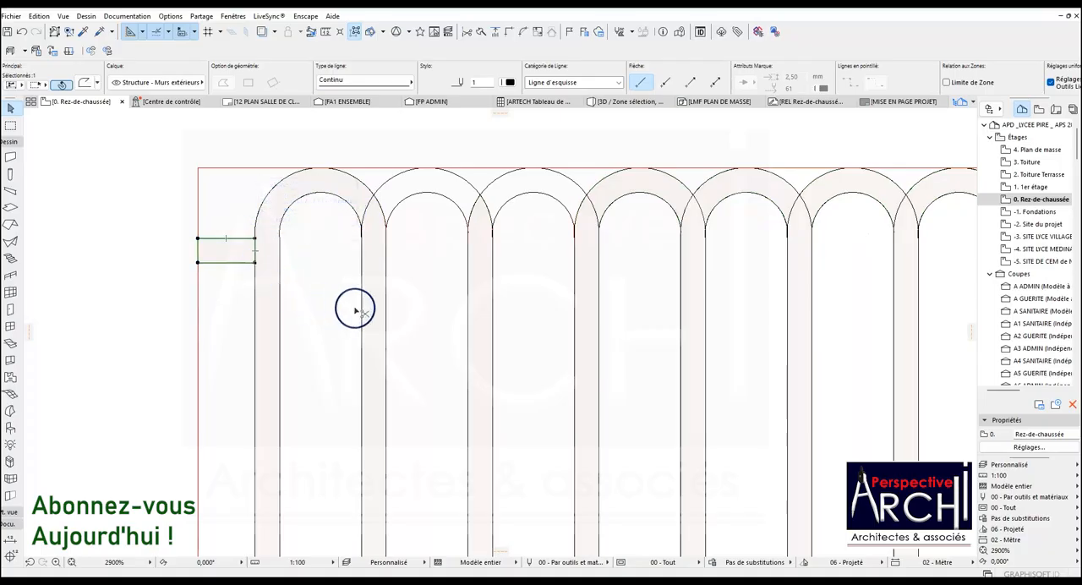
{"action": "key", "text": "ctrl+z"}
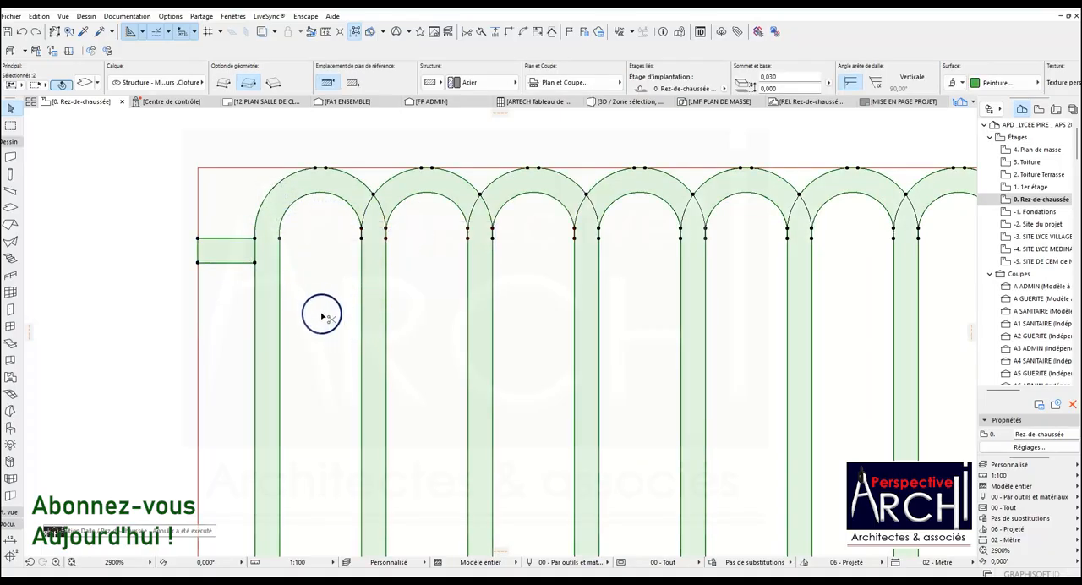
Offset the inner edge of the copy's upper-left rail stub outline by 2.830 to the outer end of the opposite stub.
{"action": "scroll", "coordinate": [262, 251], "scroll_direction": "up", "scroll_amount": 2}
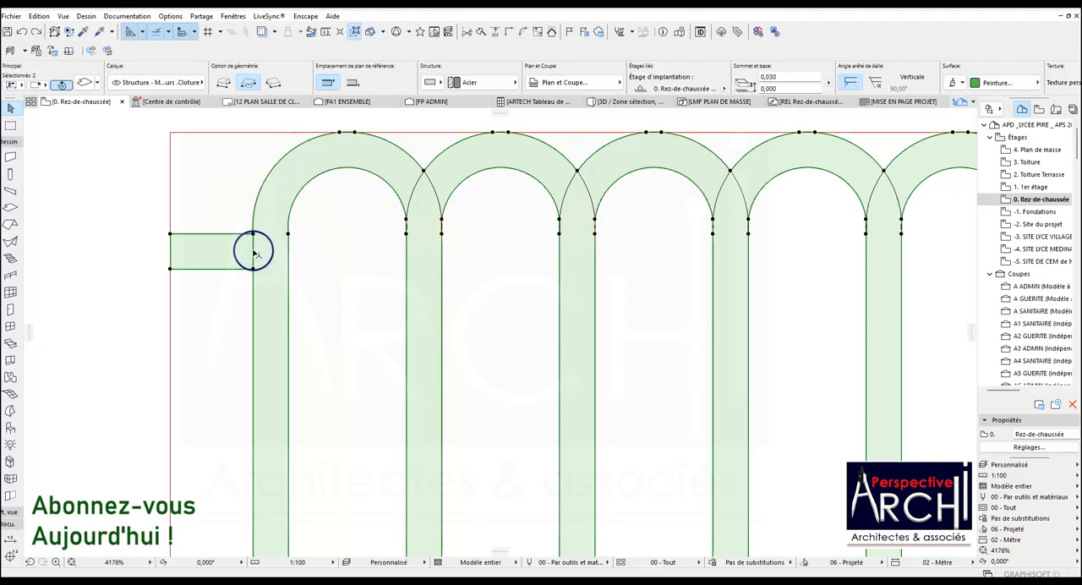
{"action": "left_click", "coordinate": [253, 250]}
{"action": "scroll", "coordinate": [292, 271], "scroll_direction": "down", "scroll_amount": 5}
{"action": "scroll", "coordinate": [529, 305], "scroll_direction": "down", "scroll_amount": 3}
{"action": "scroll", "coordinate": [672, 322], "scroll_direction": "down", "scroll_amount": 2}
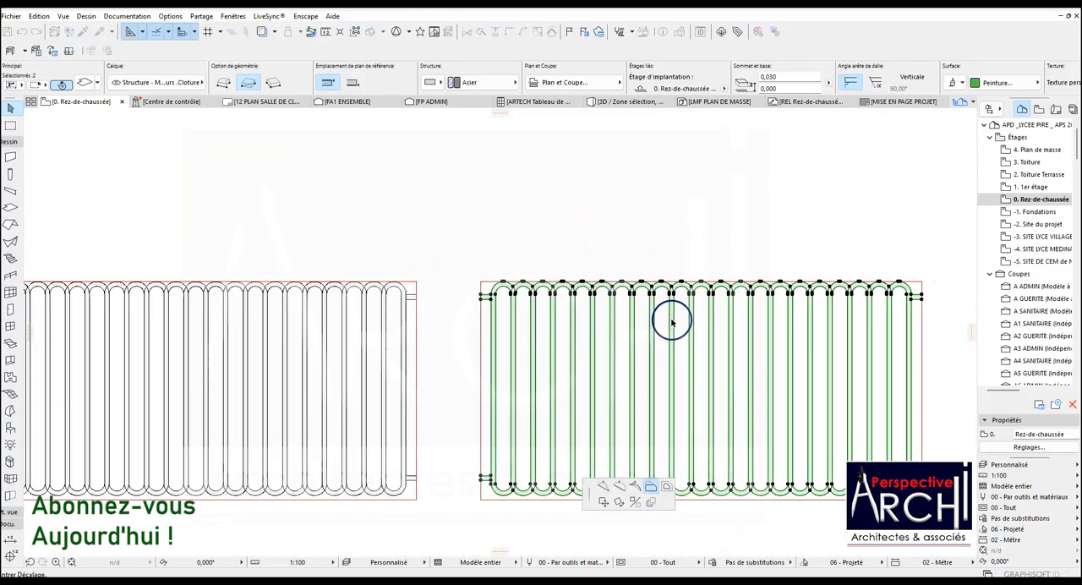
{"action": "scroll", "coordinate": [888, 308], "scroll_direction": "up", "scroll_amount": 4}
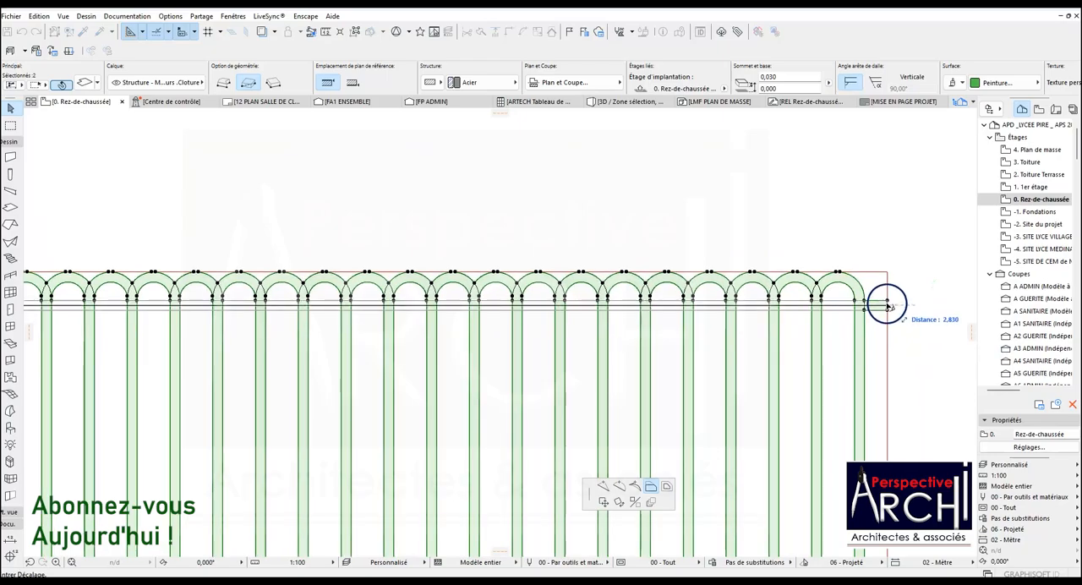
{"action": "left_click", "coordinate": [888, 307]}
{"action": "scroll", "coordinate": [809, 309], "scroll_direction": "down", "scroll_amount": 3}
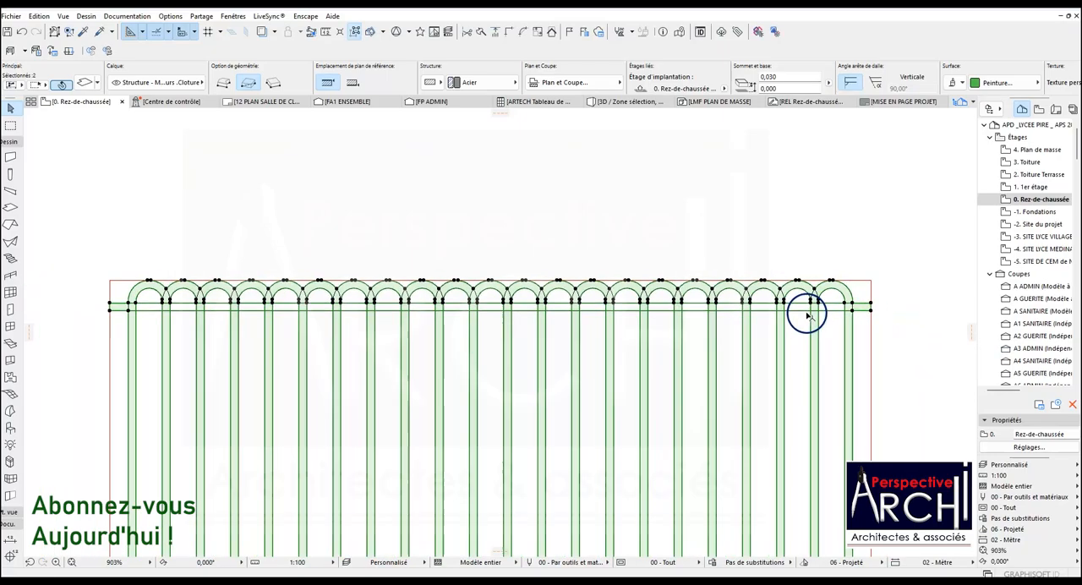
Add the full-width upper rail outline to the copied slab so the rail fills the gaps between the bars.
{"action": "scroll", "coordinate": [278, 309], "scroll_direction": "up", "scroll_amount": 6}
{"action": "scroll", "coordinate": [350, 316], "scroll_direction": "up", "scroll_amount": 2}
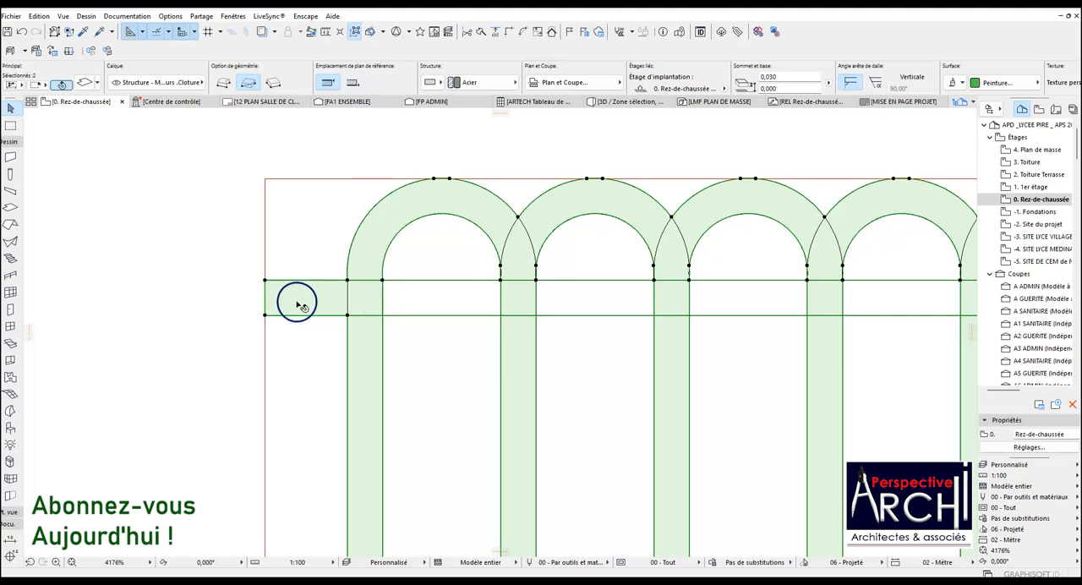
{"action": "key", "text": "Escape"}
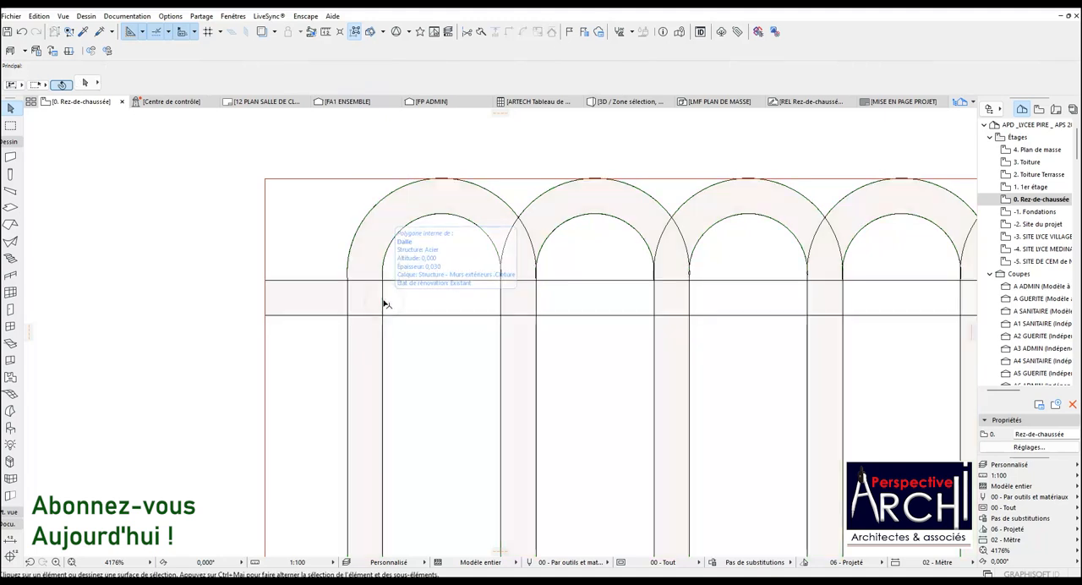
{"action": "left_click", "coordinate": [360, 281]}
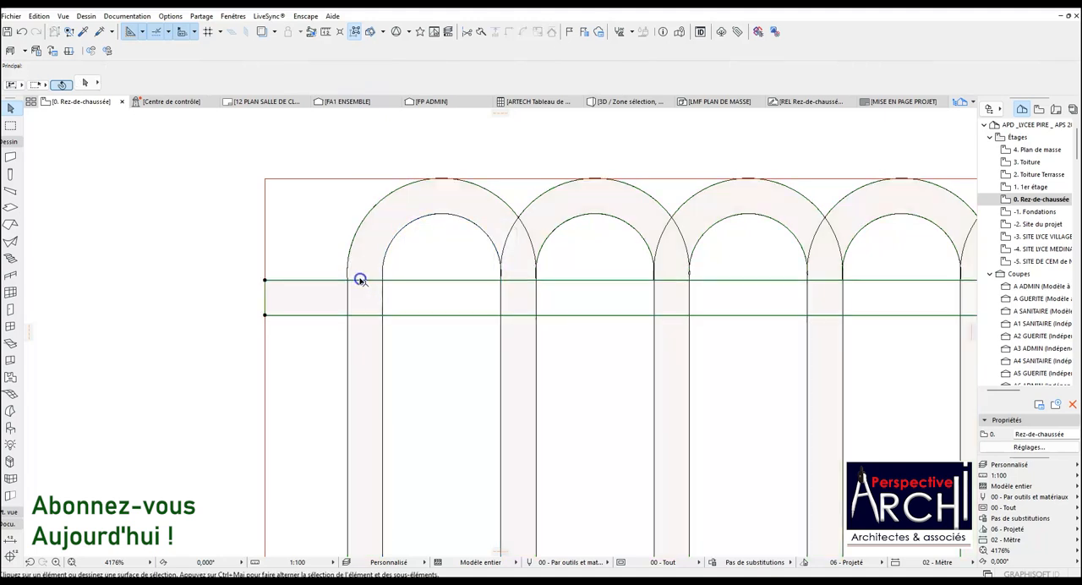
{"action": "left_click", "coordinate": [380, 294], "text": "shift"}
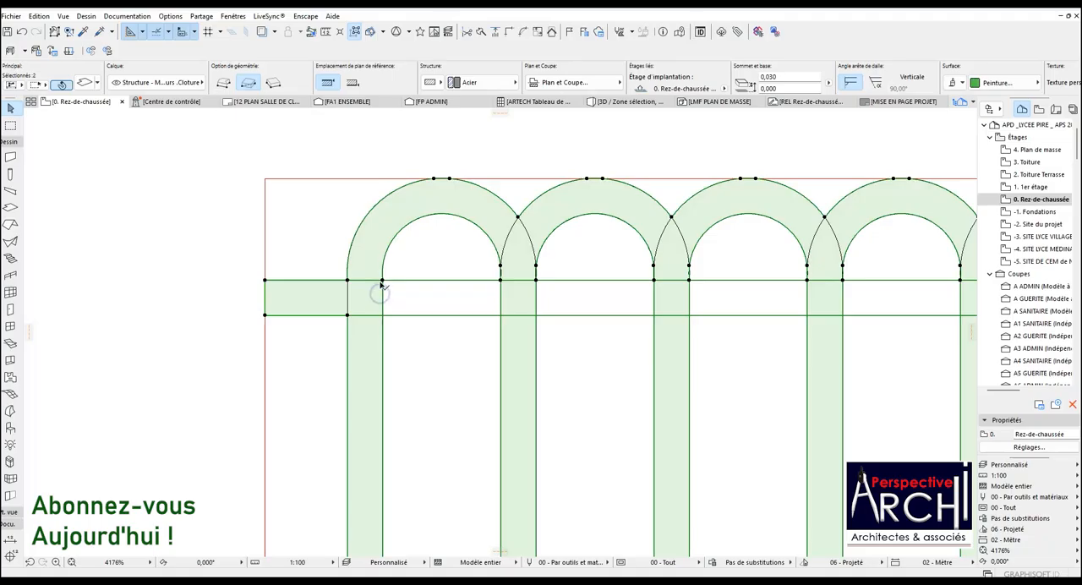
{"action": "left_click", "coordinate": [400, 296]}
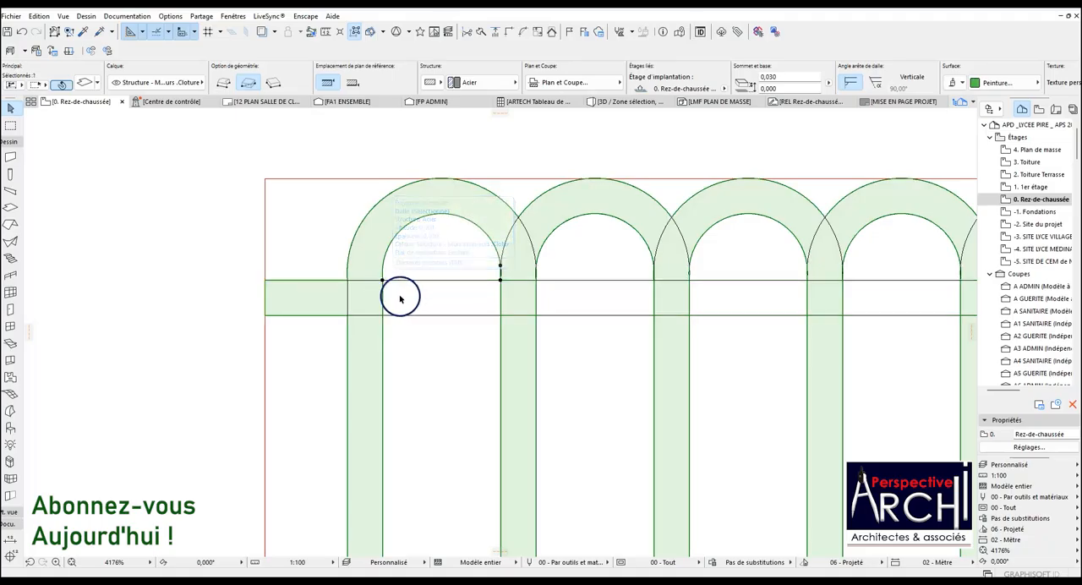
{"action": "left_click", "coordinate": [382, 280]}
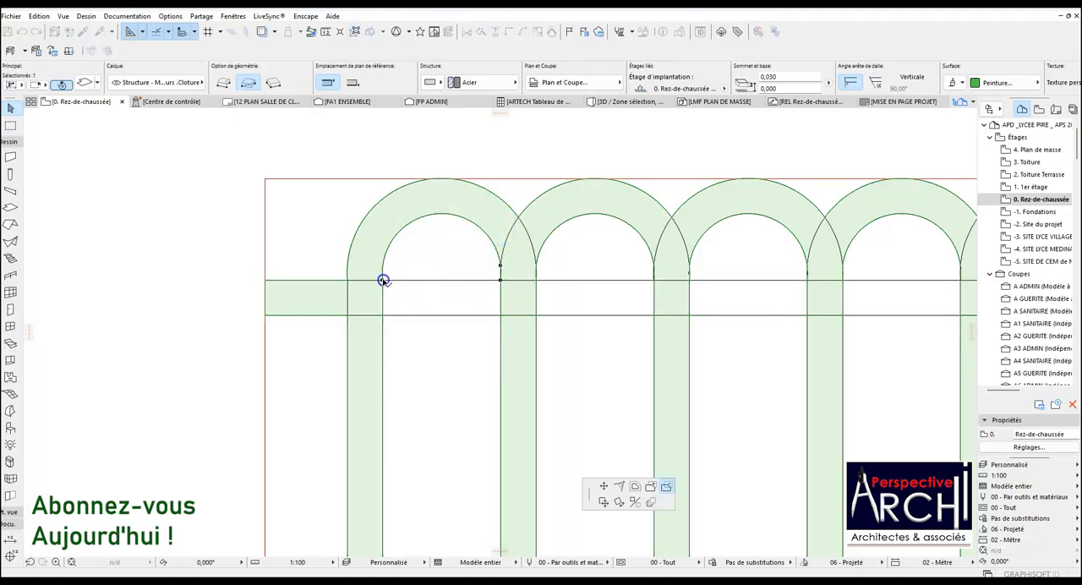
{"action": "left_click", "coordinate": [651, 486]}
{"action": "scroll", "coordinate": [360, 314], "scroll_direction": "down", "scroll_amount": 3}
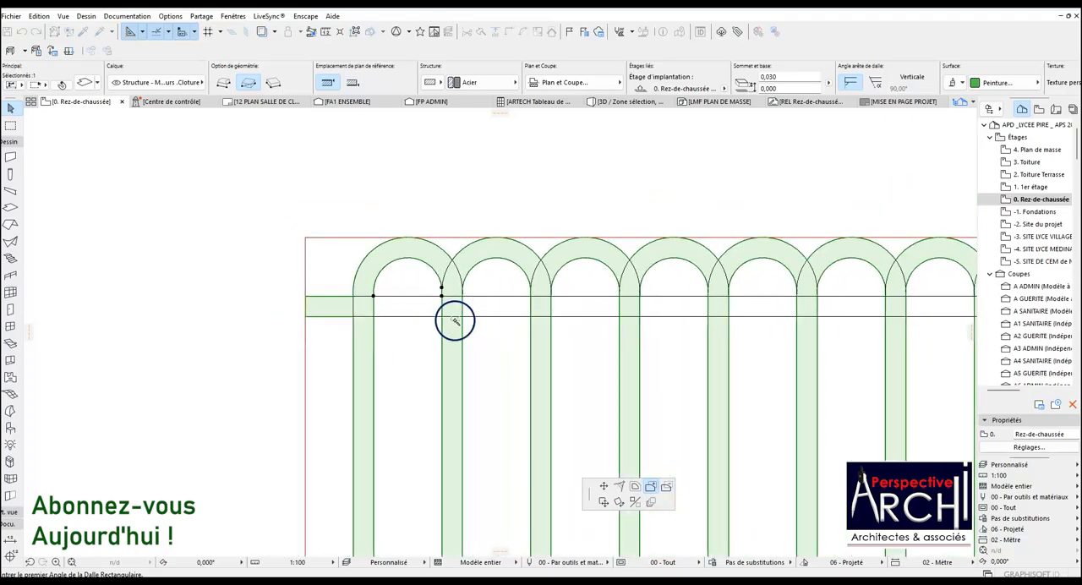
{"action": "scroll", "coordinate": [485, 299], "scroll_direction": "down", "scroll_amount": 8}
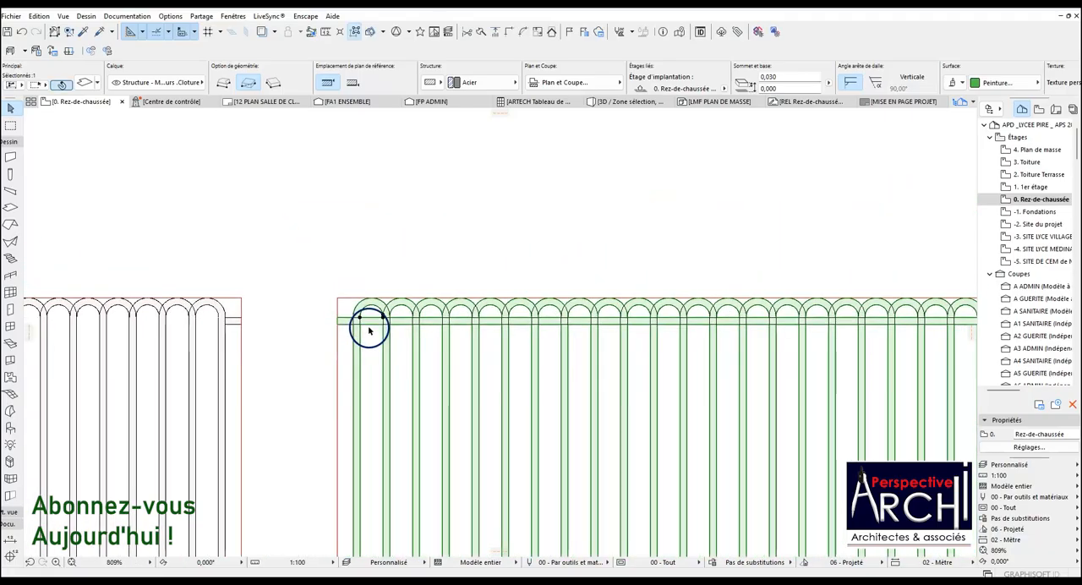
{"action": "scroll", "coordinate": [726, 342], "scroll_direction": "up", "scroll_amount": 3}
{"action": "scroll", "coordinate": [667, 338], "scroll_direction": "down", "scroll_amount": 1}
{"action": "scroll", "coordinate": [686, 309], "scroll_direction": "up", "scroll_amount": 1}
{"action": "scroll", "coordinate": [670, 317], "scroll_direction": "down", "scroll_amount": 3}
{"action": "scroll", "coordinate": [430, 317], "scroll_direction": "up", "scroll_amount": 2}
{"action": "scroll", "coordinate": [259, 302], "scroll_direction": "up", "scroll_amount": 2}
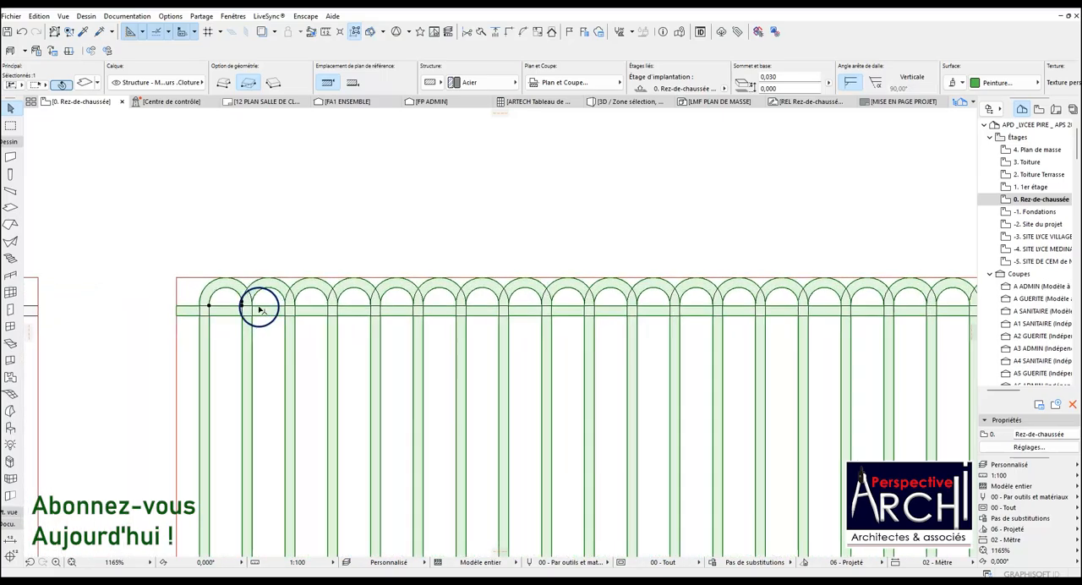
{"action": "left_click", "coordinate": [241, 302]}
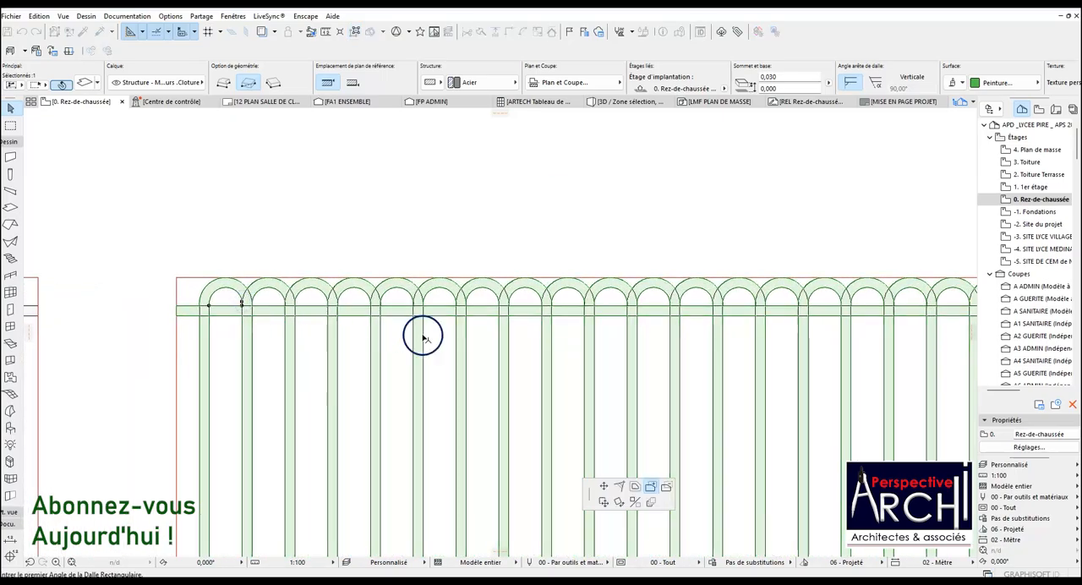
{"action": "key", "text": "Escape"}
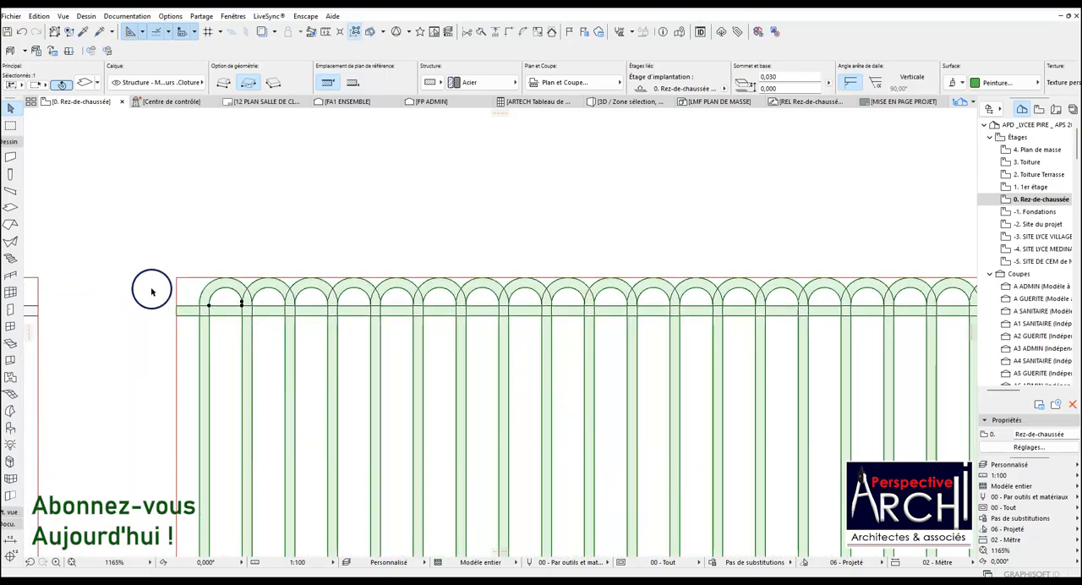
{"action": "scroll", "coordinate": [151, 291], "scroll_direction": "up", "scroll_amount": 2}
{"action": "left_click", "coordinate": [318, 300]}
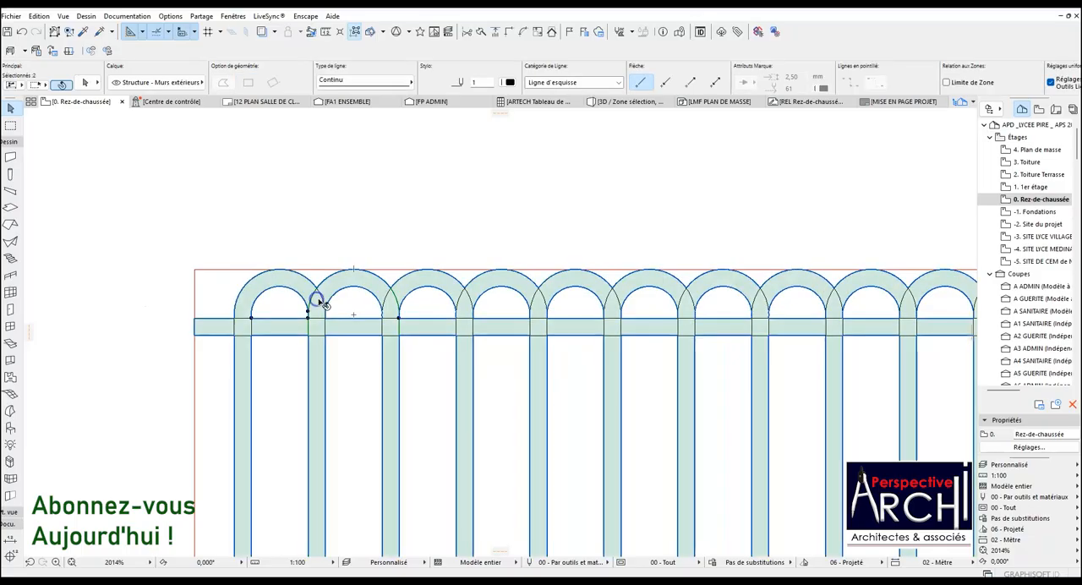
{"action": "left_click", "coordinate": [334, 297]}
{"action": "left_click", "coordinate": [369, 271]}
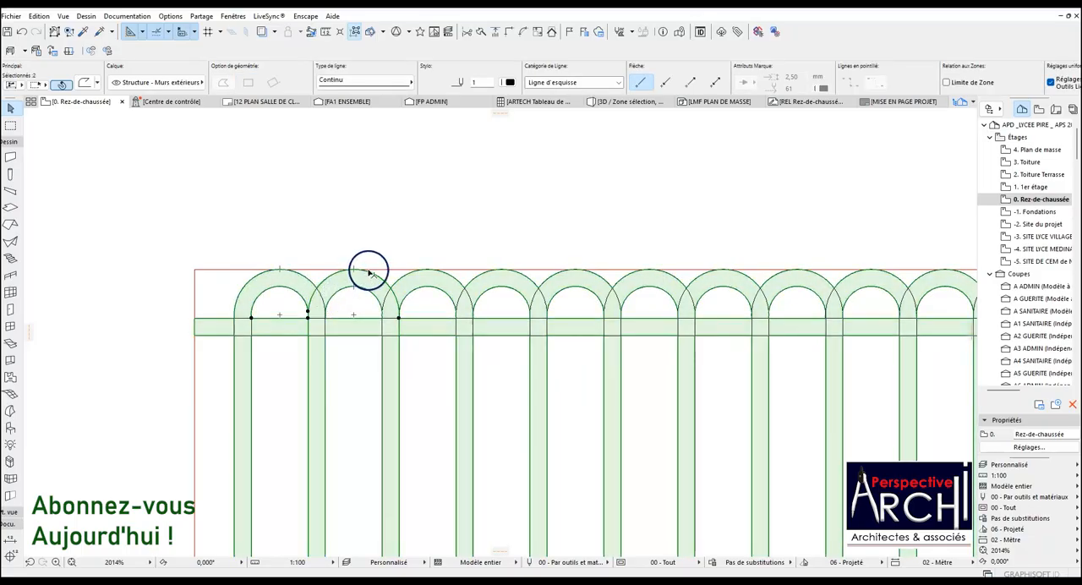
{"action": "scroll", "coordinate": [347, 278], "scroll_direction": "up", "scroll_amount": 2}
{"action": "left_click", "coordinate": [316, 338]}
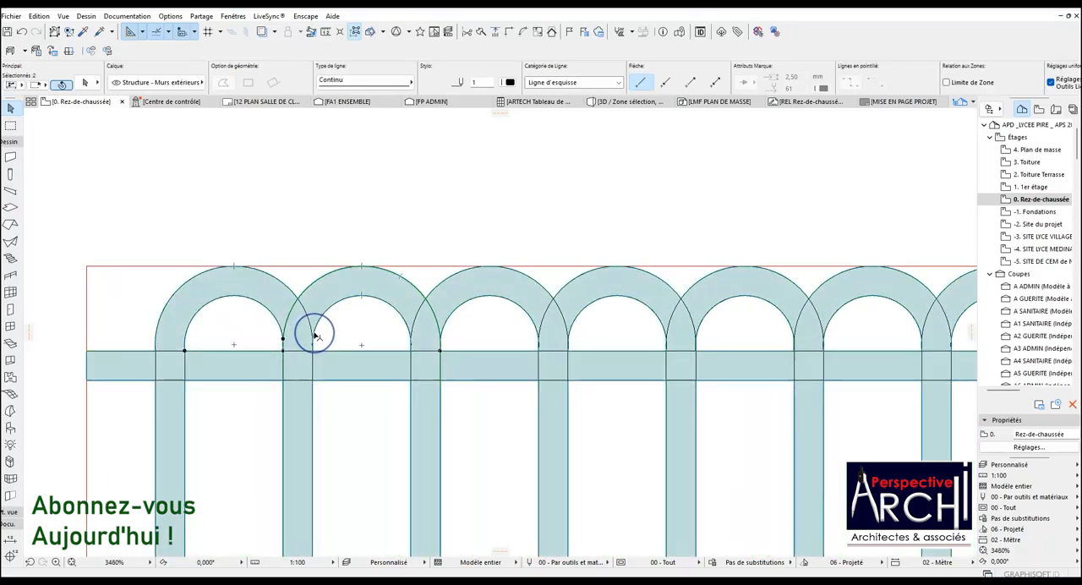
{"action": "key", "text": "Tab"}
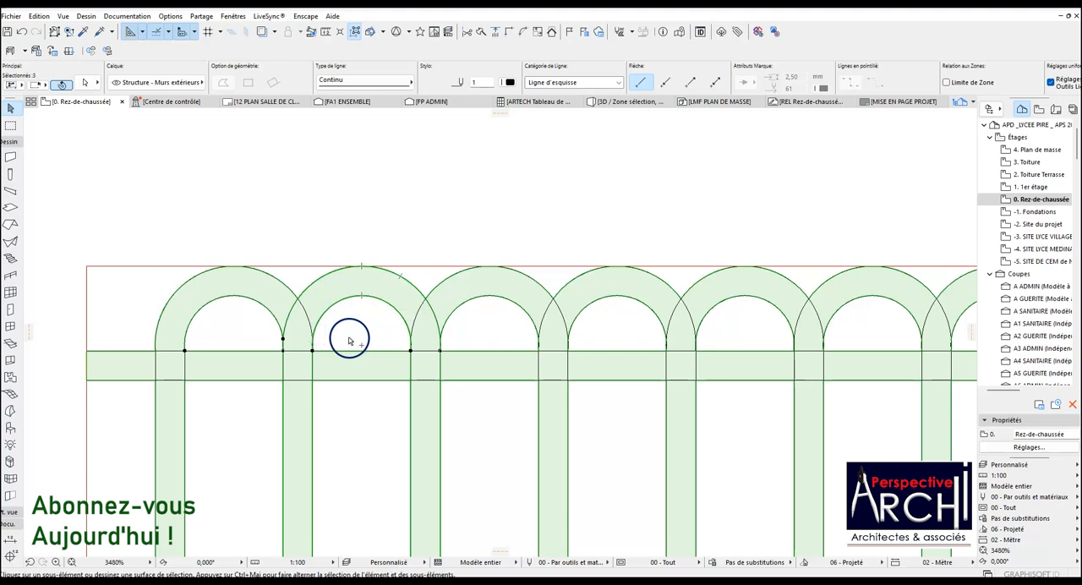
{"action": "key", "text": "ctrl+shift+d"}
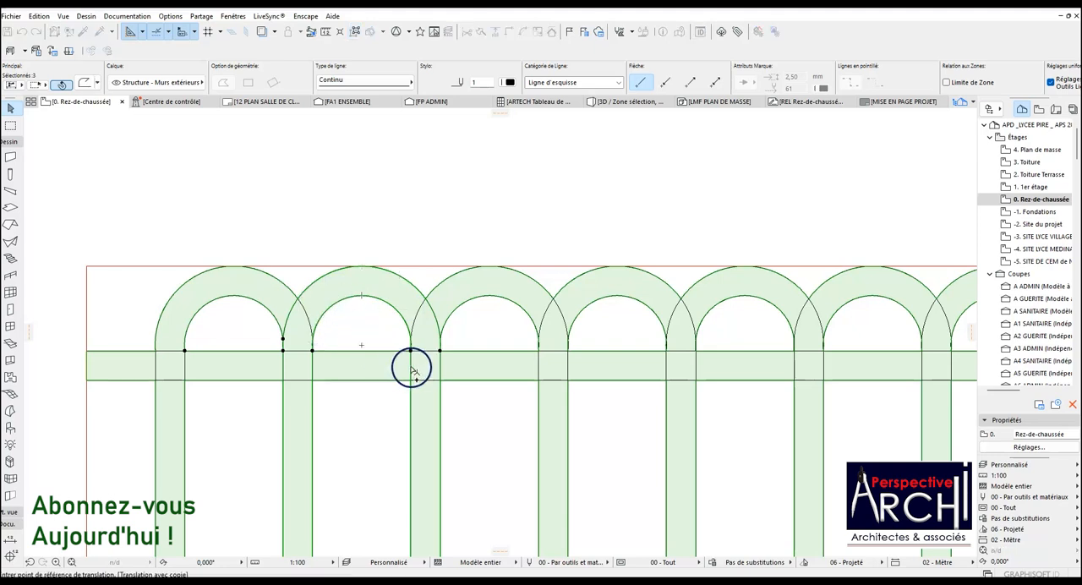
{"action": "key", "text": "Escape"}
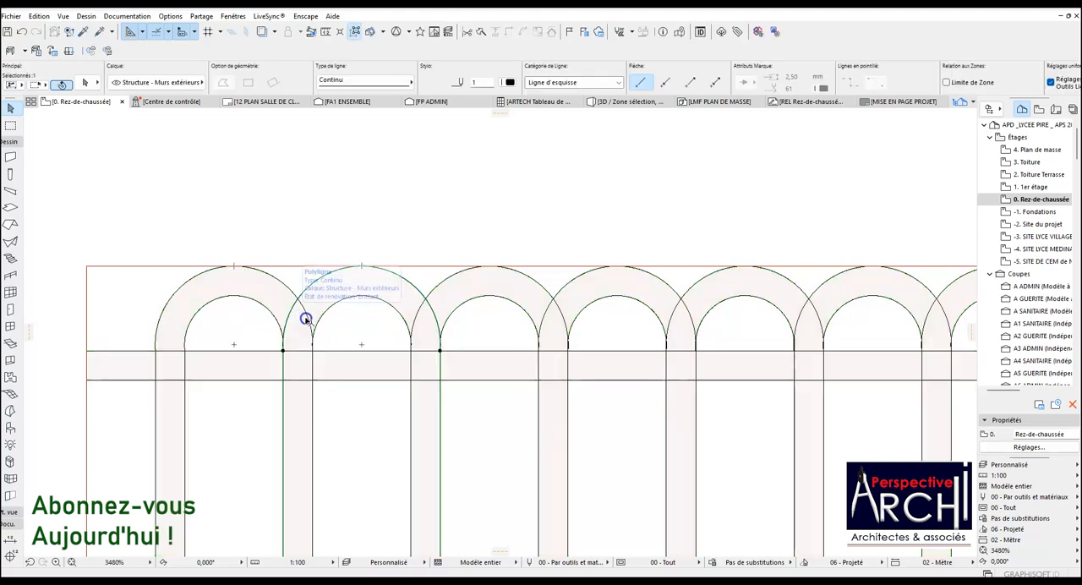
Copy the second loop's inner and outer outlines 0.260 horizontally at 180° so they overlap the first bar.
{"action": "left_click", "coordinate": [325, 315], "text": "shift"}
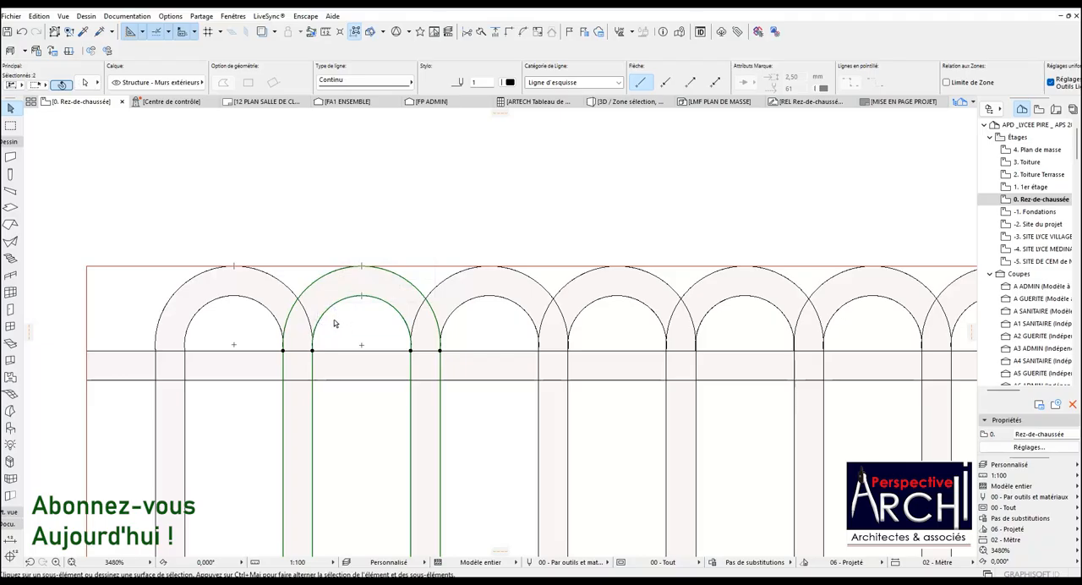
{"action": "key", "text": "ctrl+shift+d"}
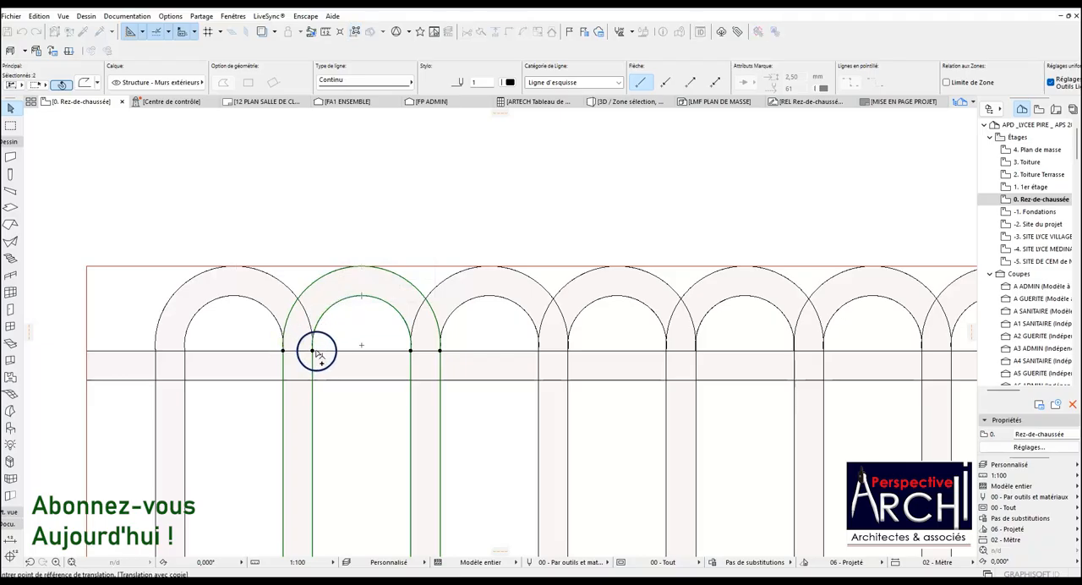
{"action": "left_click", "coordinate": [439, 350]}
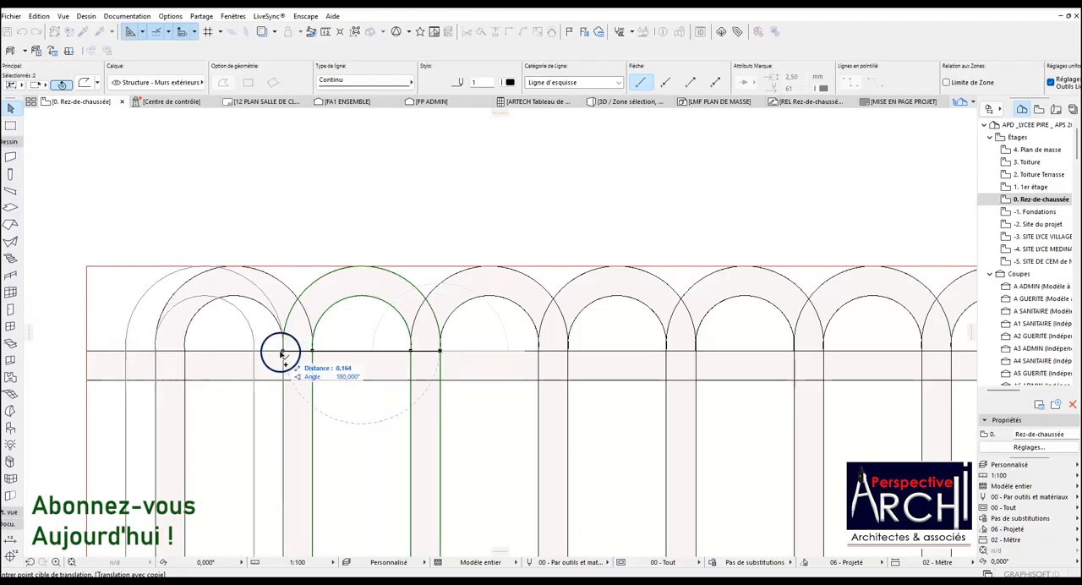
{"action": "left_click", "coordinate": [185, 350]}
Try to add the first loop's upper arc to the copied slab, and undo the change.
{"action": "scroll", "coordinate": [184, 350], "scroll_direction": "down", "scroll_amount": 3}
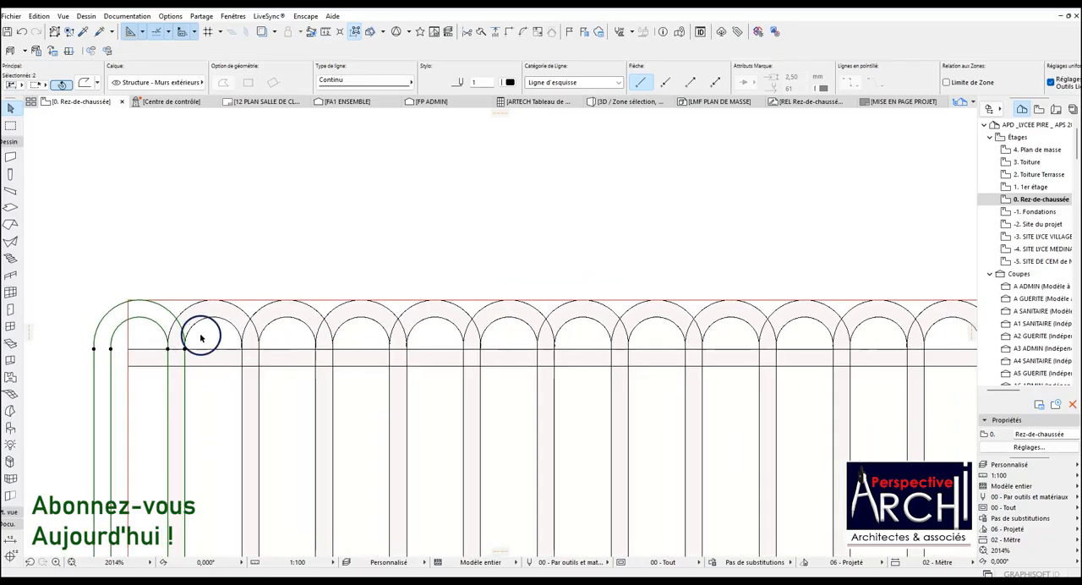
{"action": "key", "text": "Escape"}
{"action": "key", "text": "ctrl+a"}
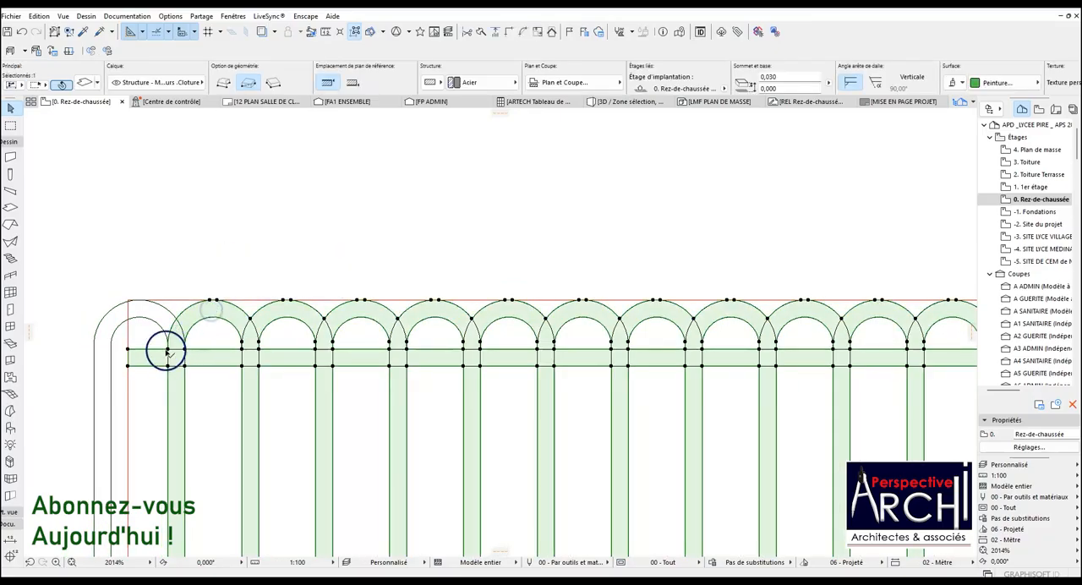
{"action": "left_click", "coordinate": [168, 350]}
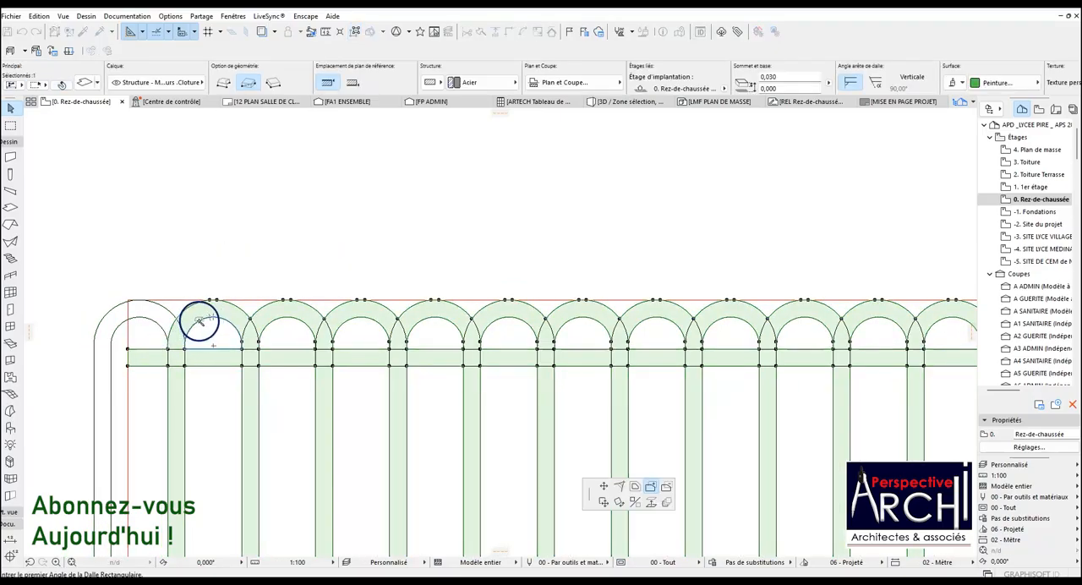
{"action": "key", "text": "Escape"}
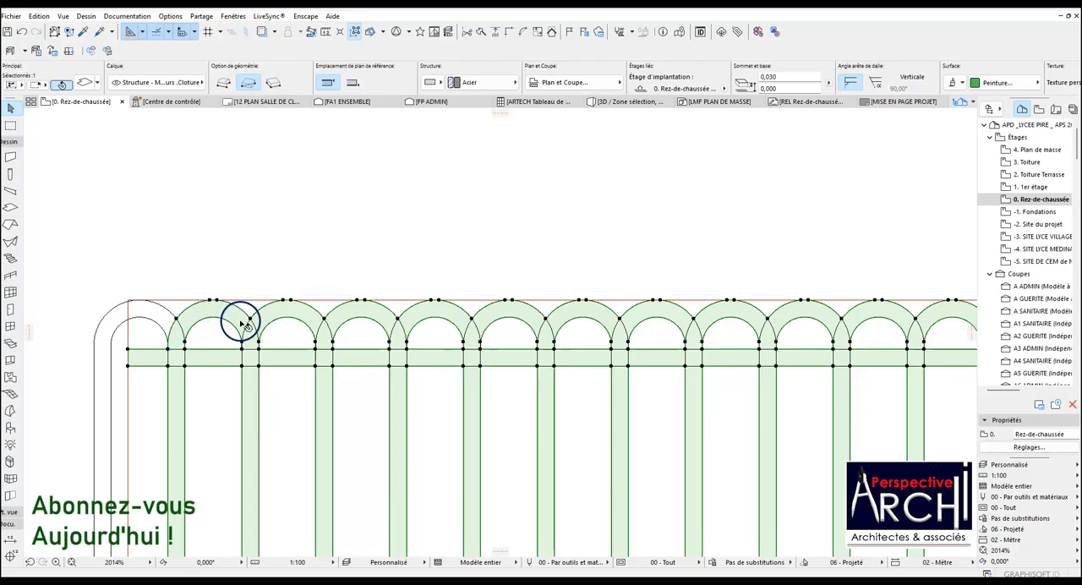
{"action": "key", "text": "ctrl+z"}
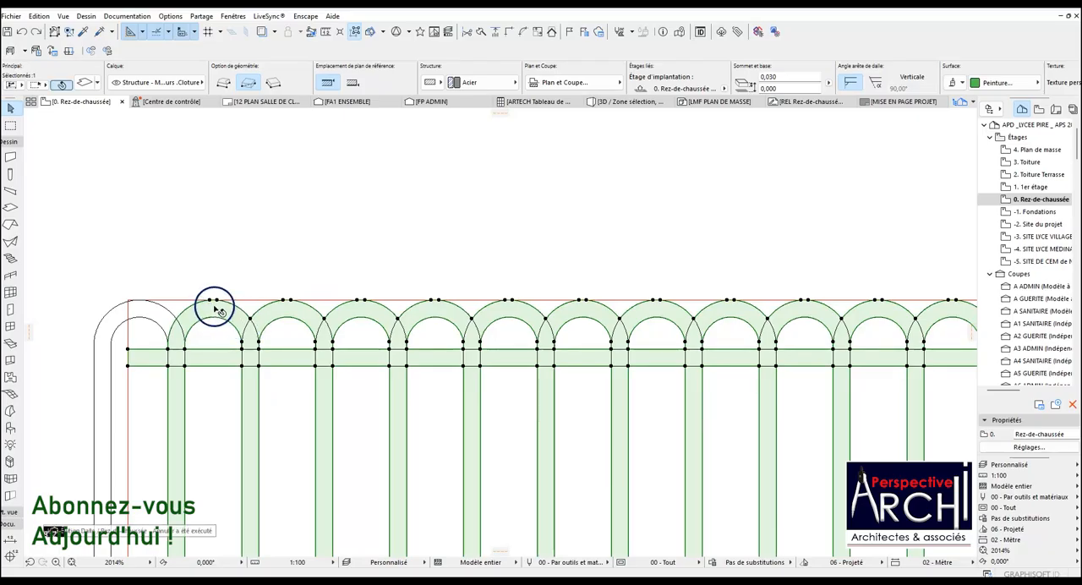
Subtract the upper arcs of the first seven loops from the copied slab, using the Magic Wand between the outlines.
{"action": "left_click", "coordinate": [215, 301]}
{"action": "left_click", "coordinate": [667, 486]}
{"action": "left_click", "coordinate": [206, 316]}
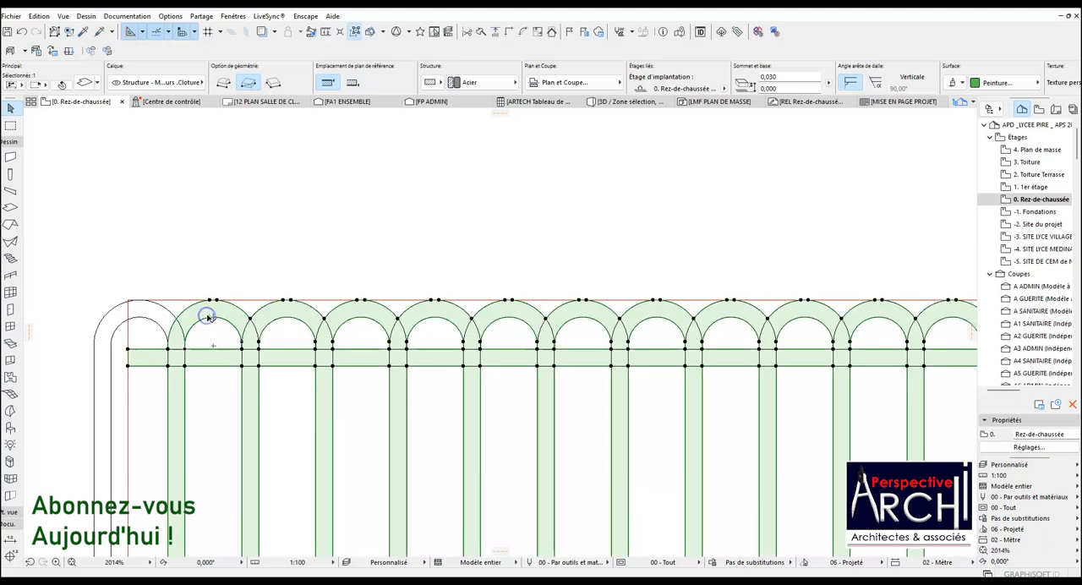
{"action": "left_click", "coordinate": [216, 301]}
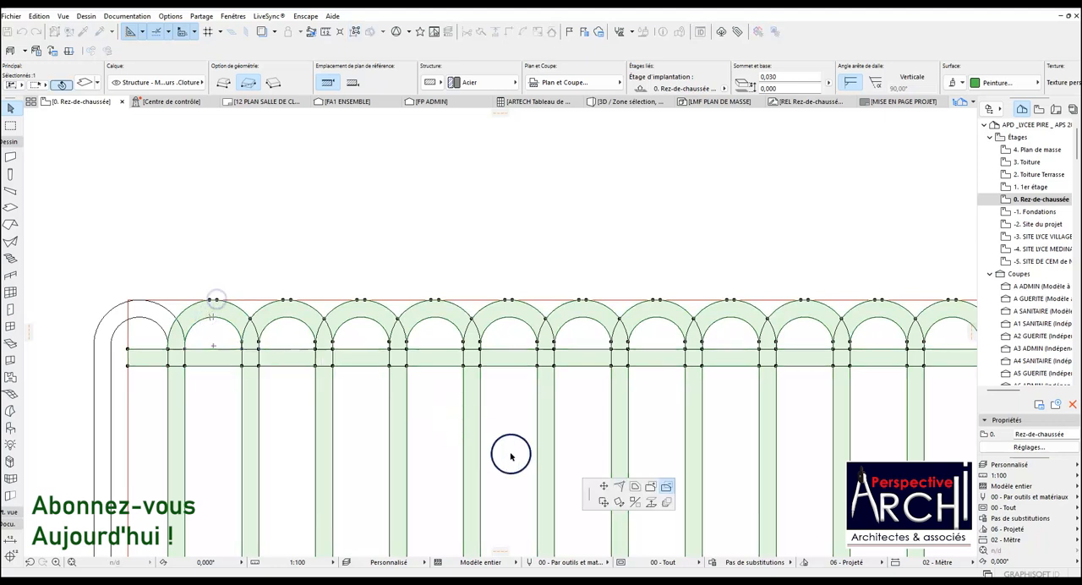
{"action": "left_click", "coordinate": [11, 206]}
{"action": "left_click", "coordinate": [212, 310]}
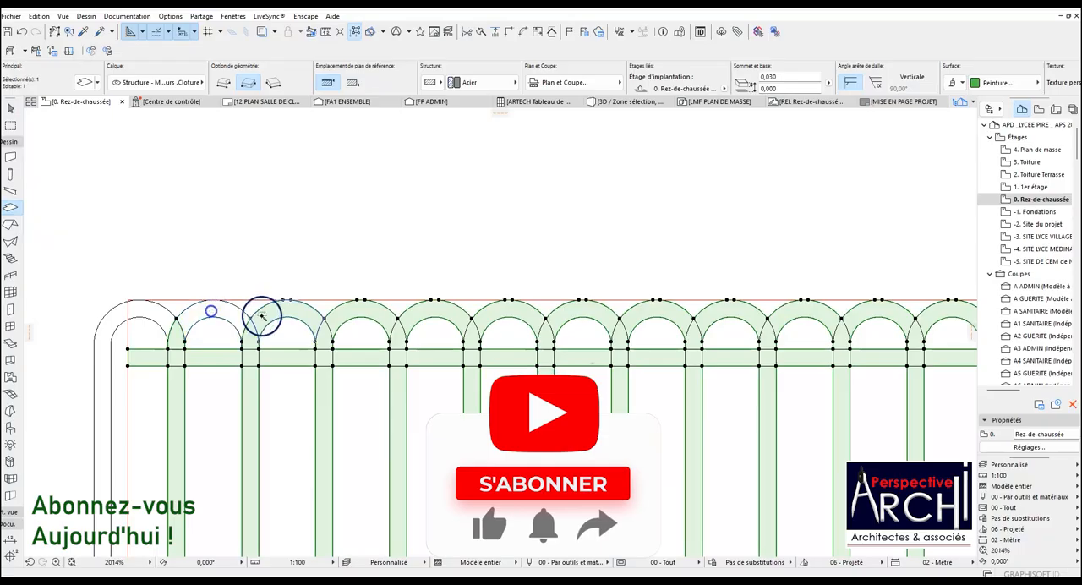
{"action": "left_click", "coordinate": [297, 313]}
{"action": "left_click", "coordinate": [350, 312]}
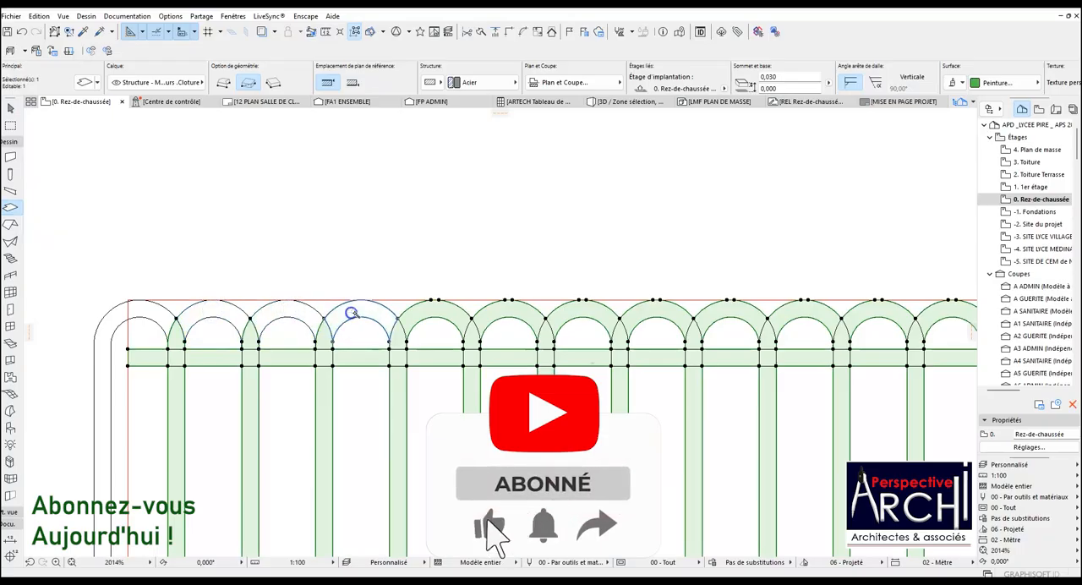
{"action": "left_click", "coordinate": [437, 314]}
{"action": "left_click", "coordinate": [508, 312]}
{"action": "left_click", "coordinate": [580, 312]}
{"action": "left_click", "coordinate": [651, 311]}
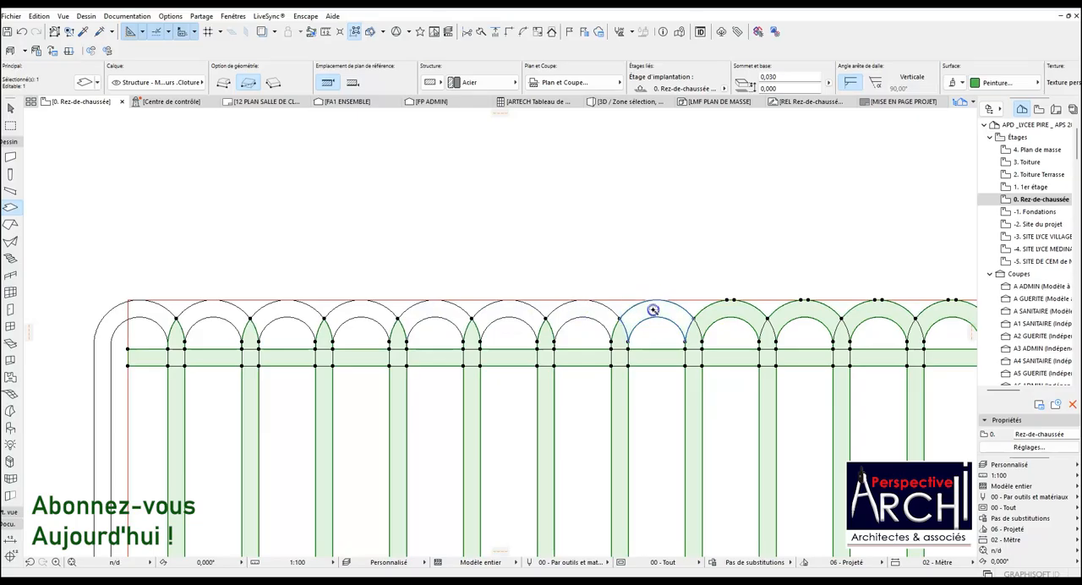
Subtract the upper arcs of the eighth to sixteenth loops from the copied slab with the Magic Wand.
{"action": "scroll", "coordinate": [203, 362], "scroll_direction": "down", "scroll_amount": 2}
{"action": "scroll", "coordinate": [525, 326], "scroll_direction": "up", "scroll_amount": 2}
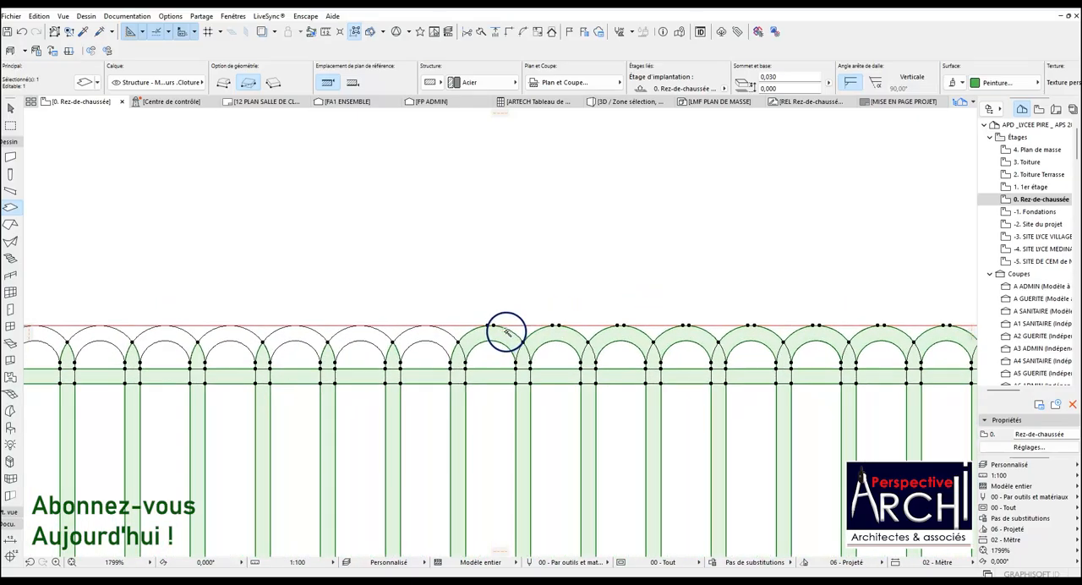
{"action": "left_click", "coordinate": [497, 335]}
{"action": "left_click", "coordinate": [561, 338]}
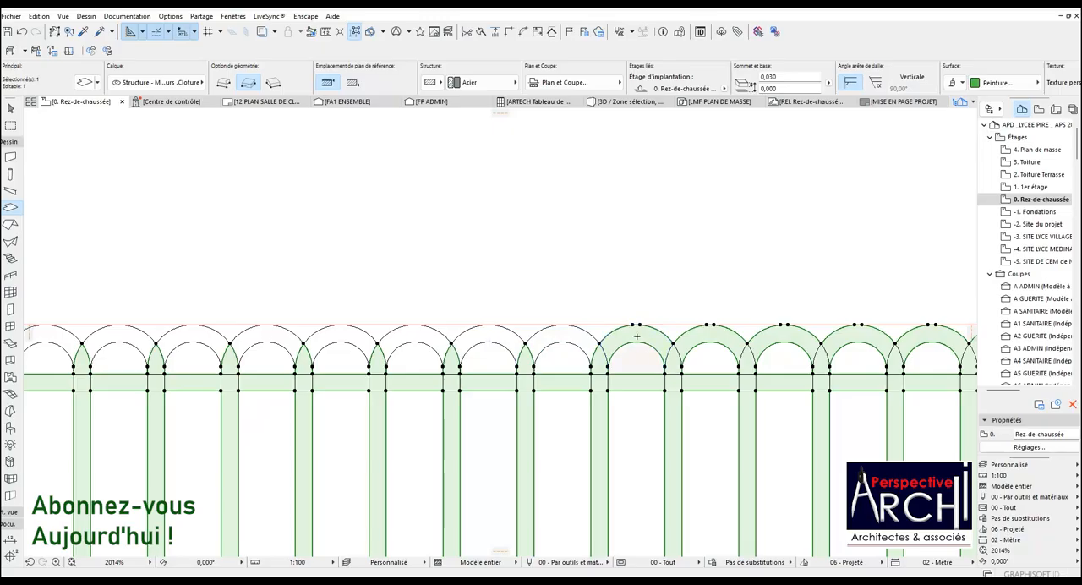
{"action": "left_click", "coordinate": [637, 337]}
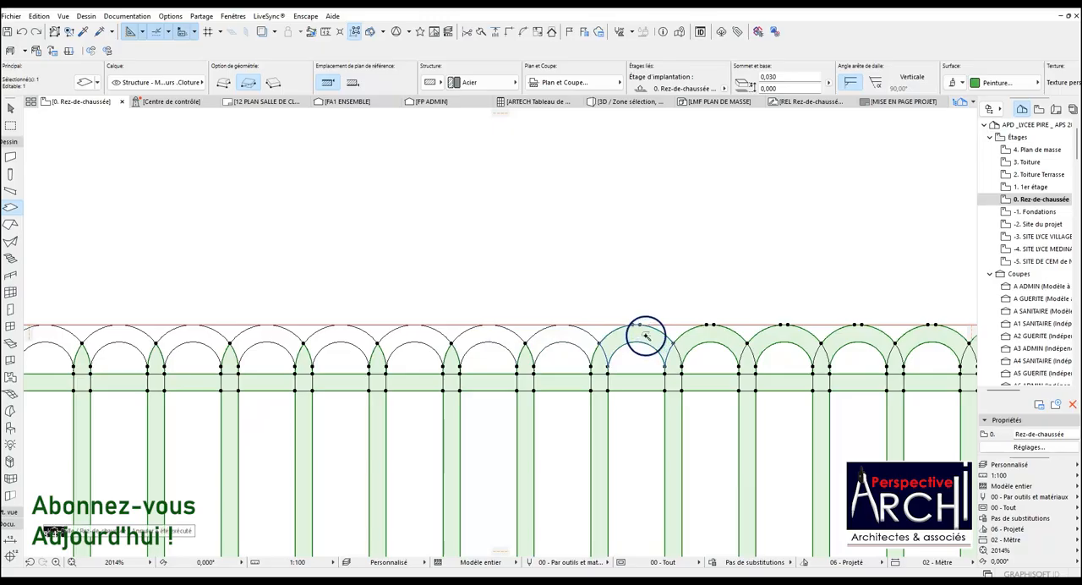
{"action": "left_click", "coordinate": [712, 335]}
{"action": "left_click", "coordinate": [788, 337]}
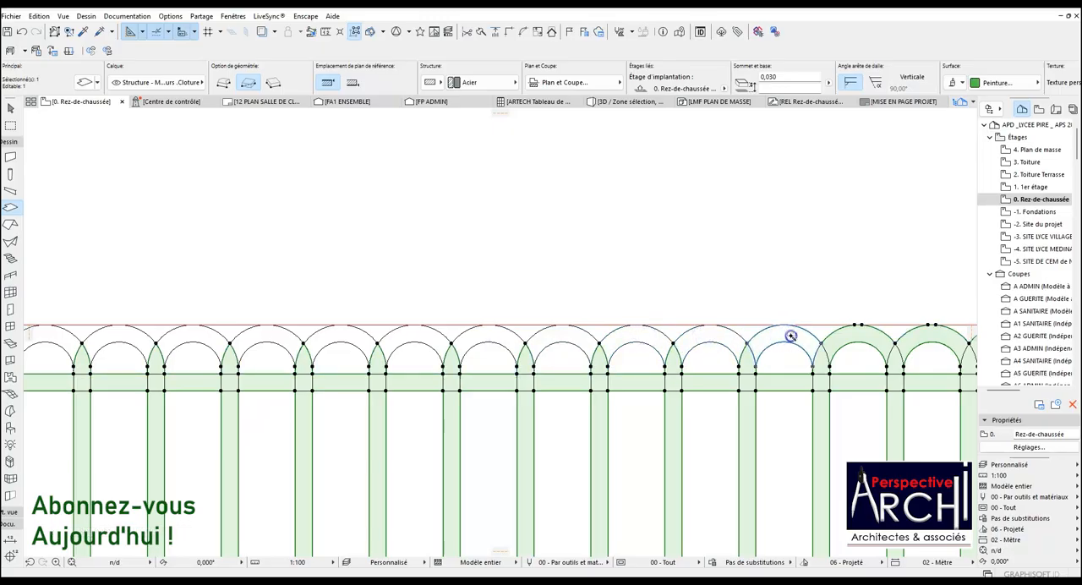
{"action": "scroll", "coordinate": [415, 333], "scroll_direction": "down", "scroll_amount": 3}
{"action": "scroll", "coordinate": [644, 334], "scroll_direction": "up", "scroll_amount": 3}
{"action": "left_click", "coordinate": [642, 334]}
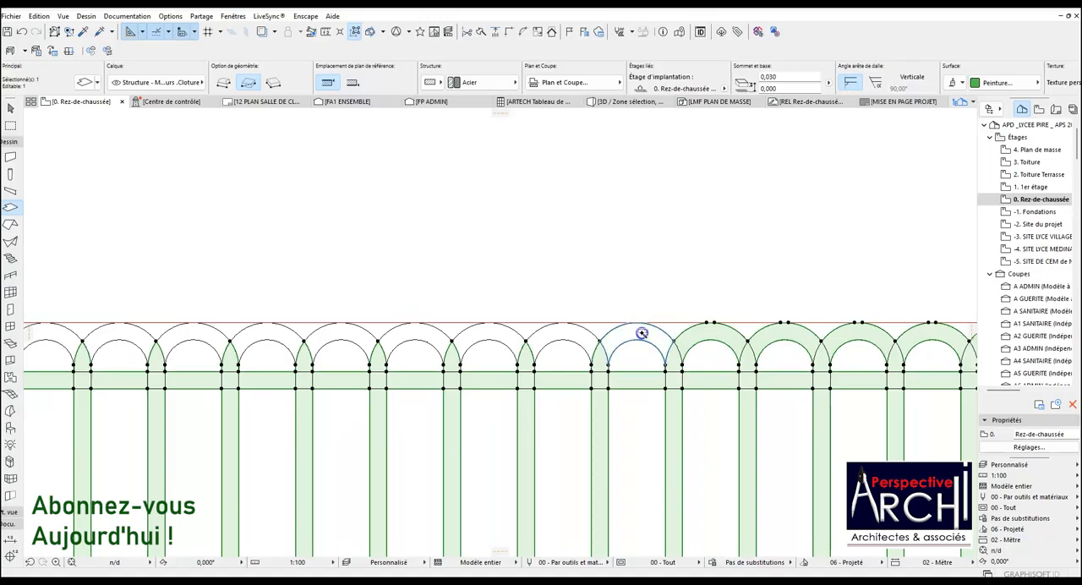
{"action": "left_click", "coordinate": [706, 335]}
{"action": "left_click", "coordinate": [788, 335]}
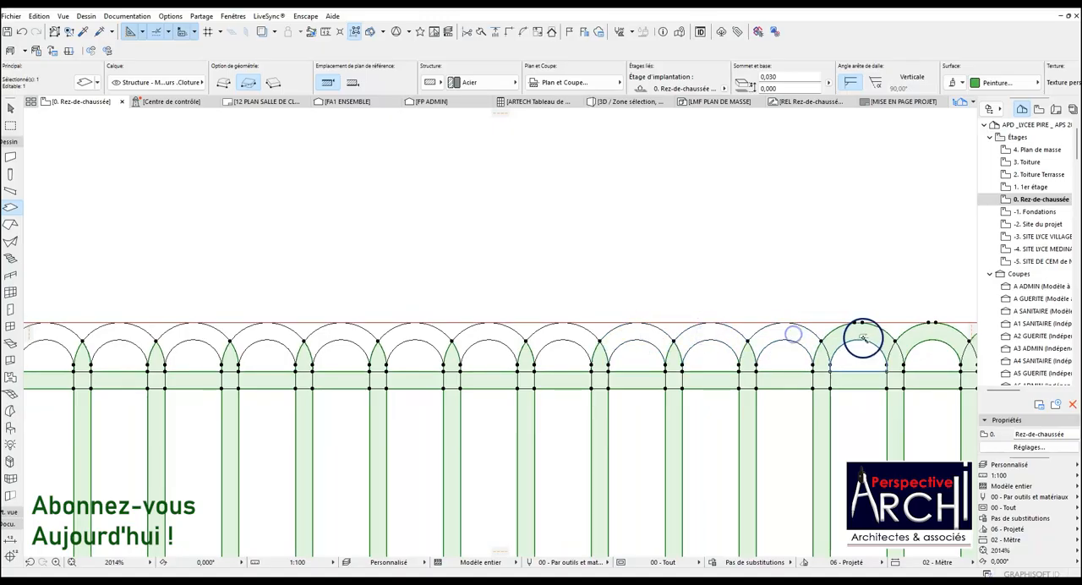
{"action": "left_click", "coordinate": [863, 332]}
Subtract the upper arcs of the following loops, up to the second-to-last one, from the copied slab.
{"action": "scroll", "coordinate": [448, 377], "scroll_direction": "down", "scroll_amount": 2}
{"action": "scroll", "coordinate": [779, 353], "scroll_direction": "up", "scroll_amount": 3}
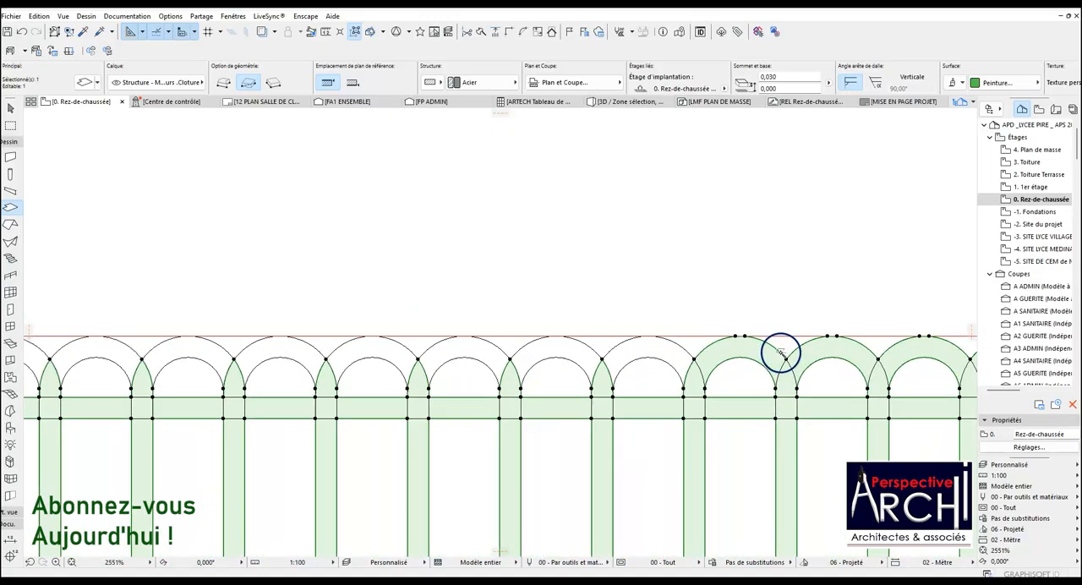
{"action": "left_click", "coordinate": [749, 345]}
{"action": "scroll", "coordinate": [225, 358], "scroll_direction": "down", "scroll_amount": 2}
{"action": "scroll", "coordinate": [550, 347], "scroll_direction": "up", "scroll_amount": 3}
{"action": "scroll", "coordinate": [592, 351], "scroll_direction": "up", "scroll_amount": 1}
{"action": "left_click", "coordinate": [524, 338]}
{"action": "left_click", "coordinate": [624, 342]}
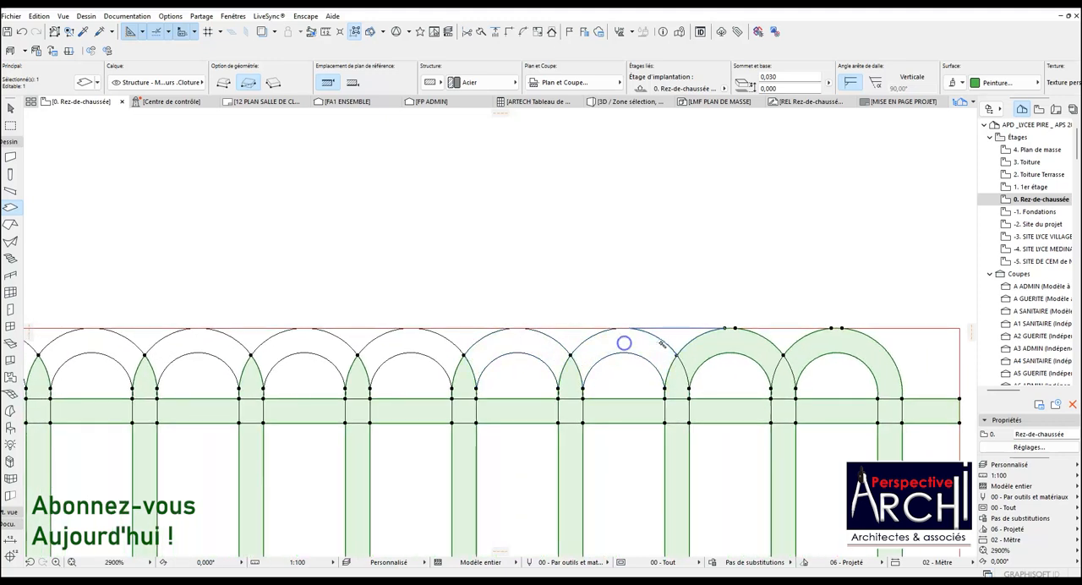
{"action": "left_click", "coordinate": [839, 343]}
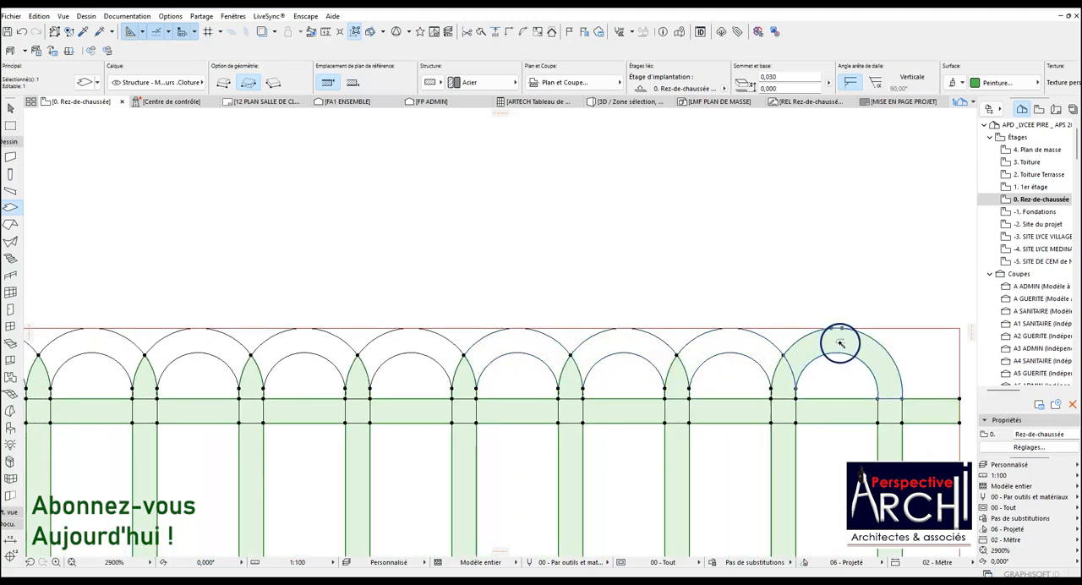
{"action": "scroll", "coordinate": [541, 345], "scroll_direction": "down", "scroll_amount": 4}
{"action": "key", "text": "Escape"}
Copy the second-to-last loop's inner and outer outlines by 0,259 beyond the last loop, using the outer outline's base corner as reference.
{"action": "scroll", "coordinate": [673, 342], "scroll_direction": "up", "scroll_amount": 3}
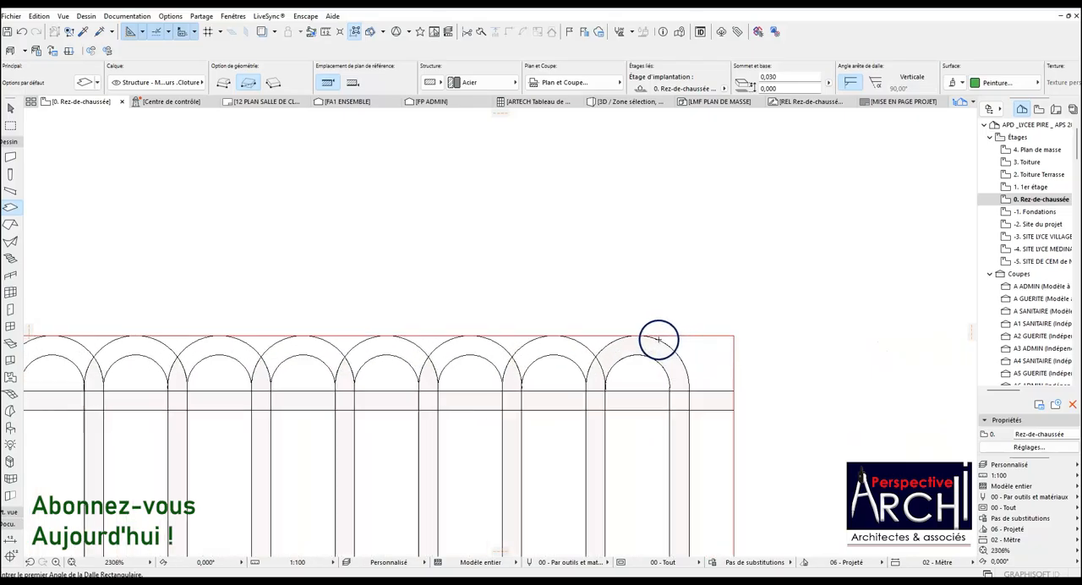
{"action": "scroll", "coordinate": [658, 341], "scroll_direction": "up", "scroll_amount": 1}
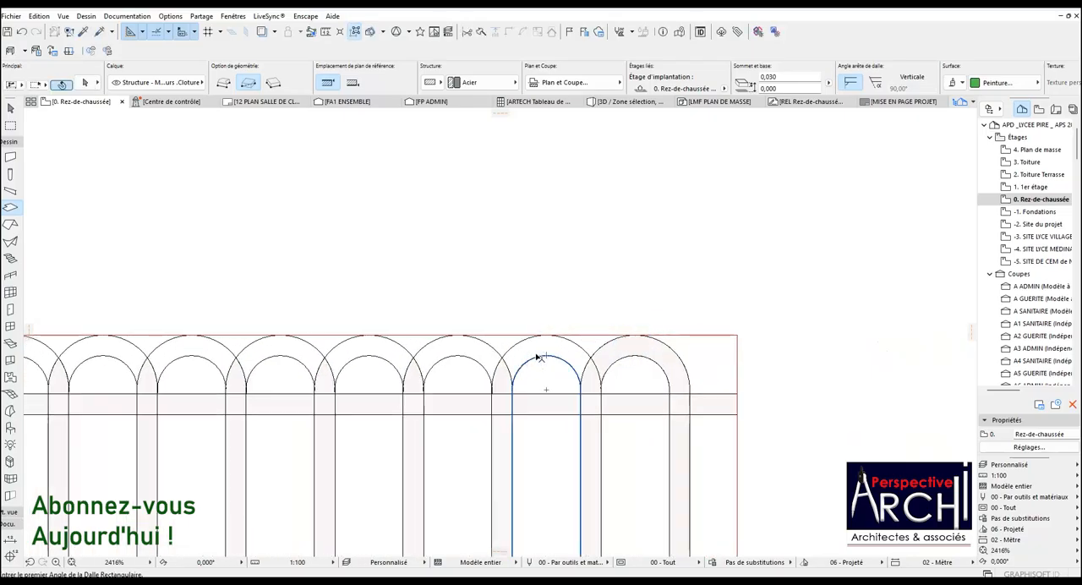
{"action": "left_click", "coordinate": [536, 357]}
{"action": "left_click", "coordinate": [521, 342], "text": "shift"}
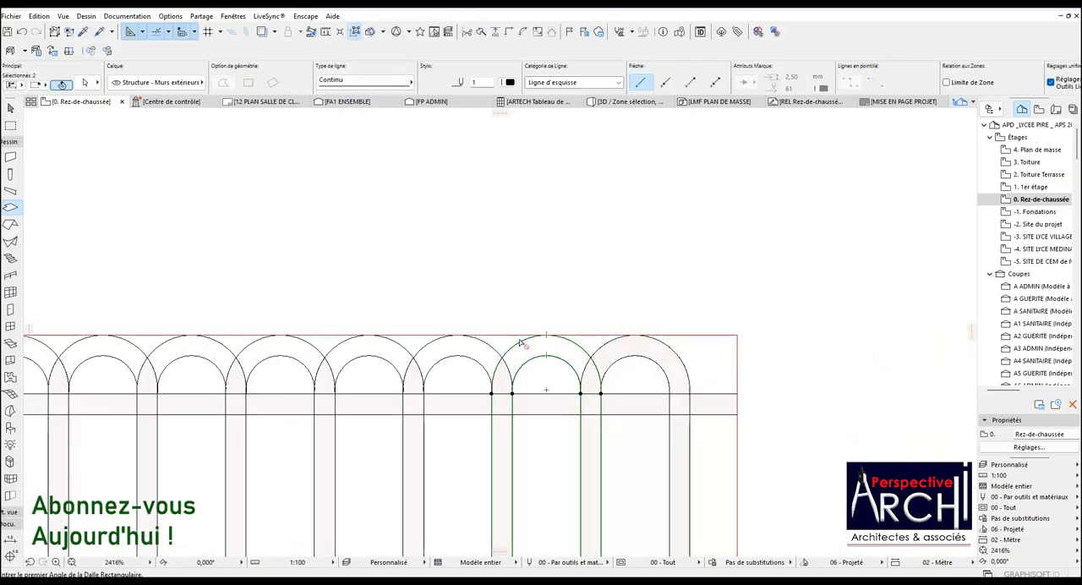
{"action": "key", "text": "ctrl+shift+d"}
{"action": "left_click", "coordinate": [520, 342]}
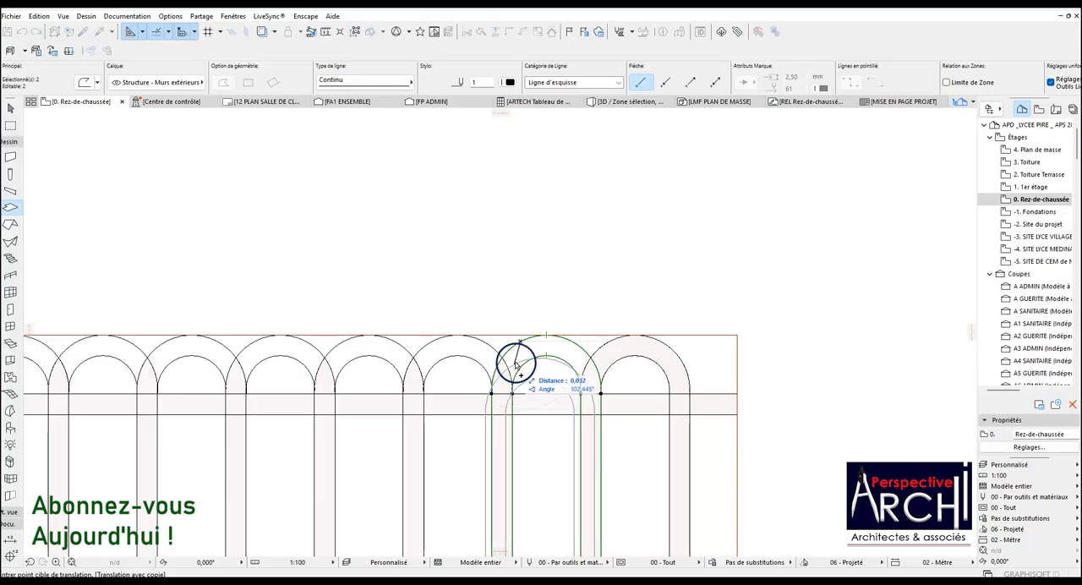
{"action": "key", "text": "Escape"}
{"action": "key", "text": "ctrl+shift+d"}
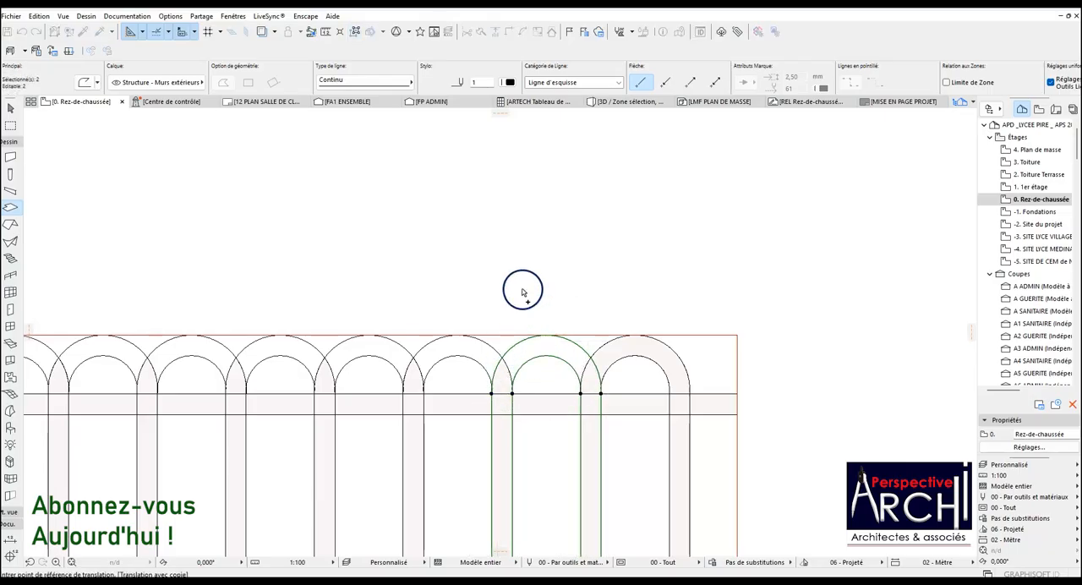
{"action": "left_click", "coordinate": [492, 394]}
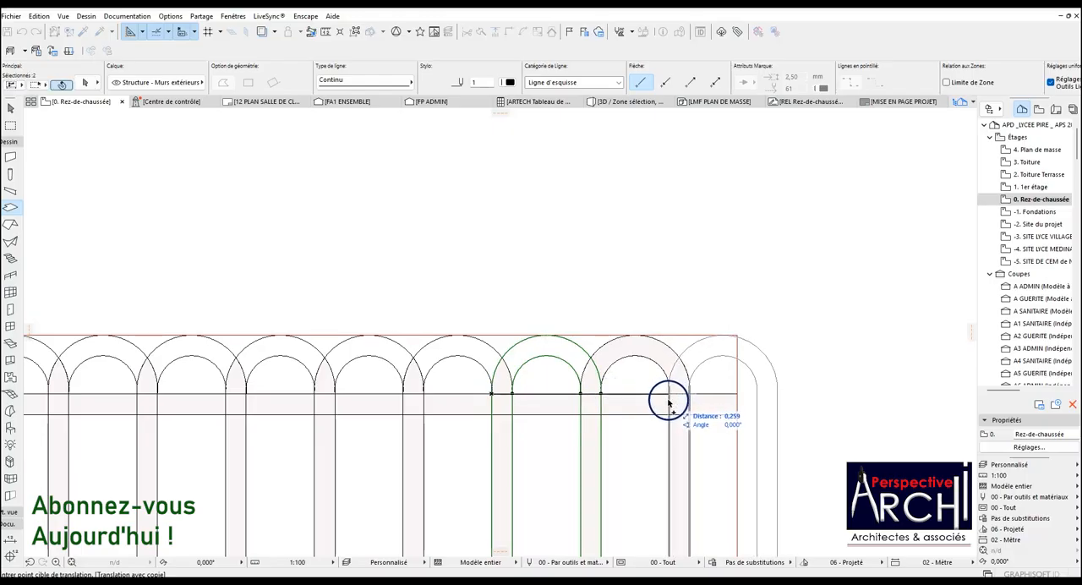
{"action": "left_click", "coordinate": [669, 394]}
Subtract the last loop's upper arc from the copied slab with the Magic Wand between the outlines.
{"action": "left_click", "coordinate": [630, 345], "text": "shift"}
{"action": "left_click", "coordinate": [600, 393]}
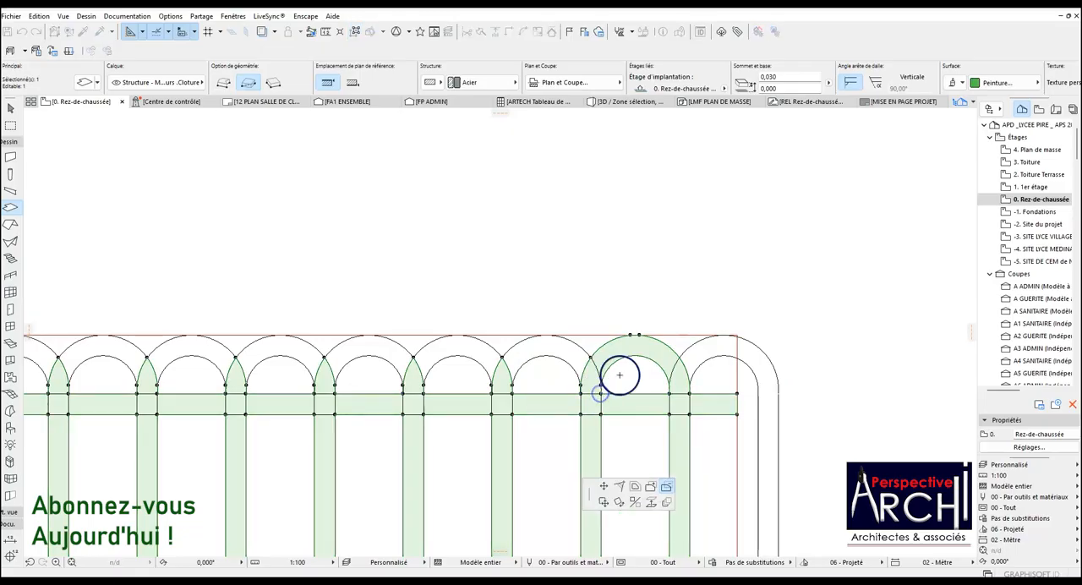
{"action": "key", "text": "Escape"}
Inspect the copied slab's upper edge, lower rail end and full outline in plan.
{"action": "scroll", "coordinate": [632, 347], "scroll_direction": "down", "scroll_amount": 5}
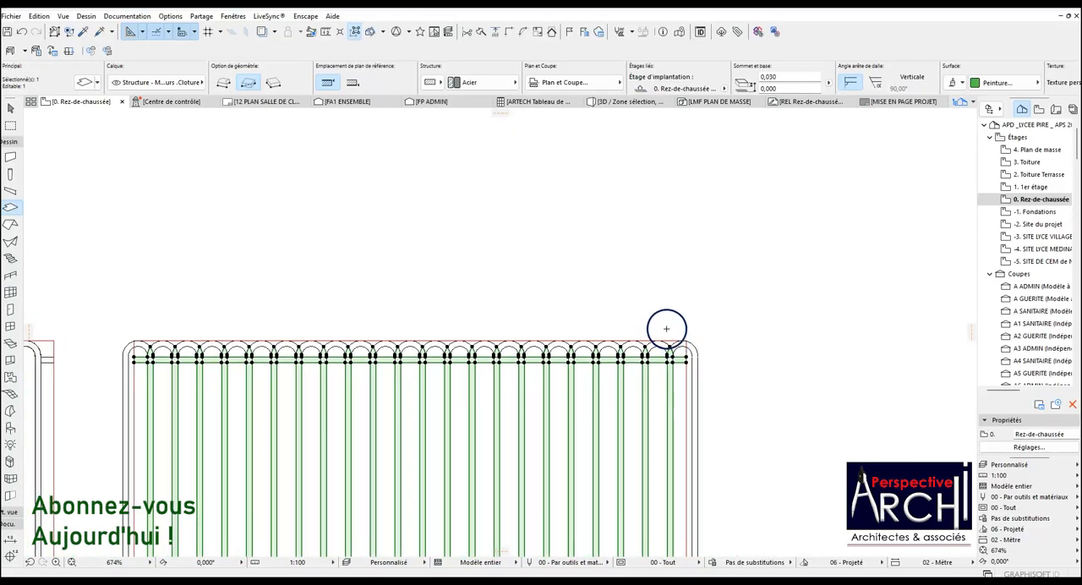
{"action": "scroll", "coordinate": [314, 531], "scroll_direction": "up", "scroll_amount": 4}
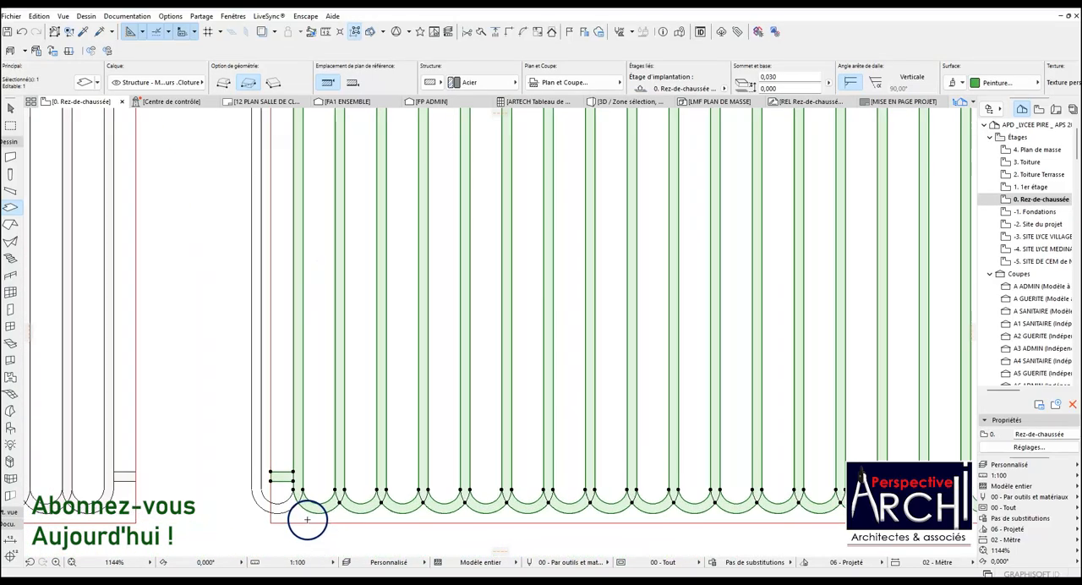
{"action": "scroll", "coordinate": [307, 514], "scroll_direction": "down", "scroll_amount": 2}
{"action": "key", "text": "Escape"}
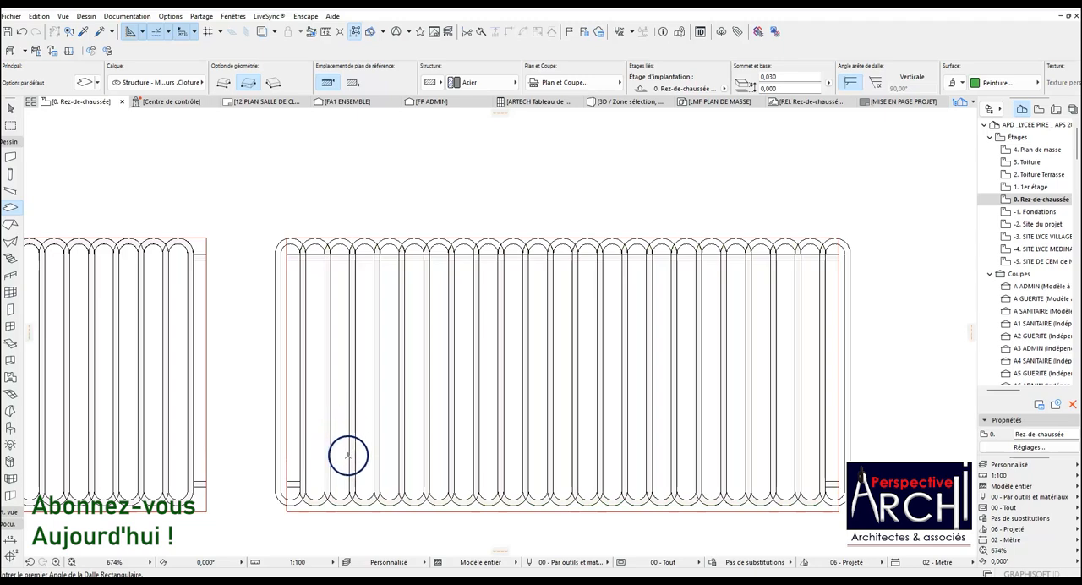
{"action": "scroll", "coordinate": [304, 487], "scroll_direction": "up", "scroll_amount": 2}
{"action": "left_click", "coordinate": [295, 480], "text": "shift"}
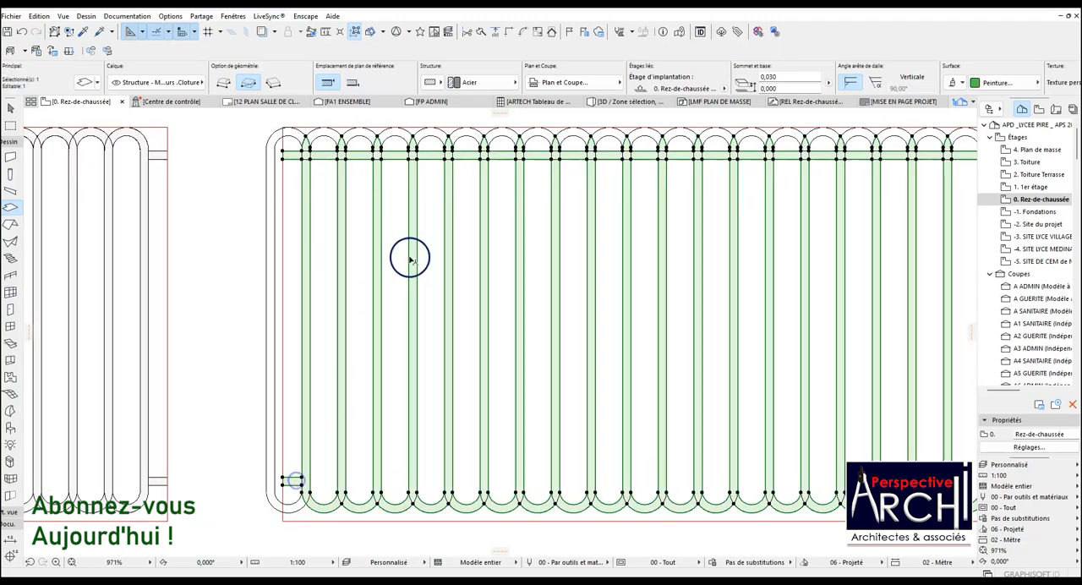
{"action": "scroll", "coordinate": [410, 259], "scroll_direction": "down", "scroll_amount": 4}
{"action": "key", "text": "Escape"}
{"action": "scroll", "coordinate": [565, 194], "scroll_direction": "up", "scroll_amount": 5}
{"action": "scroll", "coordinate": [512, 220], "scroll_direction": "down", "scroll_amount": 9}
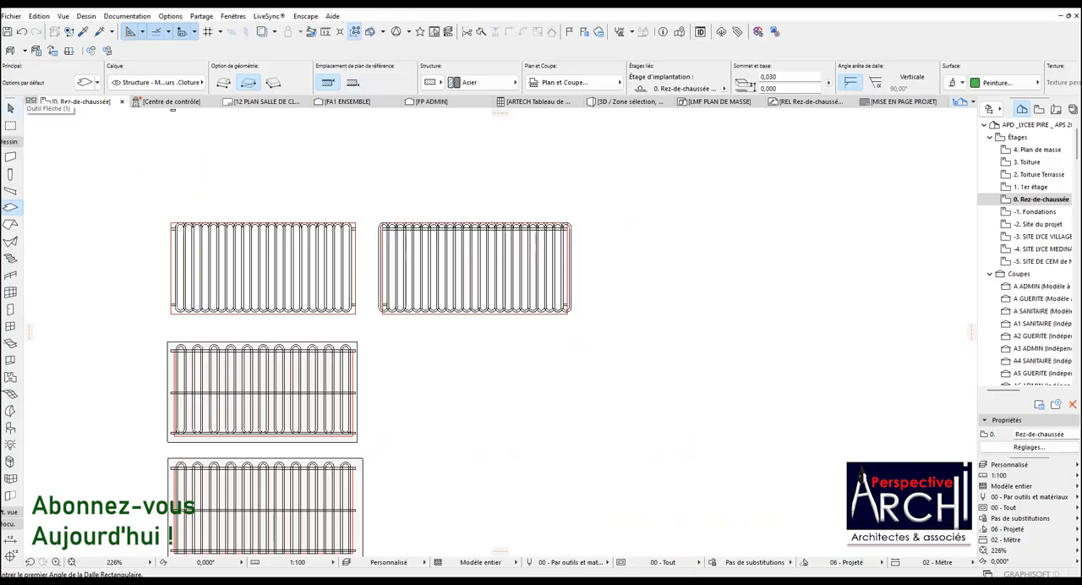
Select the slabs of both upper fence panels within a marquee and show them alone in 3D, fitted to the view.
{"action": "left_click", "coordinate": [9, 126]}
{"action": "left_click", "coordinate": [159, 213]}
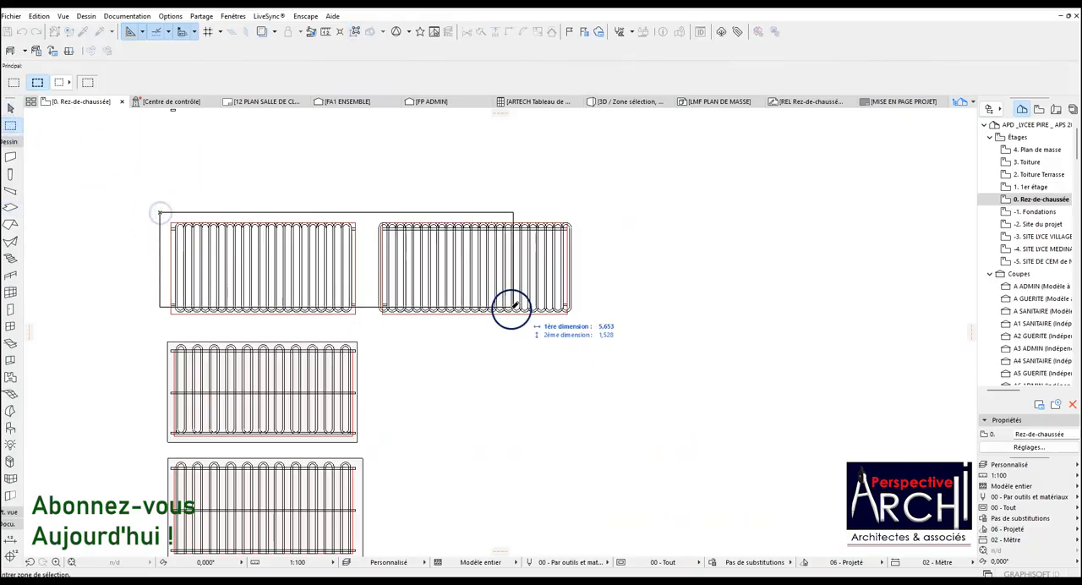
{"action": "left_click", "coordinate": [585, 322]}
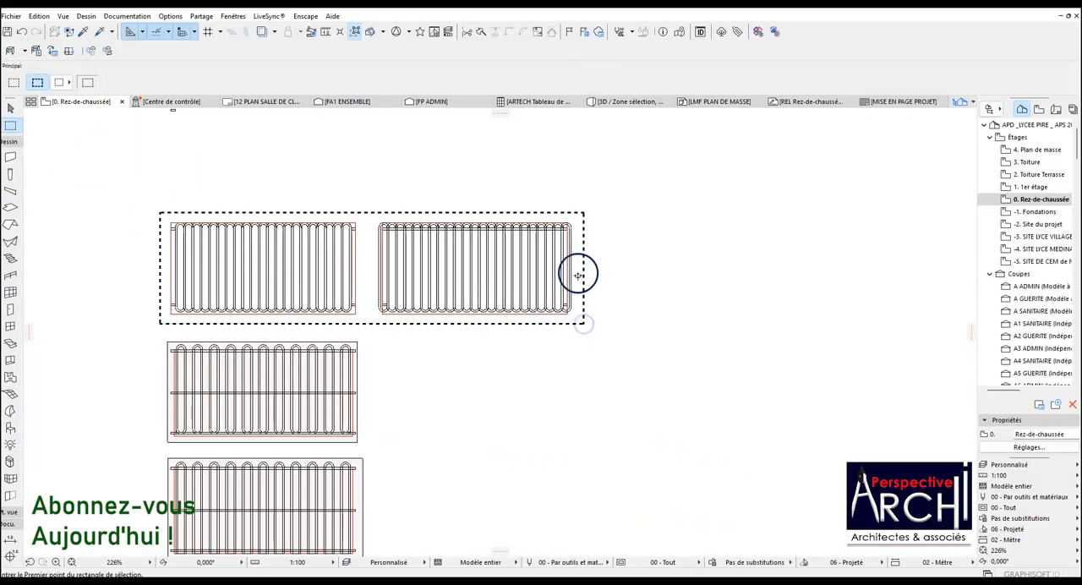
{"action": "left_click", "coordinate": [10, 207]}
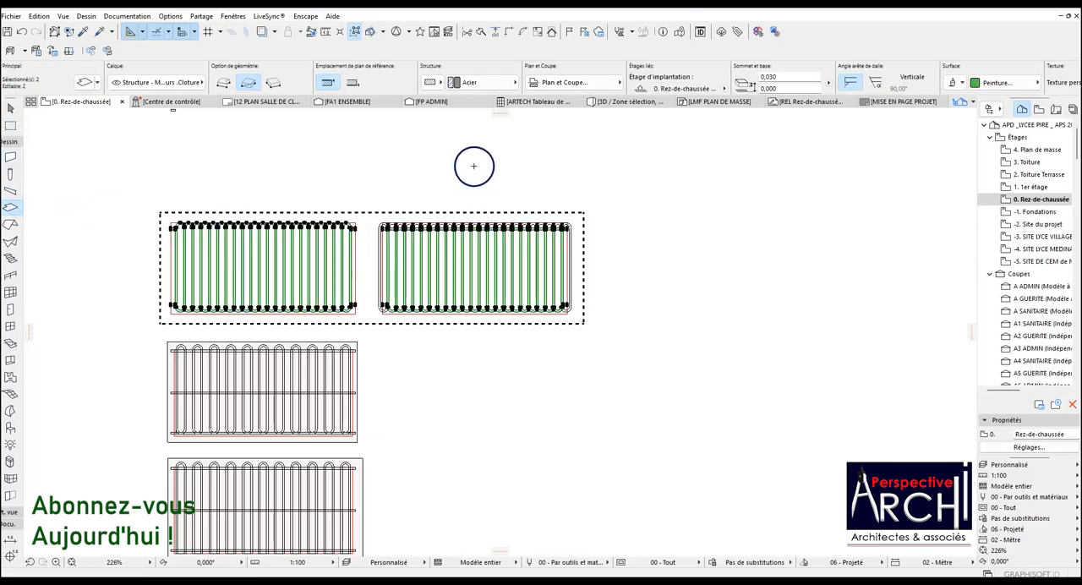
{"action": "right_click", "coordinate": [474, 161]}
{"action": "left_click", "coordinate": [560, 404]}
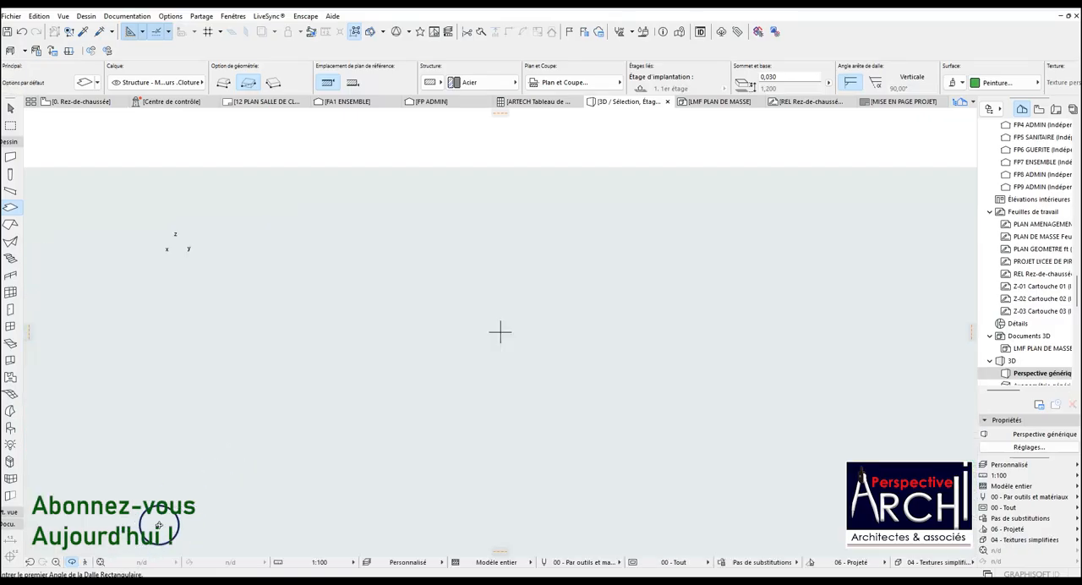
{"action": "left_click", "coordinate": [99, 562]}
Examine both fence panels in 3D from several angles, comparing the looped top with the pointed top.
{"action": "left_click_drag", "start_coordinate": [410, 323], "coordinate": [210, 447]}
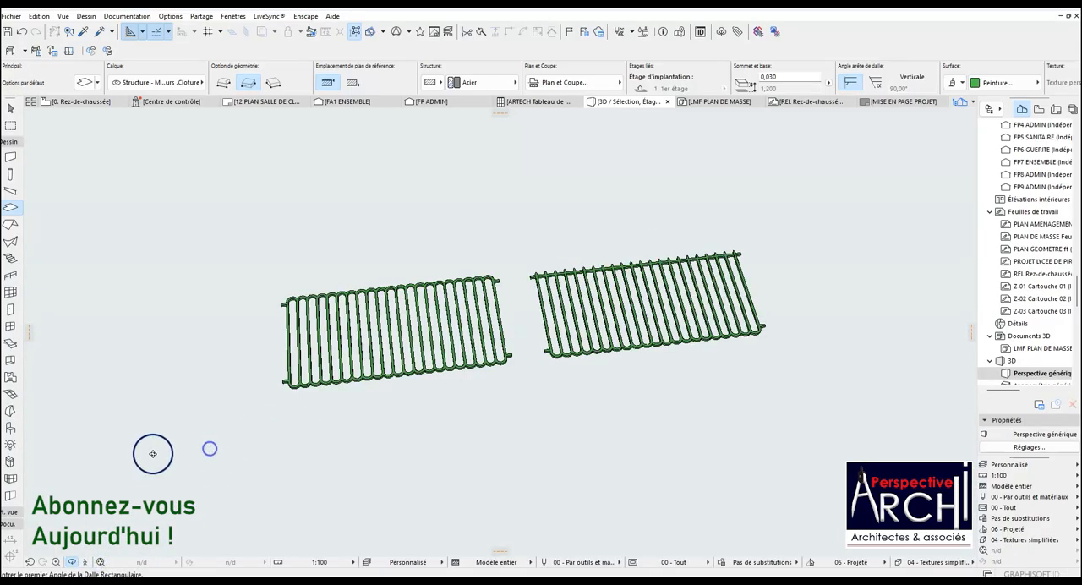
{"action": "scroll", "coordinate": [623, 314], "scroll_direction": "up", "scroll_amount": 5}
{"action": "left_click_drag", "start_coordinate": [598, 290], "coordinate": [565, 406]}
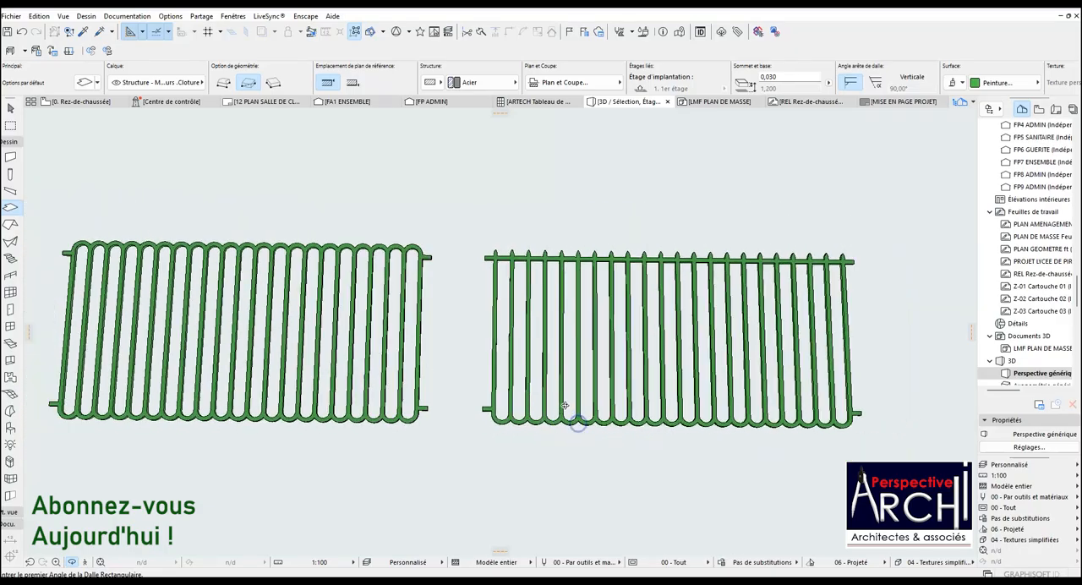
{"action": "left_click_drag", "start_coordinate": [668, 290], "coordinate": [589, 274]}
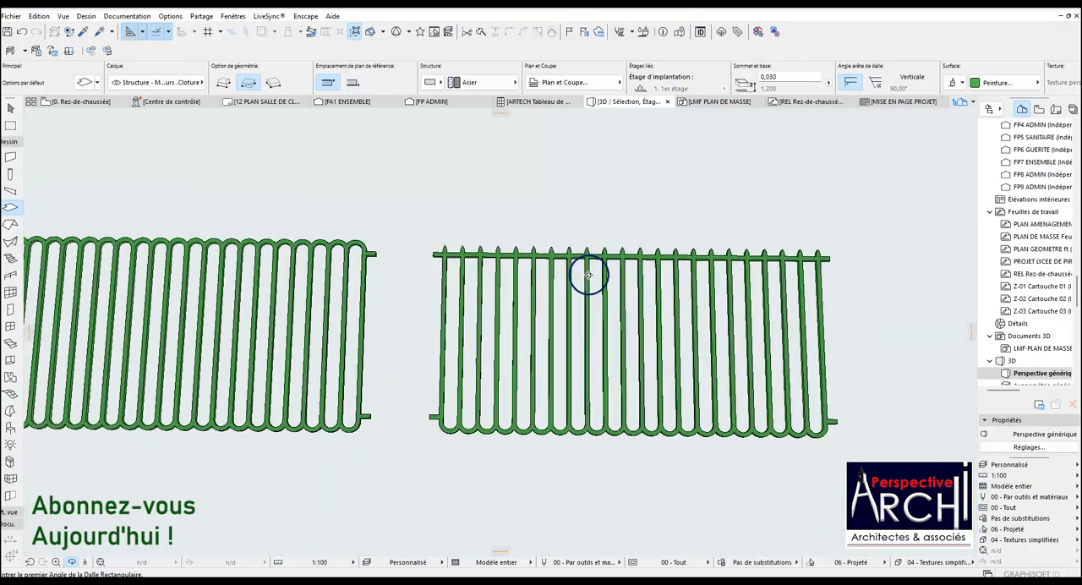
{"action": "left_click_drag", "start_coordinate": [524, 309], "coordinate": [527, 287]}
{"action": "scroll", "coordinate": [208, 275], "scroll_direction": "up", "scroll_amount": 6}
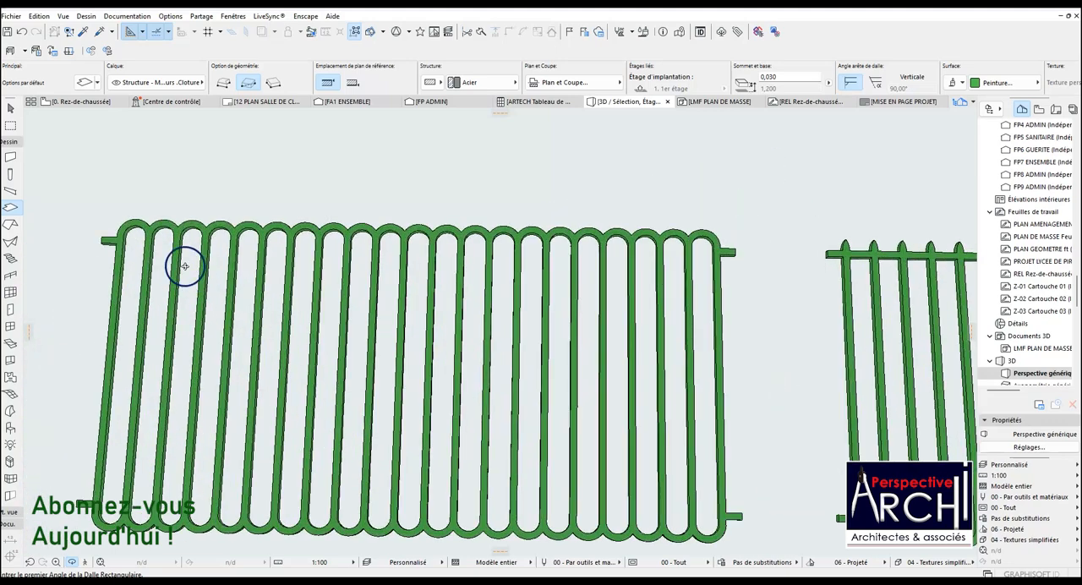
{"action": "scroll", "coordinate": [214, 284], "scroll_direction": "down", "scroll_amount": 5}
{"action": "left_click_drag", "start_coordinate": [219, 268], "coordinate": [473, 363]}
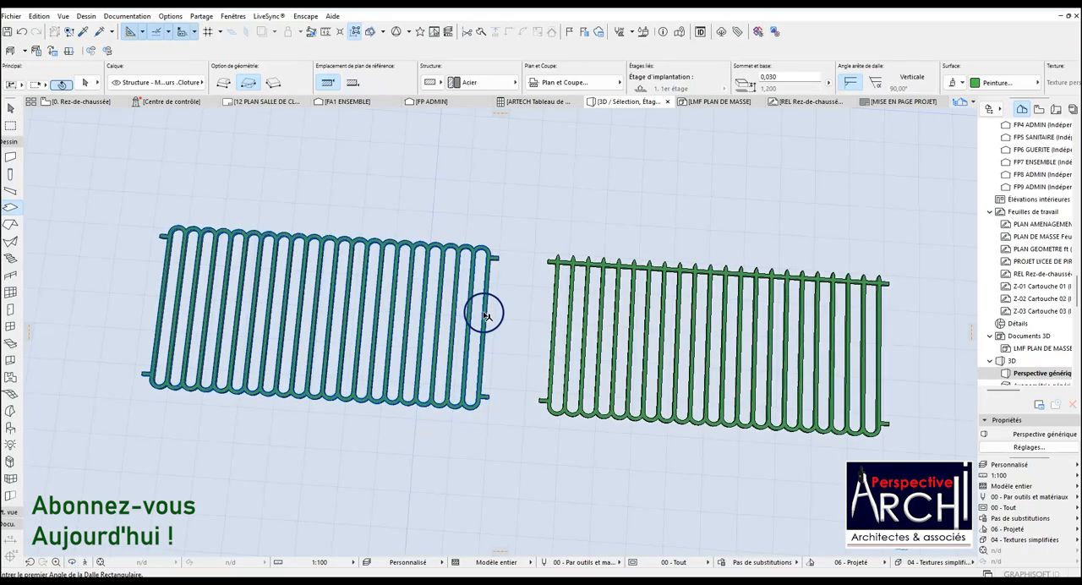
Set the thickness of both fence panel slabs to 0,020.
{"action": "left_click", "coordinate": [487, 313], "text": "shift"}
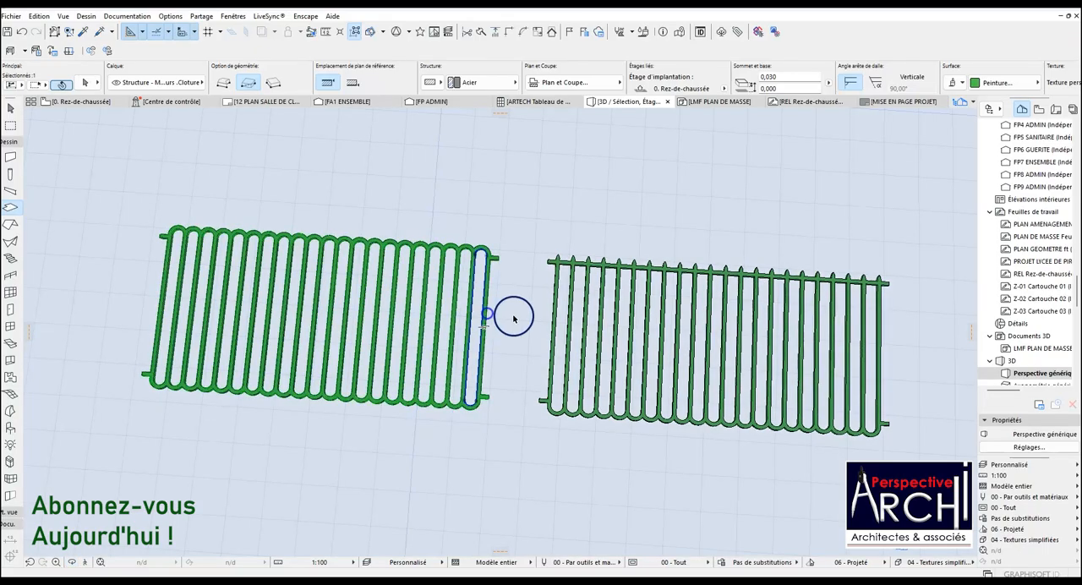
{"action": "left_click", "coordinate": [554, 317], "text": "shift"}
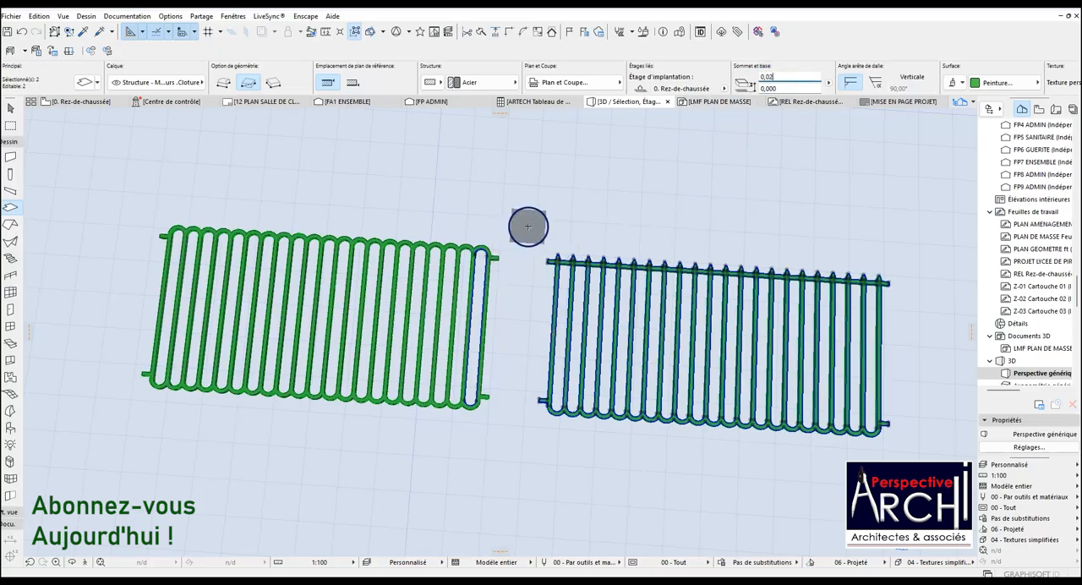
{"action": "type", "text": "0"}
{"action": "key", "text": "Escape"}
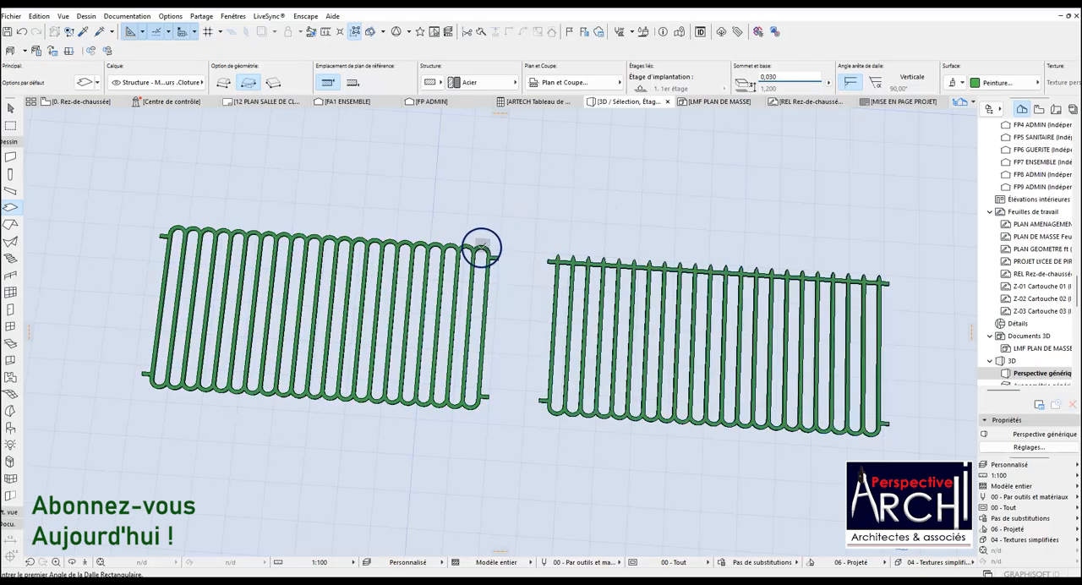
{"action": "left_click", "coordinate": [483, 252]}
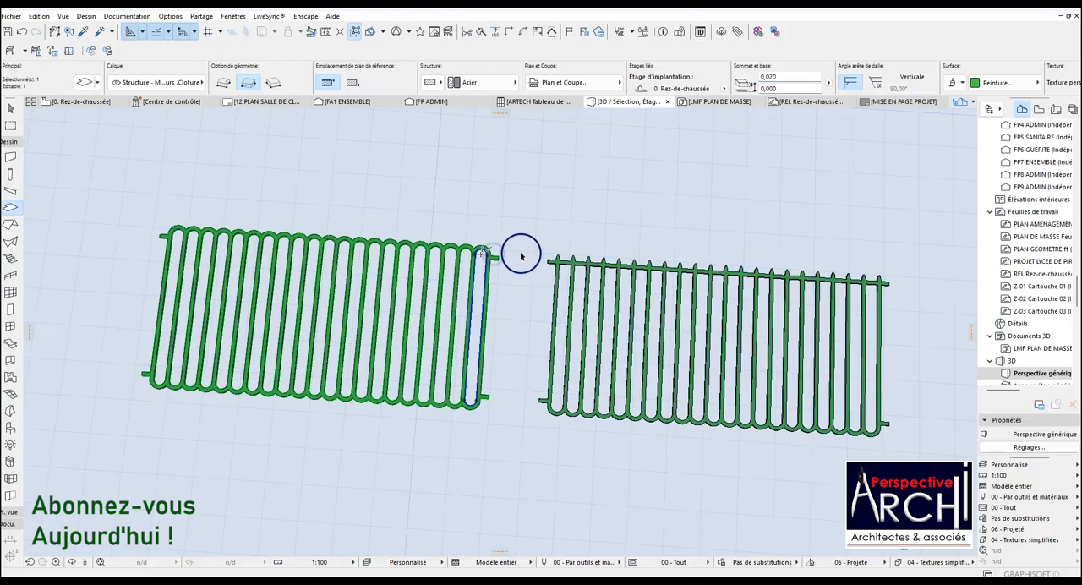
{"action": "left_click", "coordinate": [483, 252]}
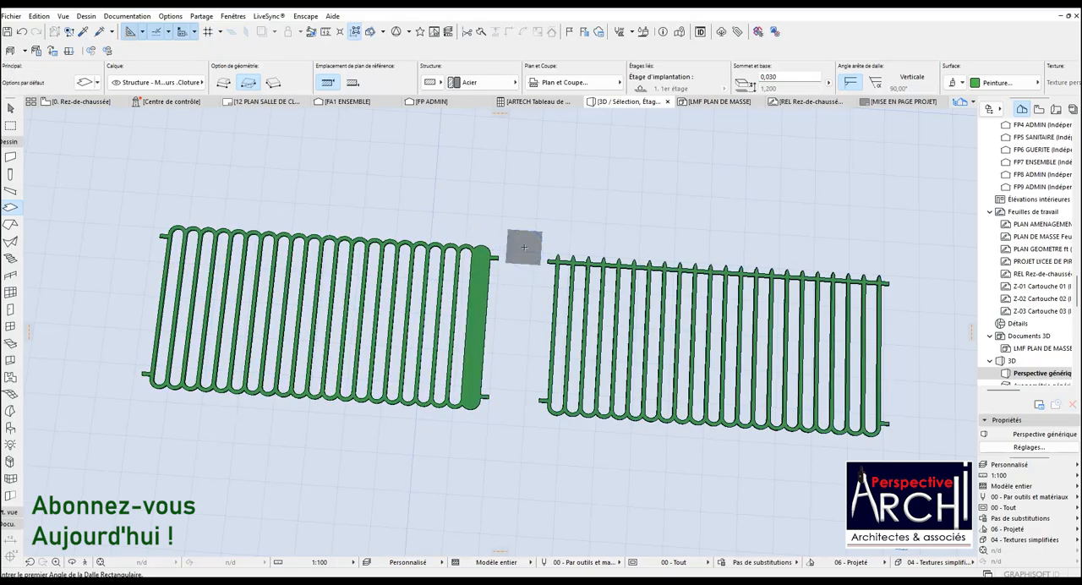
{"action": "key", "text": "ctrl+z"}
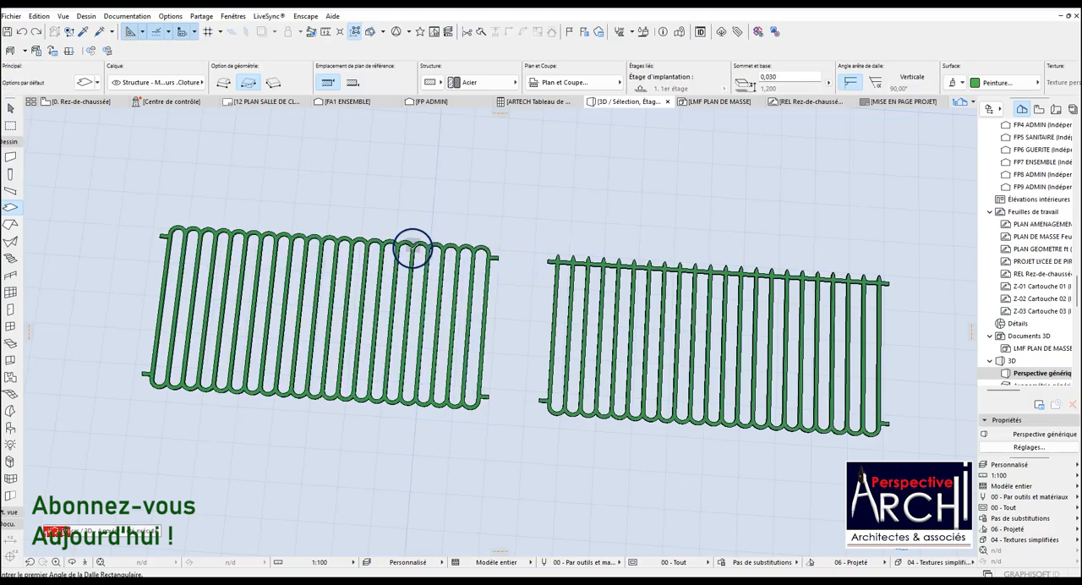
Check the slab thickness of the original panel and of its copied variant in turn.
{"action": "left_click", "coordinate": [408, 243]}
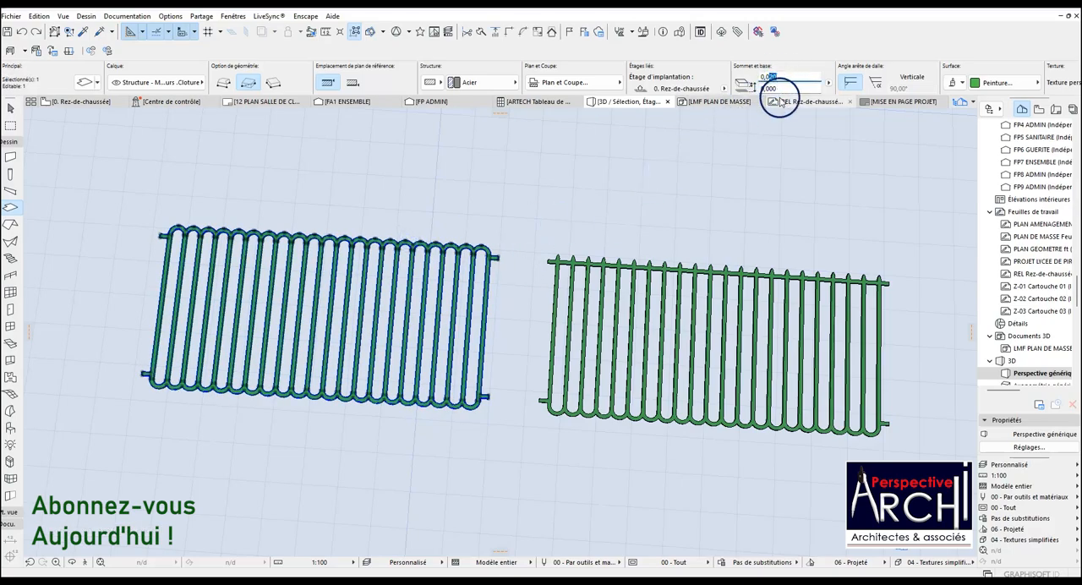
{"action": "key", "text": "Escape"}
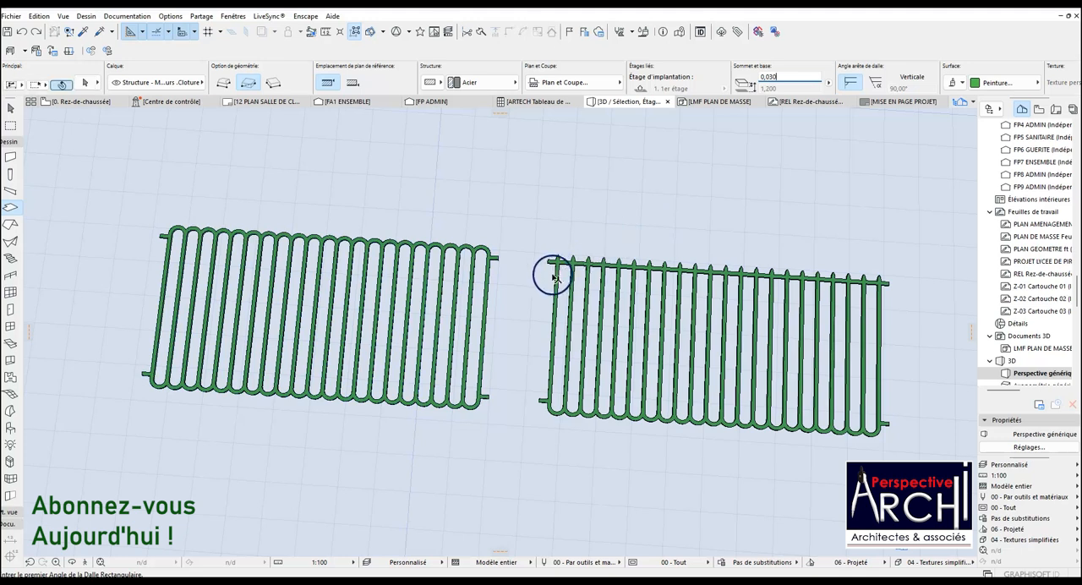
{"action": "left_click", "coordinate": [551, 261], "text": "shift"}
{"action": "key", "text": "Escape"}
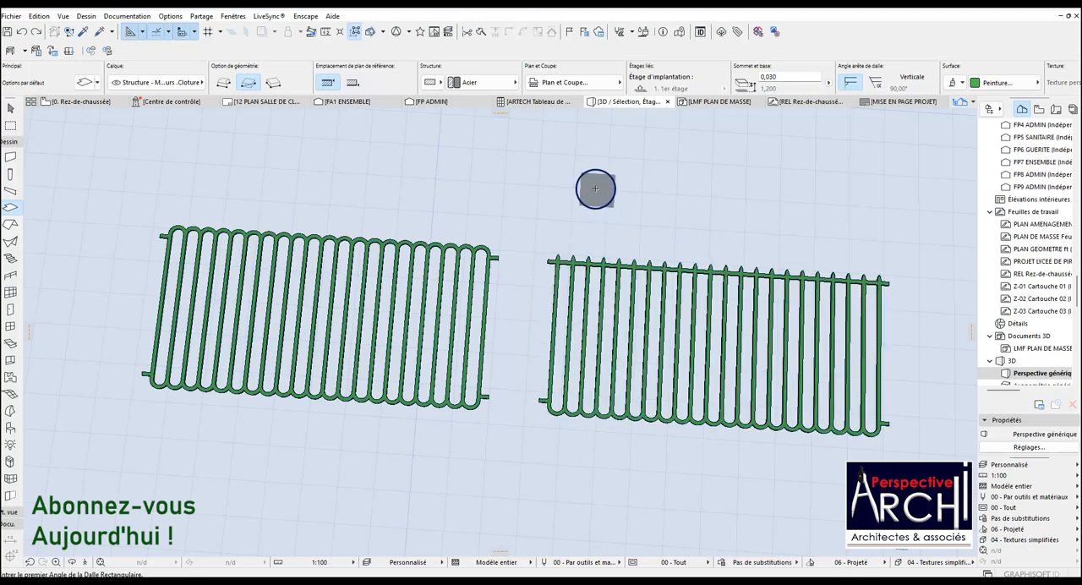
Orbit around the two thinned fence panels in 3D and review them from the opposite side and close up.
{"action": "scroll", "coordinate": [492, 237], "scroll_direction": "down", "scroll_amount": 2}
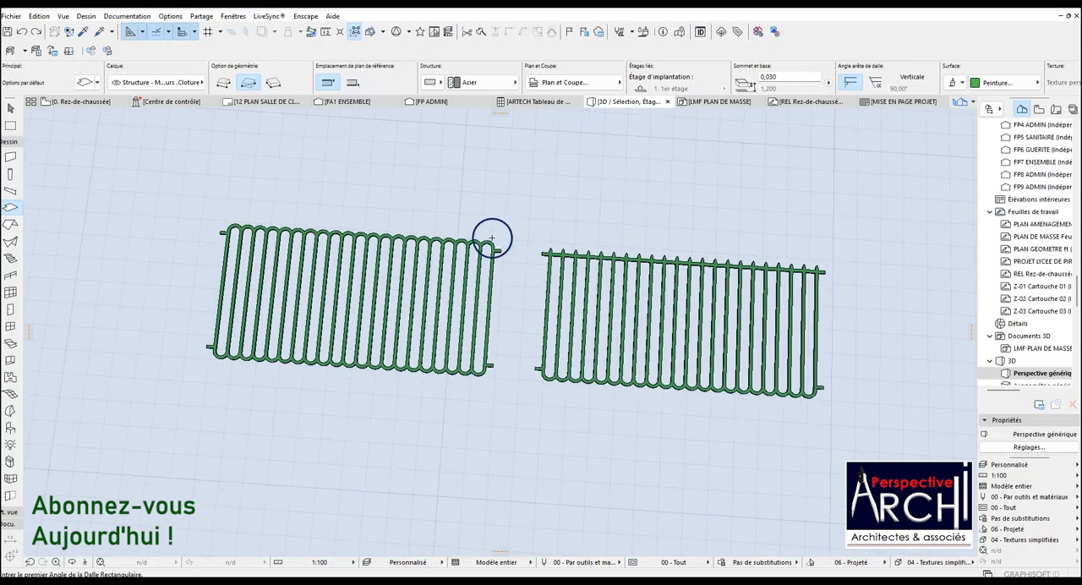
{"action": "left_click", "coordinate": [72, 561]}
{"action": "left_click_drag", "start_coordinate": [229, 338], "coordinate": [718, 183]}
{"action": "left_click_drag", "start_coordinate": [239, 320], "coordinate": [699, 471]}
{"action": "scroll", "coordinate": [273, 241], "scroll_direction": "up", "scroll_amount": 5}
{"action": "scroll", "coordinate": [235, 246], "scroll_direction": "down", "scroll_amount": 1}
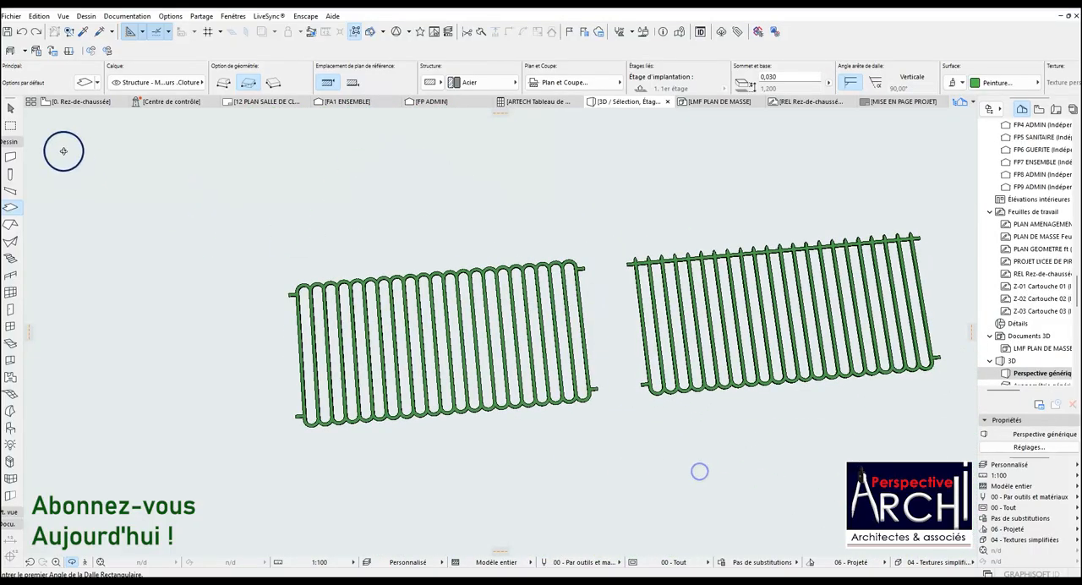
Return to the ground floor plan and review the two panels and the other fence variants beneath them.
{"action": "left_click", "coordinate": [80, 101]}
{"action": "scroll", "coordinate": [415, 234], "scroll_direction": "down", "scroll_amount": 2}
{"action": "left_click", "coordinate": [464, 245]}
{"action": "scroll", "coordinate": [473, 249], "scroll_direction": "down", "scroll_amount": 2}
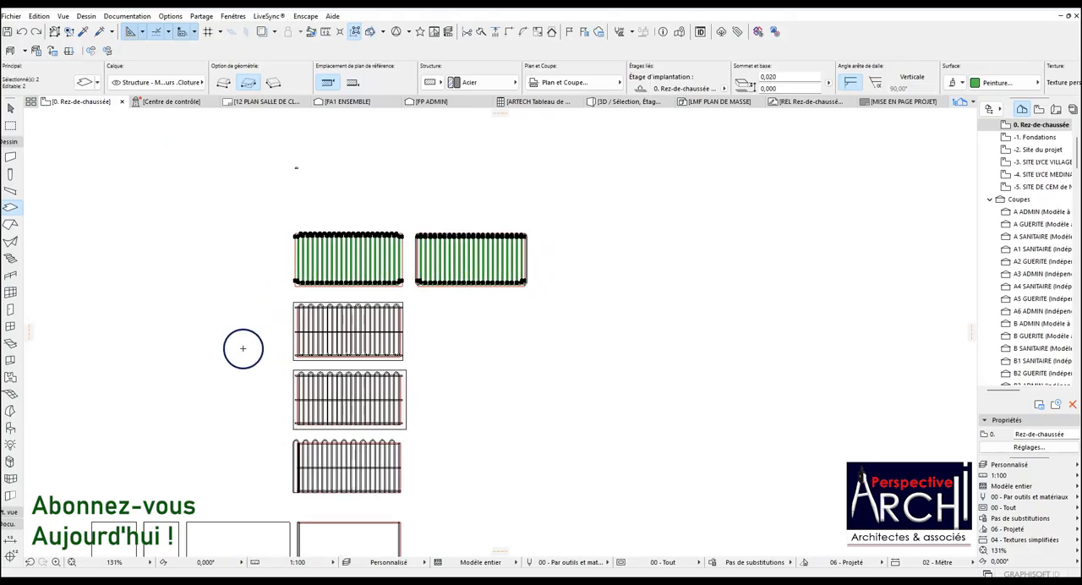
{"action": "scroll", "coordinate": [242, 347], "scroll_direction": "up", "scroll_amount": 3}
{"action": "scroll", "coordinate": [382, 283], "scroll_direction": "up", "scroll_amount": 3}
{"action": "key", "text": "Escape"}
{"action": "scroll", "coordinate": [368, 315], "scroll_direction": "down", "scroll_amount": 2}
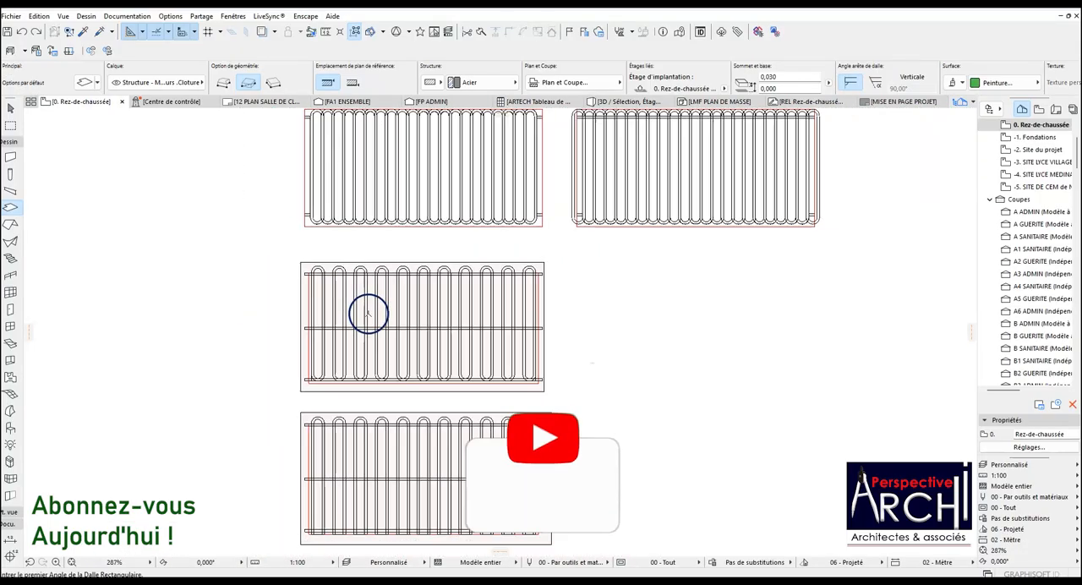
{"action": "scroll", "coordinate": [327, 262], "scroll_direction": "up", "scroll_amount": 5}
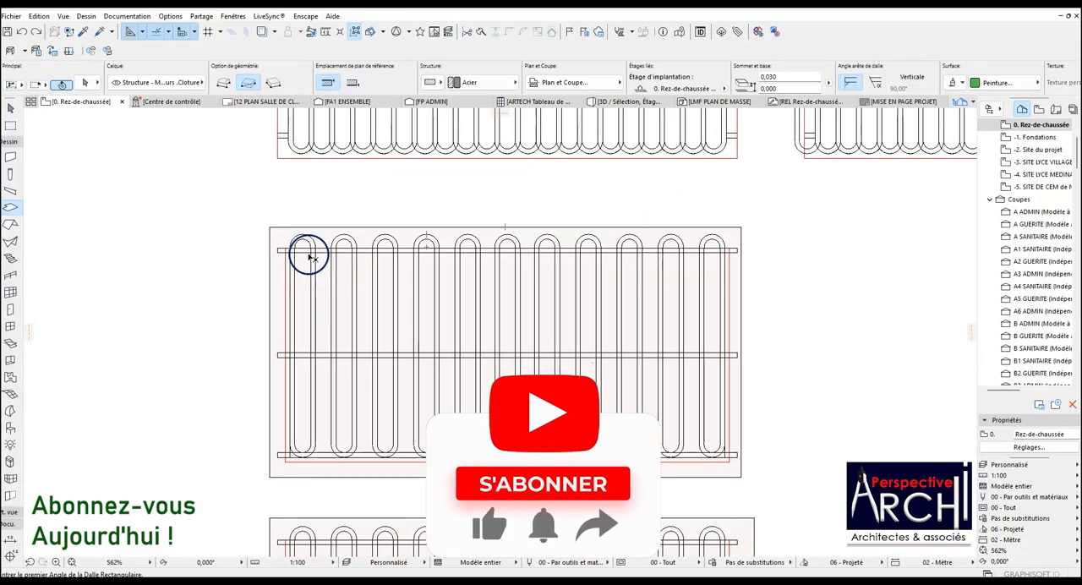
{"action": "left_click", "coordinate": [284, 266], "text": "shift"}
{"action": "scroll", "coordinate": [318, 256], "scroll_direction": "up", "scroll_amount": 4}
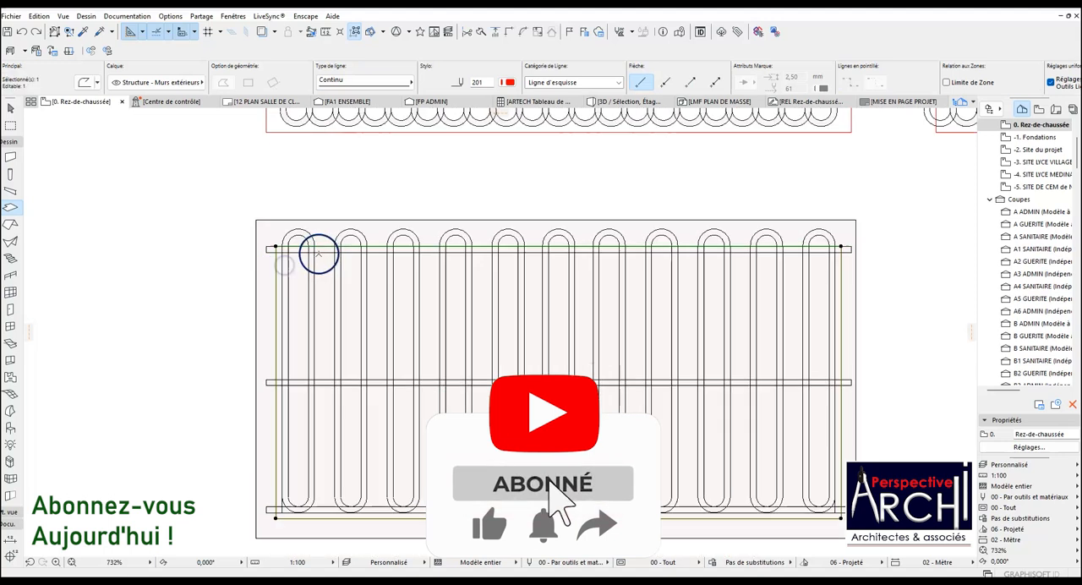
{"action": "scroll", "coordinate": [324, 241], "scroll_direction": "down", "scroll_amount": 5}
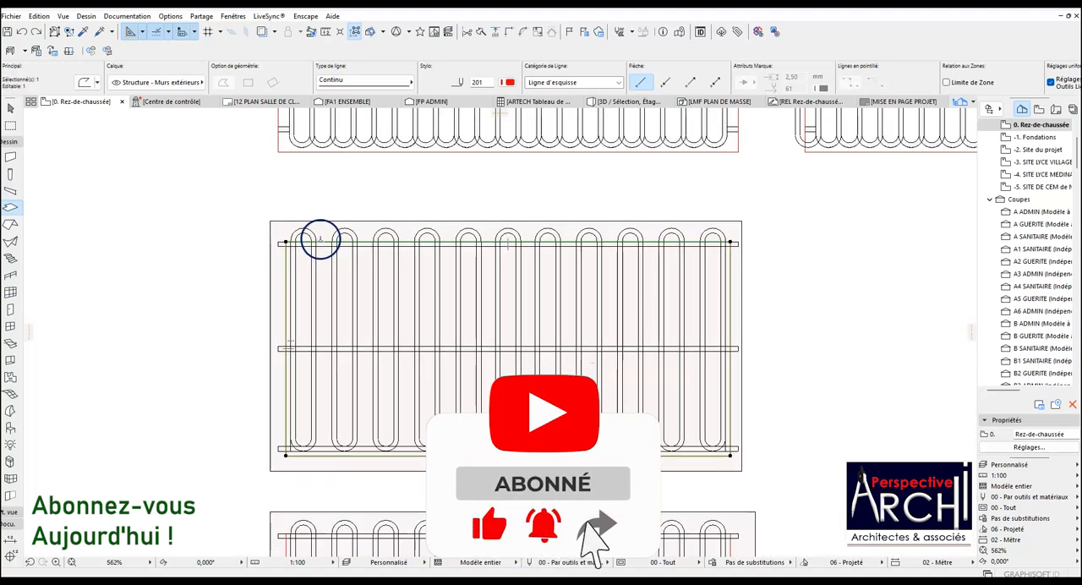
{"action": "scroll", "coordinate": [319, 238], "scroll_direction": "up", "scroll_amount": 4}
{"action": "key", "text": "Escape"}
{"action": "key", "text": "Escape"}
{"action": "scroll", "coordinate": [292, 244], "scroll_direction": "down", "scroll_amount": 4}
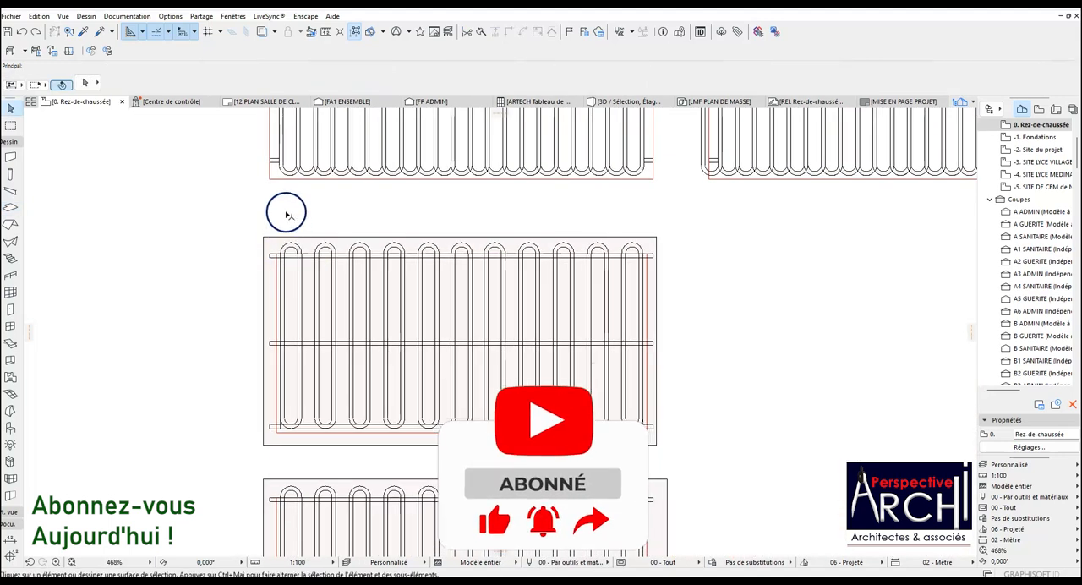
Copy the four short end rectangles of the upper panel onto the panel below, aligning the top pair with its top rail.
{"action": "scroll", "coordinate": [275, 166], "scroll_direction": "up", "scroll_amount": 4}
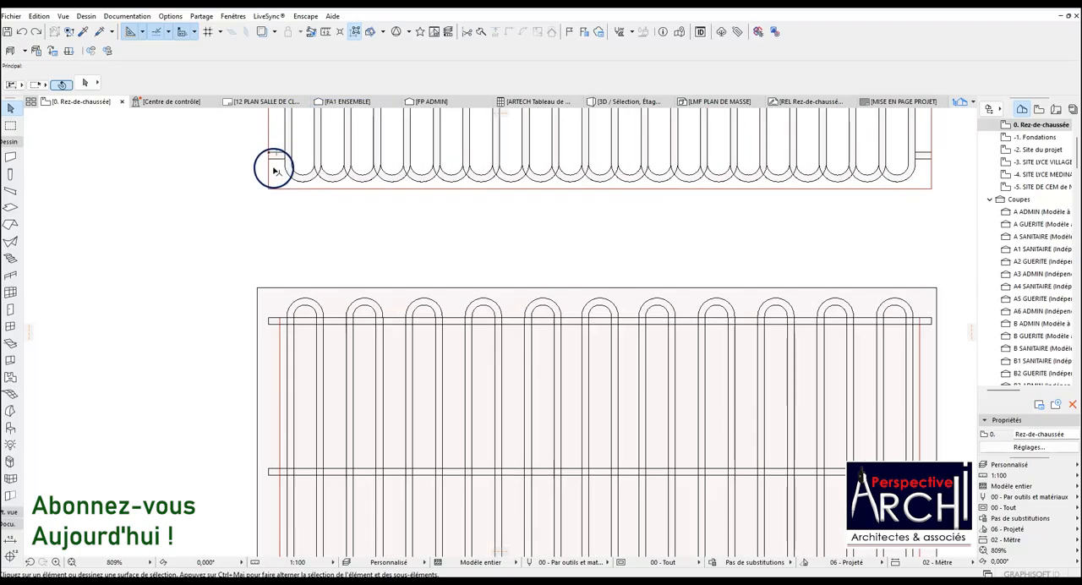
{"action": "scroll", "coordinate": [276, 162], "scroll_direction": "down", "scroll_amount": 5}
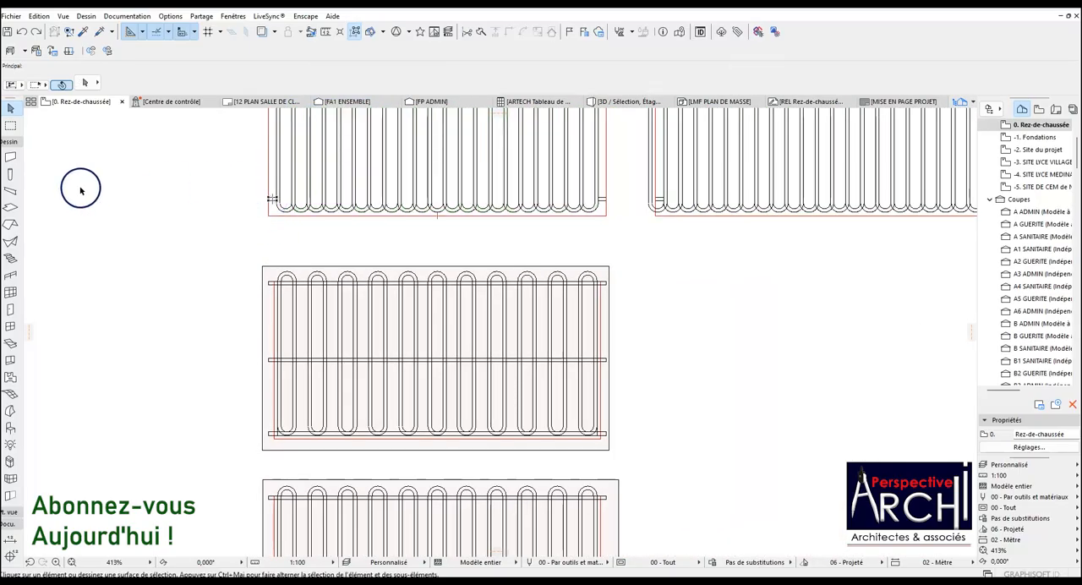
{"action": "scroll", "coordinate": [273, 194], "scroll_direction": "up", "scroll_amount": 9}
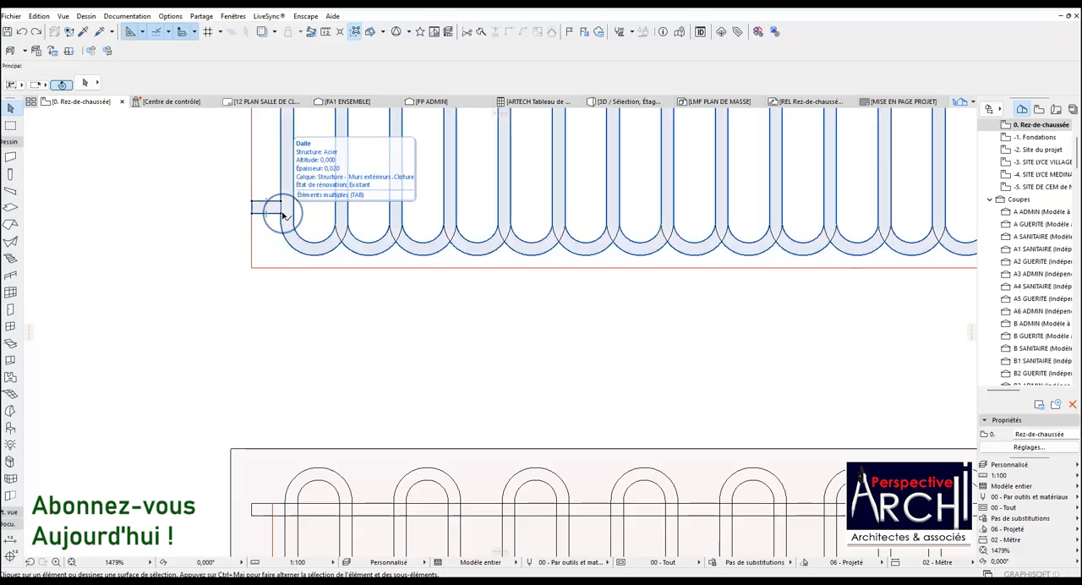
{"action": "left_click", "coordinate": [283, 214]}
{"action": "scroll", "coordinate": [278, 288], "scroll_direction": "down", "scroll_amount": 12}
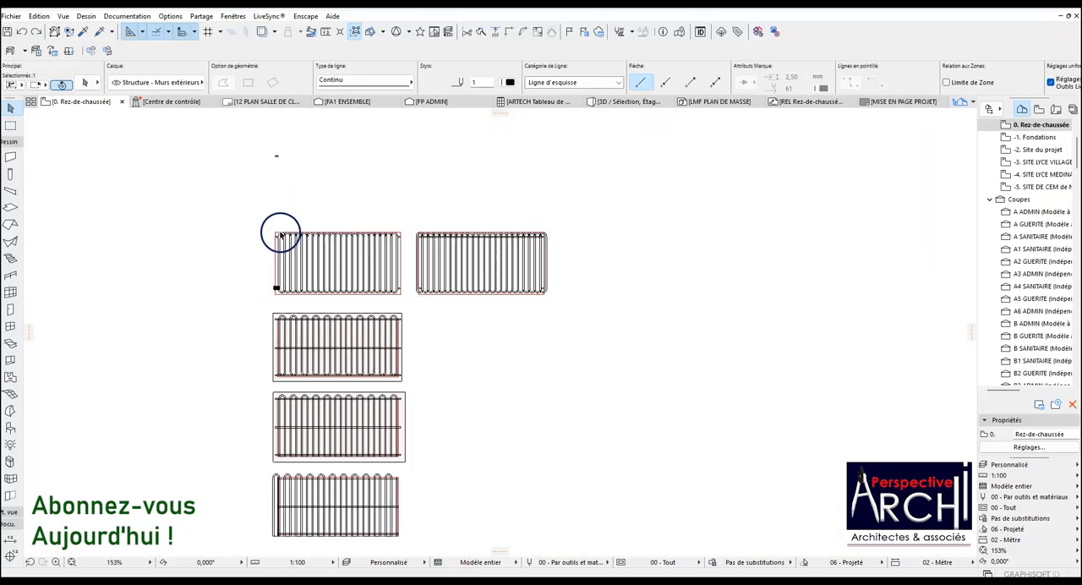
{"action": "scroll", "coordinate": [281, 231], "scroll_direction": "up", "scroll_amount": 15}
{"action": "left_click", "coordinate": [249, 355], "text": "shift"}
{"action": "scroll", "coordinate": [249, 357], "scroll_direction": "down", "scroll_amount": 15}
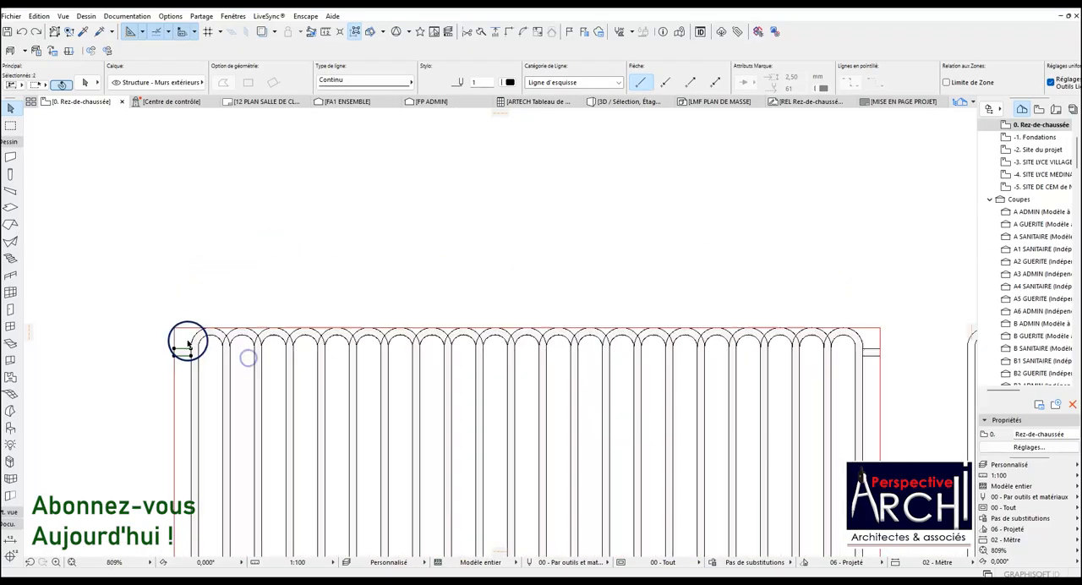
{"action": "scroll", "coordinate": [259, 321], "scroll_direction": "up", "scroll_amount": 10}
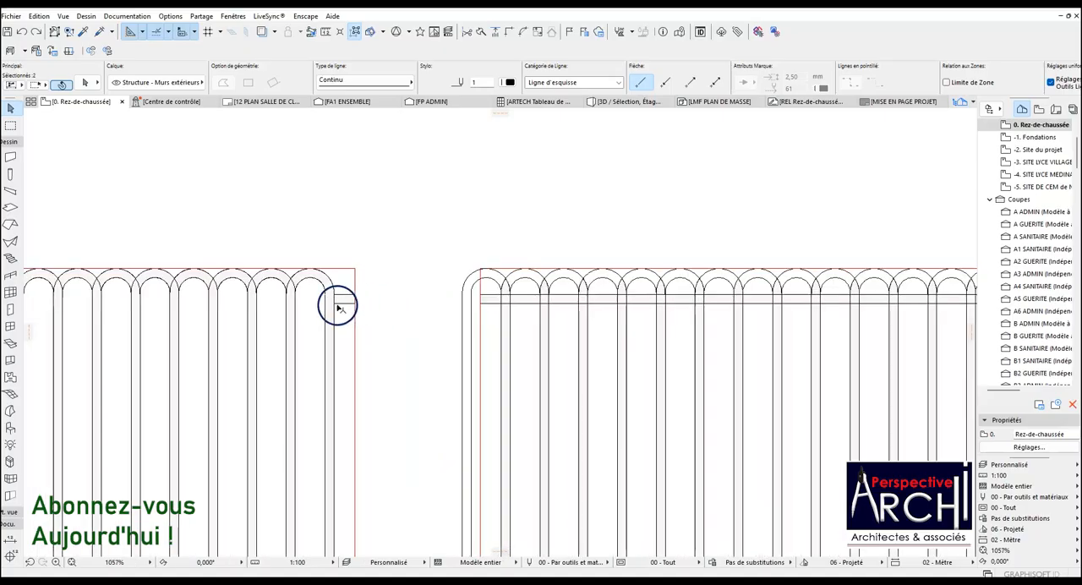
{"action": "scroll", "coordinate": [346, 326], "scroll_direction": "down", "scroll_amount": 6}
{"action": "scroll", "coordinate": [380, 345], "scroll_direction": "up", "scroll_amount": 5}
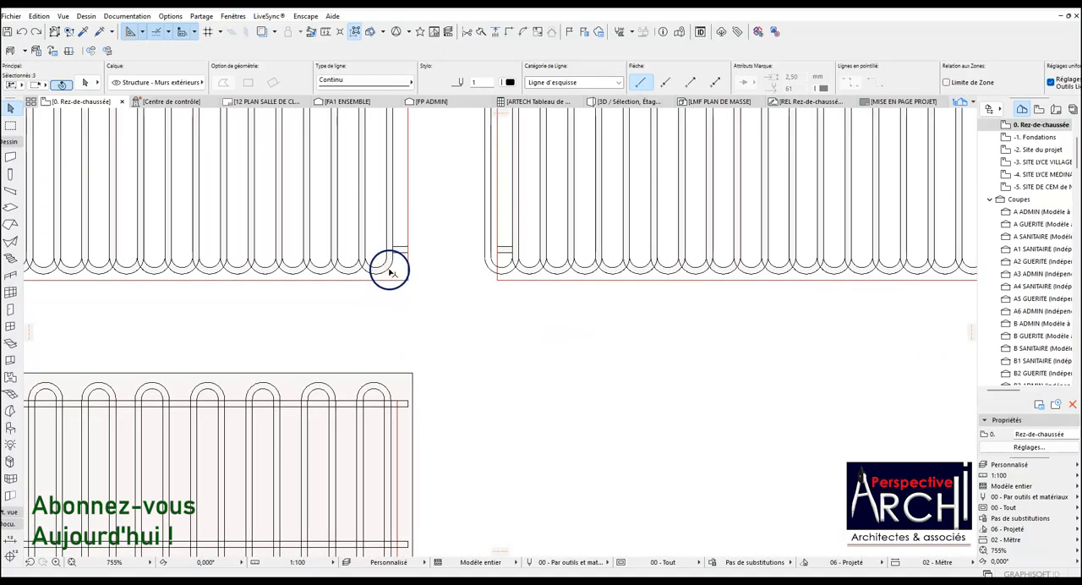
{"action": "key", "text": "ctrl+shift+d"}
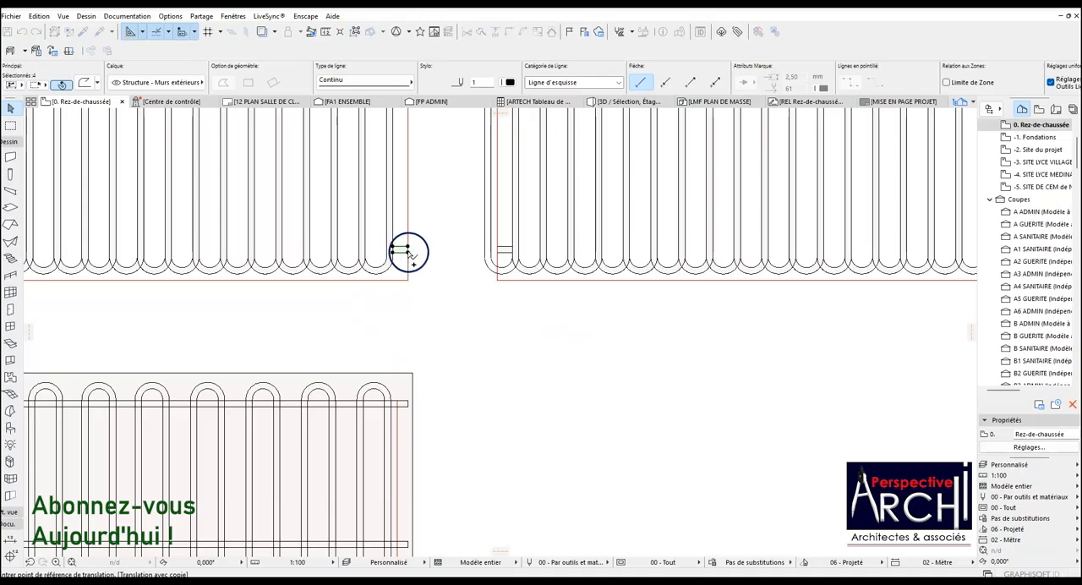
{"action": "left_click", "coordinate": [409, 252]}
{"action": "scroll", "coordinate": [435, 225], "scroll_direction": "down", "scroll_amount": 4}
{"action": "scroll", "coordinate": [422, 431], "scroll_direction": "up", "scroll_amount": 4}
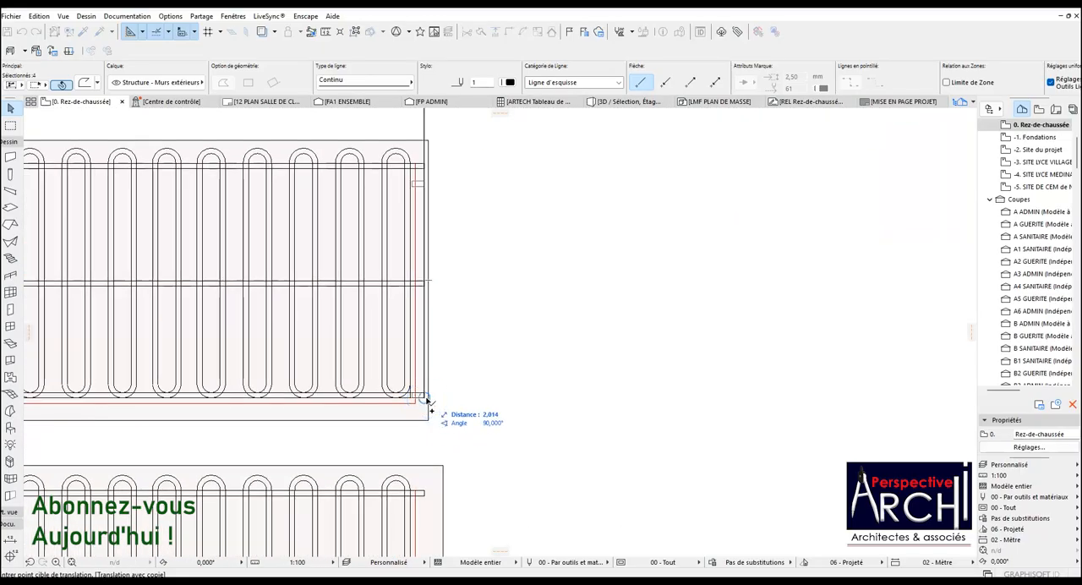
{"action": "left_click", "coordinate": [426, 395]}
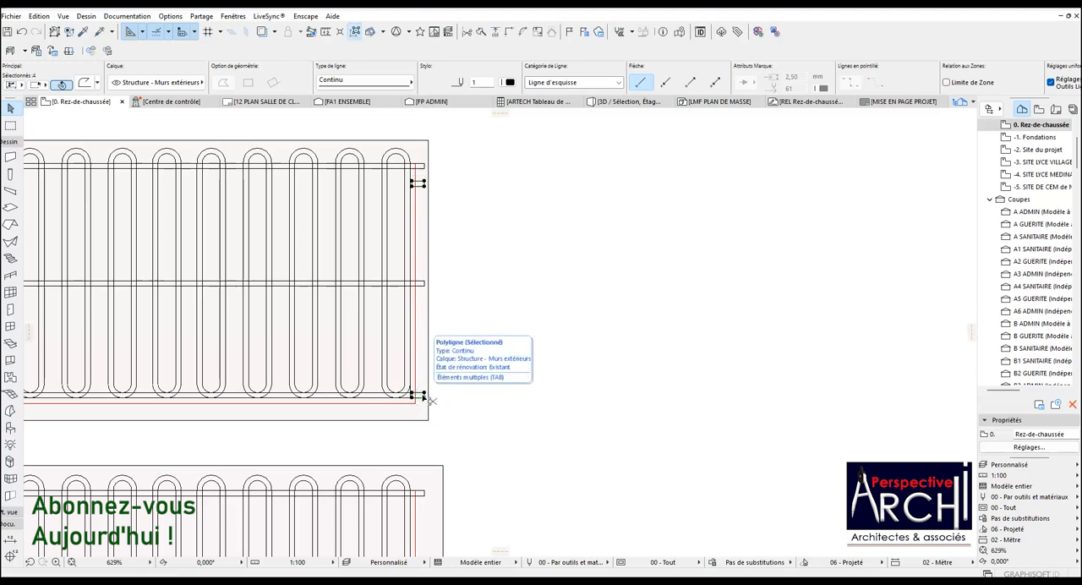
{"action": "scroll", "coordinate": [454, 152], "scroll_direction": "up", "scroll_amount": 3}
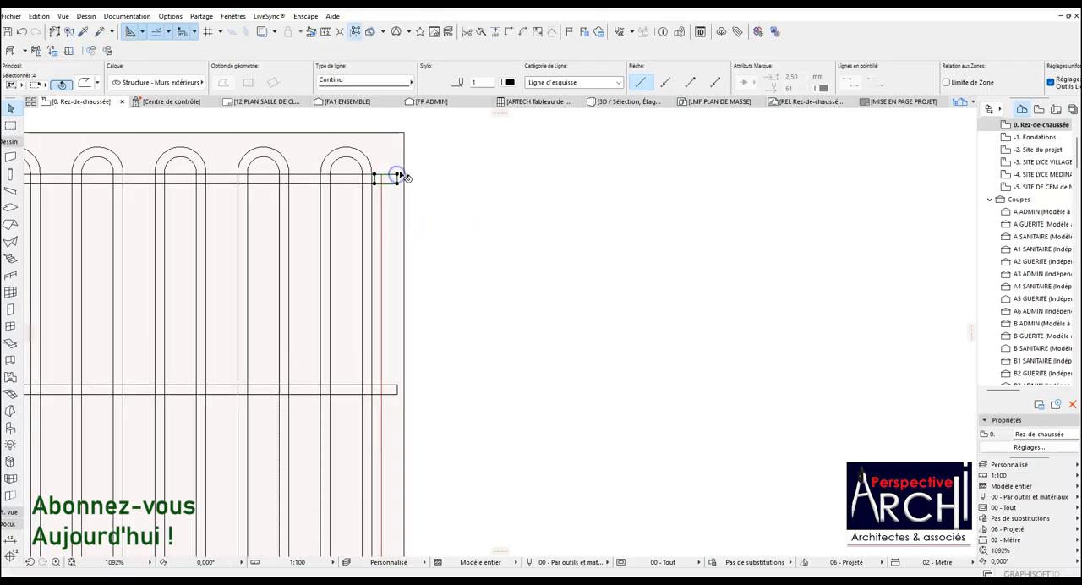
Extend the inner edges of the two right-hand end rectangles to meet the panel's outermost vertical bar.
{"action": "scroll", "coordinate": [397, 175], "scroll_direction": "down", "scroll_amount": 5}
{"action": "scroll", "coordinate": [398, 200], "scroll_direction": "up", "scroll_amount": 10}
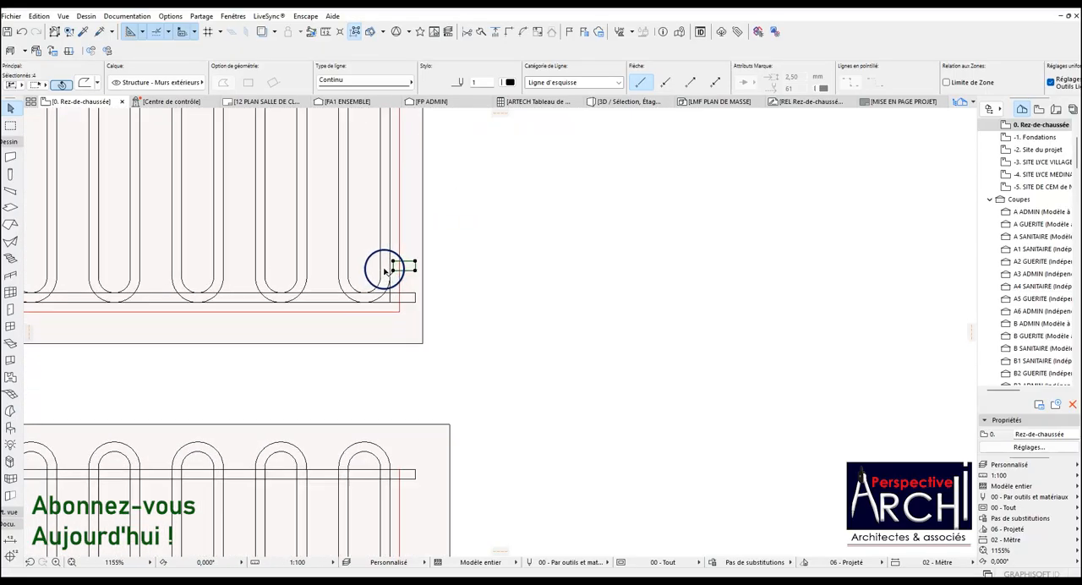
{"action": "left_click", "coordinate": [414, 253]}
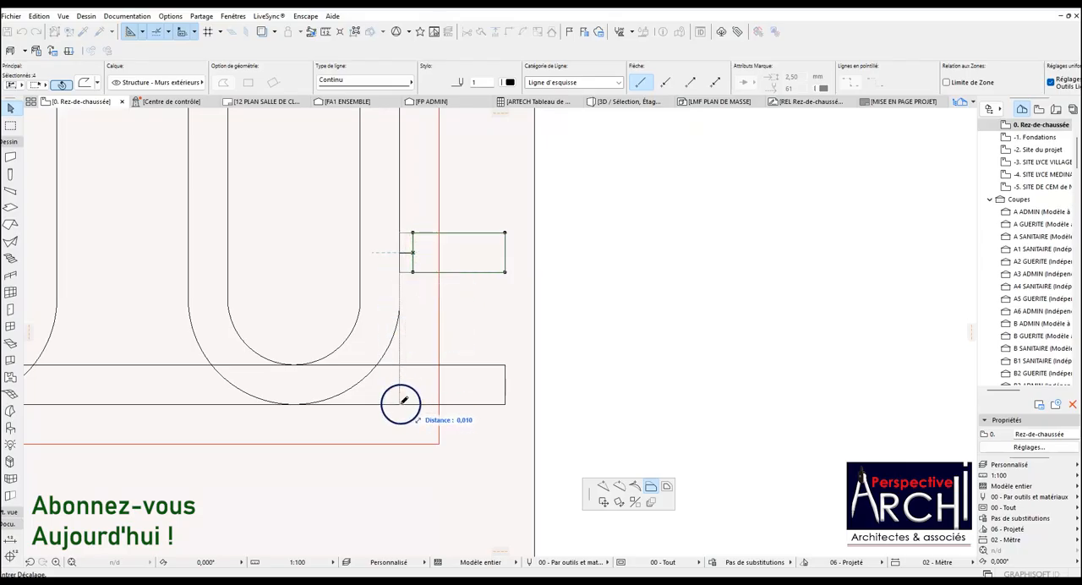
{"action": "scroll", "coordinate": [401, 403], "scroll_direction": "down", "scroll_amount": 7}
{"action": "scroll", "coordinate": [411, 195], "scroll_direction": "up", "scroll_amount": 3}
{"action": "scroll", "coordinate": [412, 197], "scroll_direction": "up", "scroll_amount": 2}
{"action": "left_click", "coordinate": [423, 218]}
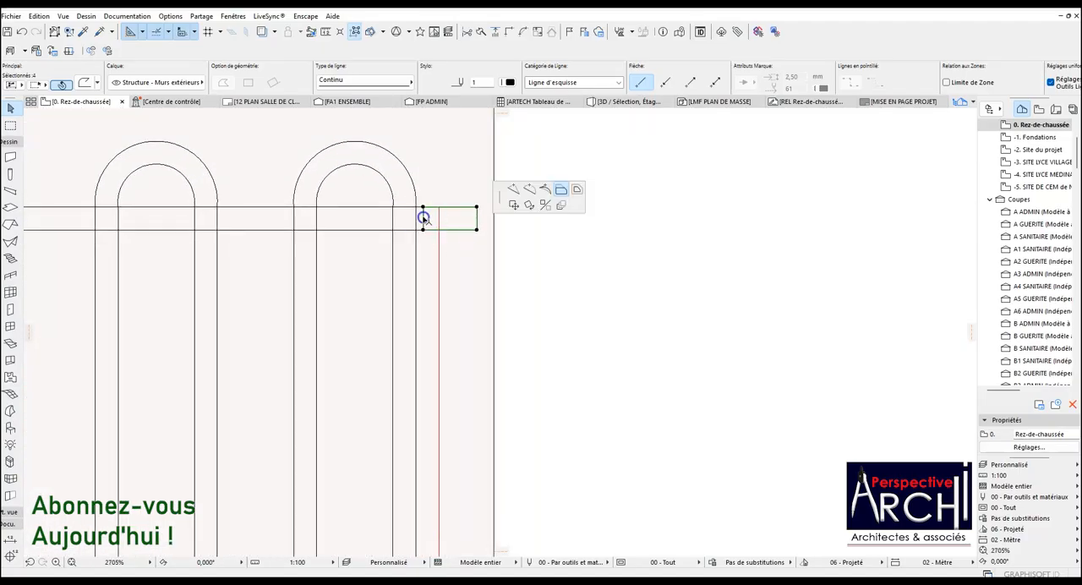
Extend the inner edges of the two left-hand end rectangles to meet the outer face of the first vertical bar.
{"action": "scroll", "coordinate": [420, 227], "scroll_direction": "down", "scroll_amount": 6}
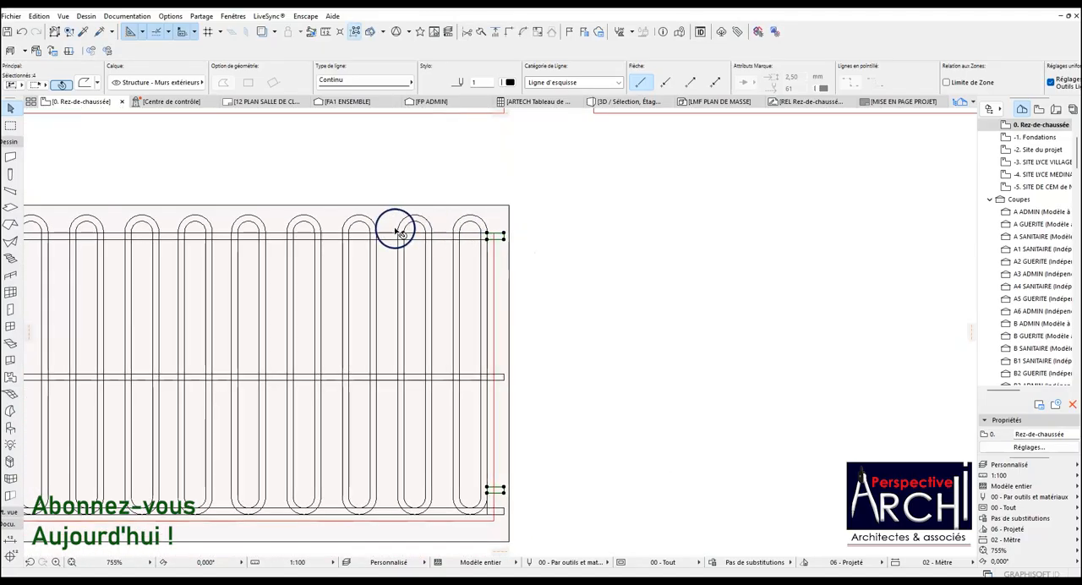
{"action": "scroll", "coordinate": [254, 238], "scroll_direction": "up", "scroll_amount": 2}
{"action": "scroll", "coordinate": [223, 247], "scroll_direction": "up", "scroll_amount": 5}
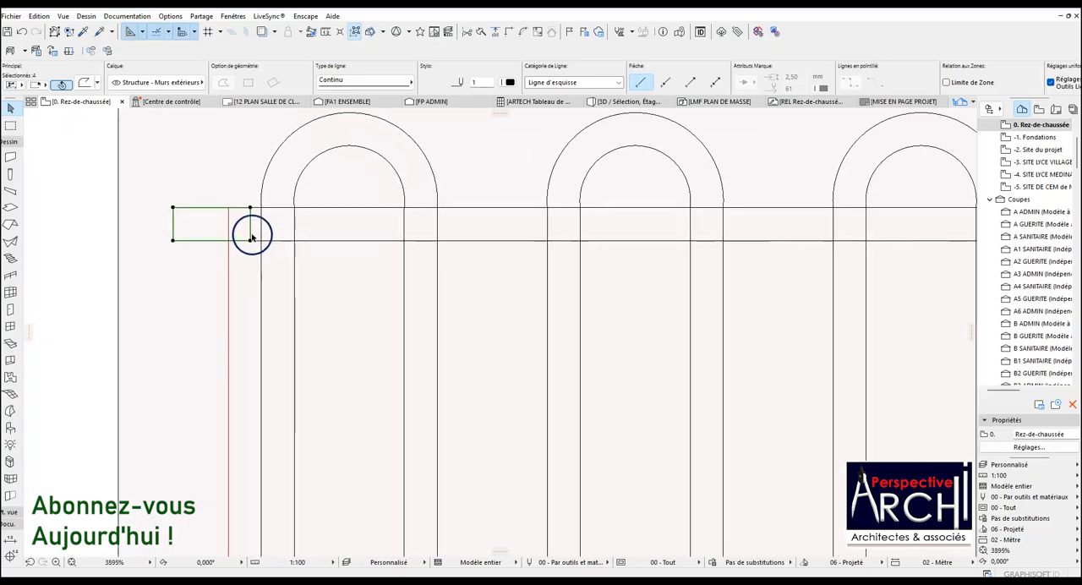
{"action": "left_click", "coordinate": [251, 233]}
{"action": "scroll", "coordinate": [321, 285], "scroll_direction": "down", "scroll_amount": 7}
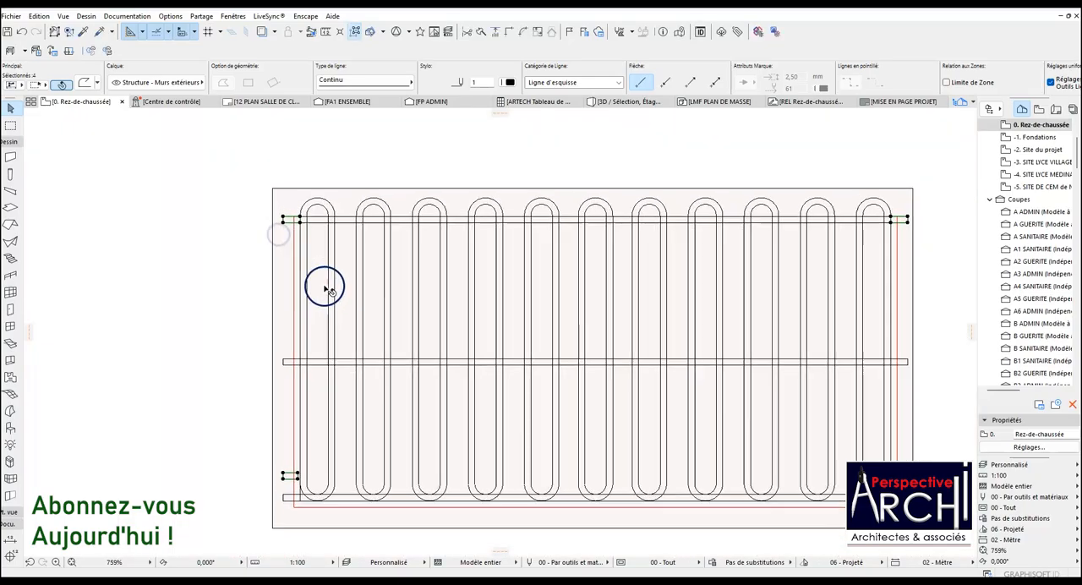
{"action": "scroll", "coordinate": [316, 398], "scroll_direction": "up", "scroll_amount": 6}
{"action": "left_click", "coordinate": [285, 314]}
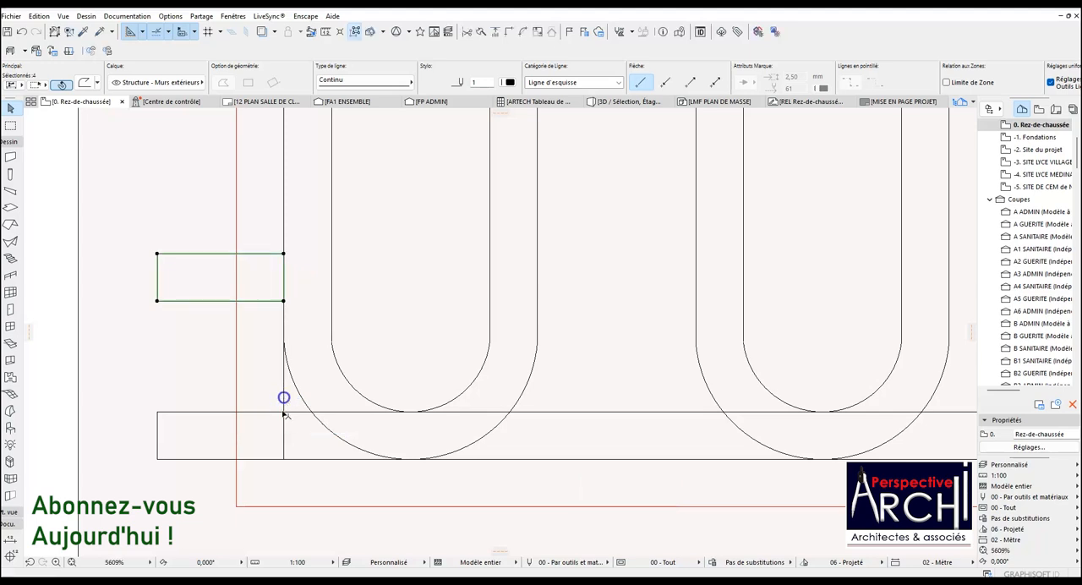
{"action": "scroll", "coordinate": [300, 291], "scroll_direction": "down", "scroll_amount": 2}
{"action": "scroll", "coordinate": [302, 290], "scroll_direction": "down", "scroll_amount": 5}
{"action": "key", "text": "Escape"}
Delete the full-length top and bottom rails of the second panel, keeping its middle rail and short end rectangles.
{"action": "scroll", "coordinate": [355, 299], "scroll_direction": "up", "scroll_amount": 5}
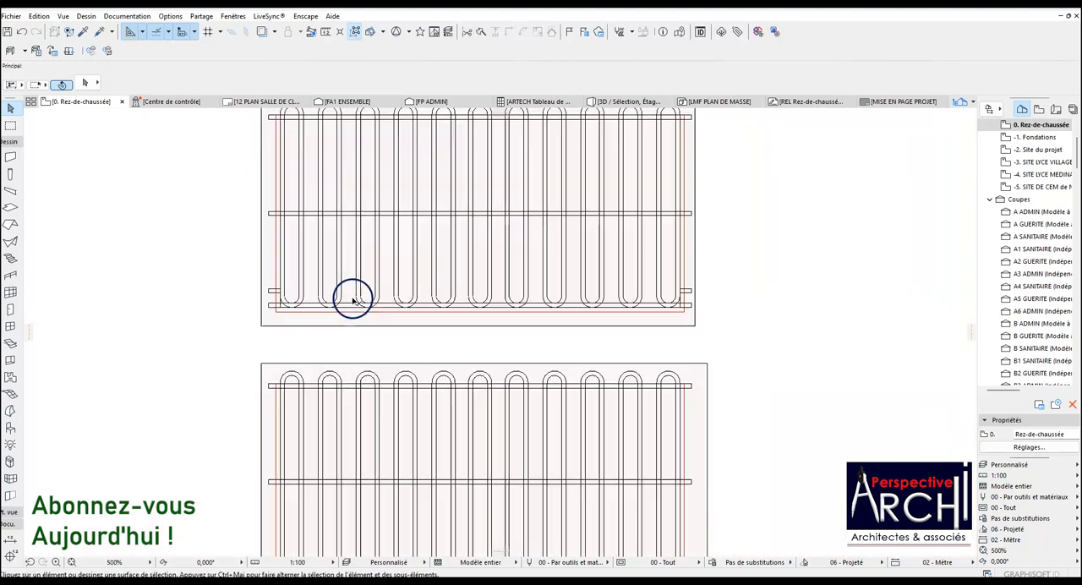
{"action": "left_click", "coordinate": [352, 306]}
{"action": "scroll", "coordinate": [345, 245], "scroll_direction": "down", "scroll_amount": 5}
{"action": "scroll", "coordinate": [345, 261], "scroll_direction": "up", "scroll_amount": 5}
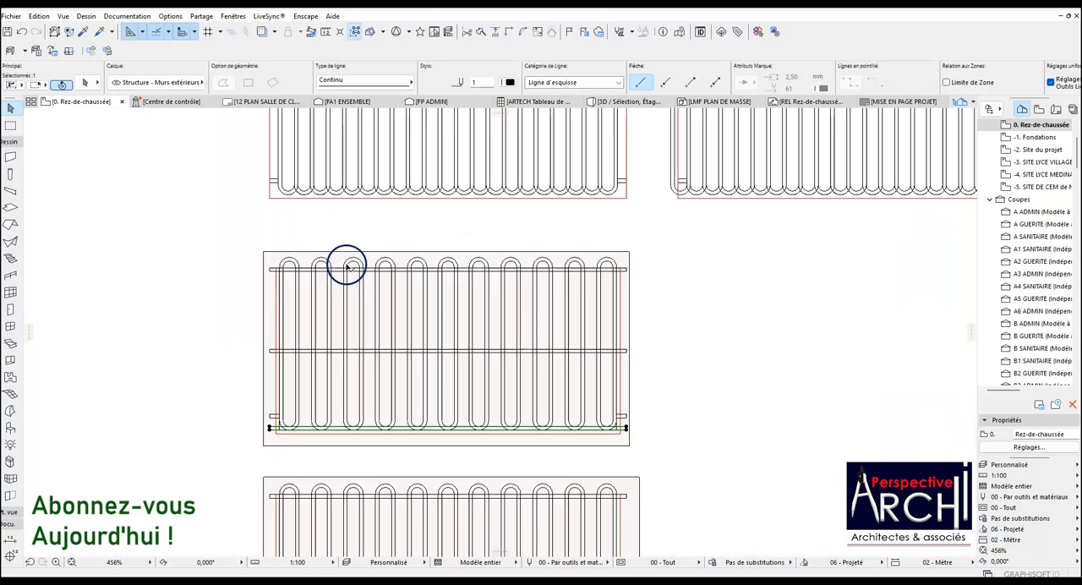
{"action": "left_click", "coordinate": [336, 273], "text": "shift"}
{"action": "scroll", "coordinate": [334, 275], "scroll_direction": "down", "scroll_amount": 1}
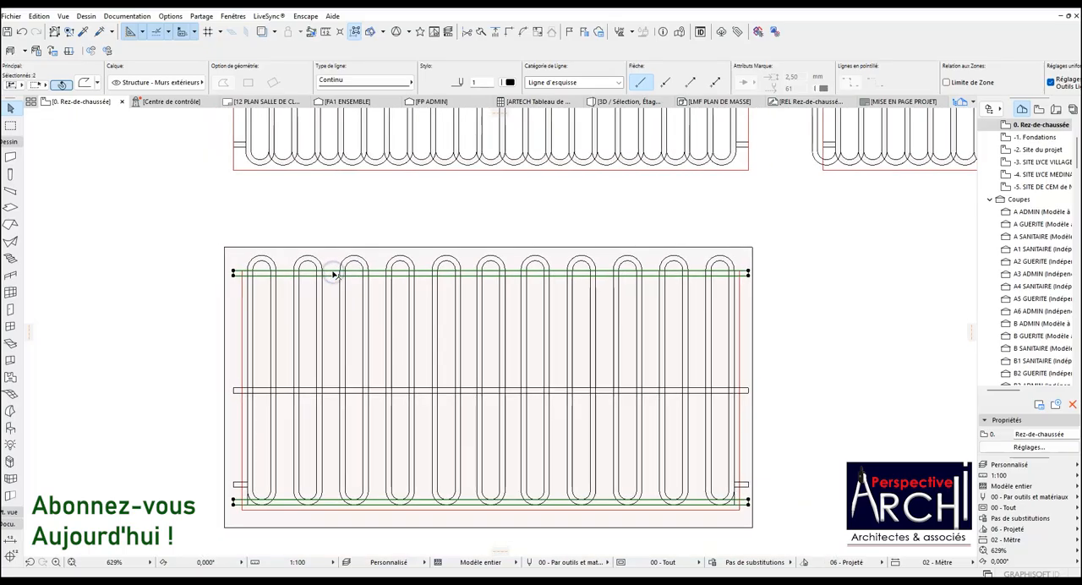
{"action": "key", "text": "Escape"}
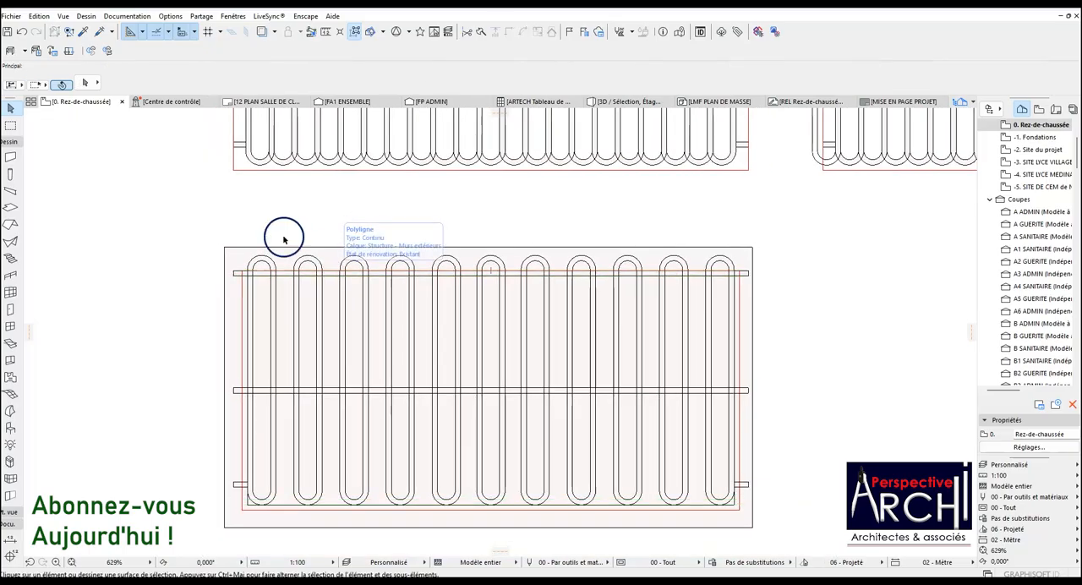
Offset the top edge of the second panel's red outline upward to the crest of the bar arcs.
{"action": "scroll", "coordinate": [287, 256], "scroll_direction": "up", "scroll_amount": 2}
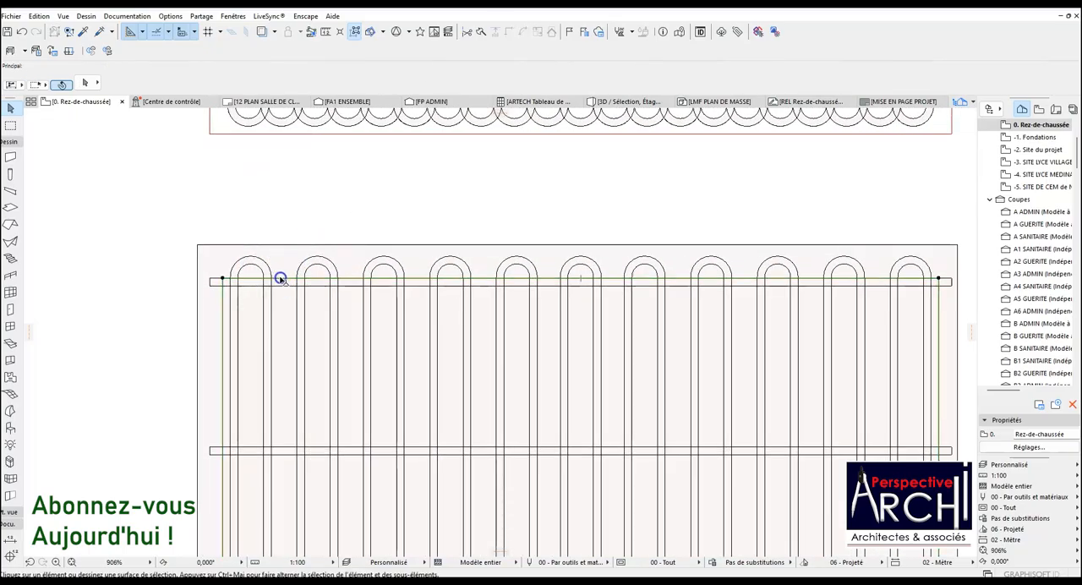
{"action": "left_click", "coordinate": [296, 279]}
{"action": "left_click", "coordinate": [355, 282]}
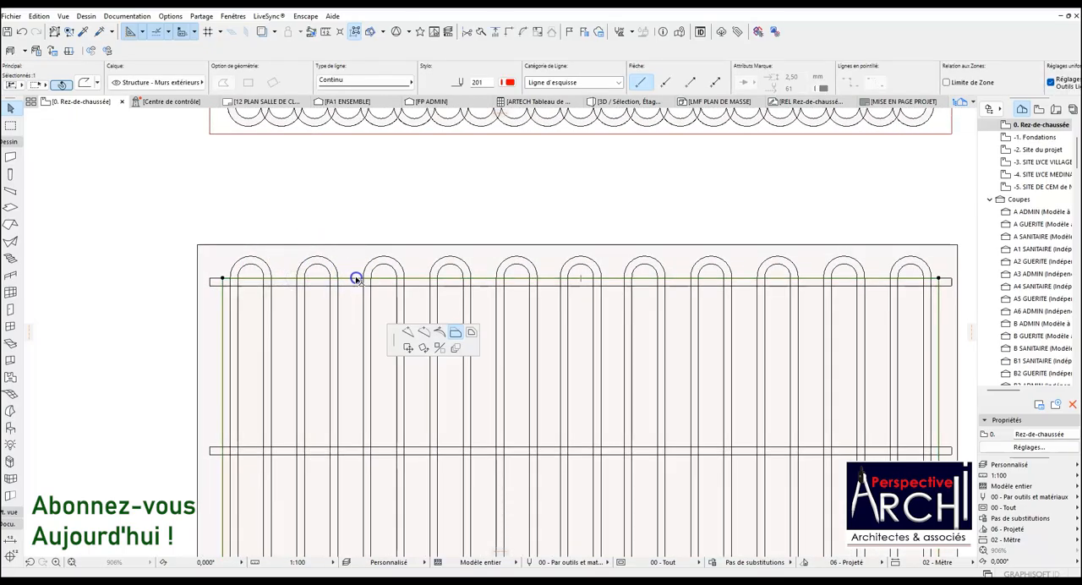
{"action": "left_click", "coordinate": [318, 255]}
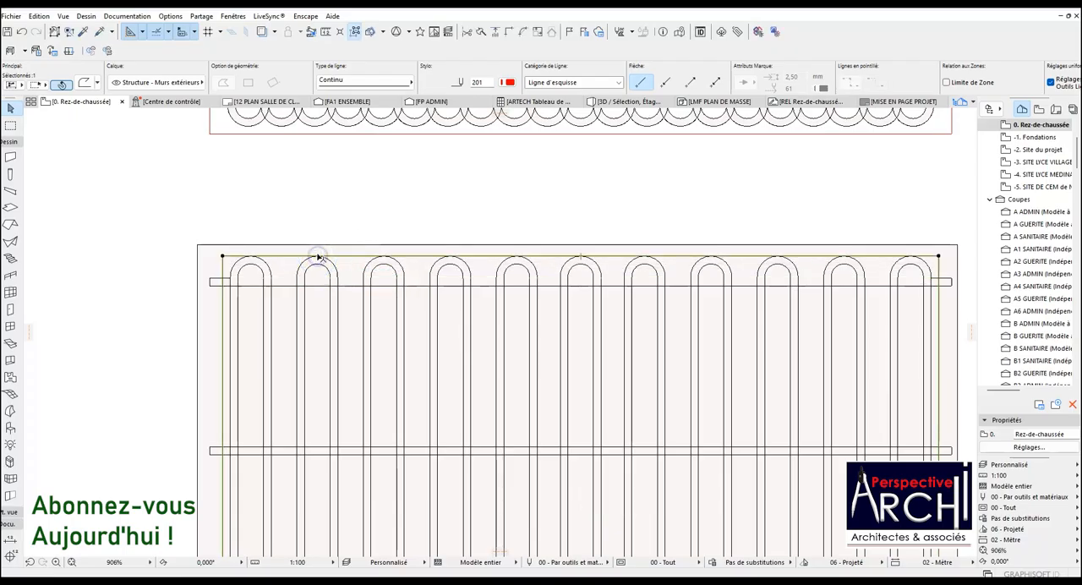
Select the black inner rectangular outline enclosing the vertical bars of the second panel.
{"action": "scroll", "coordinate": [318, 256], "scroll_direction": "up", "scroll_amount": 7}
{"action": "scroll", "coordinate": [362, 218], "scroll_direction": "down", "scroll_amount": 10}
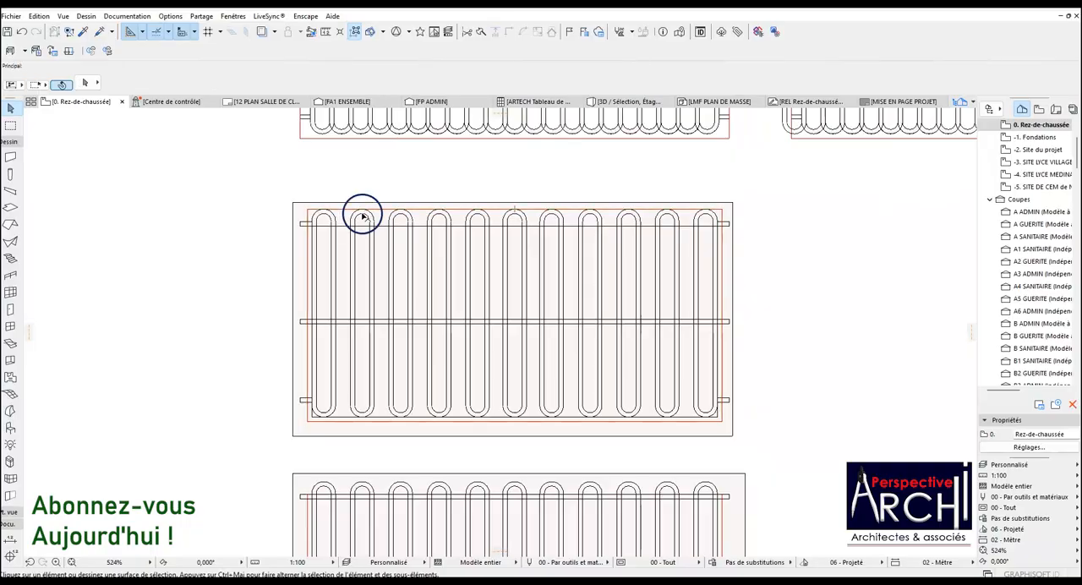
{"action": "left_click", "coordinate": [345, 226]}
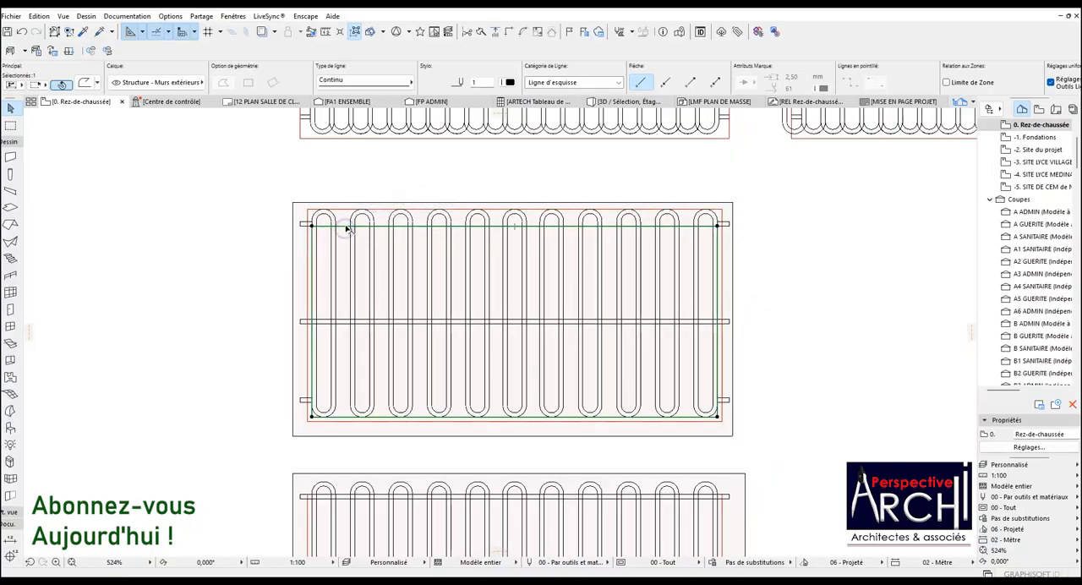
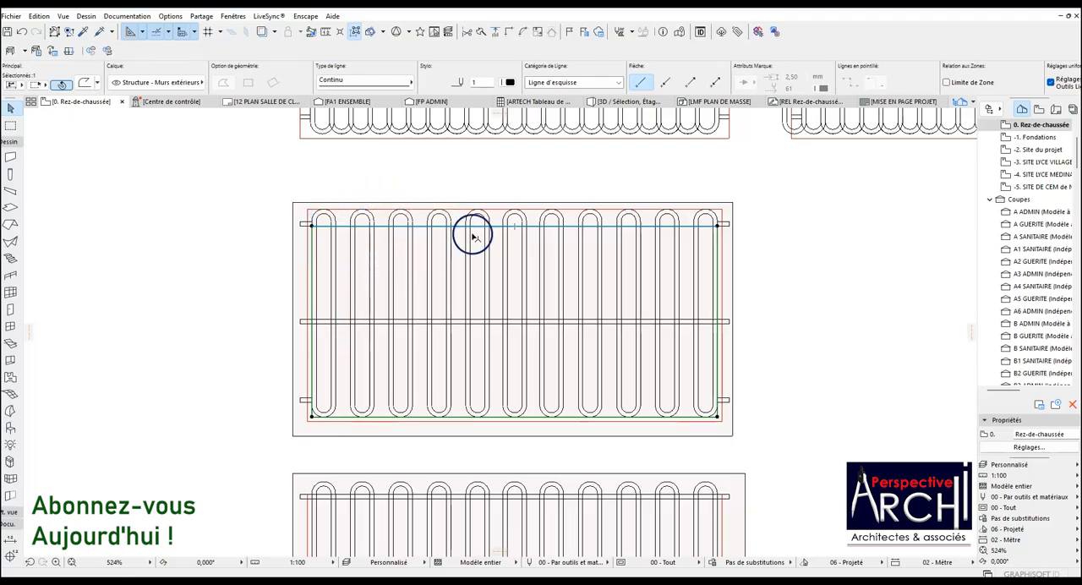
Offset the top edge of the second panel's black inner outline upward to the top edge of the red outline.
{"action": "scroll", "coordinate": [473, 237], "scroll_direction": "up", "scroll_amount": 3}
{"action": "left_click", "coordinate": [499, 226]}
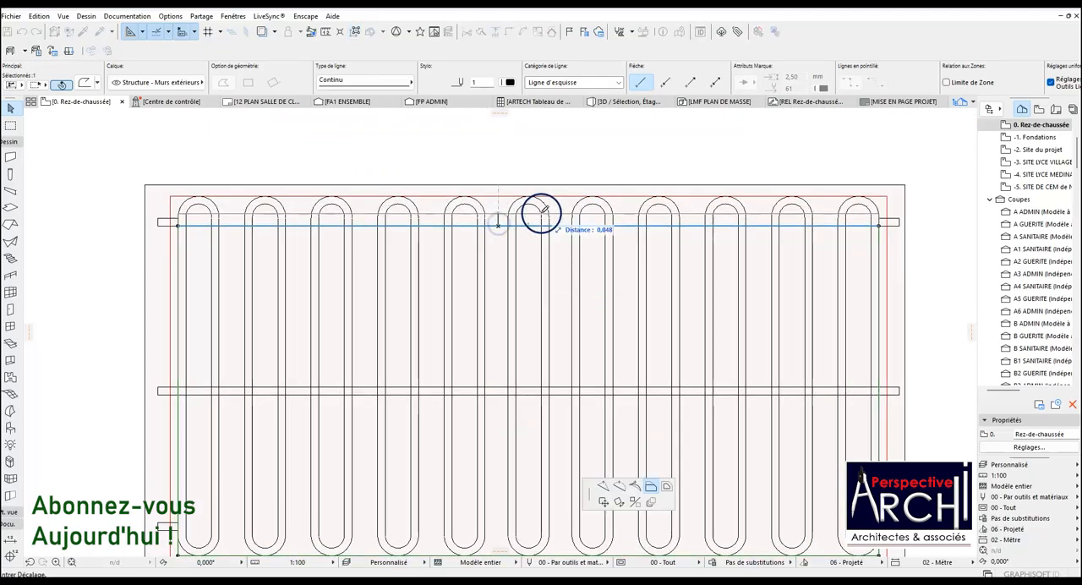
{"action": "left_click", "coordinate": [884, 194]}
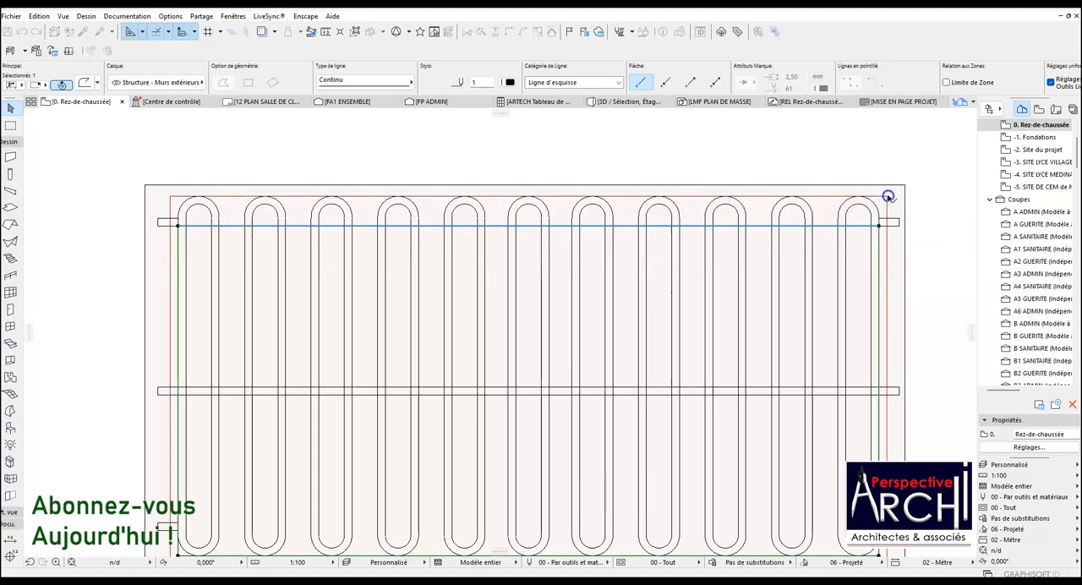
{"action": "scroll", "coordinate": [719, 214], "scroll_direction": "down", "scroll_amount": 3}
{"action": "key", "text": "Escape"}
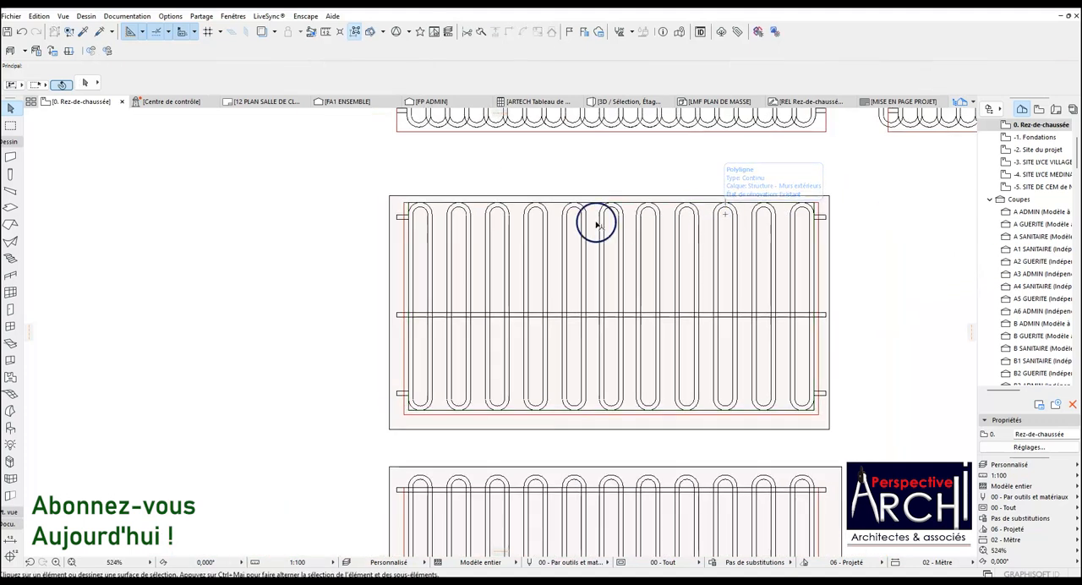
Try to cut the area between the bars above the middle rail out of the second panel's slab, then undo the cut.
{"action": "scroll", "coordinate": [413, 225], "scroll_direction": "up", "scroll_amount": 1}
{"action": "left_click", "coordinate": [388, 192]}
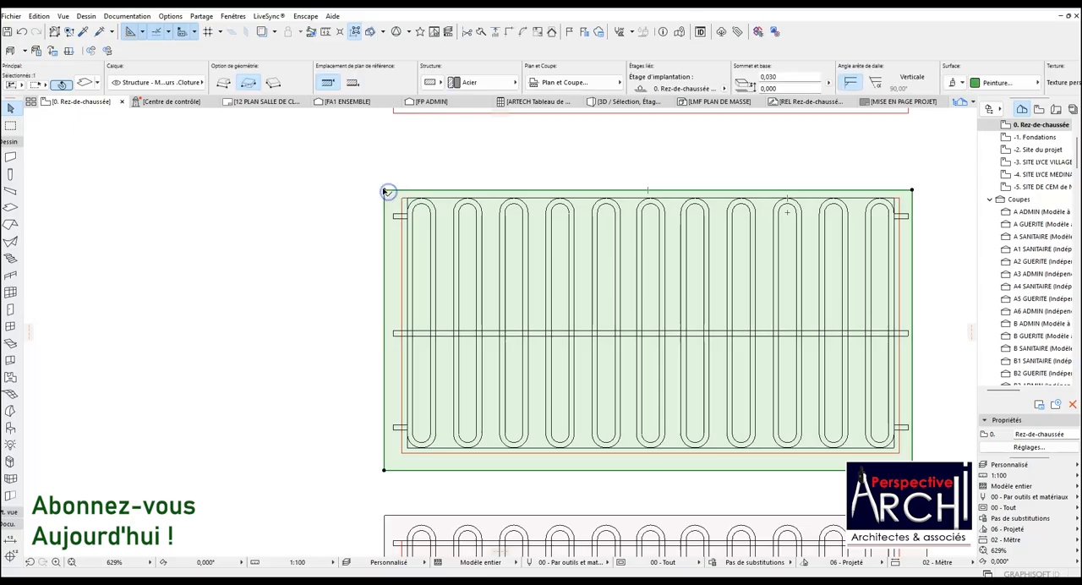
{"action": "left_click", "coordinate": [384, 190]}
{"action": "key", "text": "space"}
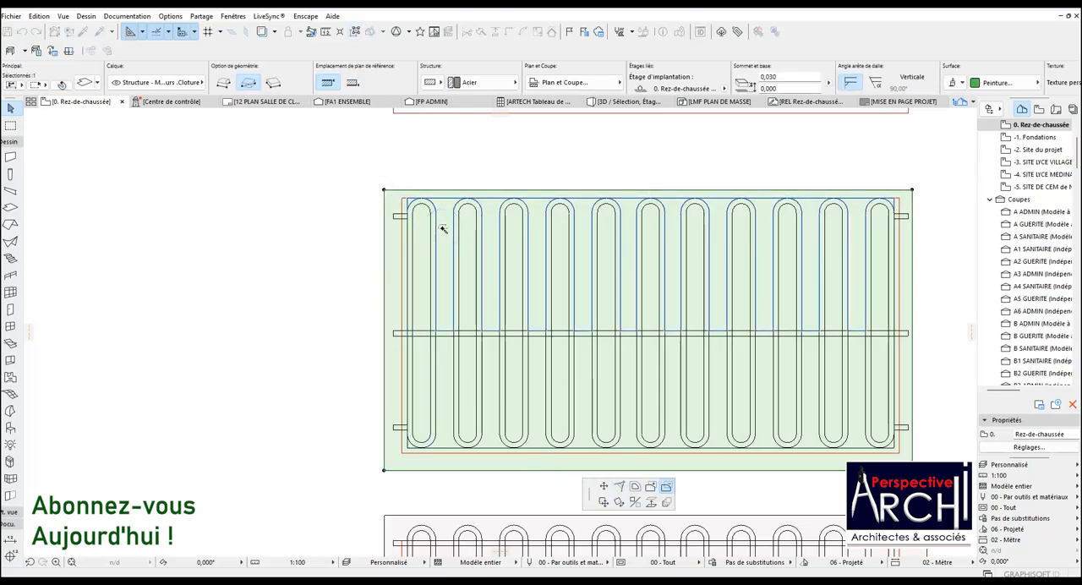
{"action": "left_click", "coordinate": [442, 228]}
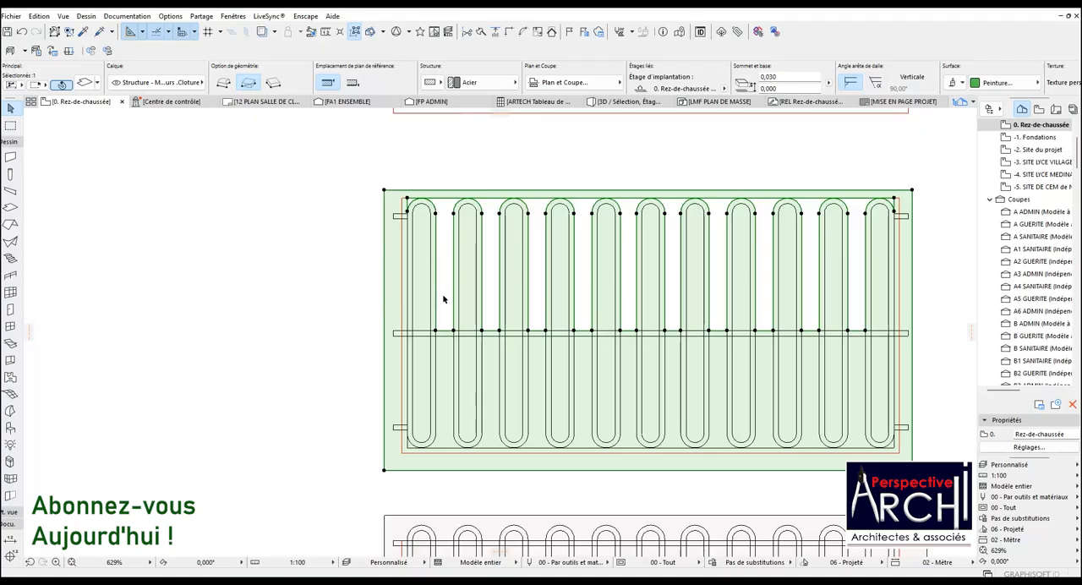
{"action": "key", "text": "ctrl+z"}
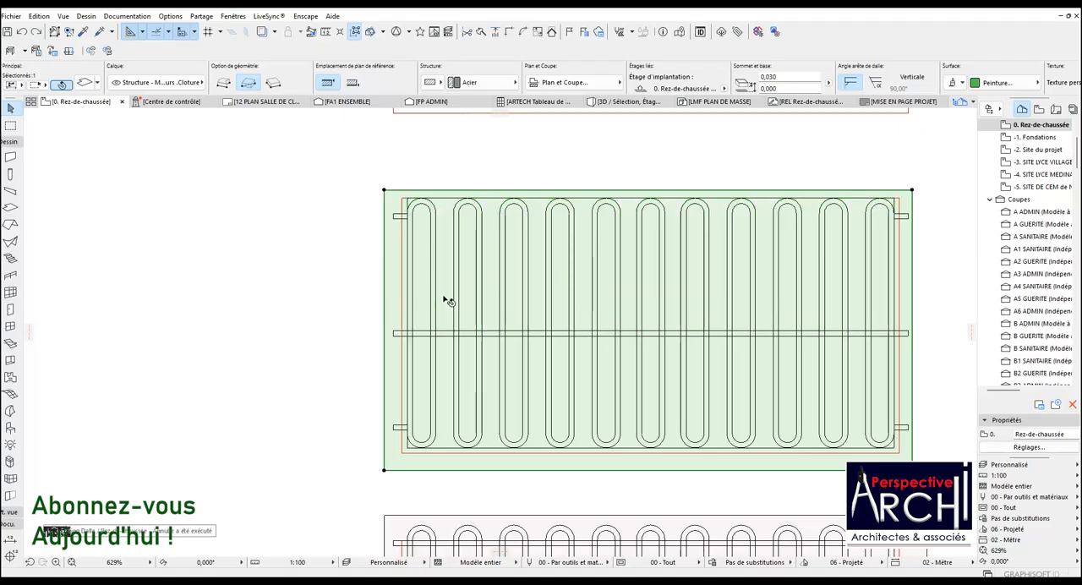
{"action": "key", "text": "Escape"}
Copy the second panel's middle rail up onto the two upper end rectangles.
{"action": "left_click", "coordinate": [427, 300]}
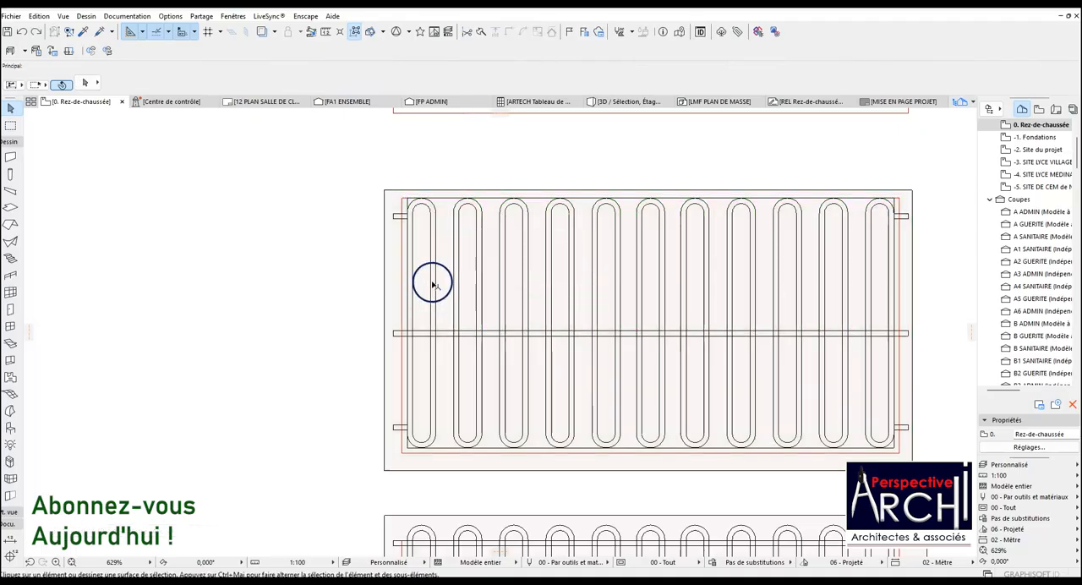
{"action": "left_click", "coordinate": [416, 330]}
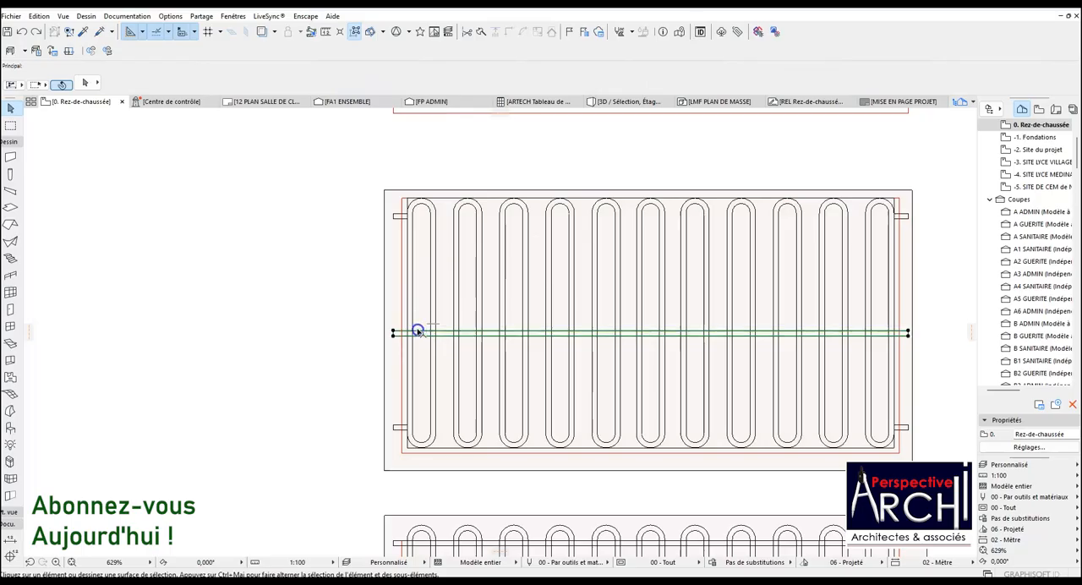
{"action": "key", "text": "ctrl+shift+d"}
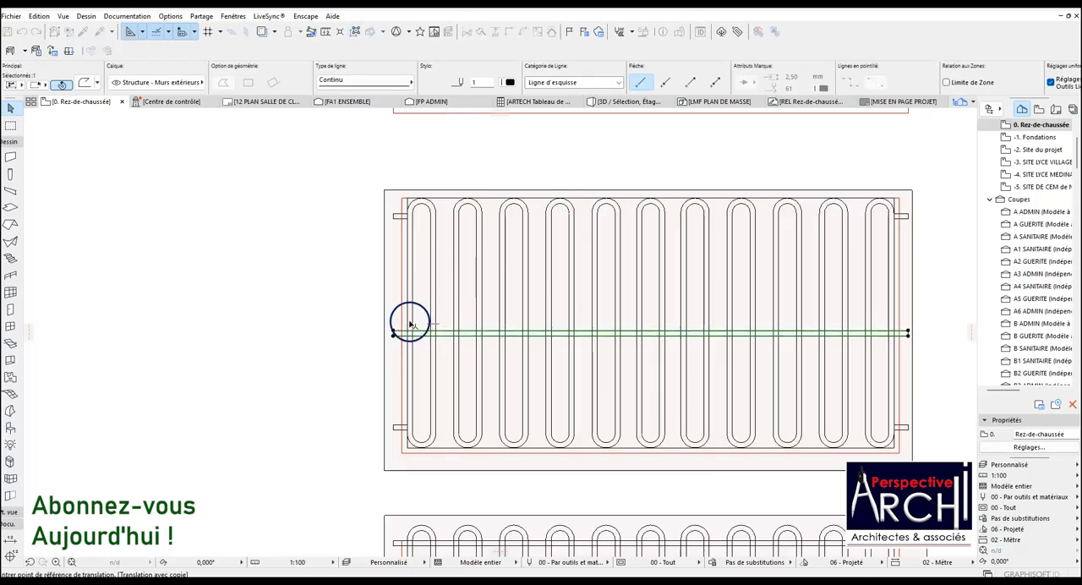
{"action": "left_click", "coordinate": [392, 332]}
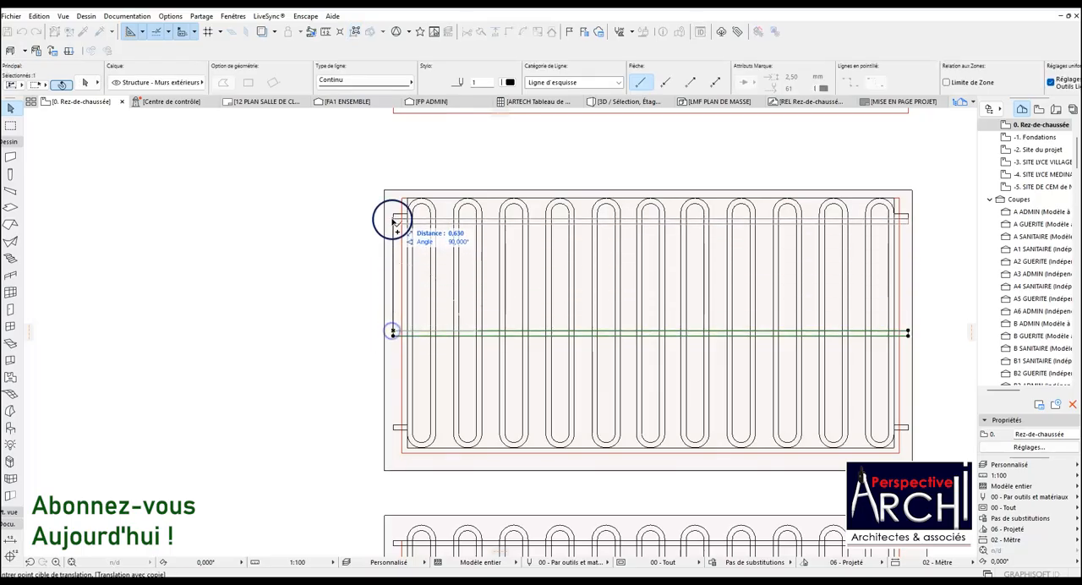
{"action": "left_click", "coordinate": [394, 216]}
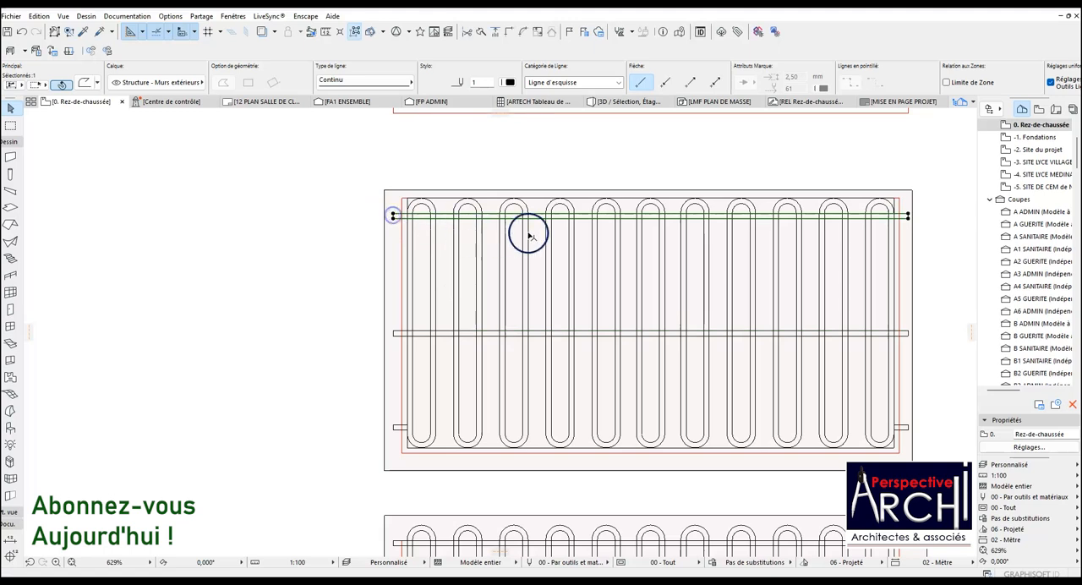
{"action": "key", "text": "Escape"}
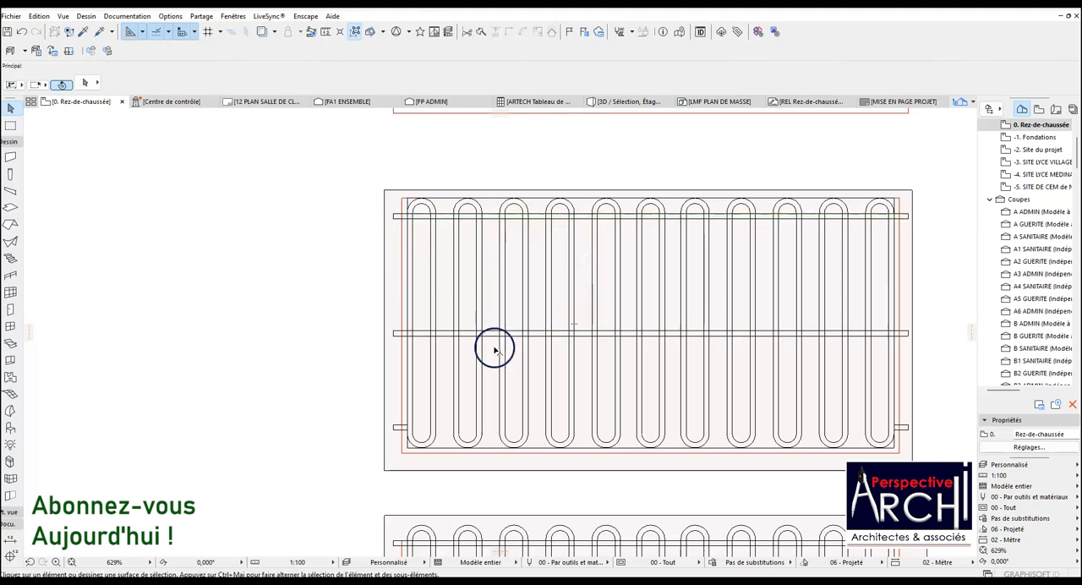
Move the original middle rail down onto the two lower end rectangles of the second panel.
{"action": "left_click", "coordinate": [442, 334]}
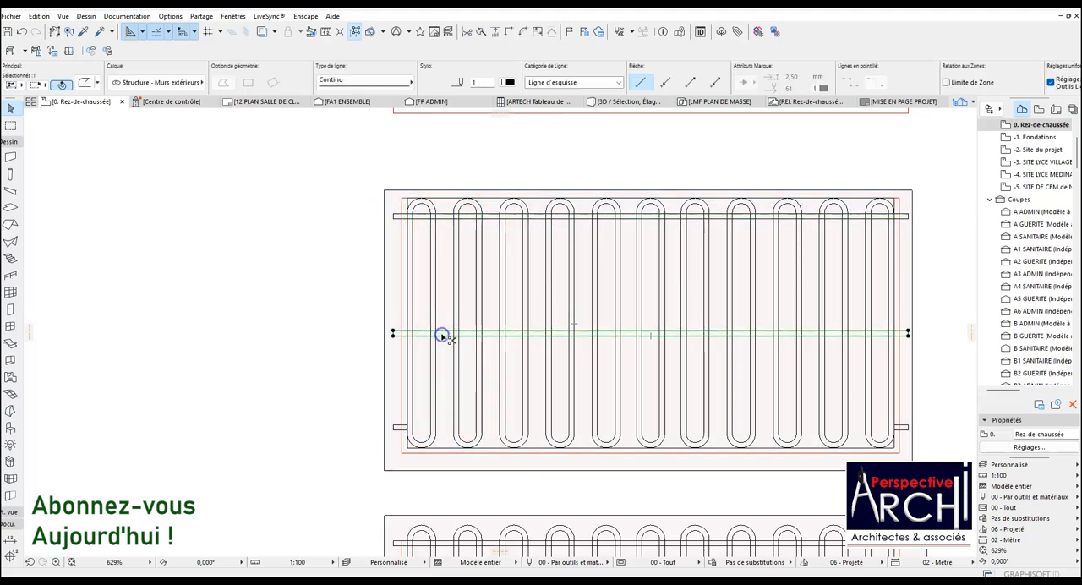
{"action": "key", "text": "ctrl+d"}
{"action": "scroll", "coordinate": [397, 333], "scroll_direction": "up", "scroll_amount": 2}
{"action": "left_click", "coordinate": [386, 332]}
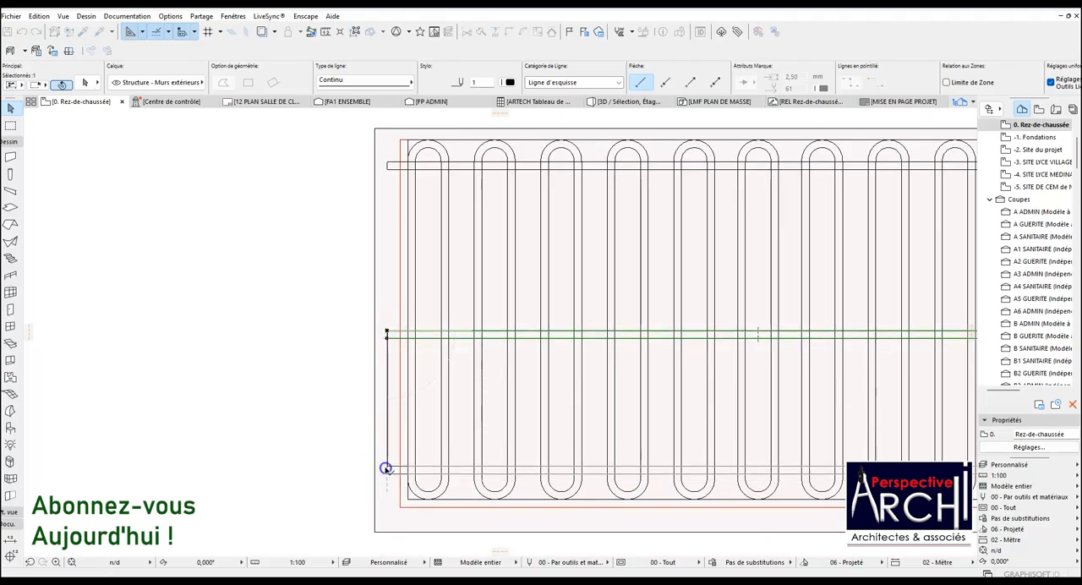
{"action": "left_click", "coordinate": [386, 467]}
{"action": "scroll", "coordinate": [387, 397], "scroll_direction": "down", "scroll_amount": 3}
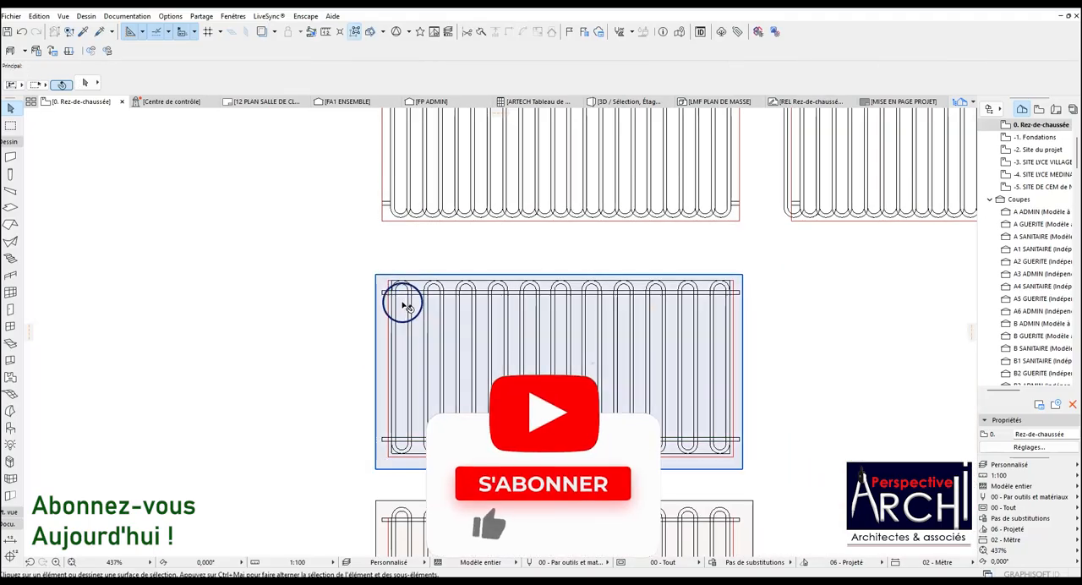
Cut the area above the top rail, around the bar arcs and within the inner outline, out of the second panel's slab.
{"action": "left_click", "coordinate": [404, 306]}
{"action": "left_click", "coordinate": [376, 276]}
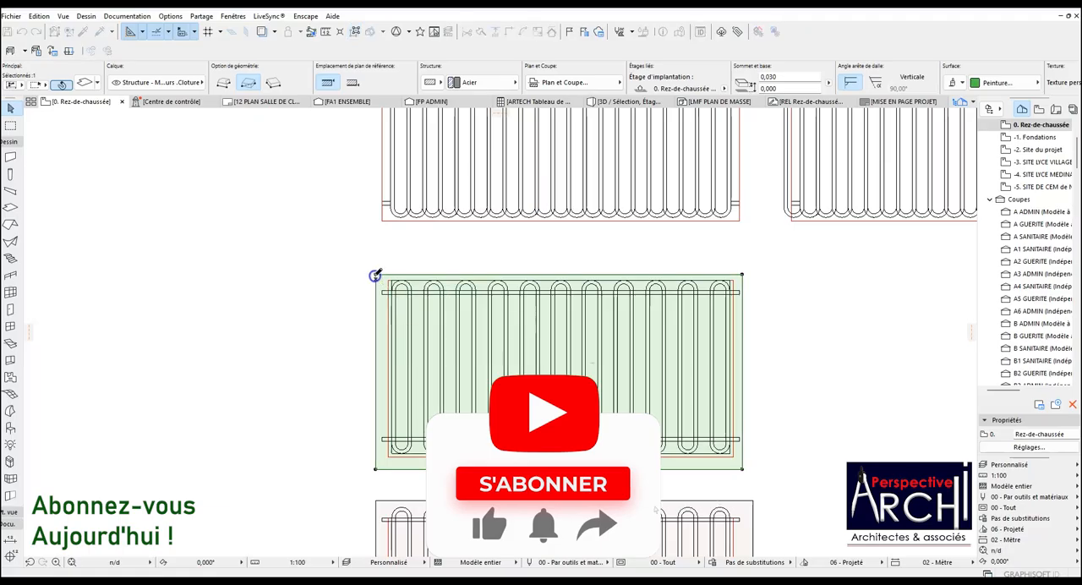
{"action": "scroll", "coordinate": [413, 328], "scroll_direction": "up", "scroll_amount": 1}
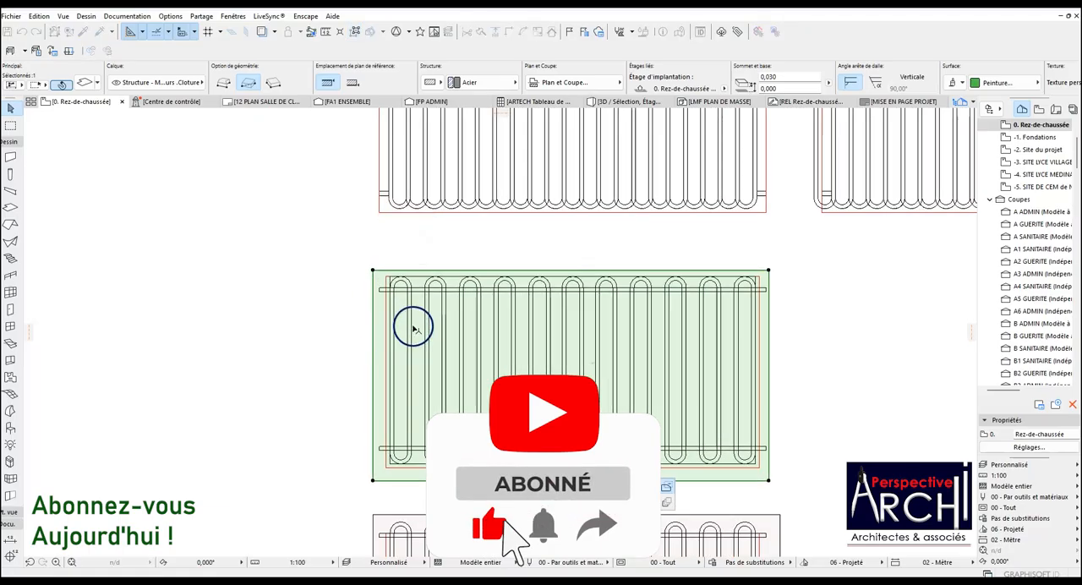
{"action": "scroll", "coordinate": [413, 328], "scroll_direction": "up", "scroll_amount": 2}
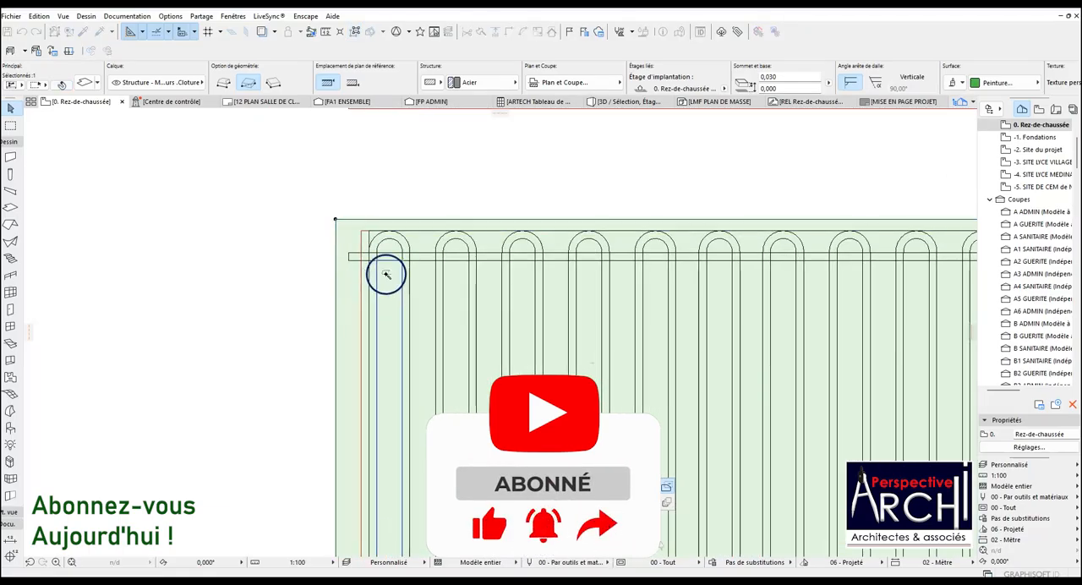
{"action": "scroll", "coordinate": [413, 259], "scroll_direction": "down", "scroll_amount": 1}
{"action": "scroll", "coordinate": [413, 259], "scroll_direction": "down", "scroll_amount": 2}
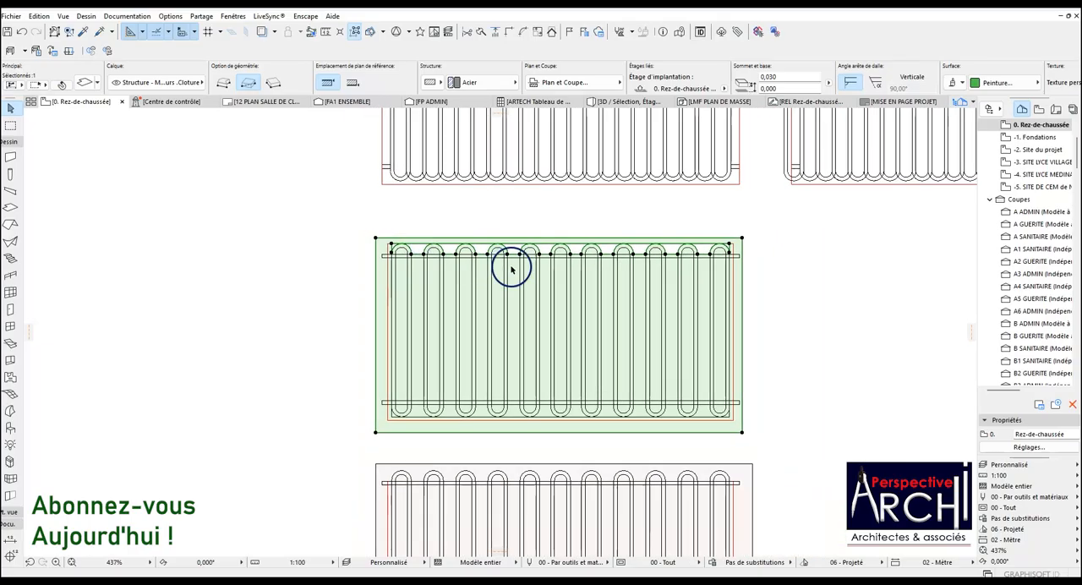
{"action": "scroll", "coordinate": [569, 413], "scroll_direction": "up", "scroll_amount": 2}
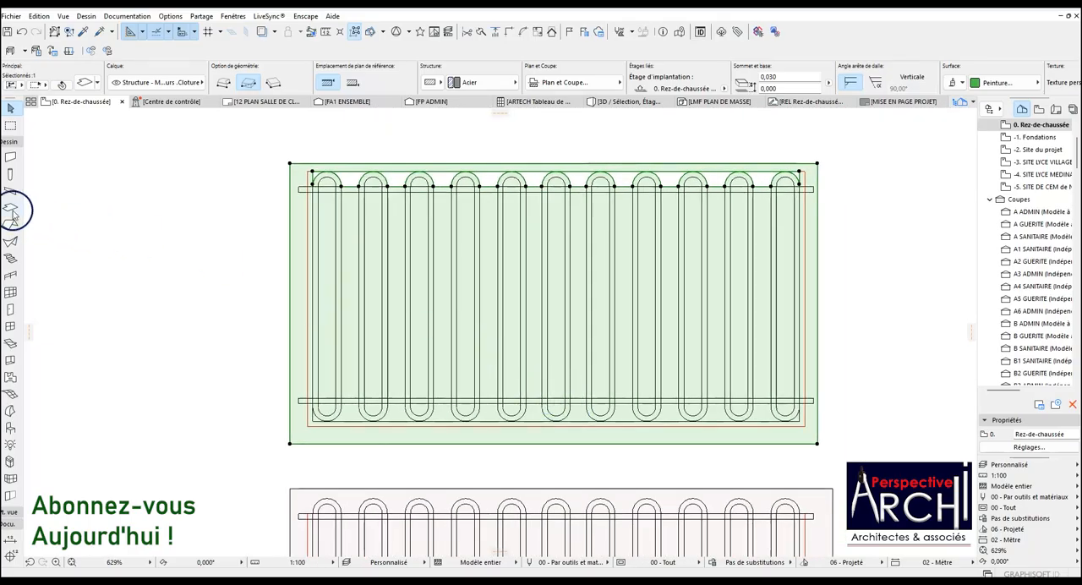
{"action": "left_click", "coordinate": [340, 185]}
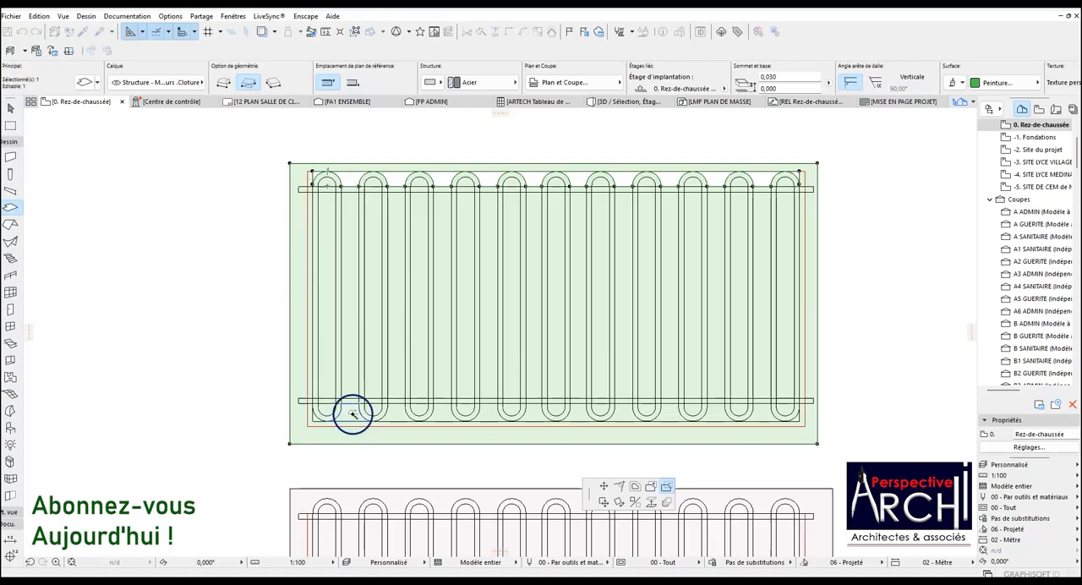
{"action": "scroll", "coordinate": [376, 418], "scroll_direction": "up", "scroll_amount": 2}
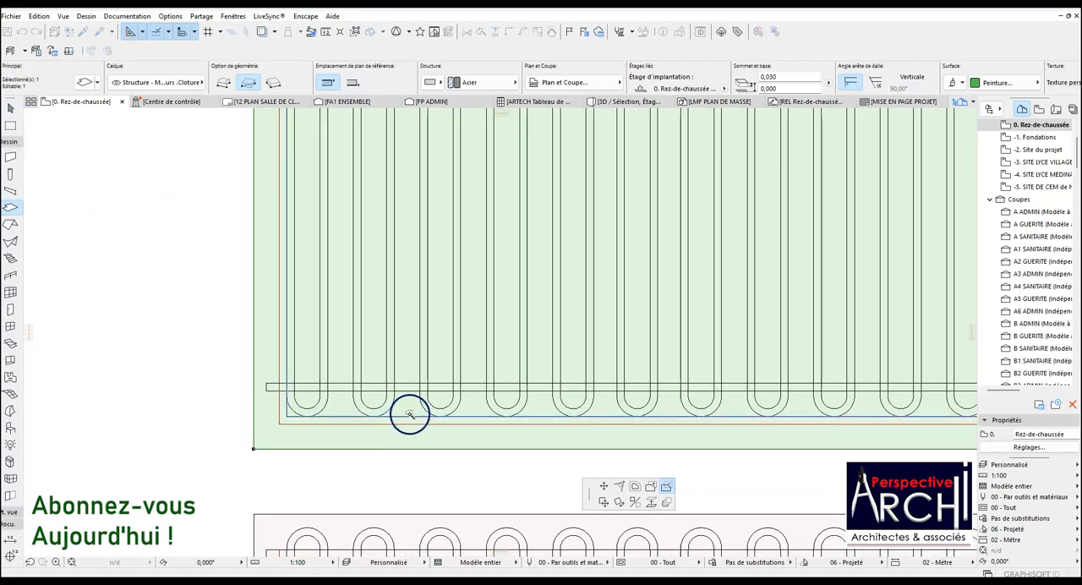
{"action": "scroll", "coordinate": [402, 415], "scroll_direction": "down", "scroll_amount": 3}
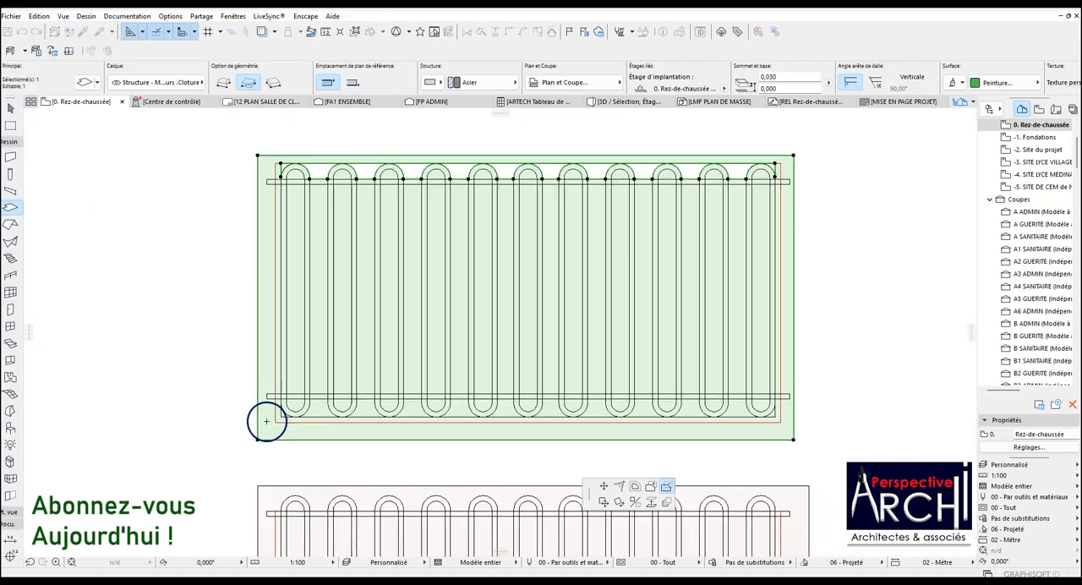
{"action": "scroll", "coordinate": [386, 427], "scroll_direction": "up", "scroll_amount": 1}
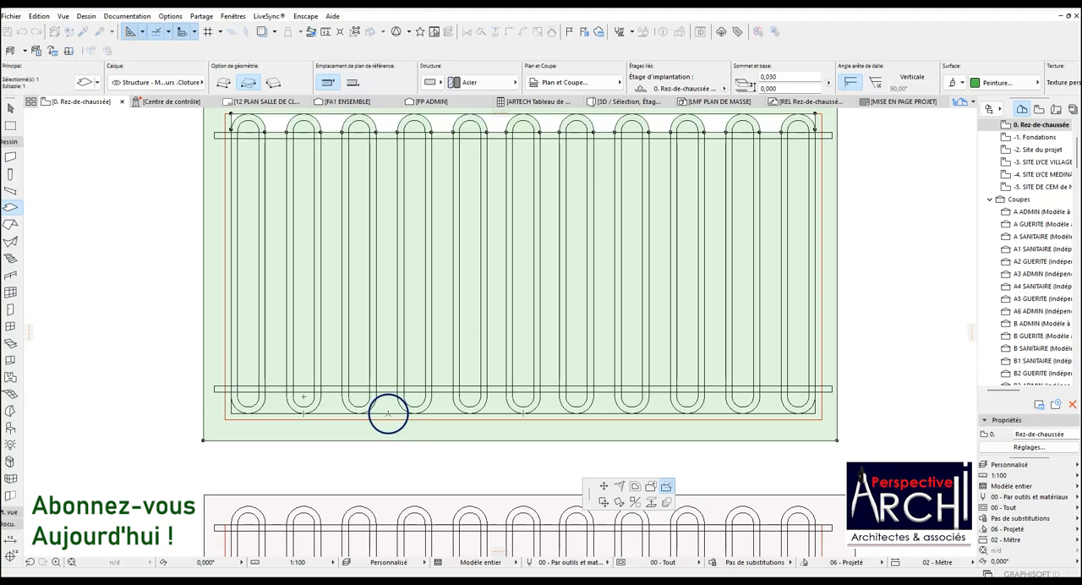
{"action": "scroll", "coordinate": [390, 424], "scroll_direction": "down", "scroll_amount": 1}
{"action": "scroll", "coordinate": [394, 429], "scroll_direction": "up", "scroll_amount": 2}
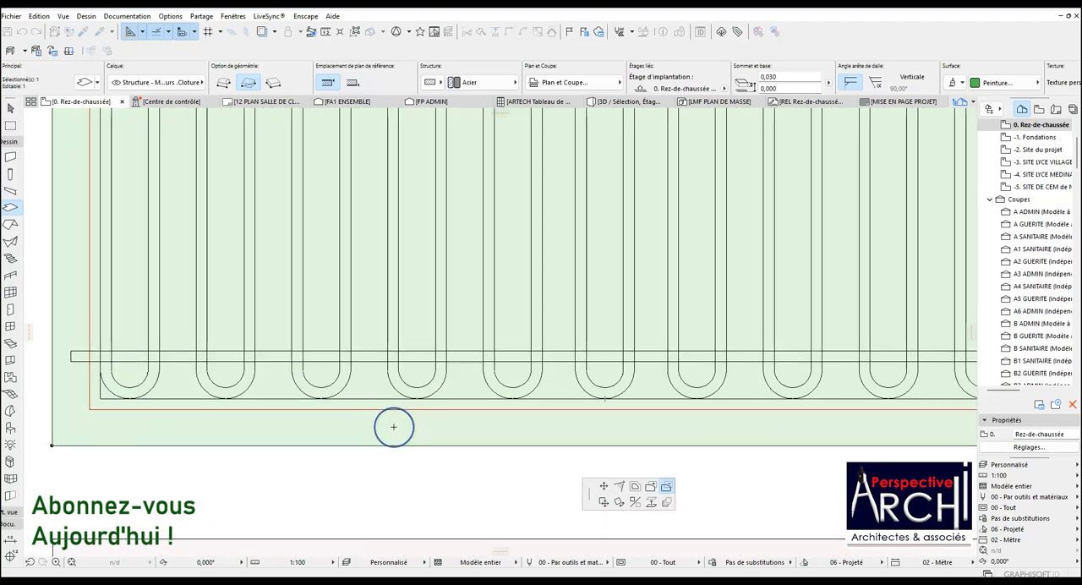
{"action": "scroll", "coordinate": [393, 427], "scroll_direction": "down", "scroll_amount": 1}
{"action": "scroll", "coordinate": [393, 427], "scroll_direction": "down", "scroll_amount": 2}
{"action": "scroll", "coordinate": [394, 427], "scroll_direction": "up", "scroll_amount": 1}
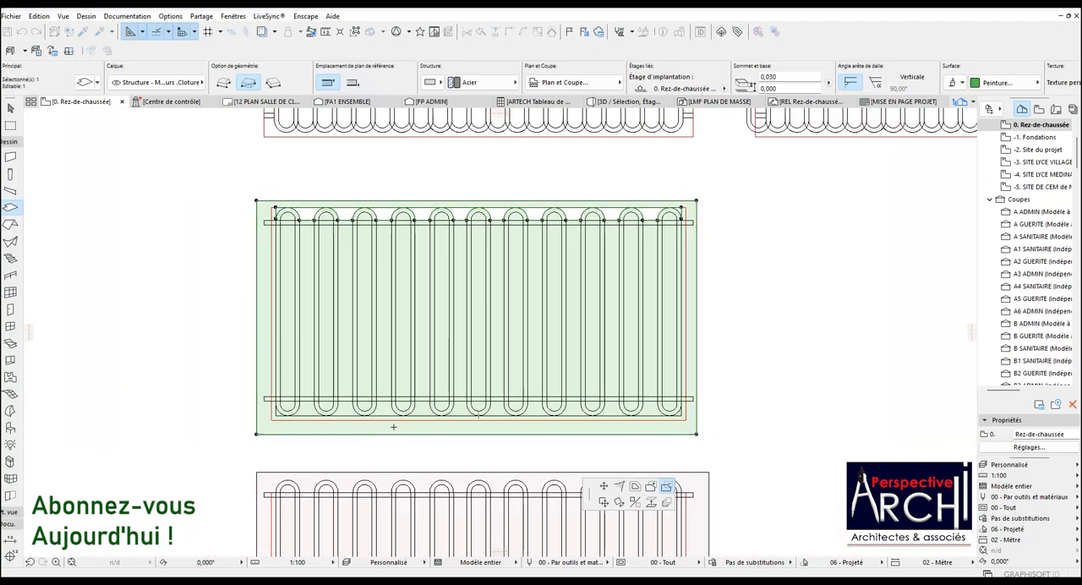
{"action": "scroll", "coordinate": [389, 421], "scroll_direction": "up", "scroll_amount": 1}
{"action": "scroll", "coordinate": [388, 419], "scroll_direction": "down", "scroll_amount": 1}
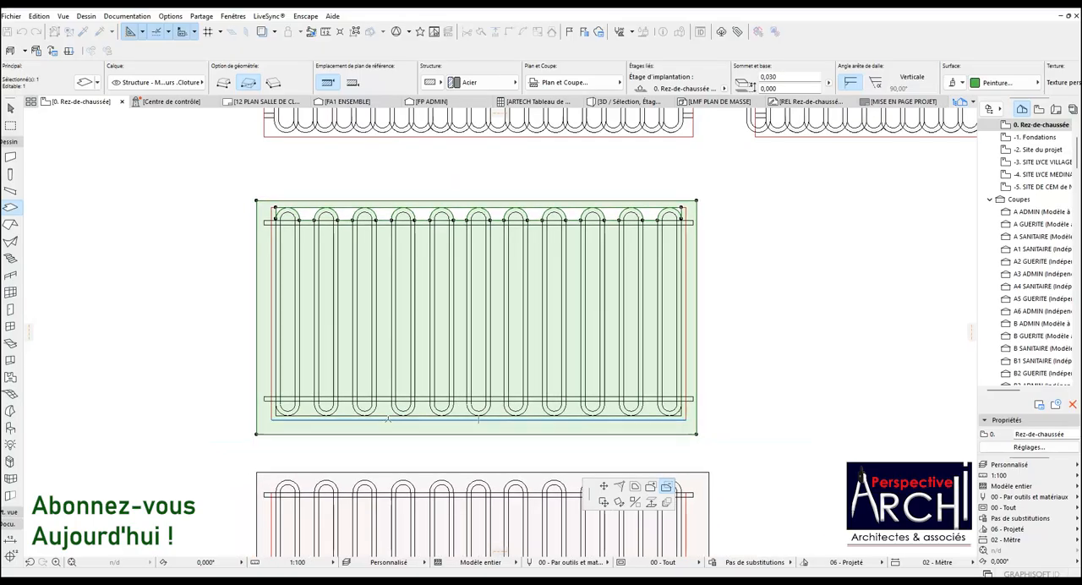
{"action": "scroll", "coordinate": [388, 418], "scroll_direction": "up", "scroll_amount": 3}
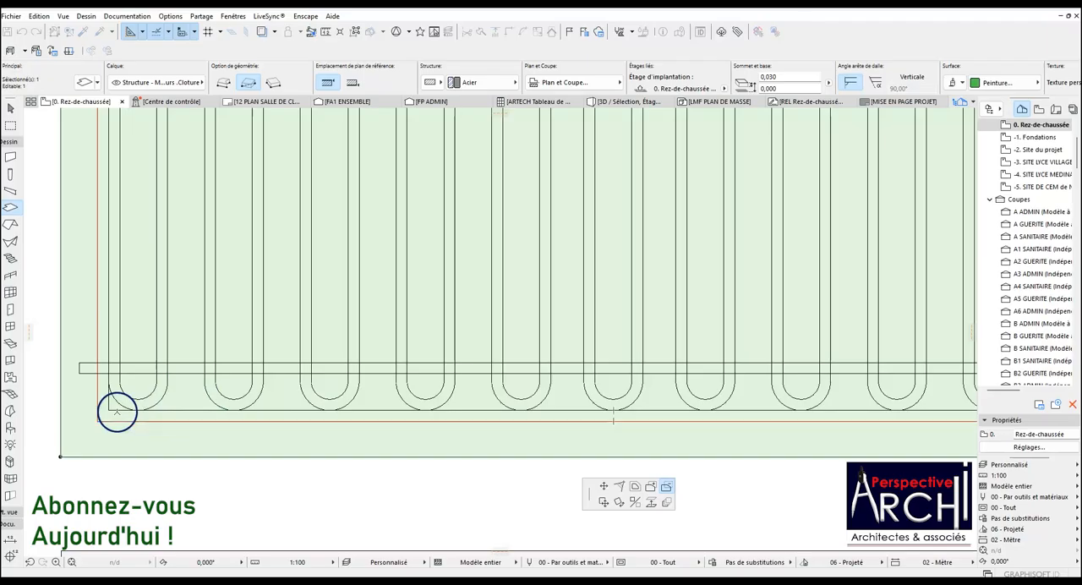
{"action": "left_click", "coordinate": [114, 412]}
{"action": "key", "text": "Escape"}
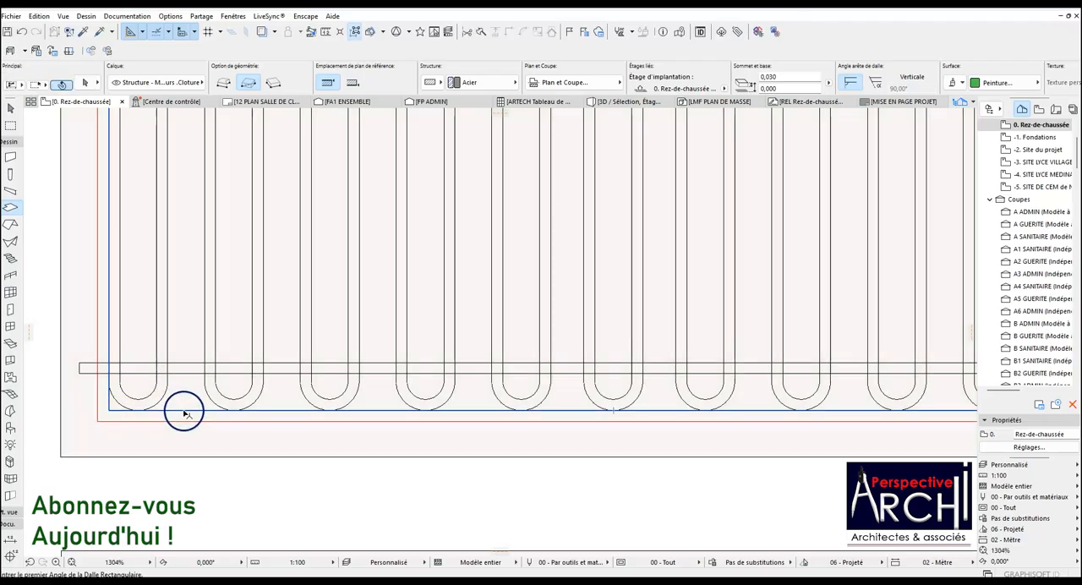
Offset the bottom edge of the black inner outline downward by 0.030 m to the bottom edge of the red outline.
{"action": "left_click", "coordinate": [184, 411], "text": "shift"}
{"action": "left_click", "coordinate": [183, 411]}
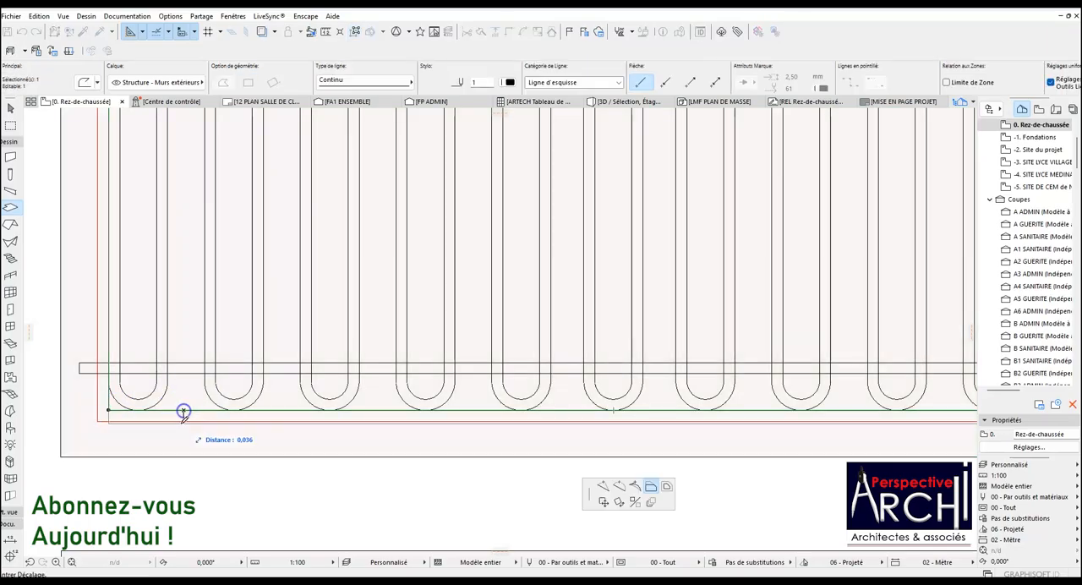
{"action": "left_click", "coordinate": [99, 421]}
{"action": "key", "text": "Escape"}
Cut the area below the bottom rail around the bar arcs and the narrow strip beside the last bar out of the slab.
{"action": "left_click", "coordinate": [62, 456], "text": "shift"}
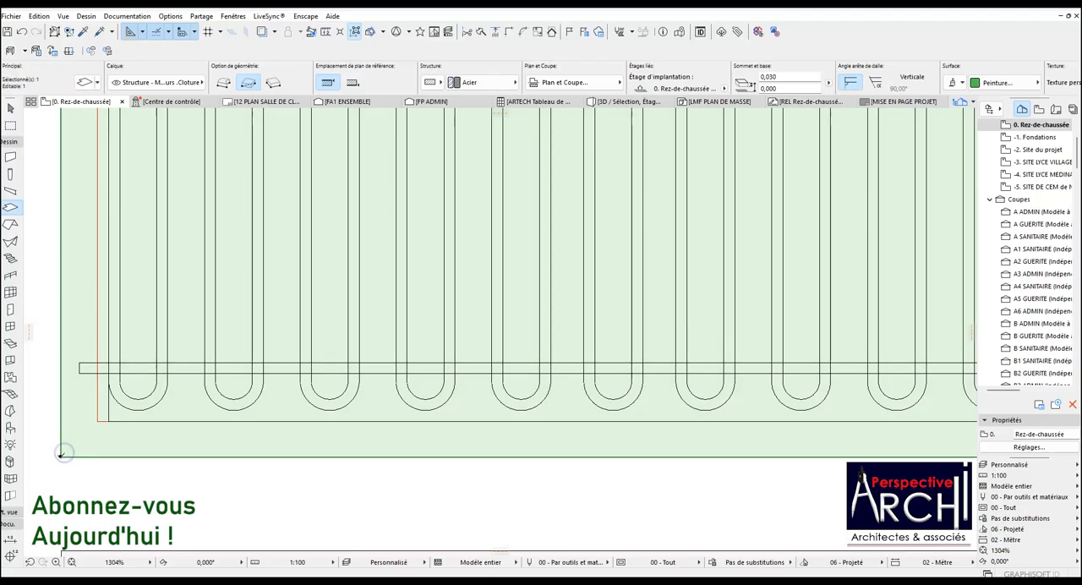
{"action": "left_click", "coordinate": [60, 458]}
{"action": "key", "text": "space"}
{"action": "left_click", "coordinate": [170, 409]}
{"action": "scroll", "coordinate": [198, 401], "scroll_direction": "down", "scroll_amount": 5}
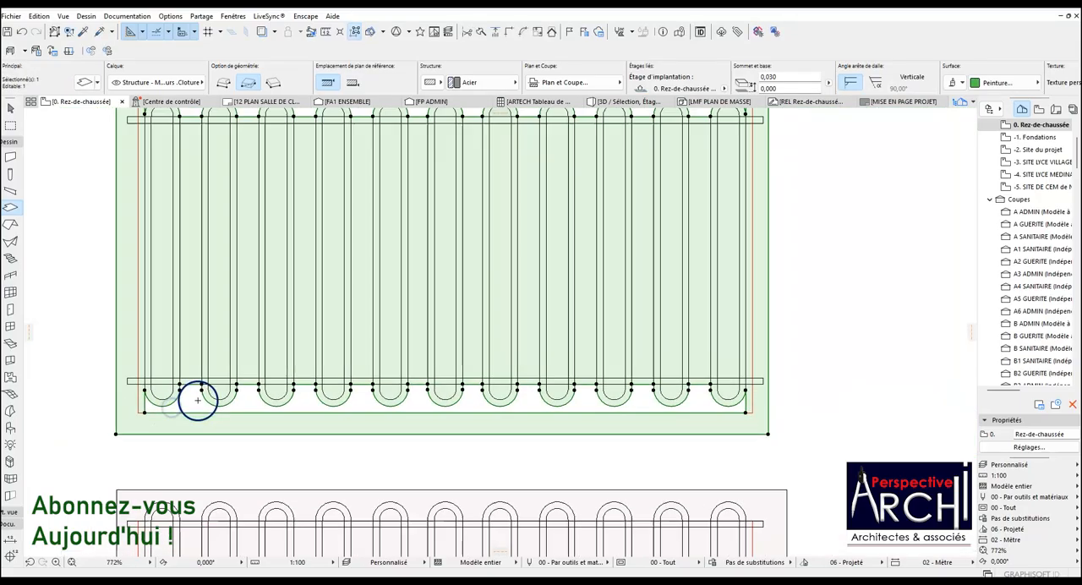
{"action": "scroll", "coordinate": [569, 377], "scroll_direction": "up", "scroll_amount": 6}
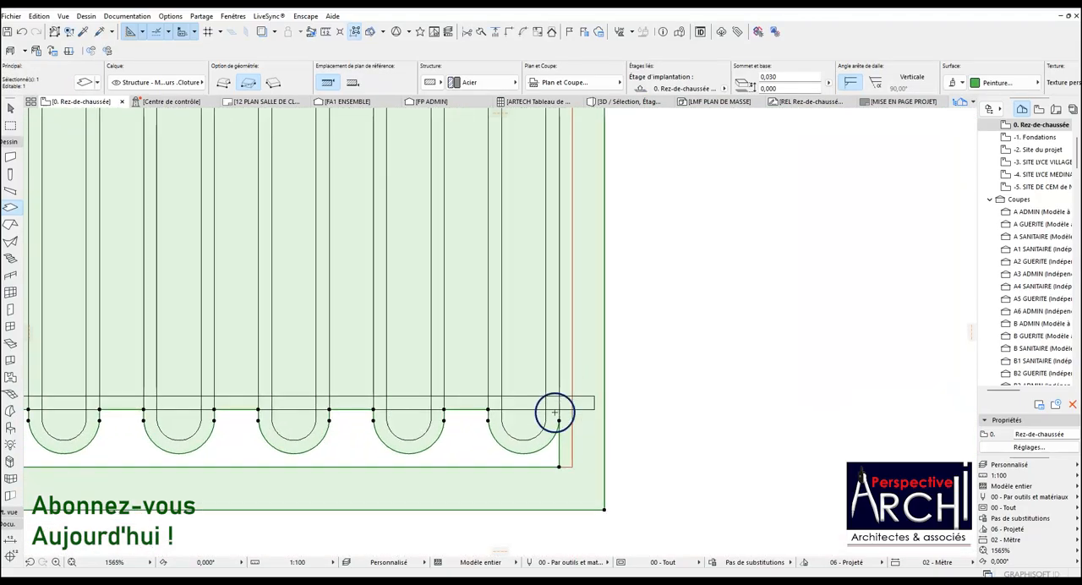
{"action": "left_click", "coordinate": [569, 426]}
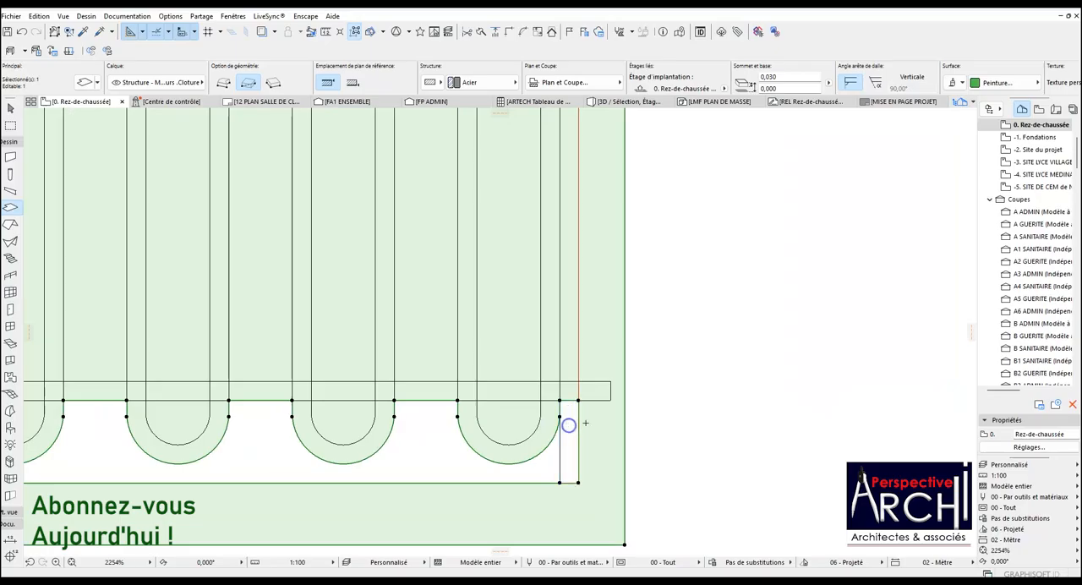
Cut the narrow strip beside the last bar out of the slab, both between the rails and above the top rail.
{"action": "scroll", "coordinate": [596, 421], "scroll_direction": "down", "scroll_amount": 5}
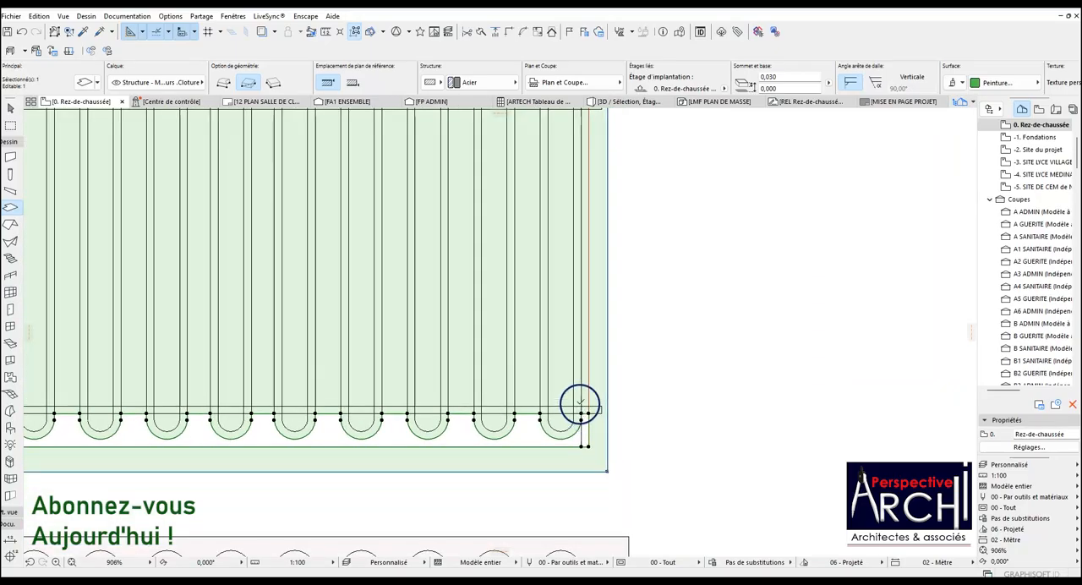
{"action": "scroll", "coordinate": [582, 406], "scroll_direction": "up", "scroll_amount": 4}
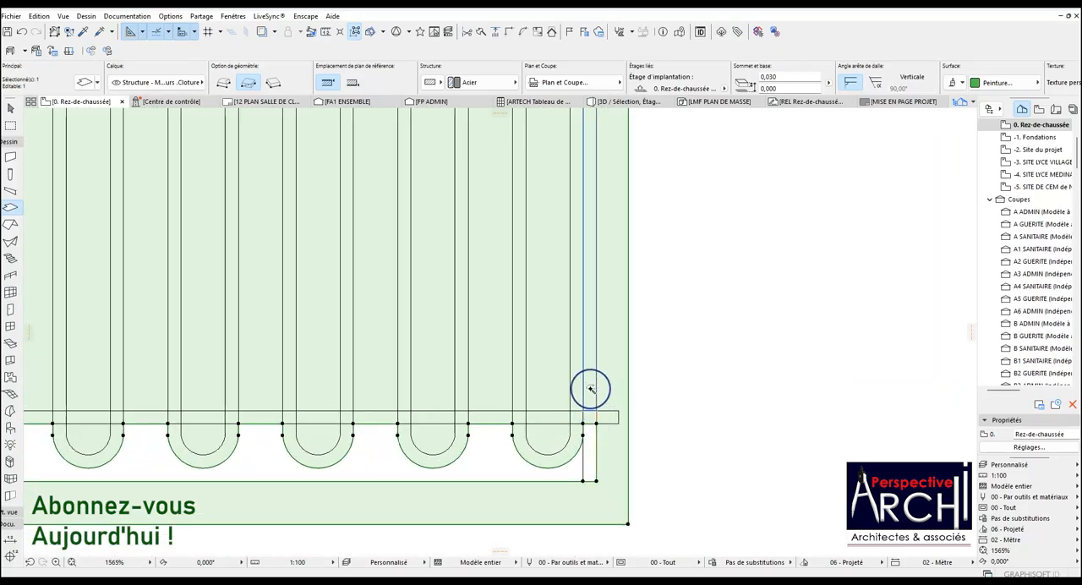
{"action": "scroll", "coordinate": [590, 406], "scroll_direction": "up", "scroll_amount": 2}
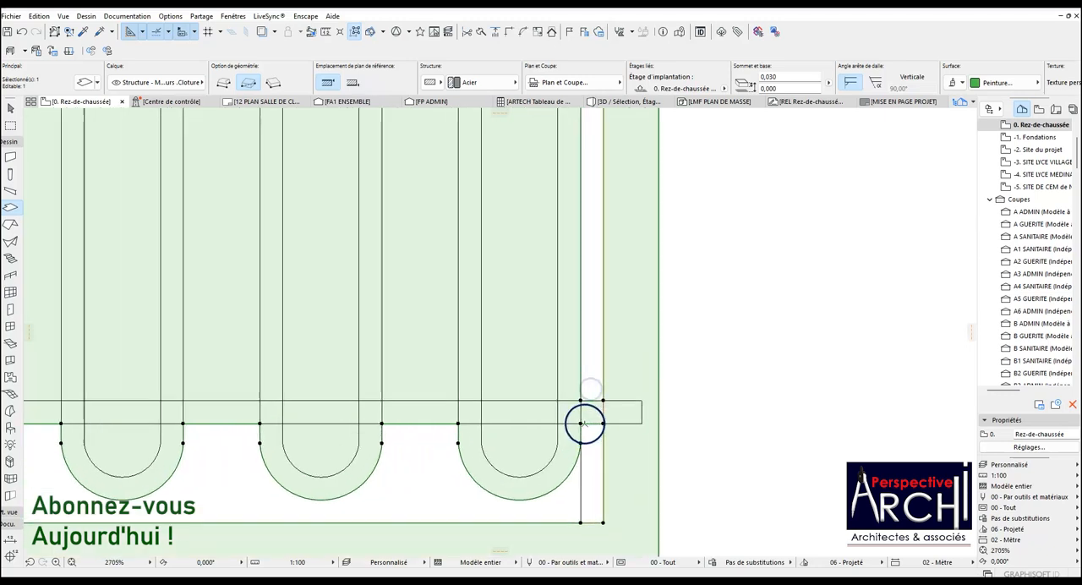
{"action": "scroll", "coordinate": [584, 423], "scroll_direction": "down", "scroll_amount": 5}
{"action": "scroll", "coordinate": [565, 355], "scroll_direction": "down", "scroll_amount": 3}
{"action": "scroll", "coordinate": [561, 211], "scroll_direction": "up", "scroll_amount": 8}
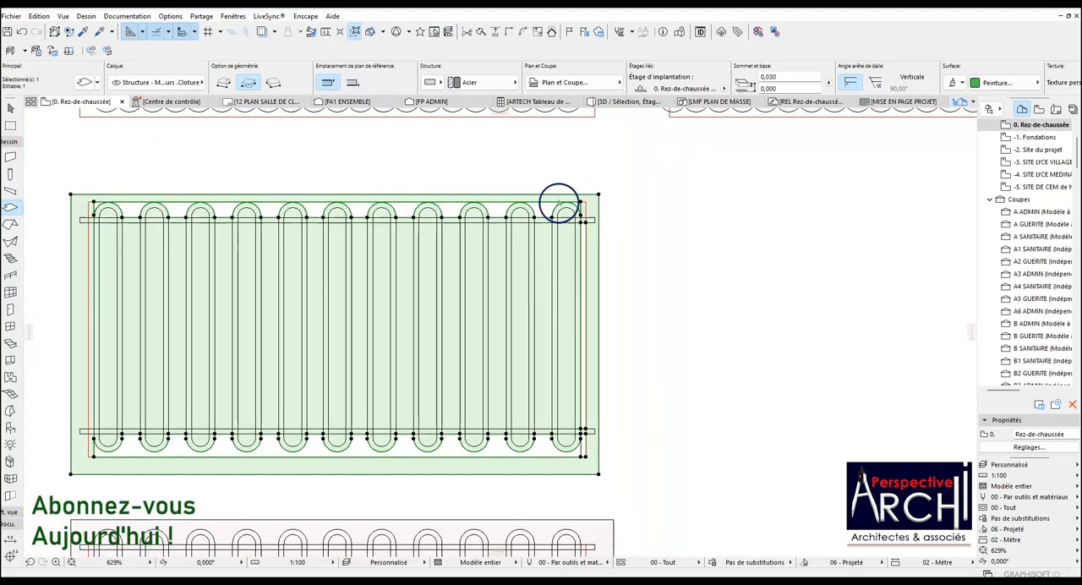
{"action": "scroll", "coordinate": [597, 252], "scroll_direction": "up", "scroll_amount": 4}
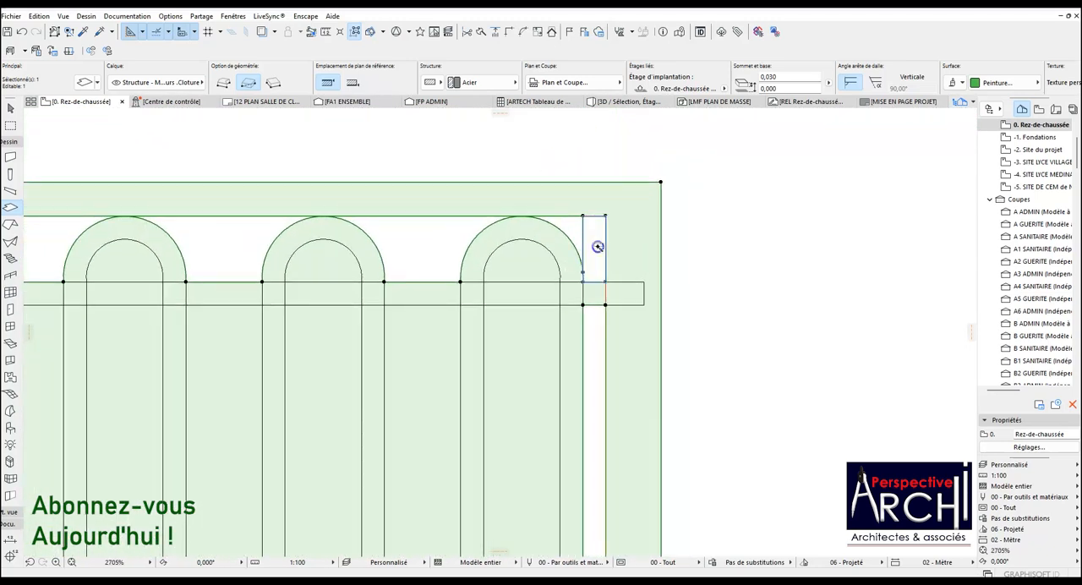
{"action": "scroll", "coordinate": [597, 246], "scroll_direction": "down", "scroll_amount": 10}
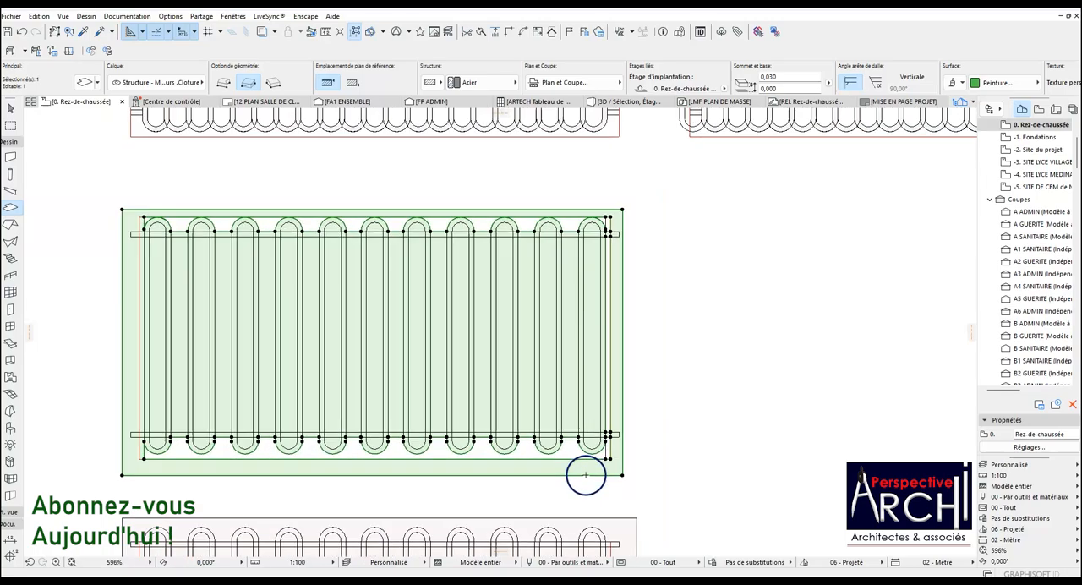
Cut the whole inside of the last bar out of the slab, including both rounded ends and the rail crossings.
{"action": "scroll", "coordinate": [585, 475], "scroll_direction": "up", "scroll_amount": 6}
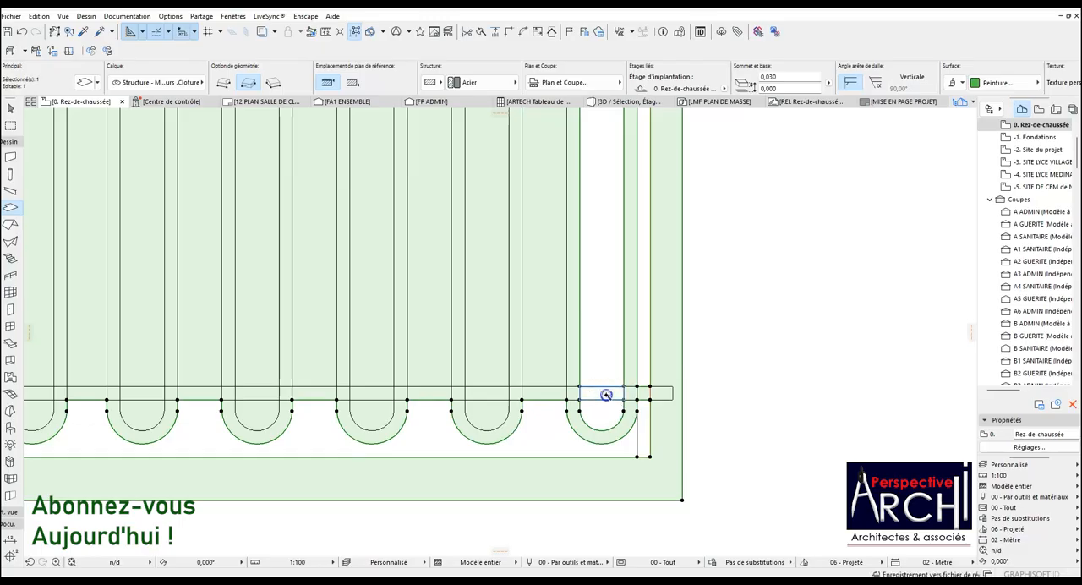
{"action": "scroll", "coordinate": [549, 457], "scroll_direction": "down", "scroll_amount": 4}
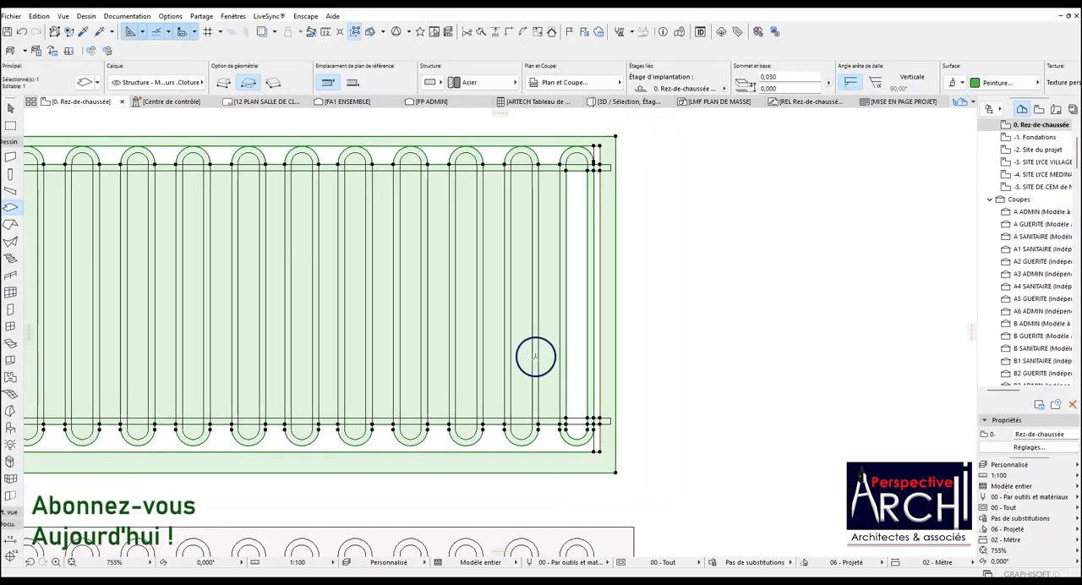
{"action": "scroll", "coordinate": [571, 164], "scroll_direction": "up", "scroll_amount": 3}
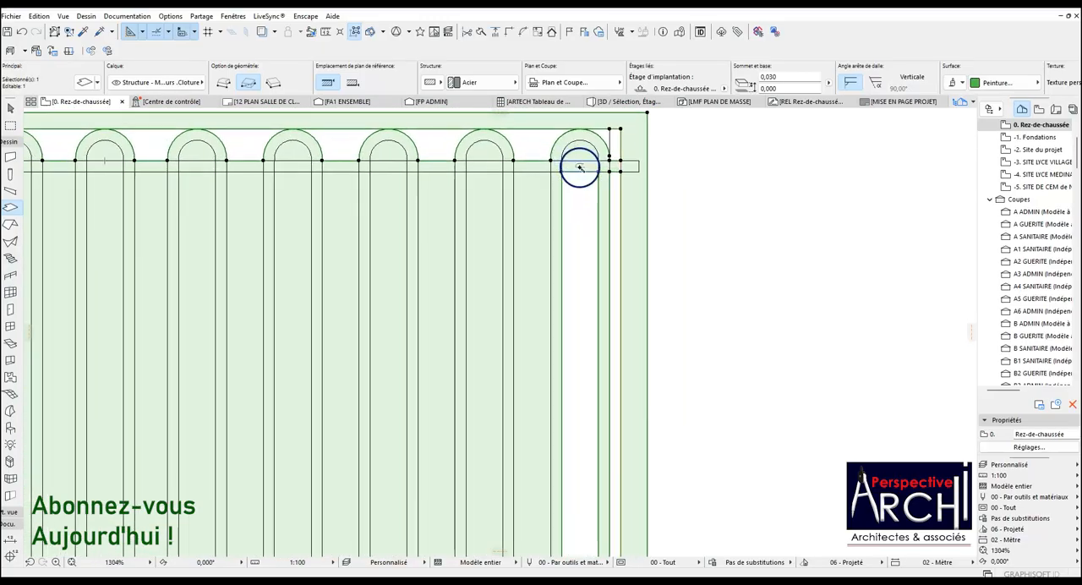
{"action": "scroll", "coordinate": [580, 156], "scroll_direction": "down", "scroll_amount": 2}
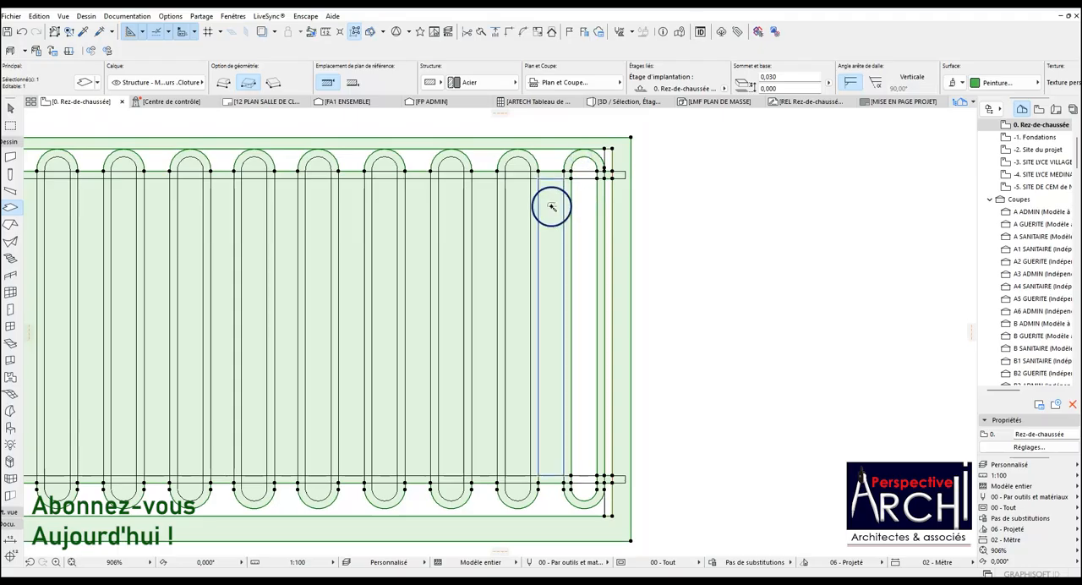
Cut every gap between neighbouring bars and the inside of the second-to-last bar out of the slab, between the two rails.
{"action": "scroll", "coordinate": [551, 207], "scroll_direction": "down", "scroll_amount": 3}
{"action": "left_click", "coordinate": [532, 236]}
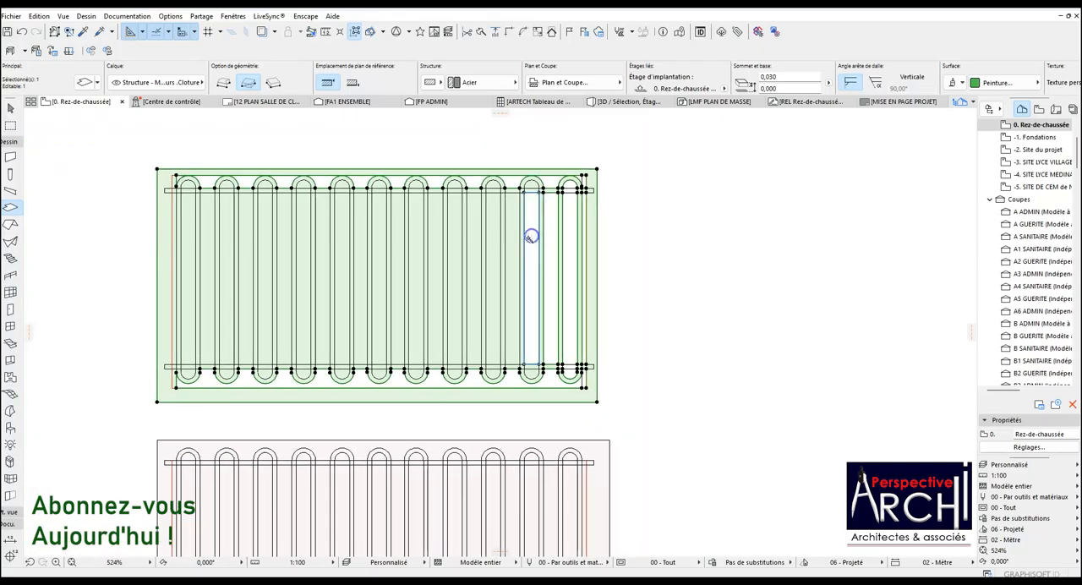
{"action": "left_click", "coordinate": [513, 230]}
{"action": "left_click", "coordinate": [474, 225]}
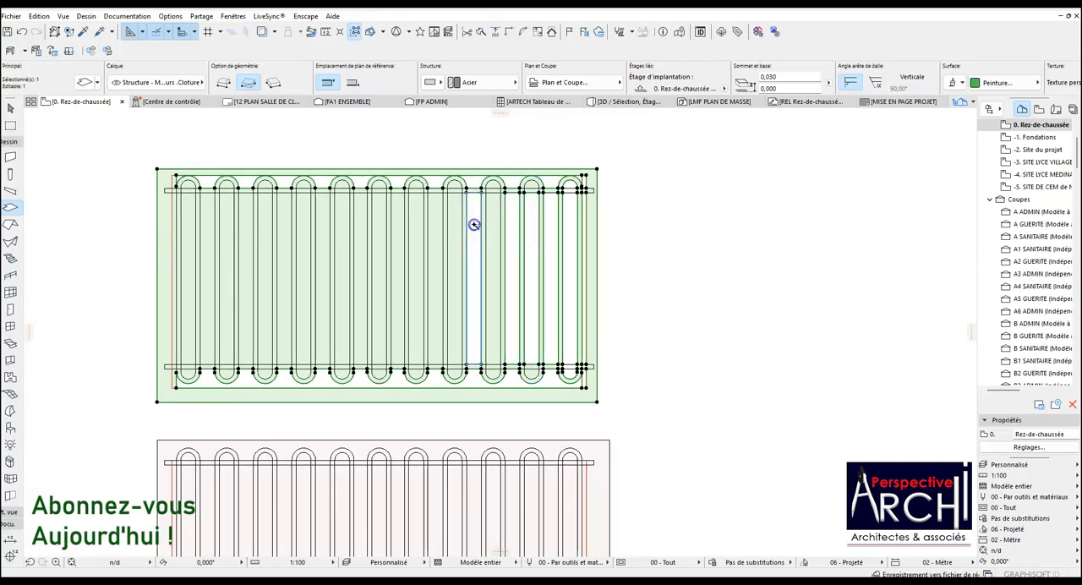
{"action": "scroll", "coordinate": [442, 228], "scroll_direction": "up", "scroll_amount": 2}
{"action": "left_click", "coordinate": [441, 239]}
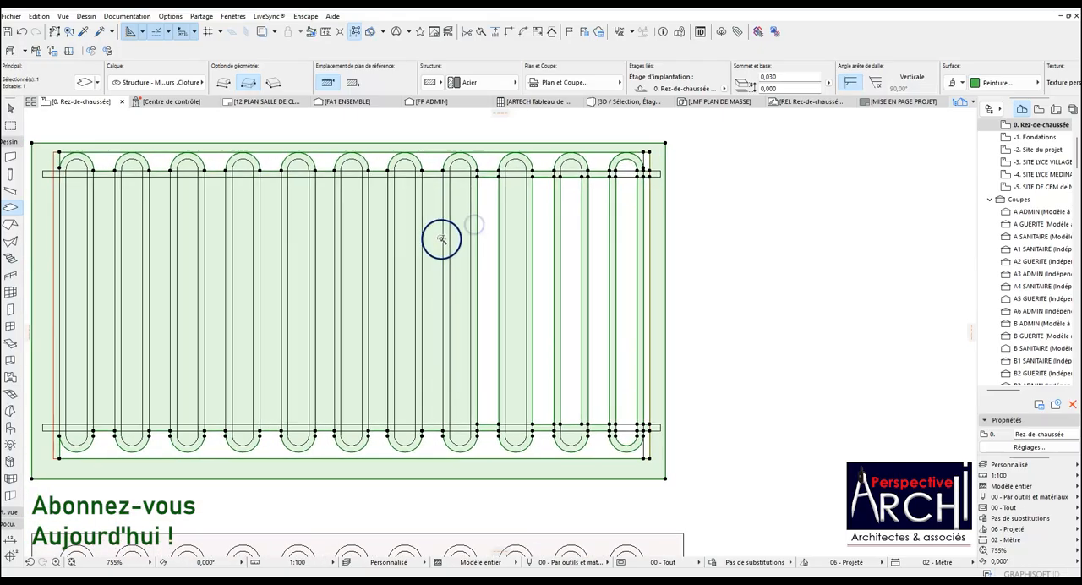
{"action": "left_click", "coordinate": [377, 228]}
{"action": "left_click", "coordinate": [319, 223]}
{"action": "left_click", "coordinate": [269, 219]}
{"action": "scroll", "coordinate": [283, 246], "scroll_direction": "down", "scroll_amount": 2}
{"action": "scroll", "coordinate": [253, 246], "scroll_direction": "up", "scroll_amount": 2}
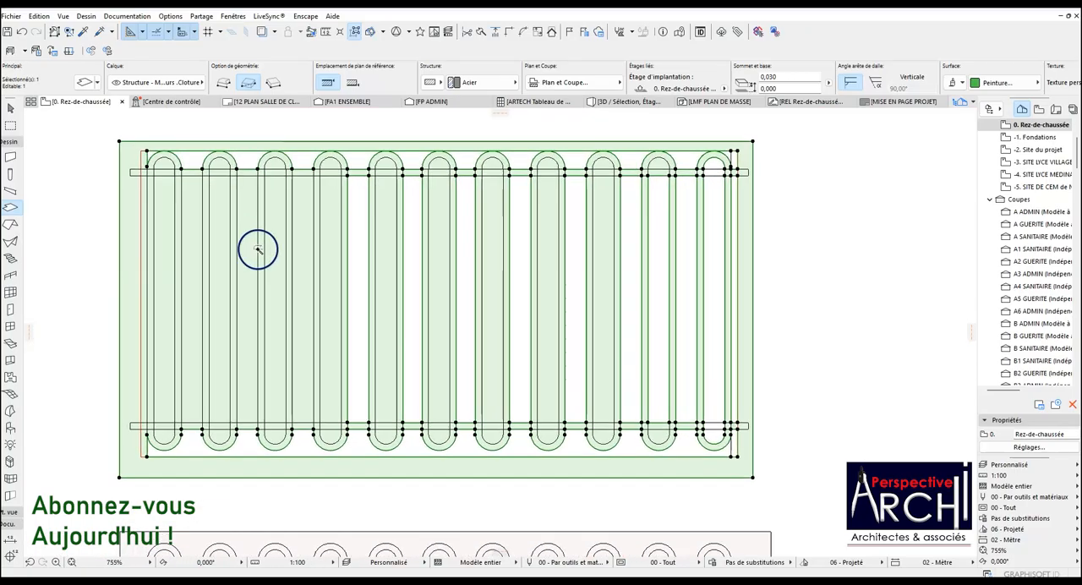
{"action": "left_click", "coordinate": [299, 243]}
{"action": "left_click", "coordinate": [244, 241]}
{"action": "left_click", "coordinate": [194, 235]}
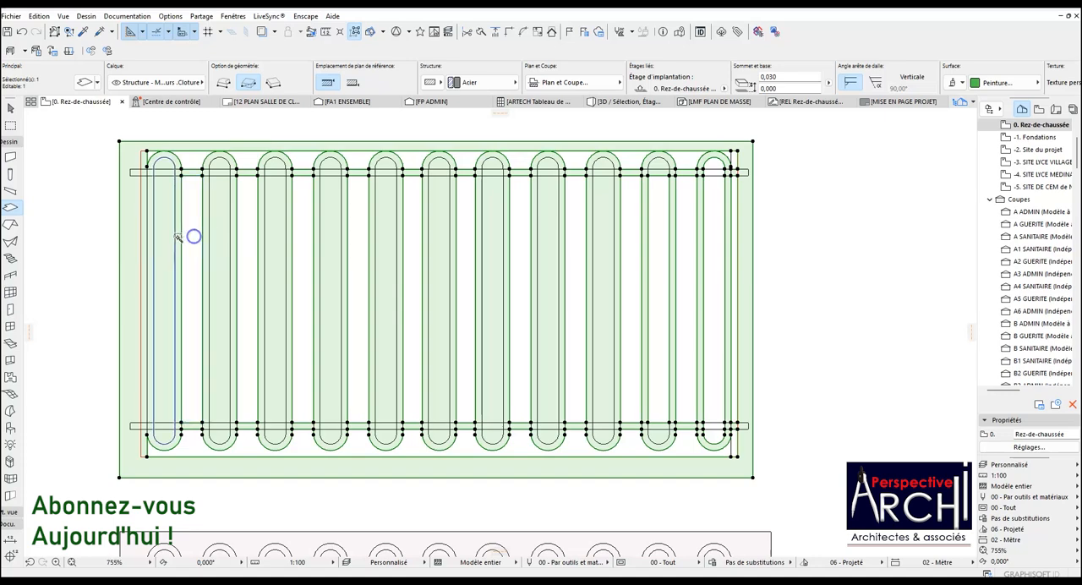
Cut the narrow strip beside the first bar out of the slab between the rails, above the top rail and below the bottom rail.
{"action": "scroll", "coordinate": [141, 239], "scroll_direction": "up", "scroll_amount": 2}
{"action": "scroll", "coordinate": [141, 239], "scroll_direction": "up", "scroll_amount": 1}
{"action": "scroll", "coordinate": [151, 239], "scroll_direction": "down", "scroll_amount": 2}
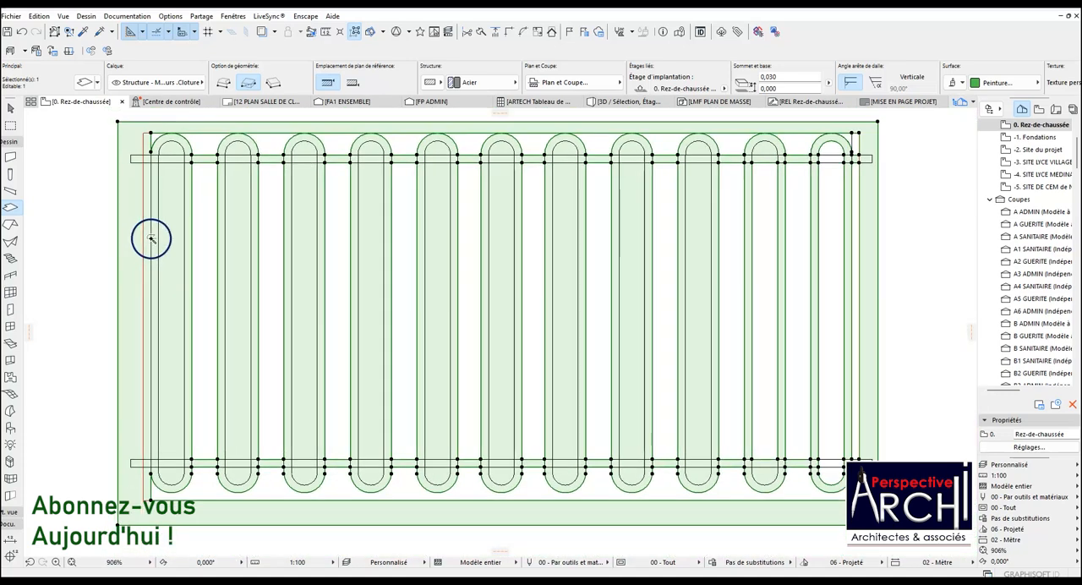
{"action": "scroll", "coordinate": [149, 222], "scroll_direction": "up", "scroll_amount": 3}
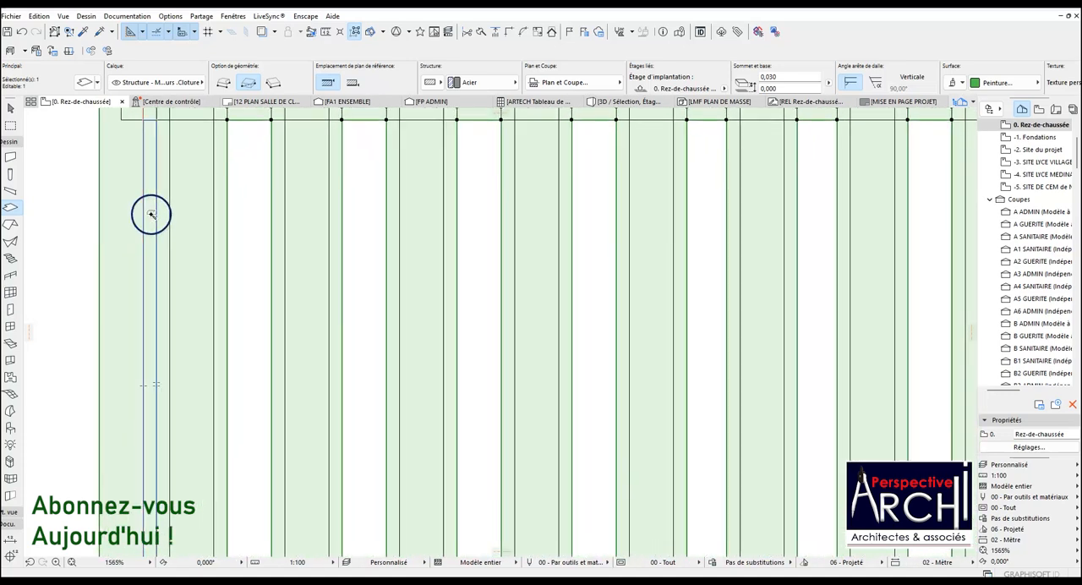
{"action": "scroll", "coordinate": [150, 214], "scroll_direction": "down", "scroll_amount": 3}
{"action": "scroll", "coordinate": [158, 158], "scroll_direction": "up", "scroll_amount": 3}
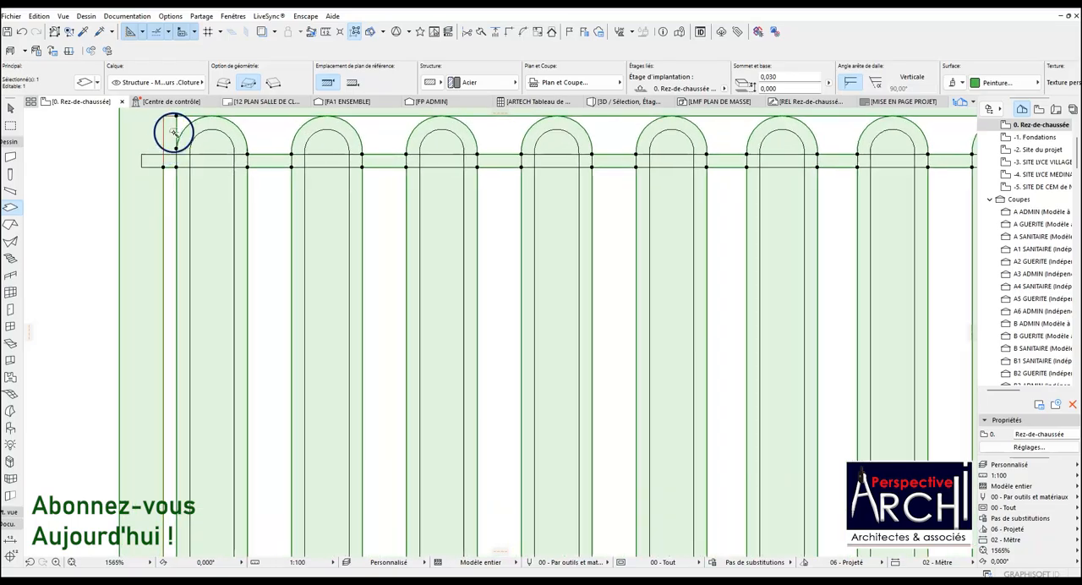
{"action": "scroll", "coordinate": [167, 164], "scroll_direction": "down", "scroll_amount": 3}
{"action": "scroll", "coordinate": [159, 163], "scroll_direction": "up", "scroll_amount": 3}
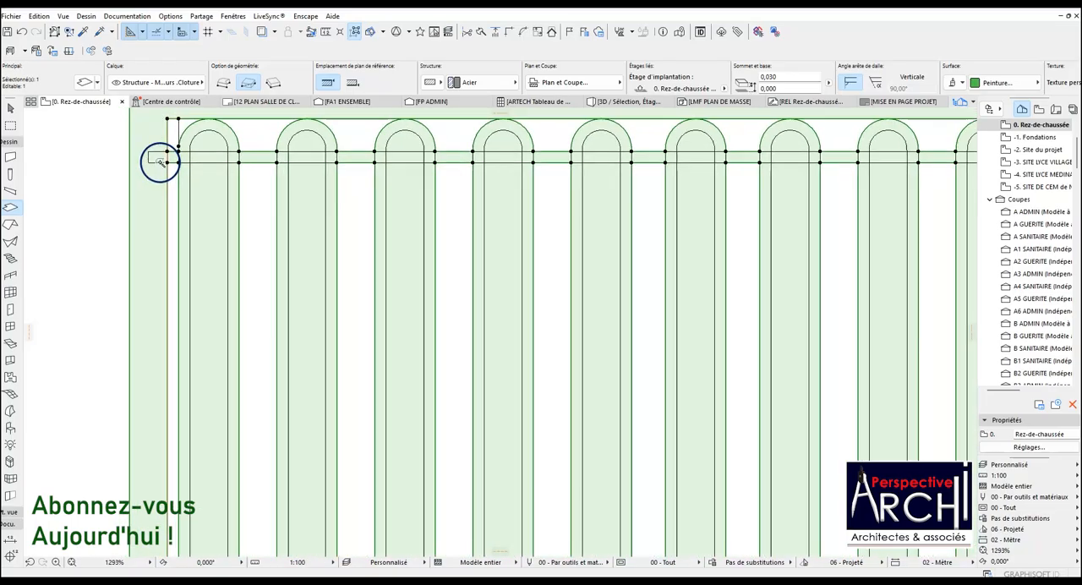
{"action": "scroll", "coordinate": [159, 163], "scroll_direction": "down", "scroll_amount": 3}
{"action": "scroll", "coordinate": [168, 423], "scroll_direction": "up", "scroll_amount": 5}
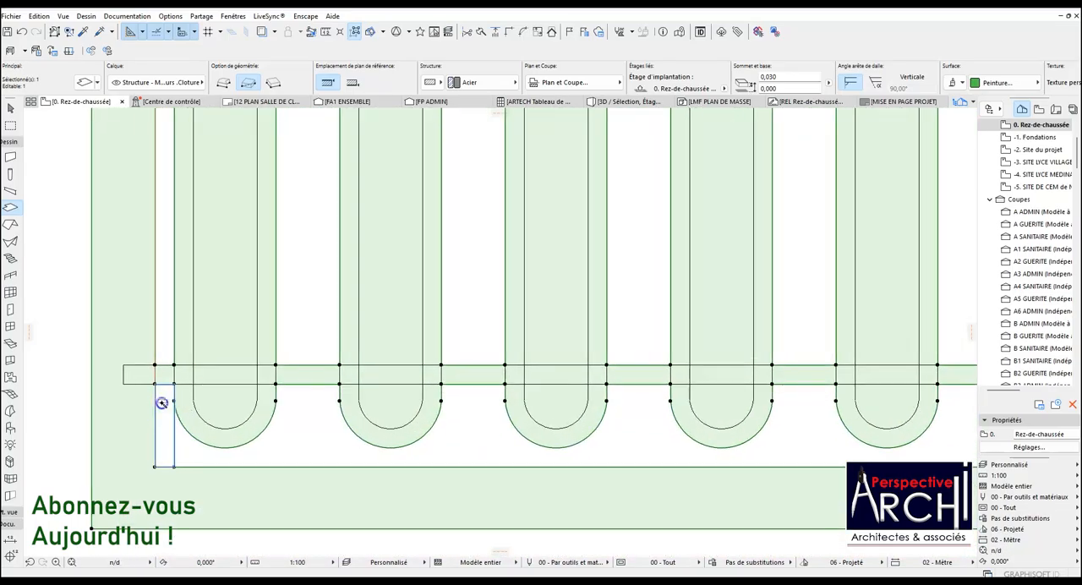
{"action": "scroll", "coordinate": [162, 403], "scroll_direction": "down", "scroll_amount": 5}
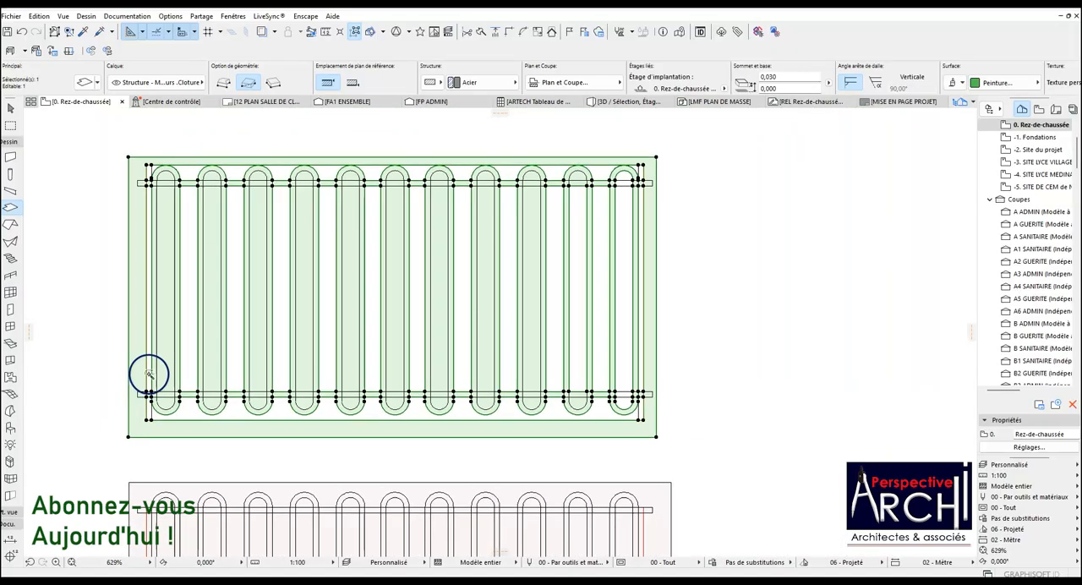
{"action": "scroll", "coordinate": [181, 164], "scroll_direction": "up", "scroll_amount": 4}
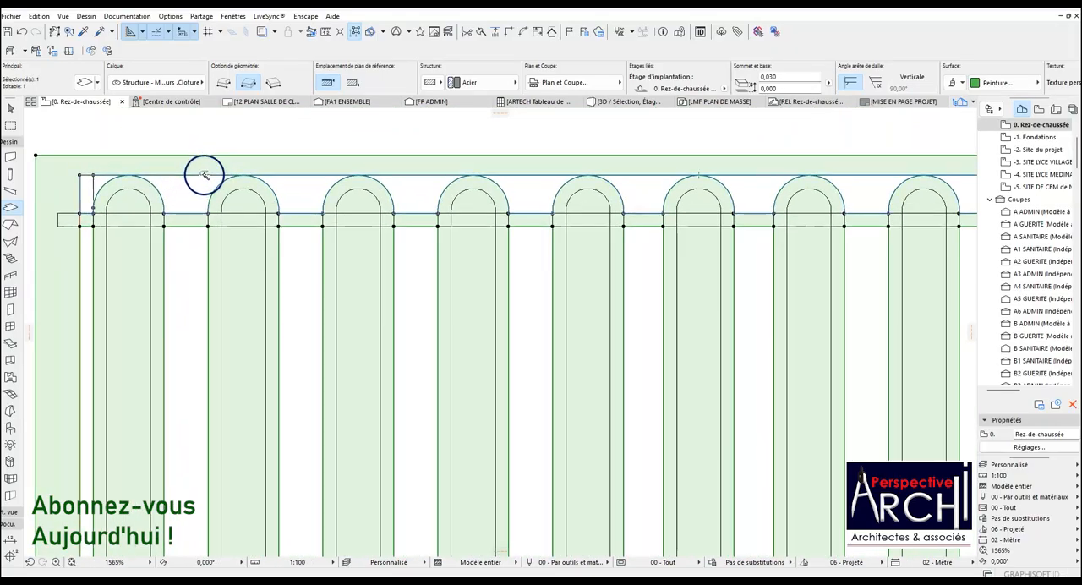
{"action": "scroll", "coordinate": [202, 177], "scroll_direction": "down", "scroll_amount": 3}
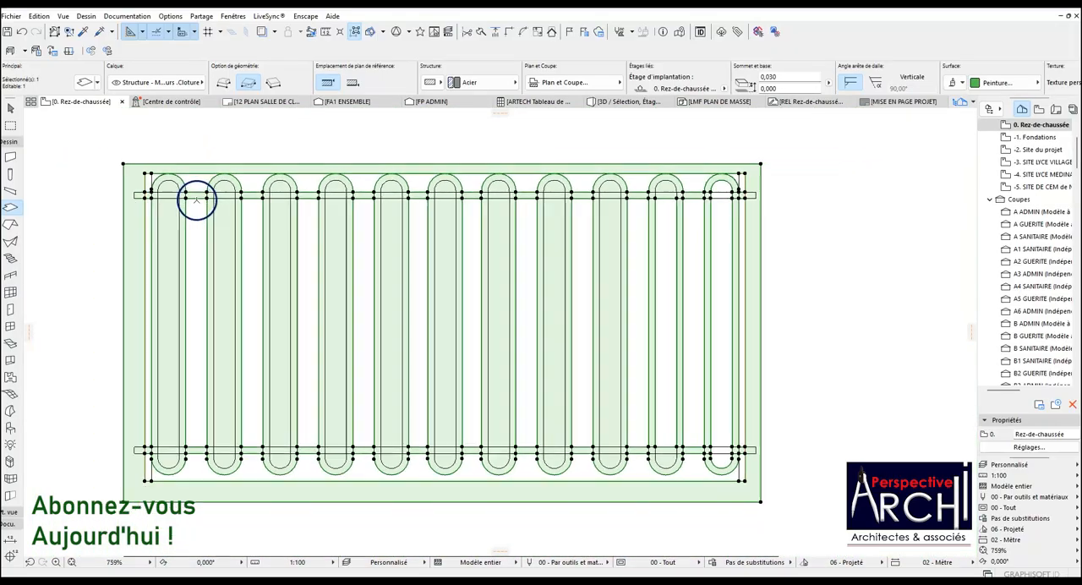
{"action": "scroll", "coordinate": [197, 201], "scroll_direction": "down", "scroll_amount": 1}
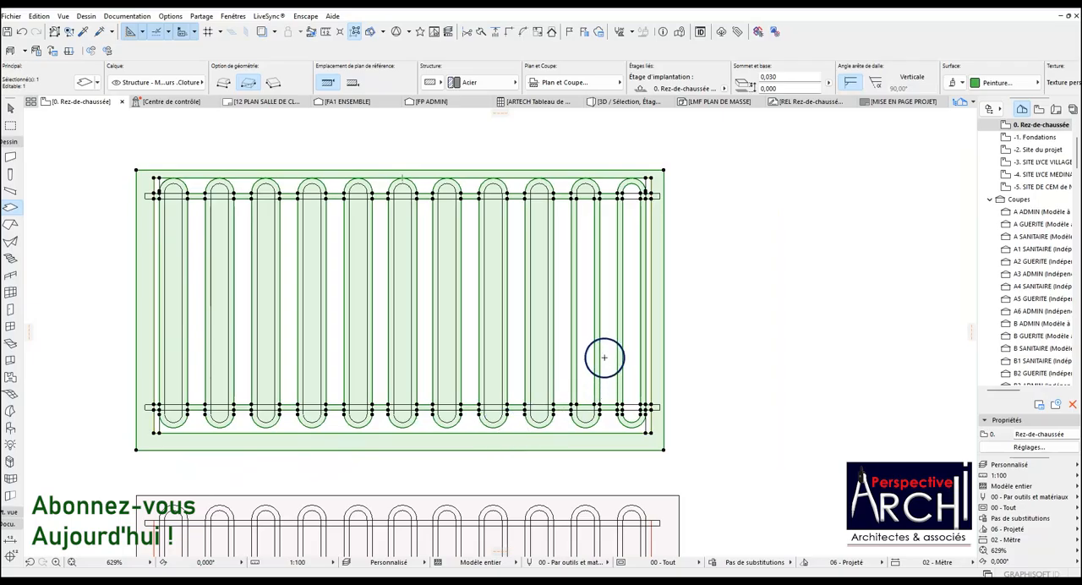
Delete the top and bottom rail outlines that cross the bars.
{"action": "key", "text": "Escape"}
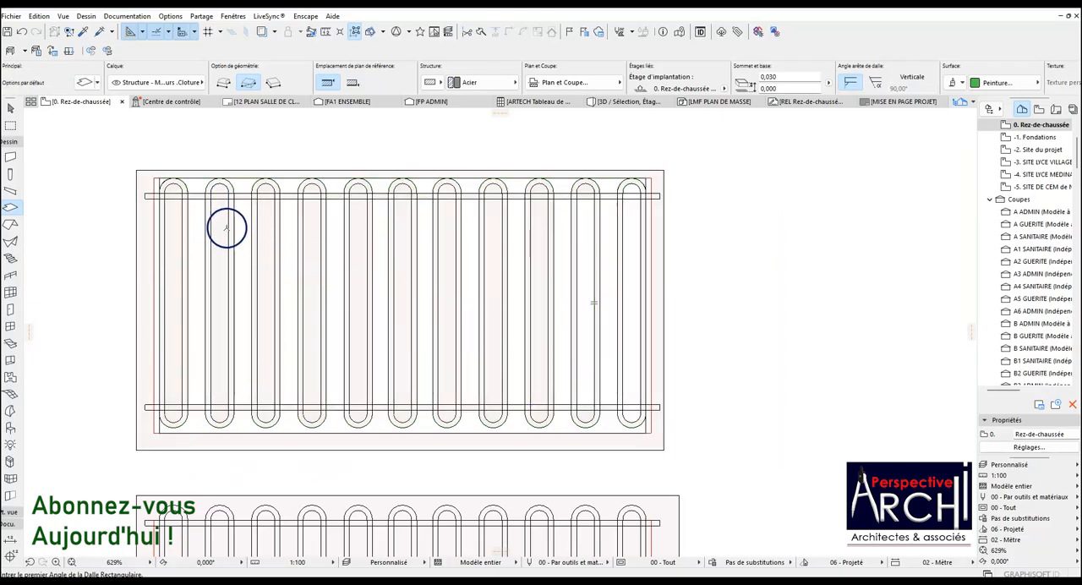
{"action": "scroll", "coordinate": [218, 217], "scroll_direction": "up", "scroll_amount": 2}
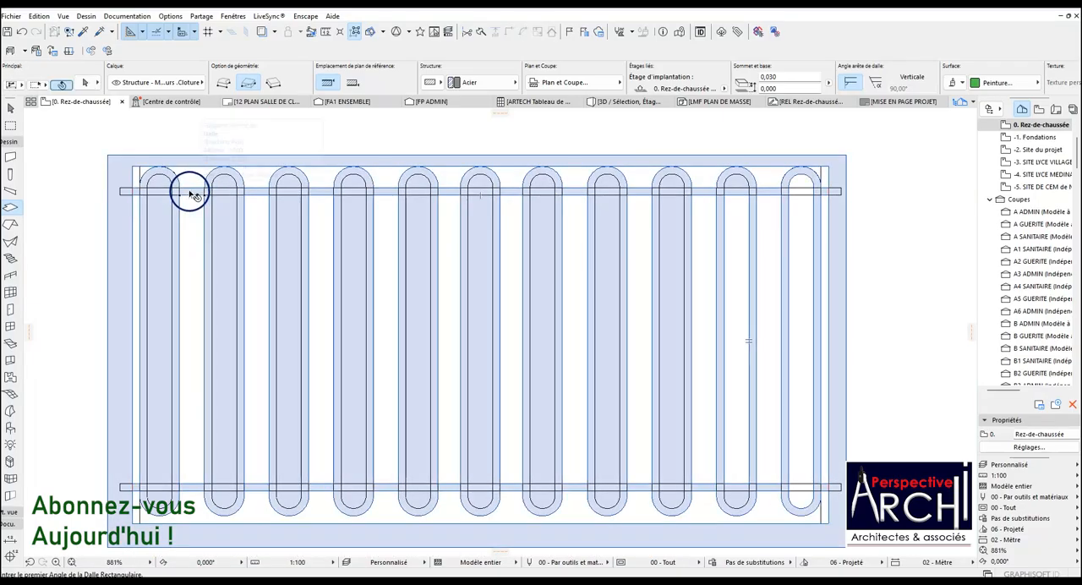
{"action": "left_click", "coordinate": [121, 191]}
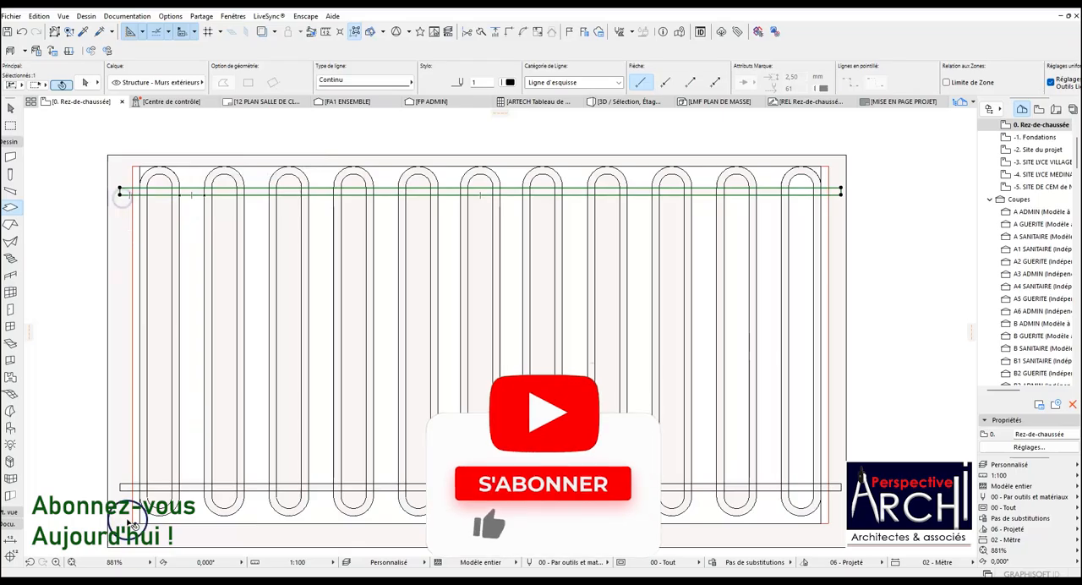
{"action": "left_click", "coordinate": [167, 488], "text": "shift"}
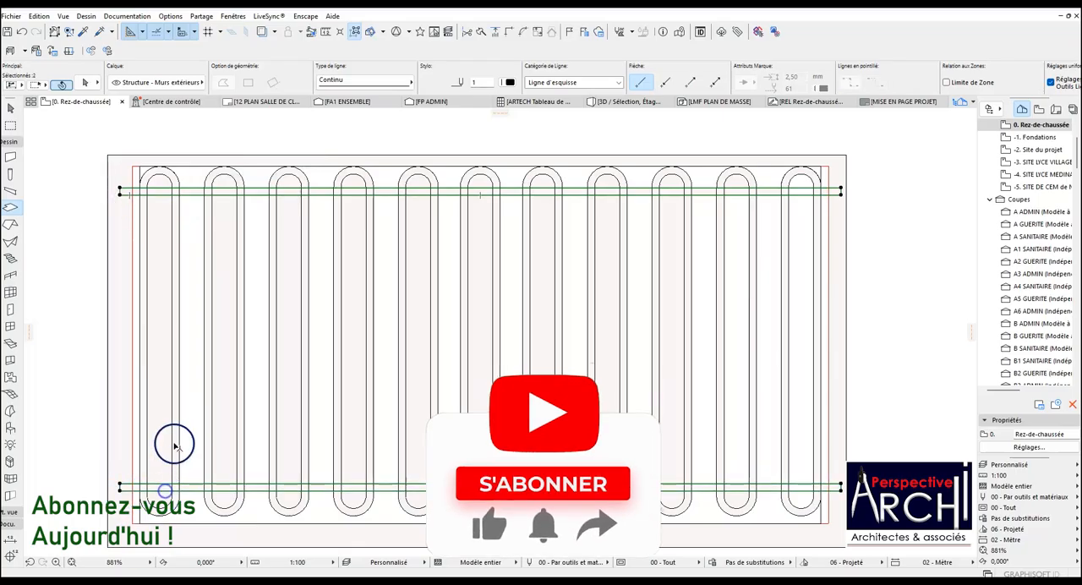
{"action": "key", "text": "Escape"}
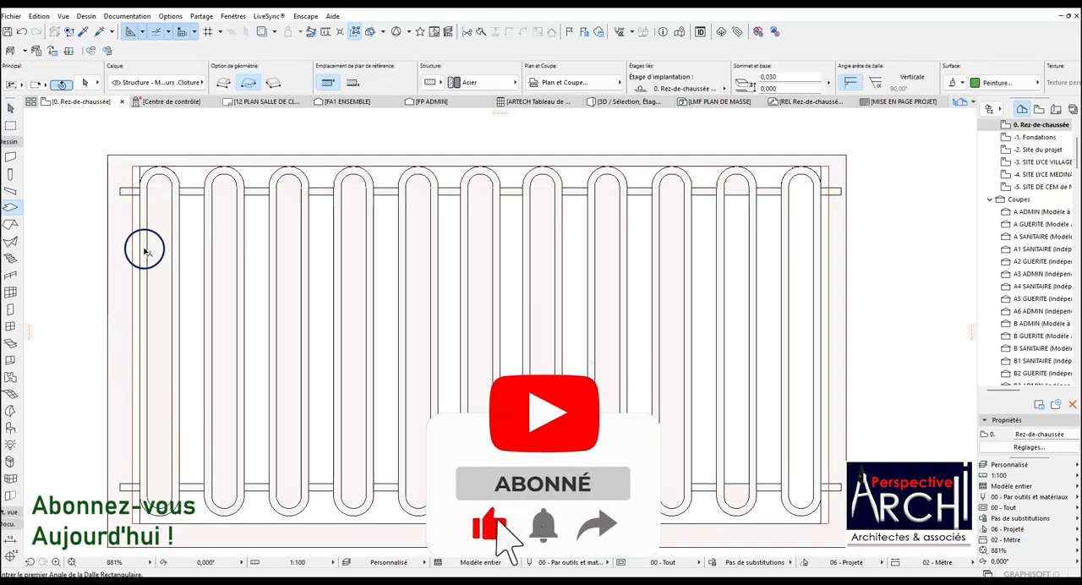
Cut the inside of the first nine bars out of the panel's slab along their rounded inner outlines.
{"action": "left_click", "coordinate": [162, 199], "text": "shift"}
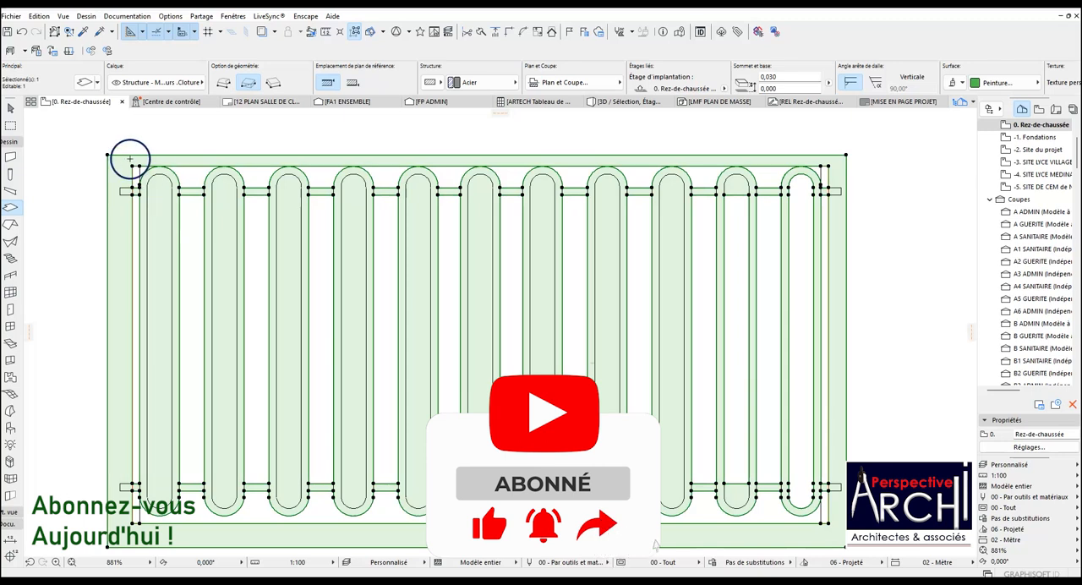
{"action": "left_click", "coordinate": [136, 165]}
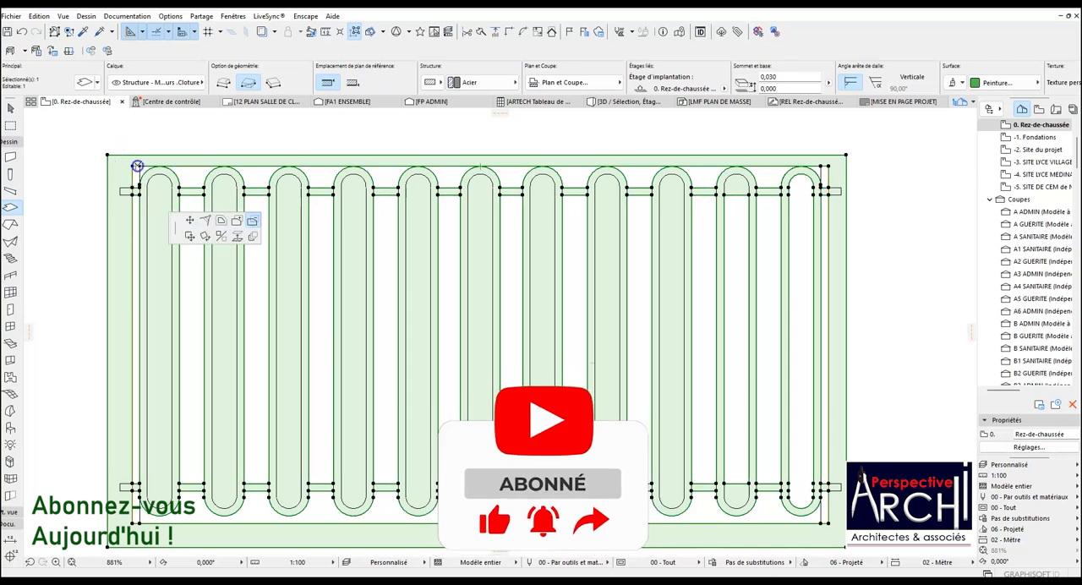
{"action": "left_click", "coordinate": [158, 261]}
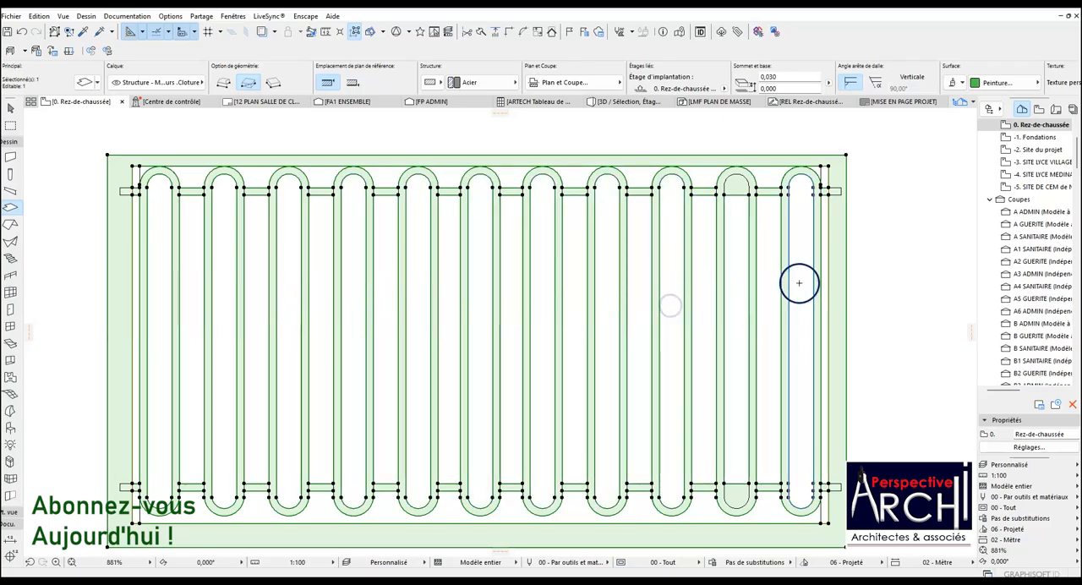
Offset the slab's top edge down to the tops of the bars and its right edge in to the rail ends.
{"action": "left_click", "coordinate": [285, 153]}
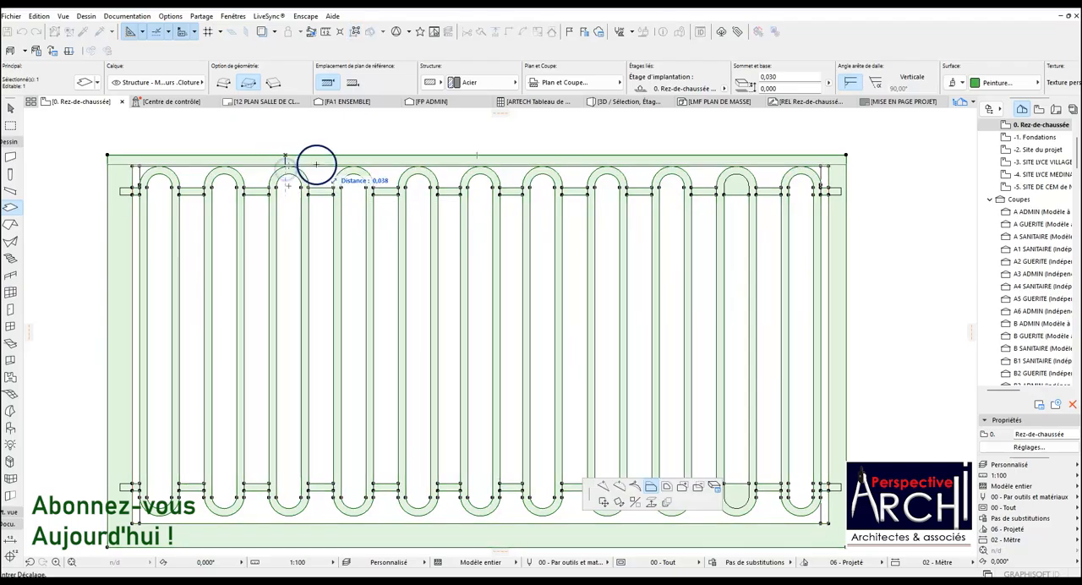
{"action": "left_click", "coordinate": [140, 164]}
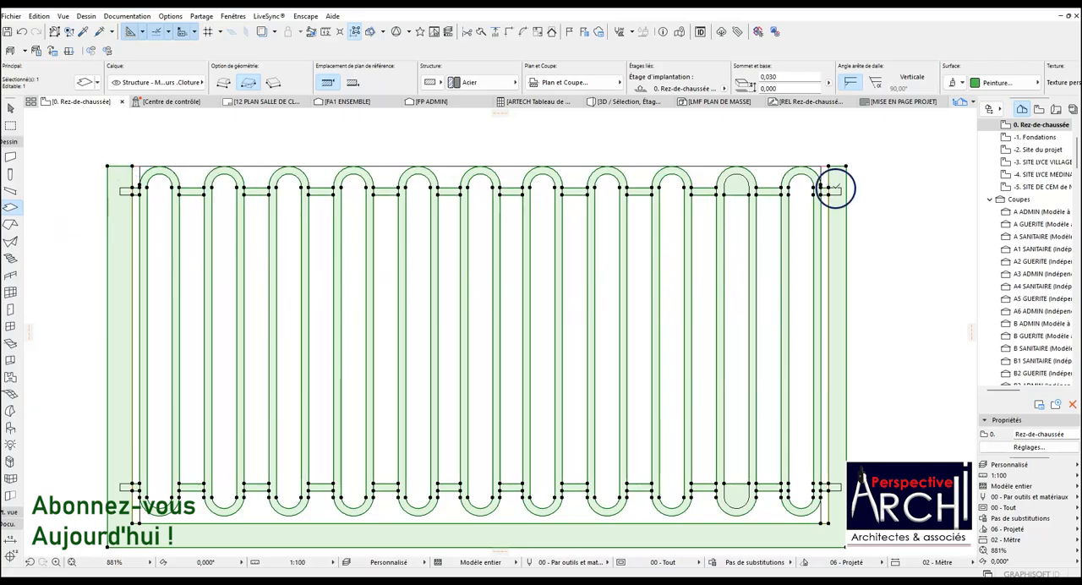
{"action": "left_click", "coordinate": [847, 201]}
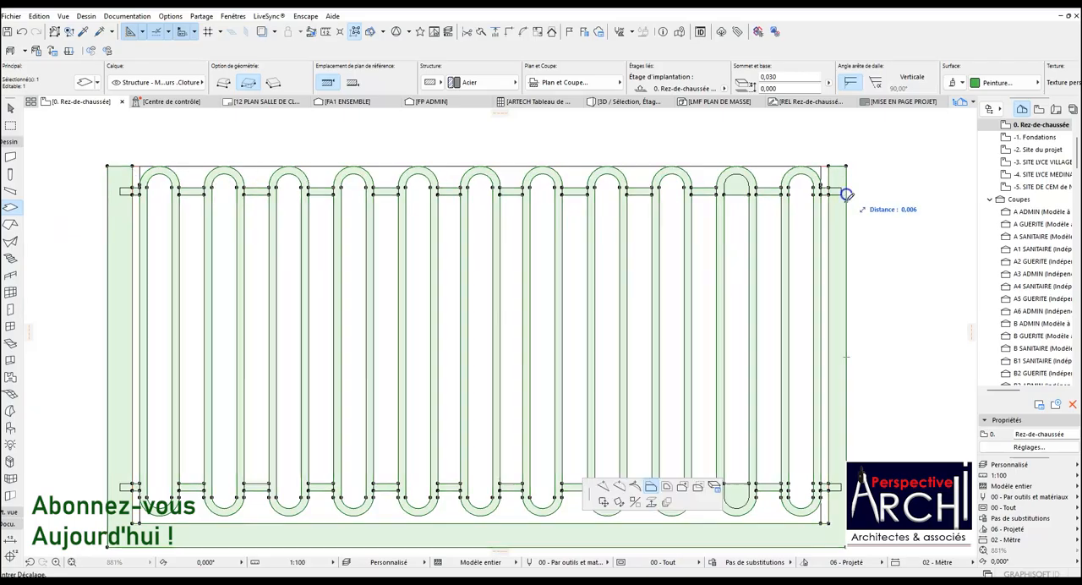
{"action": "key", "text": "Escape"}
Offset the slab's bottom edge up to the bottom line of the panel outline.
{"action": "scroll", "coordinate": [799, 187], "scroll_direction": "down", "scroll_amount": 2}
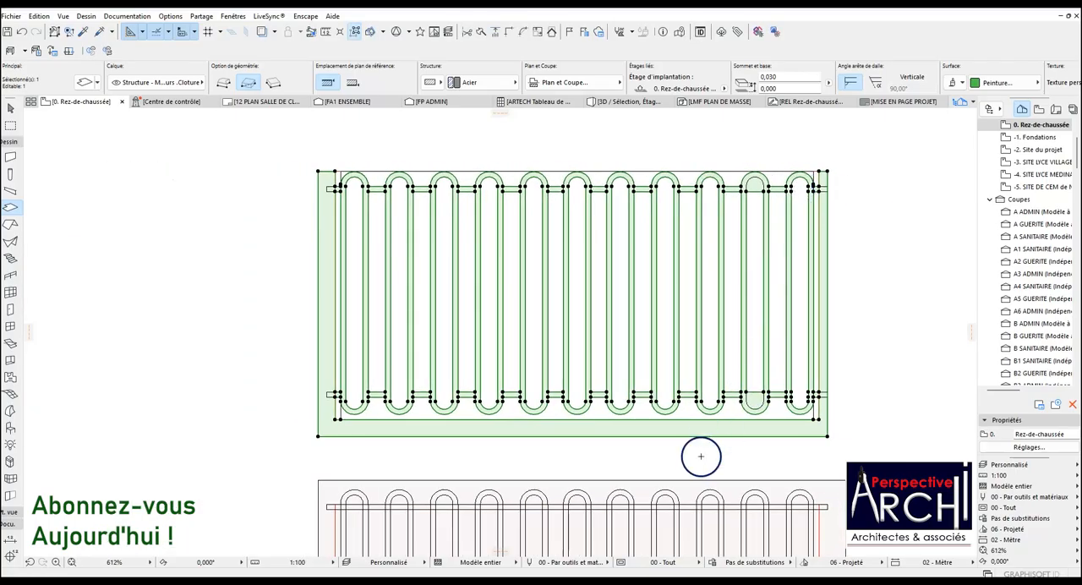
{"action": "scroll", "coordinate": [701, 456], "scroll_direction": "up", "scroll_amount": 2}
{"action": "left_click", "coordinate": [690, 429]}
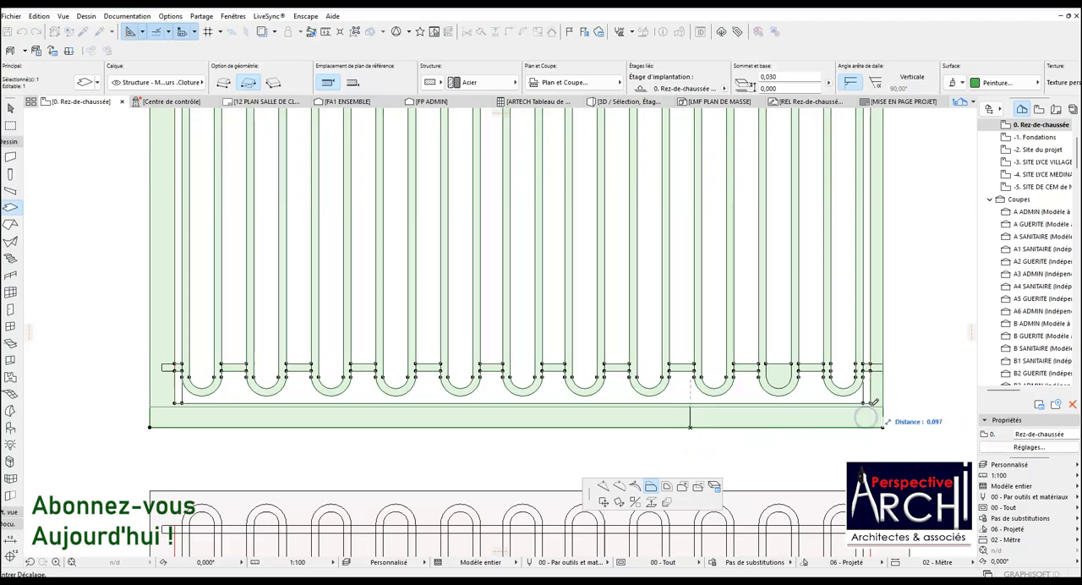
{"action": "left_click", "coordinate": [871, 401]}
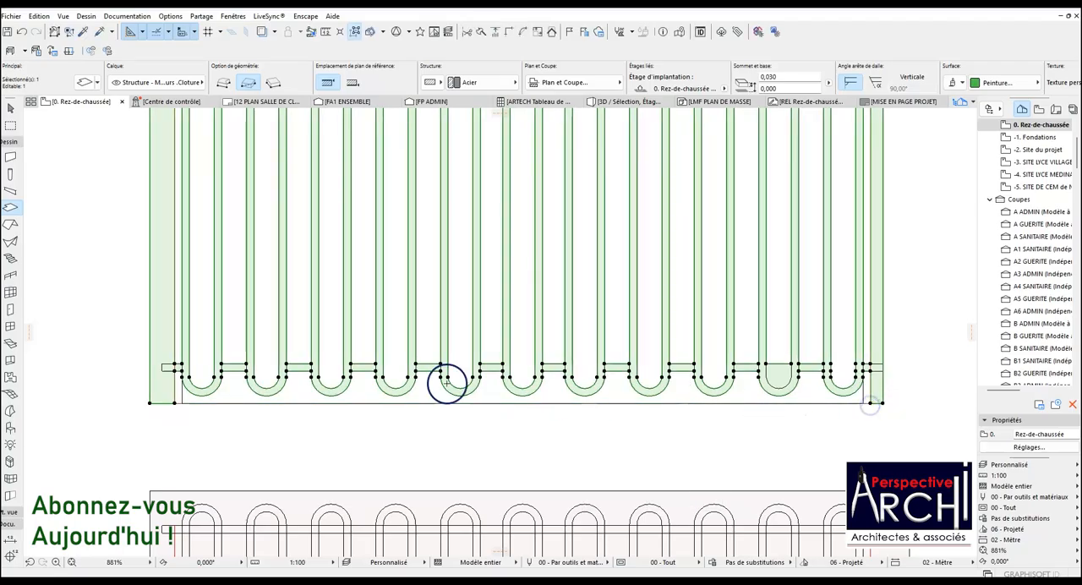
Offset the slab's left edge in to the panel outline beside the first bar.
{"action": "scroll", "coordinate": [283, 386], "scroll_direction": "down", "scroll_amount": 2}
{"action": "scroll", "coordinate": [164, 286], "scroll_direction": "up", "scroll_amount": 2}
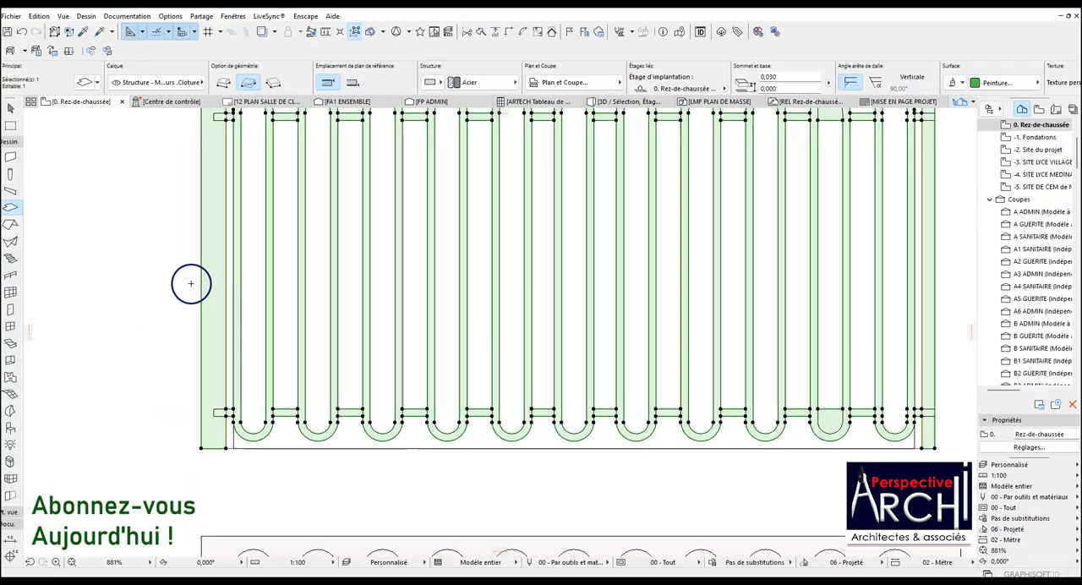
{"action": "left_click", "coordinate": [203, 284]}
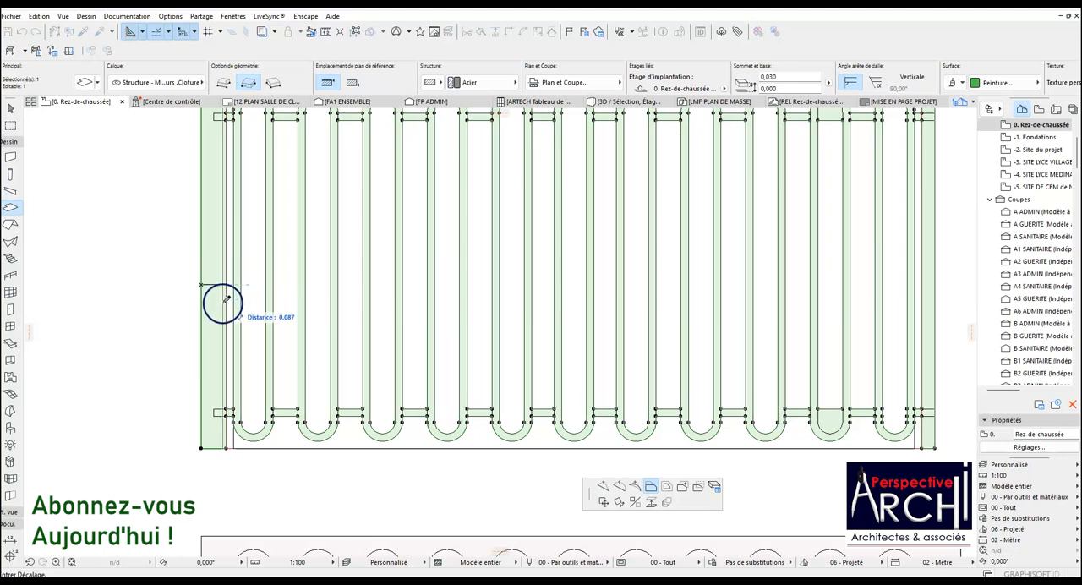
{"action": "scroll", "coordinate": [230, 442], "scroll_direction": "up", "scroll_amount": 3}
{"action": "left_click", "coordinate": [221, 452]}
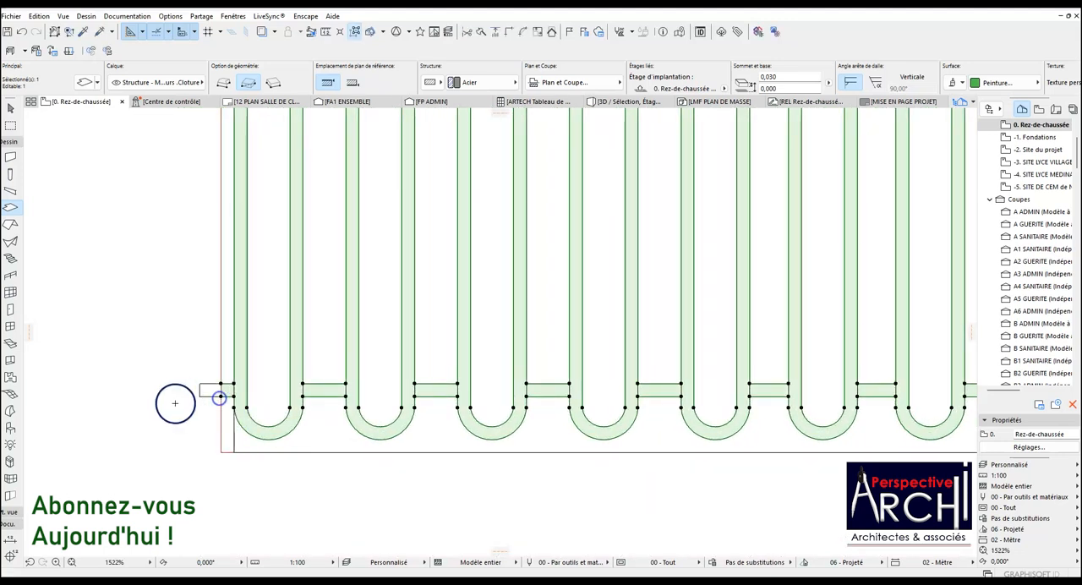
Offset the slab's right edge in to the panel outline beside the last bar, leaving only short rail stubs.
{"action": "scroll", "coordinate": [174, 401], "scroll_direction": "down", "scroll_amount": 4}
{"action": "scroll", "coordinate": [795, 215], "scroll_direction": "up", "scroll_amount": 1}
{"action": "left_click", "coordinate": [780, 213]}
{"action": "scroll", "coordinate": [763, 145], "scroll_direction": "up", "scroll_amount": 2}
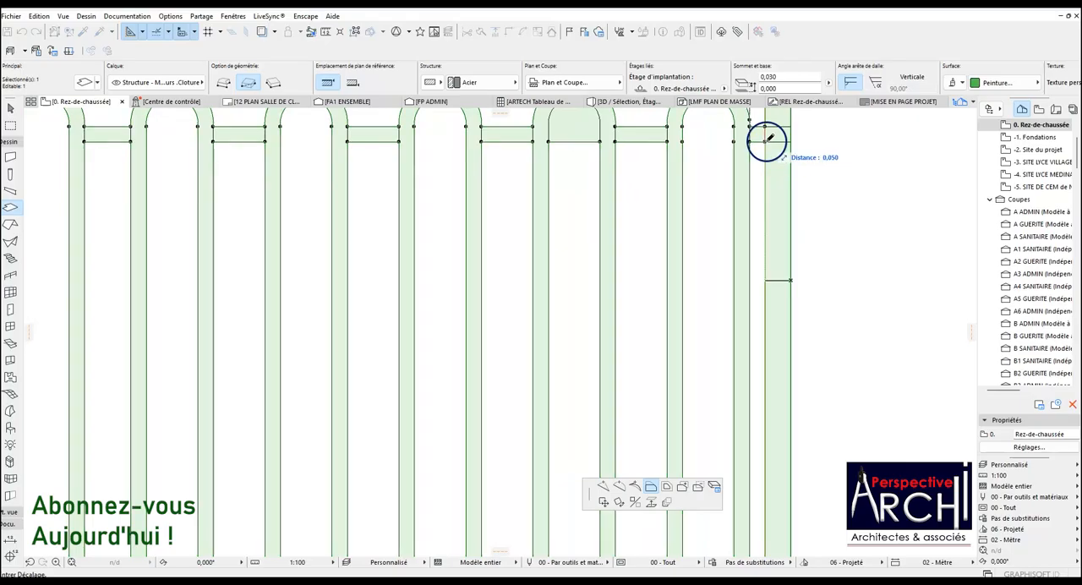
{"action": "scroll", "coordinate": [710, 220], "scroll_direction": "down", "scroll_amount": 2}
{"action": "left_click", "coordinate": [747, 182]}
{"action": "scroll", "coordinate": [744, 176], "scroll_direction": "up", "scroll_amount": 6}
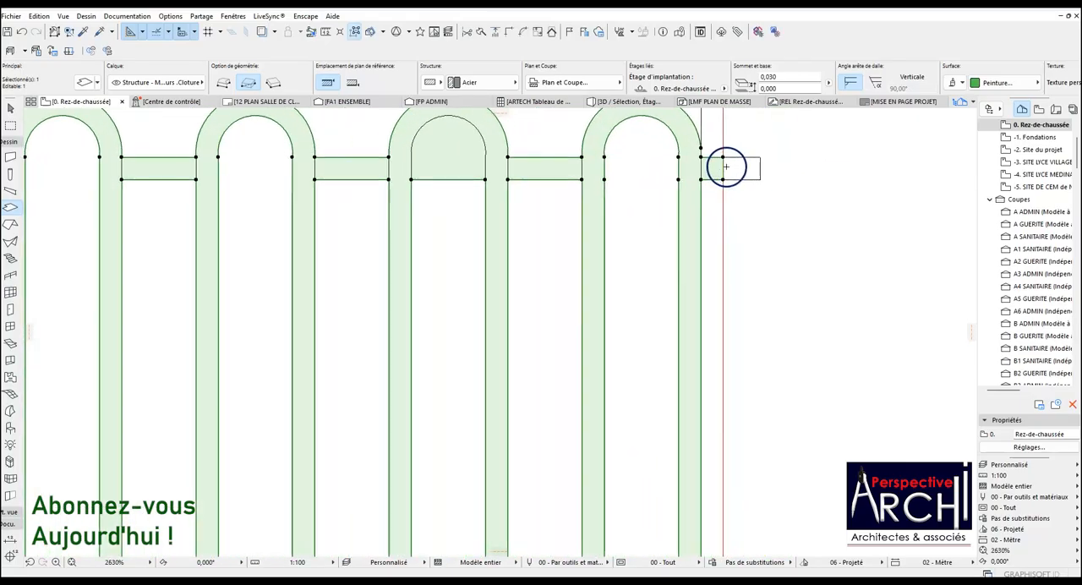
Try to extend the slab's upper and lower rail stubs beside the last bar out to the rail ends.
{"action": "left_click", "coordinate": [722, 157]}
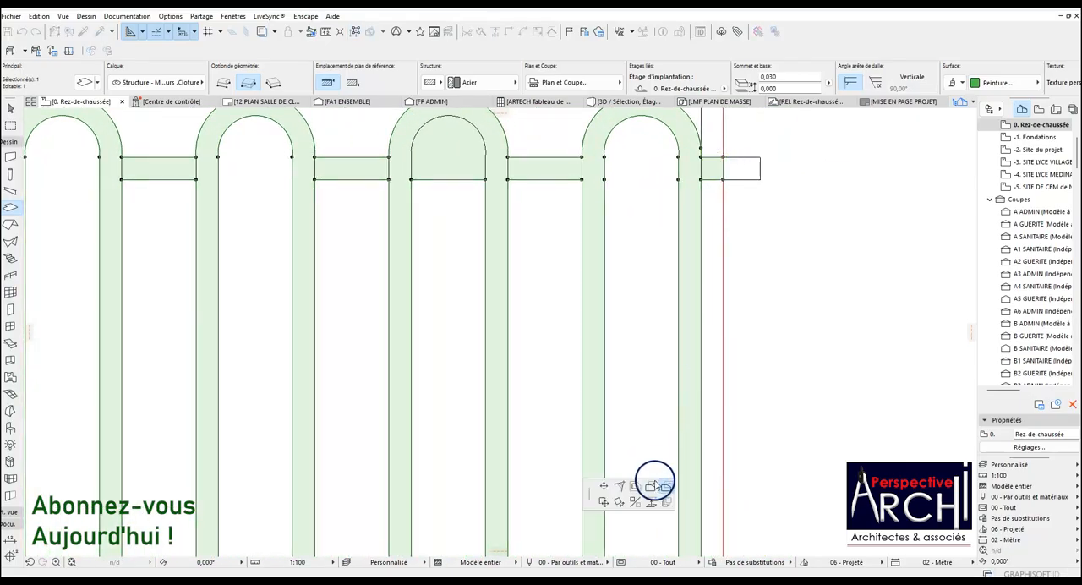
{"action": "scroll", "coordinate": [749, 174], "scroll_direction": "down", "scroll_amount": 9}
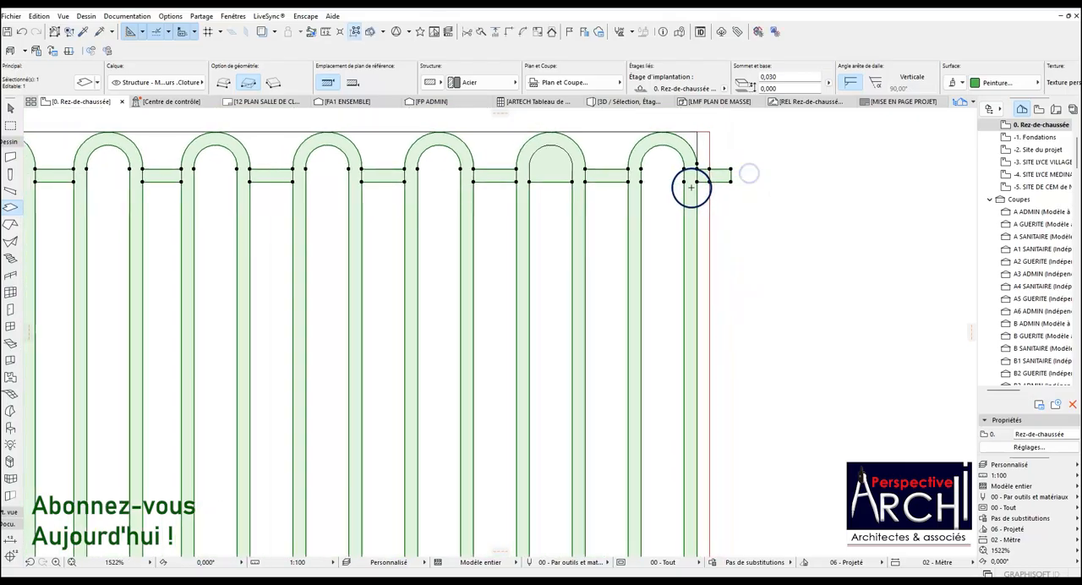
{"action": "scroll", "coordinate": [719, 410], "scroll_direction": "up", "scroll_amount": 9}
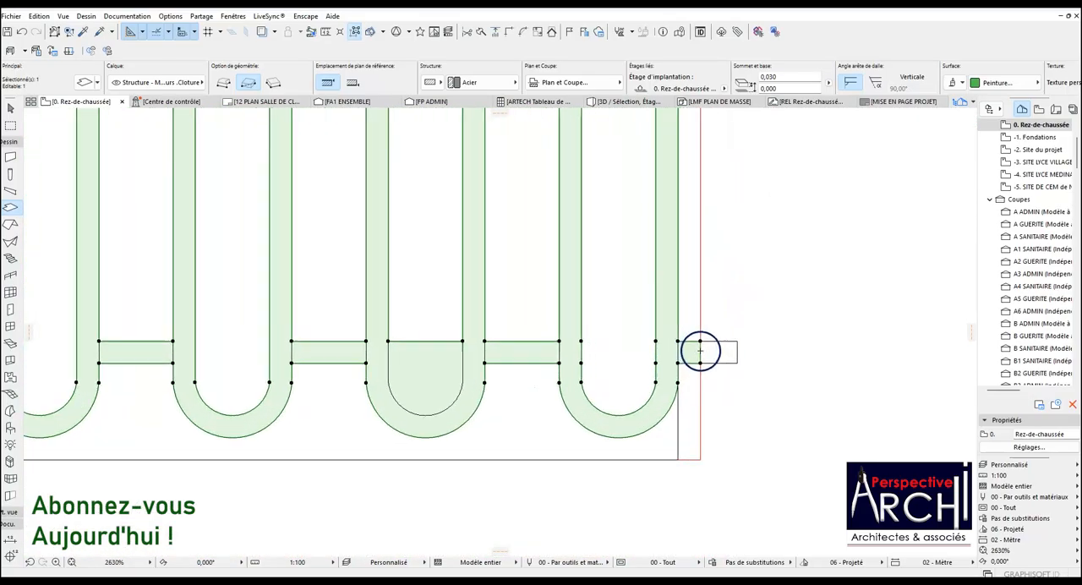
{"action": "left_click", "coordinate": [700, 351]}
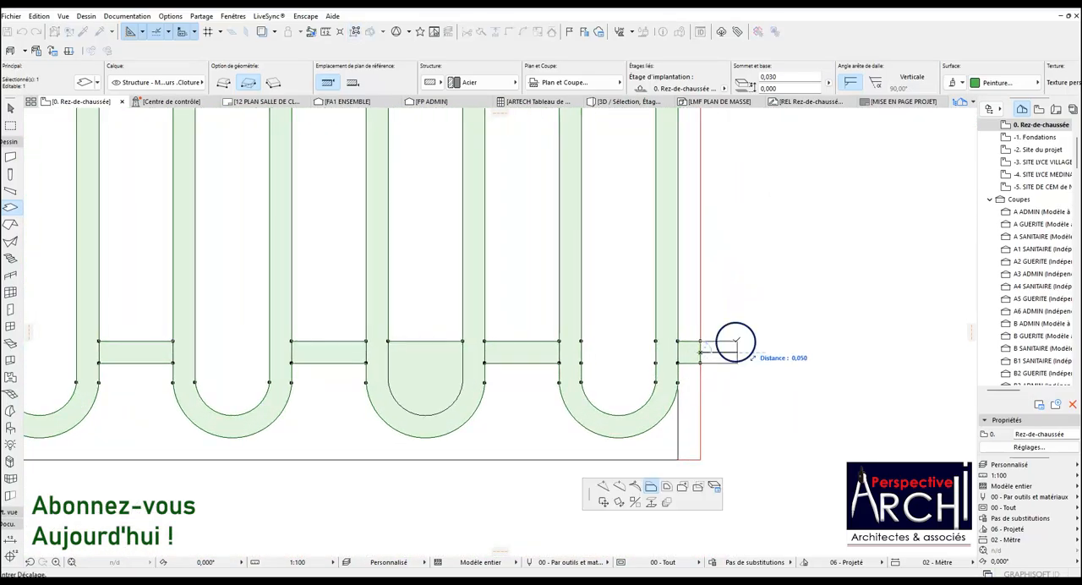
{"action": "left_click", "coordinate": [735, 343]}
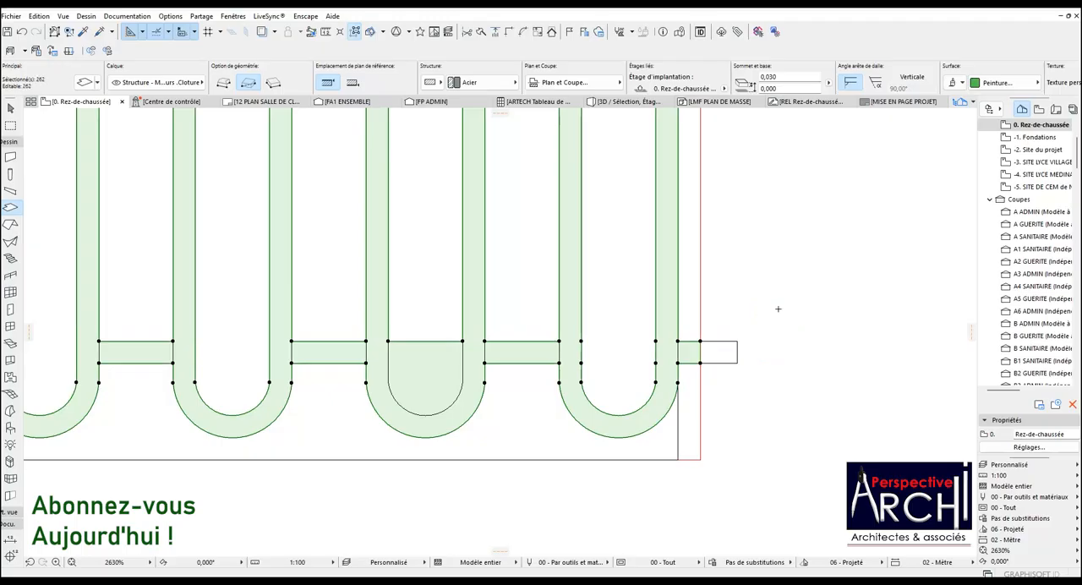
Extend the slab's upper and lower rail stubs on the panel's right side by 0.050 to the rail ends.
{"action": "scroll", "coordinate": [618, 394], "scroll_direction": "down", "scroll_amount": 7}
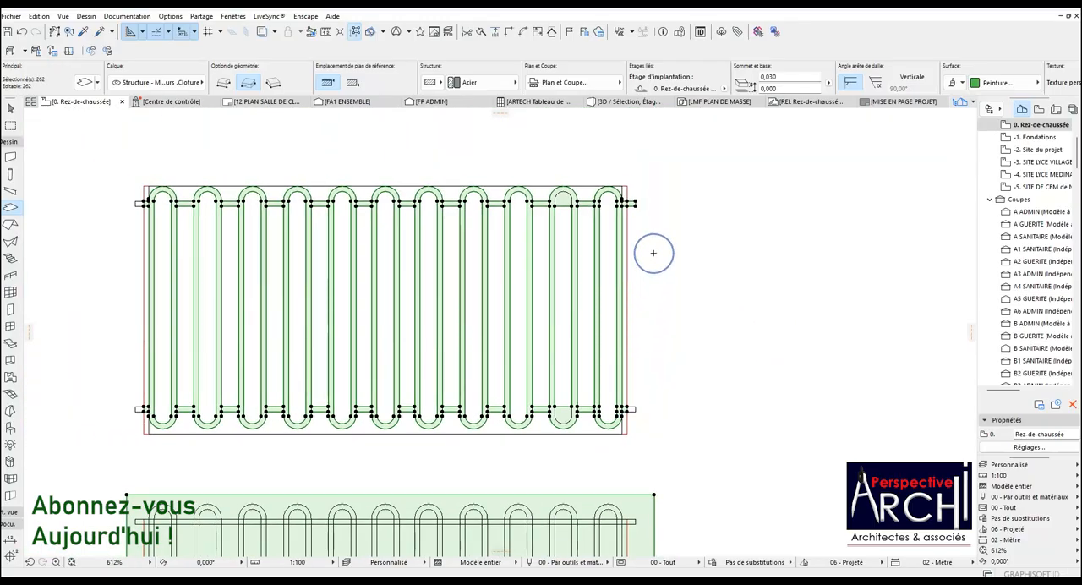
{"action": "scroll", "coordinate": [627, 203], "scroll_direction": "up", "scroll_amount": 5}
{"action": "left_click", "coordinate": [642, 204]}
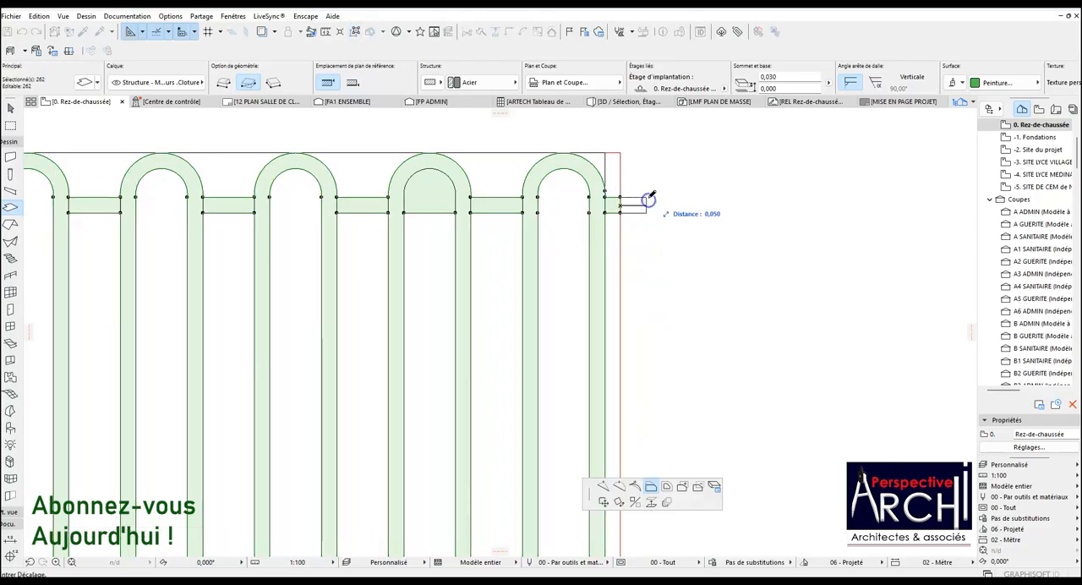
{"action": "left_click", "coordinate": [648, 197]}
{"action": "scroll", "coordinate": [647, 203], "scroll_direction": "down", "scroll_amount": 4}
{"action": "scroll", "coordinate": [636, 519], "scroll_direction": "up", "scroll_amount": 7}
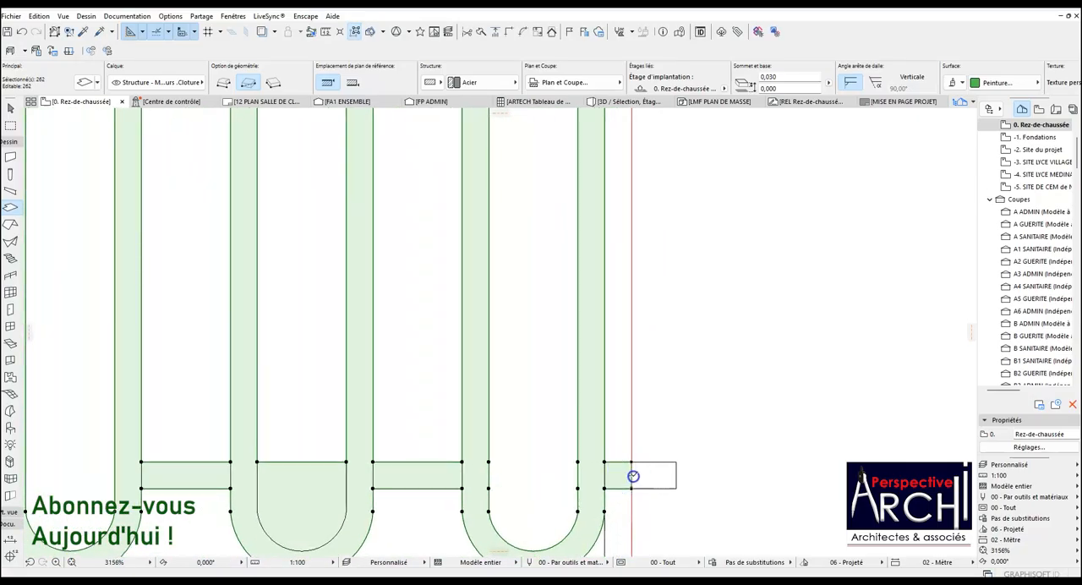
{"action": "left_click", "coordinate": [633, 477]}
{"action": "left_click", "coordinate": [680, 460]}
{"action": "scroll", "coordinate": [675, 457], "scroll_direction": "down", "scroll_amount": 5}
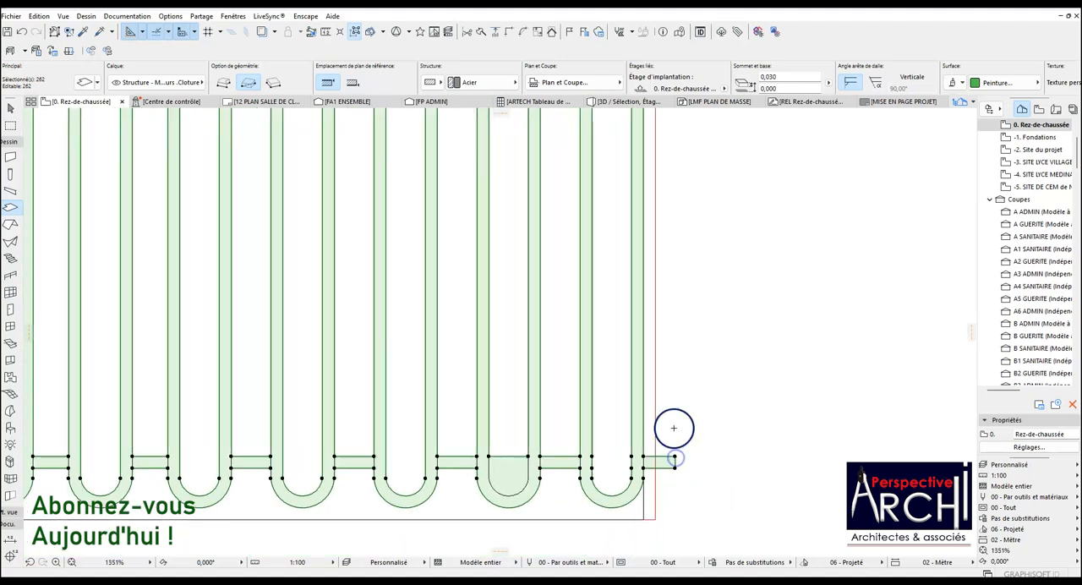
Extend the slab's lower and upper rail stubs on the panel's left side by 0.050 to the rail ends and deselect the slab.
{"action": "scroll", "coordinate": [142, 445], "scroll_direction": "up", "scroll_amount": 4}
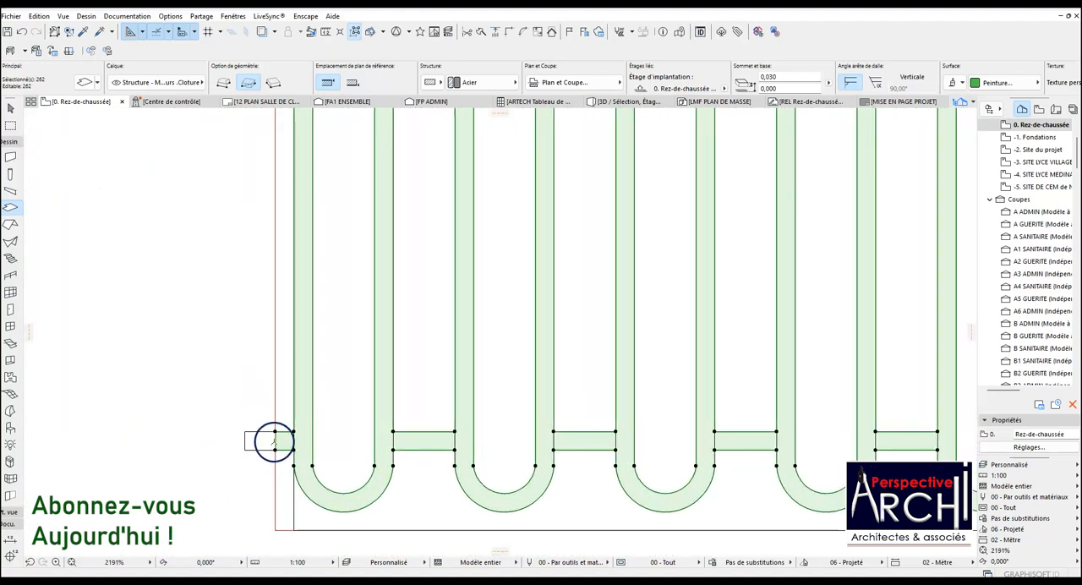
{"action": "left_click", "coordinate": [275, 442]}
{"action": "left_click", "coordinate": [244, 433]}
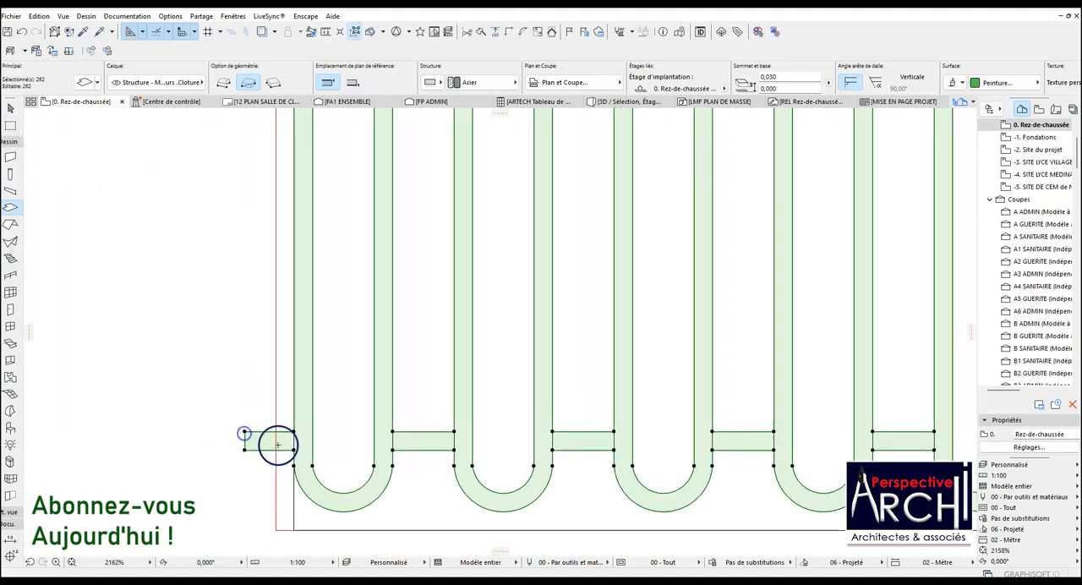
{"action": "scroll", "coordinate": [339, 465], "scroll_direction": "down", "scroll_amount": 5}
{"action": "scroll", "coordinate": [310, 281], "scroll_direction": "up", "scroll_amount": 6}
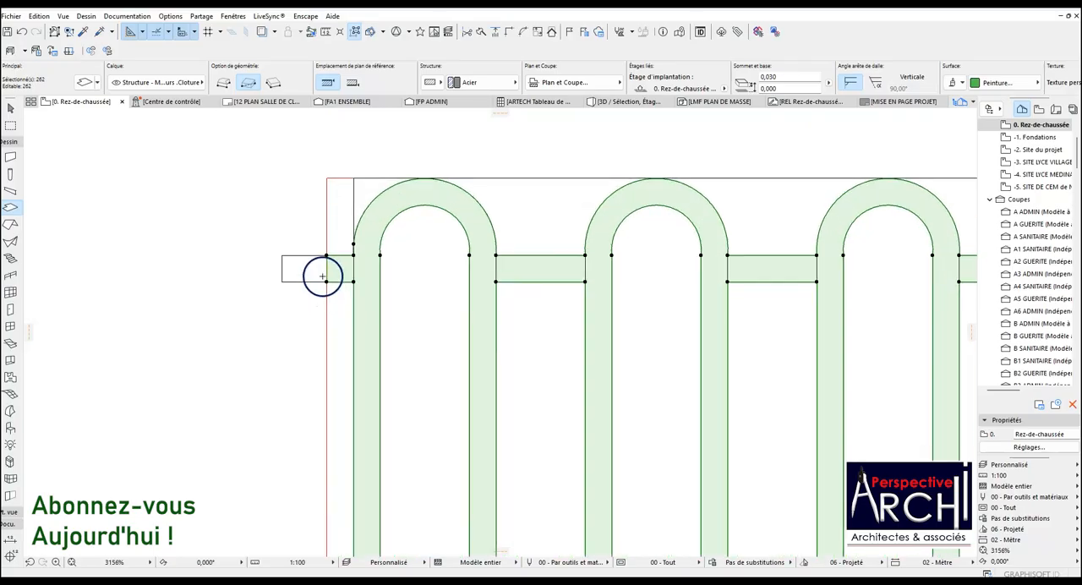
{"action": "scroll", "coordinate": [292, 259], "scroll_direction": "down", "scroll_amount": 5}
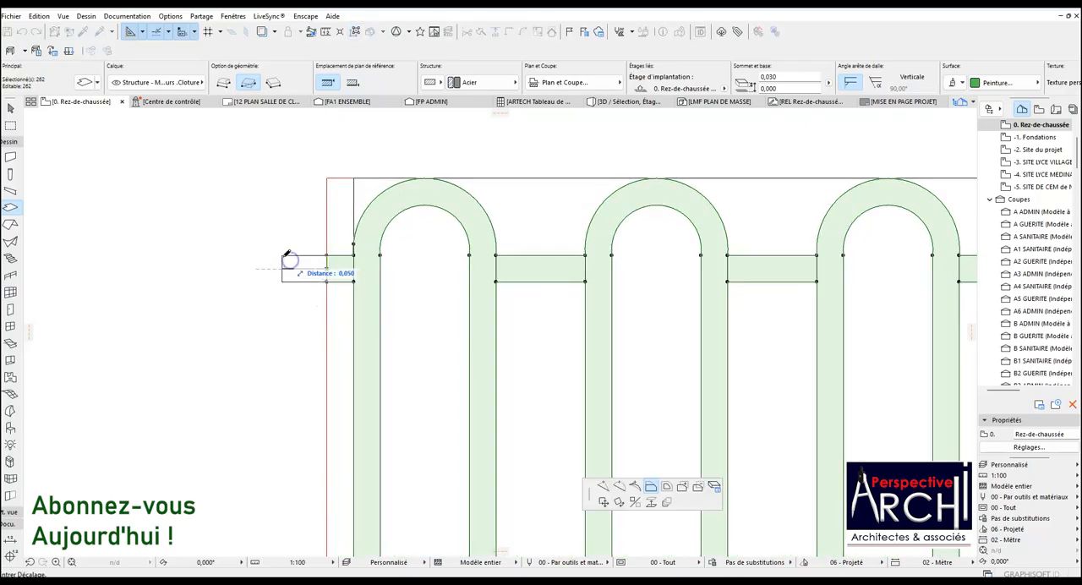
{"action": "scroll", "coordinate": [326, 257], "scroll_direction": "down", "scroll_amount": 3}
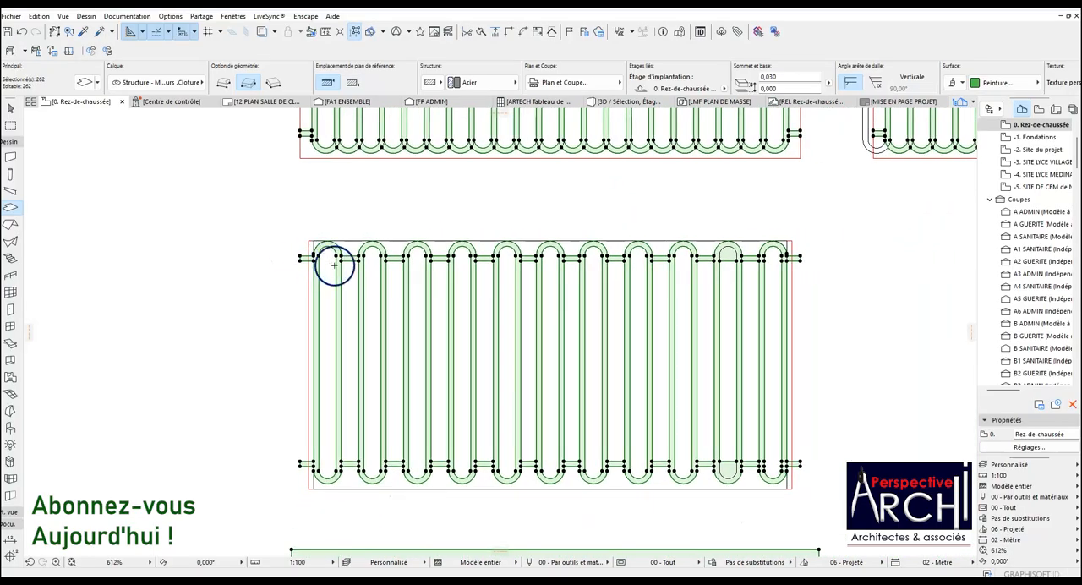
{"action": "key", "text": "Escape"}
Examine the trimmed panel and the bars and rails of the three-rail panel below it.
{"action": "scroll", "coordinate": [363, 286], "scroll_direction": "up", "scroll_amount": 3}
{"action": "scroll", "coordinate": [380, 265], "scroll_direction": "down", "scroll_amount": 5}
{"action": "scroll", "coordinate": [496, 259], "scroll_direction": "up", "scroll_amount": 3}
{"action": "scroll", "coordinate": [459, 282], "scroll_direction": "down", "scroll_amount": 5}
{"action": "scroll", "coordinate": [470, 372], "scroll_direction": "up", "scroll_amount": 4}
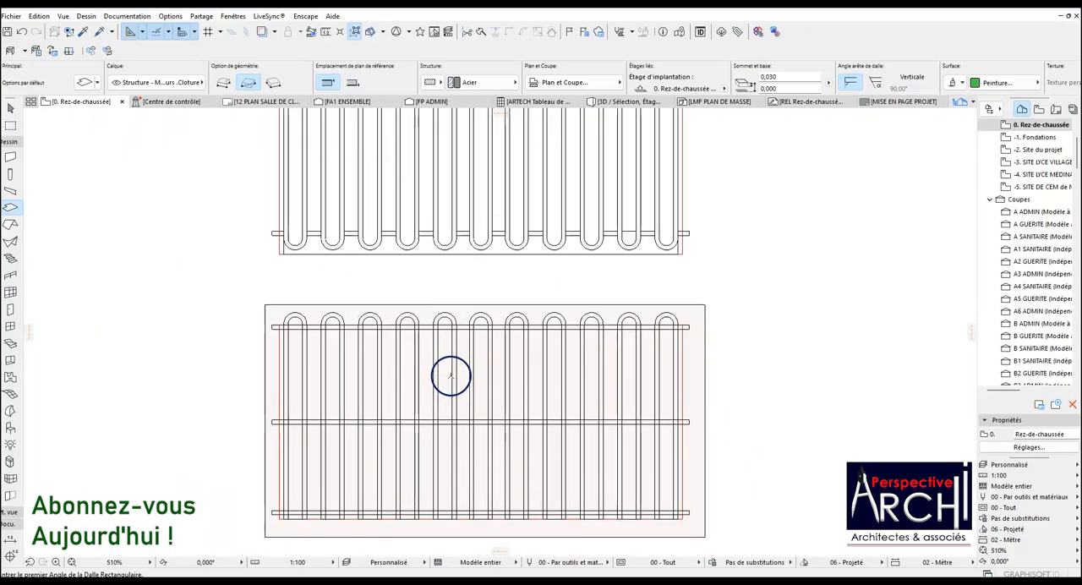
{"action": "scroll", "coordinate": [381, 367], "scroll_direction": "down", "scroll_amount": 3}
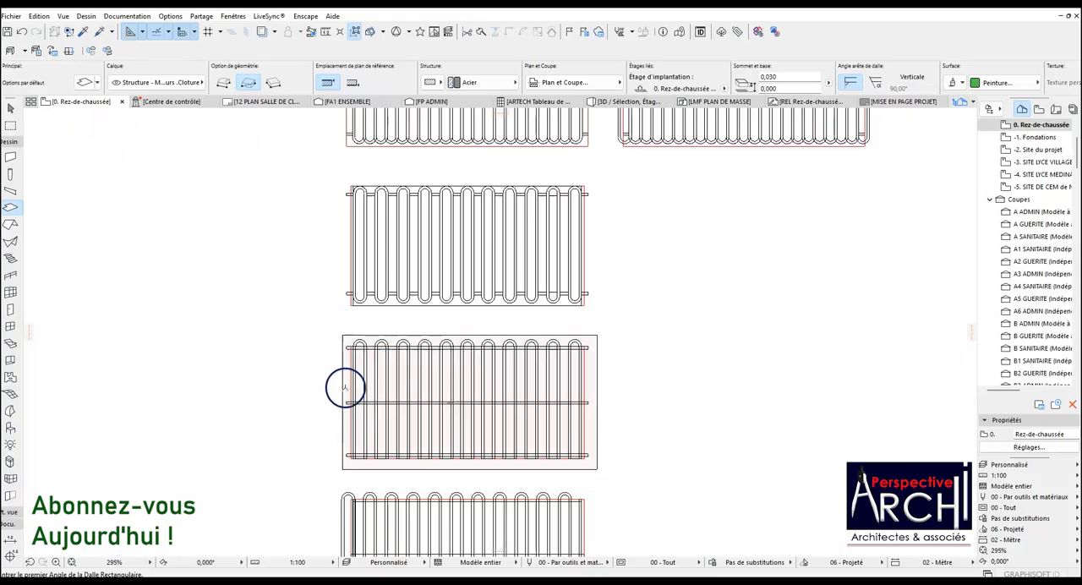
{"action": "scroll", "coordinate": [364, 438], "scroll_direction": "up", "scroll_amount": 4}
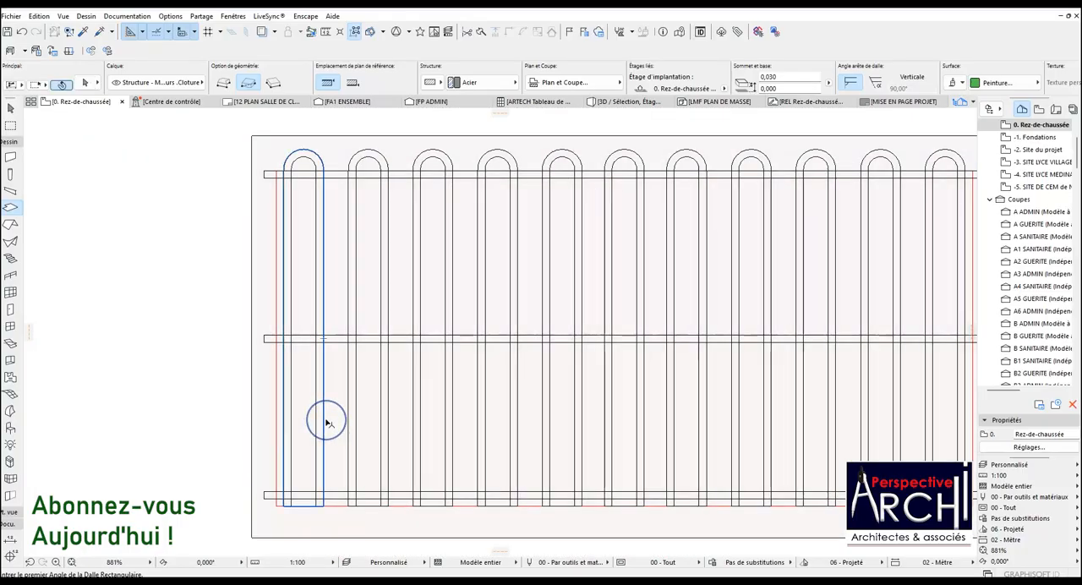
{"action": "scroll", "coordinate": [327, 423], "scroll_direction": "down", "scroll_amount": 5}
{"action": "scroll", "coordinate": [327, 429], "scroll_direction": "down", "scroll_amount": 2}
{"action": "scroll", "coordinate": [352, 436], "scroll_direction": "up", "scroll_amount": 2}
{"action": "scroll", "coordinate": [362, 437], "scroll_direction": "down", "scroll_amount": 1}
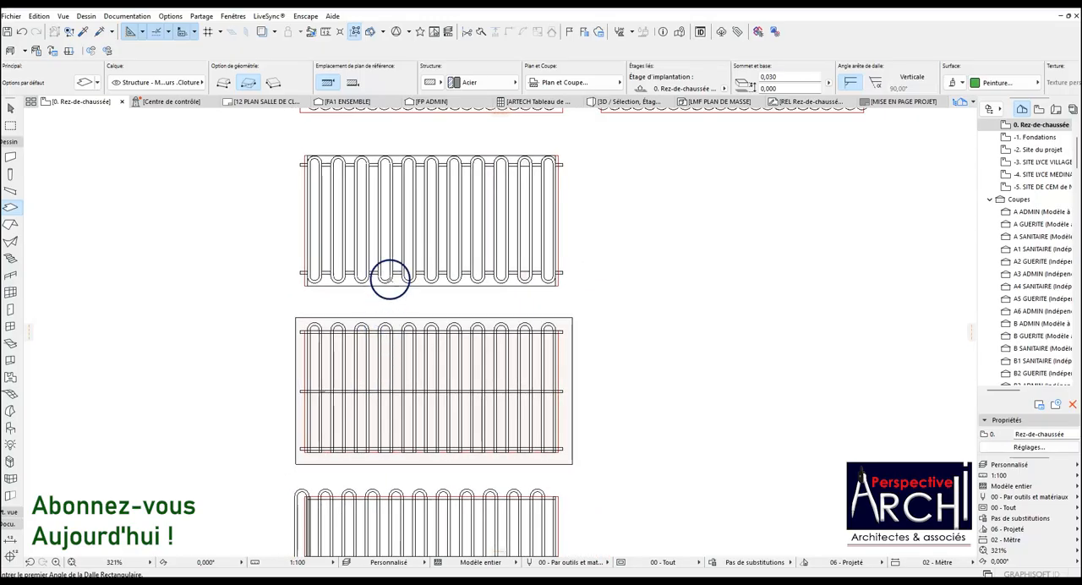
{"action": "scroll", "coordinate": [391, 258], "scroll_direction": "up", "scroll_amount": 3}
{"action": "scroll", "coordinate": [364, 279], "scroll_direction": "down", "scroll_amount": 1}
{"action": "scroll", "coordinate": [338, 294], "scroll_direction": "up", "scroll_amount": 2}
{"action": "scroll", "coordinate": [341, 291], "scroll_direction": "down", "scroll_amount": 4}
{"action": "scroll", "coordinate": [355, 307], "scroll_direction": "up", "scroll_amount": 2}
{"action": "scroll", "coordinate": [375, 347], "scroll_direction": "down", "scroll_amount": 1}
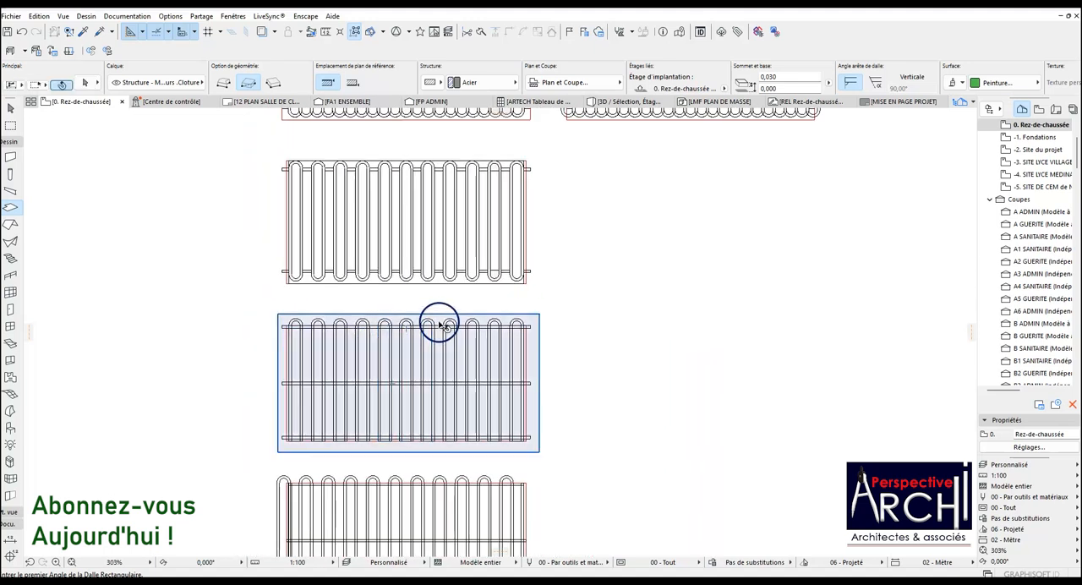
Select the trimmed panel's slab and compare it with the two three-rail panels below.
{"action": "left_click", "coordinate": [426, 279]}
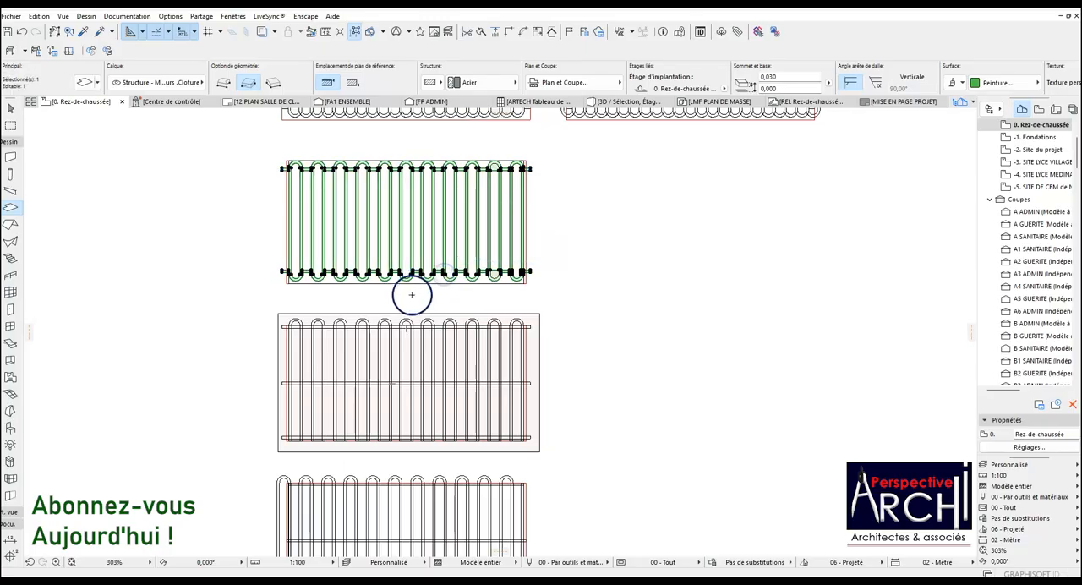
{"action": "scroll", "coordinate": [406, 280], "scroll_direction": "down", "scroll_amount": 2}
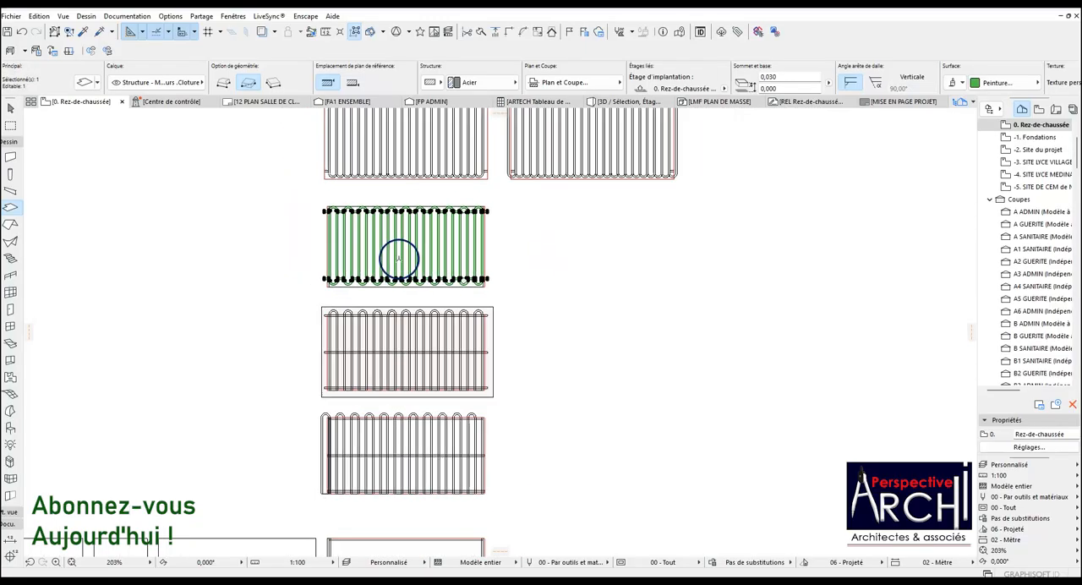
{"action": "scroll", "coordinate": [397, 258], "scroll_direction": "up", "scroll_amount": 5}
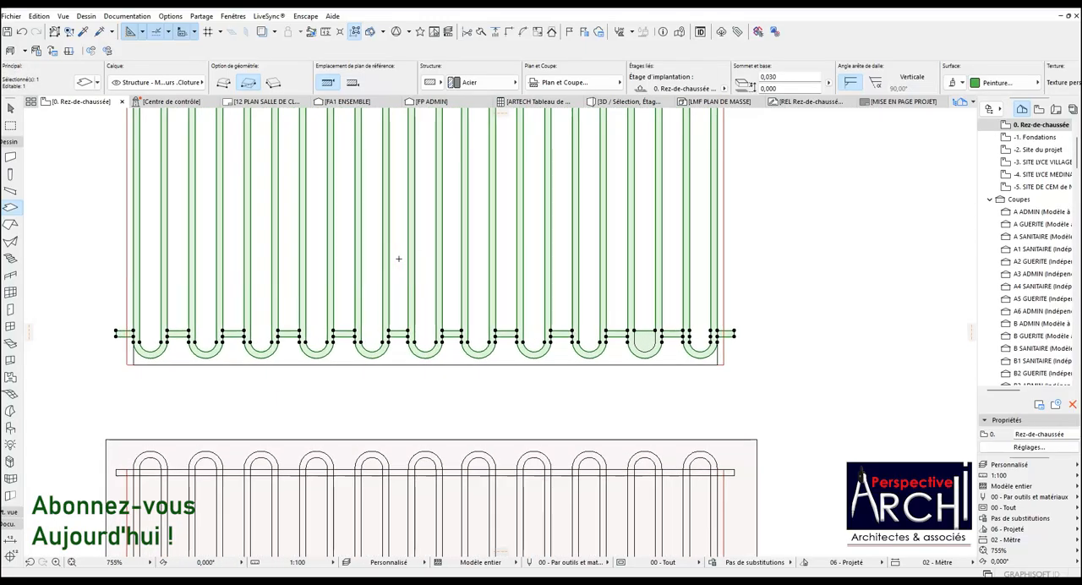
{"action": "scroll", "coordinate": [400, 267], "scroll_direction": "down", "scroll_amount": 4}
{"action": "scroll", "coordinate": [408, 294], "scroll_direction": "down", "scroll_amount": 3}
{"action": "scroll", "coordinate": [393, 434], "scroll_direction": "up", "scroll_amount": 3}
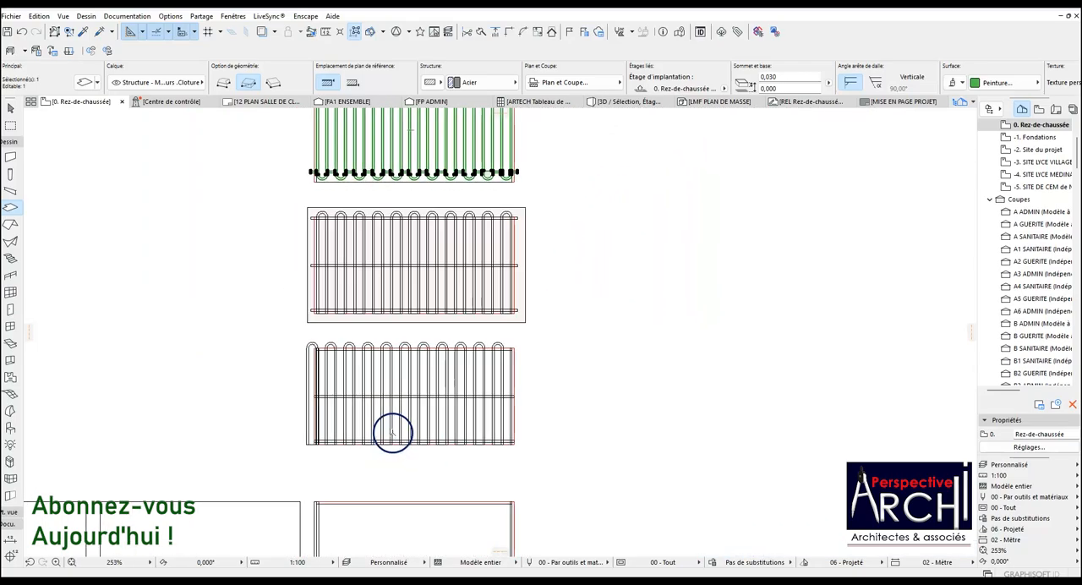
{"action": "scroll", "coordinate": [421, 169], "scroll_direction": "up", "scroll_amount": 2}
{"action": "scroll", "coordinate": [406, 236], "scroll_direction": "down", "scroll_amount": 4}
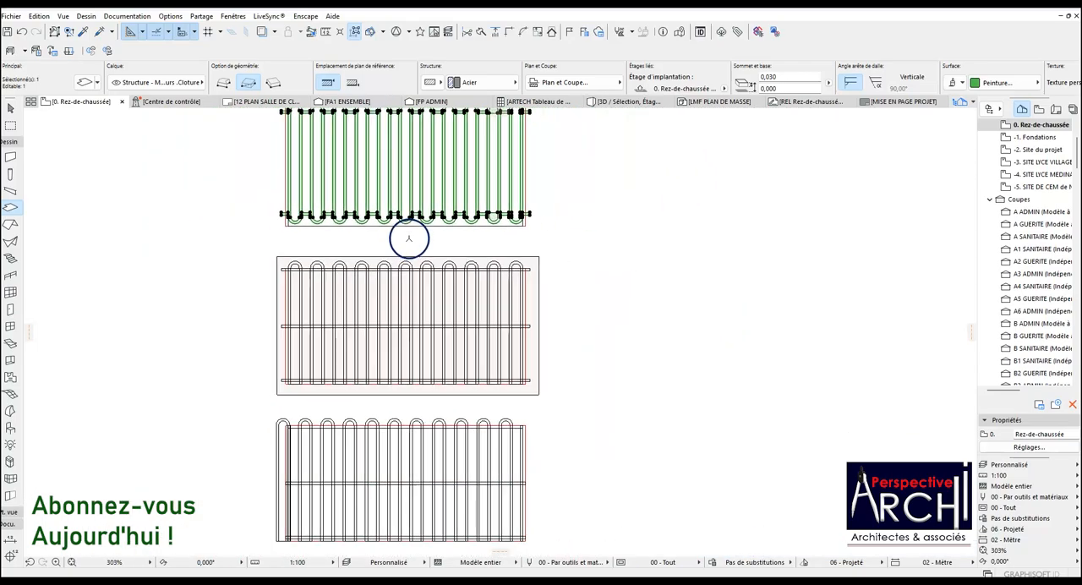
{"action": "scroll", "coordinate": [393, 267], "scroll_direction": "up", "scroll_amount": 3}
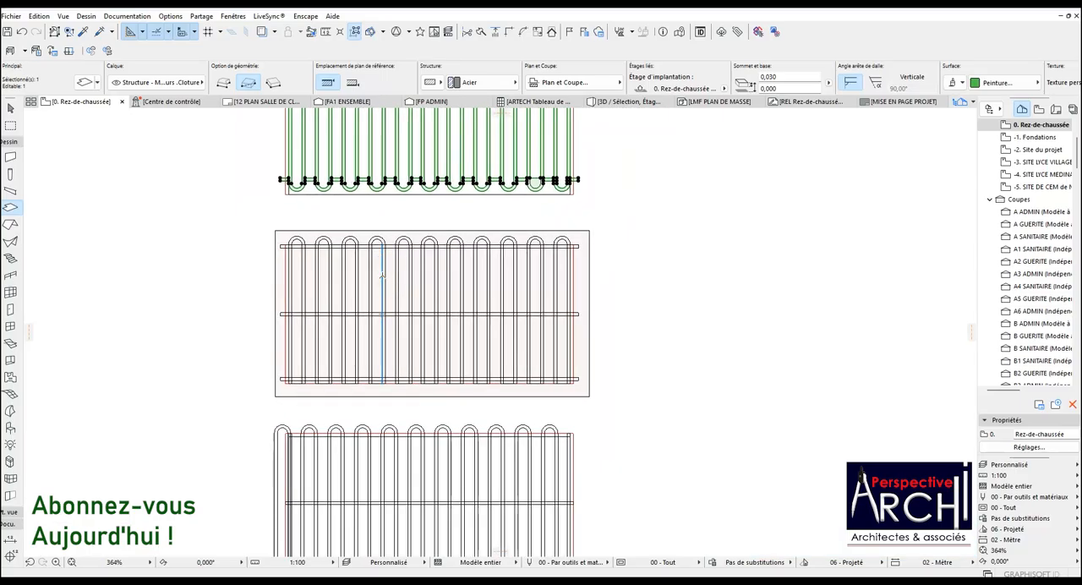
{"action": "scroll", "coordinate": [388, 312], "scroll_direction": "down", "scroll_amount": 2}
{"action": "key", "text": "ctrl+alt+m"}
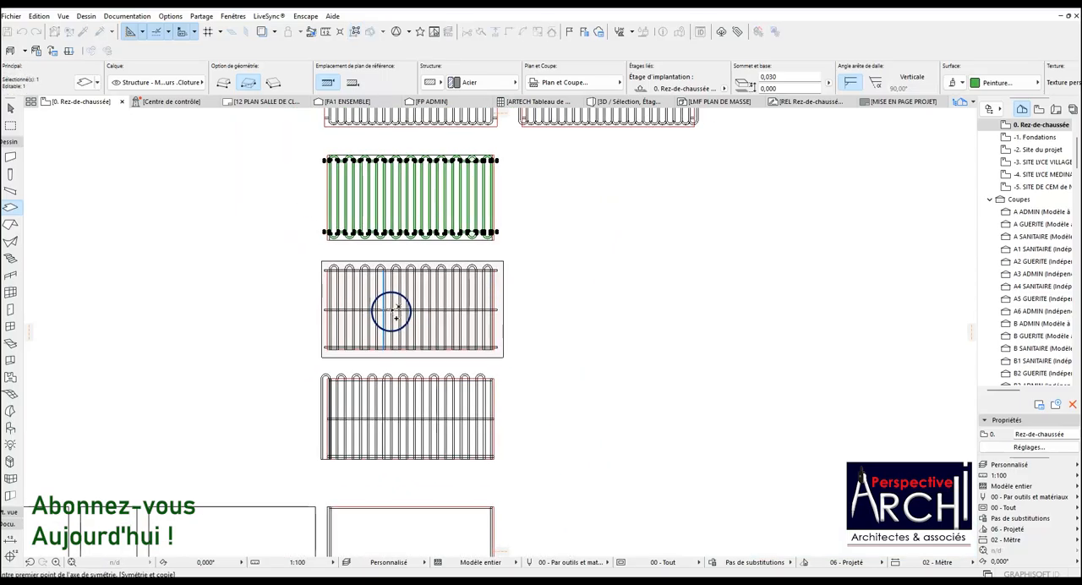
{"action": "scroll", "coordinate": [489, 163], "scroll_direction": "up", "scroll_amount": 3}
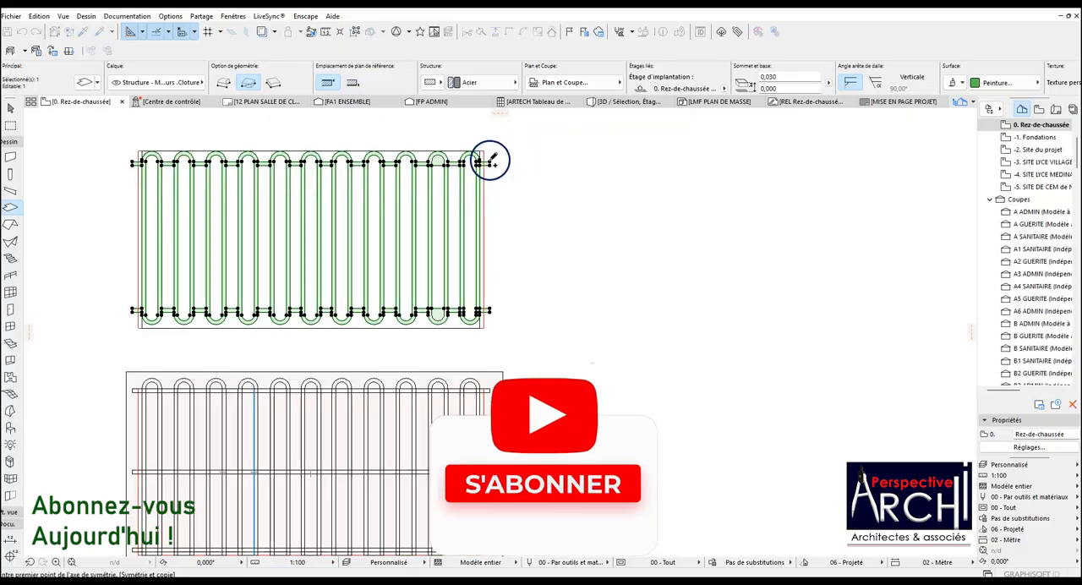
{"action": "left_click", "coordinate": [490, 162]}
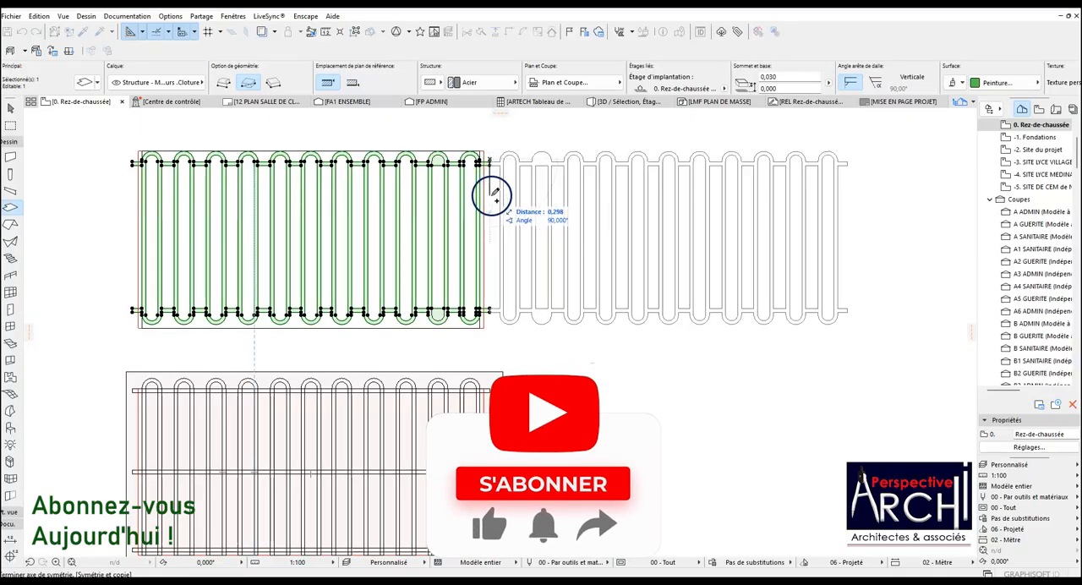
{"action": "key", "text": "Escape"}
Copy the trimmed panel's slab onto the three-rail panel below, aligned at the upper rail's right end, and deselect it.
{"action": "key", "text": "ctrl+shift+d"}
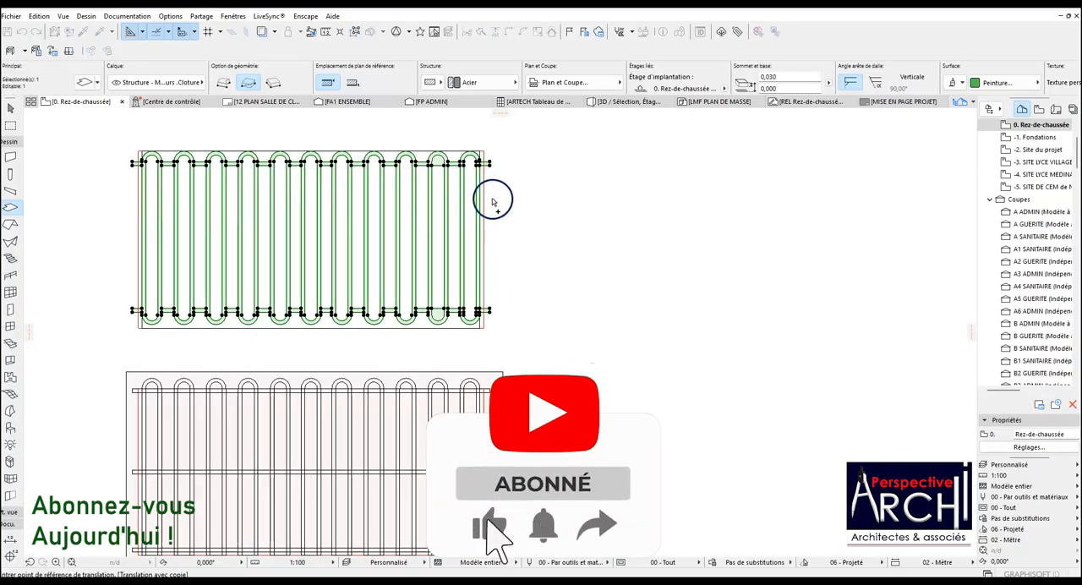
{"action": "scroll", "coordinate": [461, 316], "scroll_direction": "down", "scroll_amount": 1}
{"action": "scroll", "coordinate": [487, 346], "scroll_direction": "up", "scroll_amount": 4}
{"action": "left_click", "coordinate": [502, 290]}
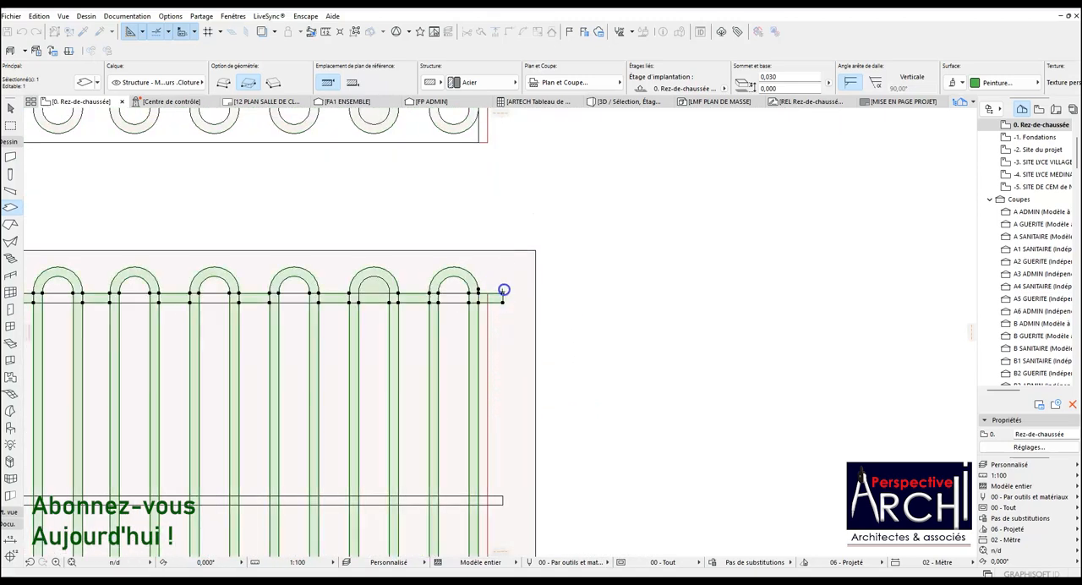
{"action": "scroll", "coordinate": [512, 245], "scroll_direction": "down", "scroll_amount": 5}
{"action": "scroll", "coordinate": [473, 373], "scroll_direction": "up", "scroll_amount": 7}
{"action": "scroll", "coordinate": [465, 338], "scroll_direction": "down", "scroll_amount": 5}
{"action": "scroll", "coordinate": [475, 377], "scroll_direction": "up", "scroll_amount": 4}
{"action": "scroll", "coordinate": [475, 377], "scroll_direction": "up", "scroll_amount": 1}
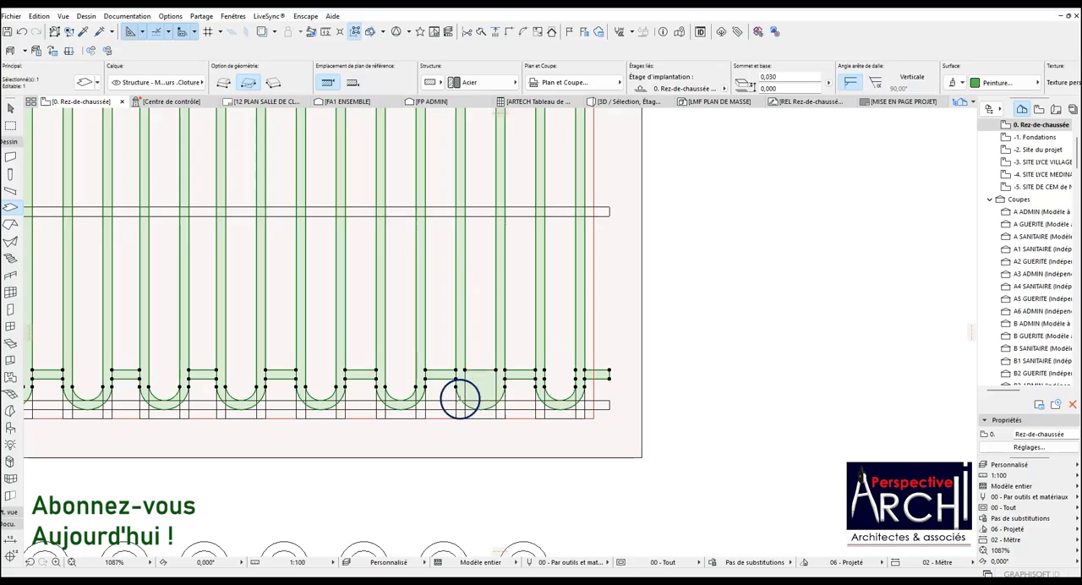
{"action": "scroll", "coordinate": [460, 398], "scroll_direction": "down", "scroll_amount": 5}
{"action": "key", "text": "Escape"}
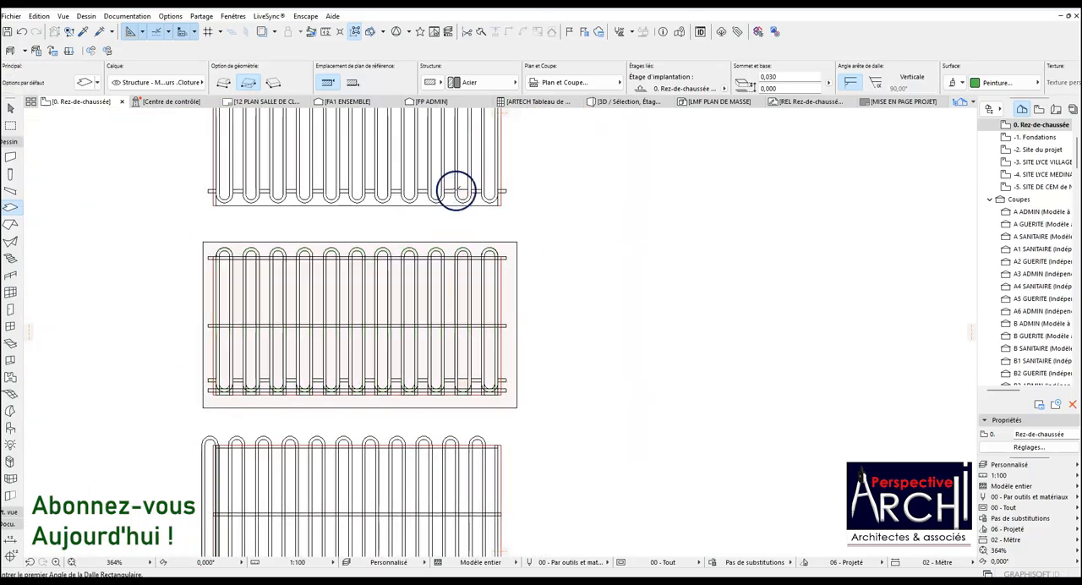
Subtract the infill inside the second lower loop from the right in the original trimmed panel's slab.
{"action": "left_click", "coordinate": [464, 189]}
{"action": "scroll", "coordinate": [456, 186], "scroll_direction": "up", "scroll_amount": 7}
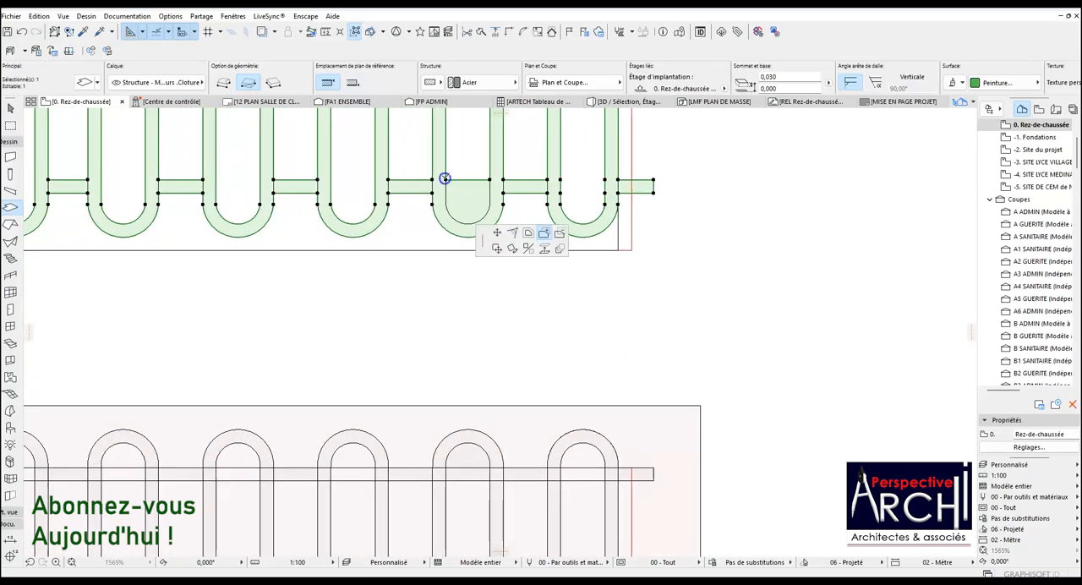
{"action": "left_click", "coordinate": [462, 201]}
{"action": "left_click", "coordinate": [468, 185]}
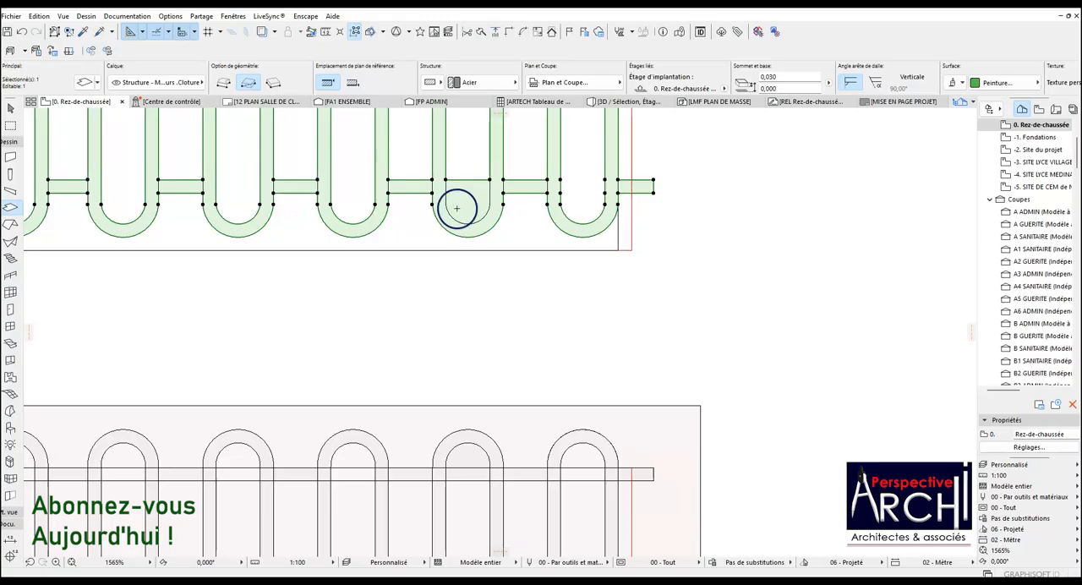
{"action": "left_click", "coordinate": [464, 181]}
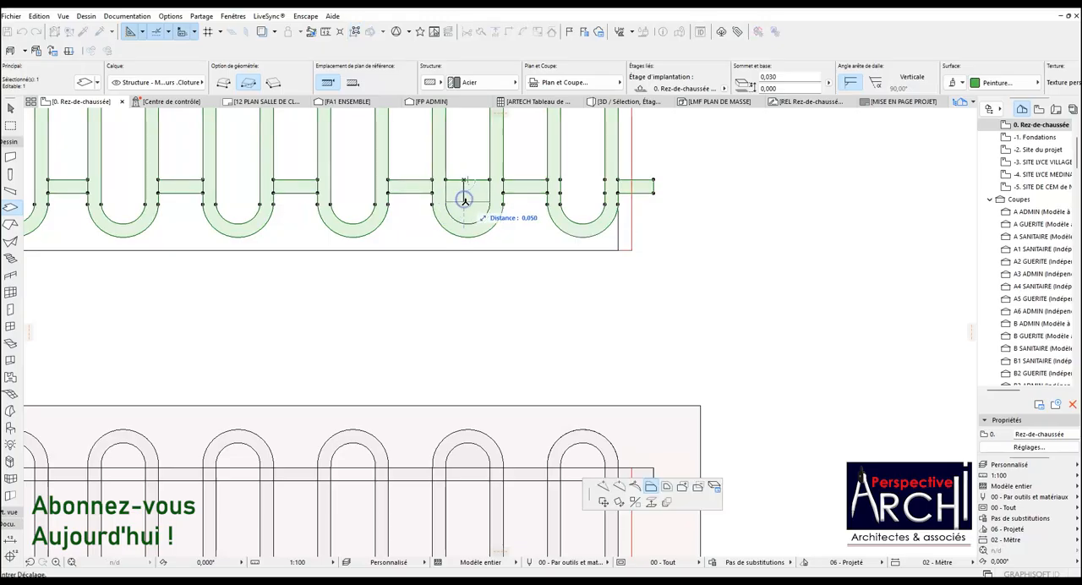
{"action": "left_click", "coordinate": [464, 199]}
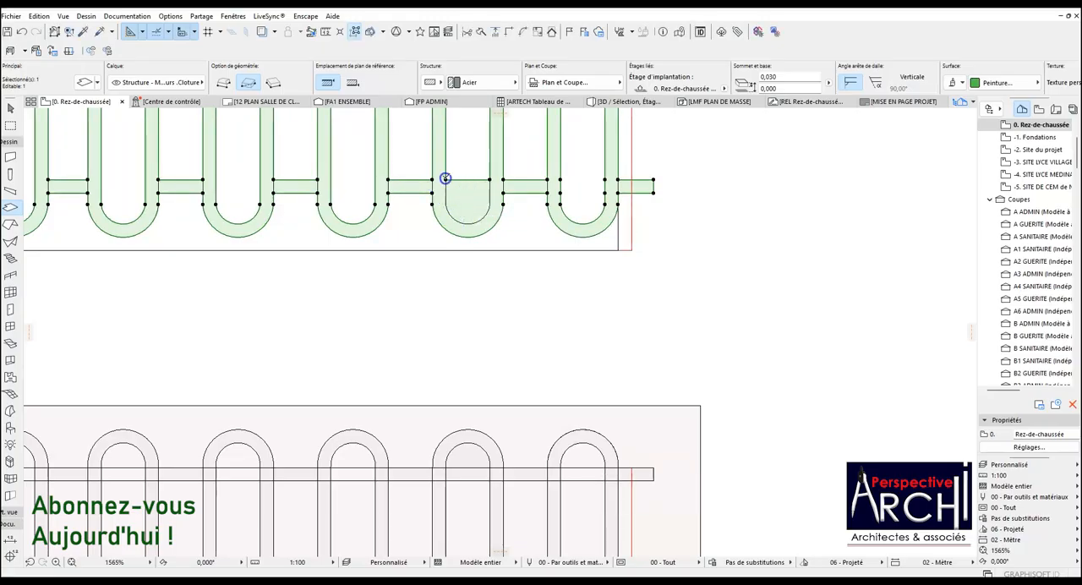
{"action": "left_click", "coordinate": [643, 410]}
{"action": "left_click", "coordinate": [669, 483]}
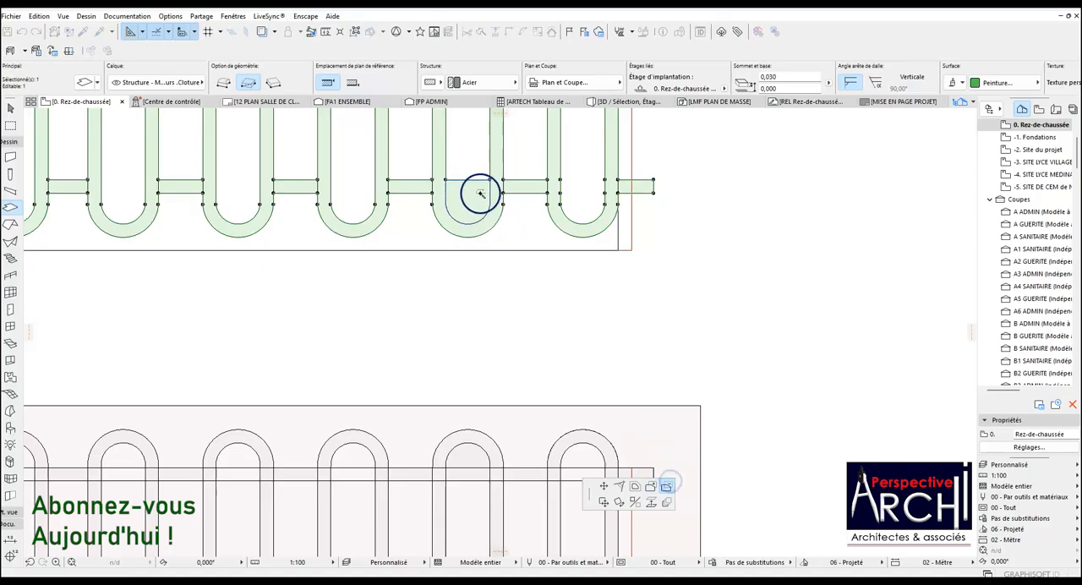
Delete the plain rectangular slab surrounding the upper three-rail panel.
{"action": "scroll", "coordinate": [466, 189], "scroll_direction": "down", "scroll_amount": 5}
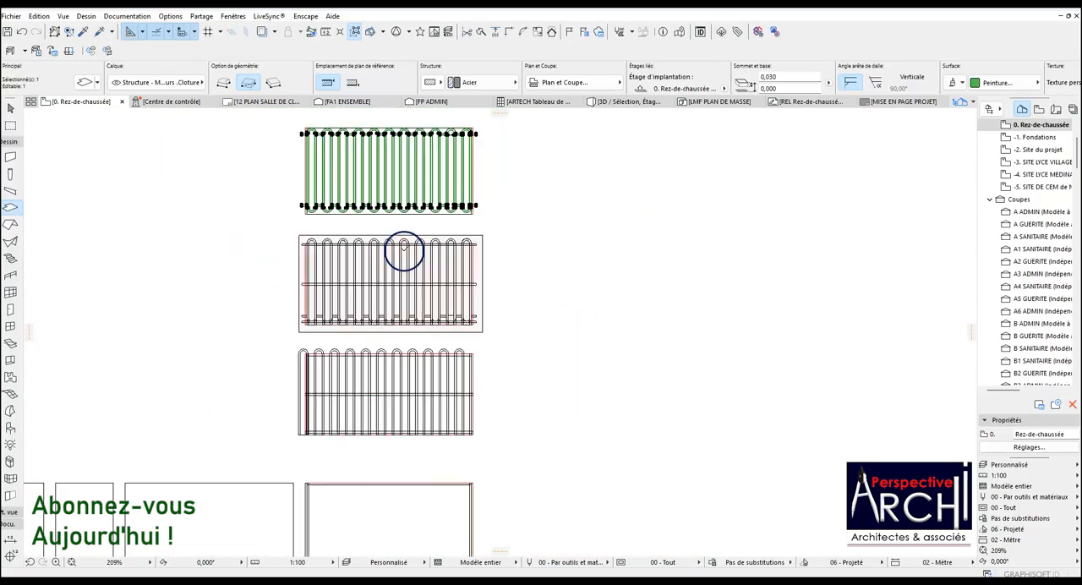
{"action": "scroll", "coordinate": [411, 435], "scroll_direction": "down", "scroll_amount": 3}
{"action": "scroll", "coordinate": [435, 380], "scroll_direction": "up", "scroll_amount": 8}
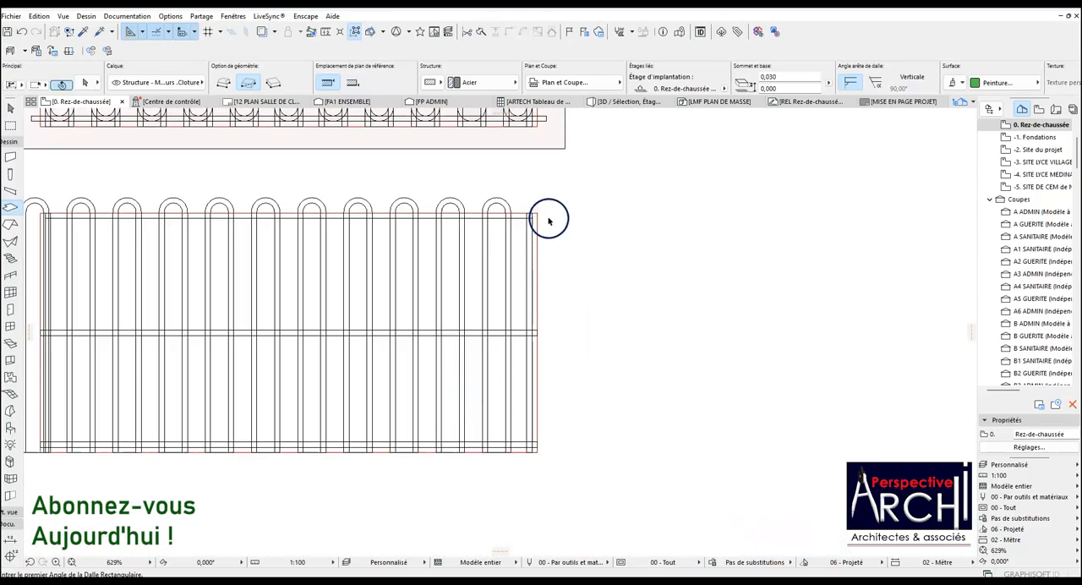
{"action": "scroll", "coordinate": [507, 232], "scroll_direction": "down", "scroll_amount": 5}
{"action": "scroll", "coordinate": [499, 211], "scroll_direction": "up", "scroll_amount": 3}
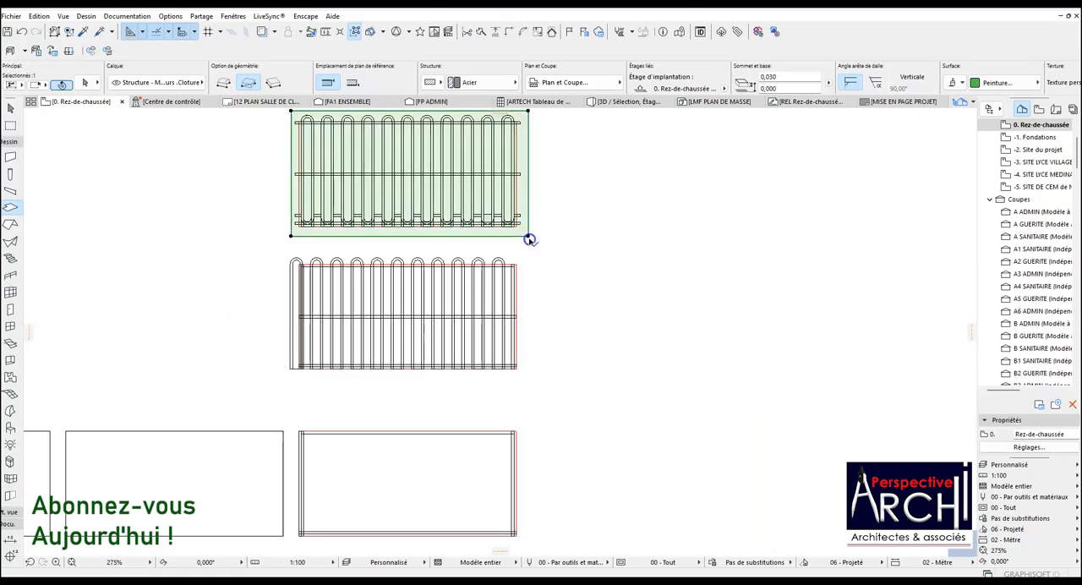
{"action": "key", "text": "Escape"}
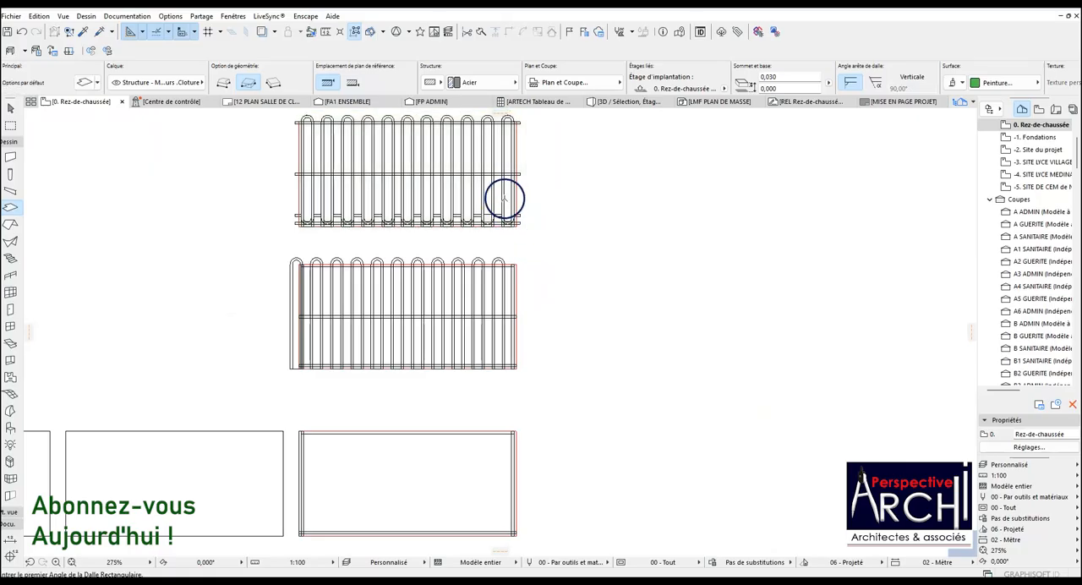
Select the copied slab on the three-rail panel and compare its lower loops and rail with the outlines beneath.
{"action": "scroll", "coordinate": [499, 245], "scroll_direction": "up", "scroll_amount": 6}
{"action": "left_click", "coordinate": [520, 249]}
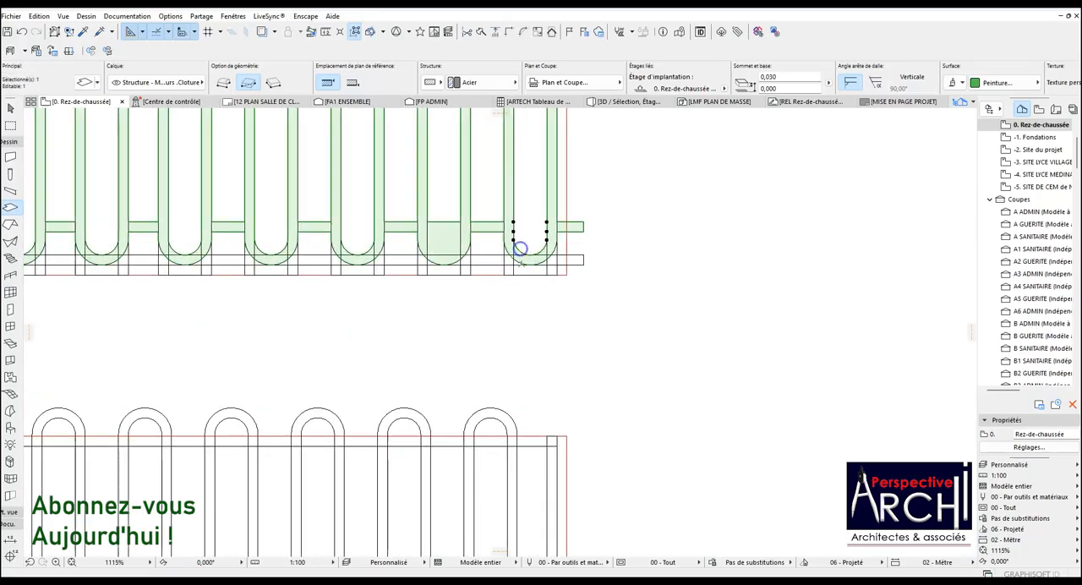
{"action": "scroll", "coordinate": [520, 249], "scroll_direction": "down", "scroll_amount": 5}
{"action": "scroll", "coordinate": [476, 261], "scroll_direction": "up", "scroll_amount": 5}
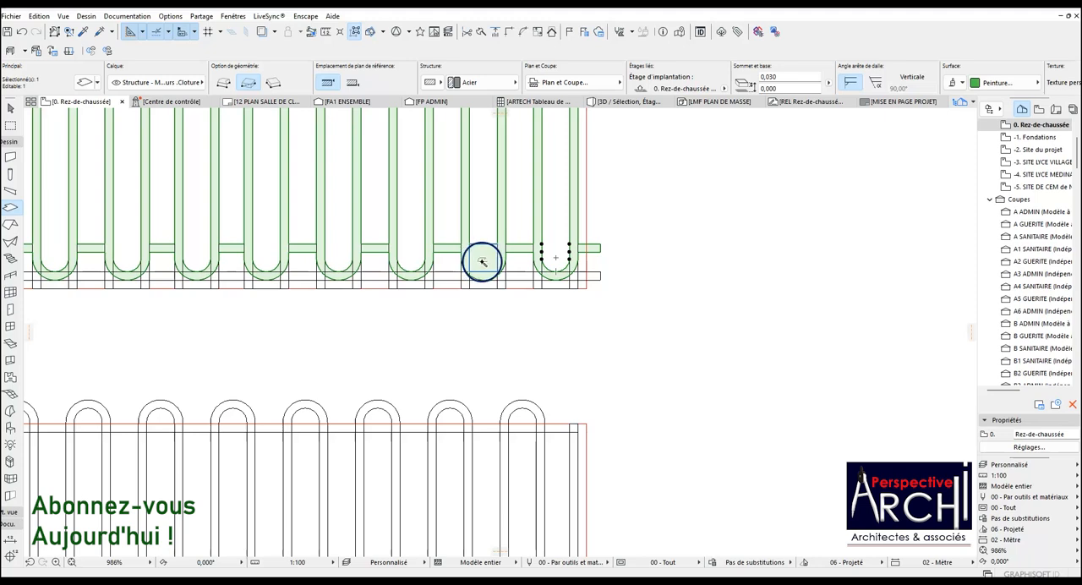
{"action": "scroll", "coordinate": [481, 260], "scroll_direction": "up", "scroll_amount": 3}
{"action": "scroll", "coordinate": [483, 262], "scroll_direction": "down", "scroll_amount": 4}
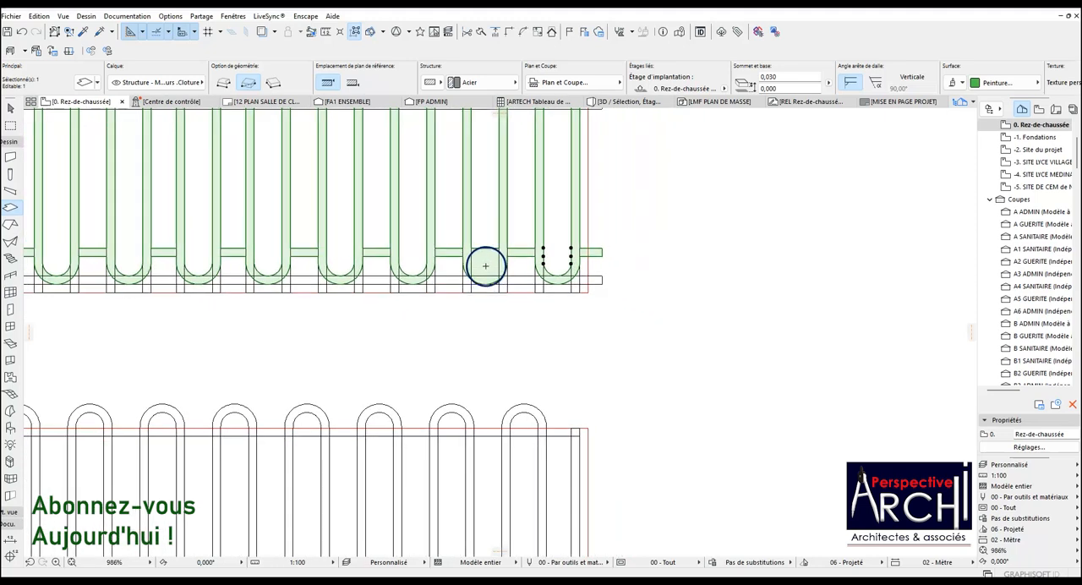
{"action": "scroll", "coordinate": [486, 263], "scroll_direction": "up", "scroll_amount": 5}
{"action": "scroll", "coordinate": [485, 261], "scroll_direction": "down", "scroll_amount": 6}
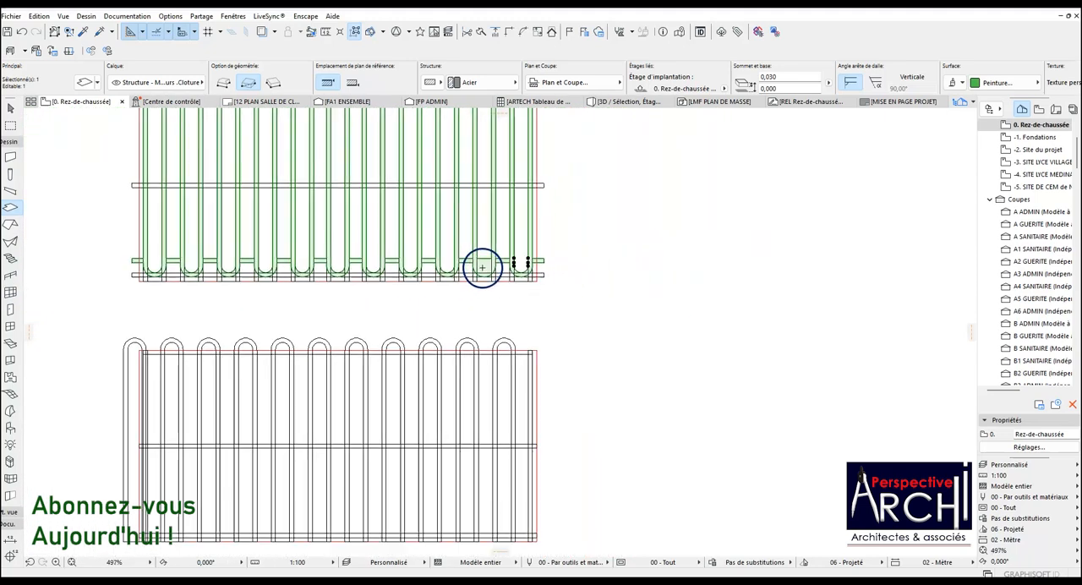
{"action": "scroll", "coordinate": [175, 265], "scroll_direction": "up", "scroll_amount": 3}
{"action": "scroll", "coordinate": [174, 265], "scroll_direction": "up", "scroll_amount": 2}
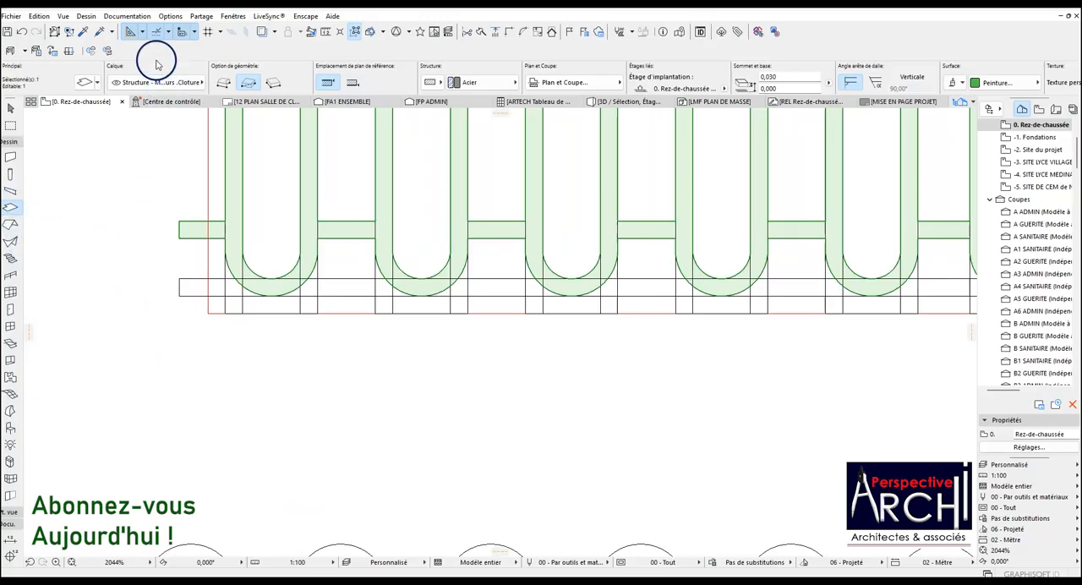
{"action": "scroll", "coordinate": [222, 321], "scroll_direction": "down", "scroll_amount": 4}
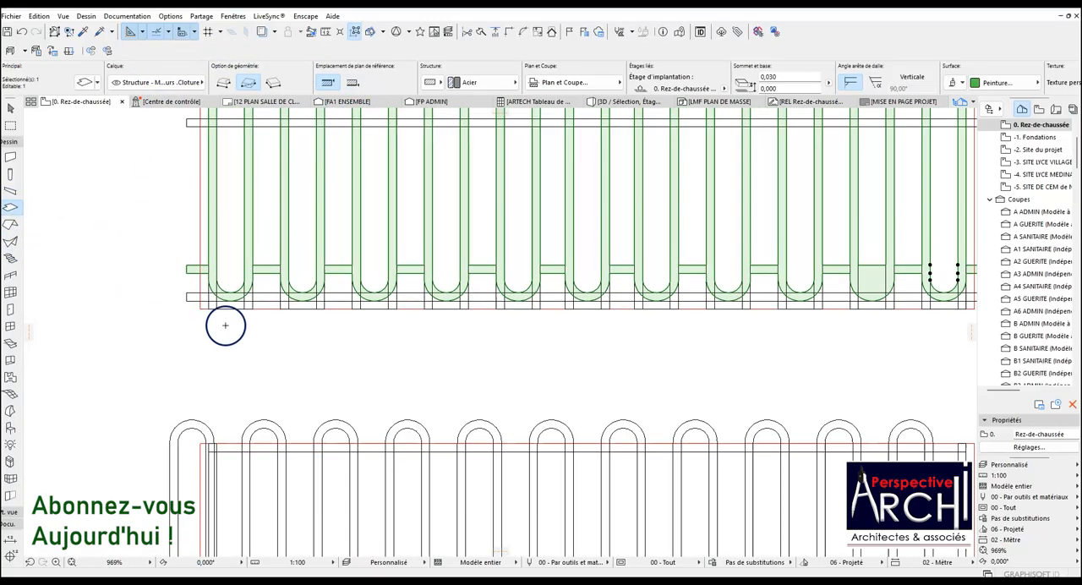
Cut the infill above the lower rail out of the second loop from the right in the copied slab.
{"action": "scroll", "coordinate": [781, 273], "scroll_direction": "up", "scroll_amount": 3}
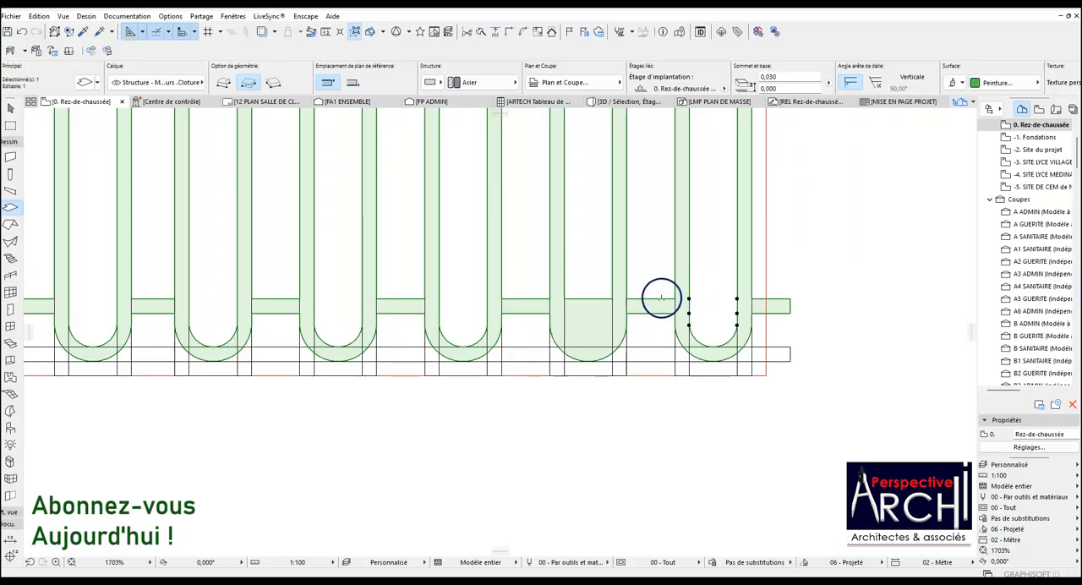
{"action": "scroll", "coordinate": [616, 323], "scroll_direction": "up", "scroll_amount": 1}
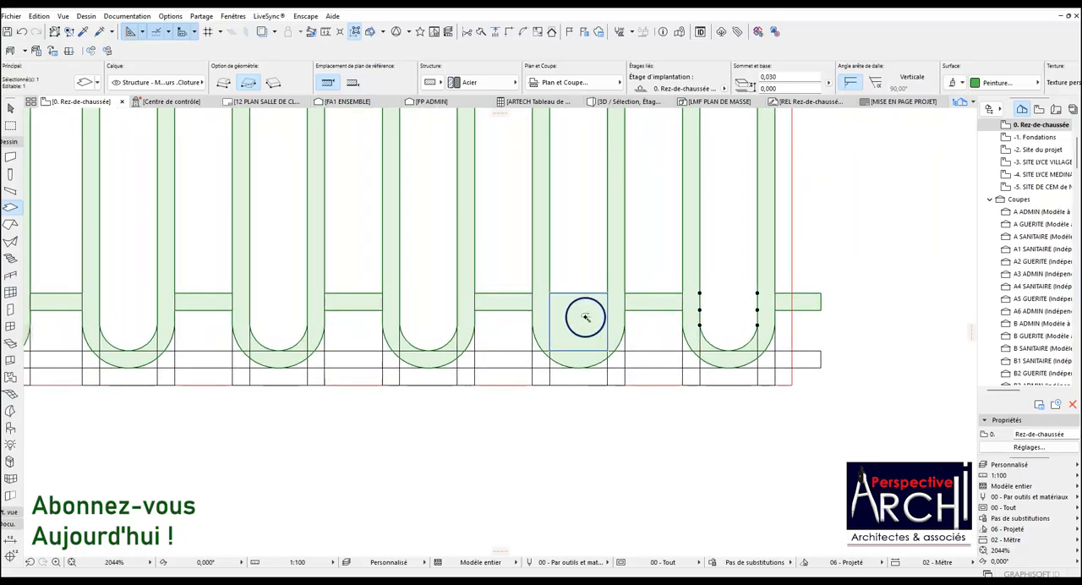
{"action": "scroll", "coordinate": [579, 339], "scroll_direction": "down", "scroll_amount": 3}
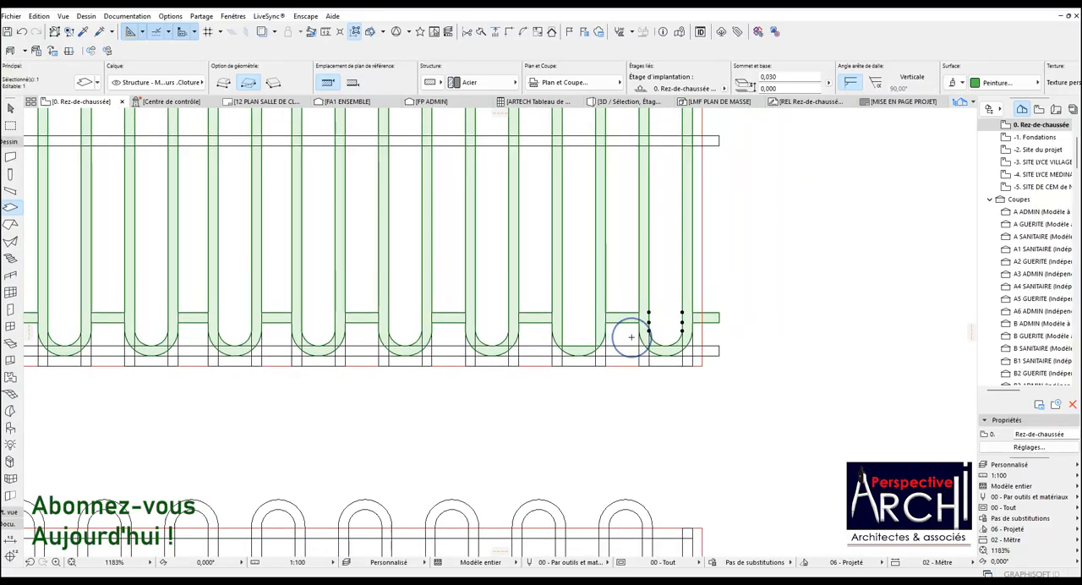
{"action": "key", "text": "ctrl+z"}
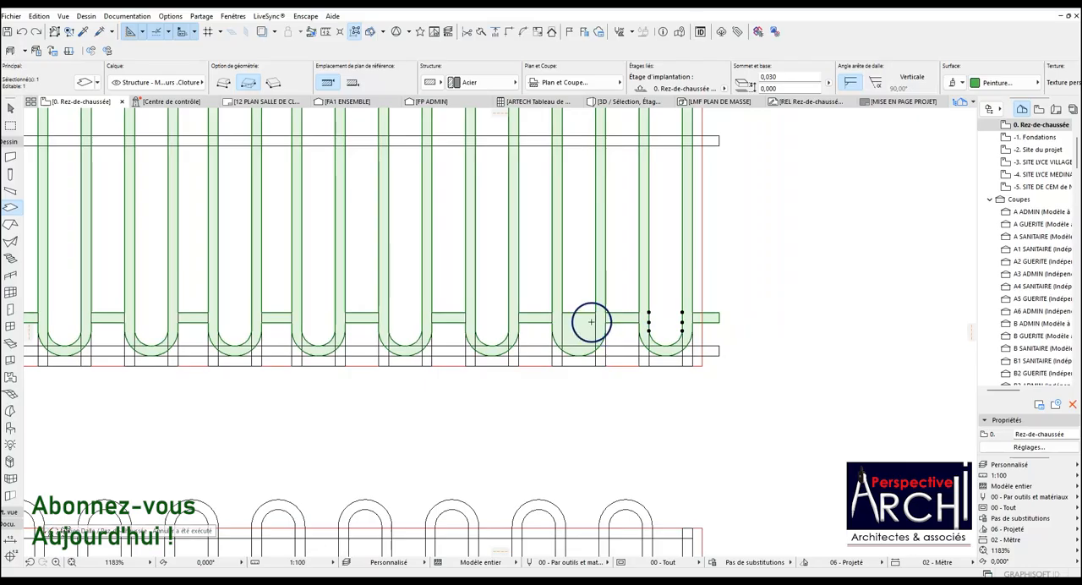
{"action": "left_click", "coordinate": [576, 328]}
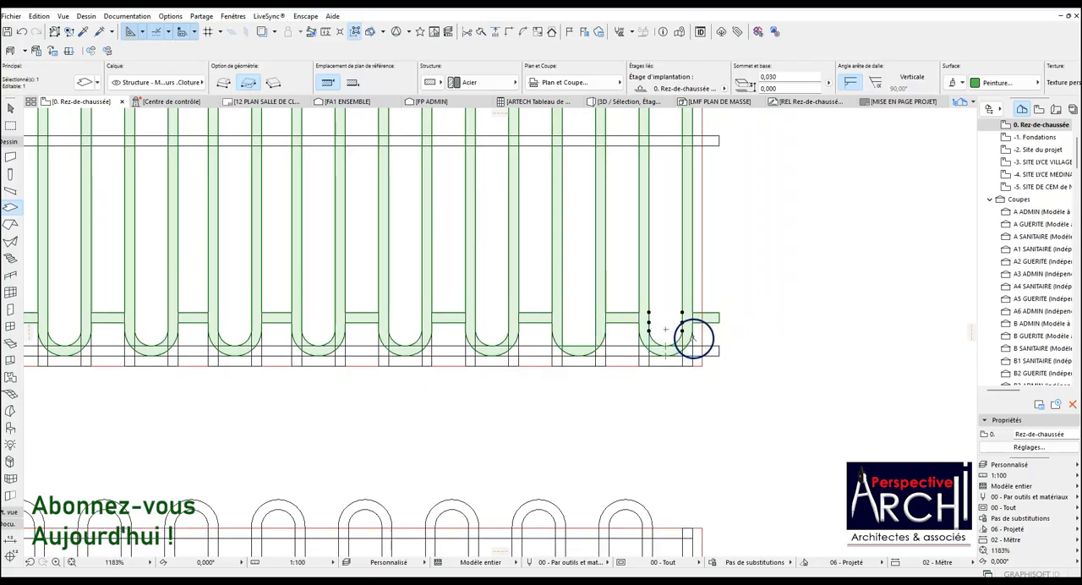
Cut the rounded lower bar ends off the copied slab with a full-width rectangle just below its lower rail.
{"action": "left_click", "coordinate": [681, 313]}
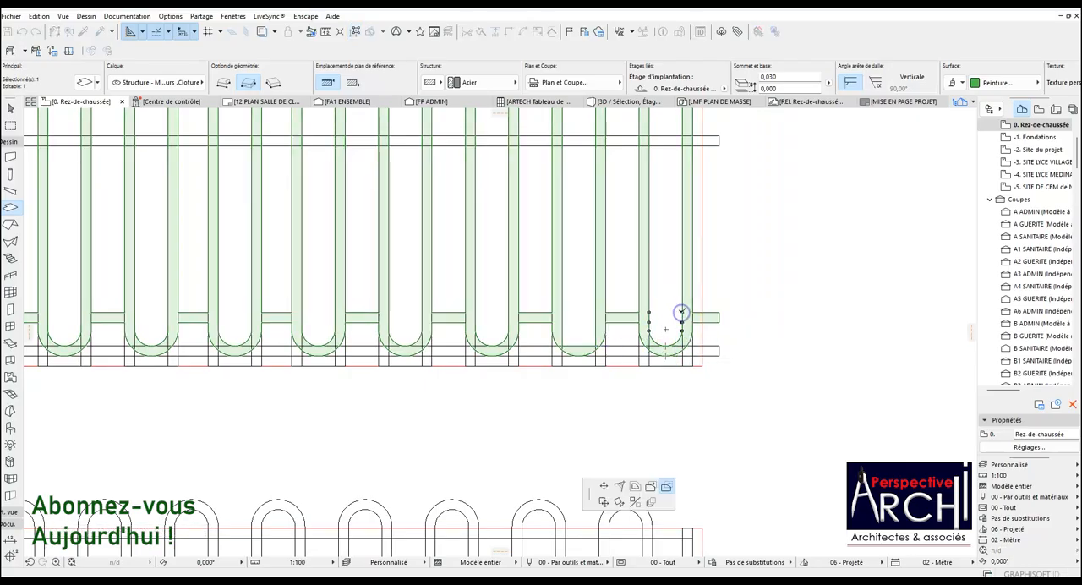
{"action": "scroll", "coordinate": [667, 325], "scroll_direction": "down", "scroll_amount": 3}
{"action": "scroll", "coordinate": [235, 332], "scroll_direction": "up", "scroll_amount": 4}
{"action": "scroll", "coordinate": [235, 332], "scroll_direction": "up", "scroll_amount": 2}
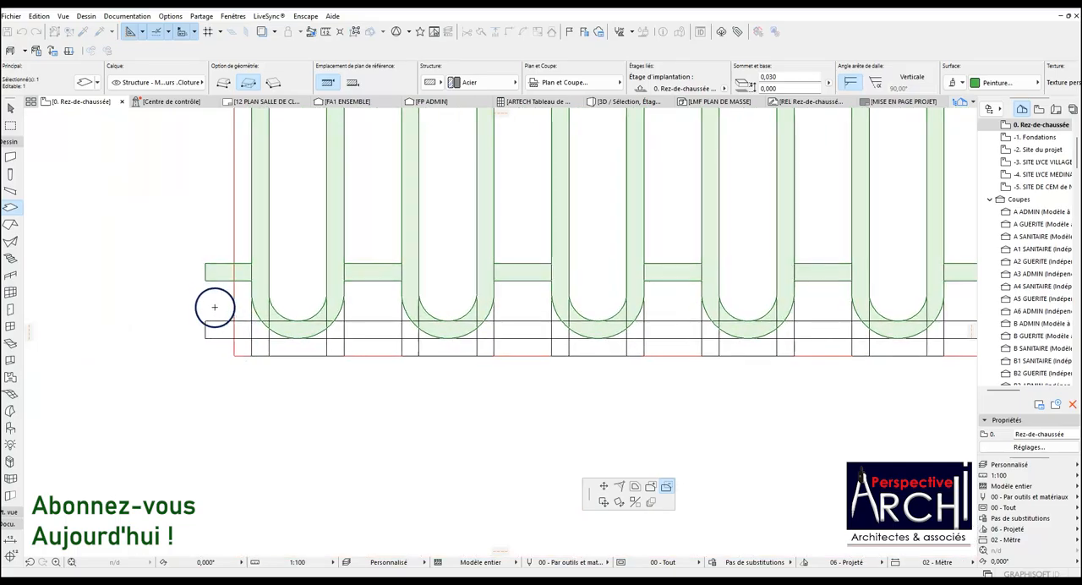
{"action": "left_click", "coordinate": [207, 293]}
{"action": "scroll", "coordinate": [287, 311], "scroll_direction": "down", "scroll_amount": 4}
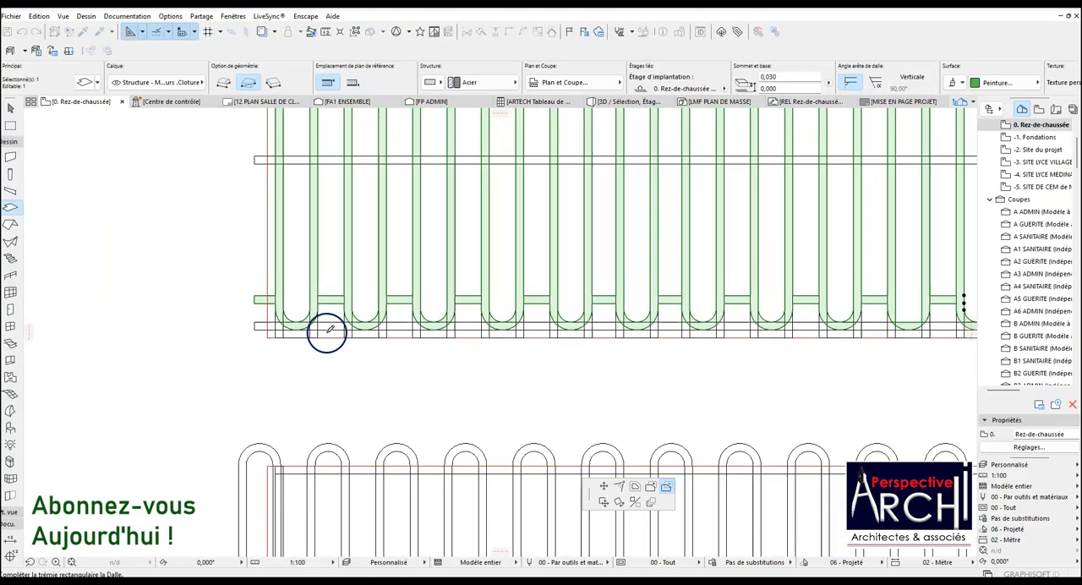
{"action": "left_click", "coordinate": [844, 352]}
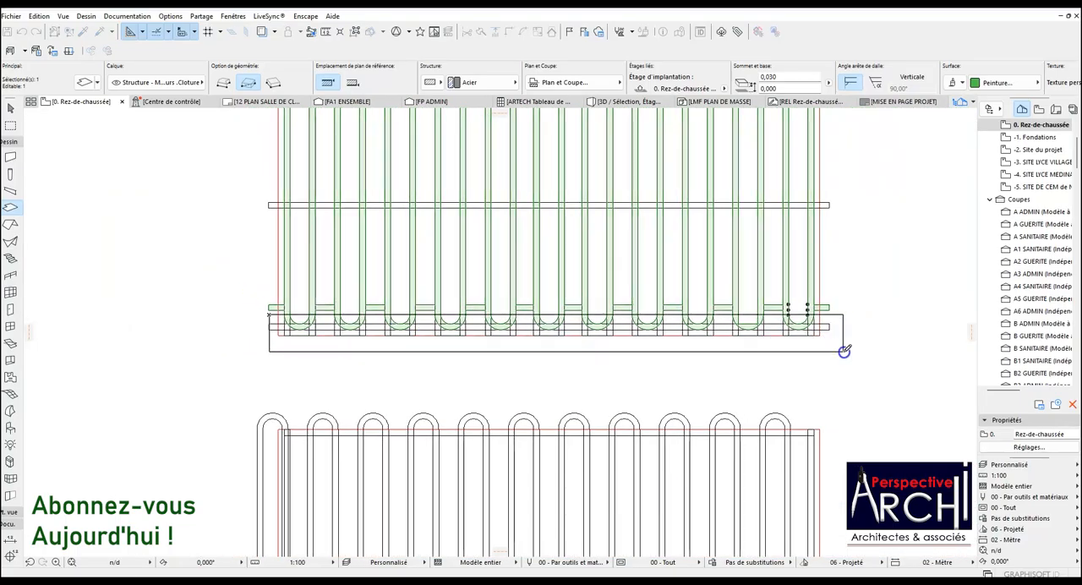
Extend the slab's leftmost bar down to the panel's lower edge and delete the lower rail's outline.
{"action": "scroll", "coordinate": [318, 335], "scroll_direction": "up", "scroll_amount": 5}
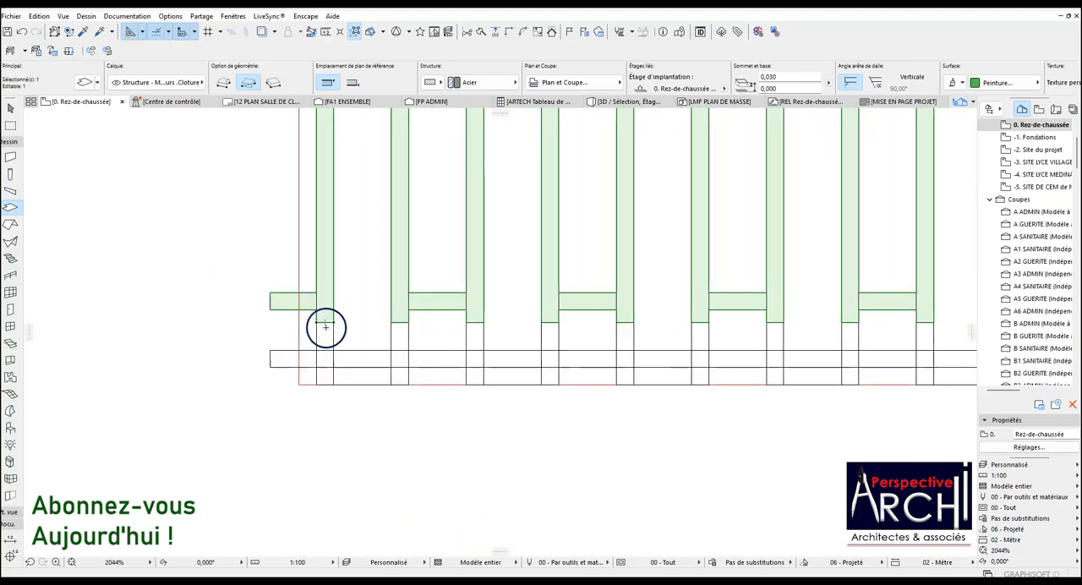
{"action": "left_click", "coordinate": [325, 322]}
{"action": "left_click", "coordinate": [322, 378]}
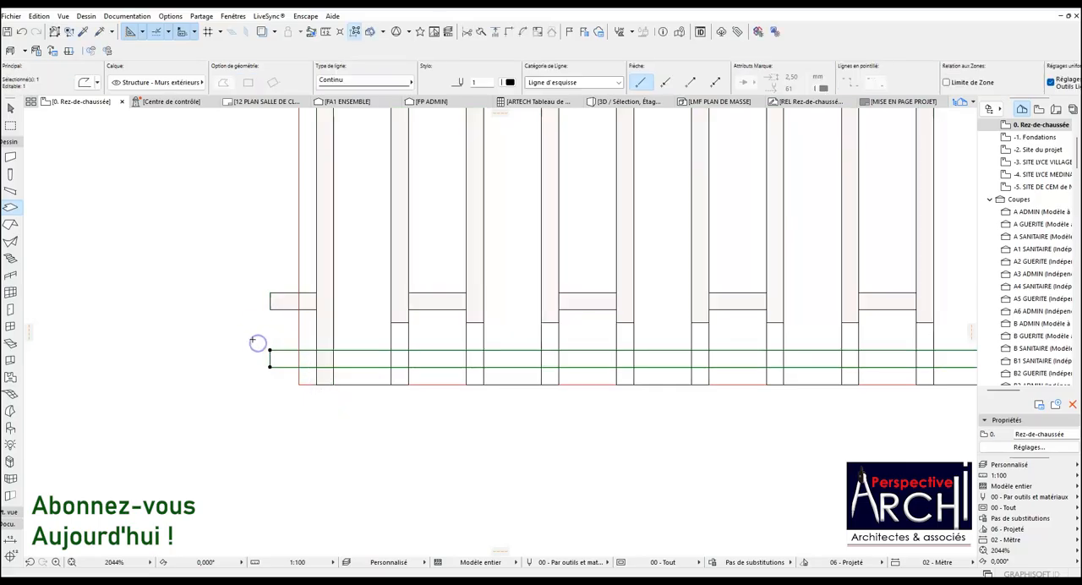
{"action": "scroll", "coordinate": [256, 341], "scroll_direction": "down", "scroll_amount": 2}
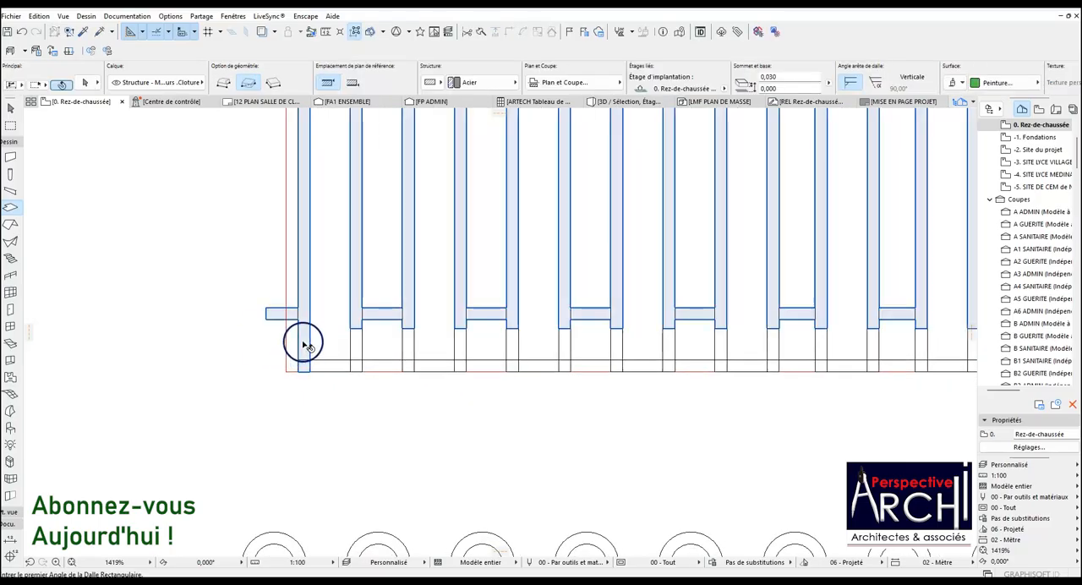
Reselect the adapted slab and extend its second and third bars from the left down to the panel's lower edge.
{"action": "left_click", "coordinate": [327, 360], "text": "shift"}
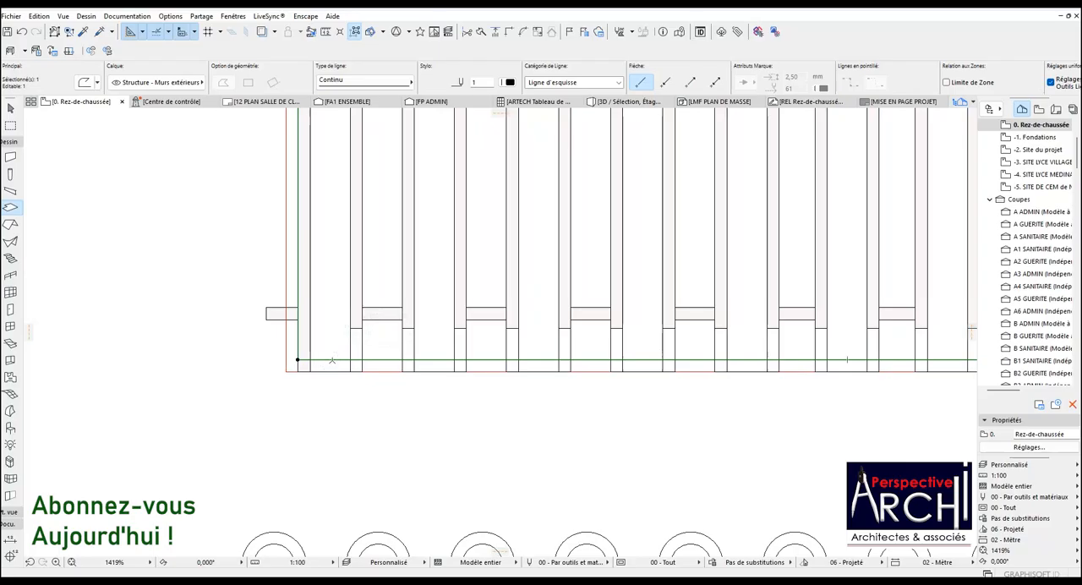
{"action": "key", "text": "Escape"}
{"action": "key", "text": "Escape"}
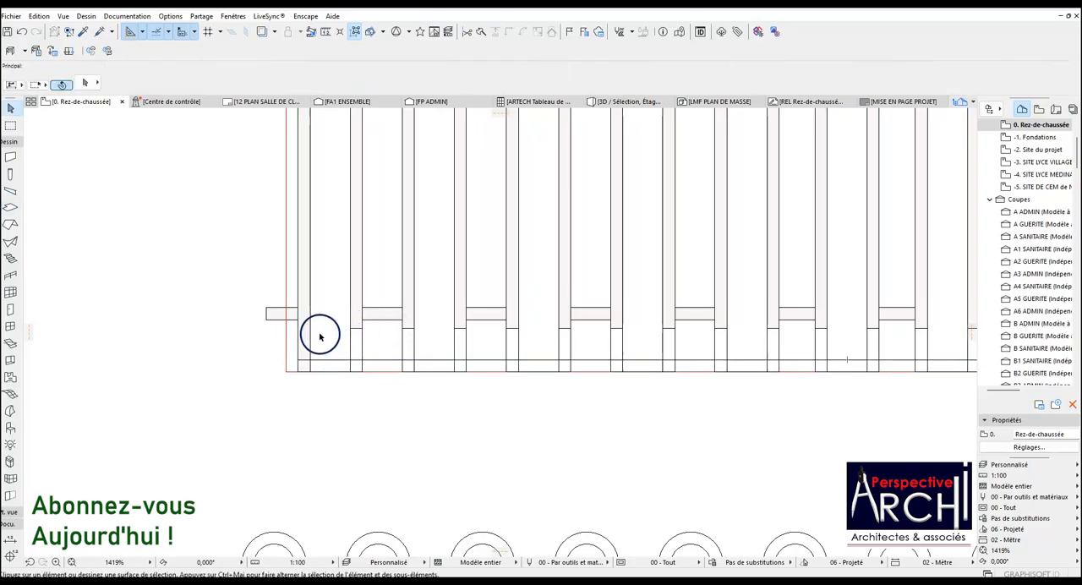
{"action": "left_click", "coordinate": [306, 328]}
{"action": "scroll", "coordinate": [362, 332], "scroll_direction": "up", "scroll_amount": 3}
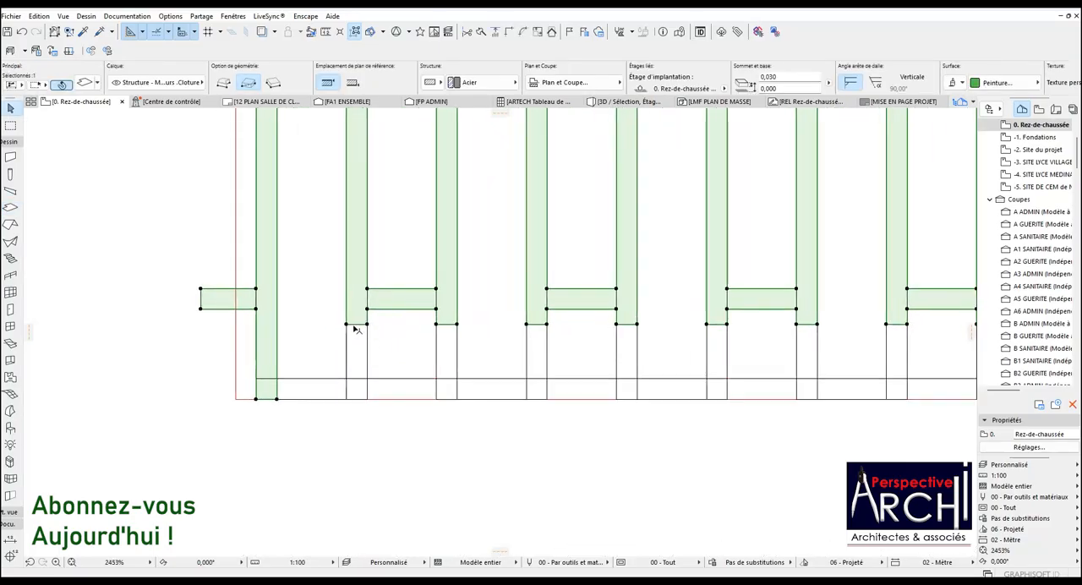
{"action": "left_click", "coordinate": [356, 326]}
{"action": "left_click", "coordinate": [283, 398]}
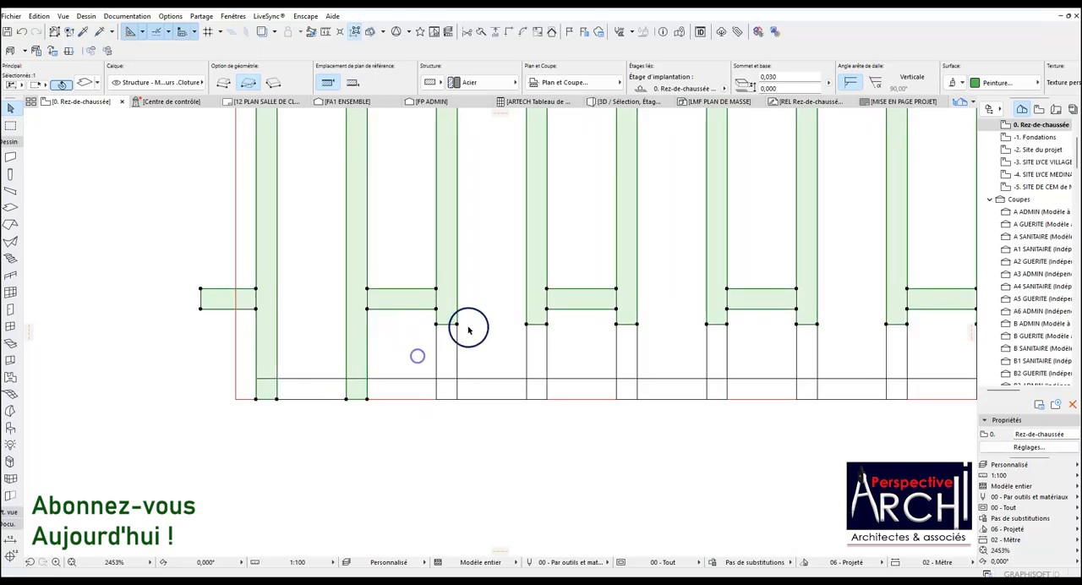
{"action": "left_click", "coordinate": [448, 326]}
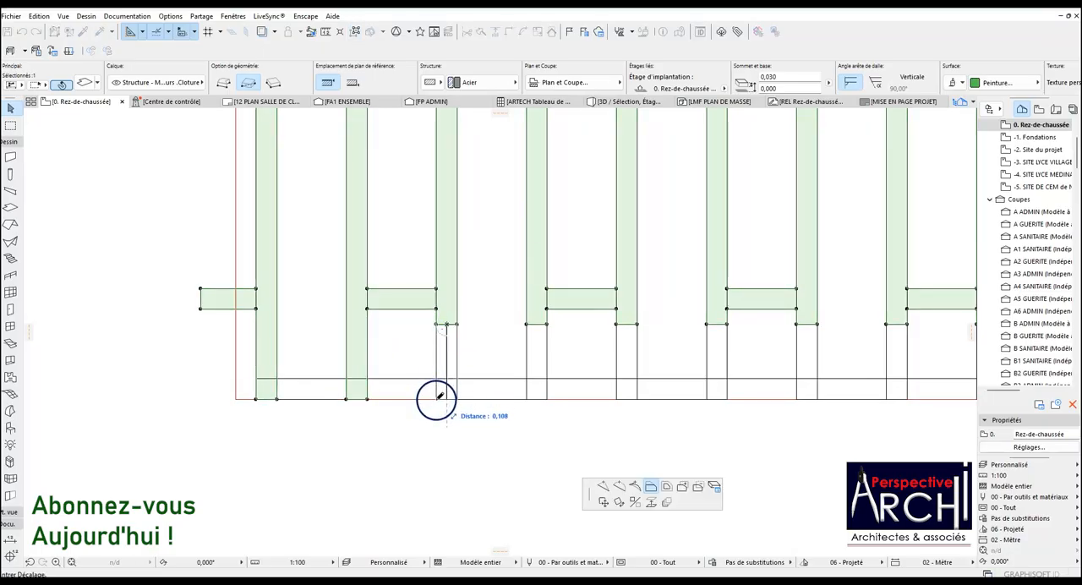
{"action": "left_click", "coordinate": [440, 398]}
Offset the lower ends of the slab's fourth and fifth bars down to the panel's lower edge.
{"action": "left_click", "coordinate": [540, 326]}
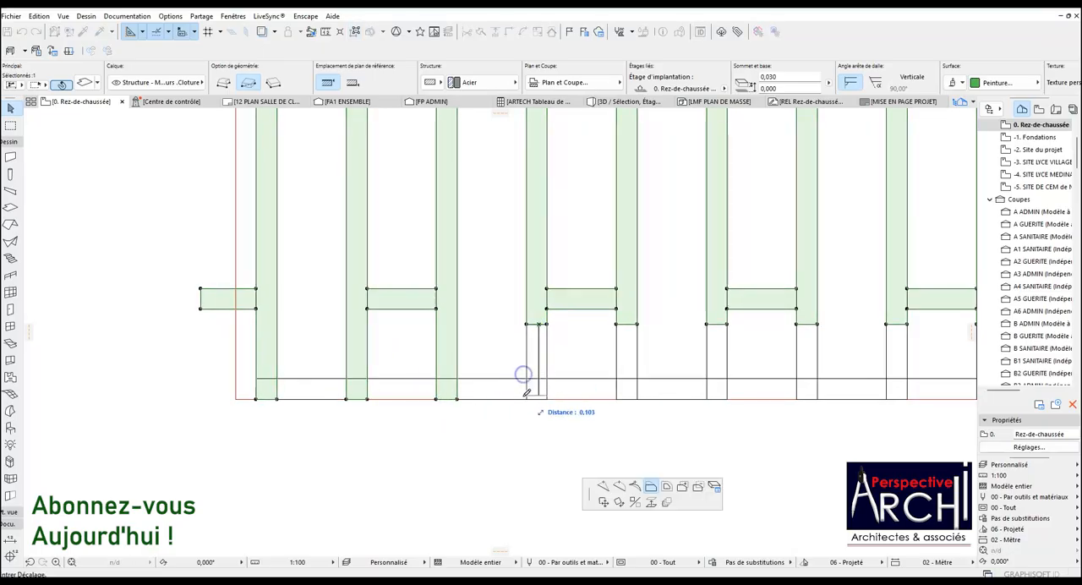
{"action": "left_click", "coordinate": [526, 398]}
{"action": "left_click", "coordinate": [626, 324]}
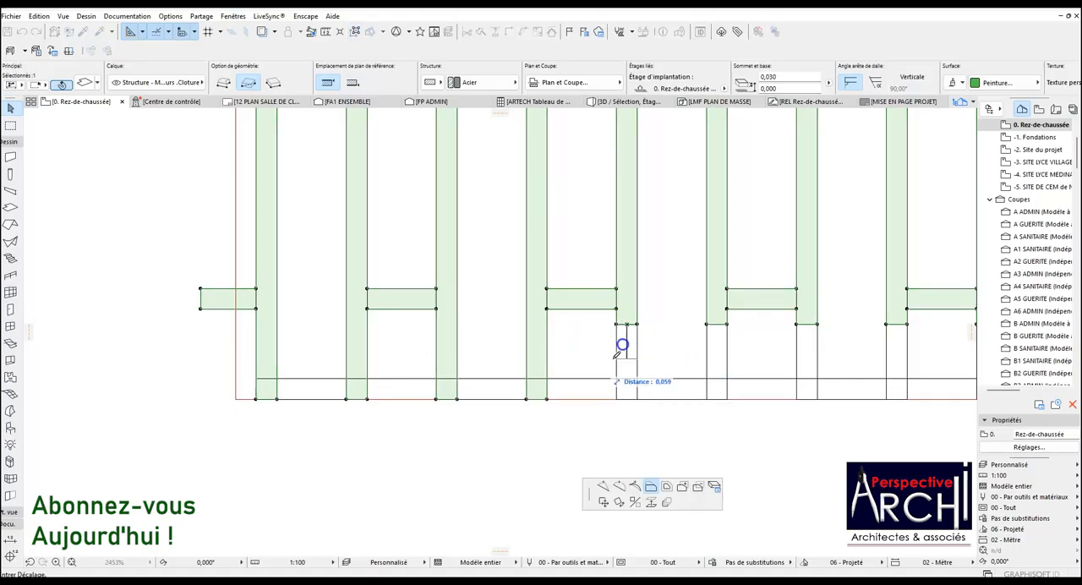
{"action": "left_click", "coordinate": [547, 398]}
{"action": "scroll", "coordinate": [354, 339], "scroll_direction": "down", "scroll_amount": 3}
{"action": "scroll", "coordinate": [352, 340], "scroll_direction": "down", "scroll_amount": 3}
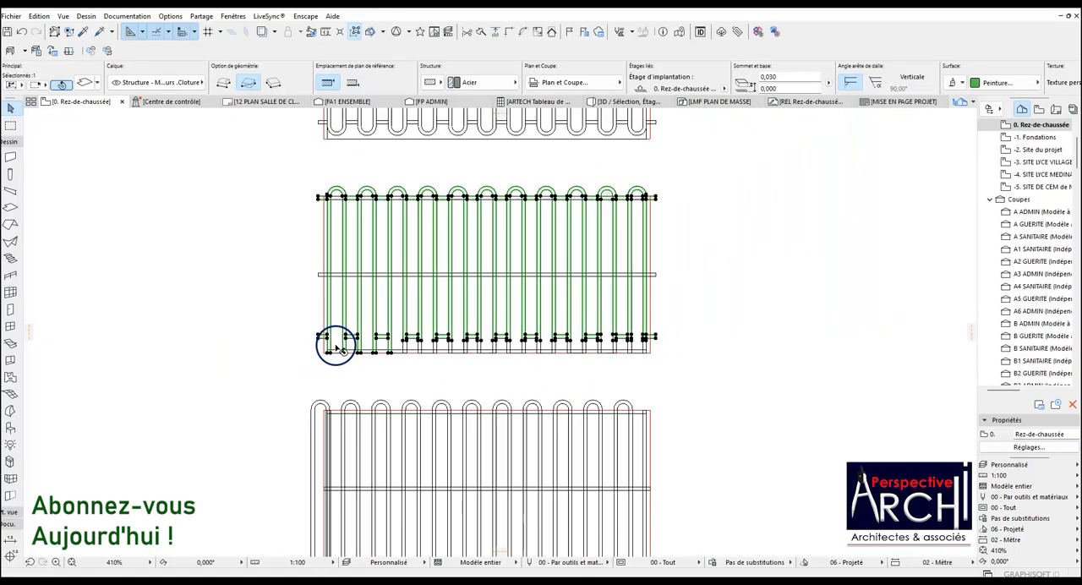
{"action": "scroll", "coordinate": [355, 338], "scroll_direction": "up", "scroll_amount": 4}
{"action": "left_click", "coordinate": [357, 320]}
{"action": "left_click", "coordinate": [339, 359]}
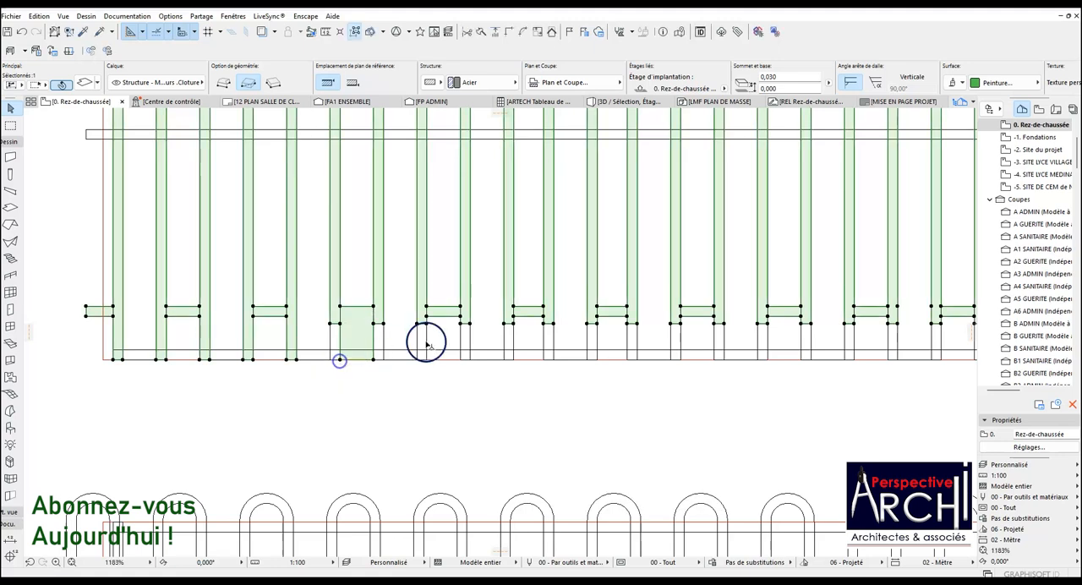
{"action": "key", "text": "ctrl+z"}
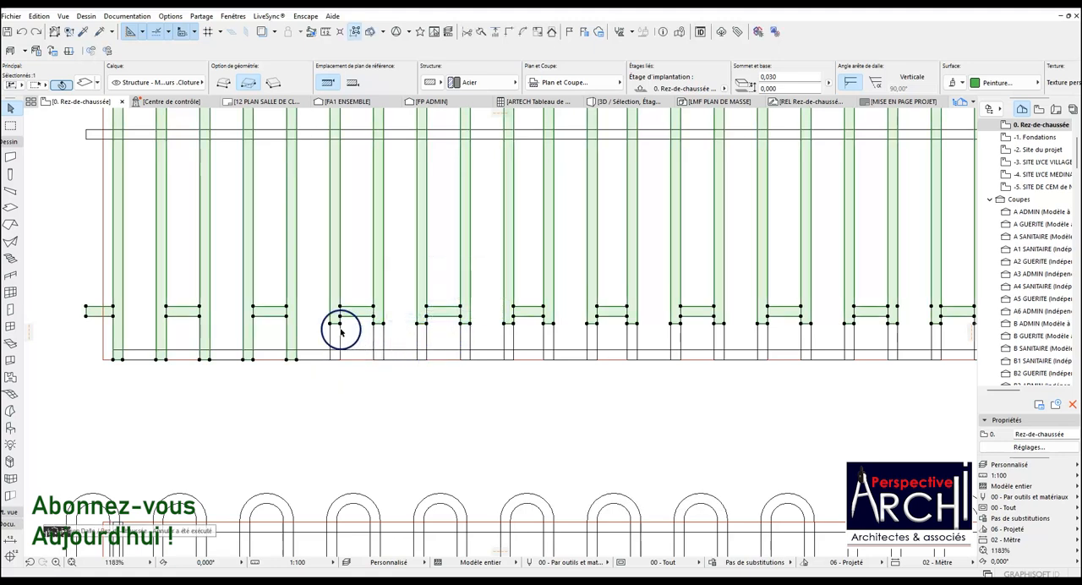
Extend the sixth through ninth bars of the slab down to the panel's lower edge.
{"action": "scroll", "coordinate": [338, 324], "scroll_direction": "up", "scroll_amount": 3}
{"action": "left_click", "coordinate": [332, 318]}
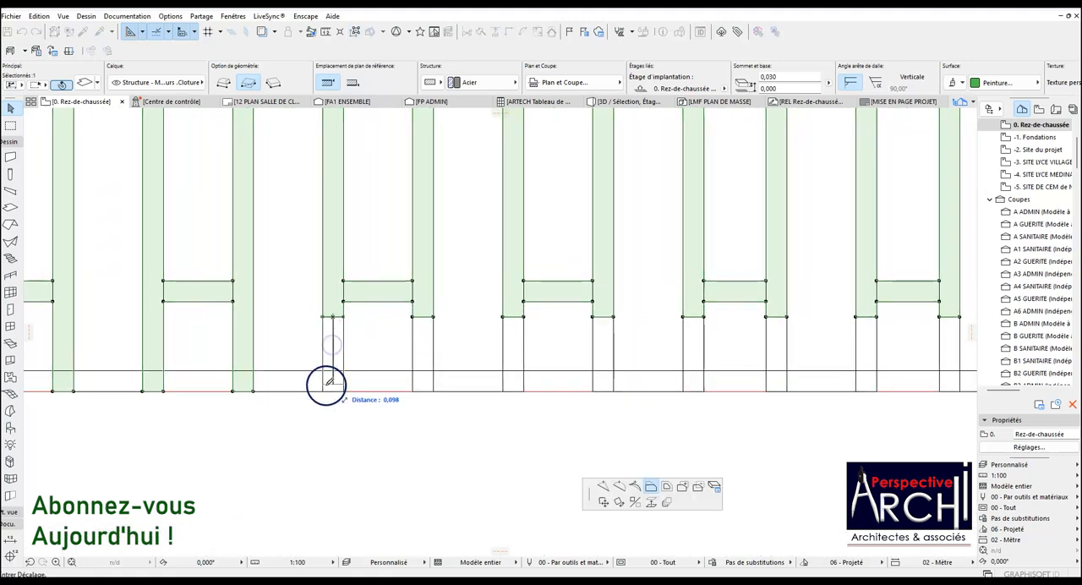
{"action": "left_click", "coordinate": [326, 389]}
{"action": "left_click", "coordinate": [422, 317]}
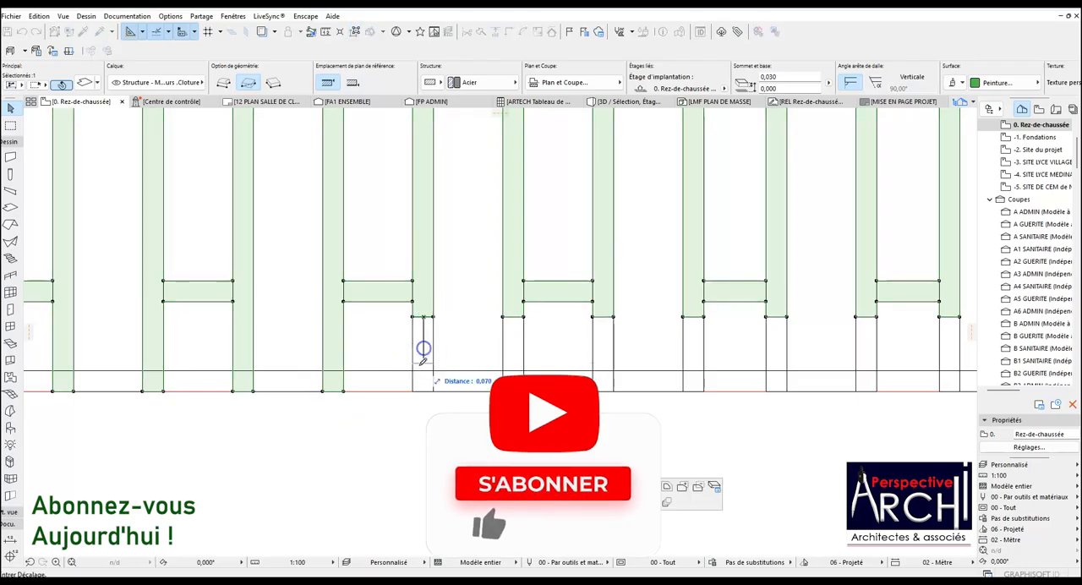
{"action": "left_click", "coordinate": [413, 389]}
{"action": "left_click", "coordinate": [513, 318]}
{"action": "left_click", "coordinate": [433, 390]}
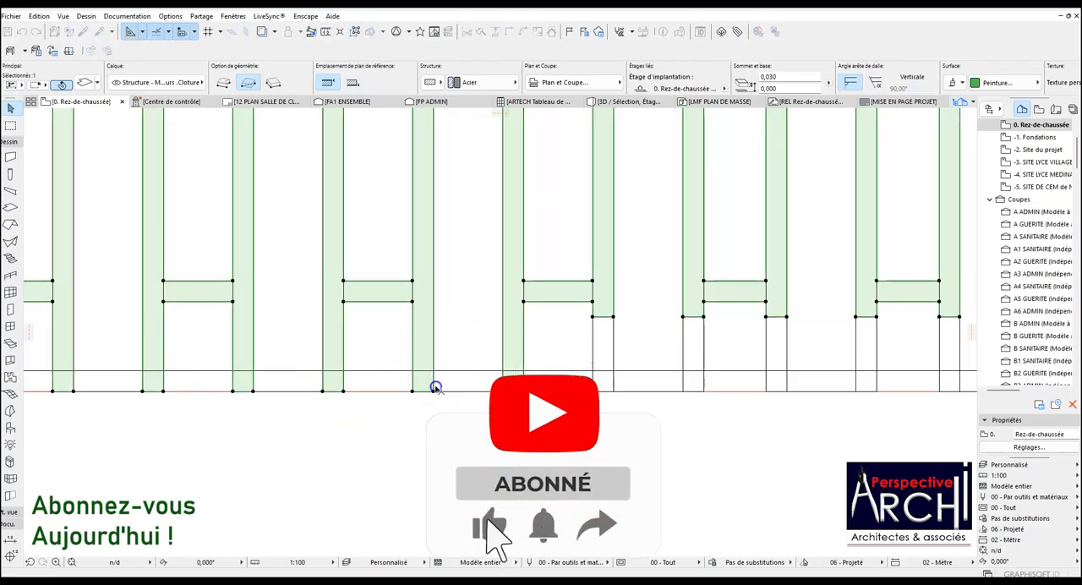
{"action": "left_click", "coordinate": [596, 317]}
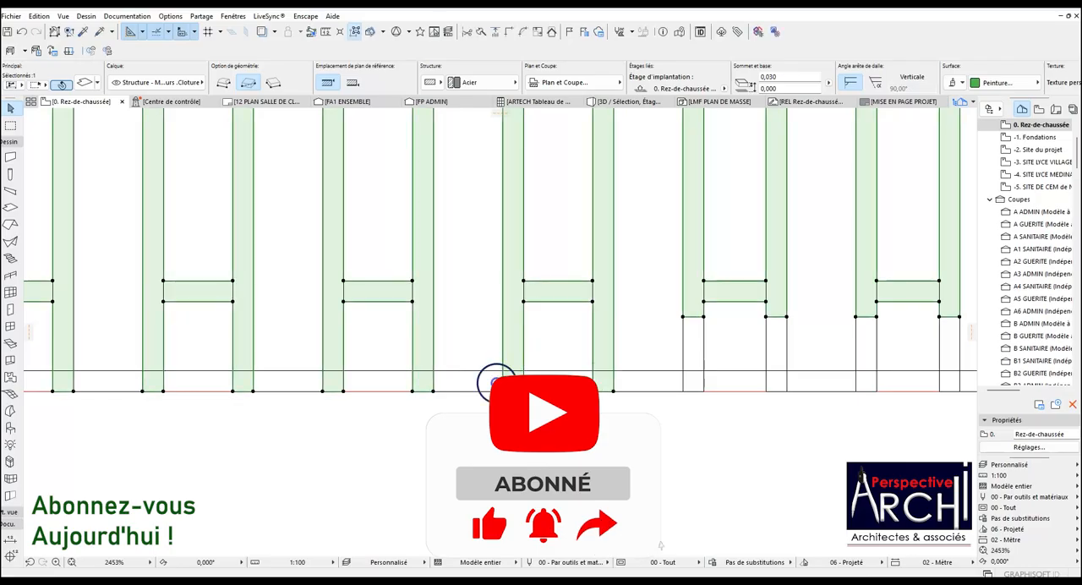
Extend the slab's tenth and eleventh bars from the left down to the panel's lower edge.
{"action": "scroll", "coordinate": [496, 381], "scroll_direction": "down", "scroll_amount": 4}
{"action": "scroll", "coordinate": [508, 377], "scroll_direction": "up", "scroll_amount": 3}
{"action": "scroll", "coordinate": [467, 316], "scroll_direction": "up", "scroll_amount": 2}
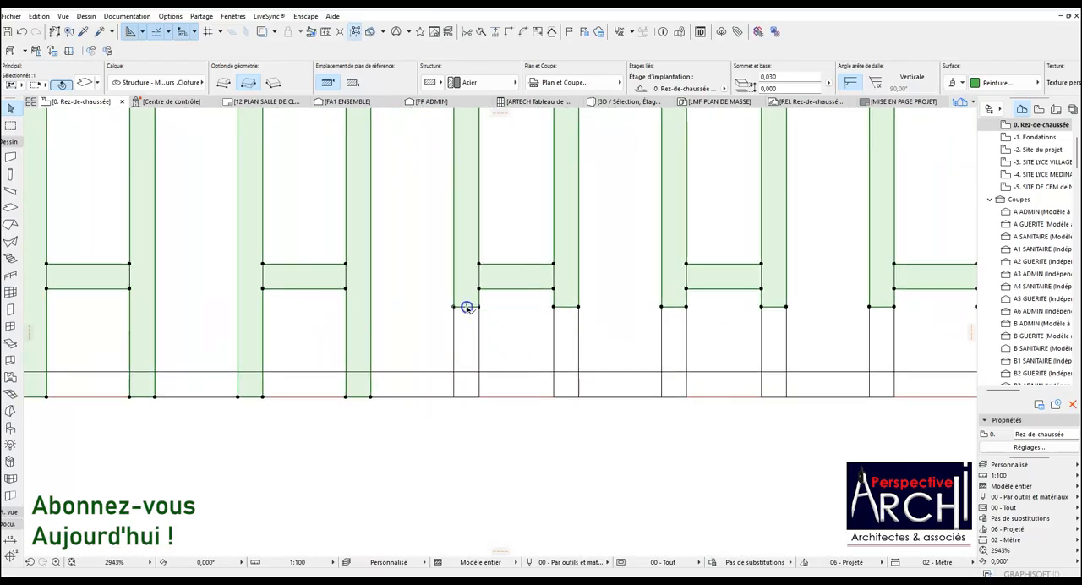
{"action": "left_click", "coordinate": [467, 308]}
{"action": "left_click", "coordinate": [372, 396]}
{"action": "left_click", "coordinate": [565, 306]}
{"action": "left_click", "coordinate": [552, 394]}
Extend the slab's twelfth and thirteenth bars from the left down to the panel's lower edge.
{"action": "scroll", "coordinate": [457, 366], "scroll_direction": "down", "scroll_amount": 2}
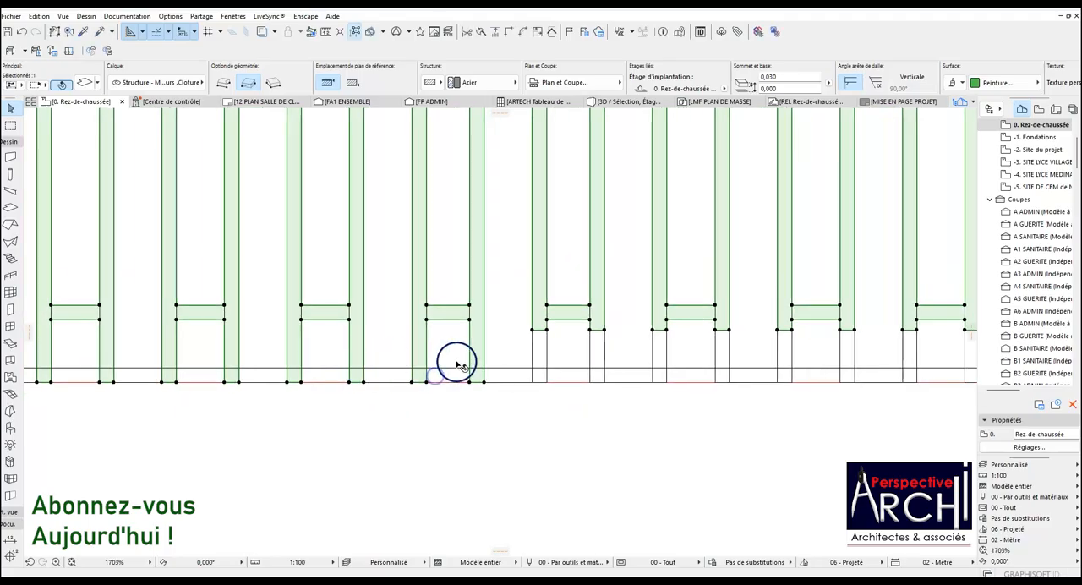
{"action": "scroll", "coordinate": [546, 333], "scroll_direction": "up", "scroll_amount": 2}
{"action": "left_click", "coordinate": [541, 294]}
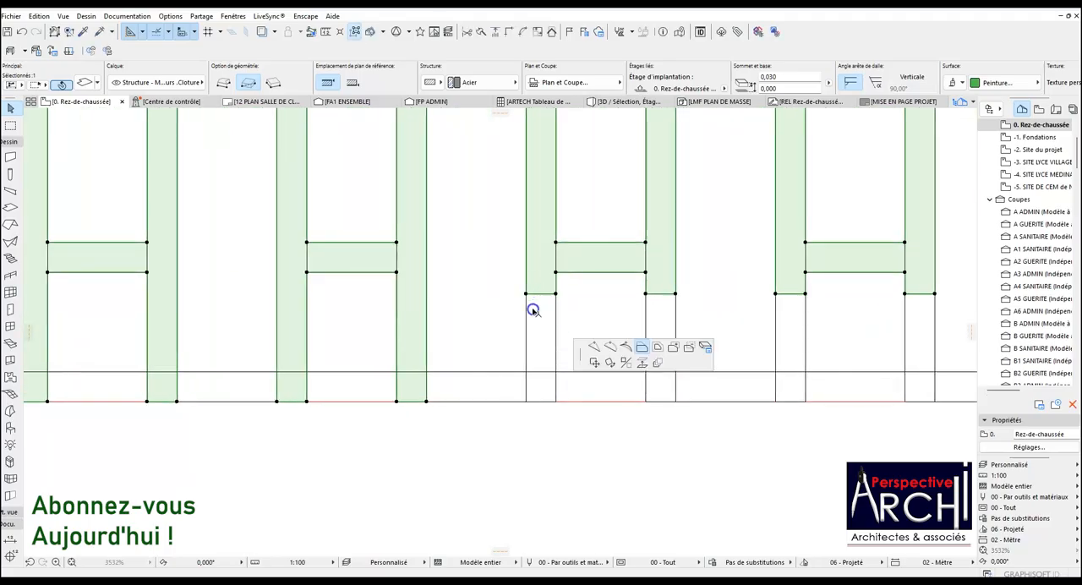
{"action": "left_click", "coordinate": [431, 398]}
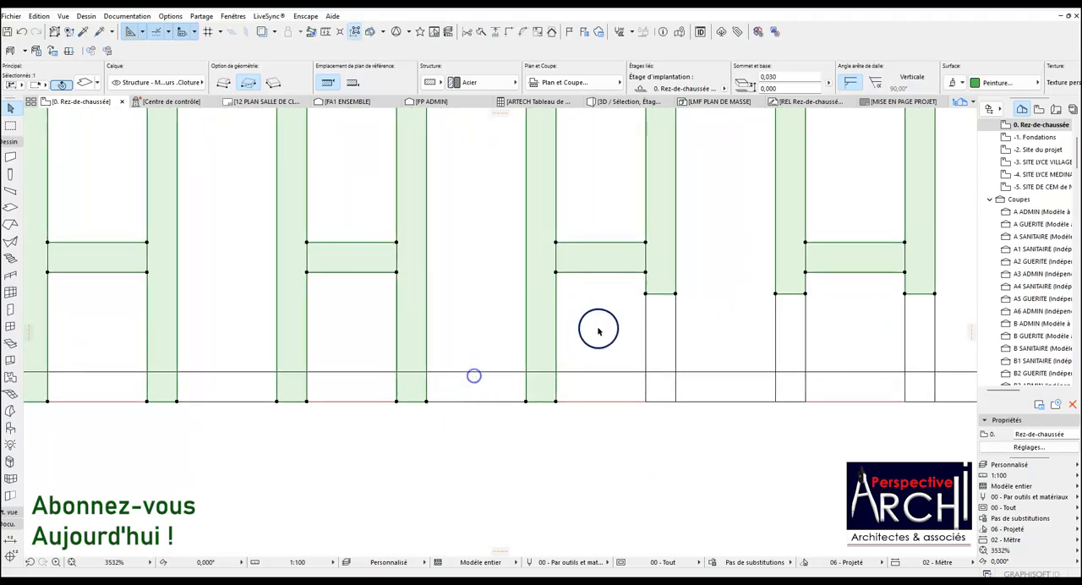
{"action": "left_click", "coordinate": [666, 295]}
{"action": "left_click", "coordinate": [556, 398]}
Extend the slab's fourteenth and fifteenth bars from the left down to the panel's lower edge.
{"action": "scroll", "coordinate": [285, 307], "scroll_direction": "down", "scroll_amount": 5}
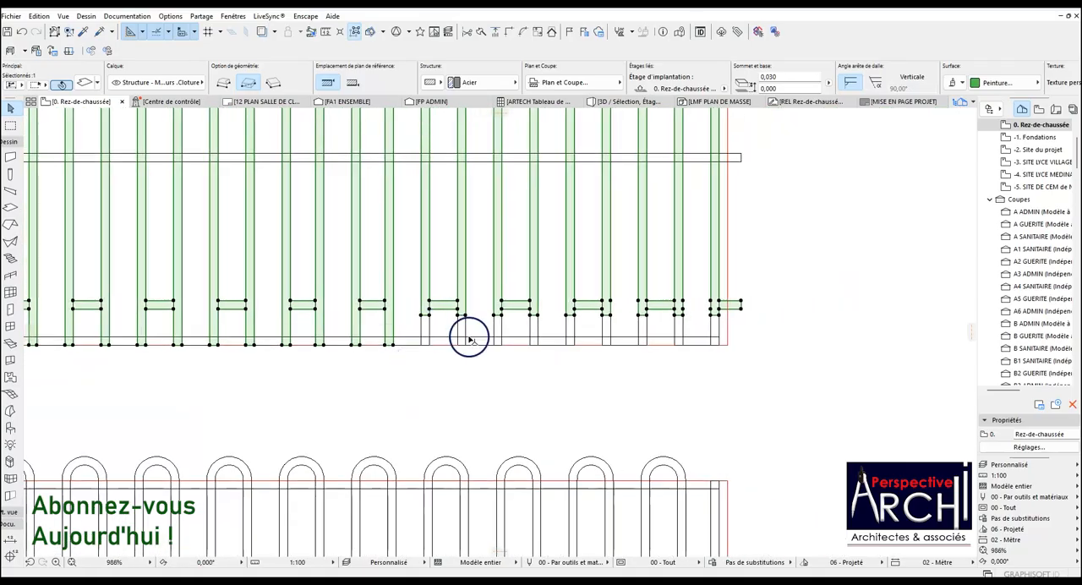
{"action": "scroll", "coordinate": [397, 312], "scroll_direction": "up", "scroll_amount": 2}
{"action": "left_click", "coordinate": [396, 299]}
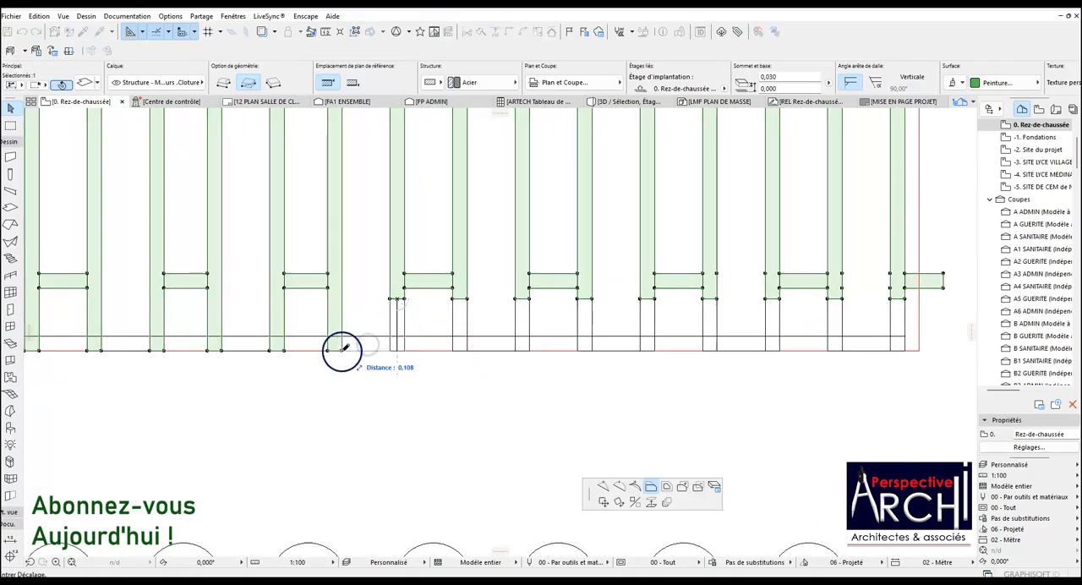
{"action": "left_click", "coordinate": [344, 348]}
{"action": "left_click", "coordinate": [462, 300]}
{"action": "left_click", "coordinate": [405, 348]}
Extend the sixteenth through nineteenth bars of the slab down to the panel's lower edge.
{"action": "left_click", "coordinate": [521, 300]}
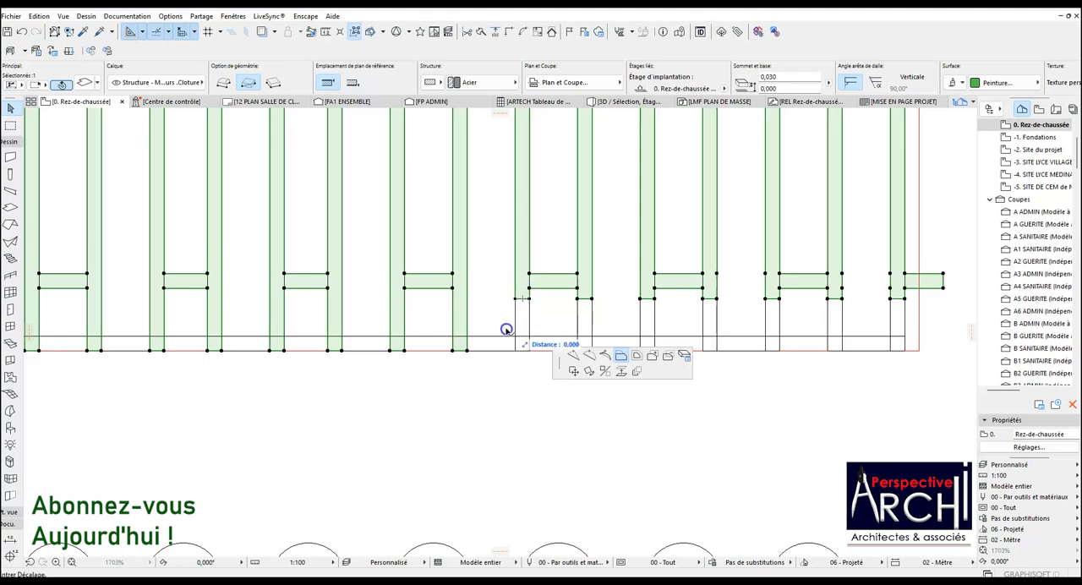
{"action": "left_click", "coordinate": [469, 348]}
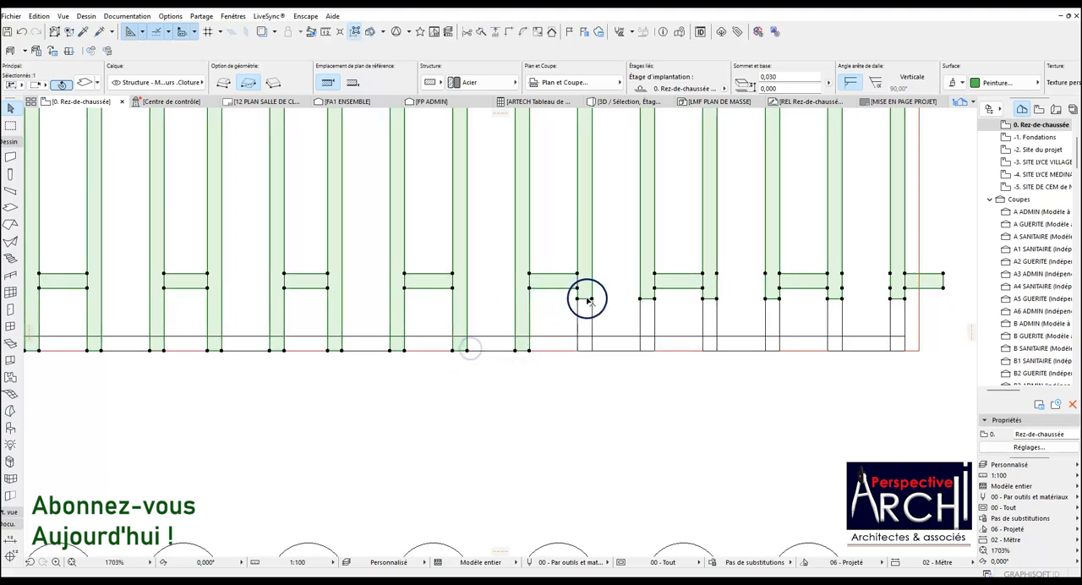
{"action": "left_click", "coordinate": [586, 299]}
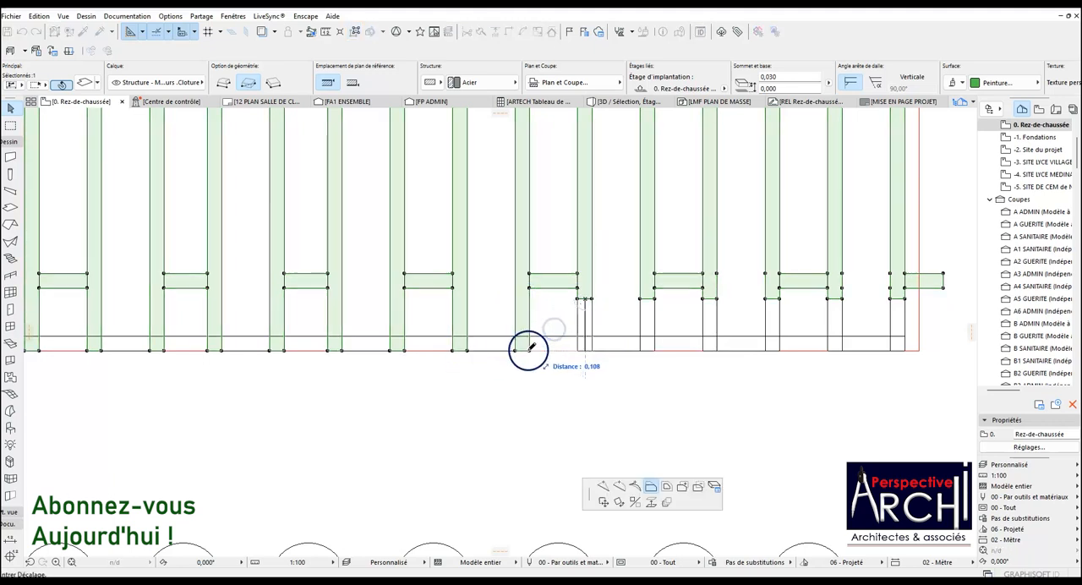
{"action": "left_click", "coordinate": [531, 347]}
{"action": "left_click", "coordinate": [649, 299]}
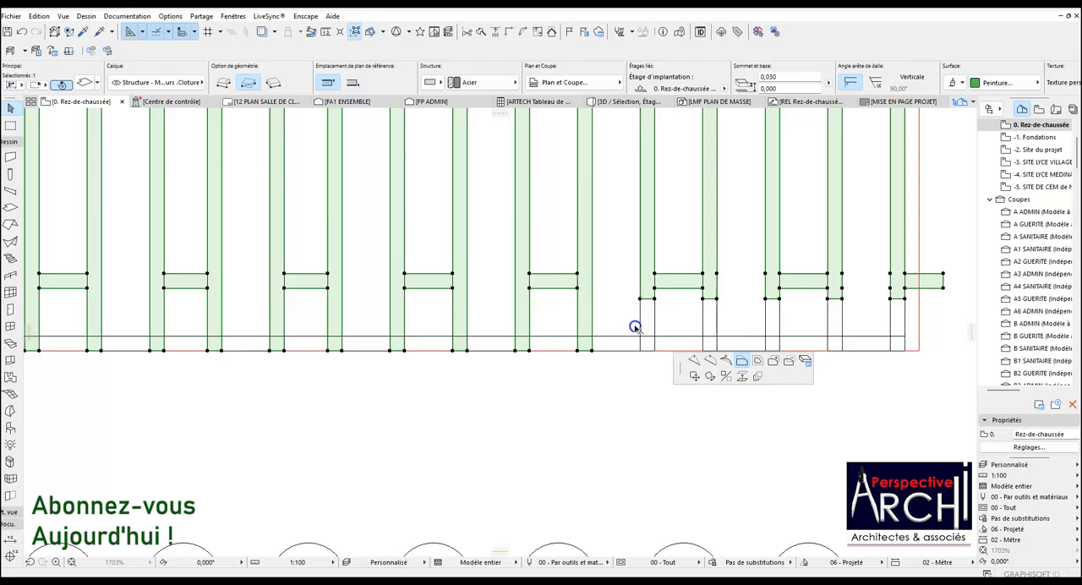
{"action": "left_click", "coordinate": [595, 347]}
{"action": "left_click", "coordinate": [711, 299]}
{"action": "left_click", "coordinate": [654, 347]}
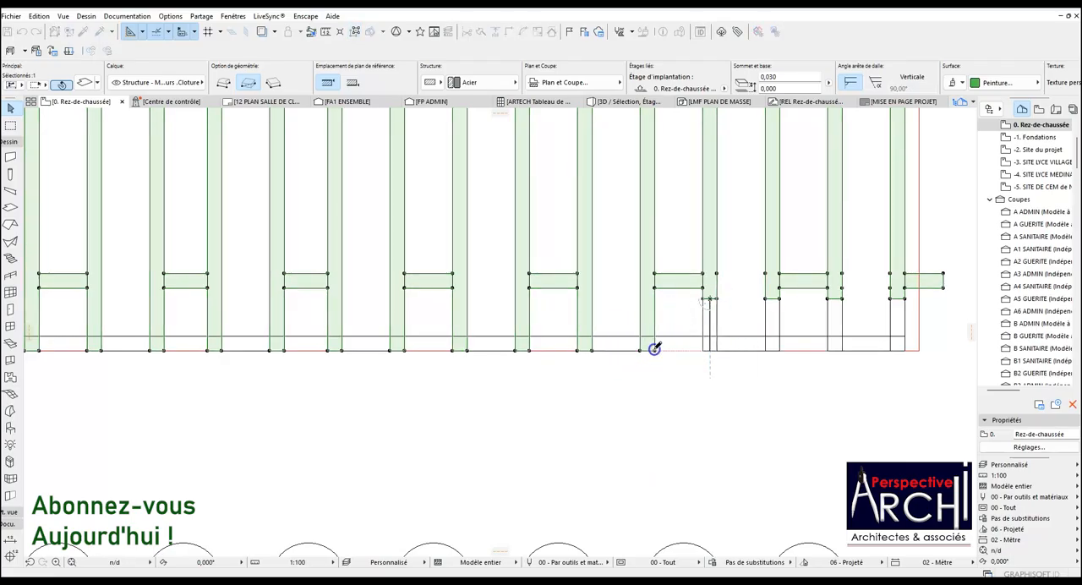
Extend the slab's last three bars on the right down to the panel's lower edge.
{"action": "left_click", "coordinate": [772, 300]}
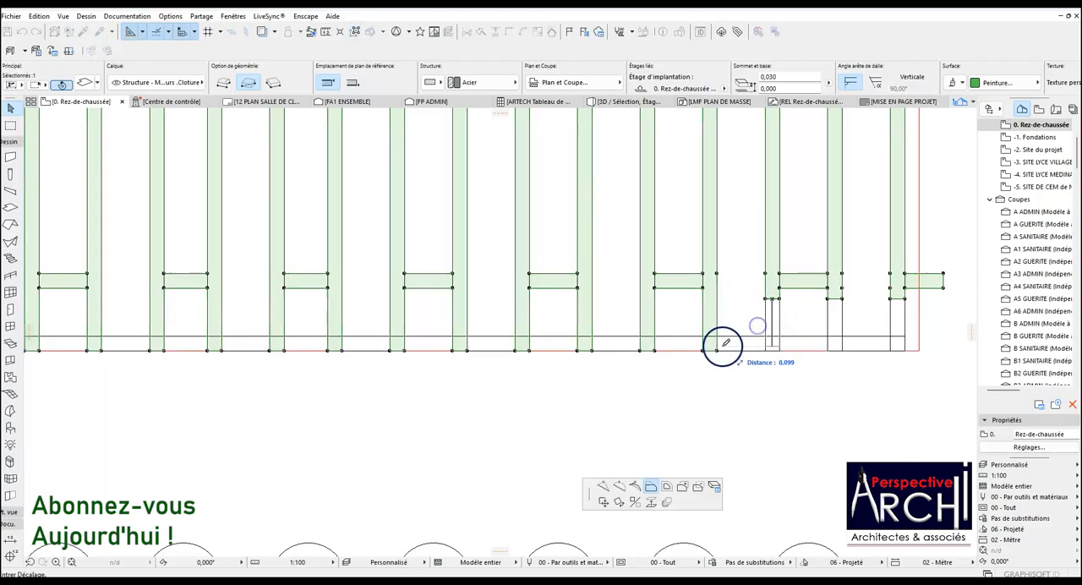
{"action": "left_click", "coordinate": [716, 347]}
{"action": "left_click", "coordinate": [835, 297]}
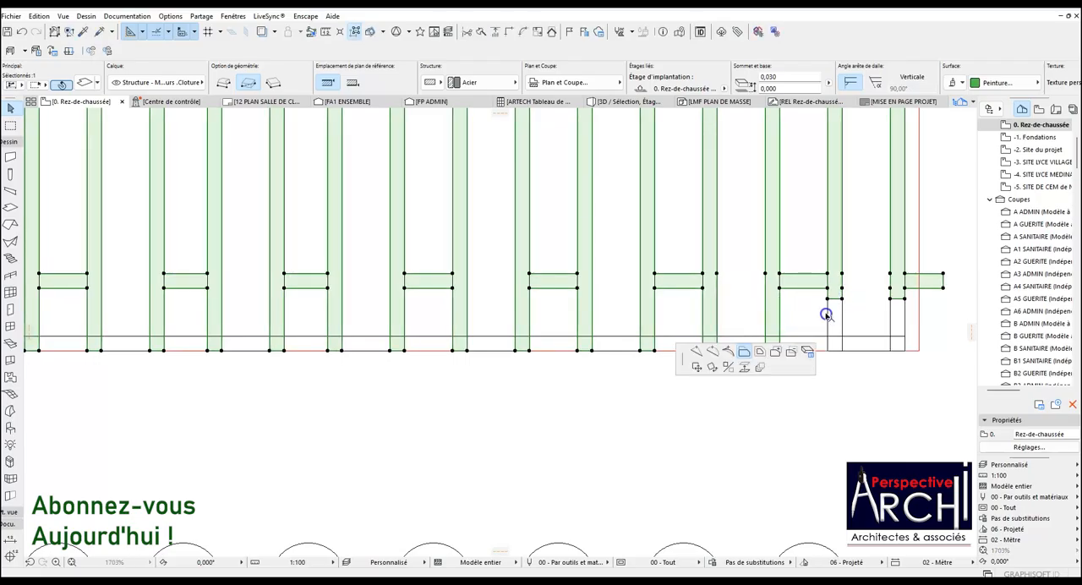
{"action": "left_click", "coordinate": [780, 346]}
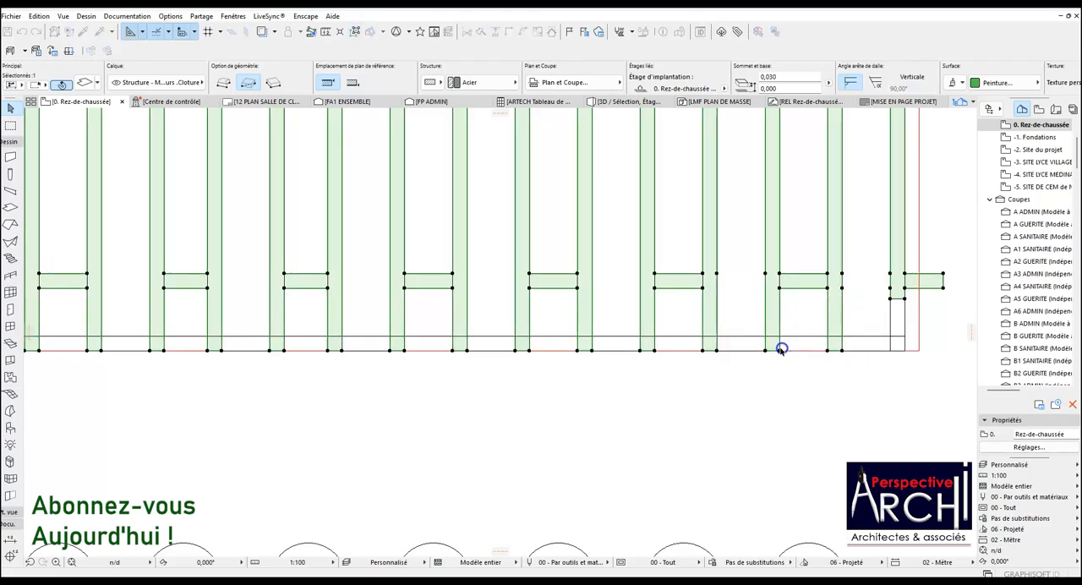
{"action": "left_click", "coordinate": [896, 299]}
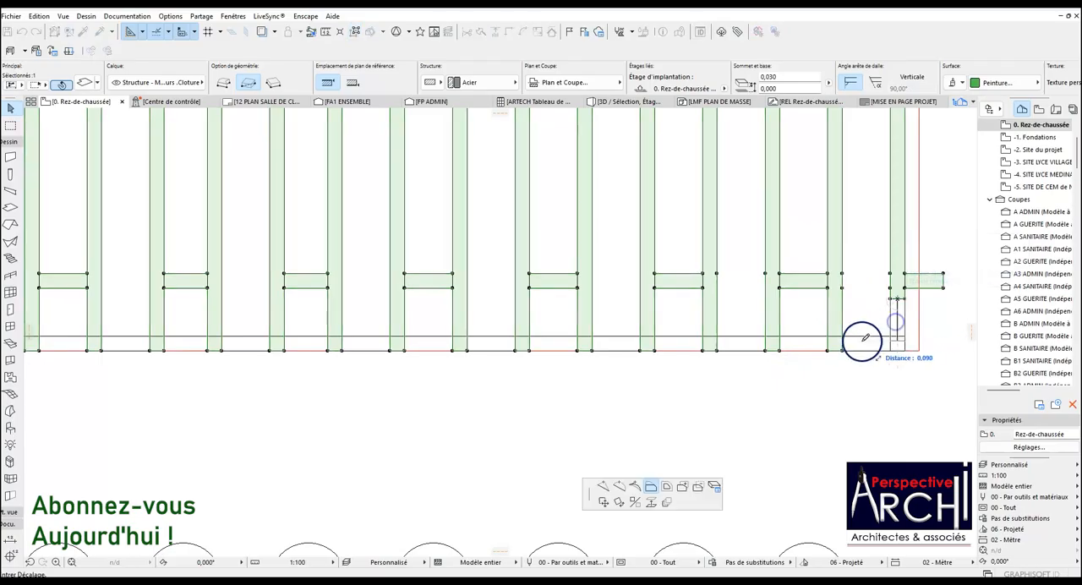
{"action": "left_click", "coordinate": [840, 351]}
Cut the remaining infill at and above the upper rail out of the second arch from the right, and deselect the slab.
{"action": "scroll", "coordinate": [567, 282], "scroll_direction": "down", "scroll_amount": 10}
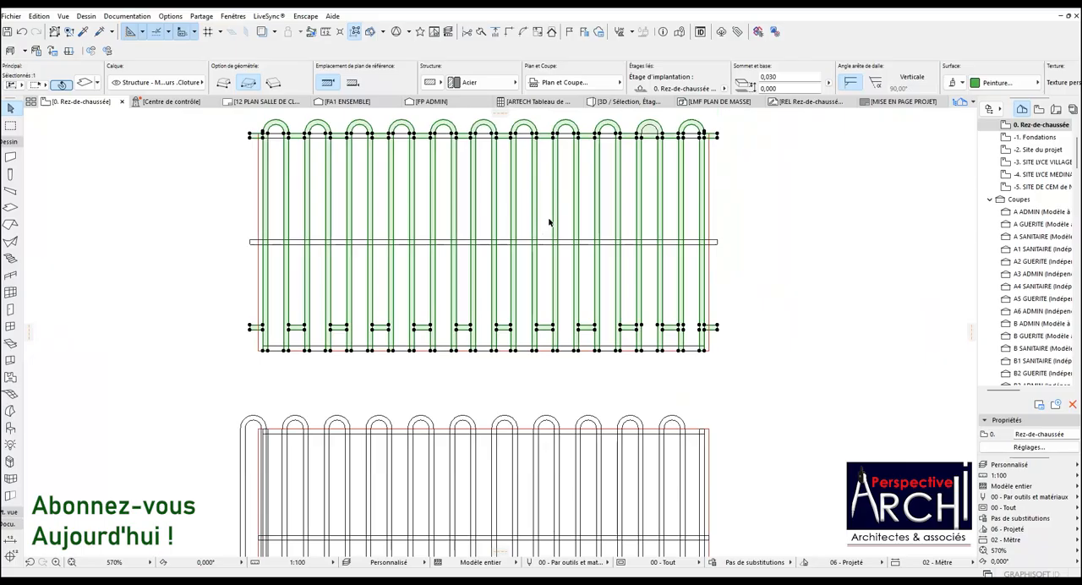
{"action": "scroll", "coordinate": [666, 136], "scroll_direction": "up", "scroll_amount": 8}
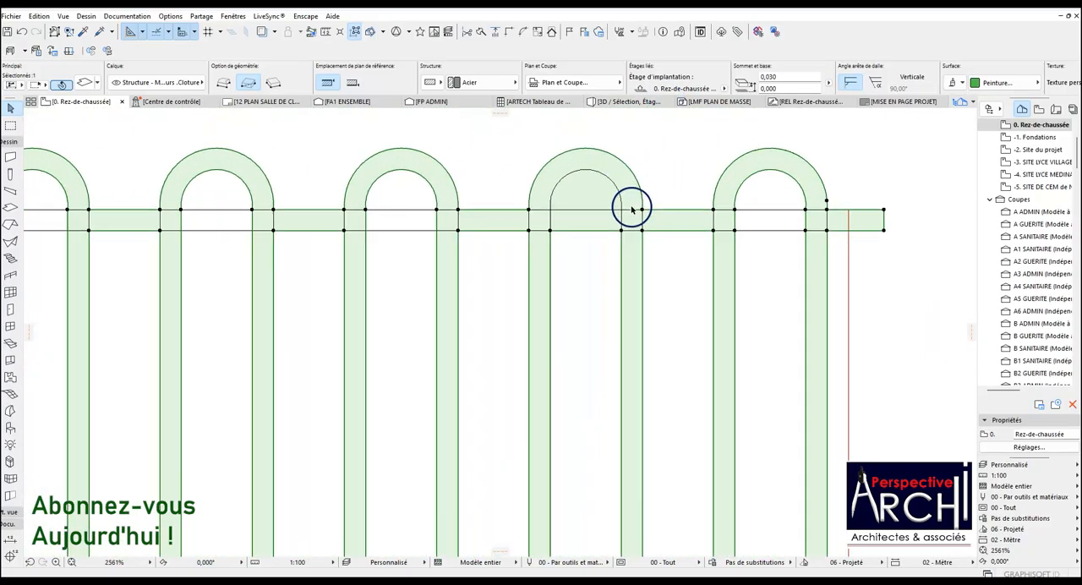
{"action": "scroll", "coordinate": [630, 220], "scroll_direction": "up", "scroll_amount": 1}
{"action": "left_click", "coordinate": [618, 239]}
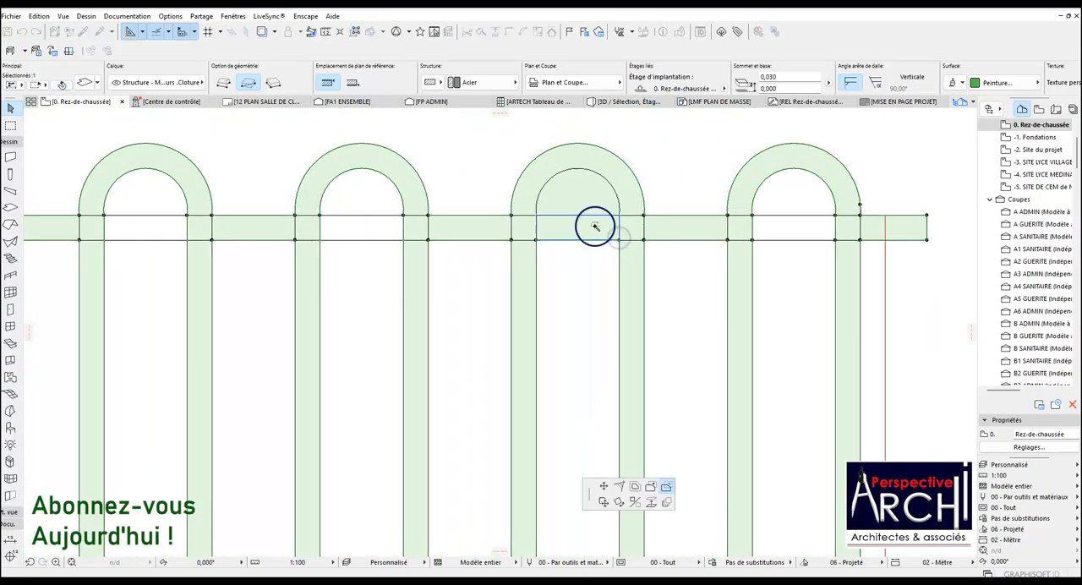
{"action": "left_click", "coordinate": [582, 225]}
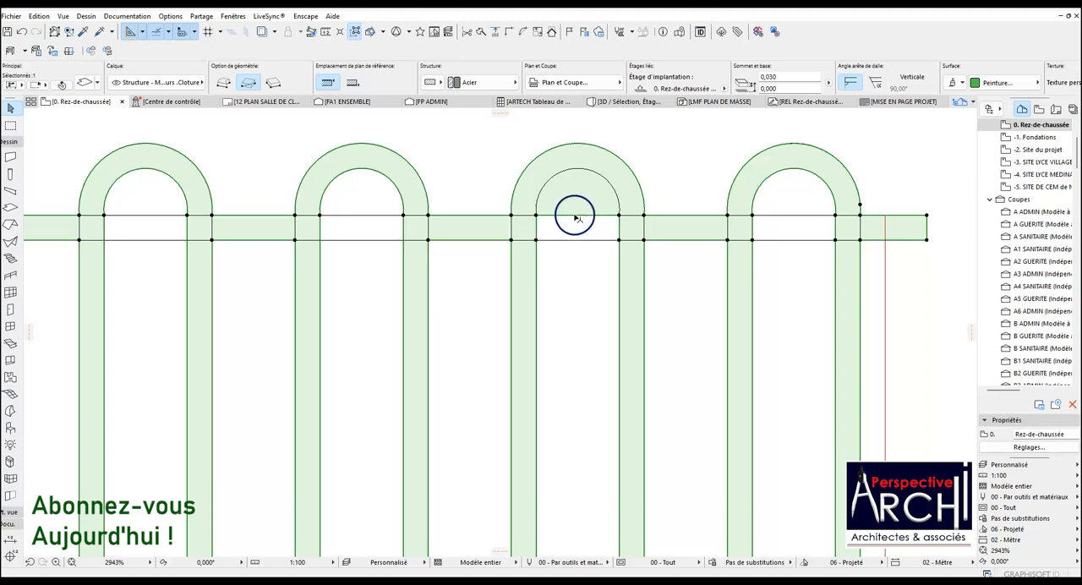
{"action": "left_click", "coordinate": [536, 217]}
{"action": "left_click", "coordinate": [552, 213]}
{"action": "scroll", "coordinate": [524, 322], "scroll_direction": "down", "scroll_amount": 12}
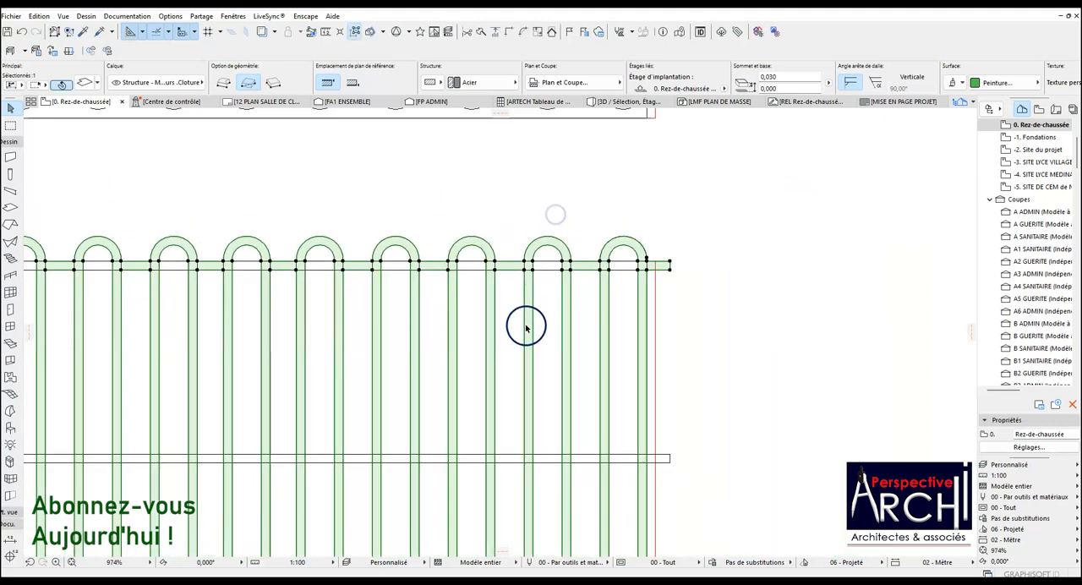
{"action": "left_click", "coordinate": [525, 277]}
{"action": "scroll", "coordinate": [526, 277], "scroll_direction": "down", "scroll_amount": 4}
{"action": "scroll", "coordinate": [526, 190], "scroll_direction": "up", "scroll_amount": 4}
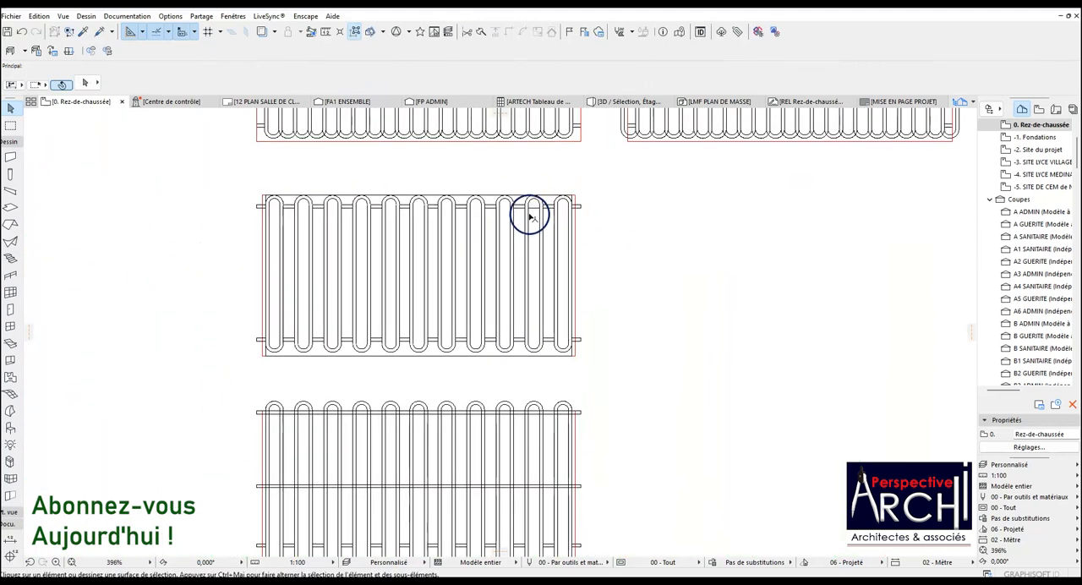
Subtract the leftover area under the second arch from the right from the rounded two-rail panel's slab, and deselect it.
{"action": "left_click", "coordinate": [530, 218]}
{"action": "scroll", "coordinate": [531, 210], "scroll_direction": "up", "scroll_amount": 12}
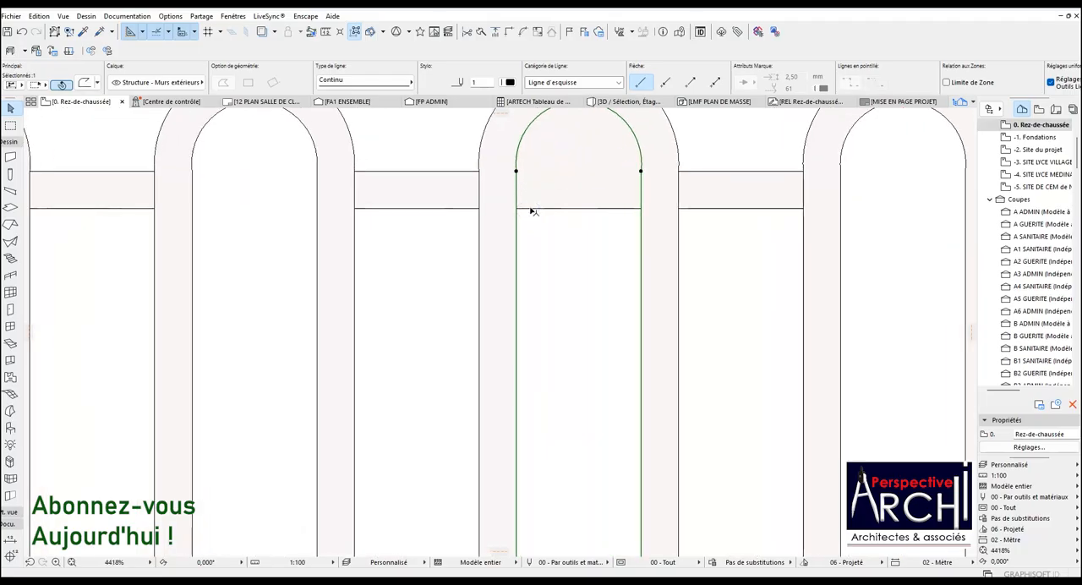
{"action": "left_click", "coordinate": [541, 204]}
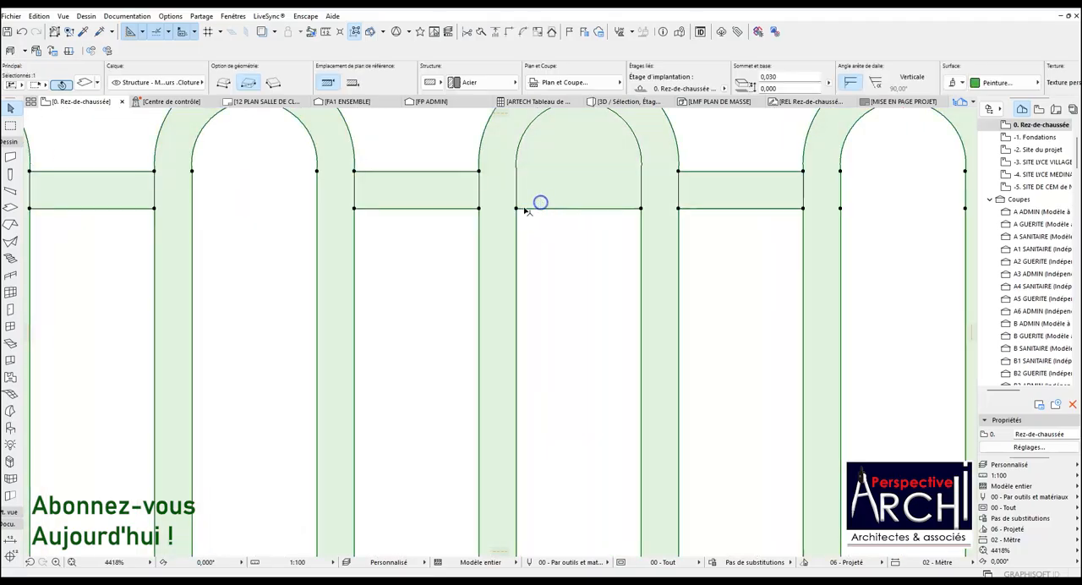
{"action": "scroll", "coordinate": [551, 305], "scroll_direction": "down", "scroll_amount": 3}
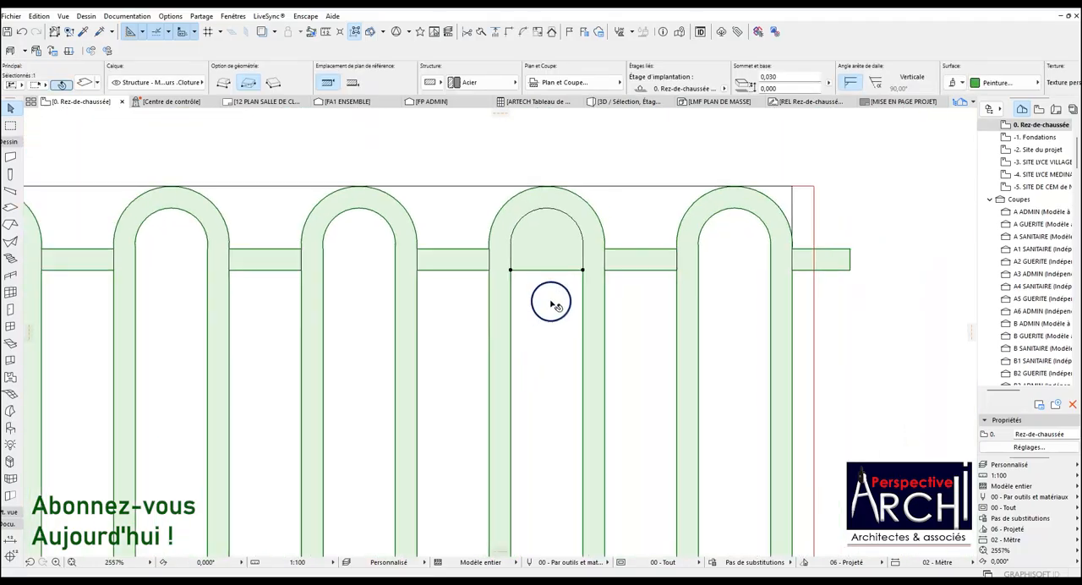
{"action": "left_click", "coordinate": [582, 271]}
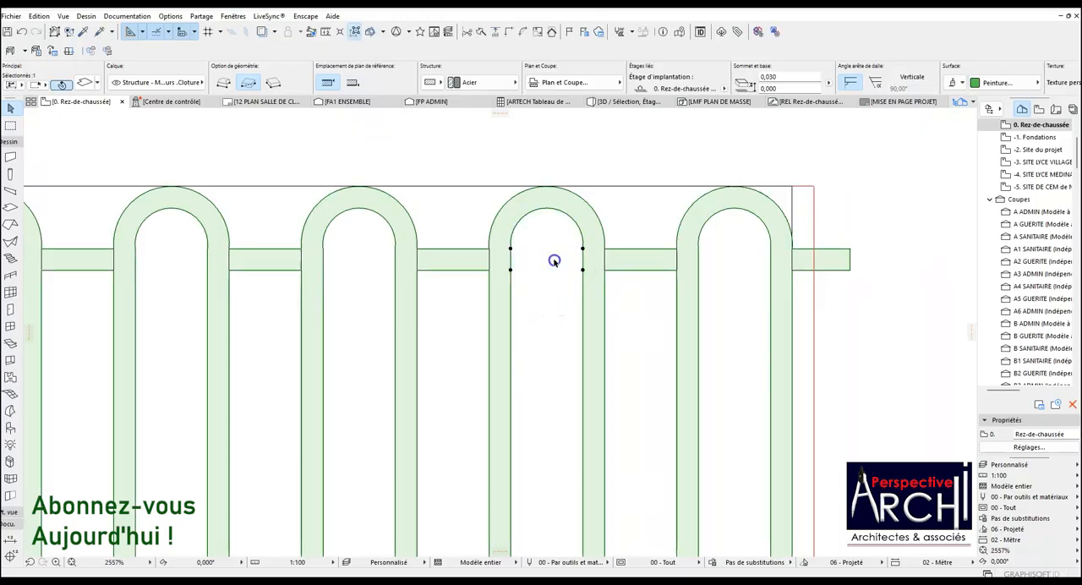
{"action": "scroll", "coordinate": [554, 260], "scroll_direction": "down", "scroll_amount": 6}
{"action": "scroll", "coordinate": [533, 279], "scroll_direction": "down", "scroll_amount": 3}
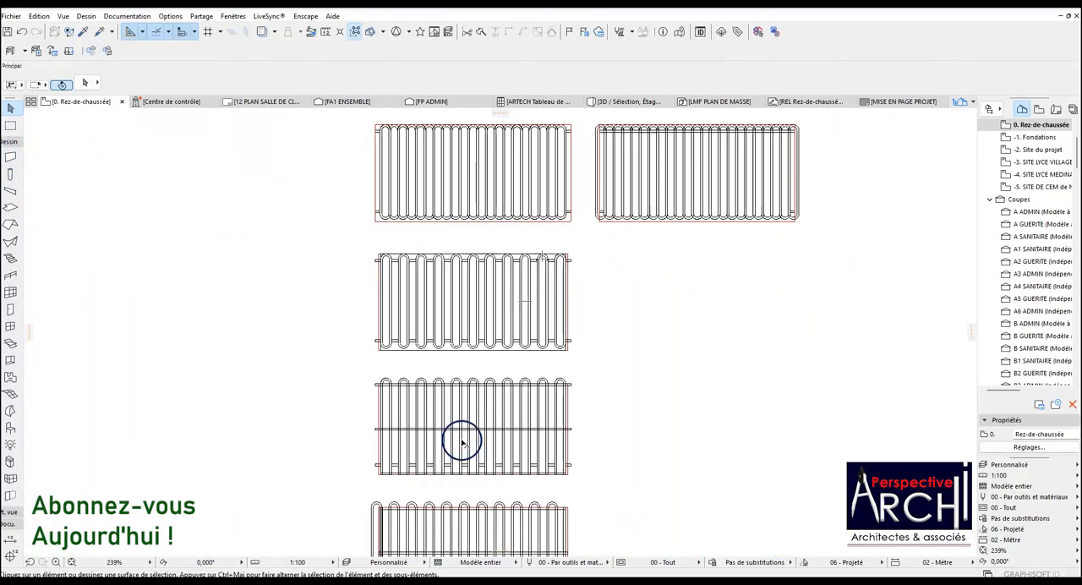
Enclose the four panels of the upper three rows in a marquee and show the marquee area in 3D.
{"action": "scroll", "coordinate": [457, 431], "scroll_direction": "up", "scroll_amount": 3}
{"action": "scroll", "coordinate": [446, 359], "scroll_direction": "down", "scroll_amount": 6}
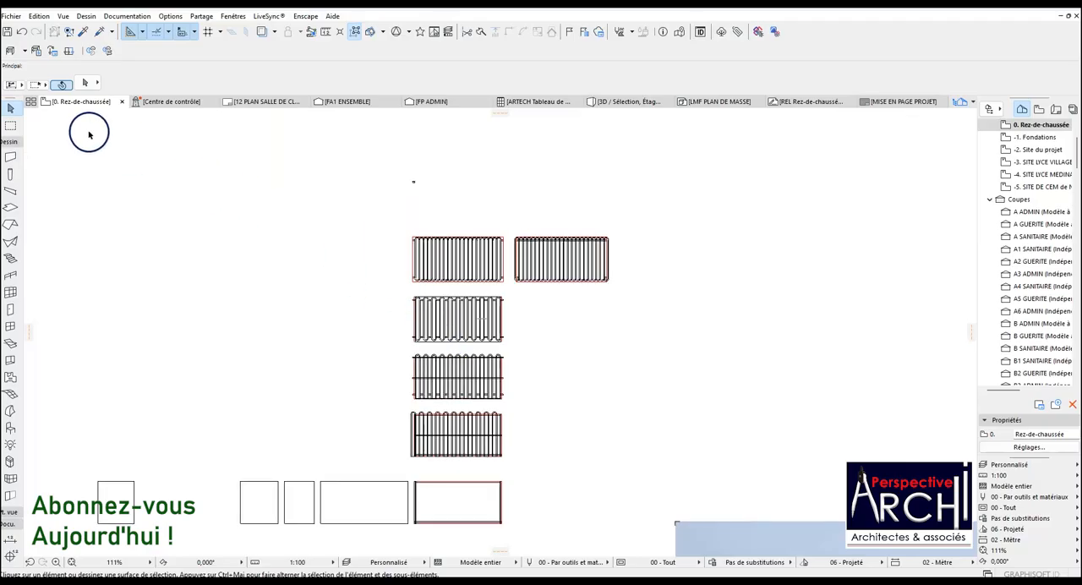
{"action": "left_click", "coordinate": [10, 126]}
{"action": "left_click", "coordinate": [394, 217]}
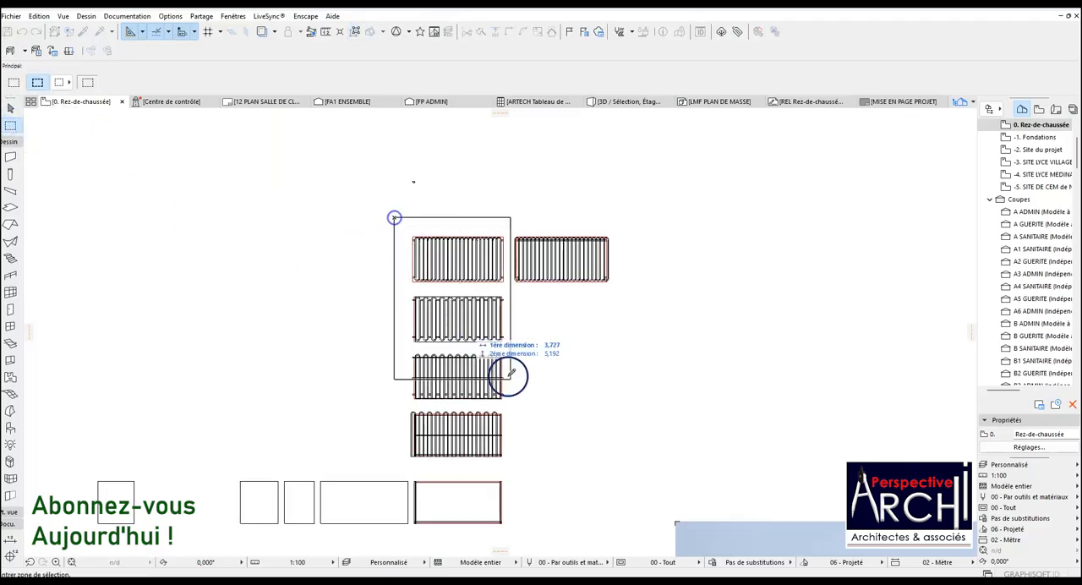
{"action": "left_click", "coordinate": [625, 405]}
{"action": "right_click", "coordinate": [654, 344]}
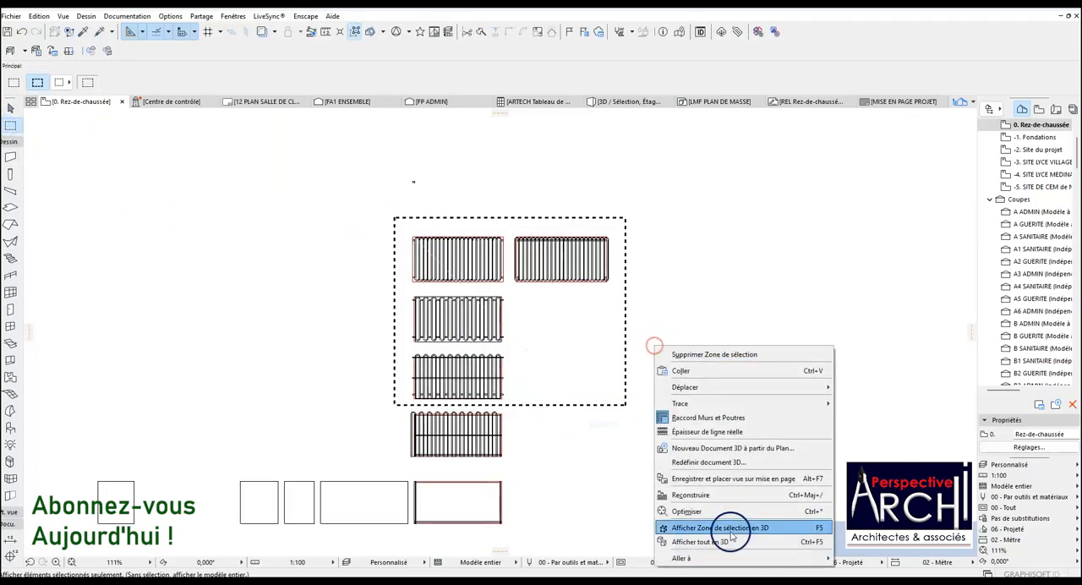
{"action": "left_click", "coordinate": [723, 528]}
Inspect the fence panels in 3D, checking the open-bottomed panel's arches, rails and lower bar ends from several angles.
{"action": "scroll", "coordinate": [412, 285], "scroll_direction": "down", "scroll_amount": 3}
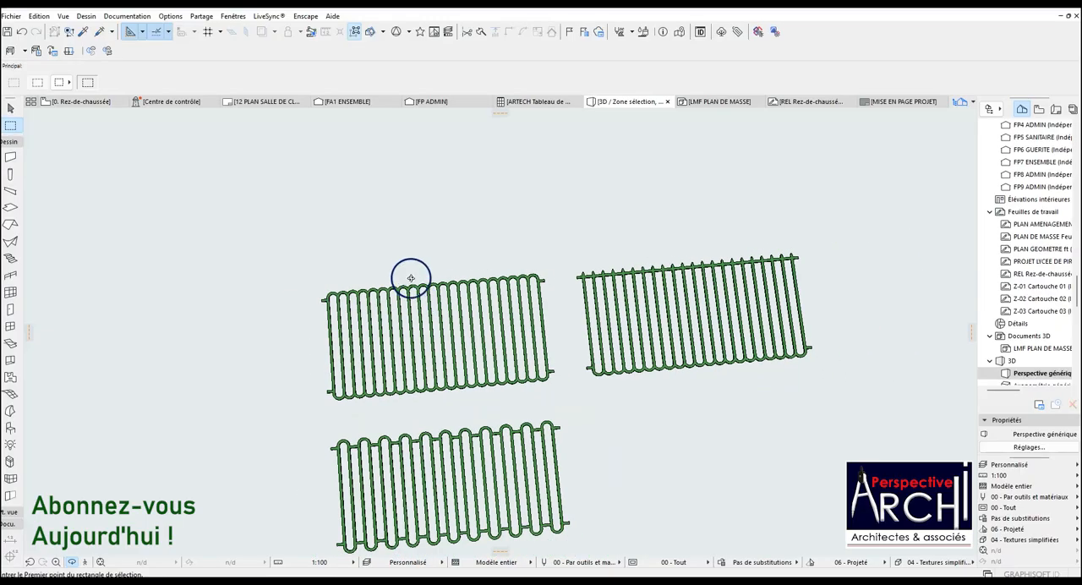
{"action": "scroll", "coordinate": [457, 525], "scroll_direction": "up", "scroll_amount": 3}
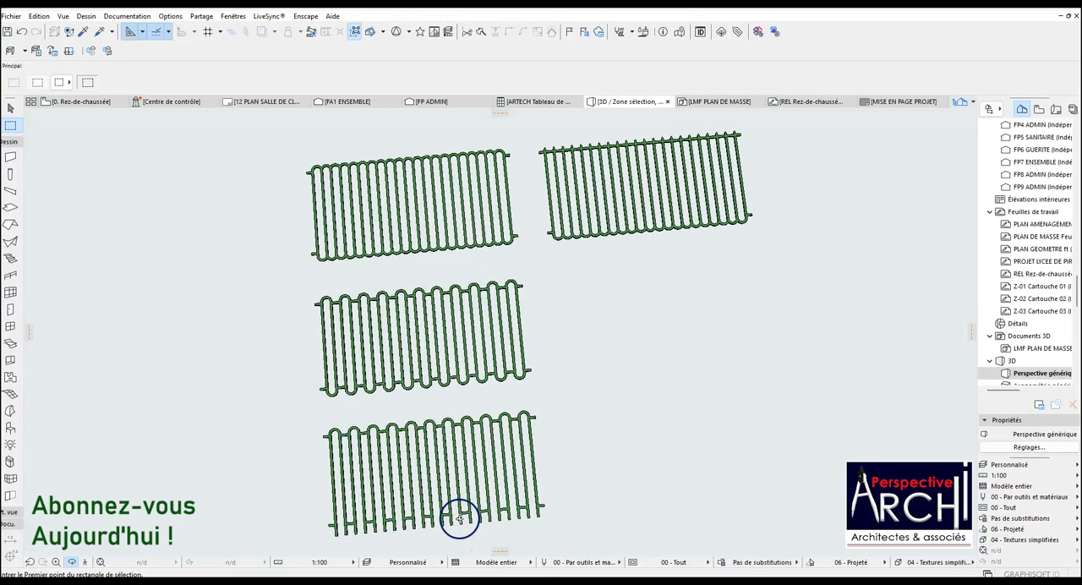
{"action": "scroll", "coordinate": [468, 367], "scroll_direction": "down", "scroll_amount": 1}
{"action": "scroll", "coordinate": [461, 436], "scroll_direction": "up", "scroll_amount": 2}
{"action": "scroll", "coordinate": [334, 454], "scroll_direction": "up", "scroll_amount": 1}
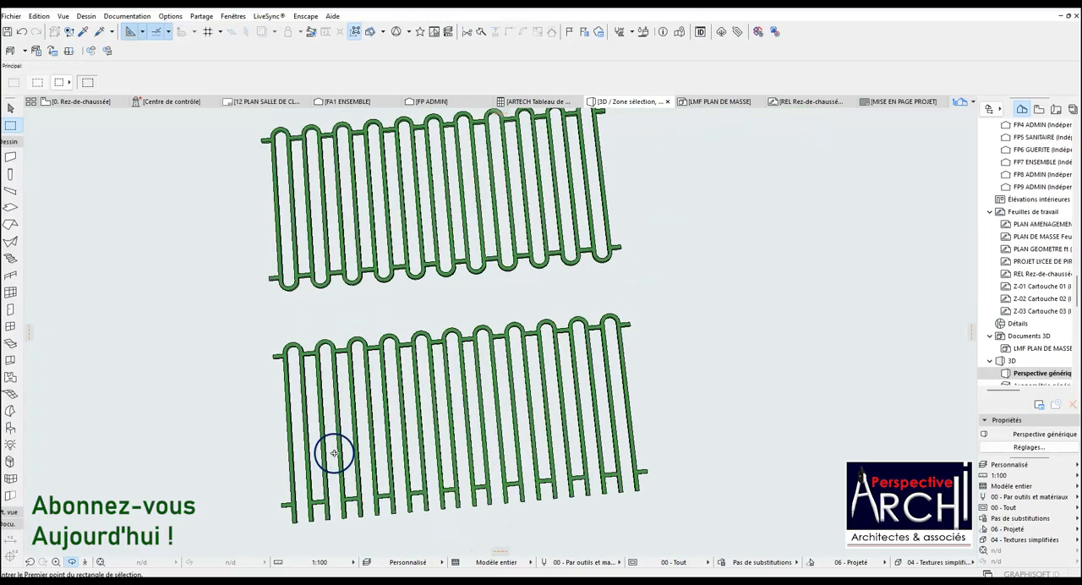
{"action": "scroll", "coordinate": [345, 451], "scroll_direction": "up", "scroll_amount": 3}
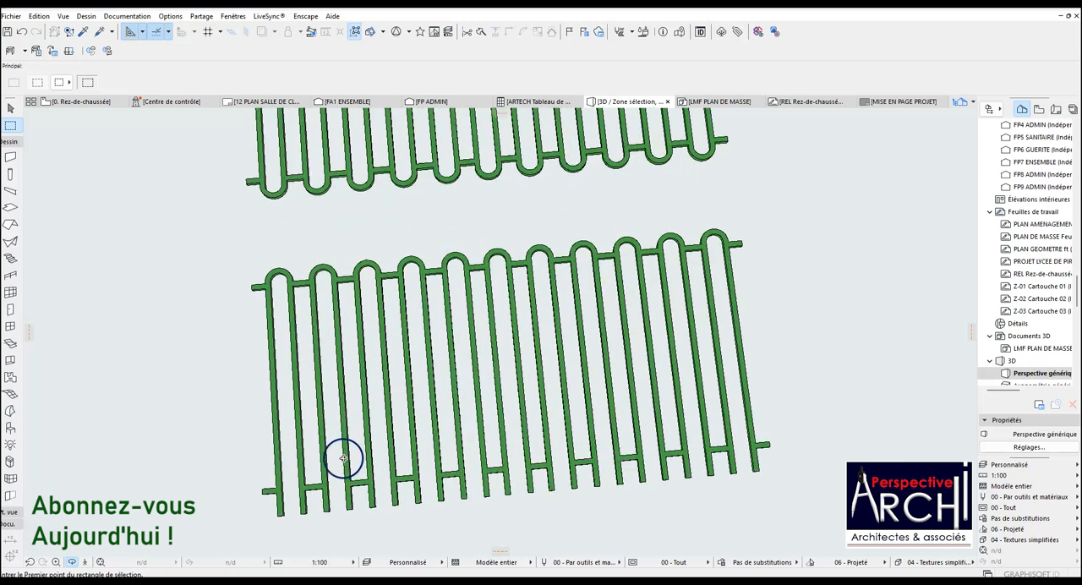
{"action": "scroll", "coordinate": [301, 363], "scroll_direction": "down", "scroll_amount": 1}
{"action": "scroll", "coordinate": [347, 479], "scroll_direction": "up", "scroll_amount": 1}
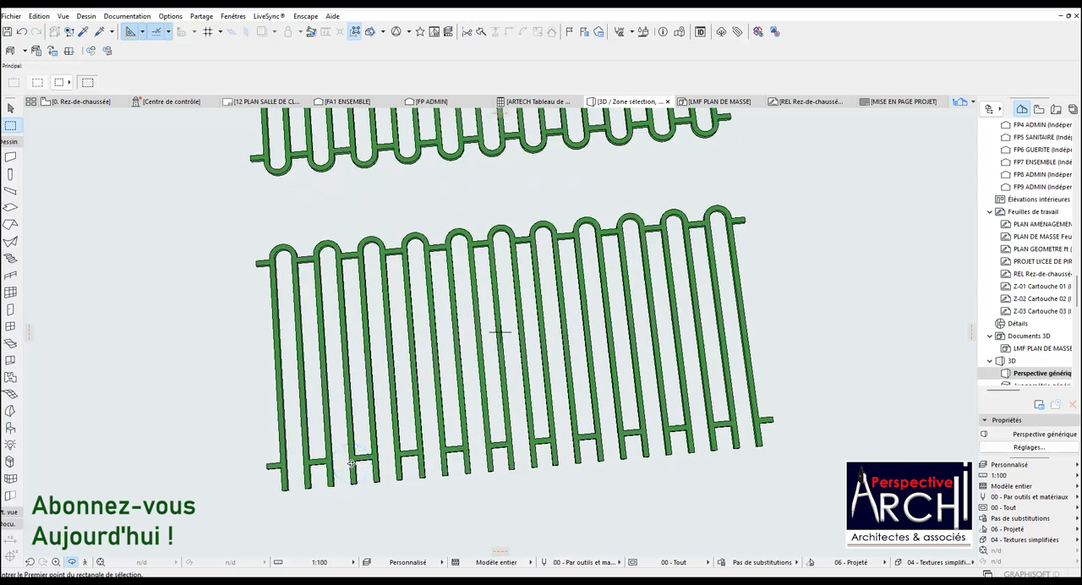
{"action": "mouse_move", "coordinate": [351, 463]}
{"action": "middle_mouse_down", "text": "shift"}
{"action": "mouse_move", "coordinate": [314, 428]}
{"action": "mouse_move", "coordinate": [295, 439]}
{"action": "mouse_move", "coordinate": [380, 471]}
{"action": "mouse_move", "coordinate": [362, 483]}
{"action": "mouse_move", "coordinate": [310, 485]}
{"action": "mouse_move", "coordinate": [335, 440]}
{"action": "mouse_move", "coordinate": [370, 428]}
{"action": "mouse_move", "coordinate": [382, 447]}
{"action": "mouse_move", "coordinate": [329, 445]}
{"action": "mouse_move", "coordinate": [346, 459]}
{"action": "middle_mouse_up", "text": "shift"}
{"action": "scroll", "coordinate": [305, 467], "scroll_direction": "up", "scroll_amount": 2}
{"action": "scroll", "coordinate": [305, 468], "scroll_direction": "down", "scroll_amount": 2}
{"action": "scroll", "coordinate": [395, 459], "scroll_direction": "up", "scroll_amount": 3}
{"action": "scroll", "coordinate": [394, 459], "scroll_direction": "down", "scroll_amount": 2}
{"action": "scroll", "coordinate": [430, 463], "scroll_direction": "up", "scroll_amount": 3}
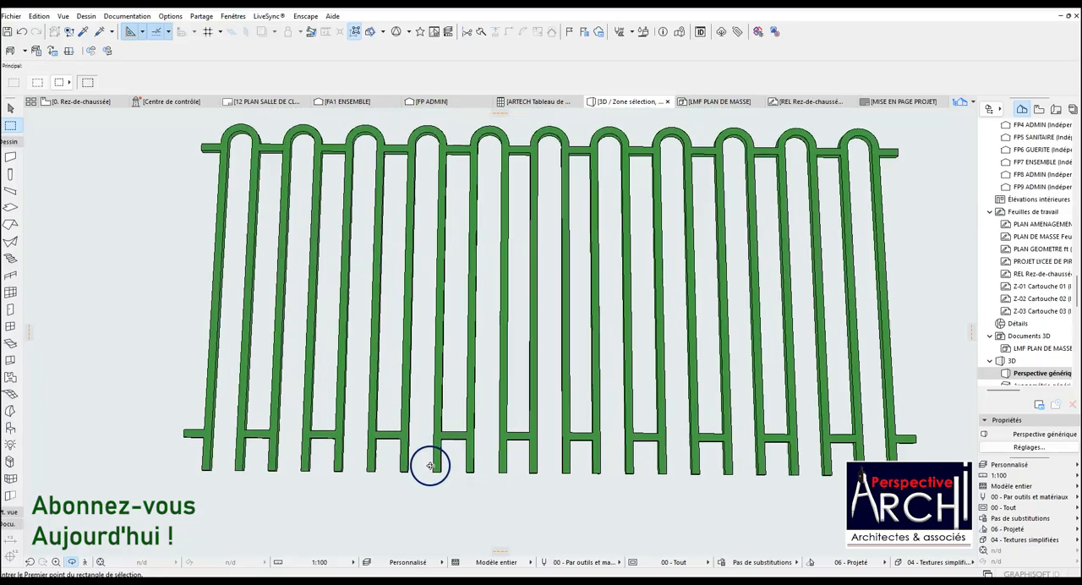
{"action": "scroll", "coordinate": [194, 435], "scroll_direction": "down", "scroll_amount": 4}
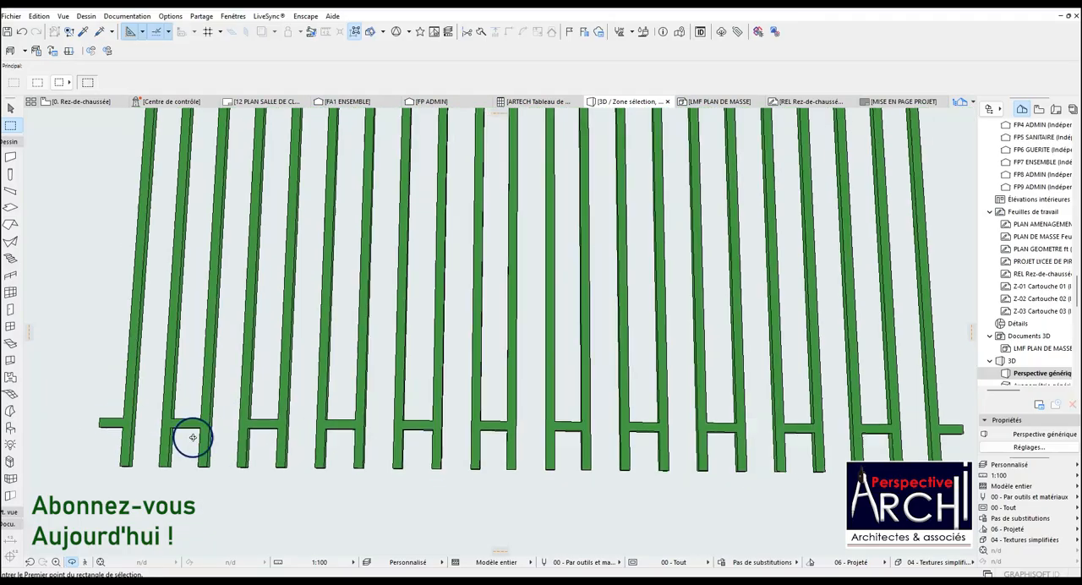
{"action": "middle_click_drag", "start_coordinate": [194, 425], "coordinate": [214, 405], "text": "shift"}
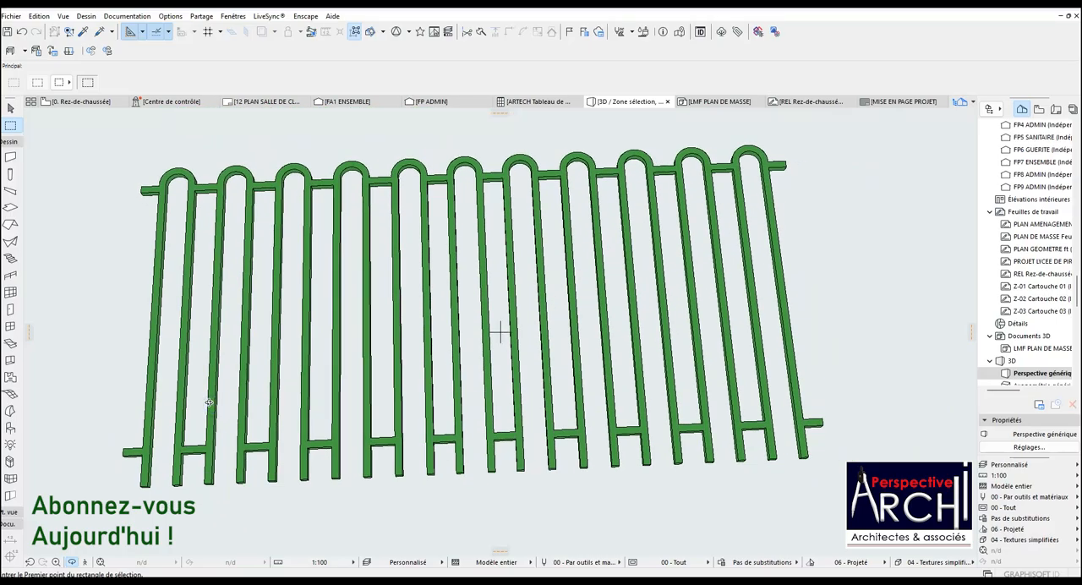
{"action": "mouse_move", "coordinate": [200, 424]}
{"action": "middle_mouse_down", "text": "shift"}
{"action": "mouse_move", "coordinate": [223, 403]}
{"action": "mouse_move", "coordinate": [214, 394]}
{"action": "mouse_move", "coordinate": [188, 412]}
{"action": "middle_mouse_up", "text": "shift"}
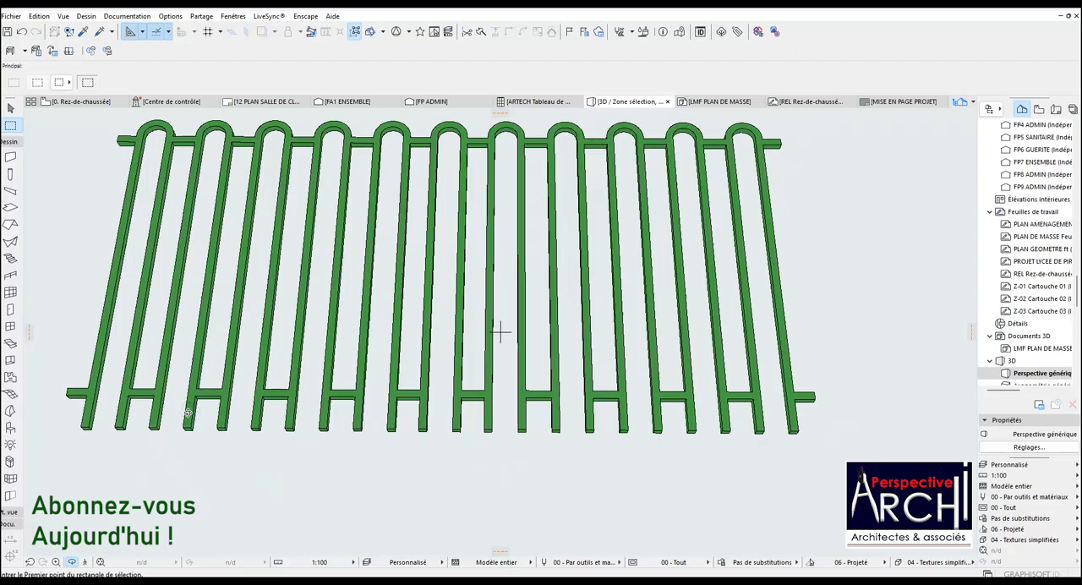
{"action": "middle_click_drag", "start_coordinate": [320, 404], "coordinate": [399, 401], "text": "shift"}
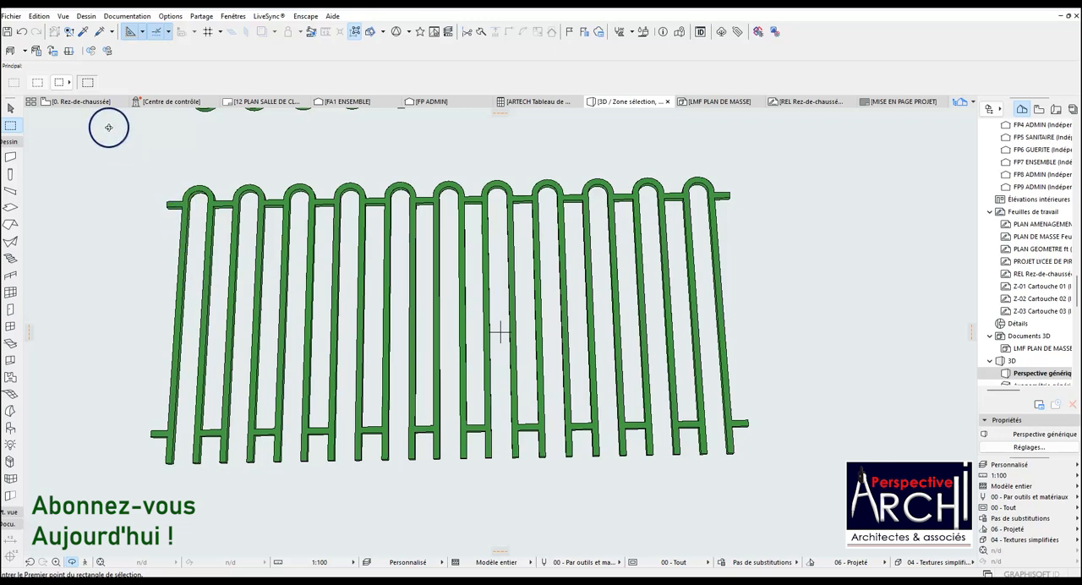
Return to the ground-floor plan and clear the marquee around the four panels.
{"action": "left_click", "coordinate": [91, 102]}
{"action": "double_click", "coordinate": [389, 277]}
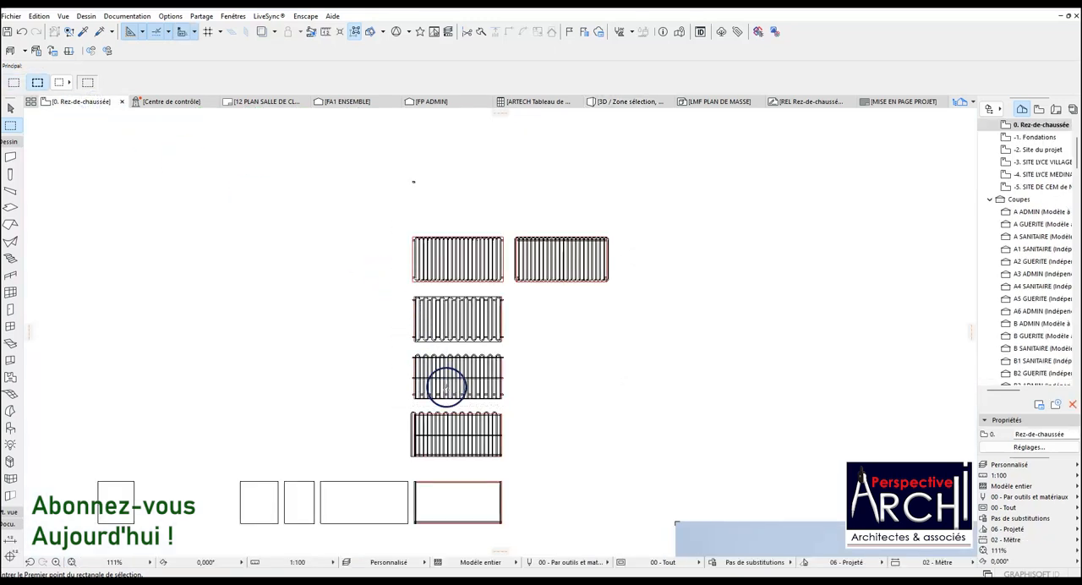
{"action": "scroll", "coordinate": [446, 387], "scroll_direction": "up", "scroll_amount": 5}
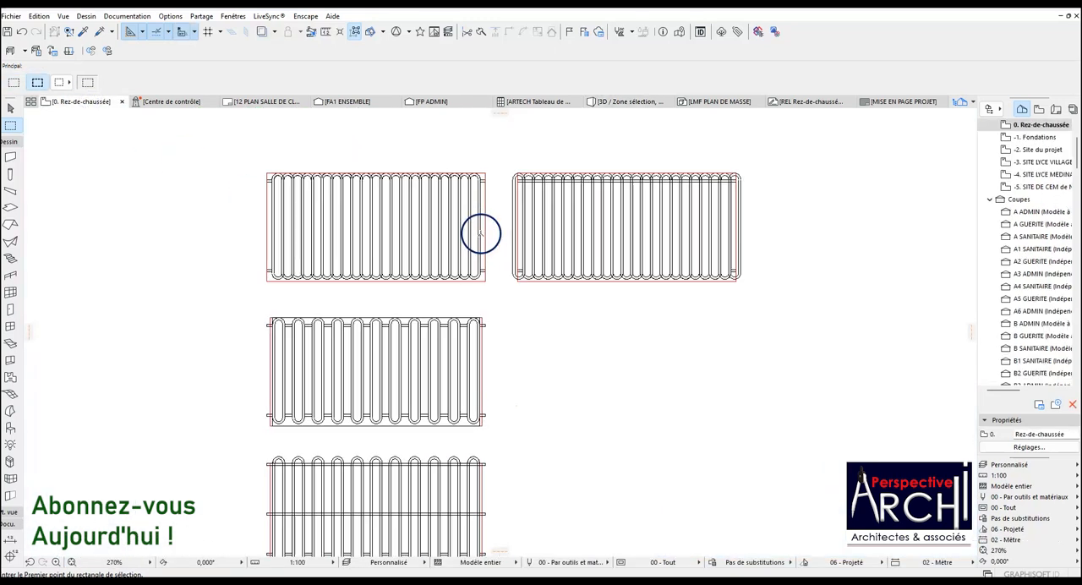
{"action": "scroll", "coordinate": [480, 233], "scroll_direction": "up", "scroll_amount": 2}
{"action": "scroll", "coordinate": [476, 291], "scroll_direction": "up", "scroll_amount": 7}
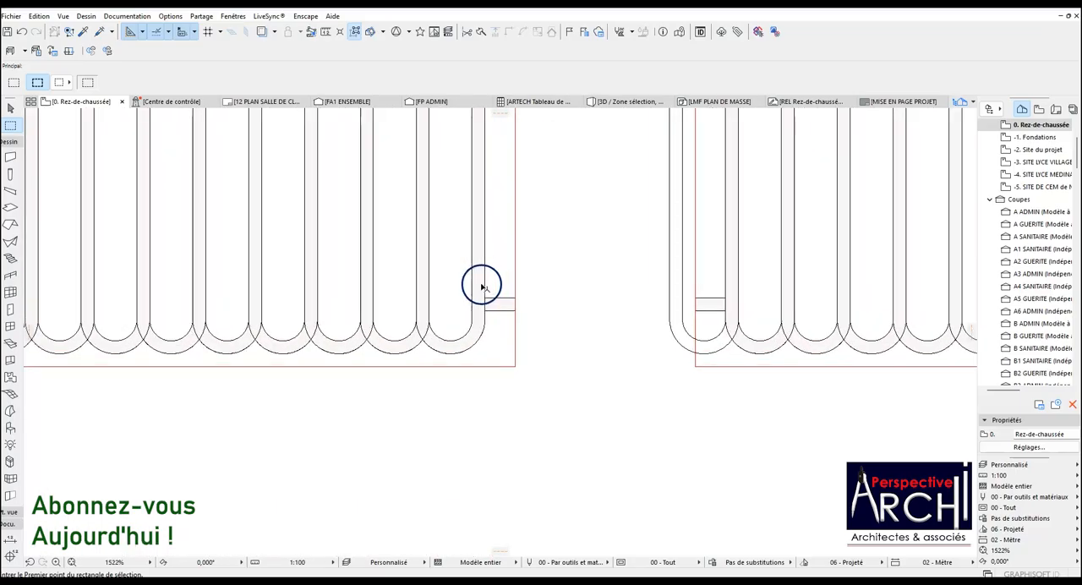
{"action": "left_click", "coordinate": [479, 292]}
{"action": "scroll", "coordinate": [479, 292], "scroll_direction": "down", "scroll_amount": 8}
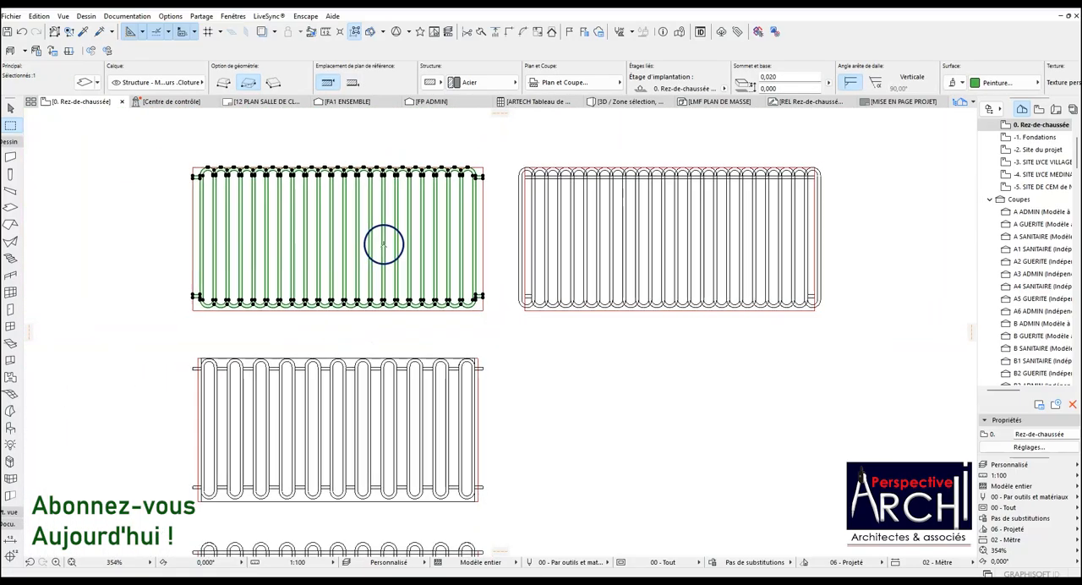
{"action": "left_click", "coordinate": [12, 126]}
{"action": "left_click", "coordinate": [12, 126]}
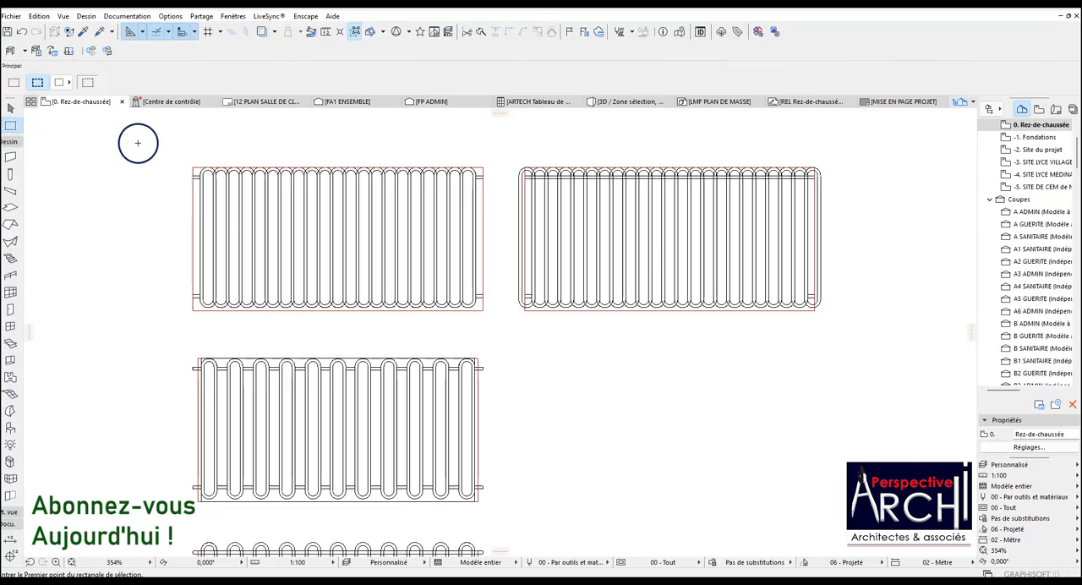
Enclose the upper-left panel in a marquee and select only the slab inside it.
{"action": "left_click", "coordinate": [179, 141]}
{"action": "left_click", "coordinate": [493, 330]}
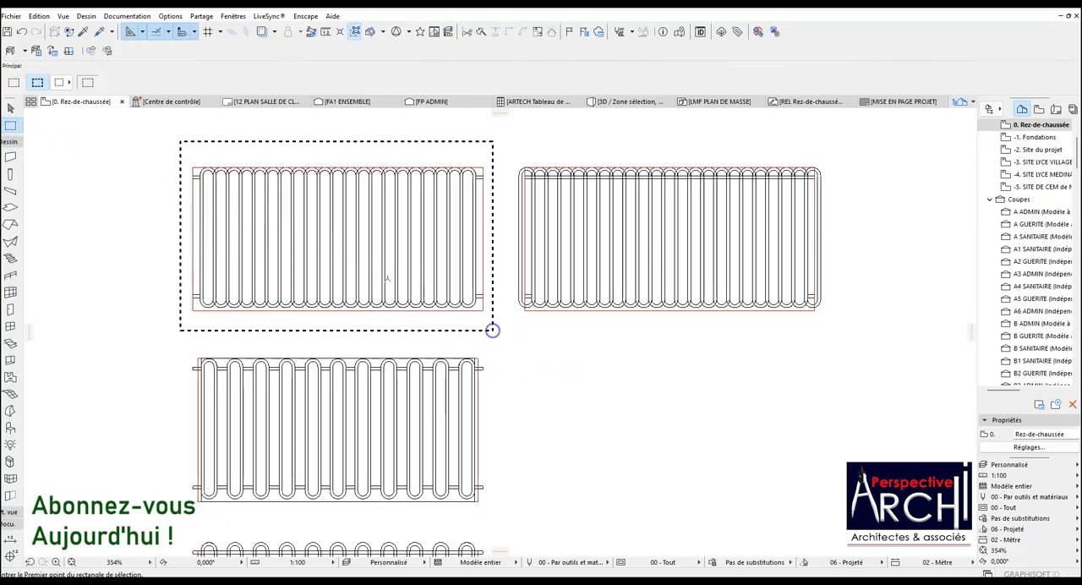
{"action": "left_click", "coordinate": [10, 209]}
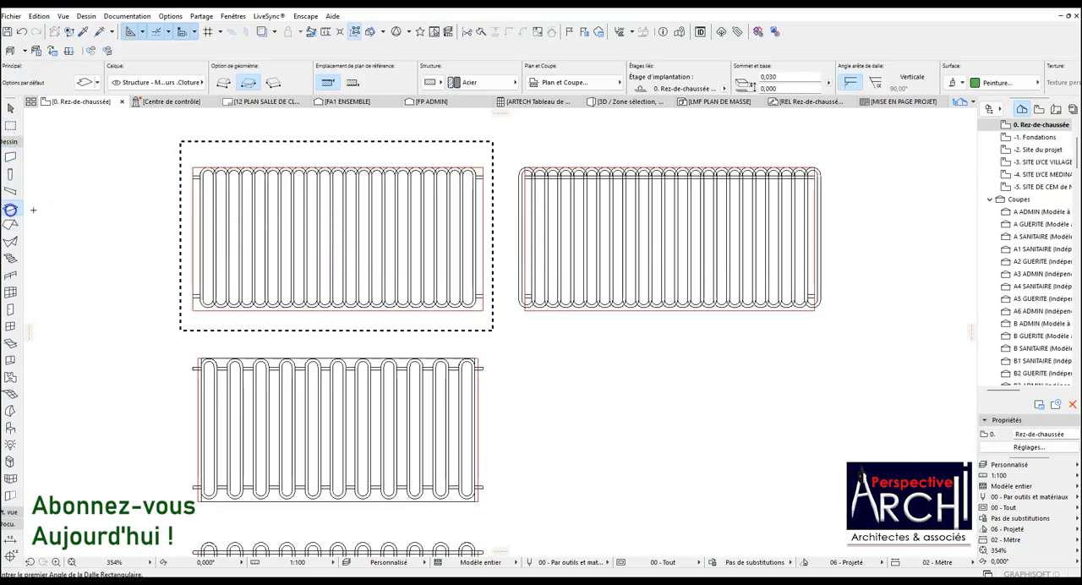
{"action": "key", "text": "ctrl+a"}
Show only the selected panel slab in 3D and fit it in the view.
{"action": "right_click", "coordinate": [89, 175]}
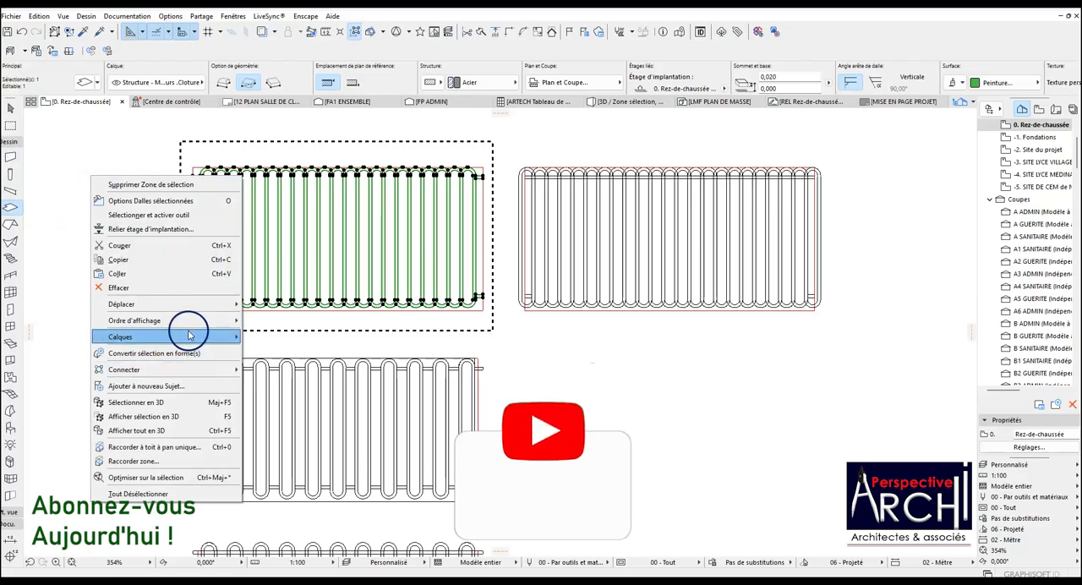
{"action": "left_click", "coordinate": [186, 418]}
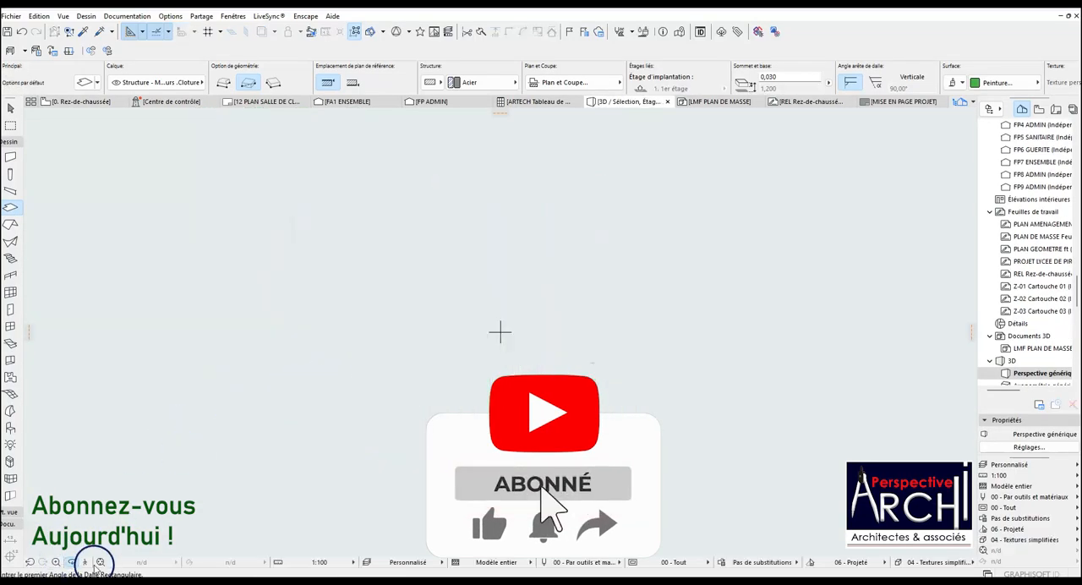
{"action": "left_click", "coordinate": [100, 563]}
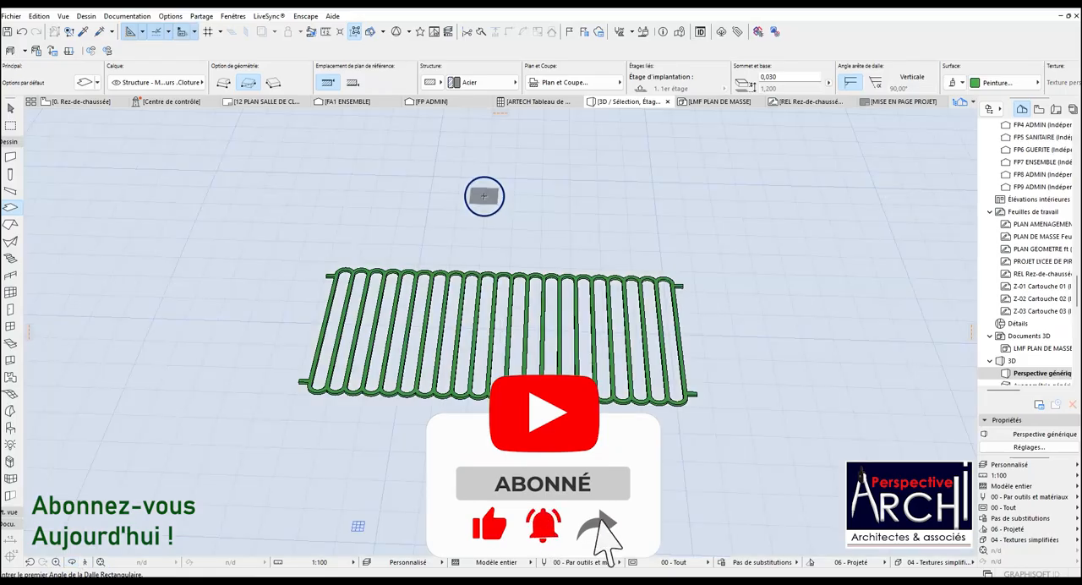
Switch the 3D view to a parallel side-view projection (Vue de côté) with camera and sun azimuths of 90°.
{"action": "right_click", "coordinate": [484, 196]}
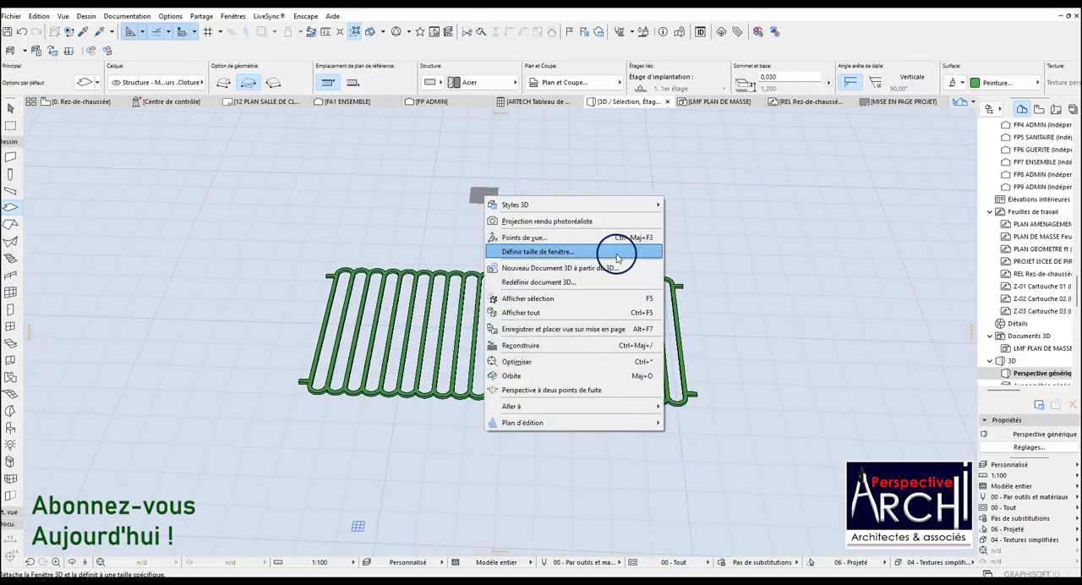
{"action": "left_click", "coordinate": [554, 240]}
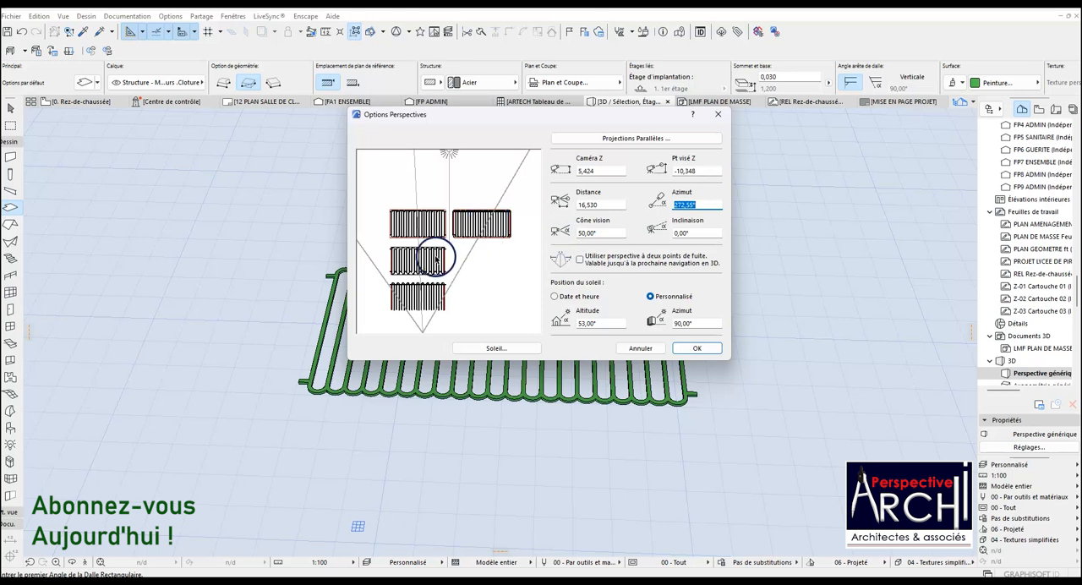
{"action": "left_click", "coordinate": [648, 136]}
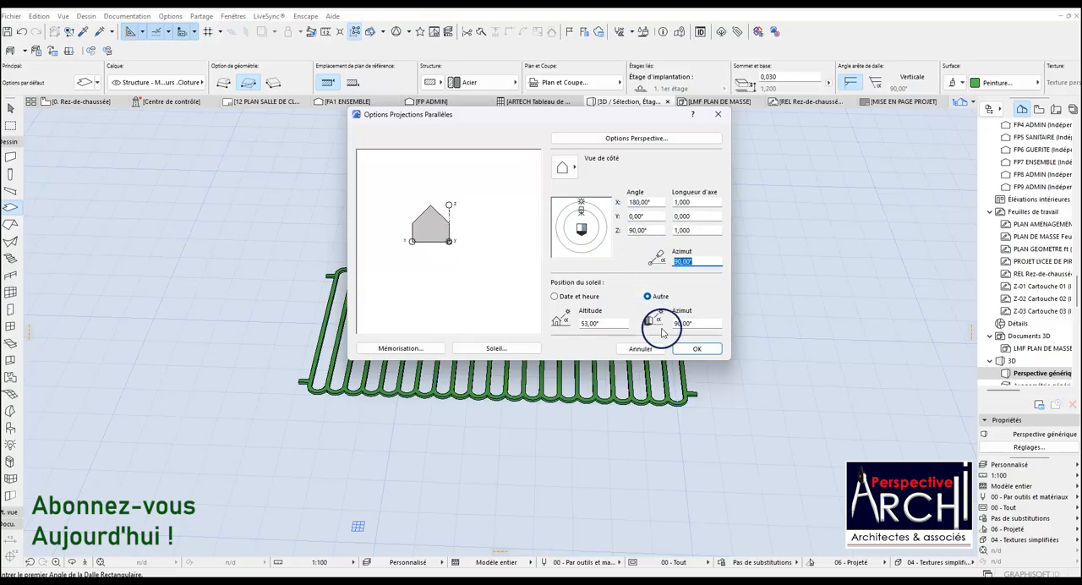
{"action": "left_click", "coordinate": [634, 137]}
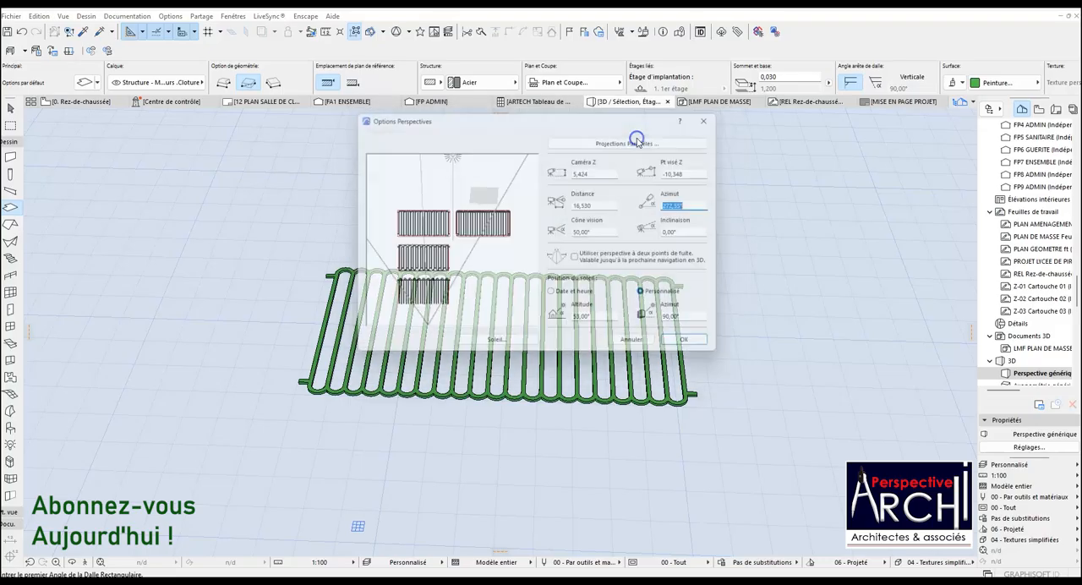
{"action": "left_click", "coordinate": [613, 139]}
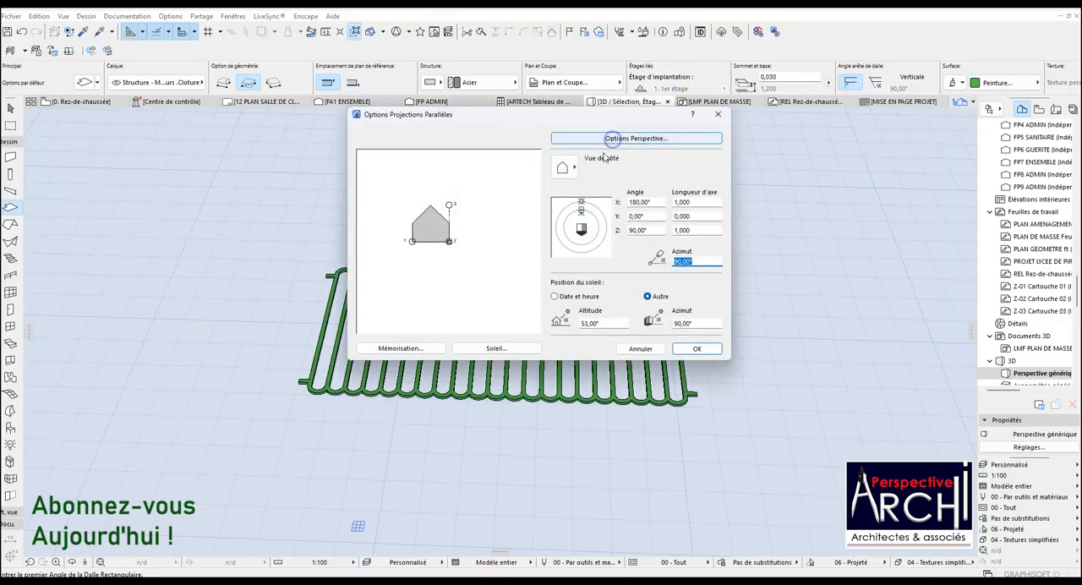
{"action": "left_click", "coordinate": [565, 167]}
{"action": "left_click", "coordinate": [594, 194]}
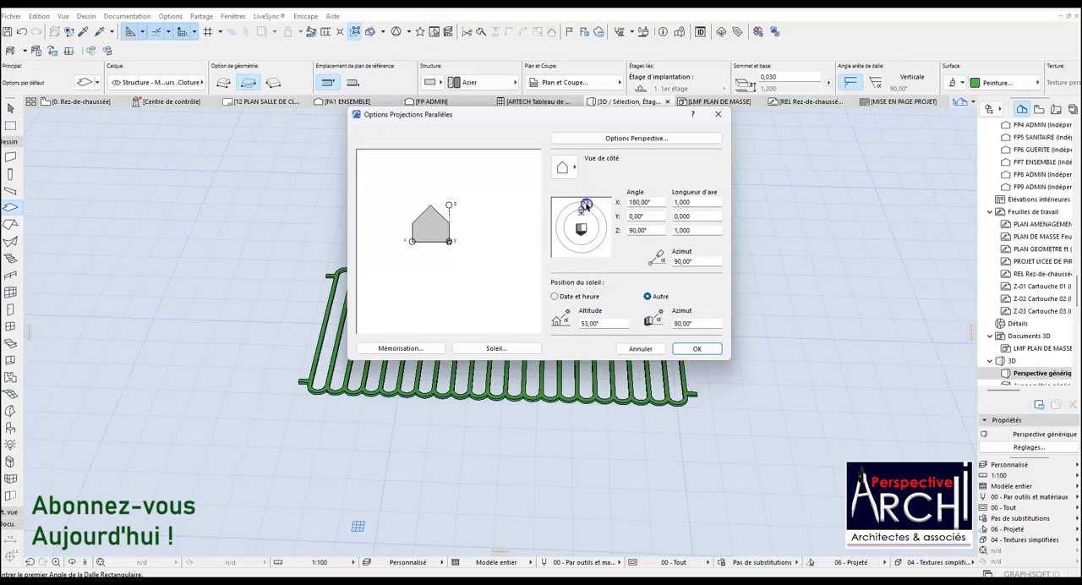
{"action": "mouse_move", "coordinate": [580, 214]}
{"action": "left_mouse_down"}
{"action": "mouse_move", "coordinate": [563, 225]}
{"action": "mouse_move", "coordinate": [582, 213]}
{"action": "left_mouse_up"}
{"action": "left_click", "coordinate": [693, 349]}
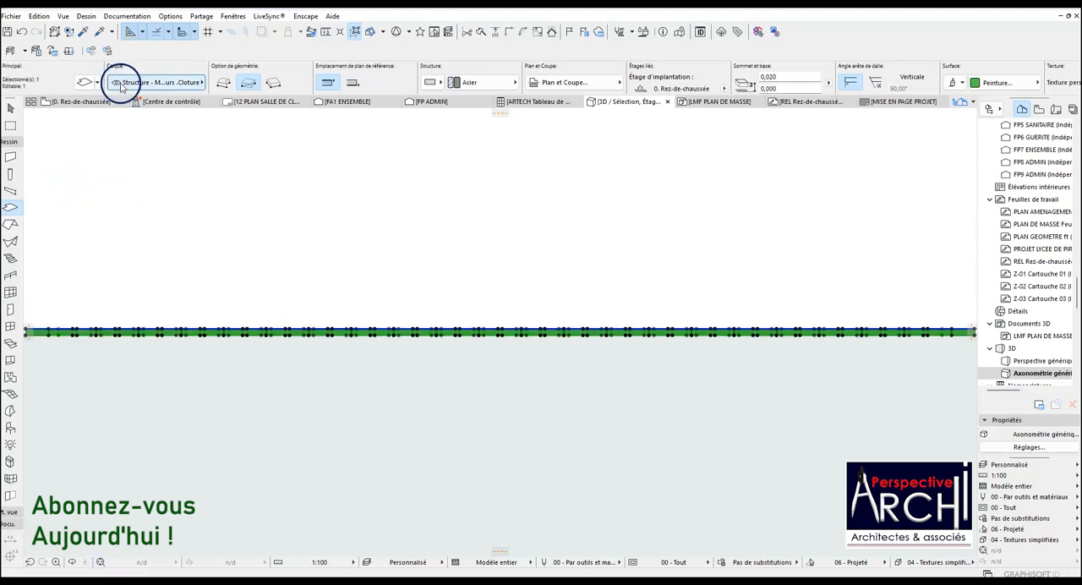
Save the selected panel slab as an object named GRILLE CLOTURE 01 in the embedded library, accepting the basic options.
{"action": "left_click", "coordinate": [11, 16]}
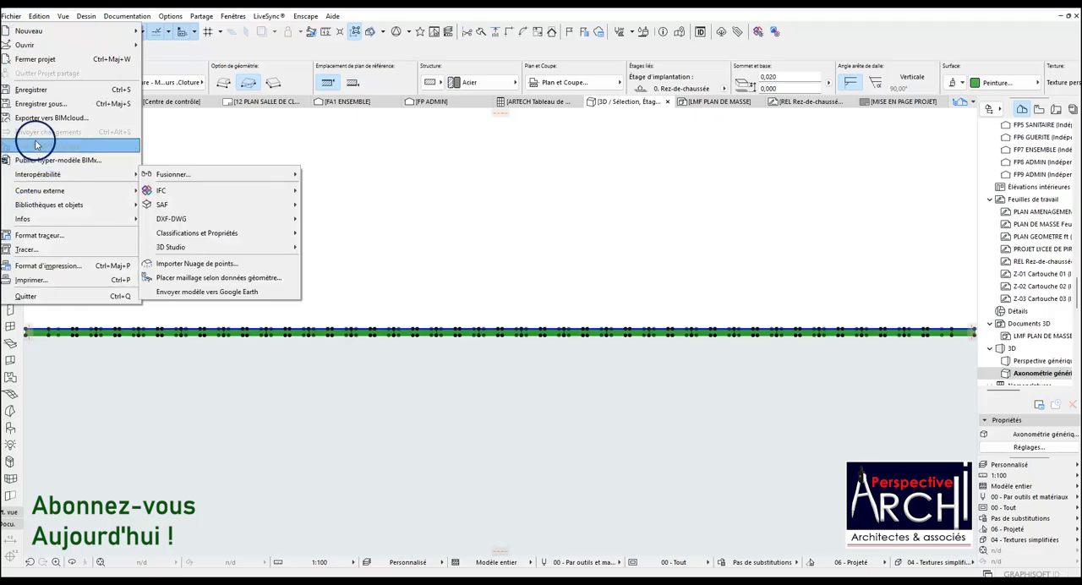
{"action": "mouse_move", "coordinate": [63, 196]}
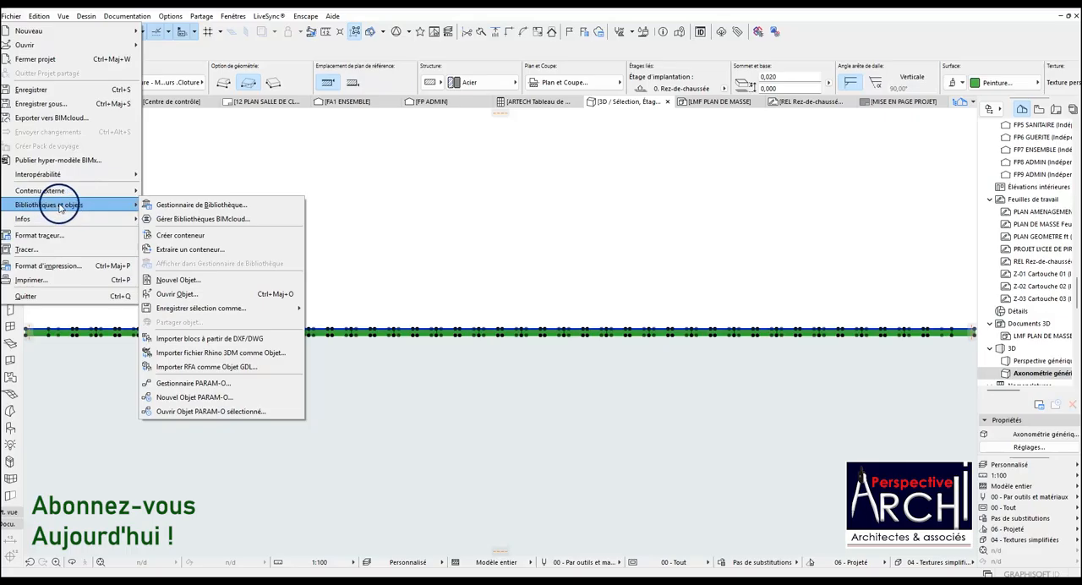
{"action": "mouse_move", "coordinate": [290, 313]}
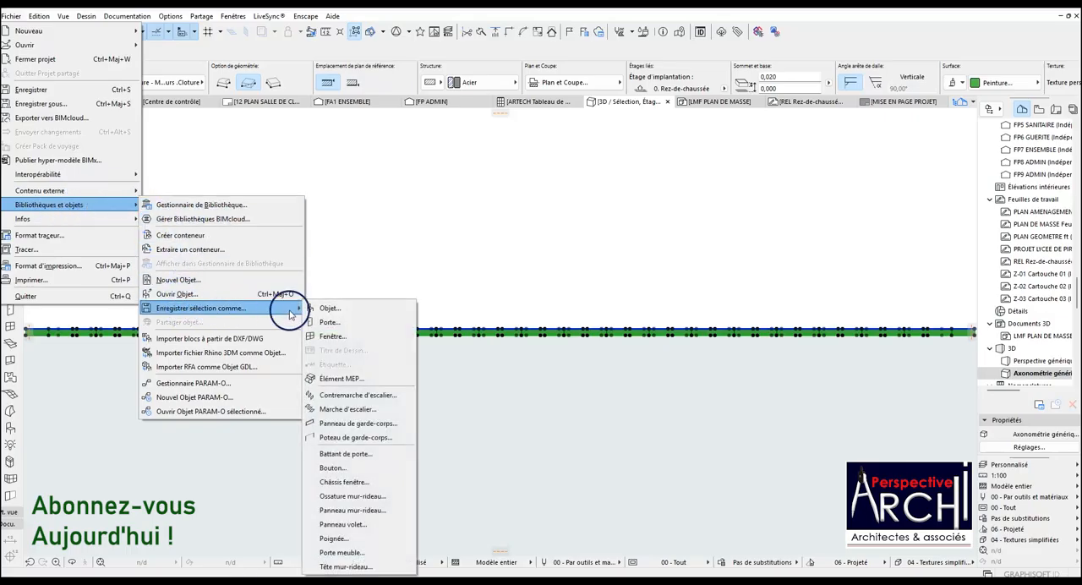
{"action": "left_click", "coordinate": [329, 308]}
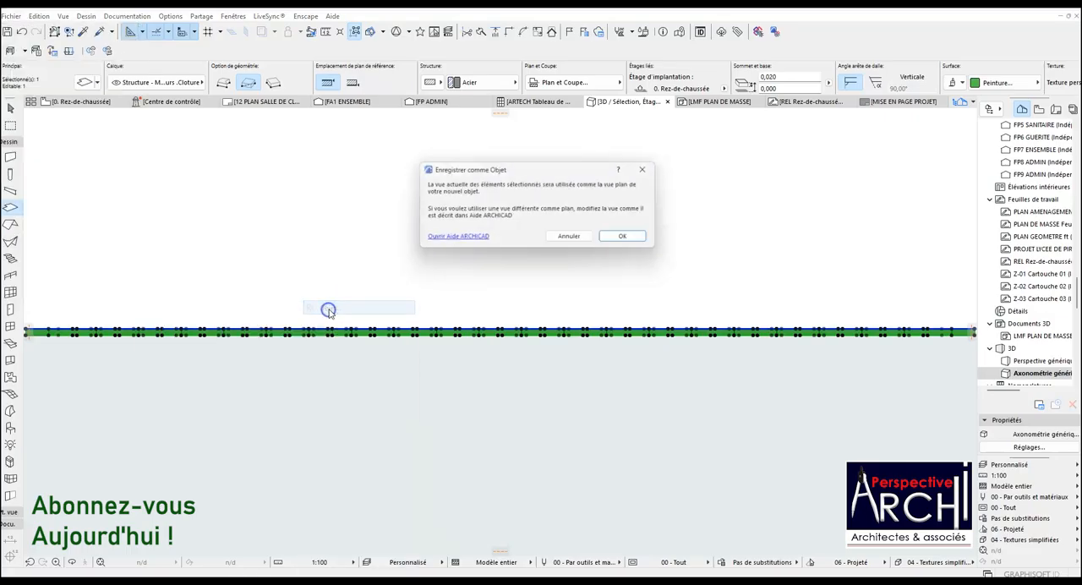
{"action": "left_click", "coordinate": [628, 240]}
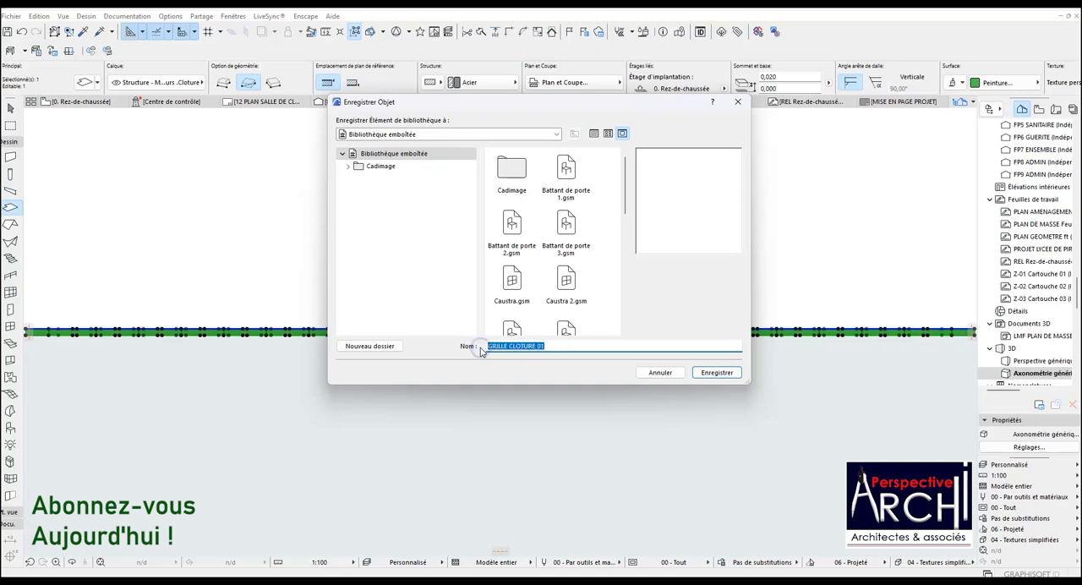
{"action": "left_click", "coordinate": [707, 374]}
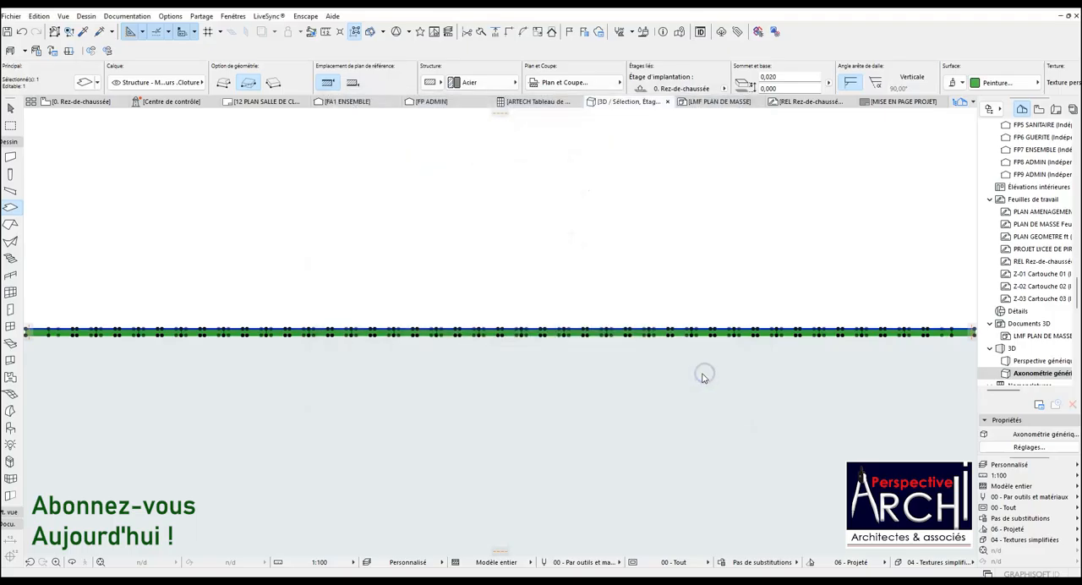
{"action": "left_click", "coordinate": [634, 331]}
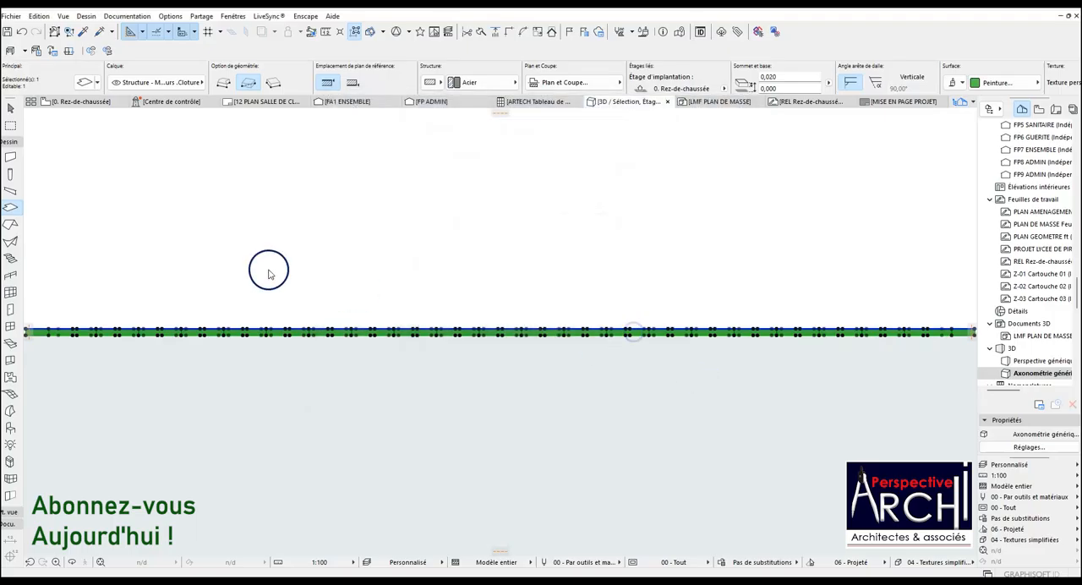
Save the same slab selection as object file GRILLE CLOTURE 01 in the BIBLIOTHEQUE ARCHI PA folder, keeping the basic options.
{"action": "left_click", "coordinate": [12, 17]}
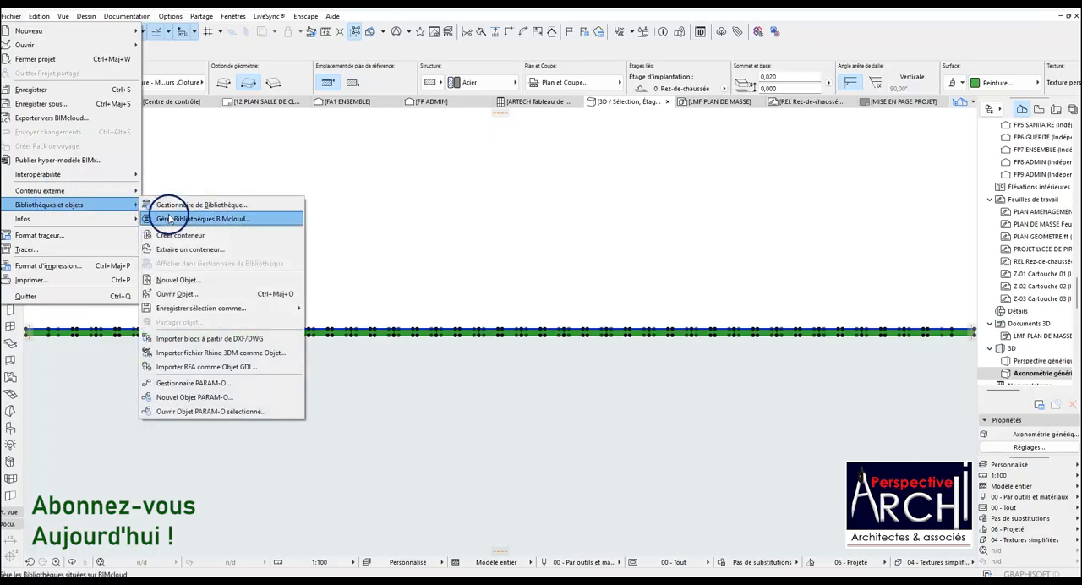
{"action": "mouse_move", "coordinate": [190, 308]}
{"action": "left_click", "coordinate": [328, 308]}
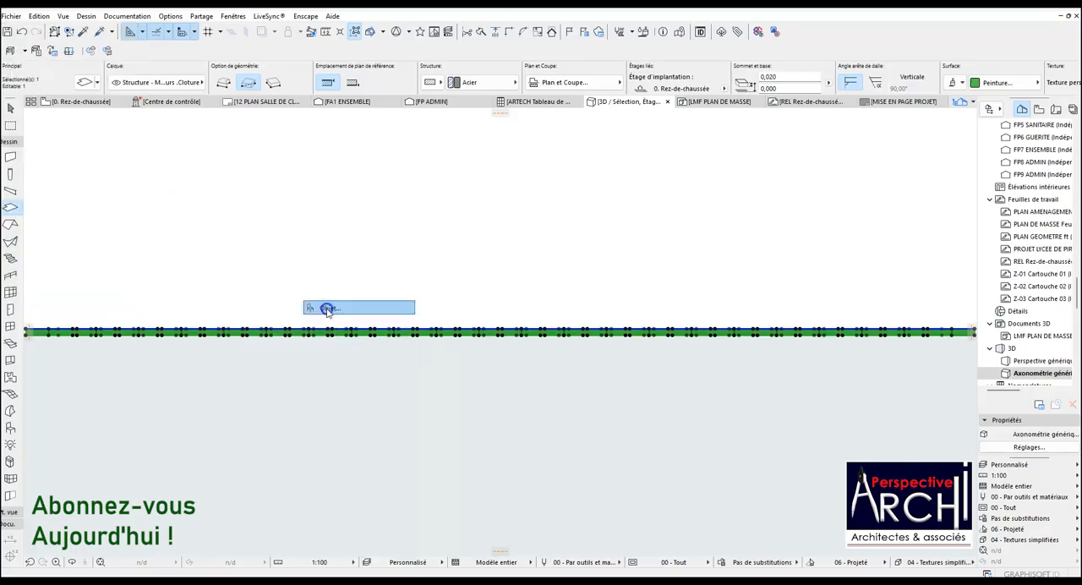
{"action": "left_click", "coordinate": [636, 238]}
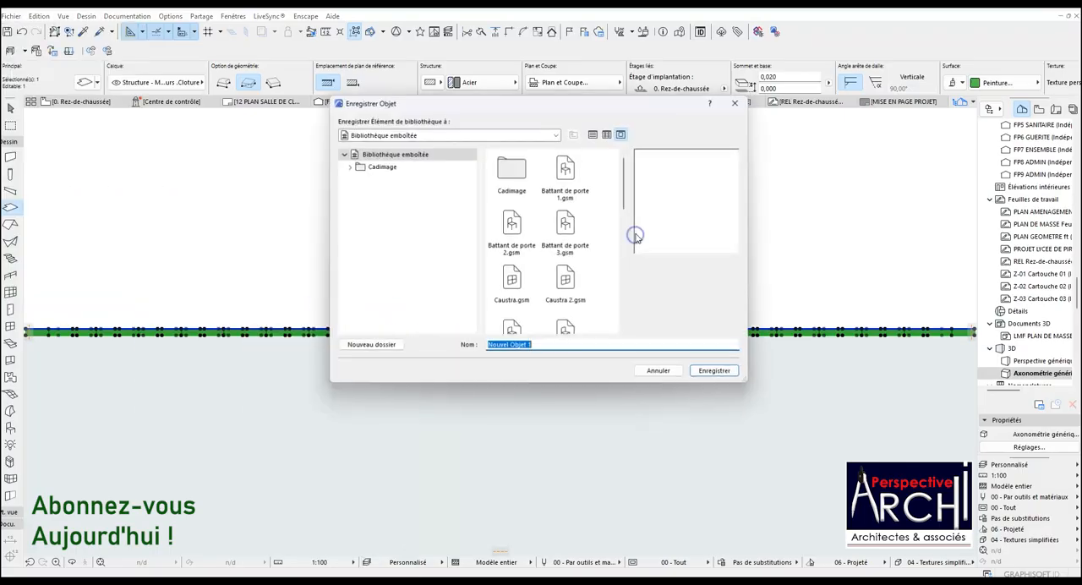
{"action": "left_click", "coordinate": [473, 137]}
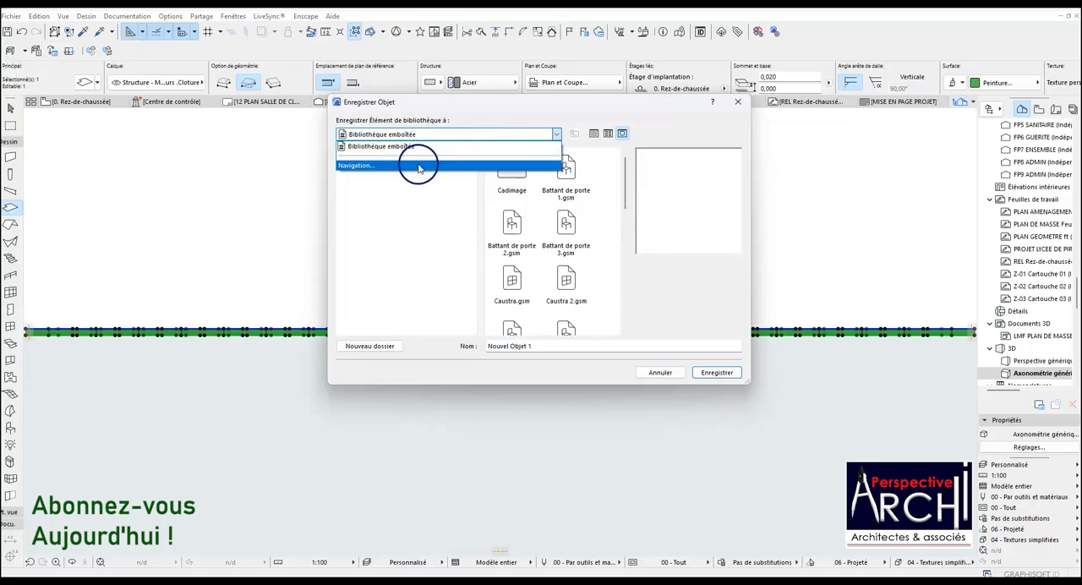
{"action": "left_click", "coordinate": [416, 164]}
{"action": "double_click", "coordinate": [476, 179]}
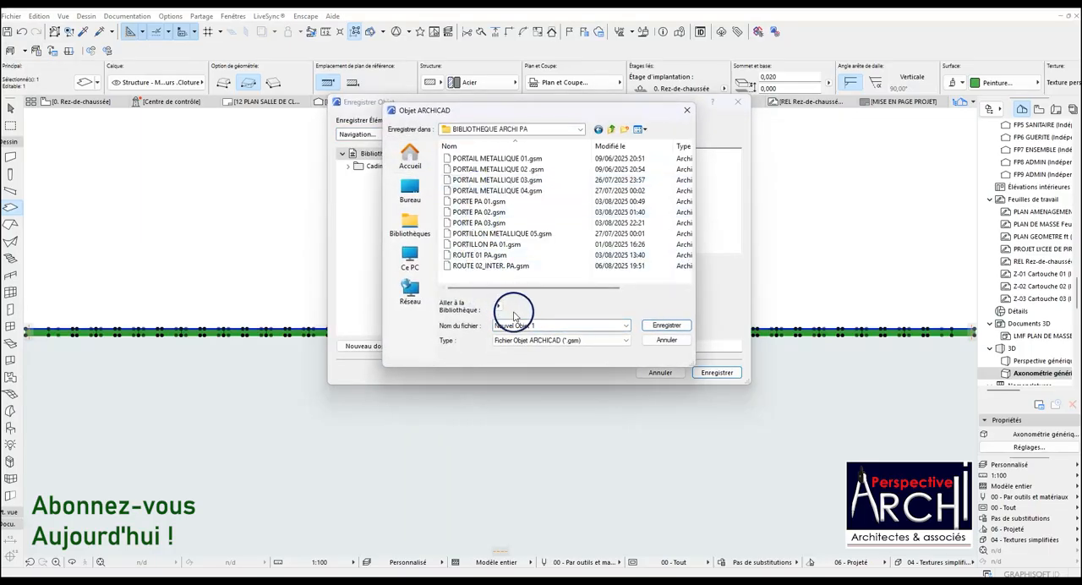
{"action": "left_click_drag", "start_coordinate": [549, 326], "coordinate": [445, 330]}
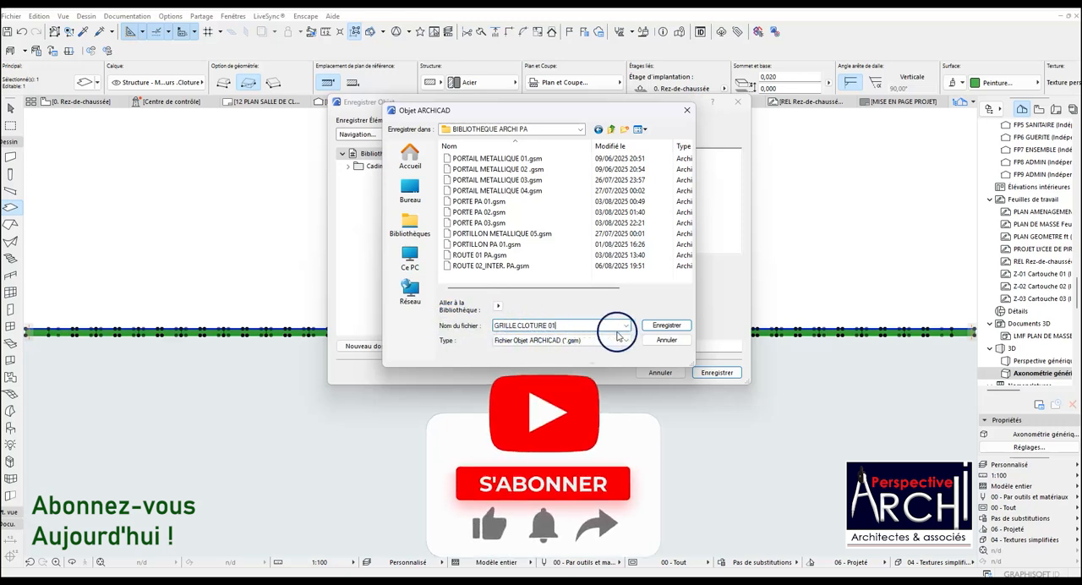
{"action": "left_click", "coordinate": [667, 326]}
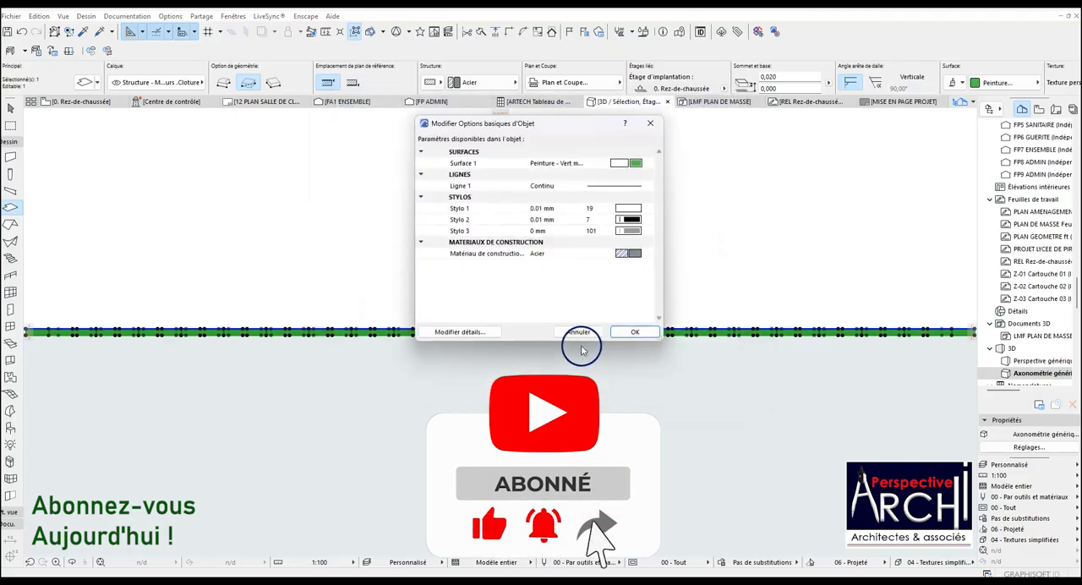
{"action": "left_click", "coordinate": [633, 332]}
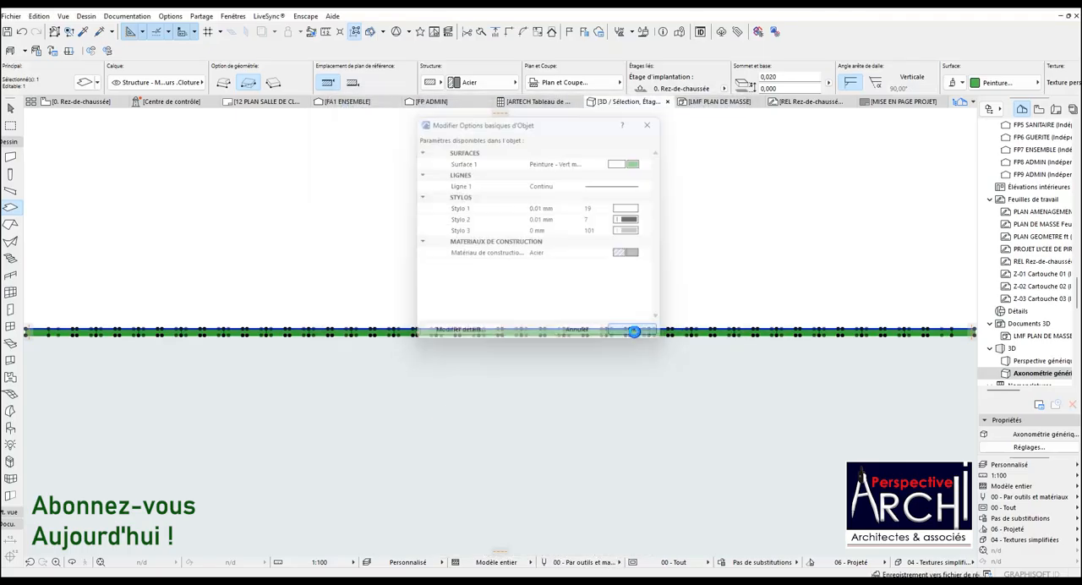
On the ground-floor plan, place the GRILLE CLOTURE 01 object at the upper-edge midpoint of a fence post on the site's roadside boundary wall.
{"action": "left_click", "coordinate": [75, 100]}
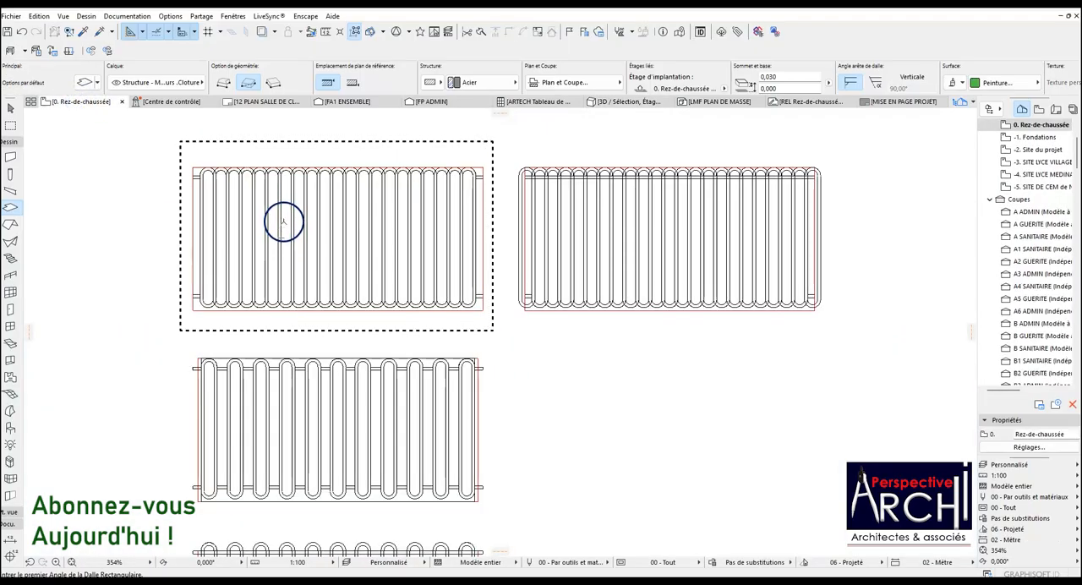
{"action": "scroll", "coordinate": [287, 226], "scroll_direction": "down", "scroll_amount": 2}
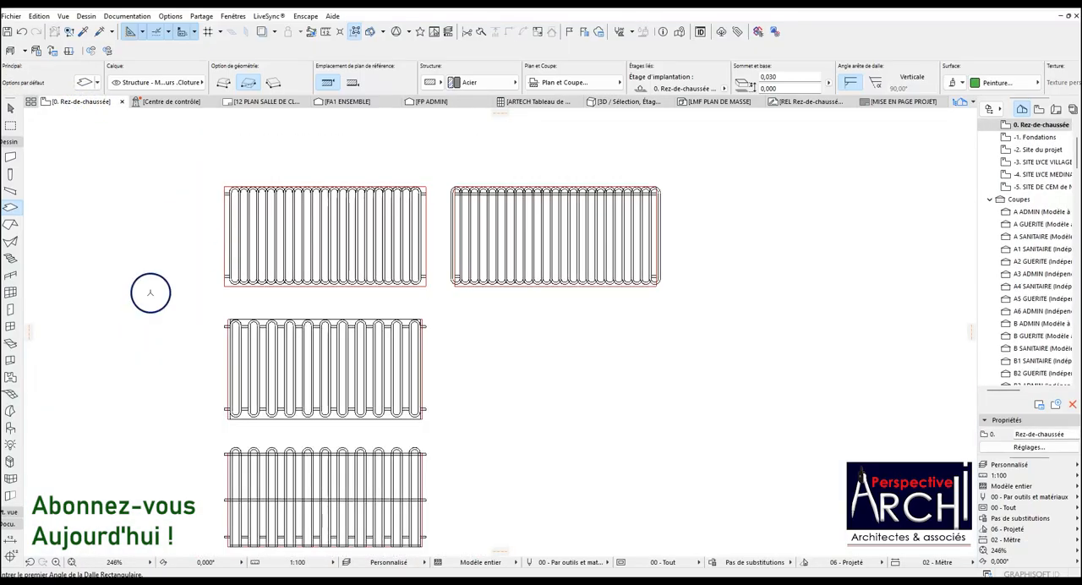
{"action": "left_click", "coordinate": [10, 428]}
{"action": "scroll", "coordinate": [448, 230], "scroll_direction": "down", "scroll_amount": 8}
{"action": "scroll", "coordinate": [445, 233], "scroll_direction": "down", "scroll_amount": 15}
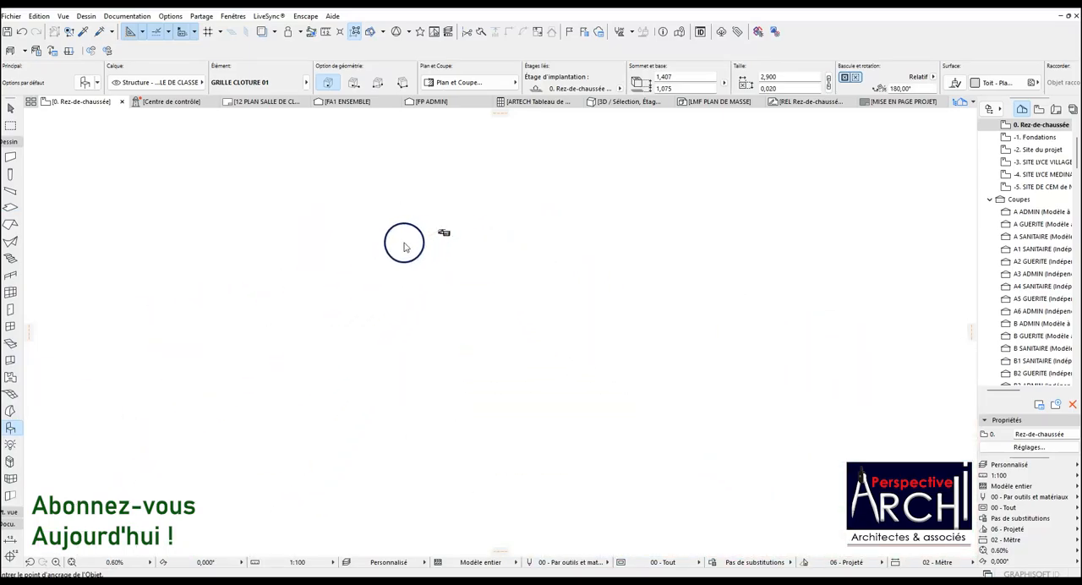
{"action": "scroll", "coordinate": [359, 314], "scroll_direction": "up", "scroll_amount": 7}
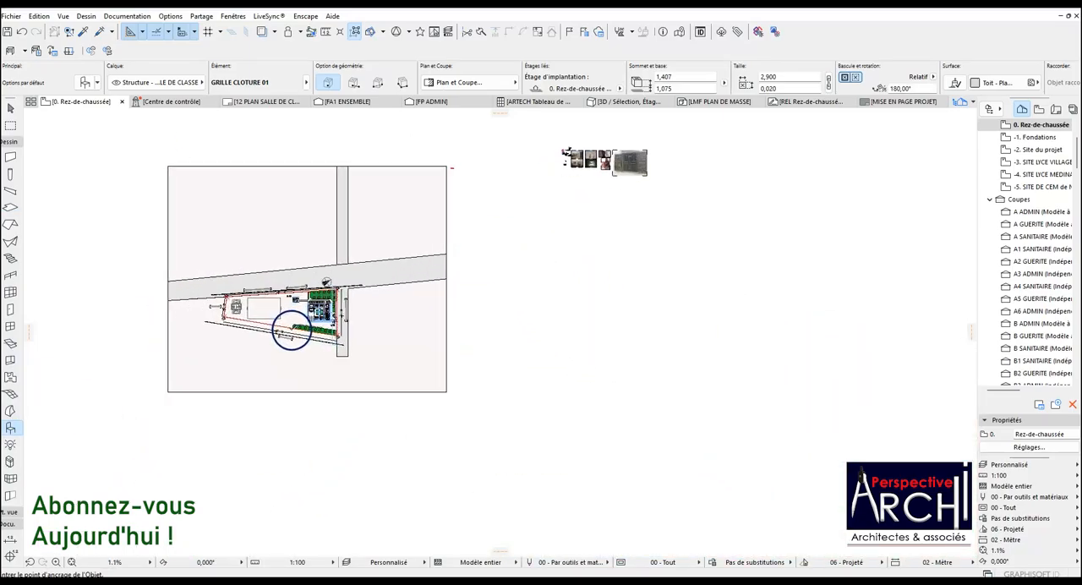
{"action": "scroll", "coordinate": [301, 353], "scroll_direction": "up", "scroll_amount": 10}
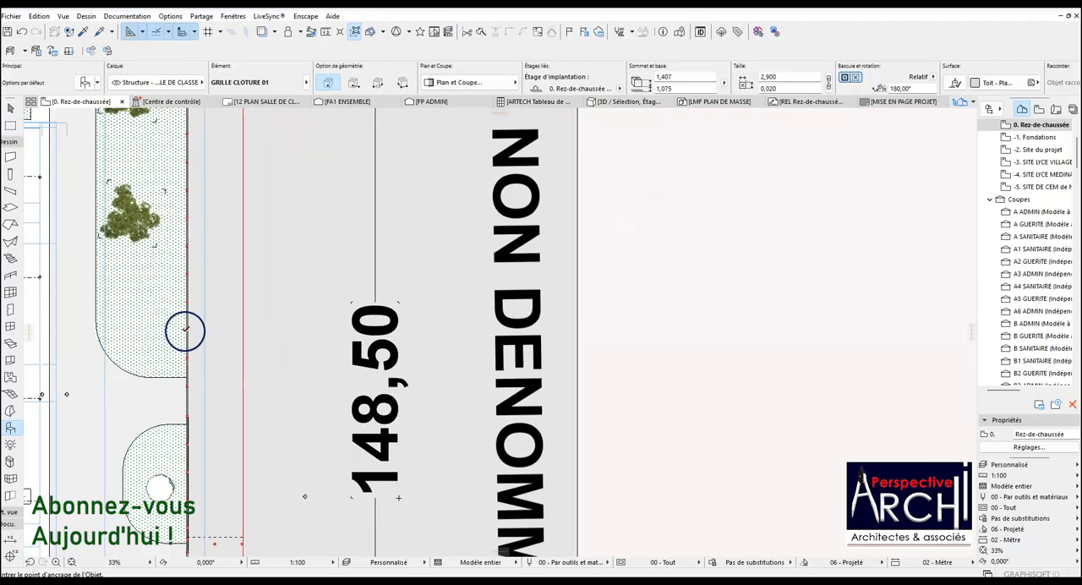
{"action": "scroll", "coordinate": [185, 328], "scroll_direction": "up", "scroll_amount": 5}
{"action": "scroll", "coordinate": [187, 328], "scroll_direction": "up", "scroll_amount": 3}
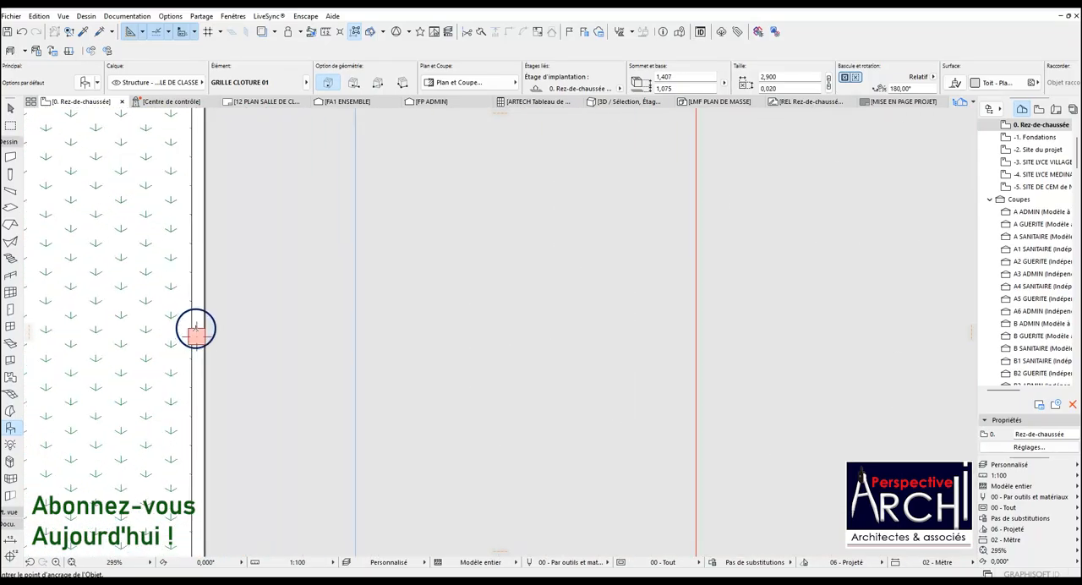
{"action": "left_click", "coordinate": [248, 330]}
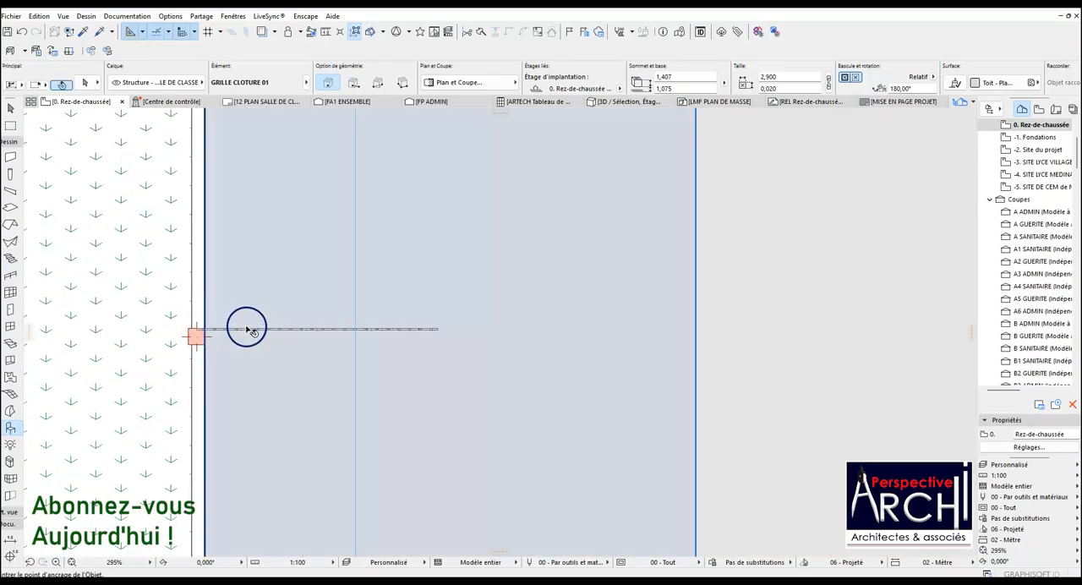
{"action": "scroll", "coordinate": [212, 330], "scroll_direction": "up", "scroll_amount": 4}
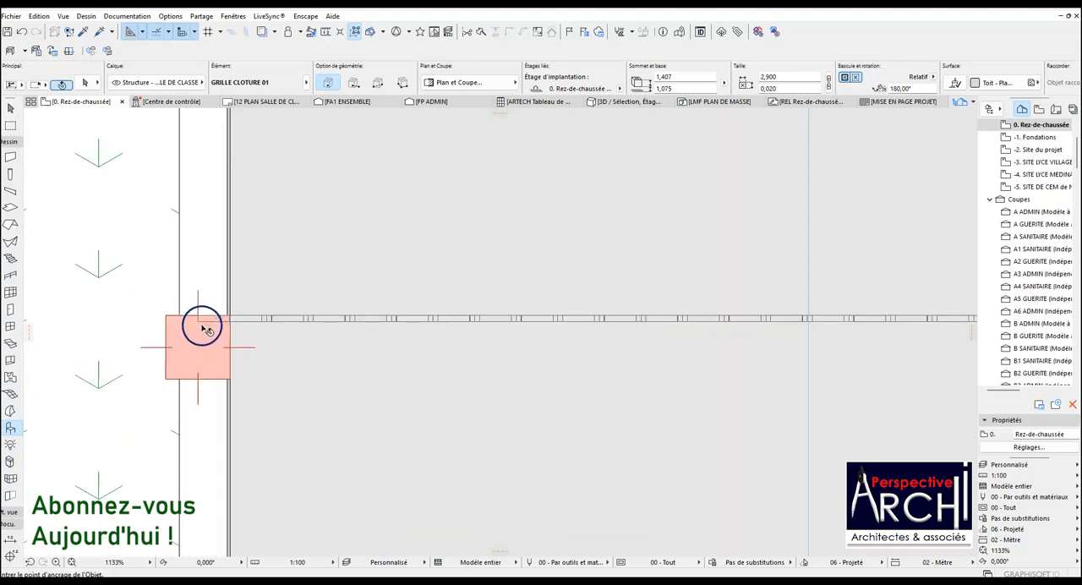
{"action": "left_click", "coordinate": [198, 320]}
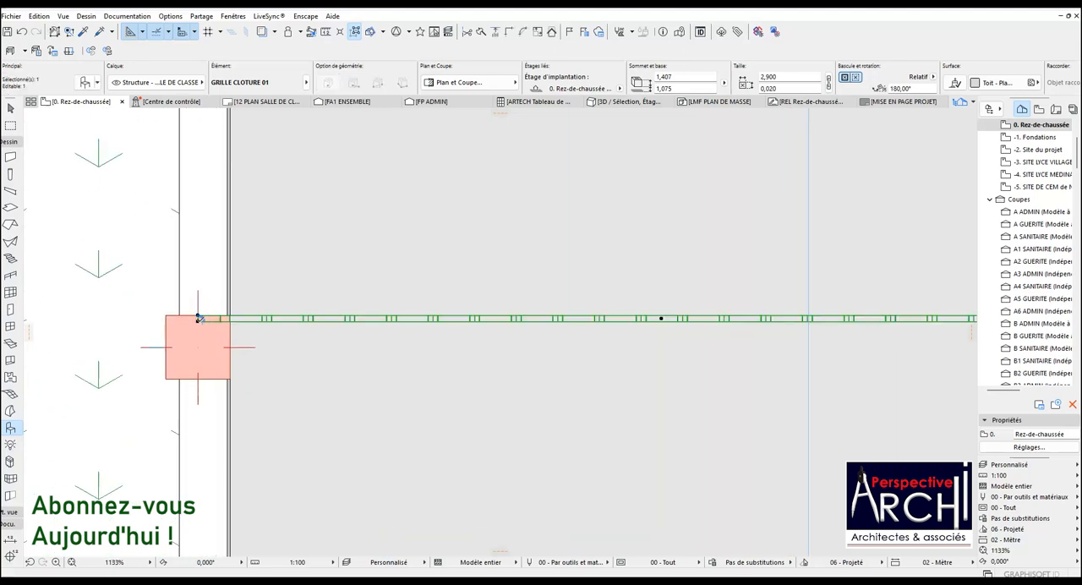
Rotate the placed grille 90° counterclockwise about its corner on the post so it runs along the wall to the next post.
{"action": "key", "text": "ctrl+e"}
{"action": "scroll", "coordinate": [137, 285], "scroll_direction": "up", "scroll_amount": 4}
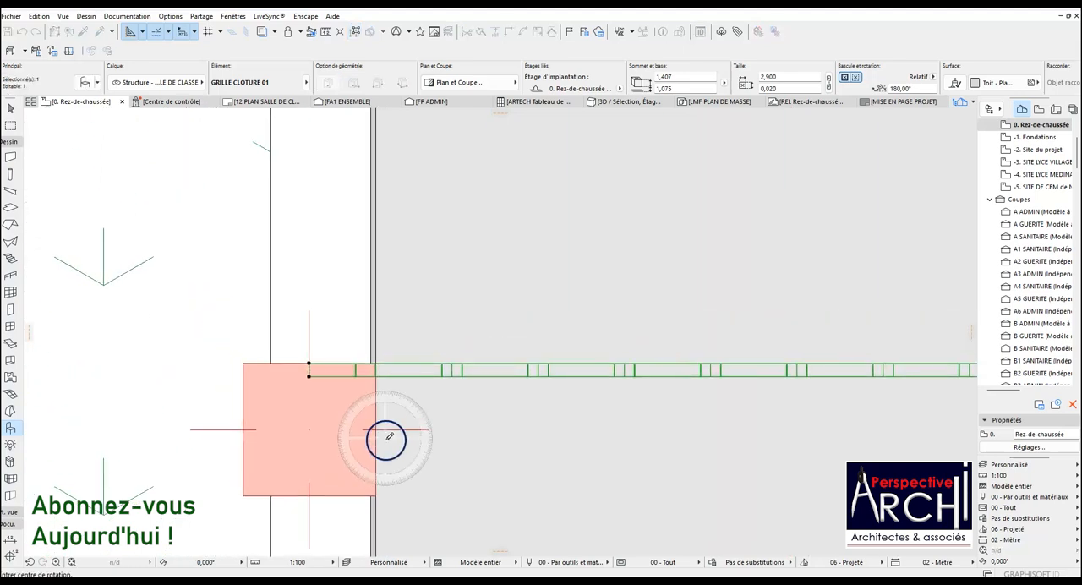
{"action": "left_click", "coordinate": [309, 364]}
{"action": "left_click", "coordinate": [451, 364]}
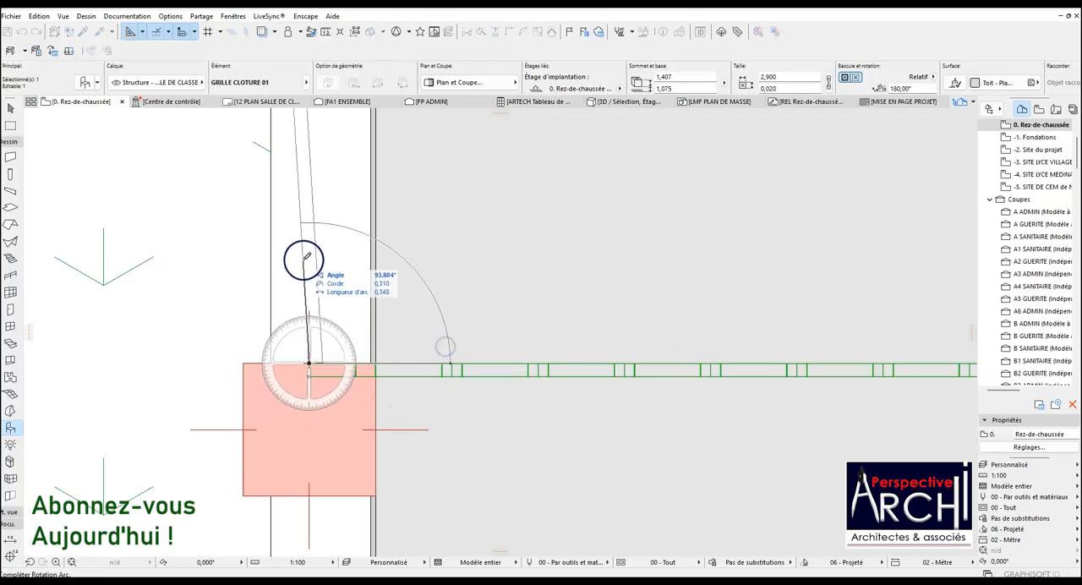
{"action": "left_click", "coordinate": [308, 241]}
{"action": "scroll", "coordinate": [308, 242], "scroll_direction": "down", "scroll_amount": 10}
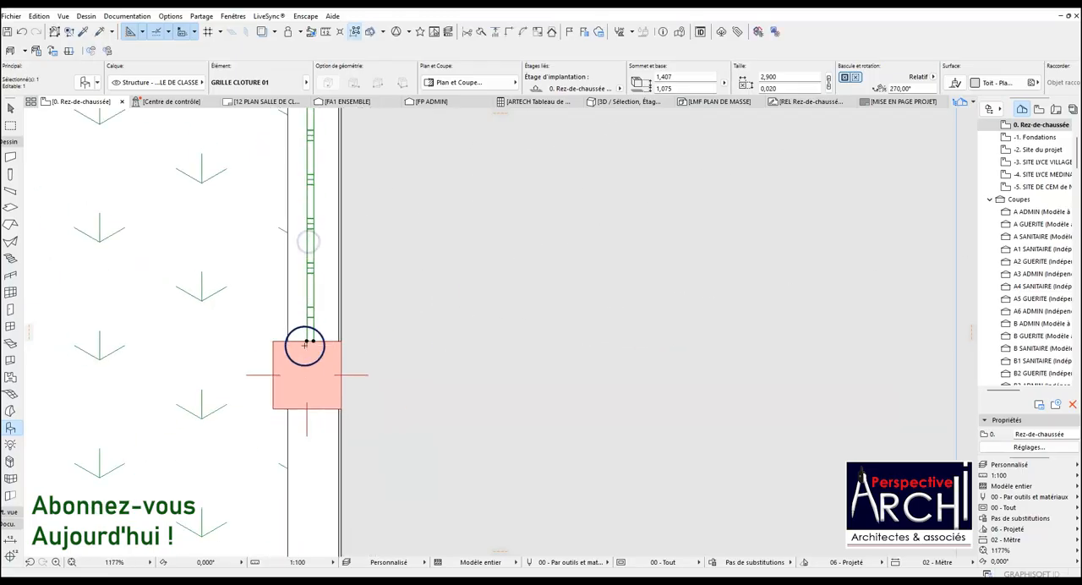
{"action": "scroll", "coordinate": [306, 241], "scroll_direction": "up", "scroll_amount": 8}
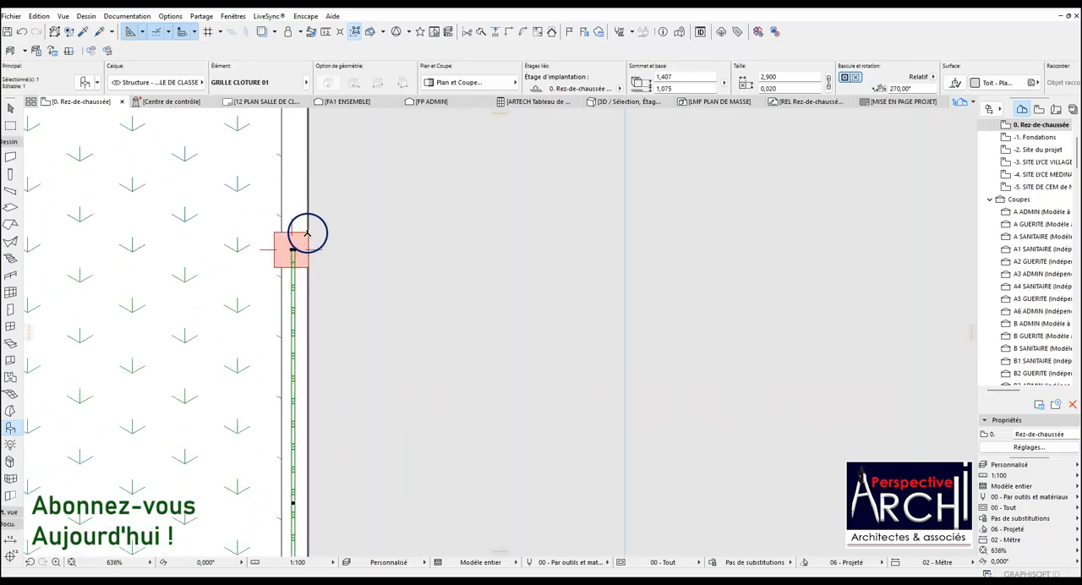
{"action": "scroll", "coordinate": [283, 234], "scroll_direction": "down", "scroll_amount": 5}
{"action": "scroll", "coordinate": [310, 292], "scroll_direction": "down", "scroll_amount": 3}
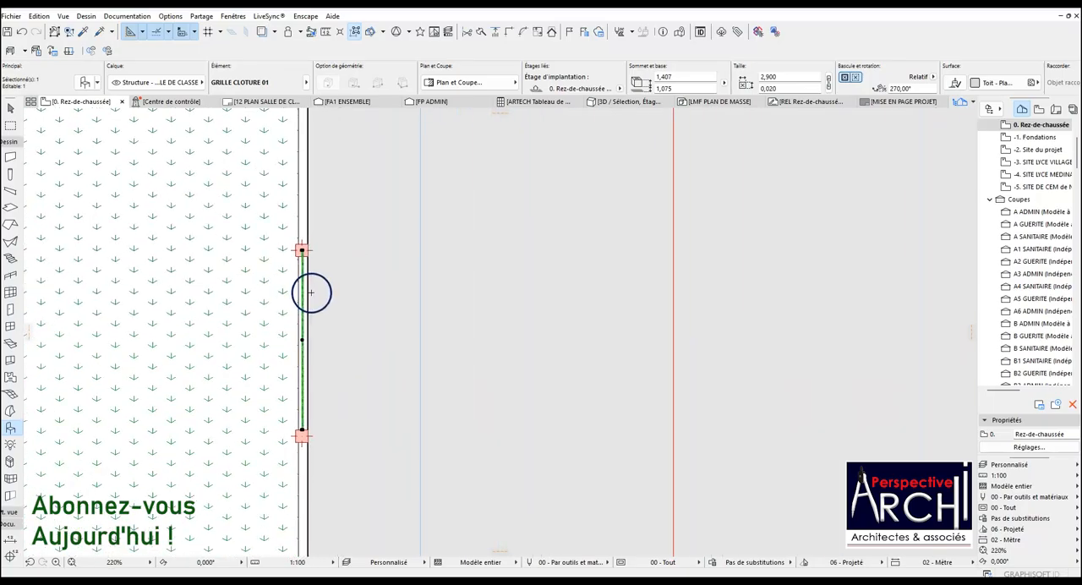
Draw a rectangular polyline about 0.21 by 3.00 m beside the grille, from the lower post's centre to the upper post's level.
{"action": "left_click", "coordinate": [24, 186]}
{"action": "left_click", "coordinate": [9, 142]}
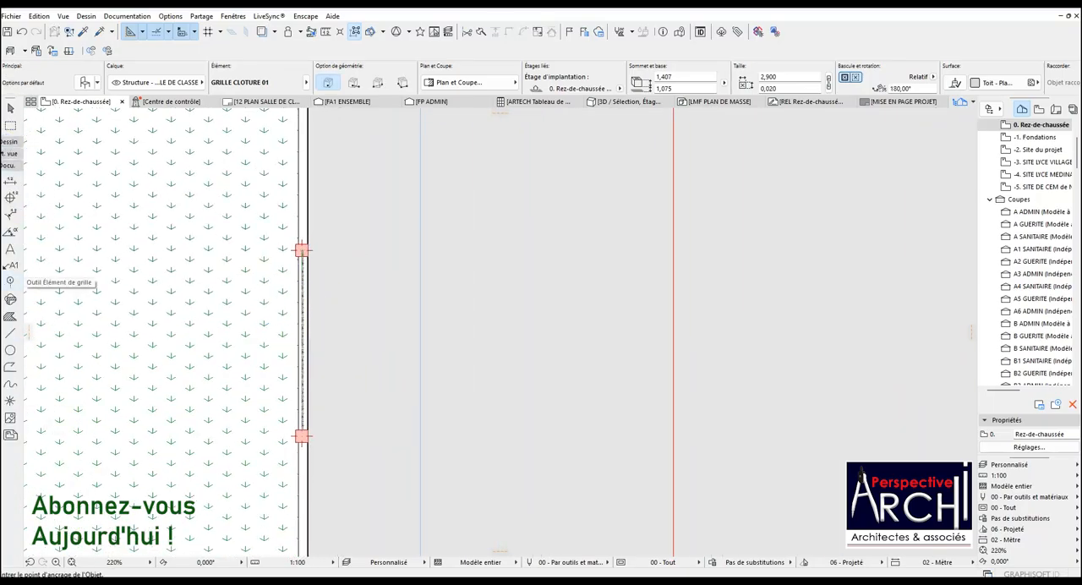
{"action": "left_click", "coordinate": [11, 370]}
{"action": "scroll", "coordinate": [325, 448], "scroll_direction": "up", "scroll_amount": 8}
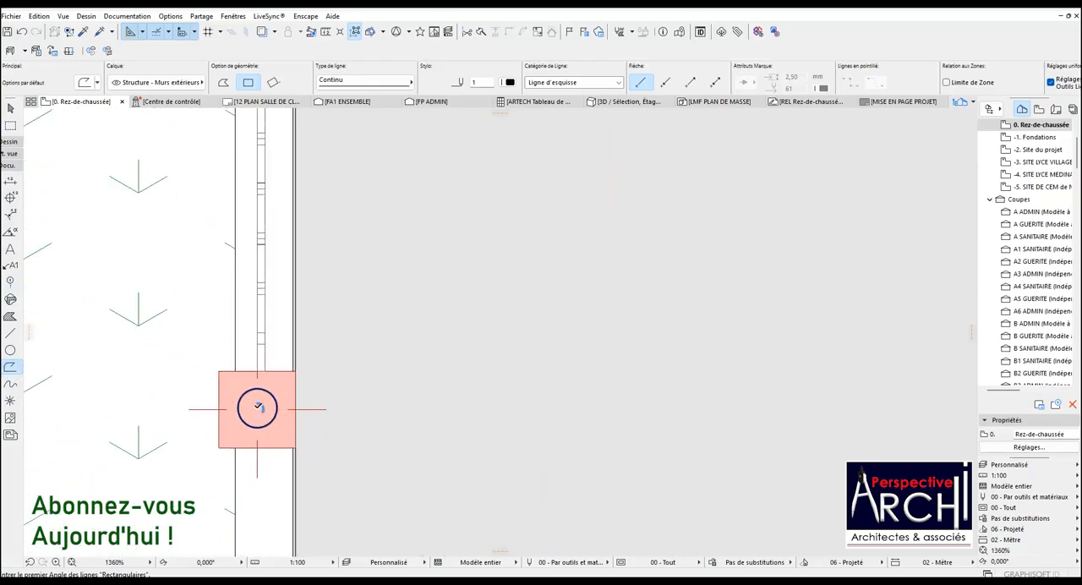
{"action": "left_click", "coordinate": [258, 407]}
{"action": "scroll", "coordinate": [412, 406], "scroll_direction": "down", "scroll_amount": 5}
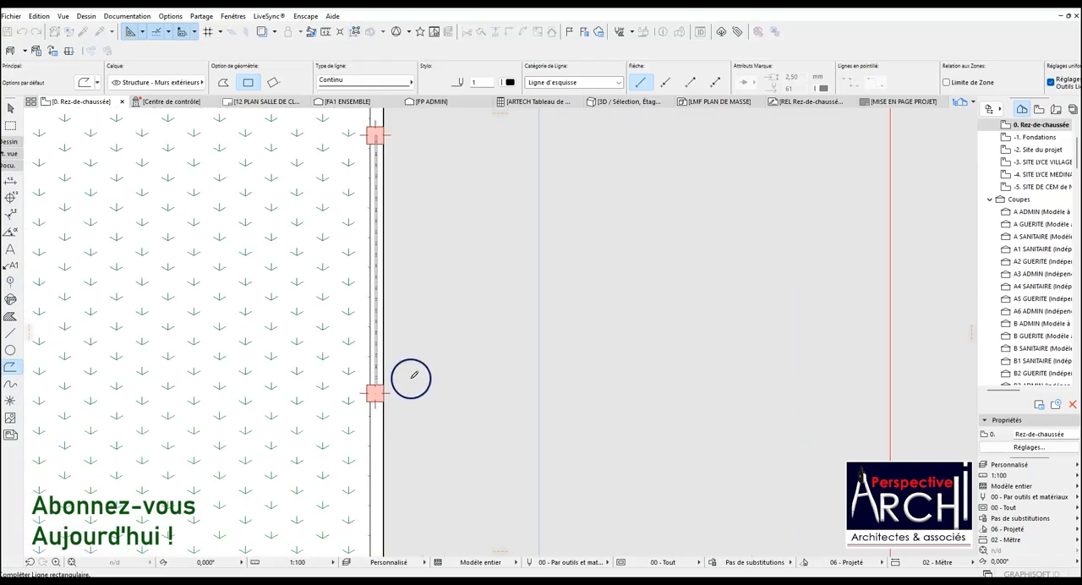
{"action": "scroll", "coordinate": [388, 172], "scroll_direction": "up", "scroll_amount": 4}
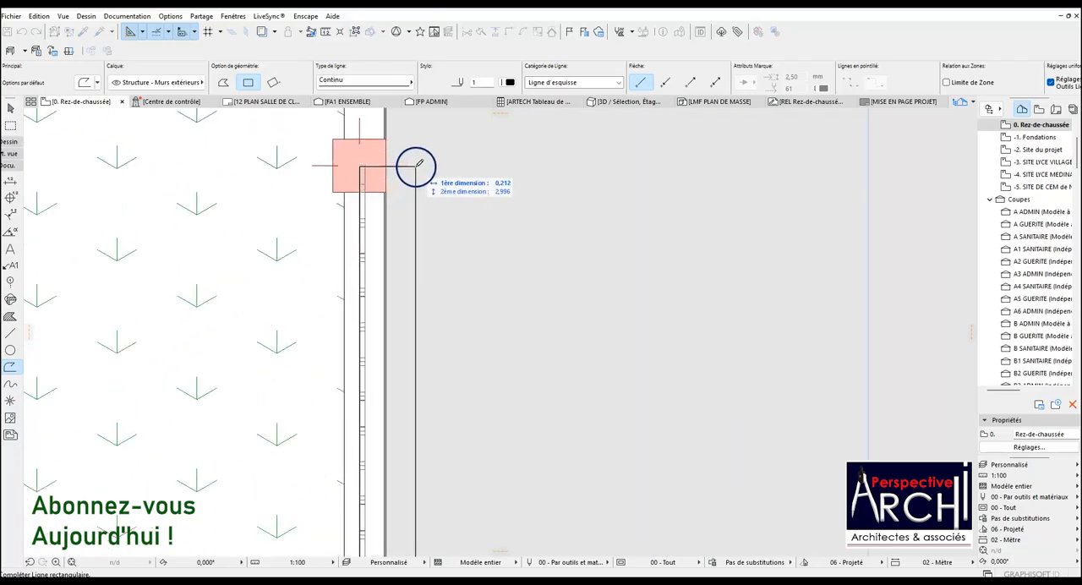
{"action": "left_click", "coordinate": [415, 164]}
{"action": "scroll", "coordinate": [415, 164], "scroll_direction": "up", "scroll_amount": 3}
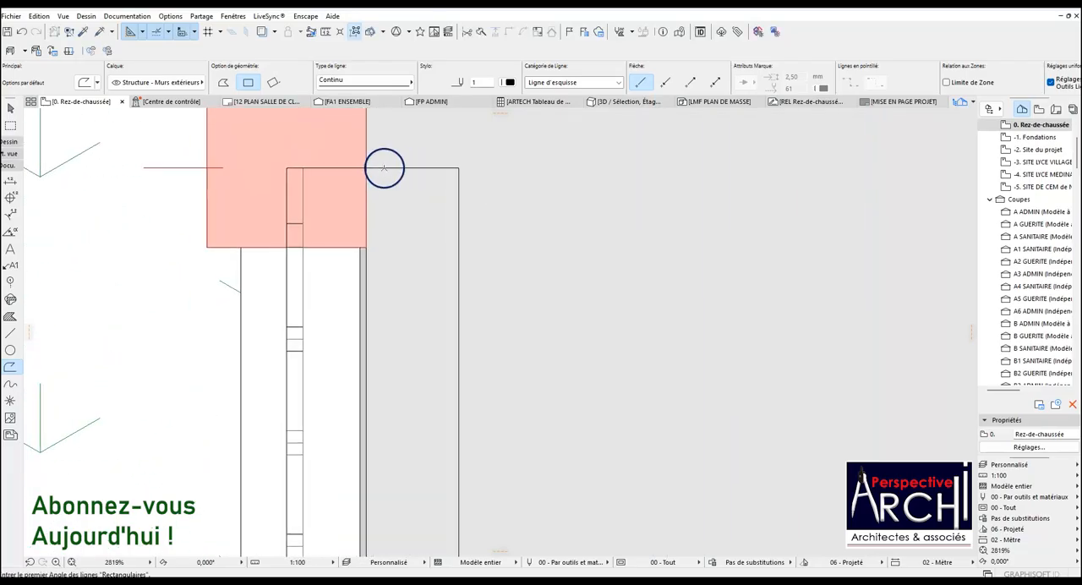
Select the rectangle and offset its upper edge to line up with the centre of the upper fence post.
{"action": "left_click", "coordinate": [385, 168], "text": "shift"}
{"action": "left_click", "coordinate": [372, 169]}
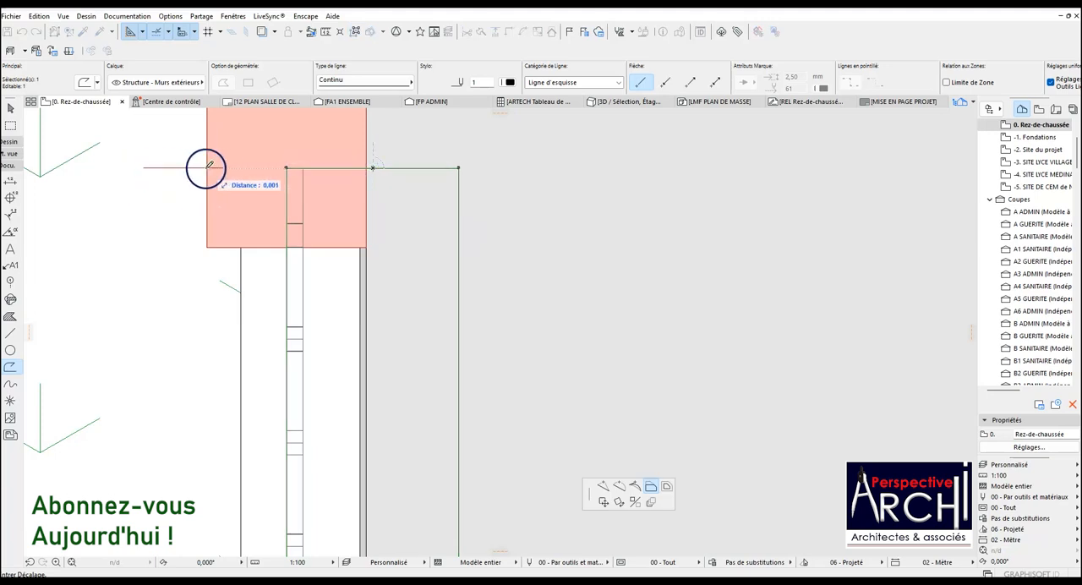
{"action": "scroll", "coordinate": [288, 168], "scroll_direction": "up", "scroll_amount": 3}
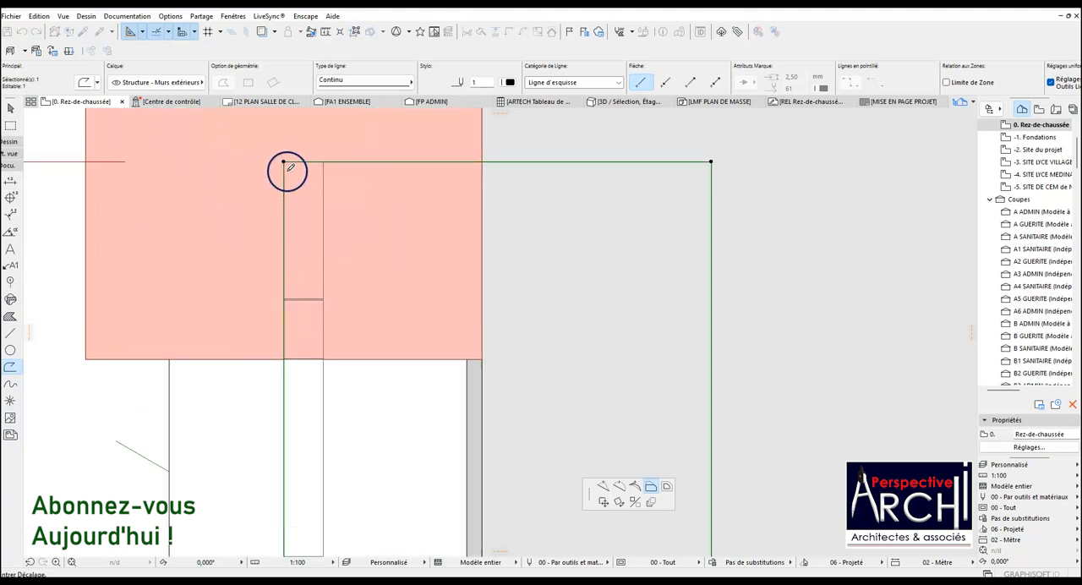
{"action": "scroll", "coordinate": [284, 161], "scroll_direction": "up", "scroll_amount": 6}
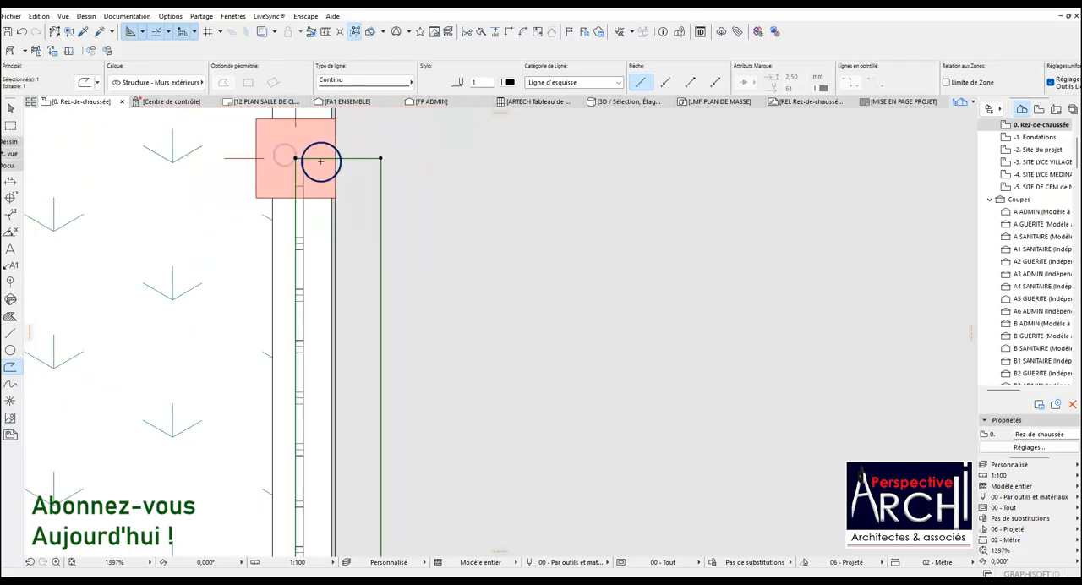
Start the Line tool on the ground-floor plan.
{"action": "left_click", "coordinate": [10, 333]}
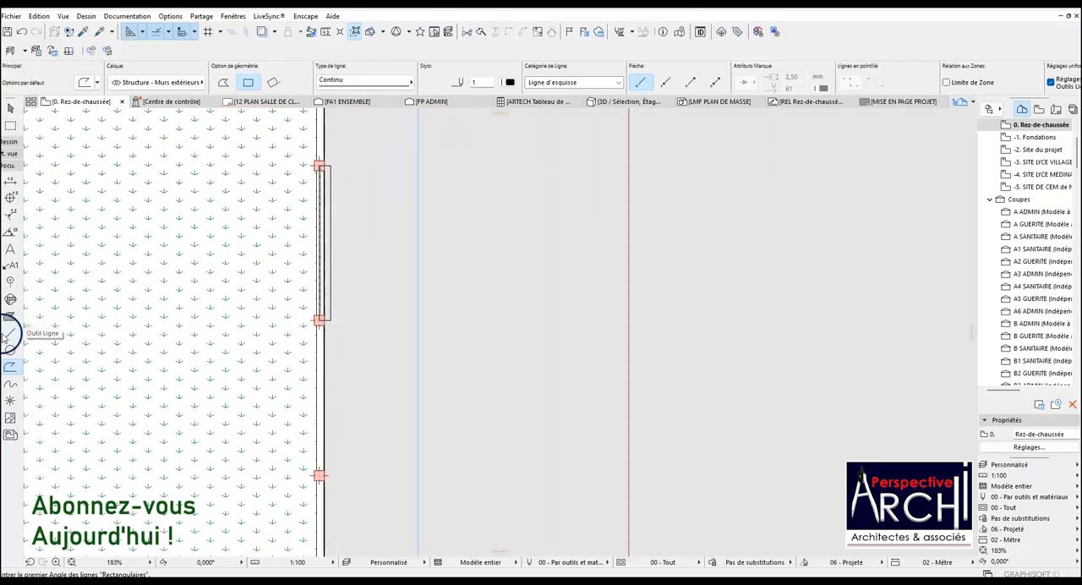
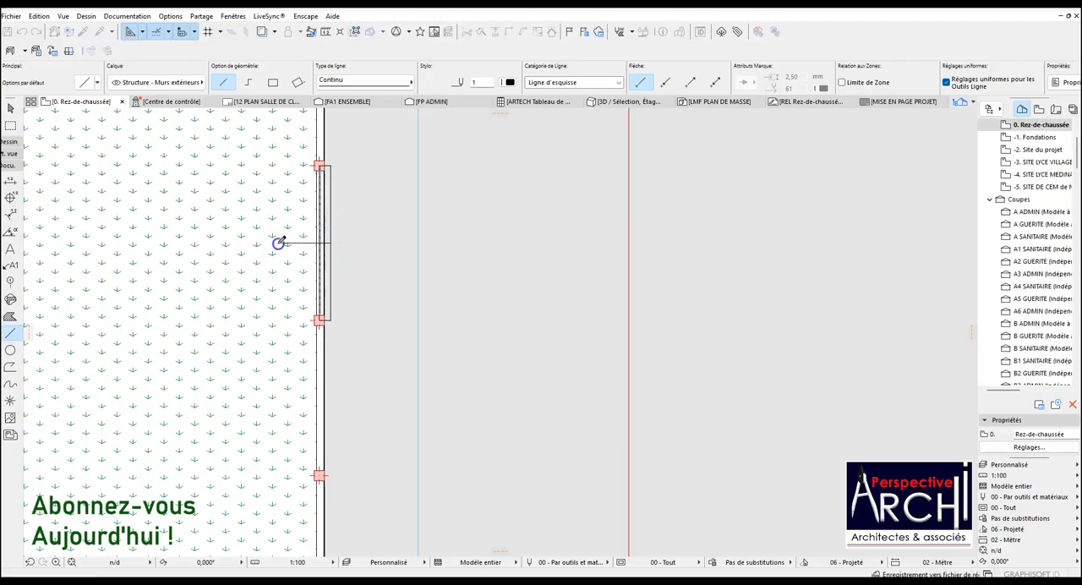
Move the GRILLE CLOTURE 01 object from its midpoint to the horizontal guide line so it is centred between the two posts.
{"action": "scroll", "coordinate": [325, 243], "scroll_direction": "up", "scroll_amount": 1}
{"action": "scroll", "coordinate": [314, 257], "scroll_direction": "up", "scroll_amount": 5}
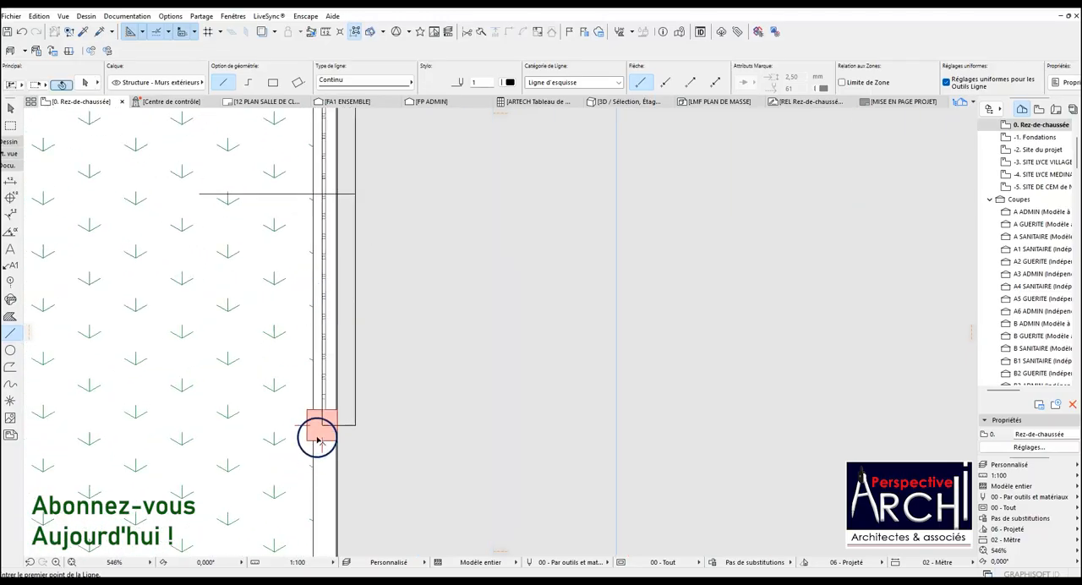
{"action": "scroll", "coordinate": [324, 416], "scroll_direction": "down", "scroll_amount": 4}
{"action": "scroll", "coordinate": [321, 191], "scroll_direction": "up", "scroll_amount": 5}
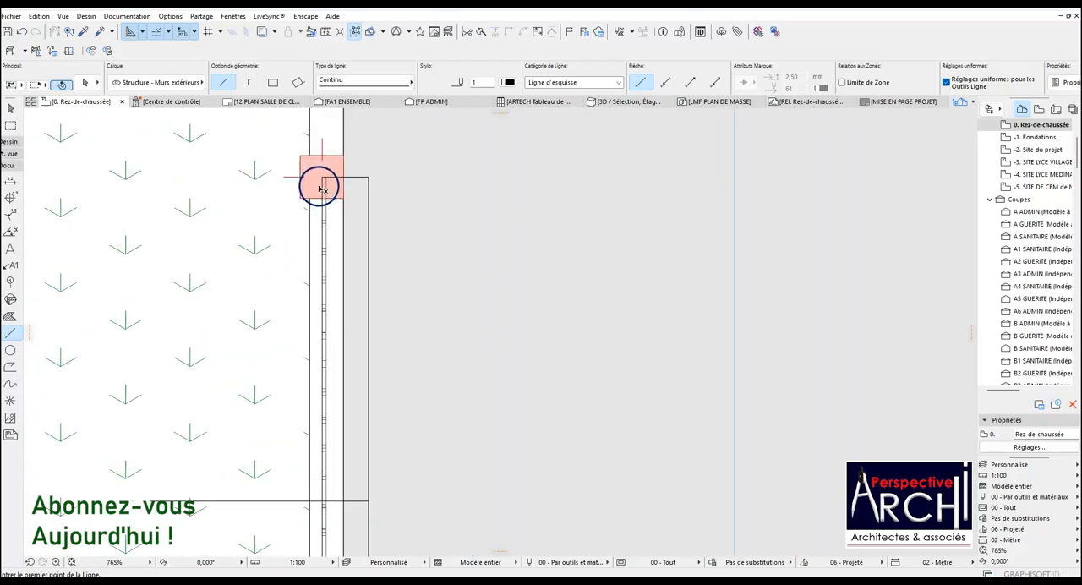
{"action": "left_click", "coordinate": [325, 180], "text": "shift"}
{"action": "scroll", "coordinate": [324, 178], "scroll_direction": "down", "scroll_amount": 2}
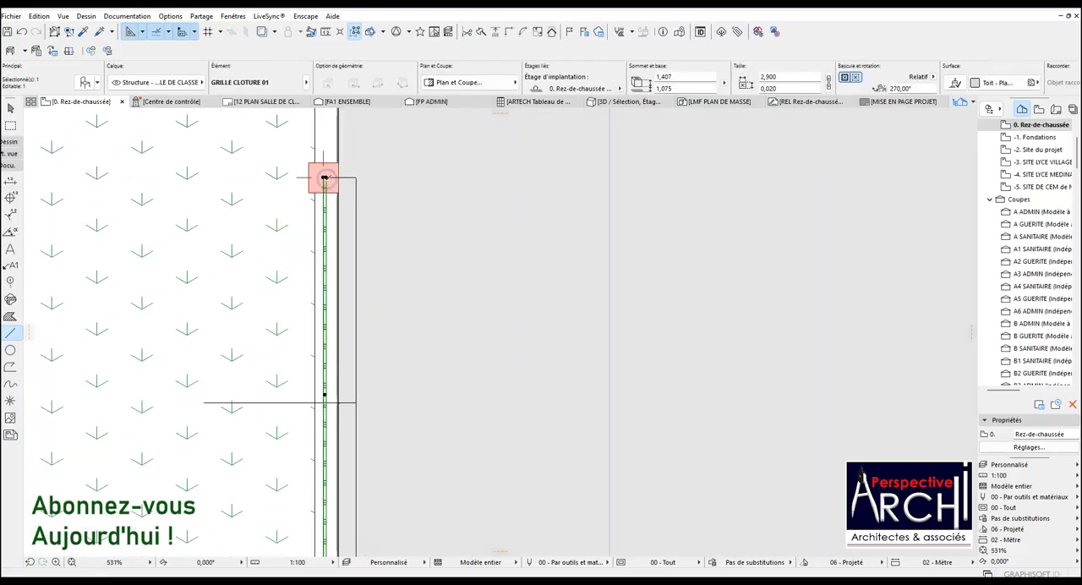
{"action": "key", "text": "ctrl+d"}
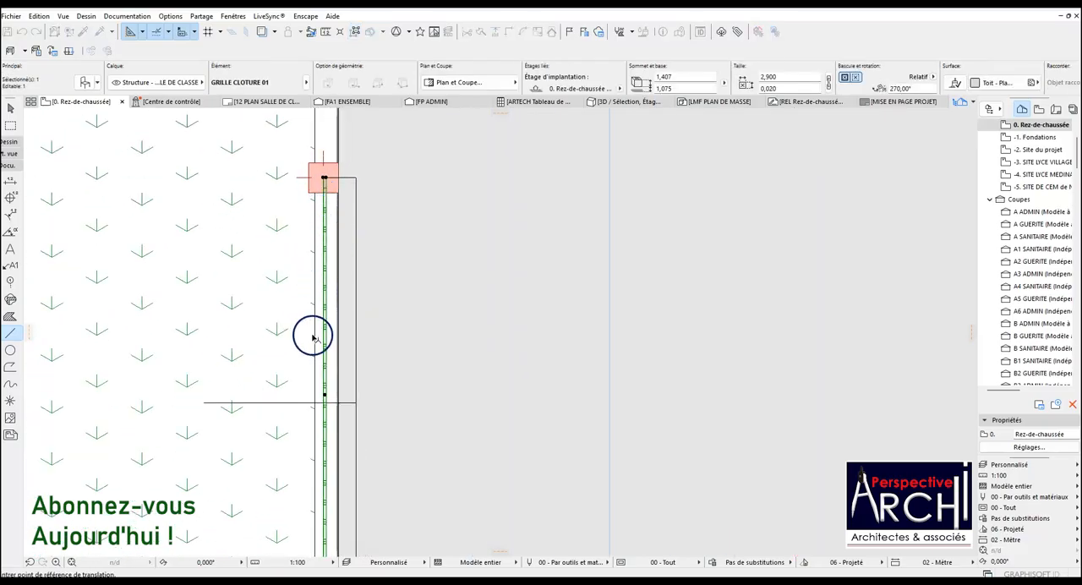
{"action": "scroll", "coordinate": [317, 364], "scroll_direction": "up", "scroll_amount": 5}
{"action": "left_click", "coordinate": [331, 405]}
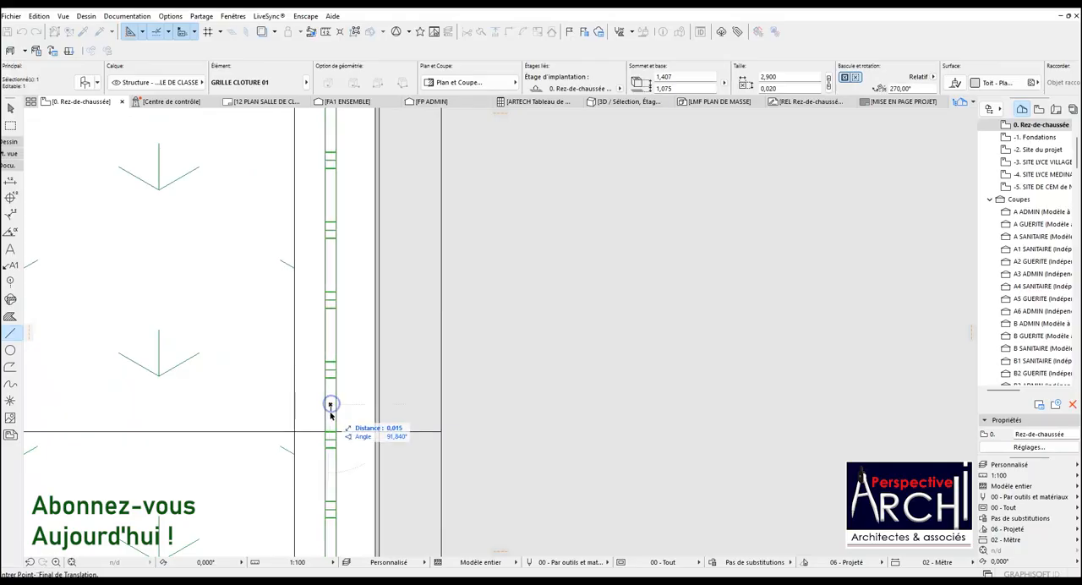
{"action": "left_click", "coordinate": [441, 434]}
{"action": "scroll", "coordinate": [376, 360], "scroll_direction": "down", "scroll_amount": 6}
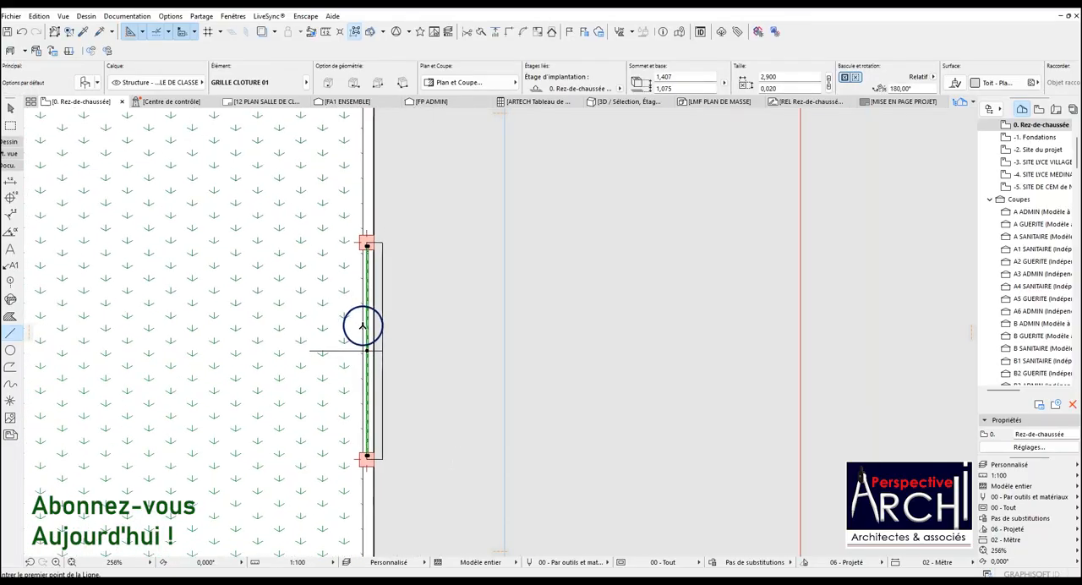
Delete the horizontal guide line crossing the middle of the placed grille.
{"action": "key", "text": "Escape"}
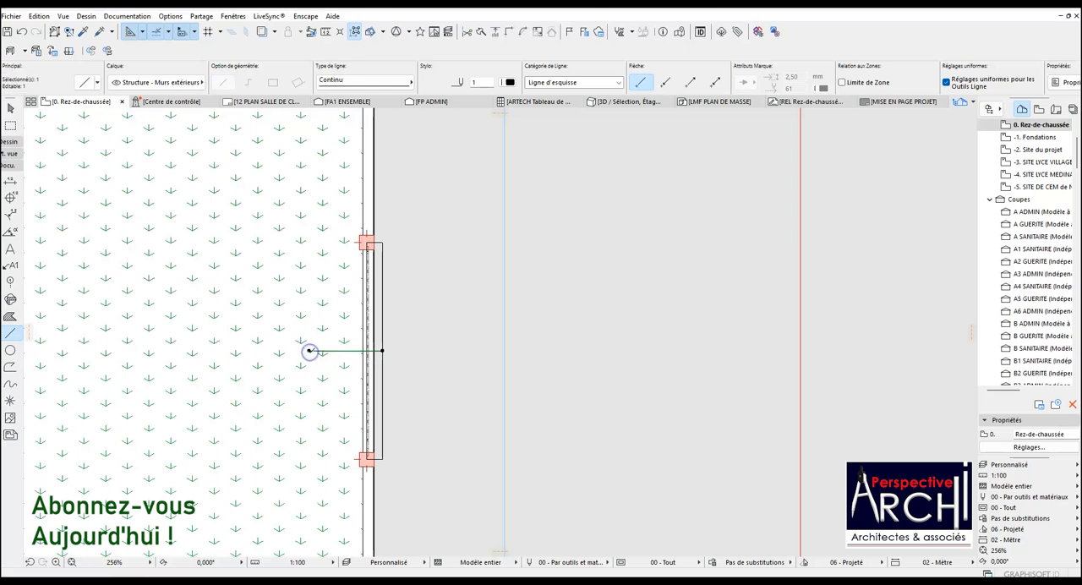
{"action": "scroll", "coordinate": [373, 354], "scroll_direction": "up", "scroll_amount": 2}
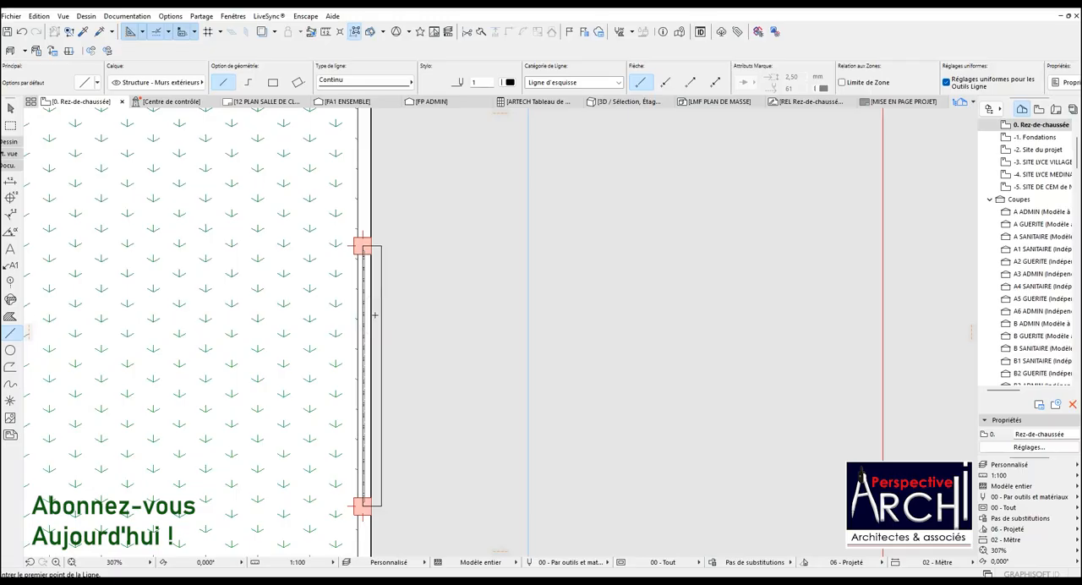
{"action": "scroll", "coordinate": [378, 262], "scroll_direction": "down", "scroll_amount": 20}
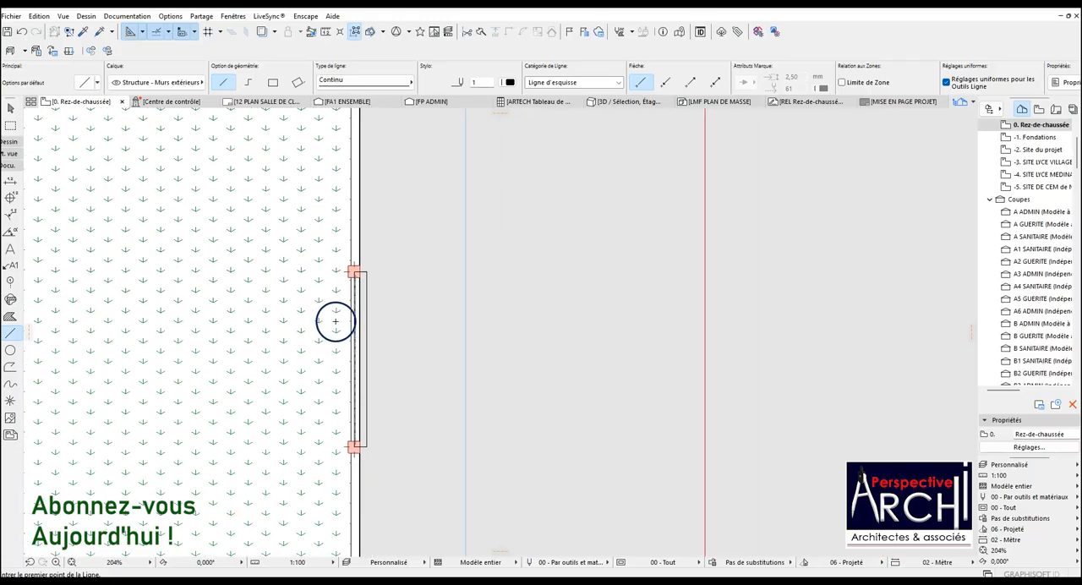
Find the modelled fence panels outside the site plan and enclose the rounded-bar panel on the right of the top row in a marquee.
{"action": "scroll", "coordinate": [449, 369], "scroll_direction": "down", "scroll_amount": 10}
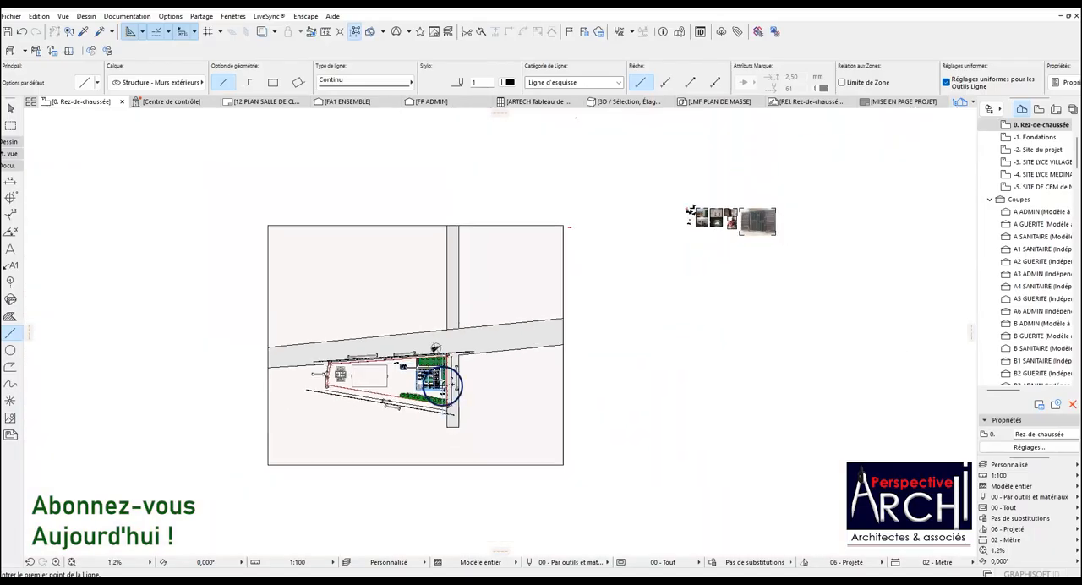
{"action": "scroll", "coordinate": [597, 304], "scroll_direction": "up", "scroll_amount": 10}
{"action": "scroll", "coordinate": [550, 309], "scroll_direction": "up", "scroll_amount": 8}
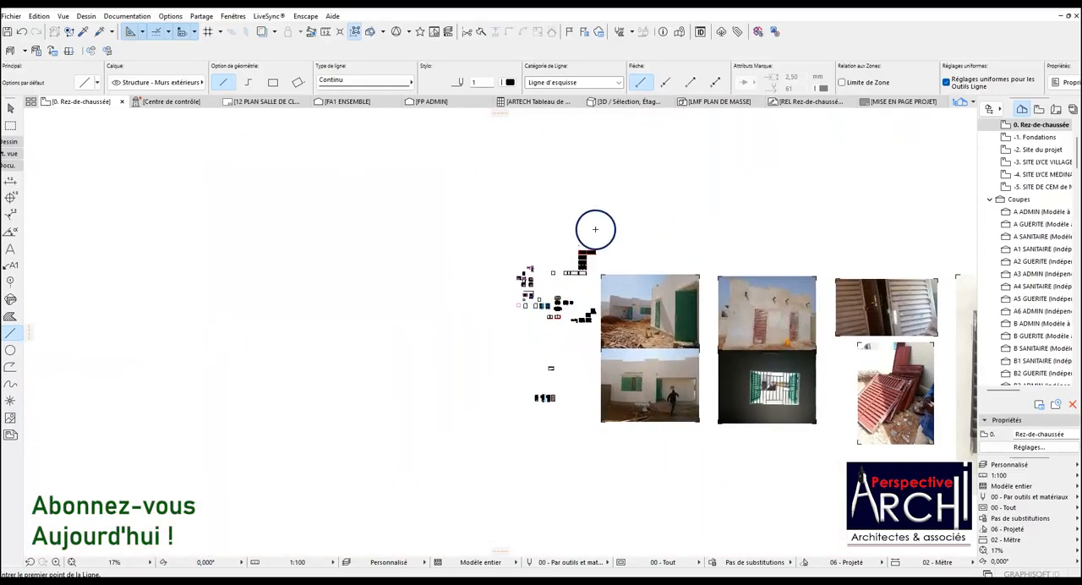
{"action": "scroll", "coordinate": [524, 270], "scroll_direction": "up", "scroll_amount": 6}
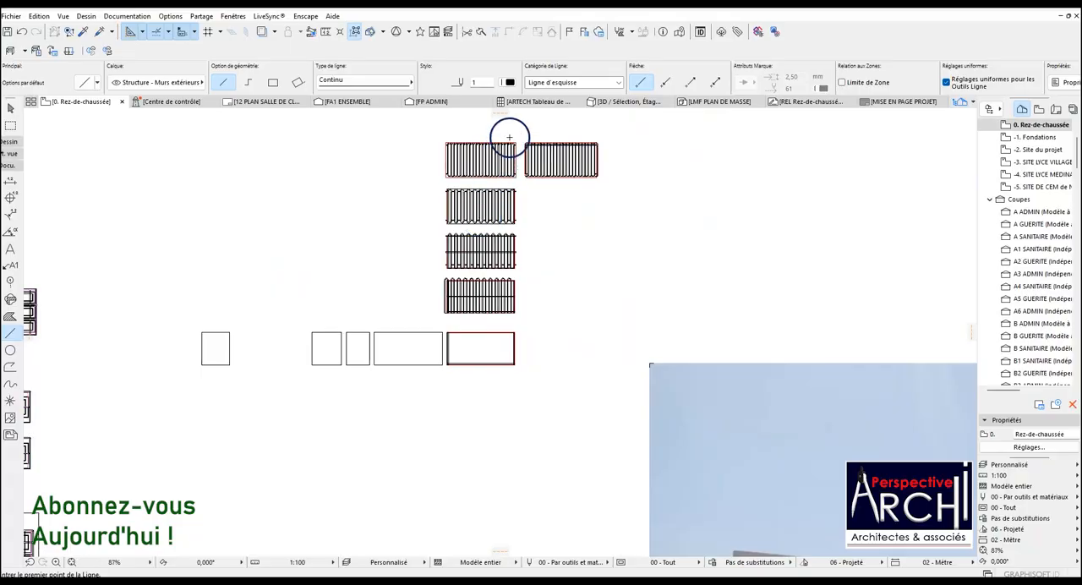
{"action": "scroll", "coordinate": [511, 143], "scroll_direction": "up", "scroll_amount": 4}
{"action": "scroll", "coordinate": [555, 189], "scroll_direction": "down", "scroll_amount": 3}
{"action": "scroll", "coordinate": [555, 189], "scroll_direction": "up", "scroll_amount": 10}
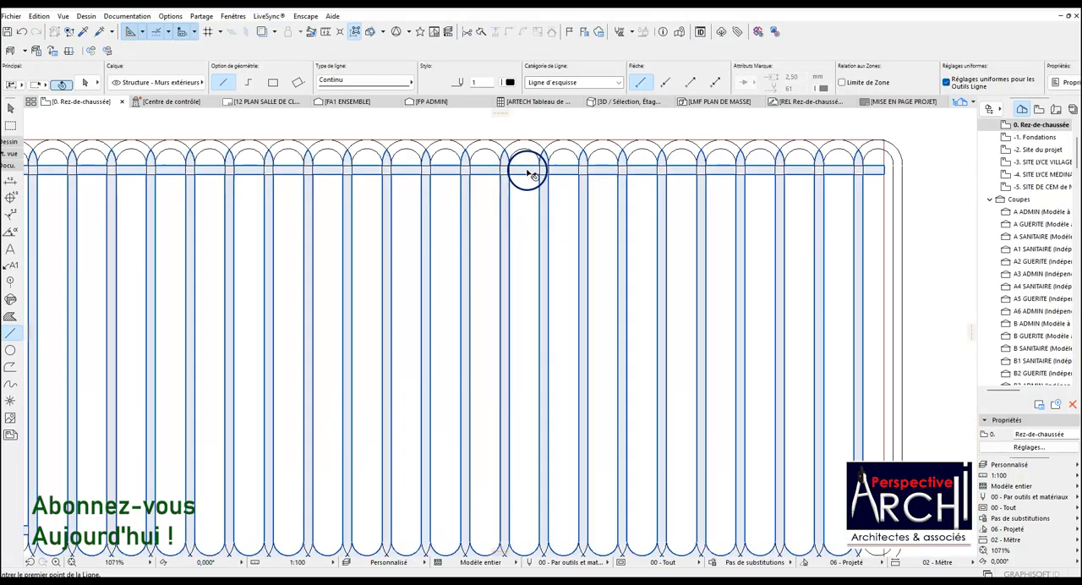
{"action": "left_click", "coordinate": [529, 173], "text": "shift"}
{"action": "scroll", "coordinate": [516, 181], "scroll_direction": "down", "scroll_amount": 5}
{"action": "scroll", "coordinate": [422, 212], "scroll_direction": "up", "scroll_amount": 2}
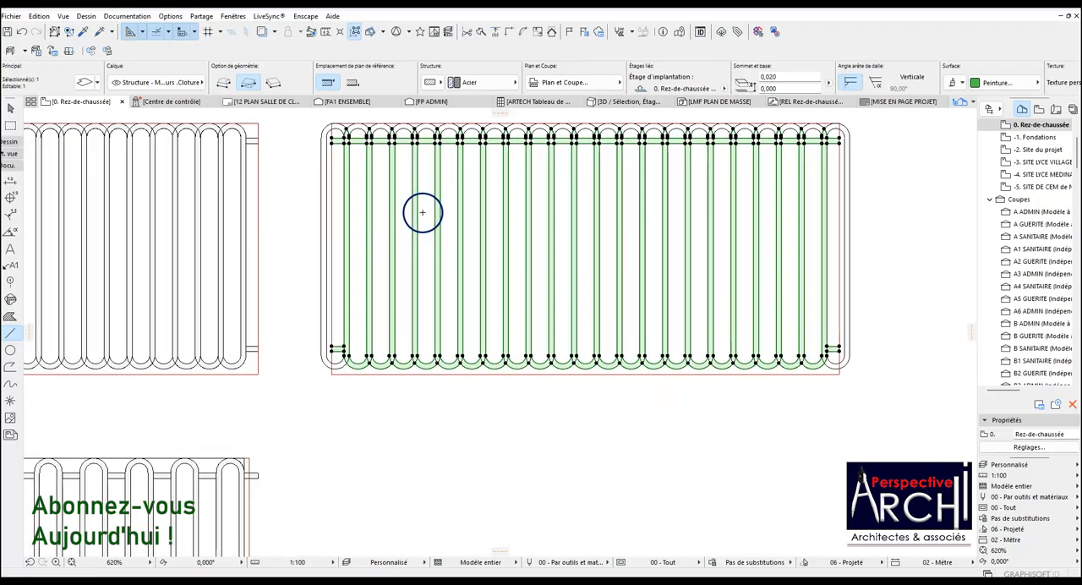
{"action": "scroll", "coordinate": [409, 252], "scroll_direction": "down", "scroll_amount": 3}
{"action": "scroll", "coordinate": [403, 302], "scroll_direction": "up", "scroll_amount": 1}
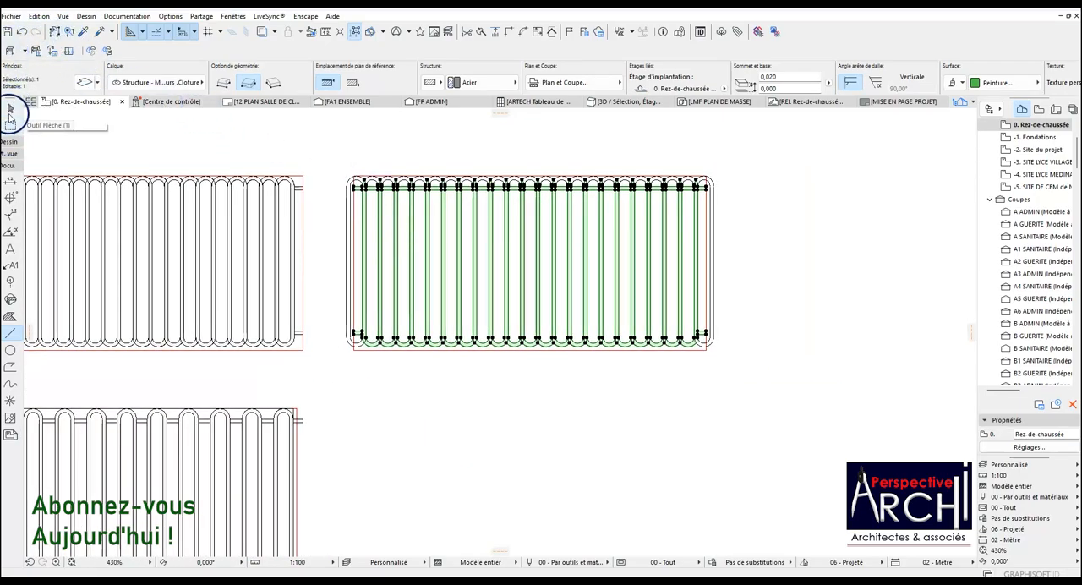
{"action": "key", "text": "Escape"}
{"action": "left_click", "coordinate": [333, 155]}
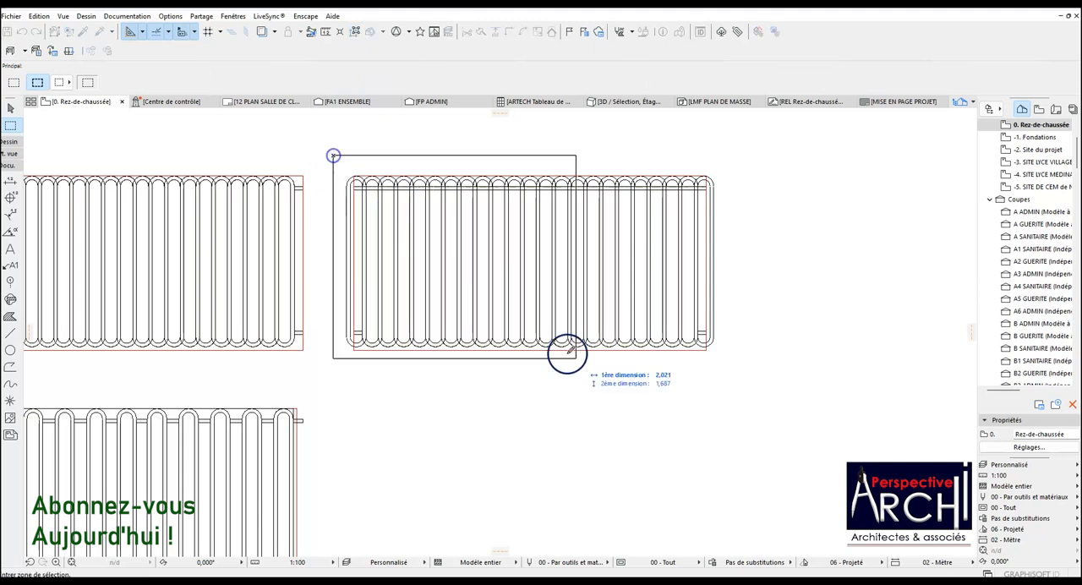
{"action": "left_click", "coordinate": [728, 371]}
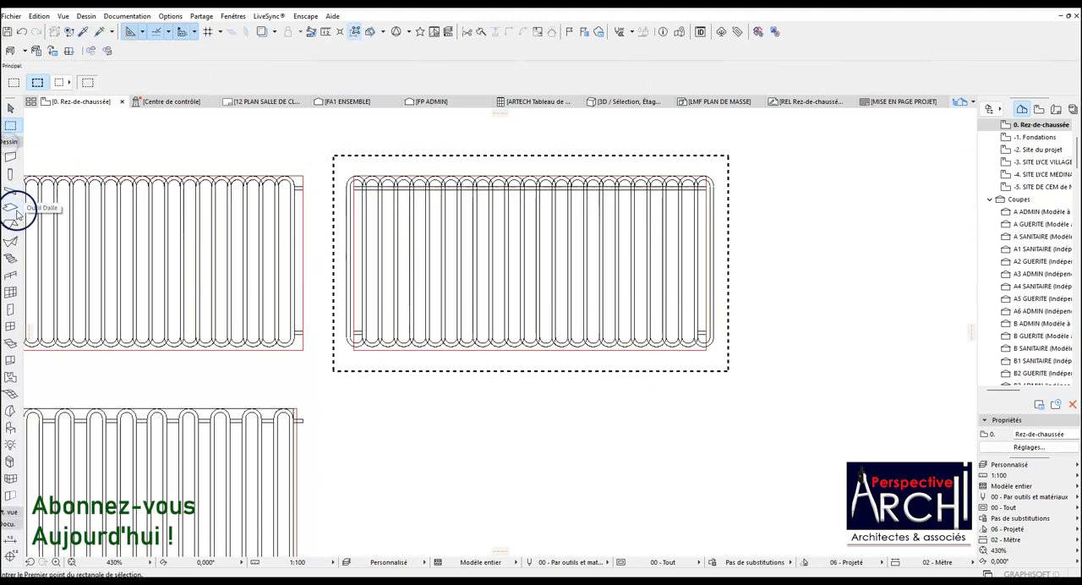
Select the slab inside the marquee and show the selection in 3D.
{"action": "double_click", "coordinate": [10, 207]}
{"action": "right_click", "coordinate": [800, 214]}
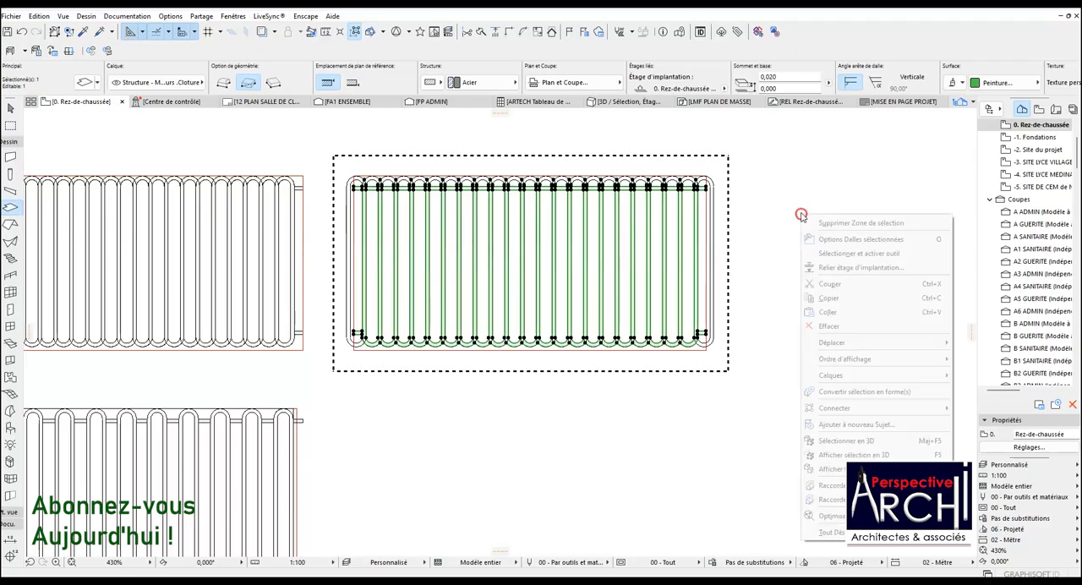
{"action": "mouse_move", "coordinate": [861, 359]}
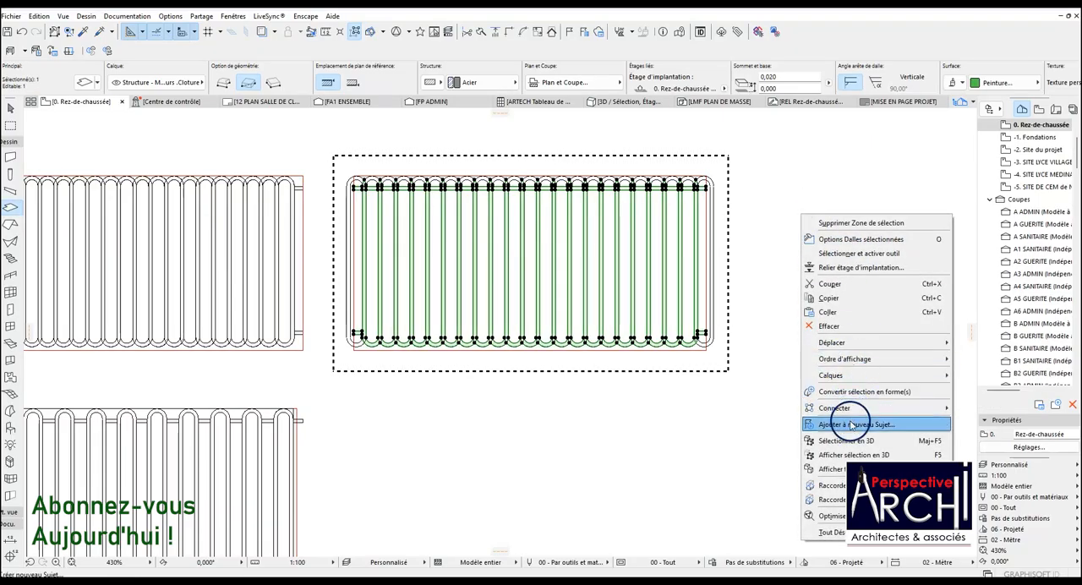
{"action": "left_click", "coordinate": [849, 455]}
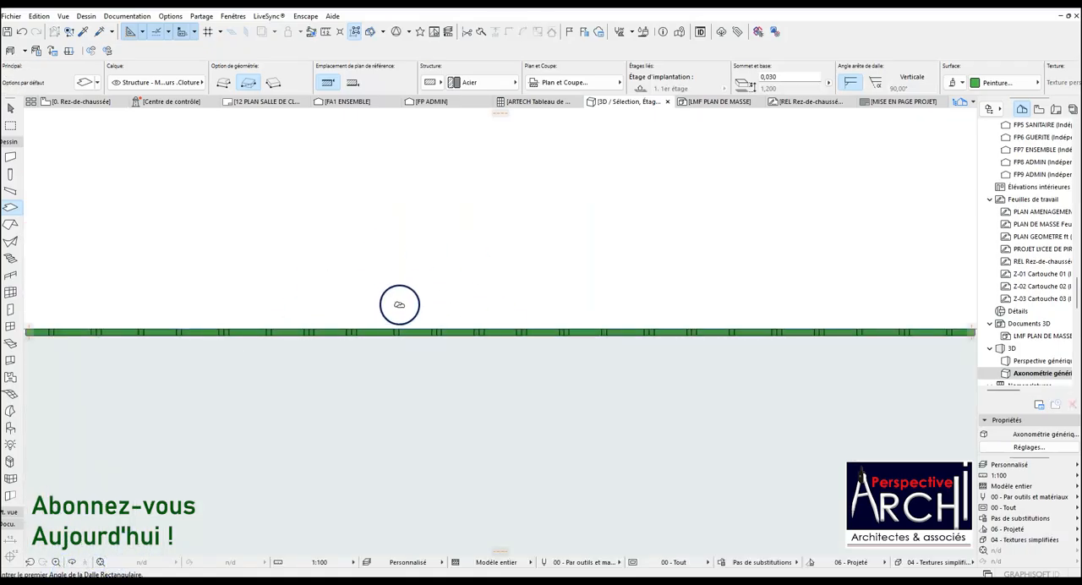
Select the panel in 3D and save it as the library object GRILLE CLOTURE 02 in the BIBLIOTHEQUE ARCHI PA folder.
{"action": "left_click", "coordinate": [375, 331]}
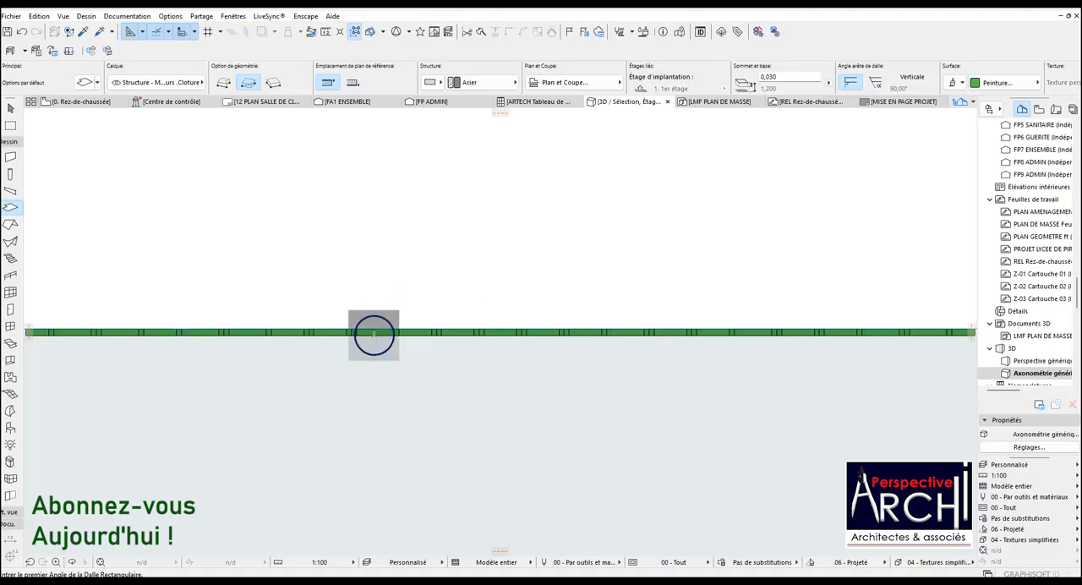
{"action": "left_click", "coordinate": [11, 16]}
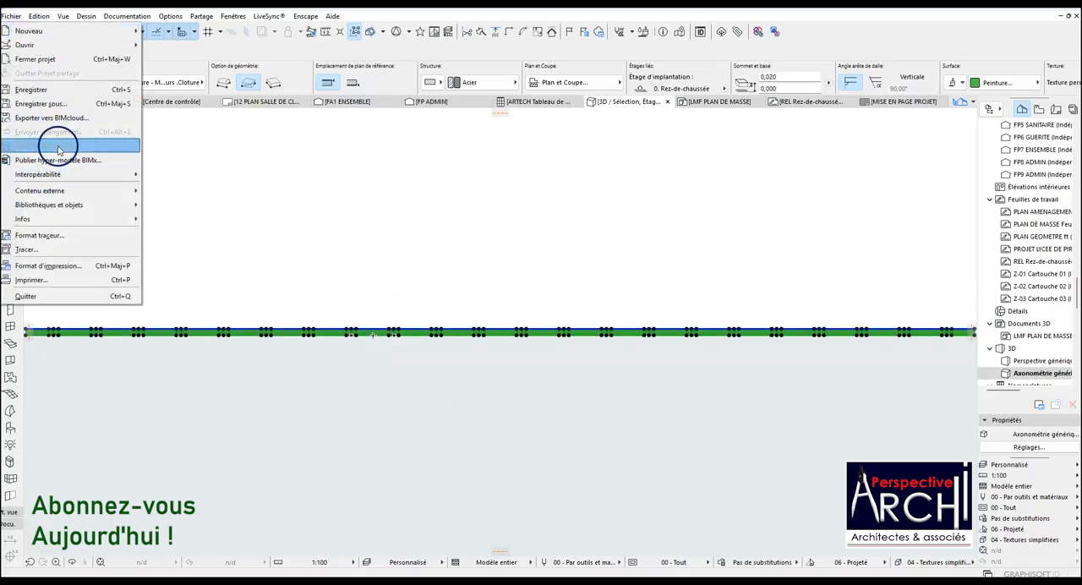
{"action": "mouse_move", "coordinate": [73, 207]}
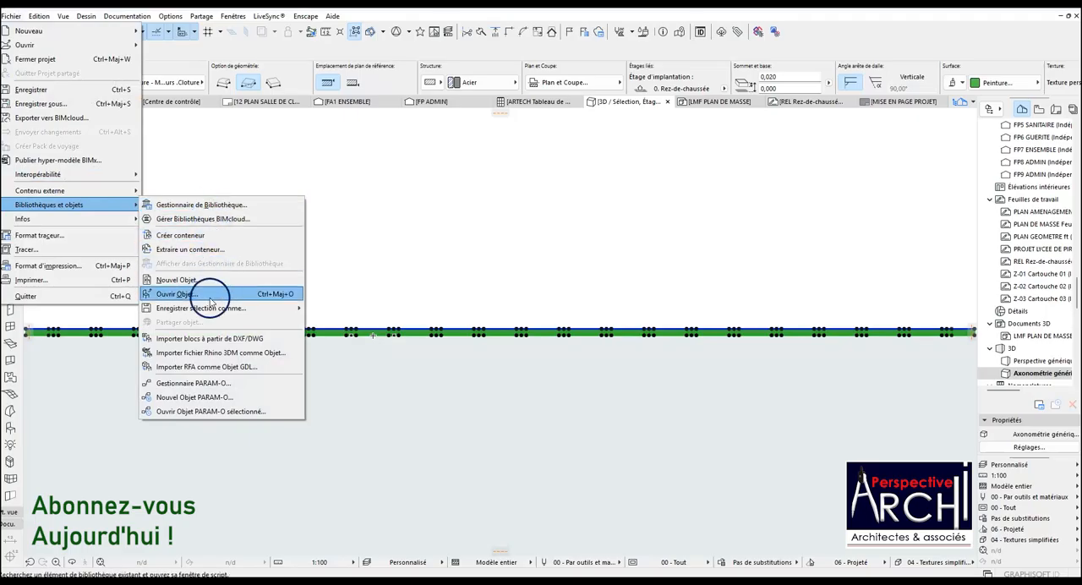
{"action": "mouse_move", "coordinate": [201, 308]}
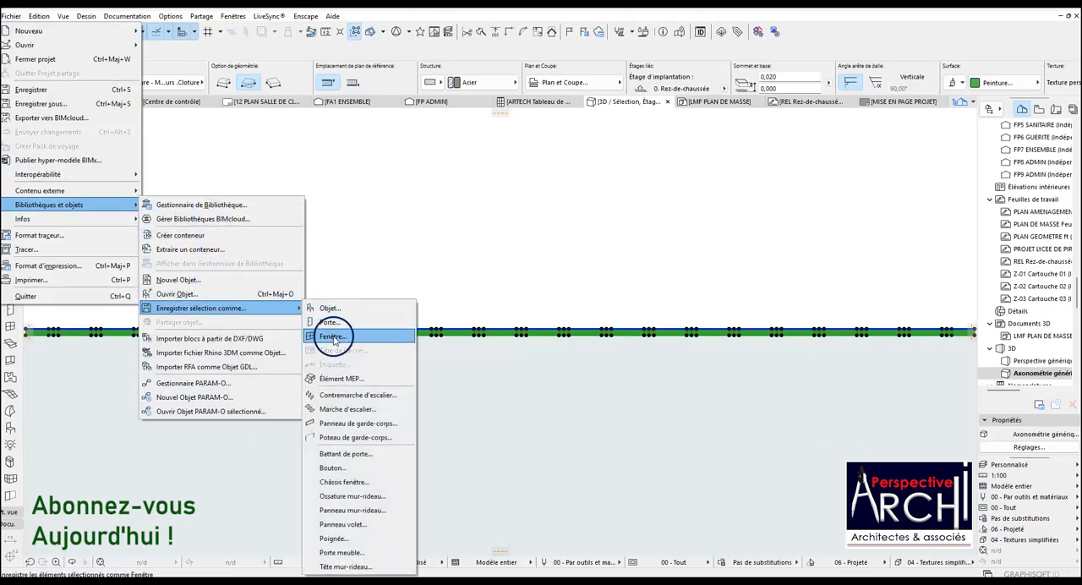
{"action": "left_click", "coordinate": [340, 308]}
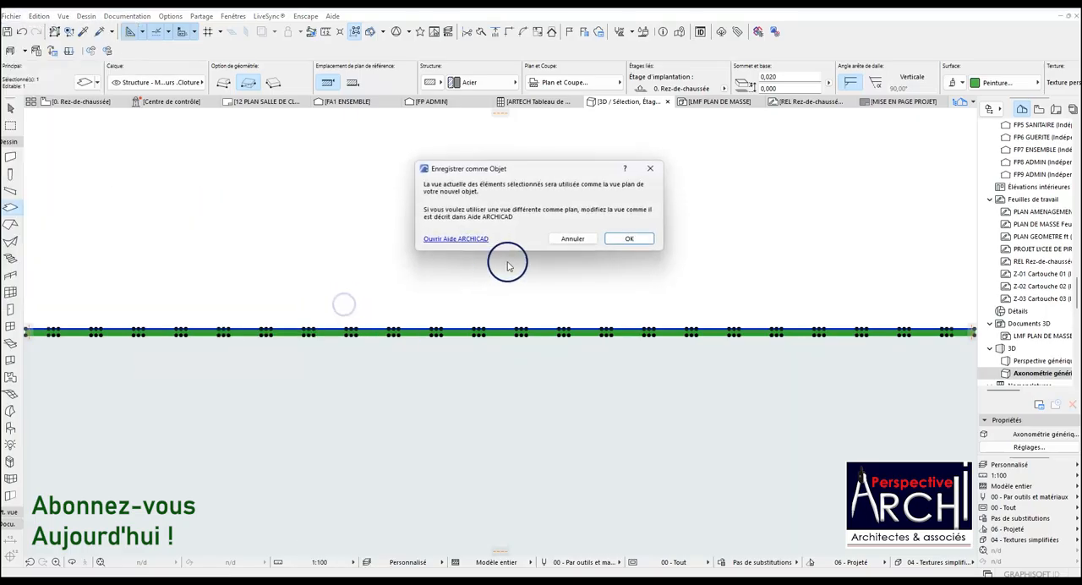
{"action": "left_click", "coordinate": [636, 239]}
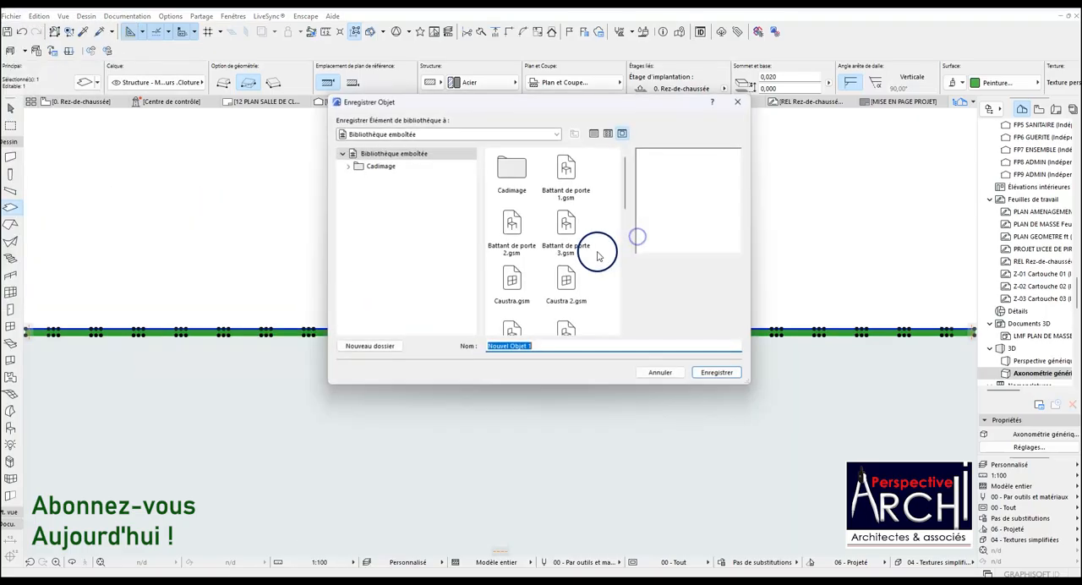
{"action": "left_click", "coordinate": [480, 135]}
{"action": "left_click", "coordinate": [414, 161]}
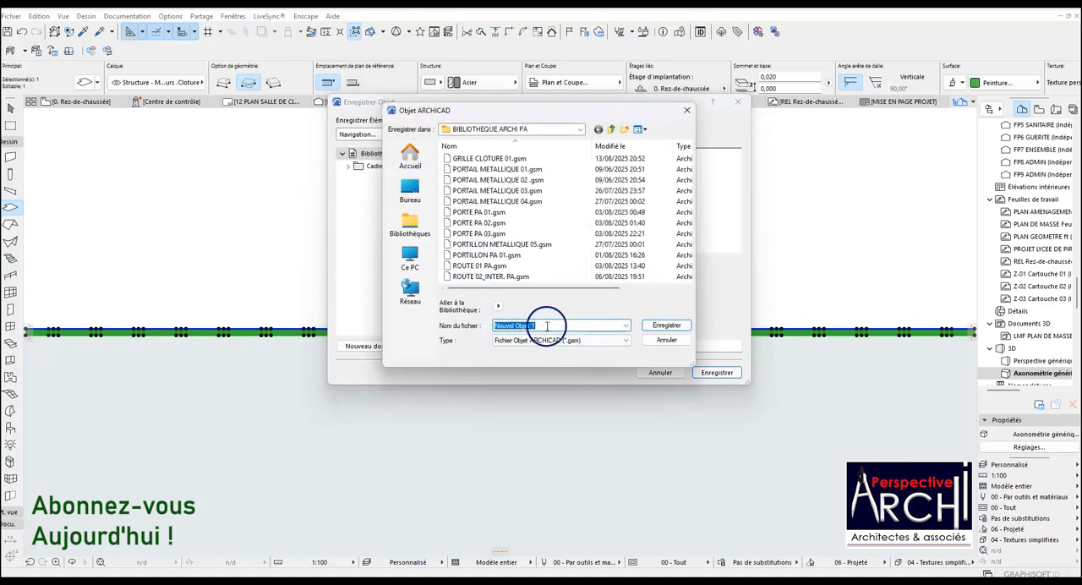
{"action": "left_click", "coordinate": [499, 325]}
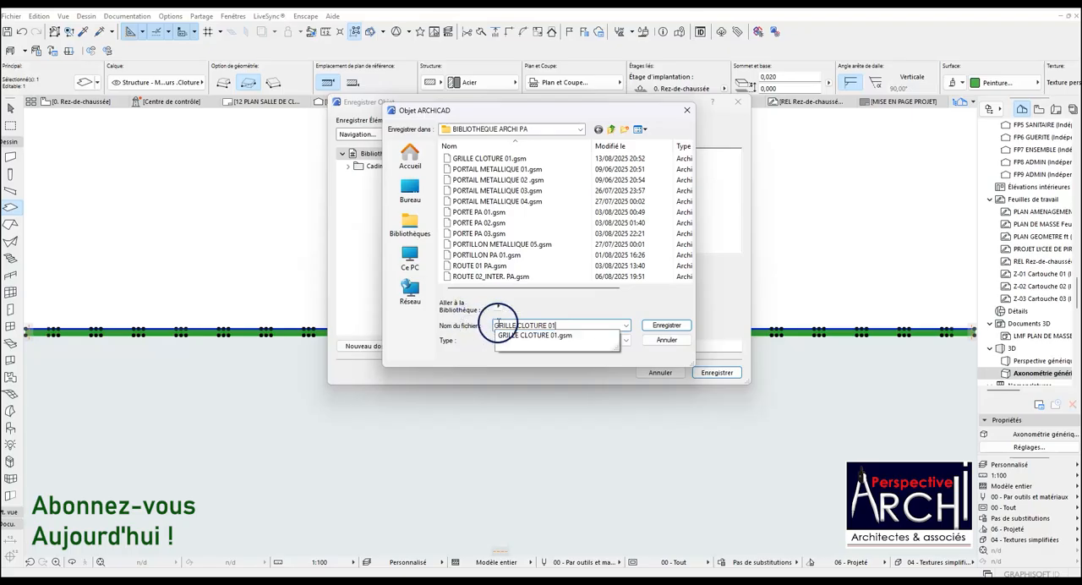
{"action": "type", "text": "2"}
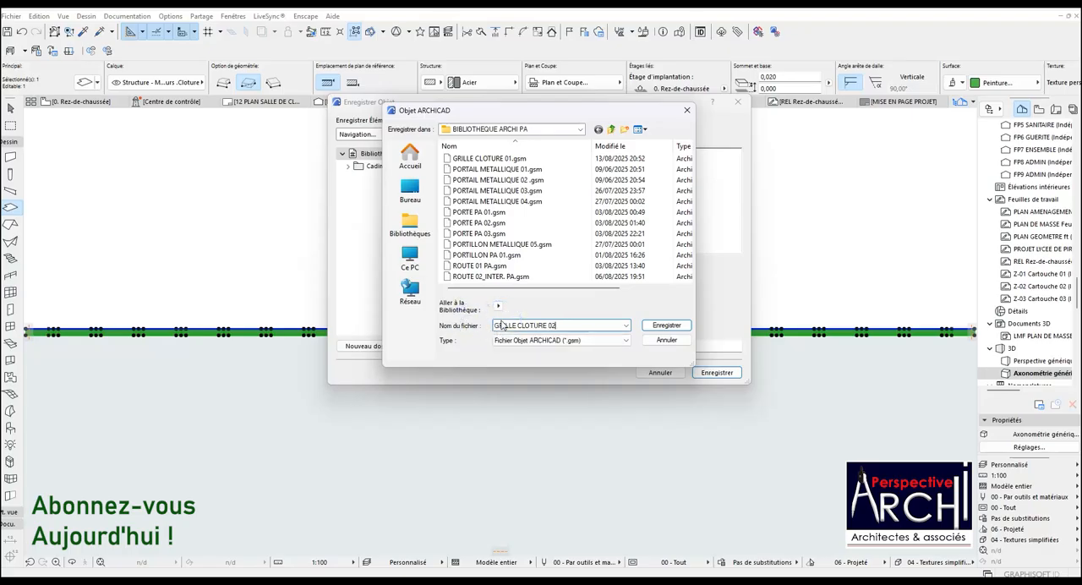
{"action": "left_click", "coordinate": [667, 327]}
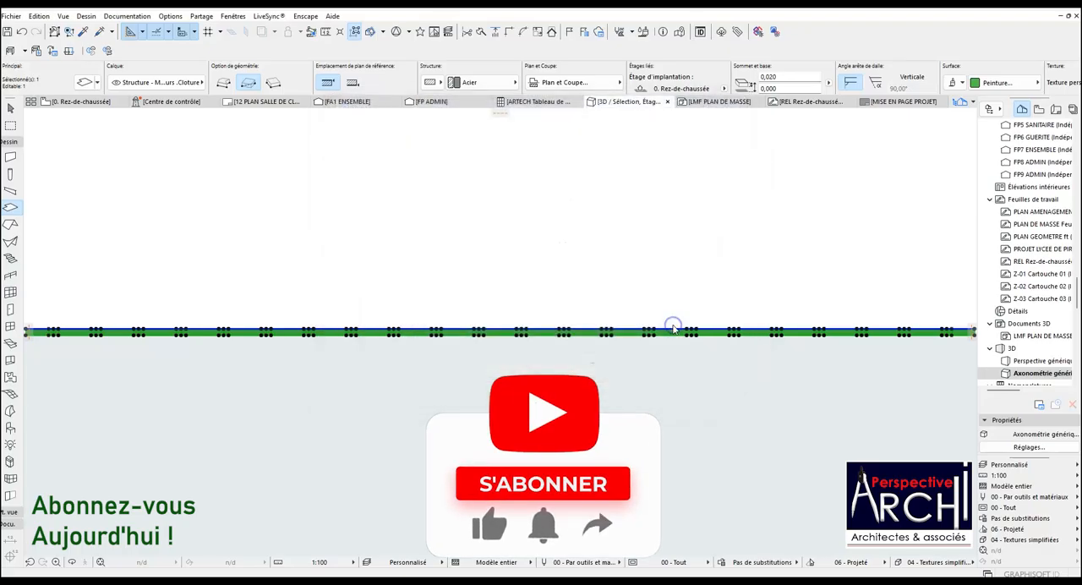
{"action": "left_click", "coordinate": [626, 335]}
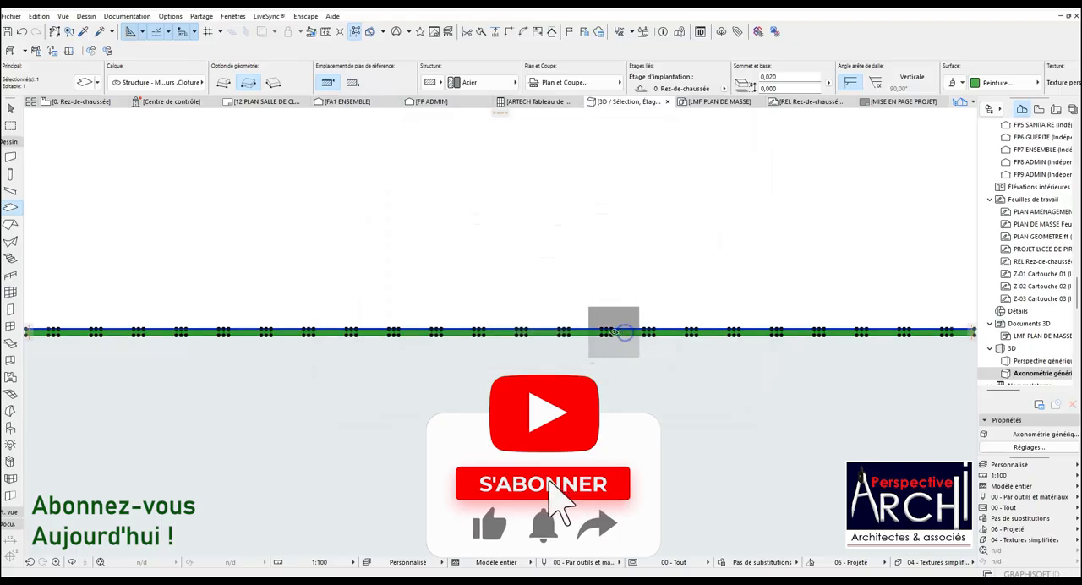
Save the selected 3D panel as the object GRILLE CLOTURE 02 in the embedded library and deselect it.
{"action": "left_click", "coordinate": [11, 17]}
{"action": "left_click", "coordinate": [59, 204]}
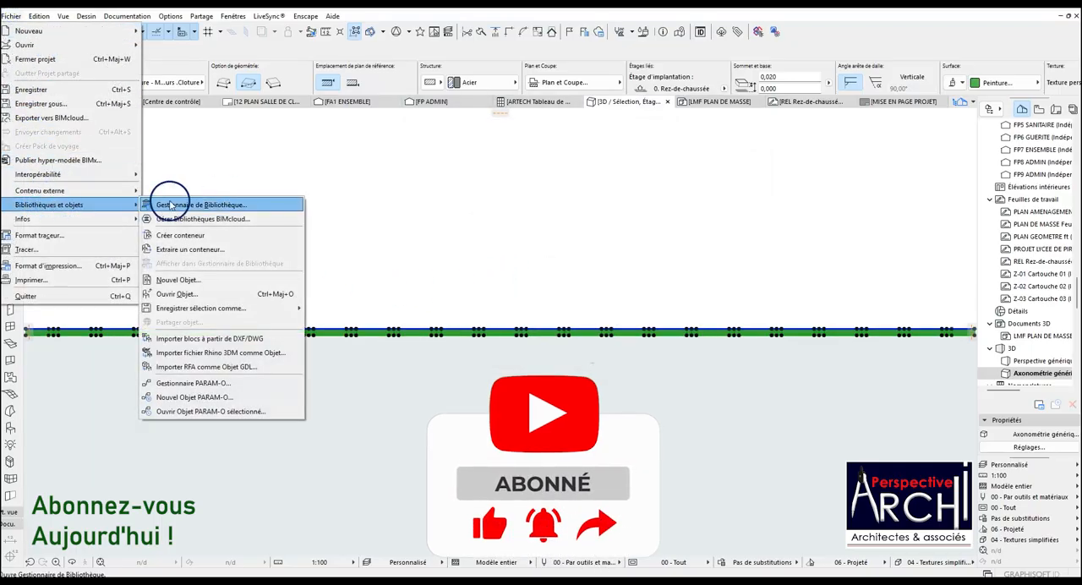
{"action": "mouse_move", "coordinate": [224, 310]}
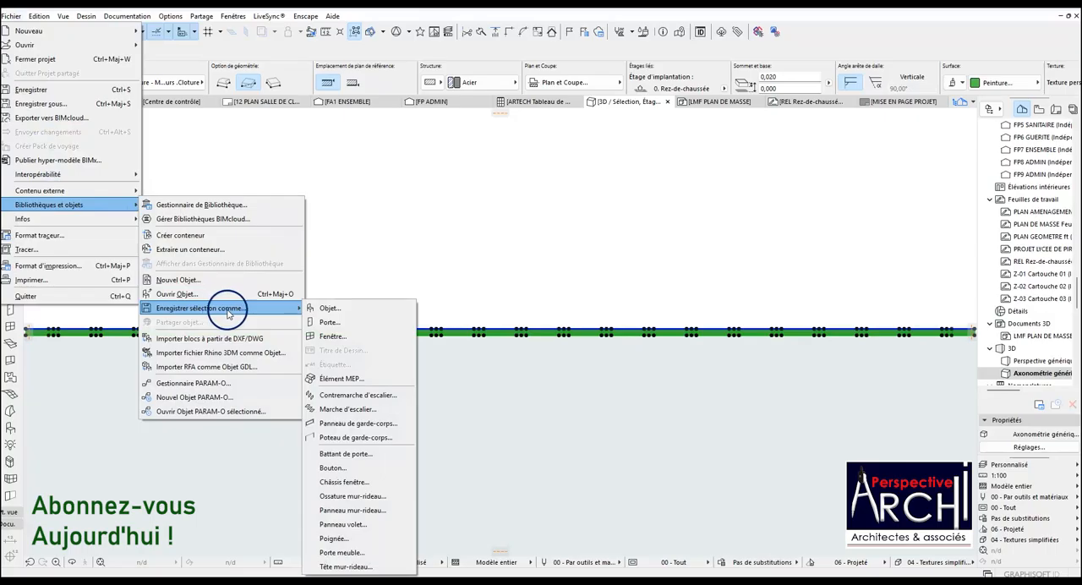
{"action": "left_click", "coordinate": [329, 308]}
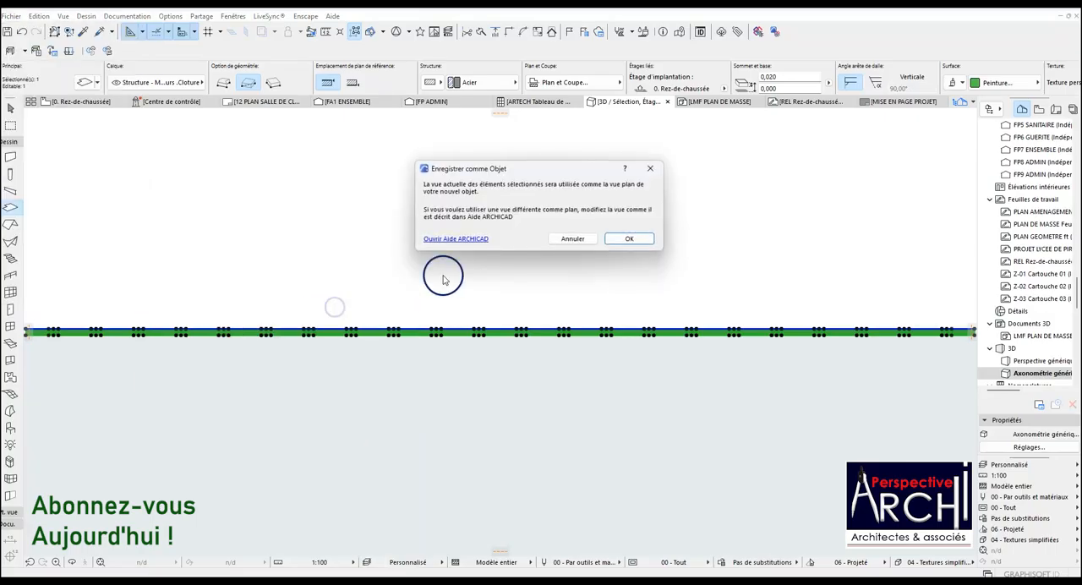
{"action": "left_click", "coordinate": [625, 239]}
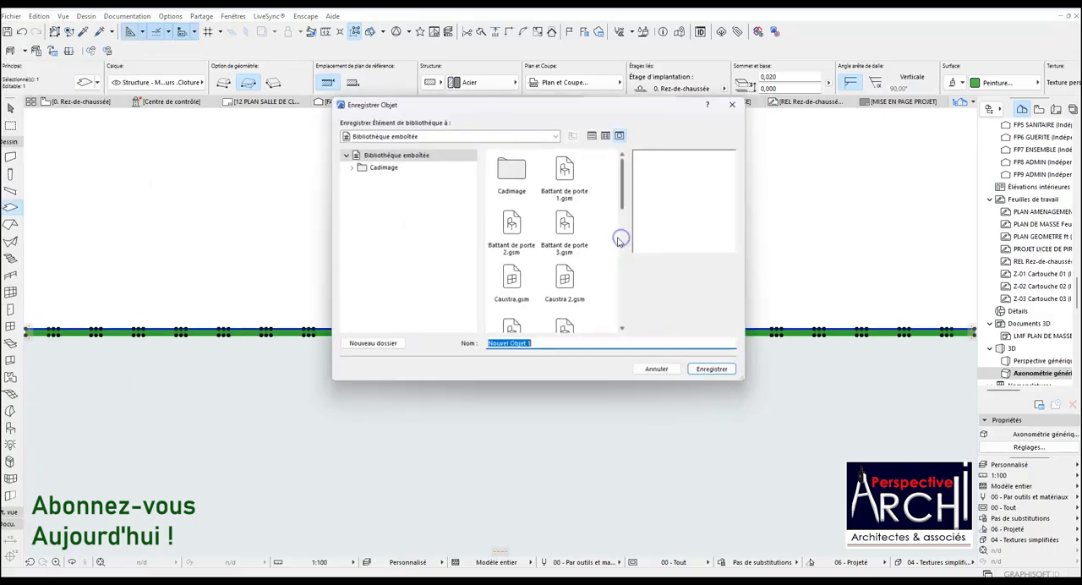
{"action": "left_click", "coordinate": [560, 336]}
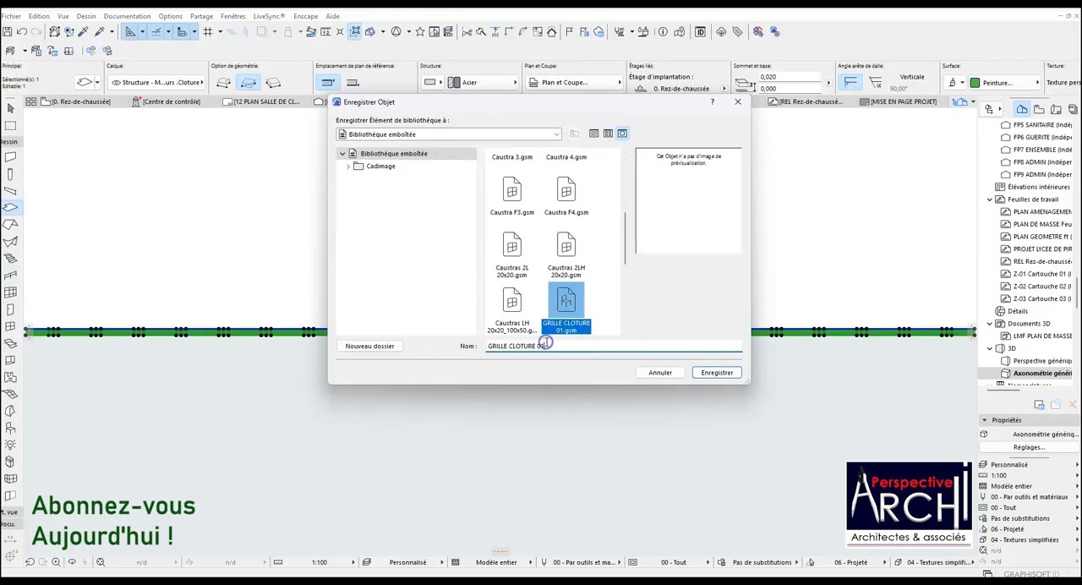
{"action": "key", "text": "BackSpace"}
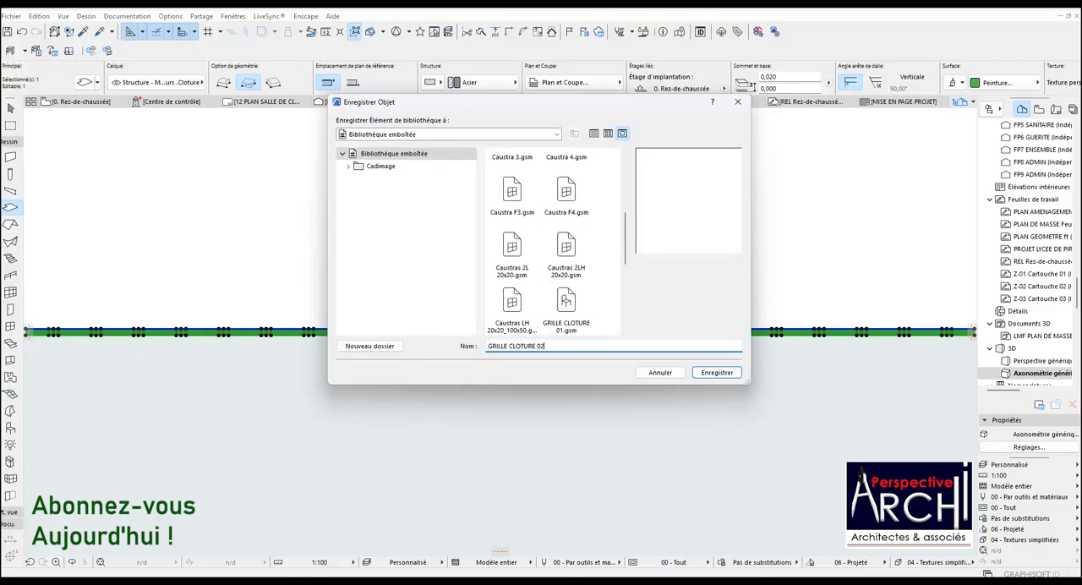
{"action": "left_click", "coordinate": [716, 372]}
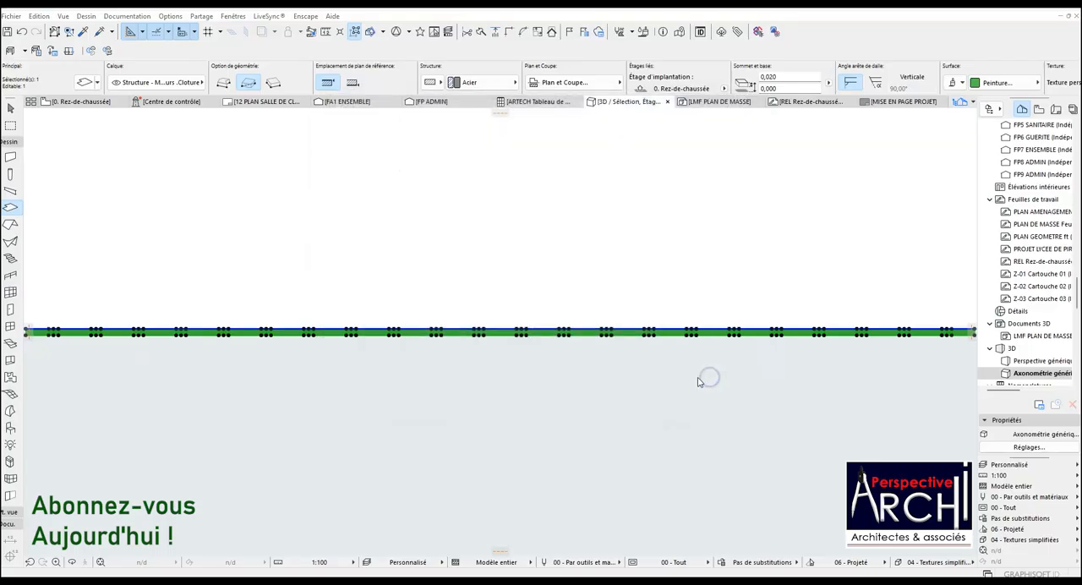
{"action": "left_click", "coordinate": [633, 329]}
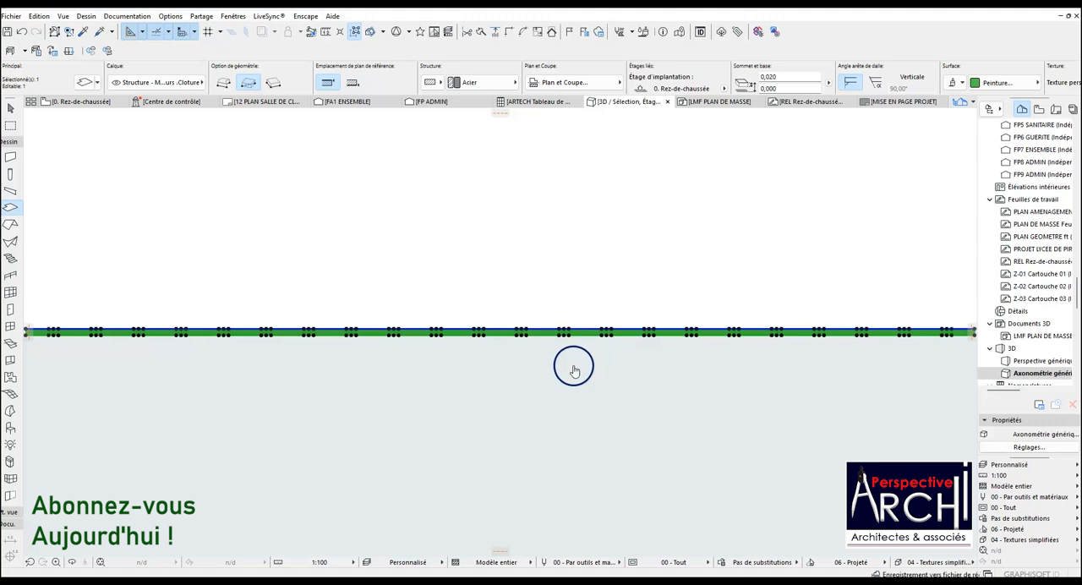
{"action": "key", "text": "Escape"}
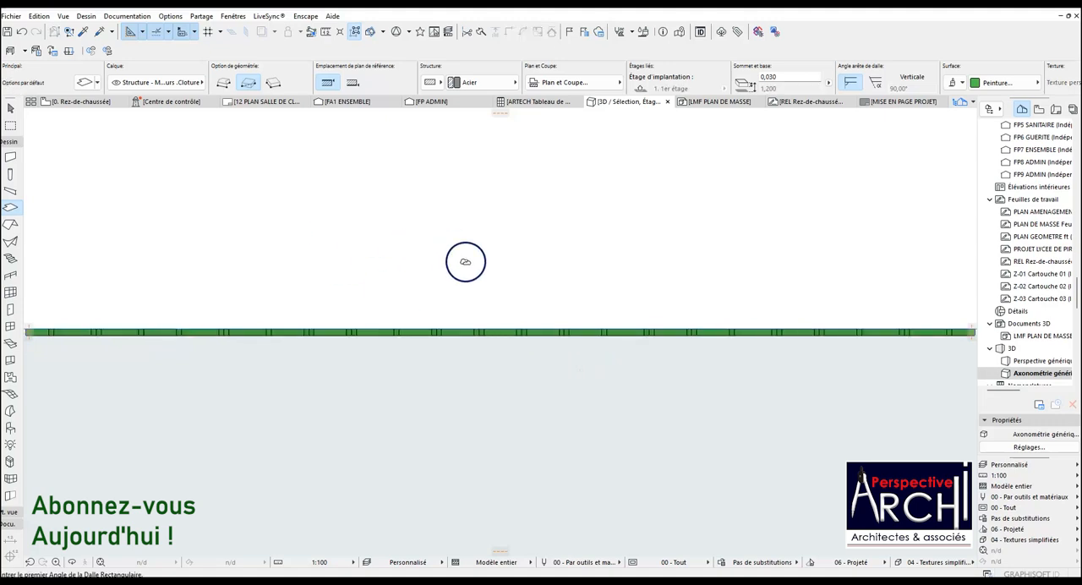
Return to the Rez-de-chaussée floor plan and clear the selection of the panel's slabs.
{"action": "scroll", "coordinate": [488, 275], "scroll_direction": "down", "scroll_amount": 2}
{"action": "left_click", "coordinate": [95, 104]}
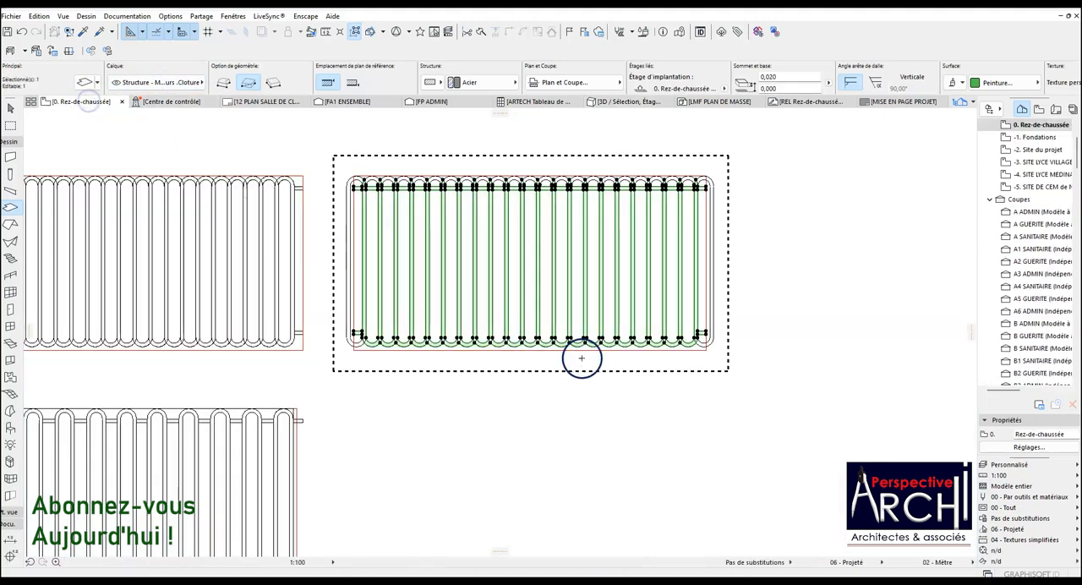
{"action": "left_click", "coordinate": [580, 356]}
{"action": "scroll", "coordinate": [594, 336], "scroll_direction": "down", "scroll_amount": 3}
{"action": "scroll", "coordinate": [472, 319], "scroll_direction": "down", "scroll_amount": 5}
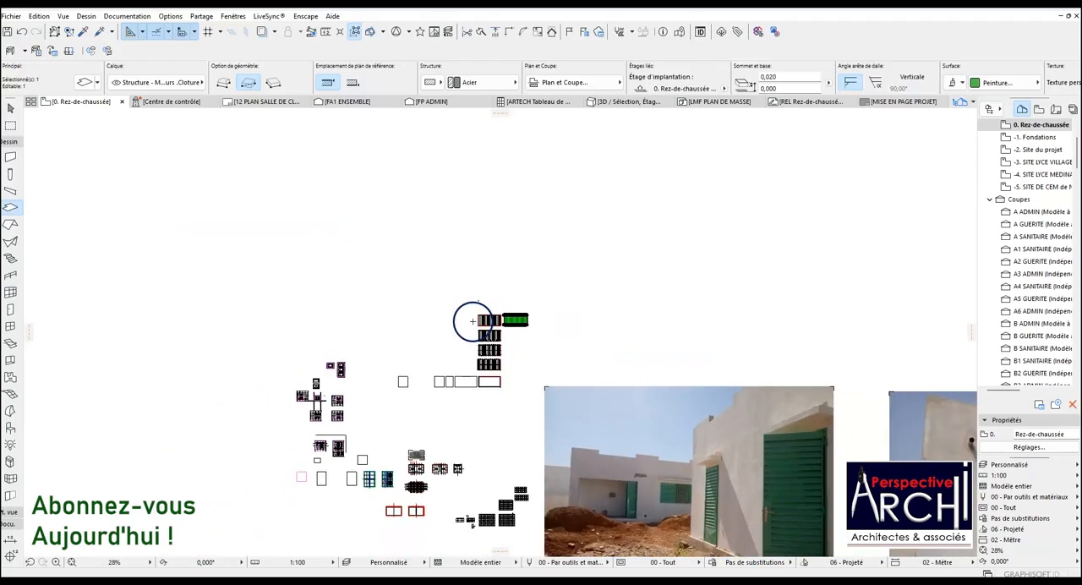
{"action": "scroll", "coordinate": [421, 501], "scroll_direction": "up", "scroll_amount": 3}
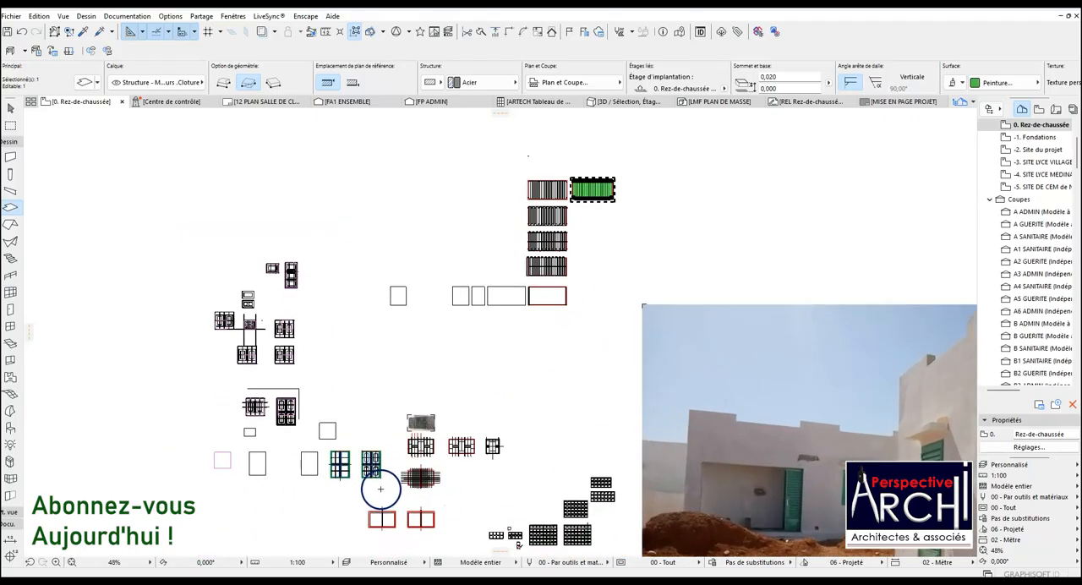
{"action": "scroll", "coordinate": [390, 467], "scroll_direction": "down", "scroll_amount": 5}
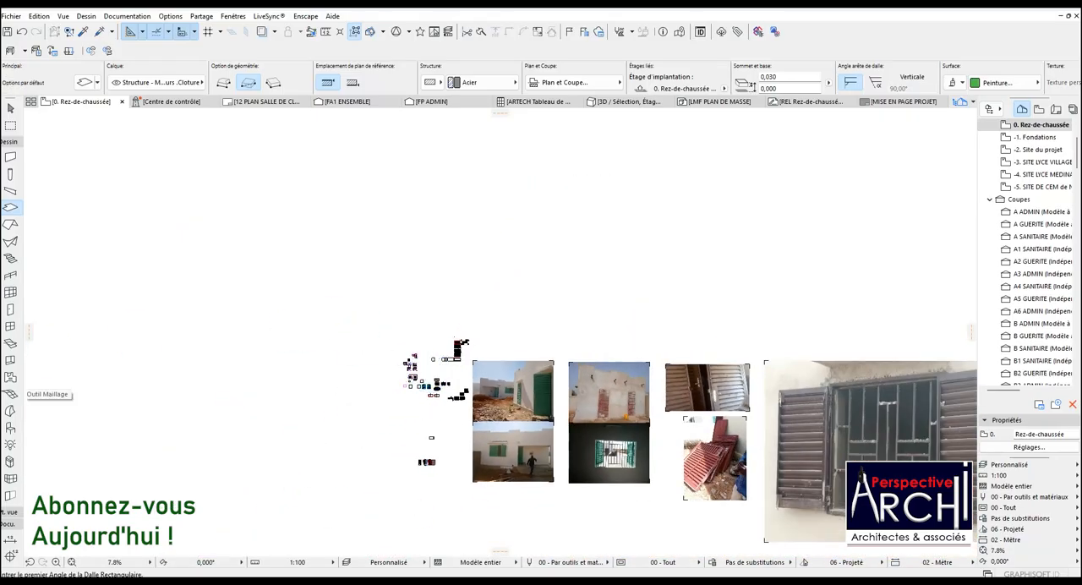
Place the GRILLE CLOTURE 02 object at the boundary wall post where the existing grille begins.
{"action": "left_click", "coordinate": [10, 429]}
{"action": "scroll", "coordinate": [343, 326], "scroll_direction": "down", "scroll_amount": 5}
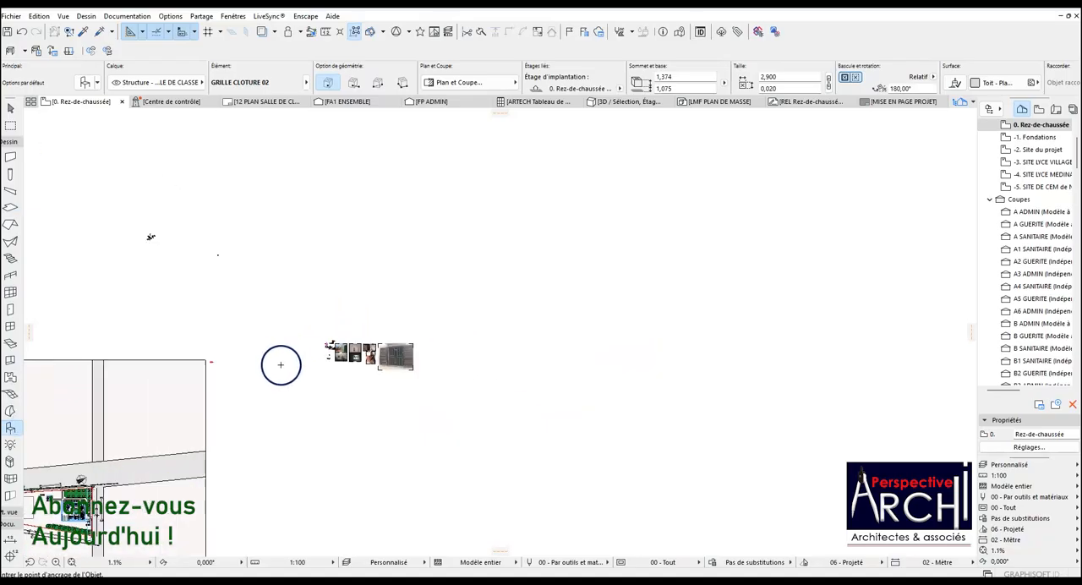
{"action": "scroll", "coordinate": [192, 288], "scroll_direction": "up", "scroll_amount": 8}
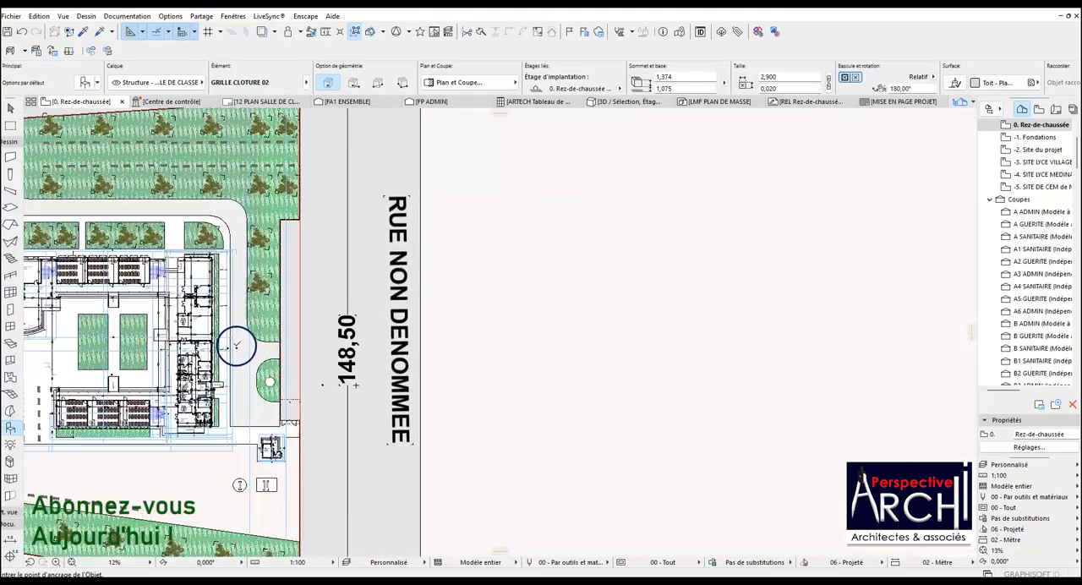
{"action": "scroll", "coordinate": [242, 279], "scroll_direction": "up", "scroll_amount": 12}
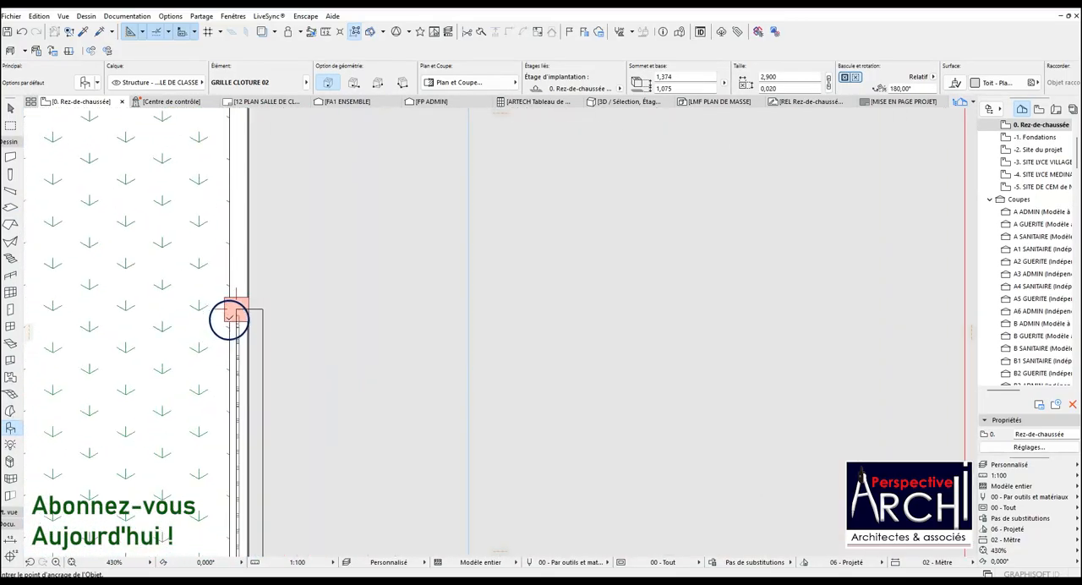
{"action": "left_click", "coordinate": [247, 290]}
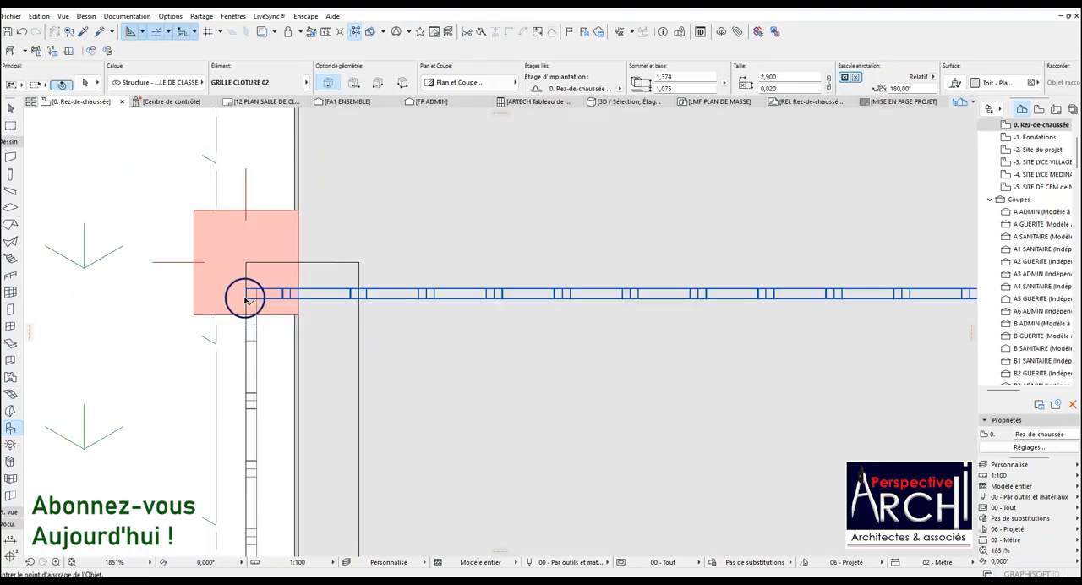
Rotate the placed grille 90° about its corner at the post so it runs down along the wall.
{"action": "left_click", "coordinate": [245, 296]}
{"action": "key", "text": "ctrl+e"}
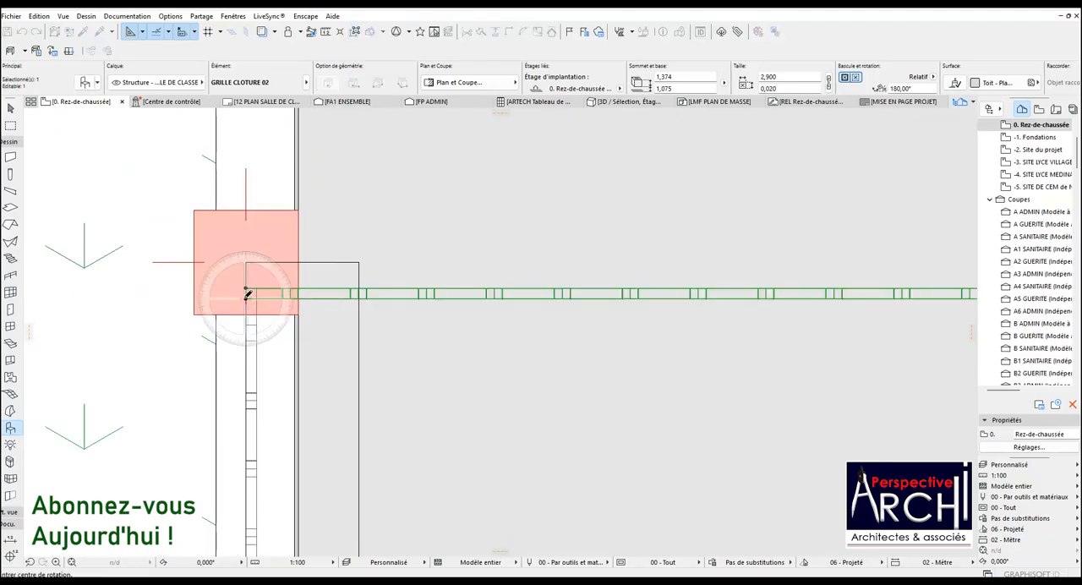
{"action": "scroll", "coordinate": [247, 294], "scroll_direction": "up", "scroll_amount": 5}
{"action": "left_click", "coordinate": [237, 290]}
{"action": "left_click", "coordinate": [309, 291]}
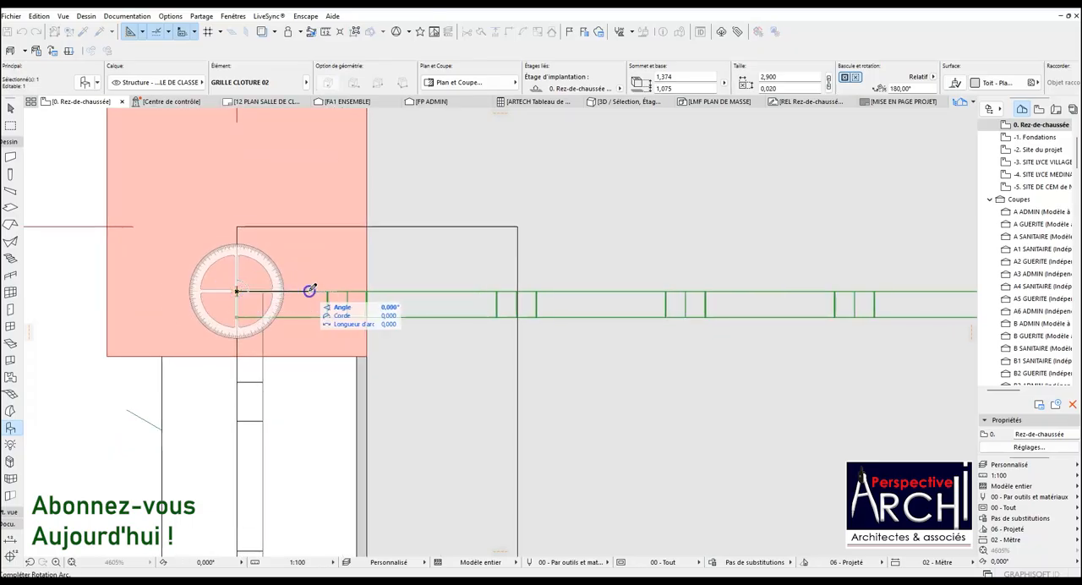
{"action": "left_click", "coordinate": [239, 397]}
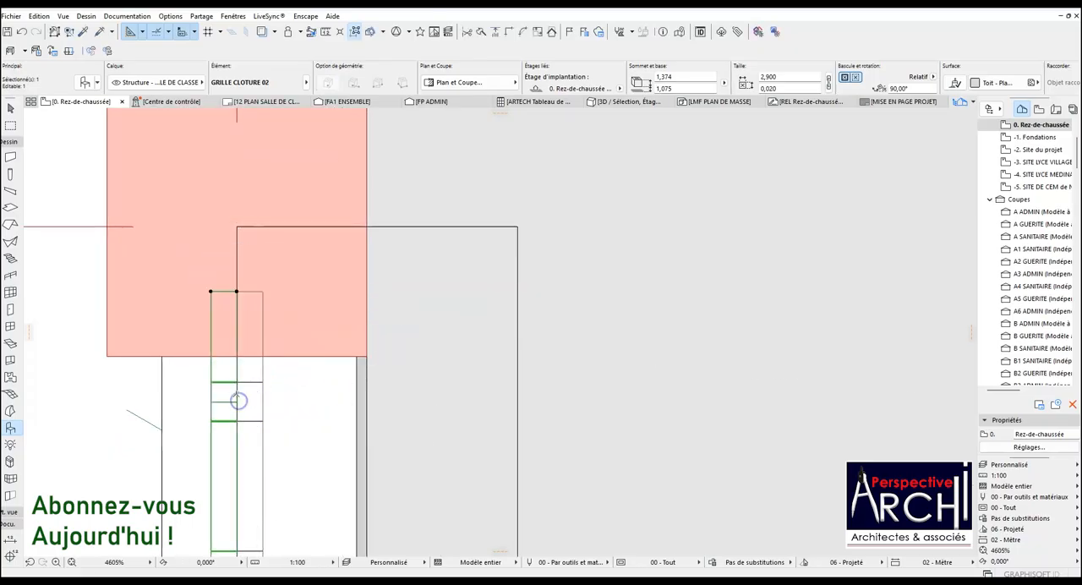
Move the grille sideways by its own thickness so it aligns with the existing grille in the wall.
{"action": "key", "text": "ctrl+d"}
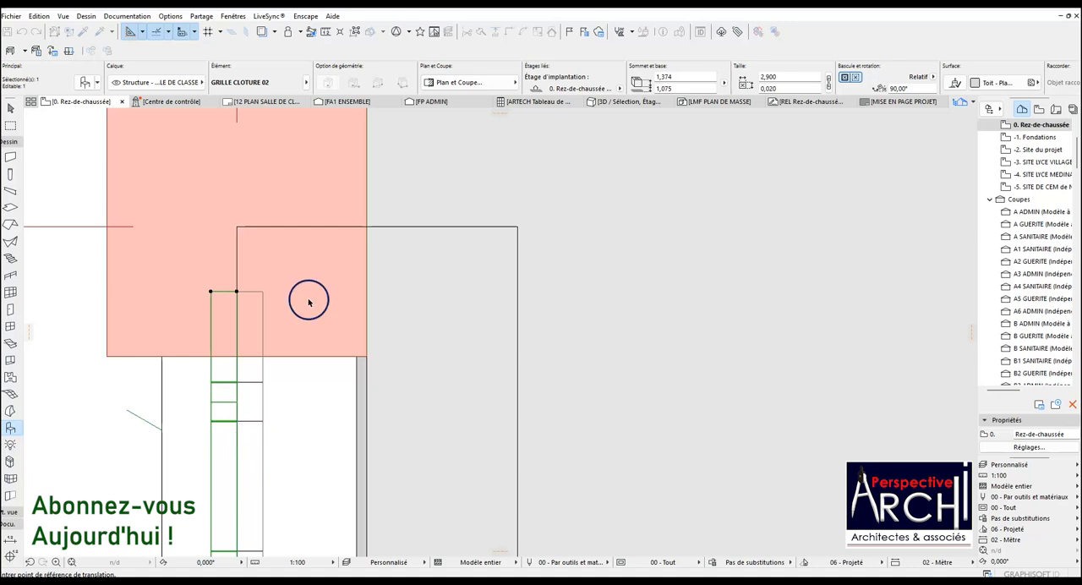
{"action": "left_click", "coordinate": [211, 291]}
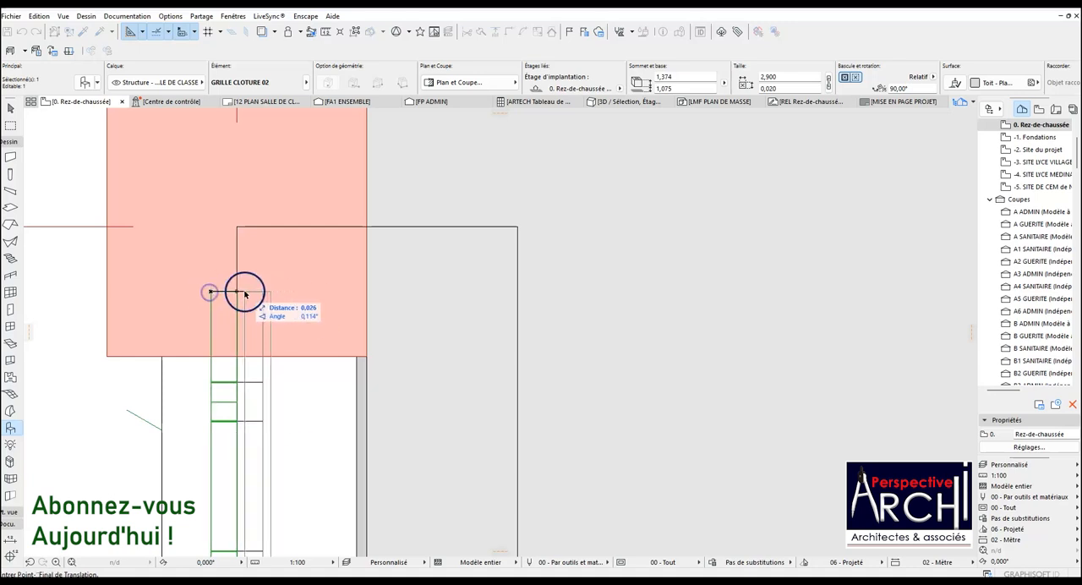
{"action": "left_click", "coordinate": [238, 291]}
Move the grille 3.000 m at 90° along the wall, from post corner to post corner, into the empty bay above.
{"action": "key", "text": "ctrl+d"}
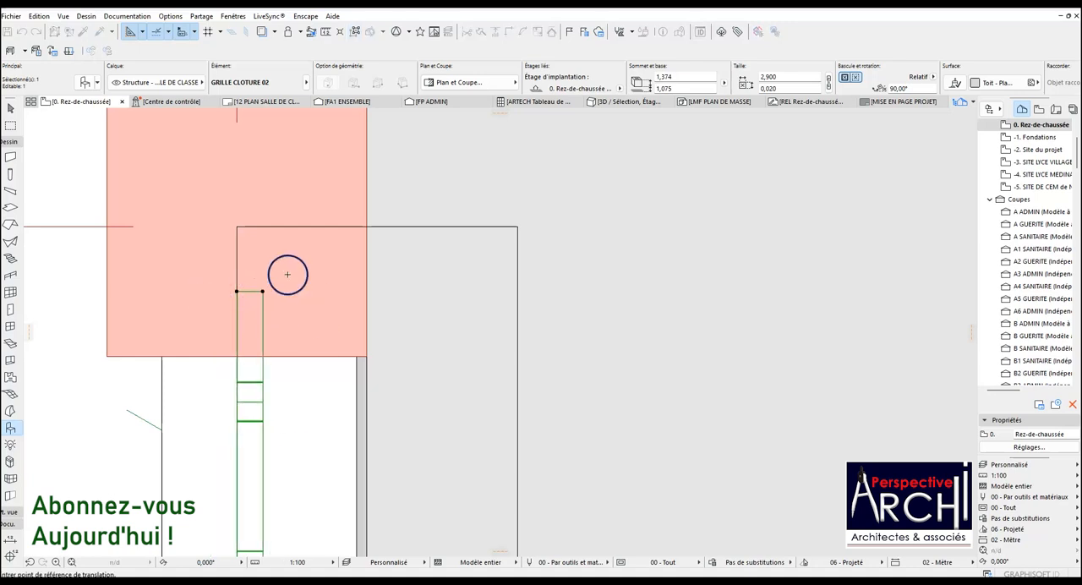
{"action": "left_click", "coordinate": [108, 360]}
{"action": "scroll", "coordinate": [152, 393], "scroll_direction": "down", "scroll_amount": 8}
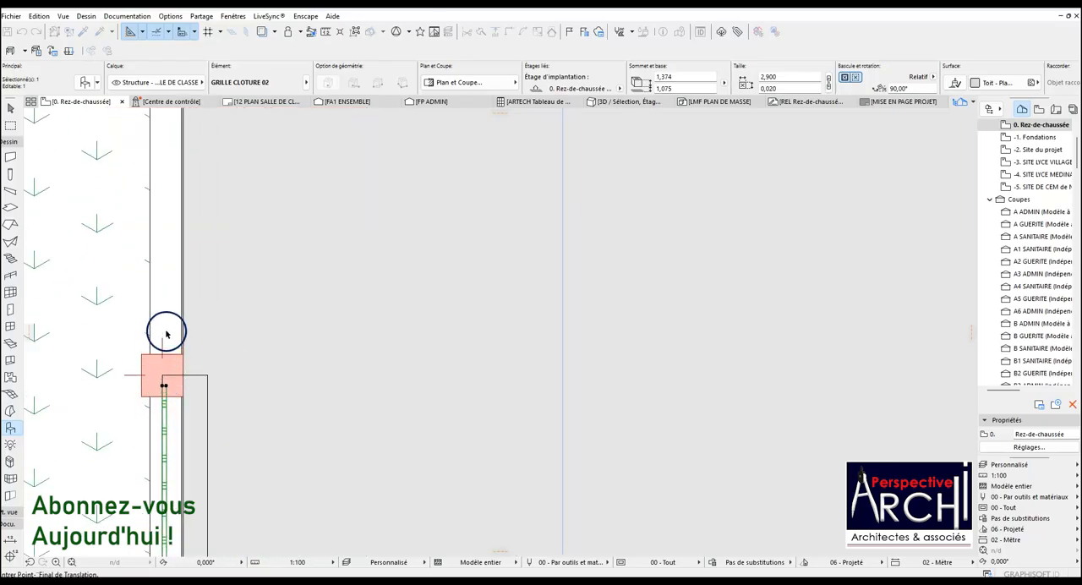
{"action": "scroll", "coordinate": [161, 306], "scroll_direction": "down", "scroll_amount": 3}
{"action": "scroll", "coordinate": [157, 172], "scroll_direction": "up", "scroll_amount": 3}
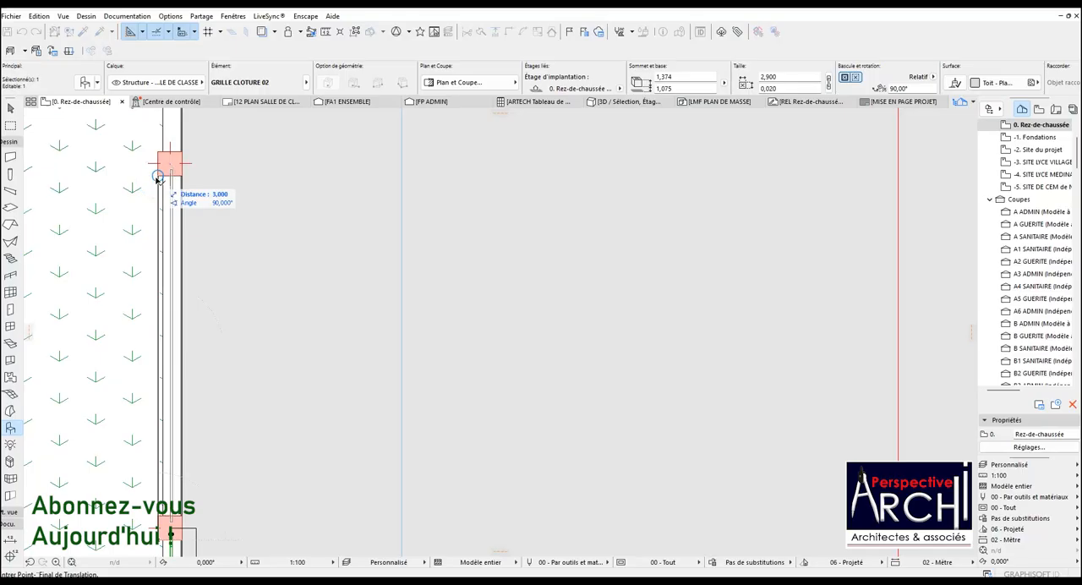
{"action": "scroll", "coordinate": [158, 178], "scroll_direction": "up", "scroll_amount": 3}
{"action": "left_click", "coordinate": [161, 173]}
{"action": "scroll", "coordinate": [176, 157], "scroll_direction": "down", "scroll_amount": 3}
{"action": "scroll", "coordinate": [208, 242], "scroll_direction": "down", "scroll_amount": 4}
{"action": "scroll", "coordinate": [178, 234], "scroll_direction": "up", "scroll_amount": 3}
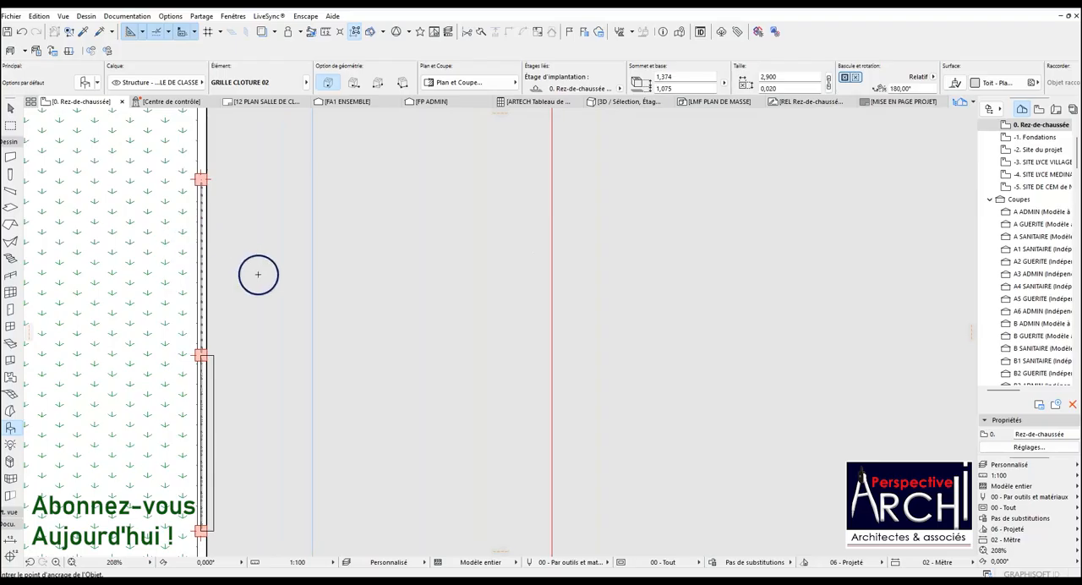
Find the modelled fence panels outside the site plan and enclose the second-row panel in a marquee.
{"action": "scroll", "coordinate": [258, 274], "scroll_direction": "down", "scroll_amount": 10}
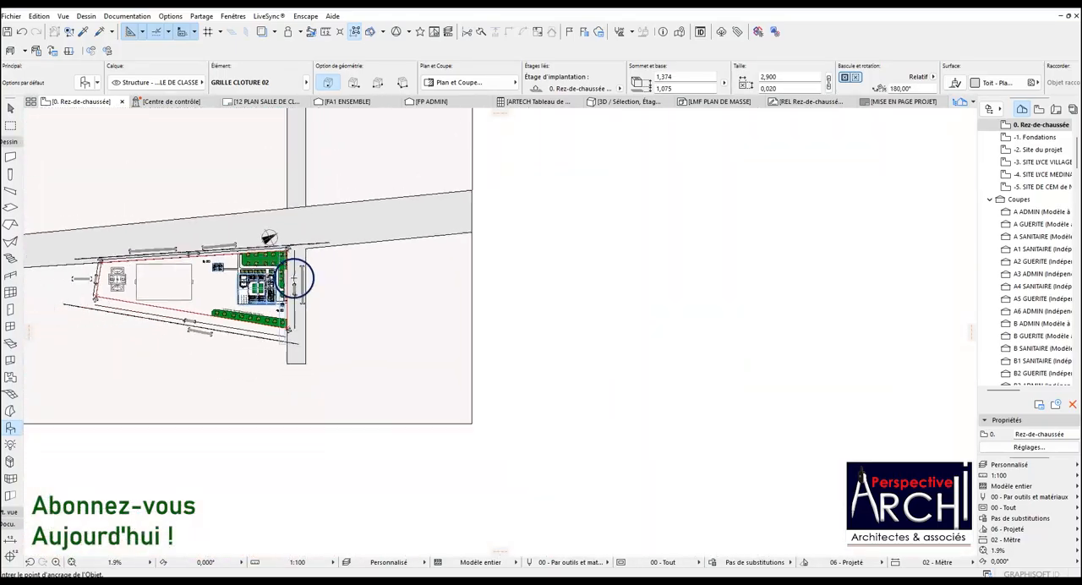
{"action": "scroll", "coordinate": [294, 277], "scroll_direction": "down", "scroll_amount": 5}
{"action": "scroll", "coordinate": [441, 180], "scroll_direction": "up", "scroll_amount": 2}
{"action": "scroll", "coordinate": [420, 177], "scroll_direction": "up", "scroll_amount": 6}
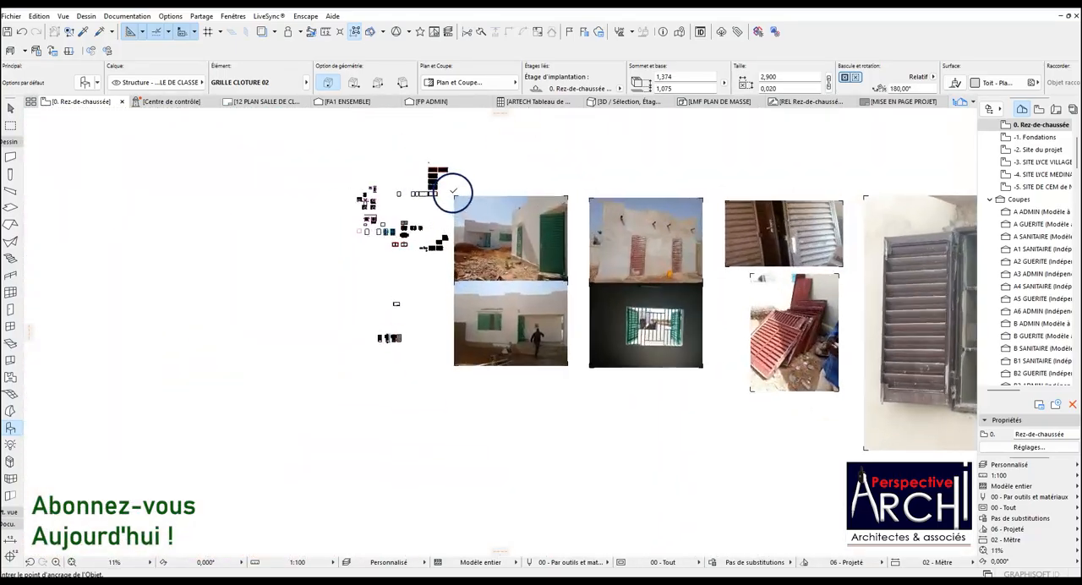
{"action": "scroll", "coordinate": [416, 187], "scroll_direction": "up", "scroll_amount": 13}
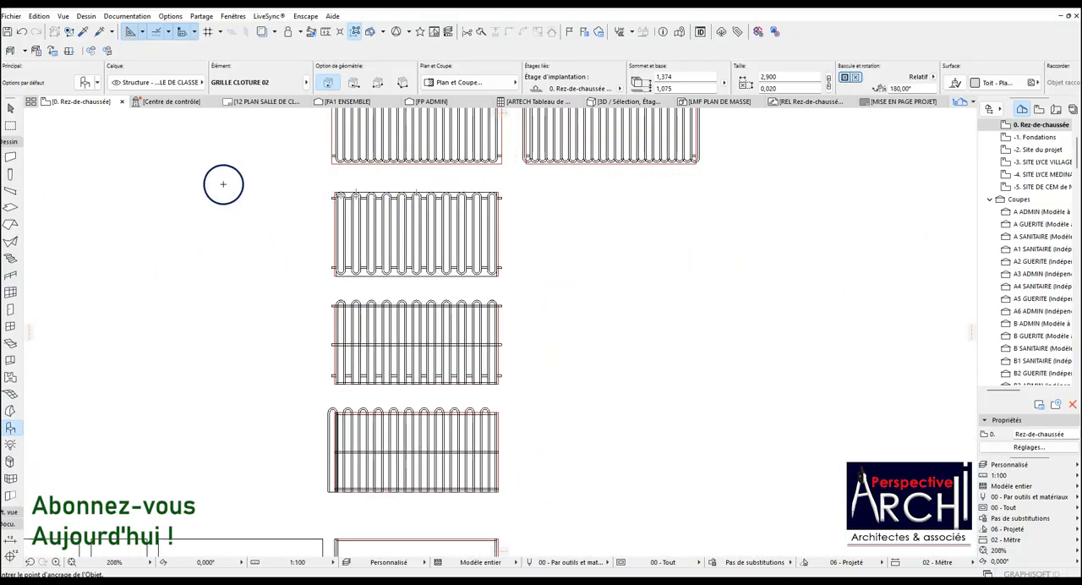
{"action": "left_click", "coordinate": [8, 125]}
{"action": "left_click", "coordinate": [329, 186]}
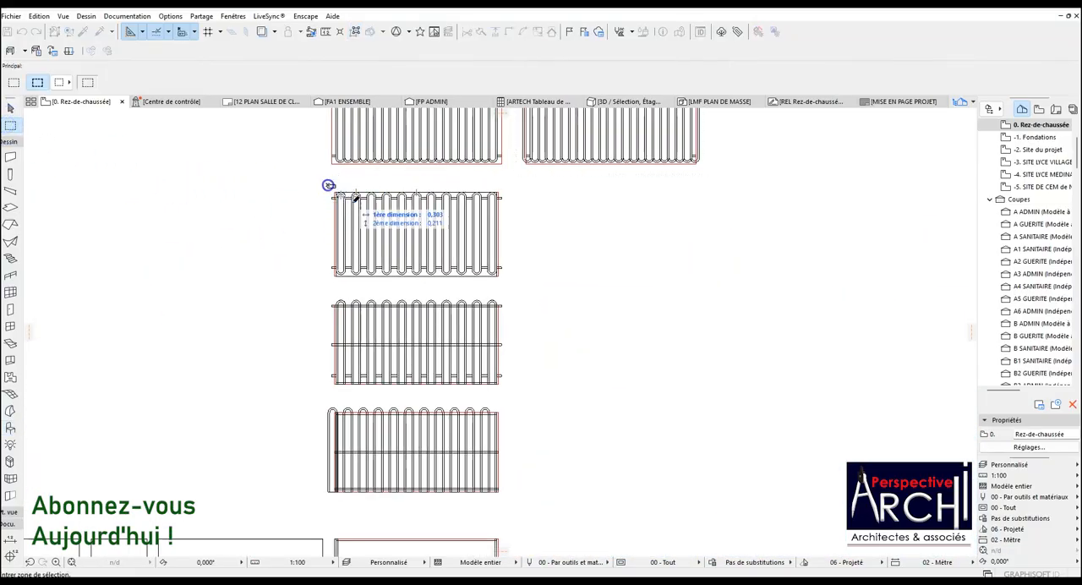
{"action": "left_click", "coordinate": [505, 286]}
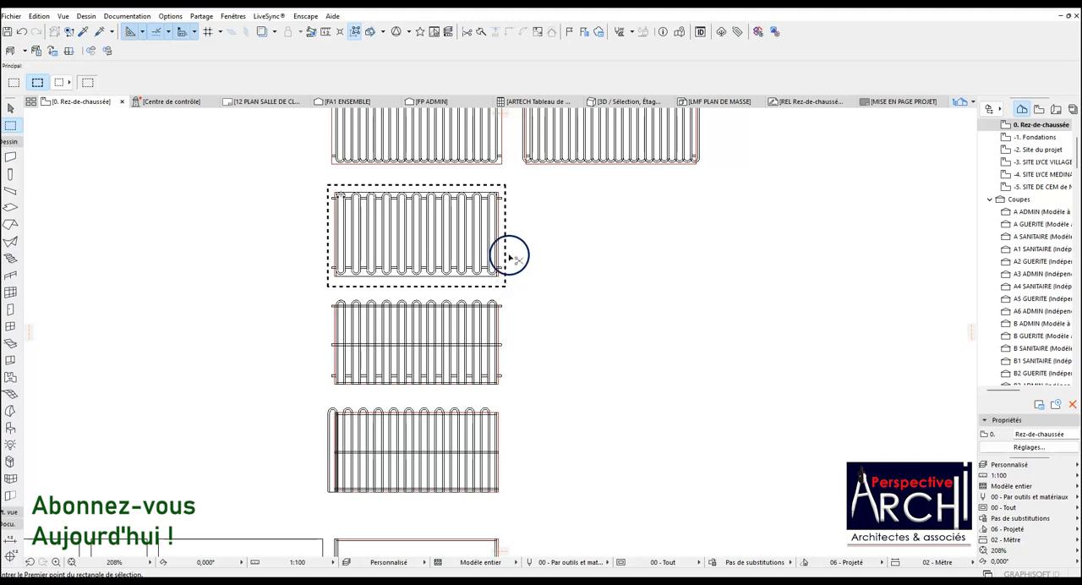
Select all the slabs inside the marquee and show the selection in 3D.
{"action": "left_click", "coordinate": [11, 206]}
{"action": "key", "text": "ctrl+a"}
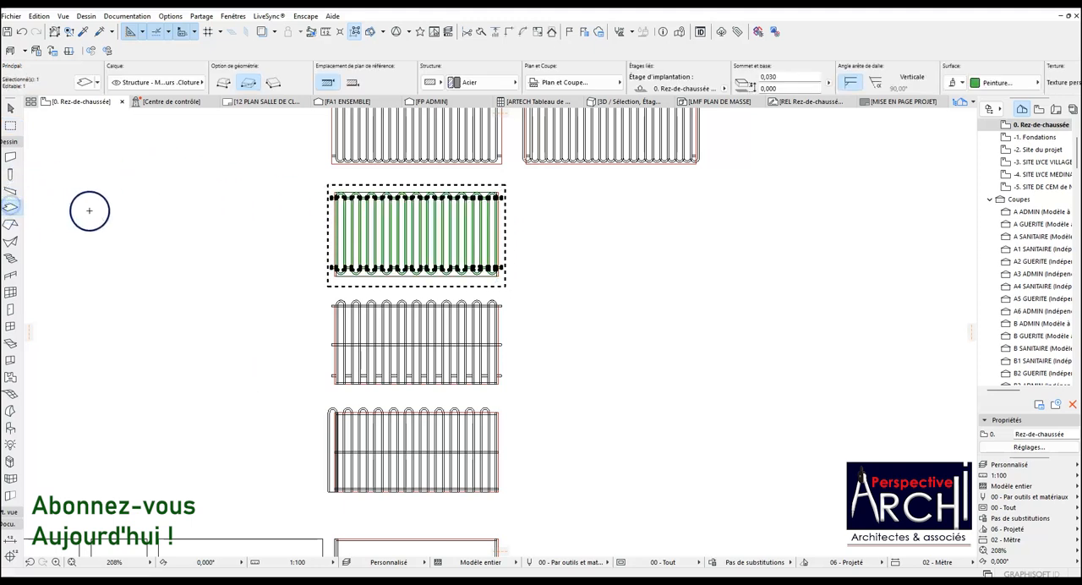
{"action": "scroll", "coordinate": [370, 212], "scroll_direction": "up", "scroll_amount": 5}
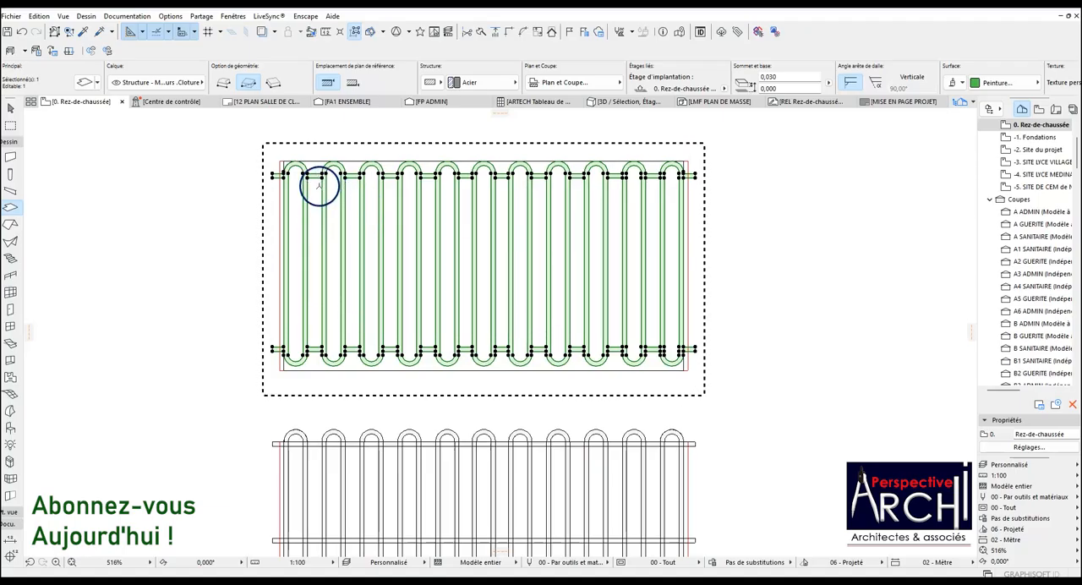
{"action": "right_click", "coordinate": [203, 180]}
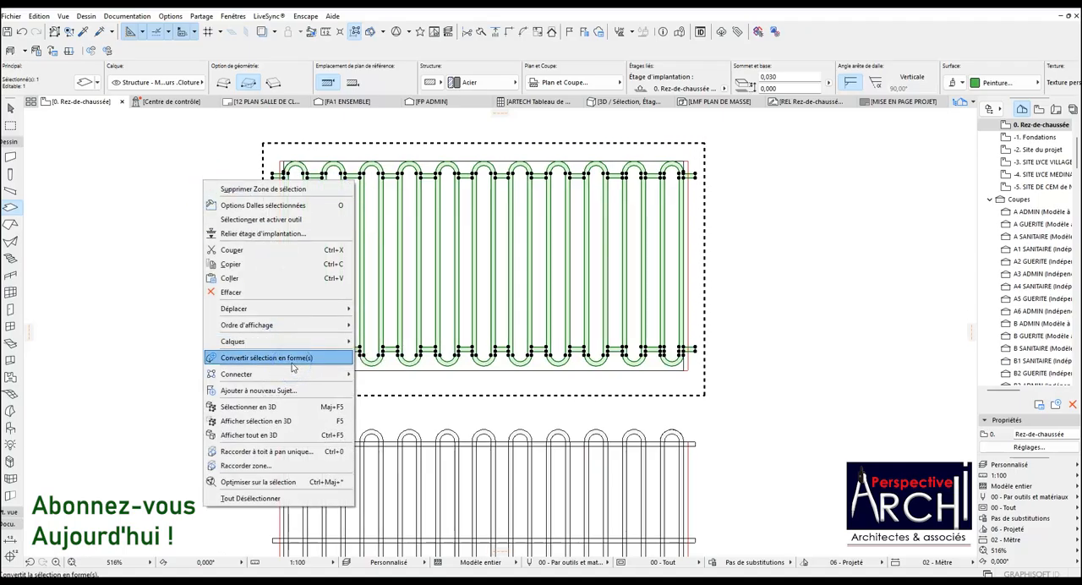
{"action": "left_click", "coordinate": [293, 420]}
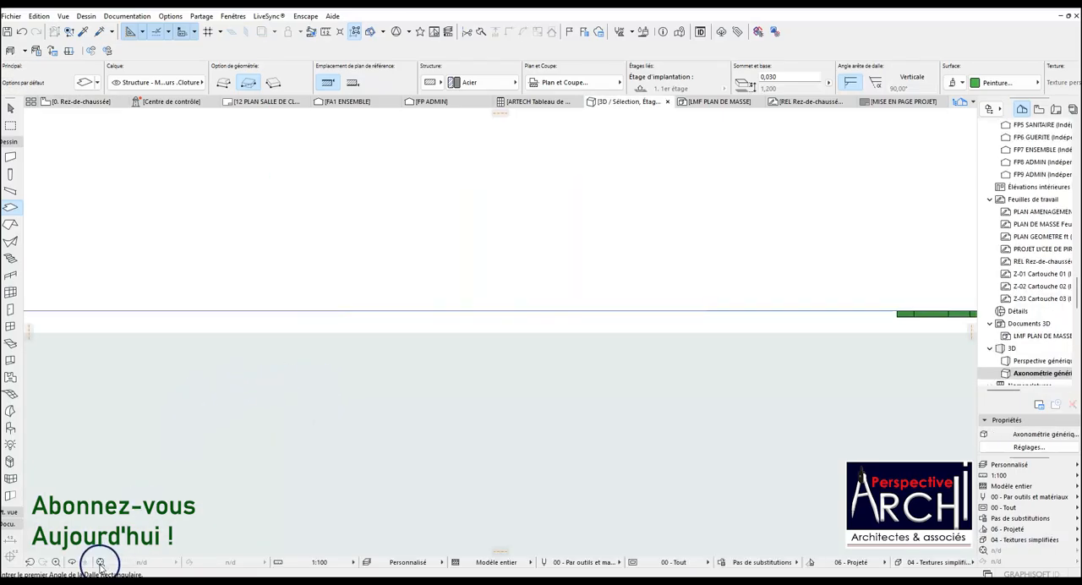
Select all the slabs of the panel in the 3D view and start saving the selection as a library object.
{"action": "left_click", "coordinate": [99, 563]}
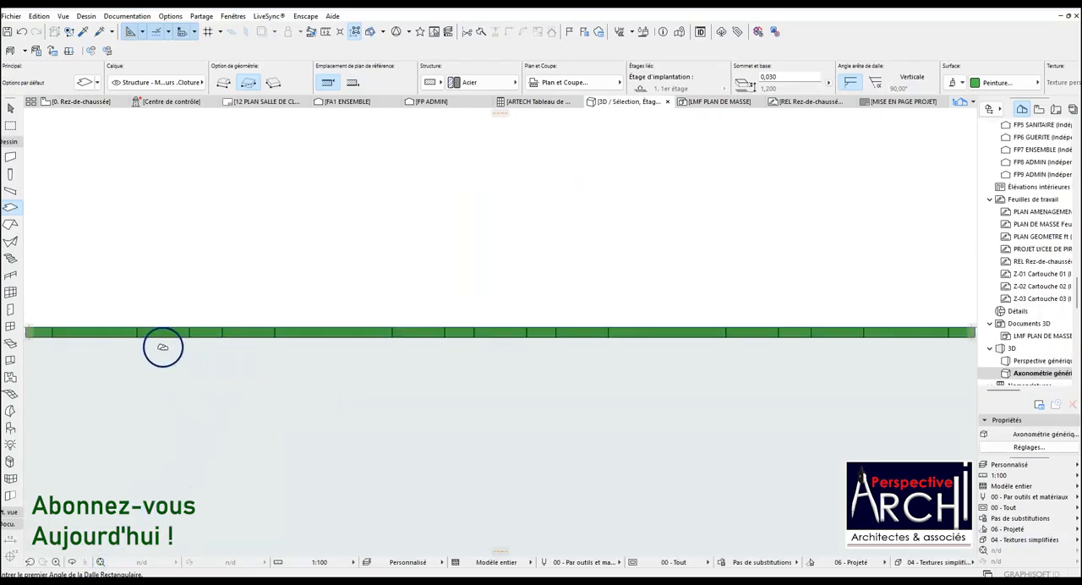
{"action": "left_click", "coordinate": [130, 323]}
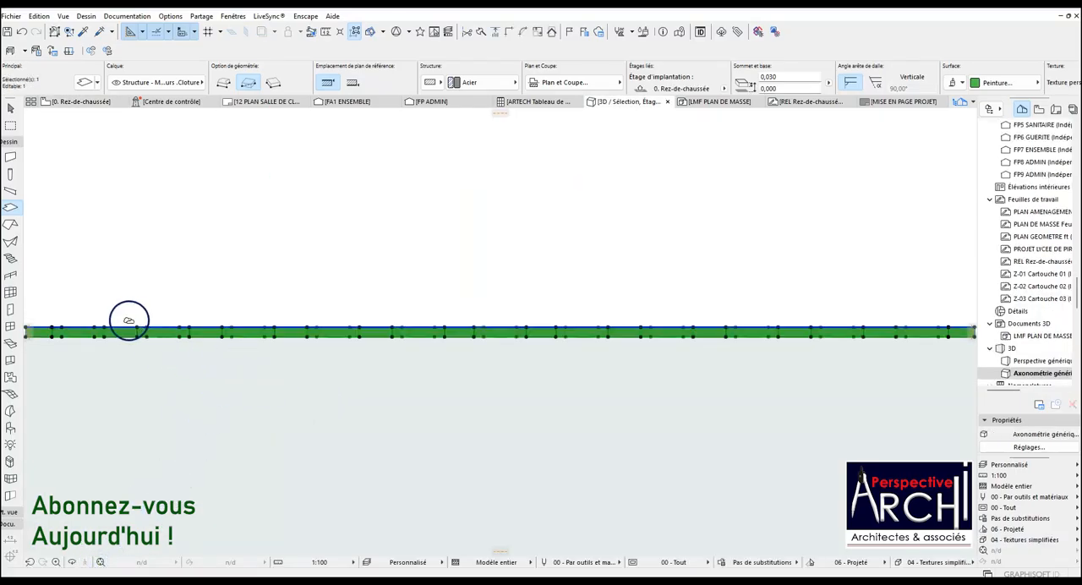
{"action": "left_click", "coordinate": [18, 20]}
{"action": "mouse_move", "coordinate": [84, 205]}
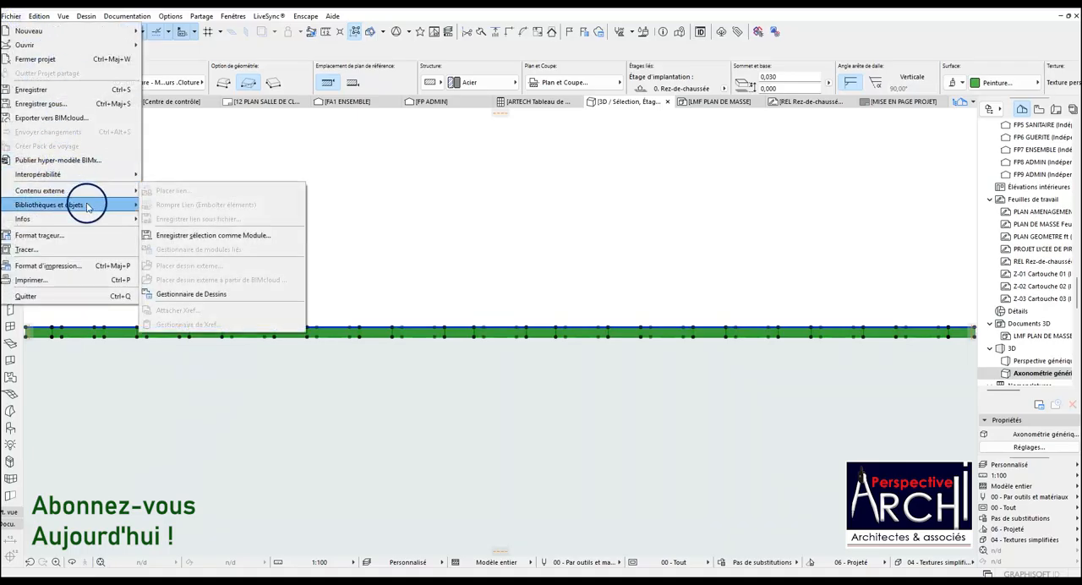
{"action": "mouse_move", "coordinate": [290, 308]}
{"action": "left_click", "coordinate": [333, 306]}
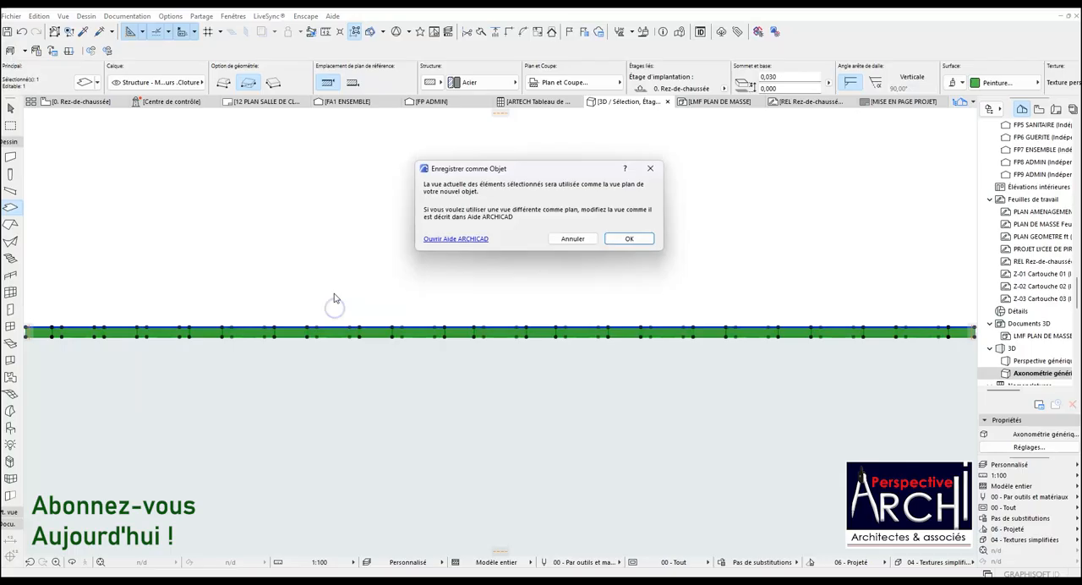
{"action": "left_click", "coordinate": [625, 239]}
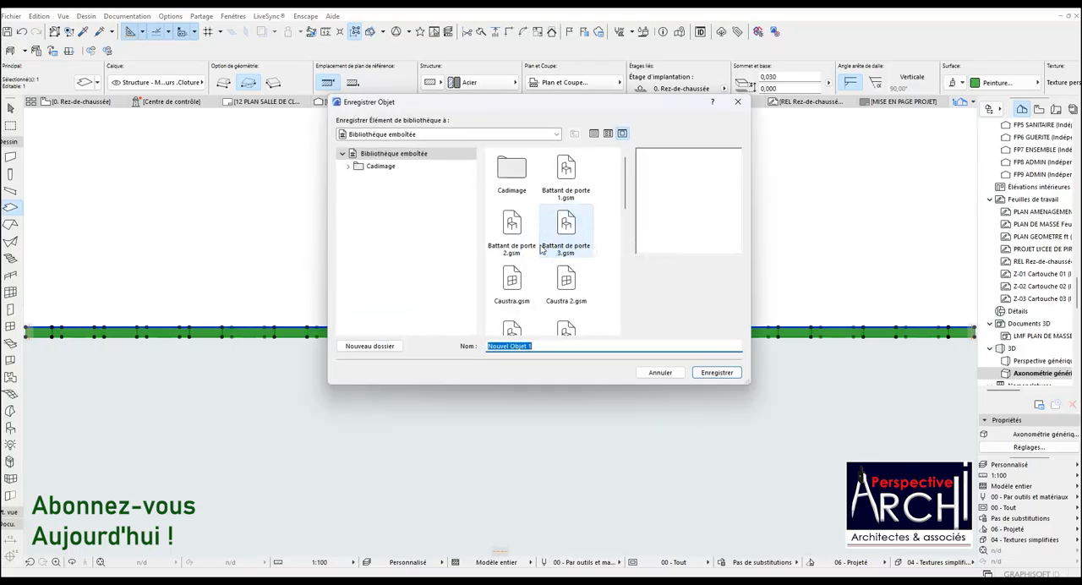
Name the object GRILLE CLOTURE 03 and save it in the Bibliothèque emboîtée with its default parameters.
{"action": "scroll", "coordinate": [541, 248], "scroll_direction": "down", "scroll_amount": 5}
{"action": "left_click", "coordinate": [551, 329]}
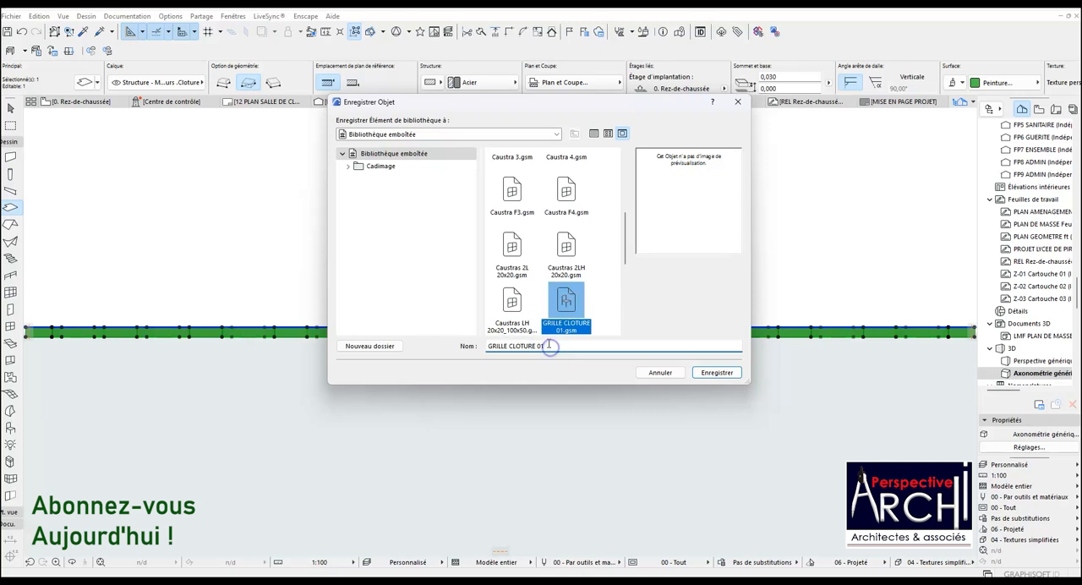
{"action": "key", "text": "BackSpace"}
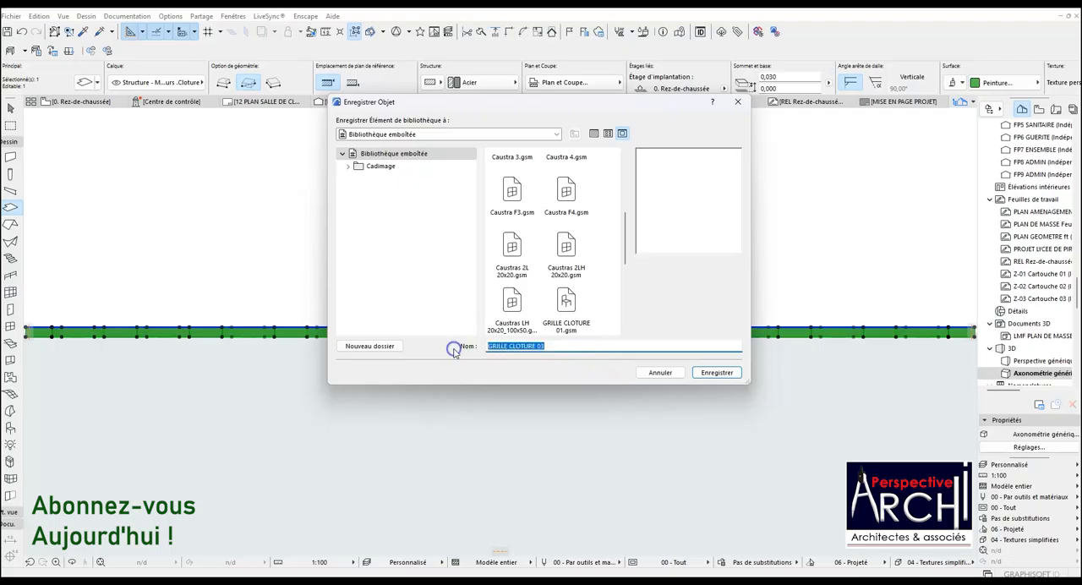
{"action": "left_click", "coordinate": [715, 373]}
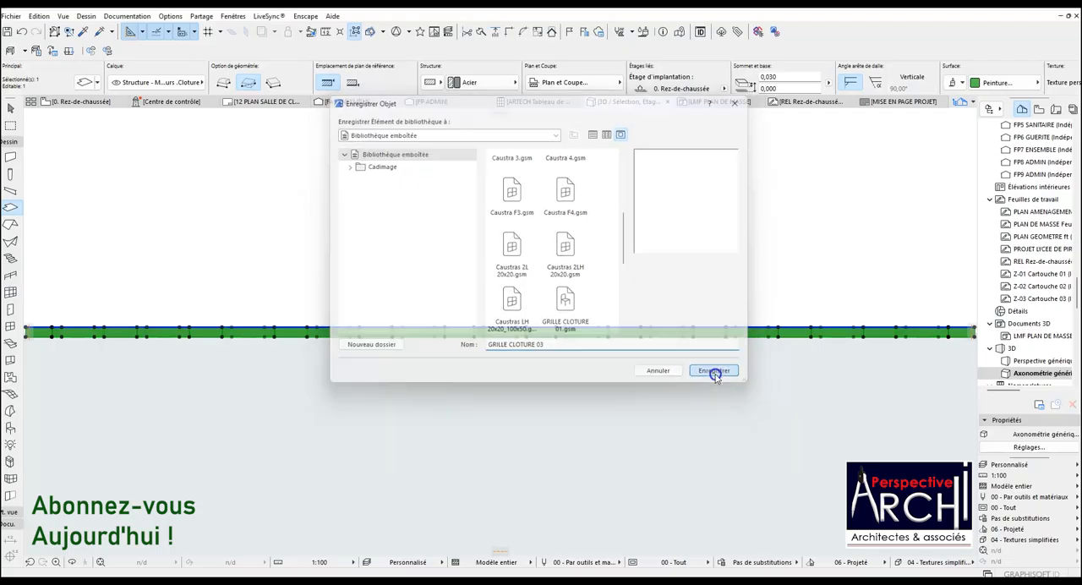
{"action": "left_click", "coordinate": [635, 332]}
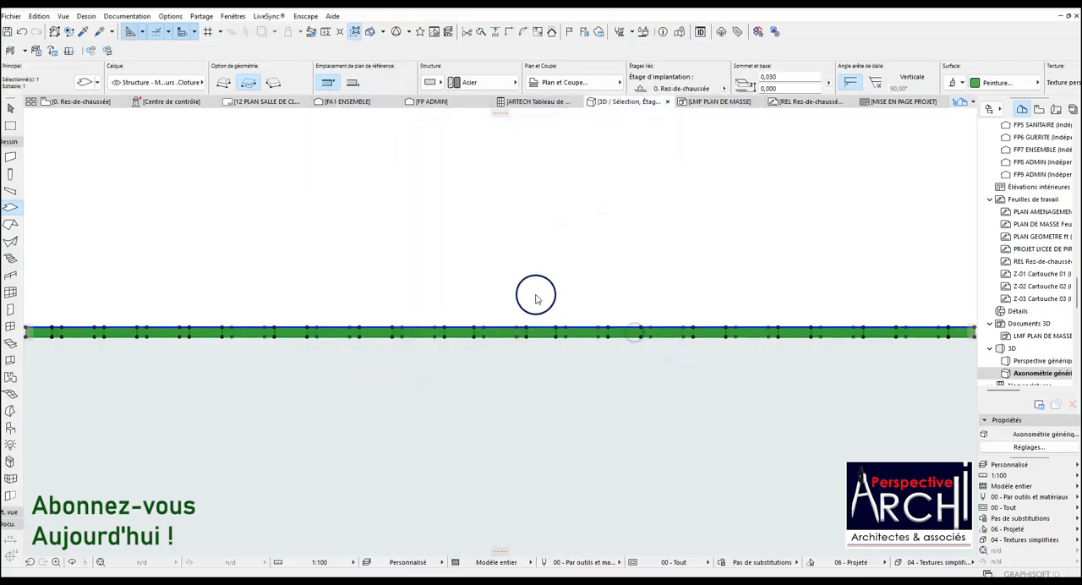
Save the same selection as an object file named GRILLE CLOTURE 03 in the BIBLIOTHEQUE ARCHI PA folder.
{"action": "left_click", "coordinate": [11, 16]}
{"action": "mouse_move", "coordinate": [113, 205]}
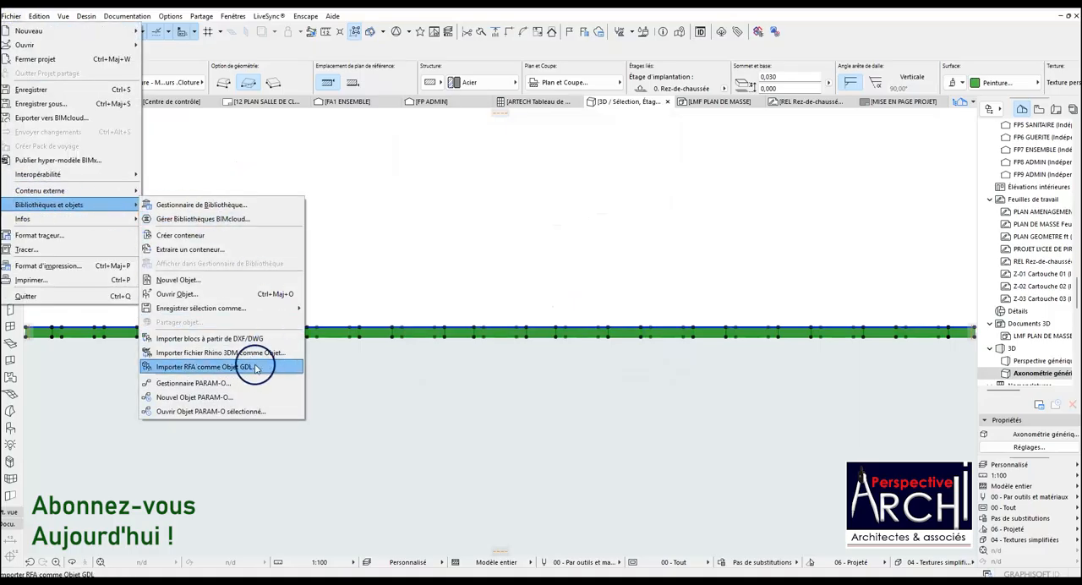
{"action": "mouse_move", "coordinate": [225, 309]}
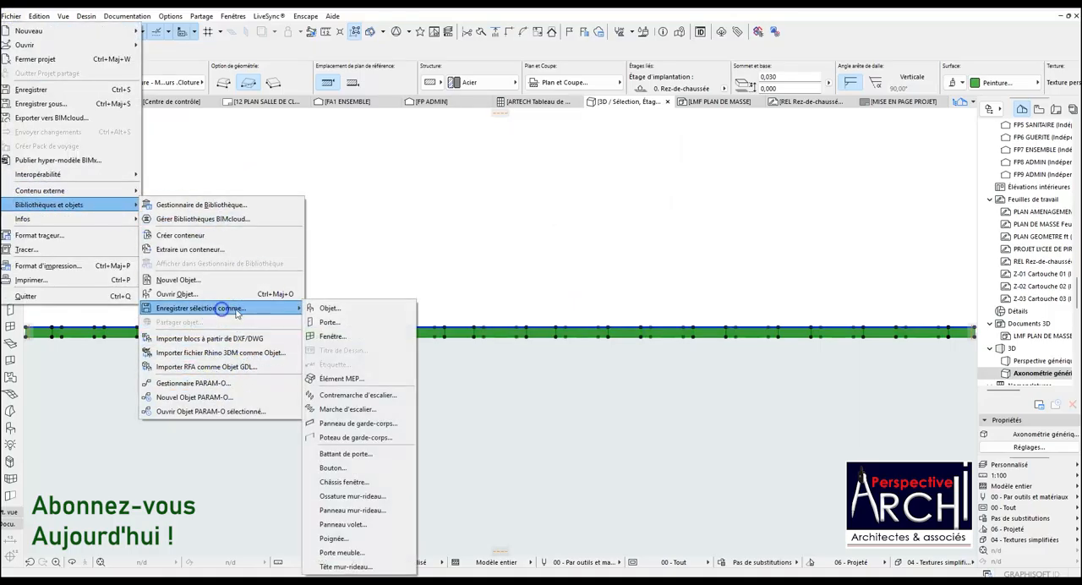
{"action": "left_click", "coordinate": [328, 310]}
{"action": "left_click", "coordinate": [641, 242]}
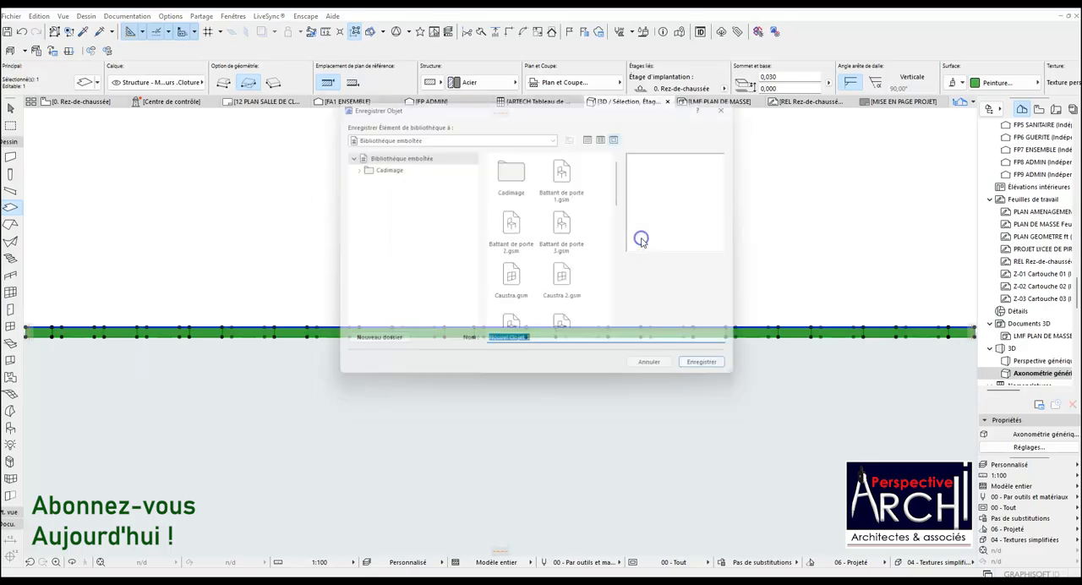
{"action": "left_click", "coordinate": [488, 137]}
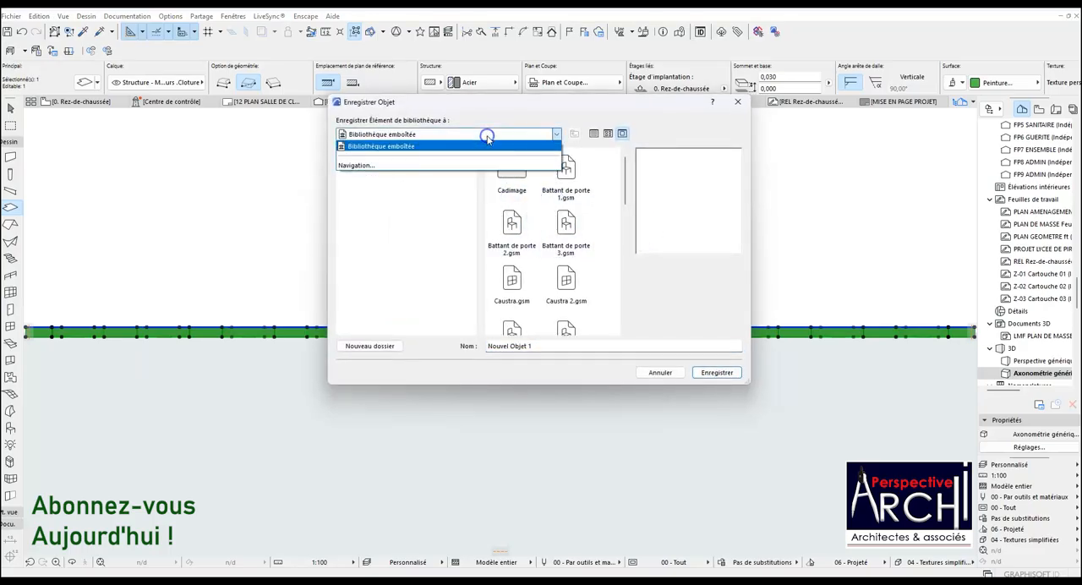
{"action": "left_click", "coordinate": [413, 164]}
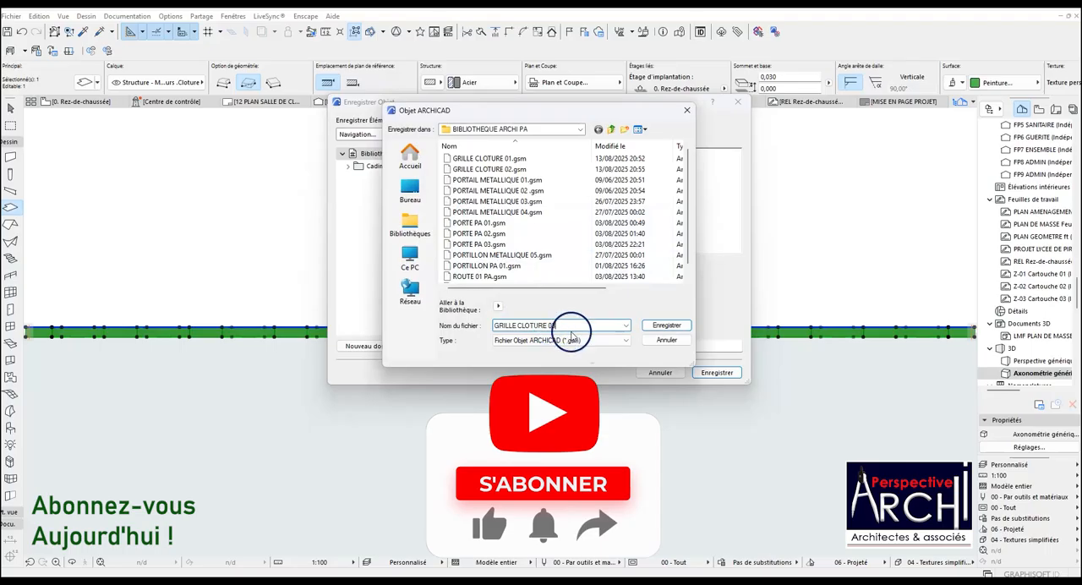
{"action": "left_click", "coordinate": [666, 326]}
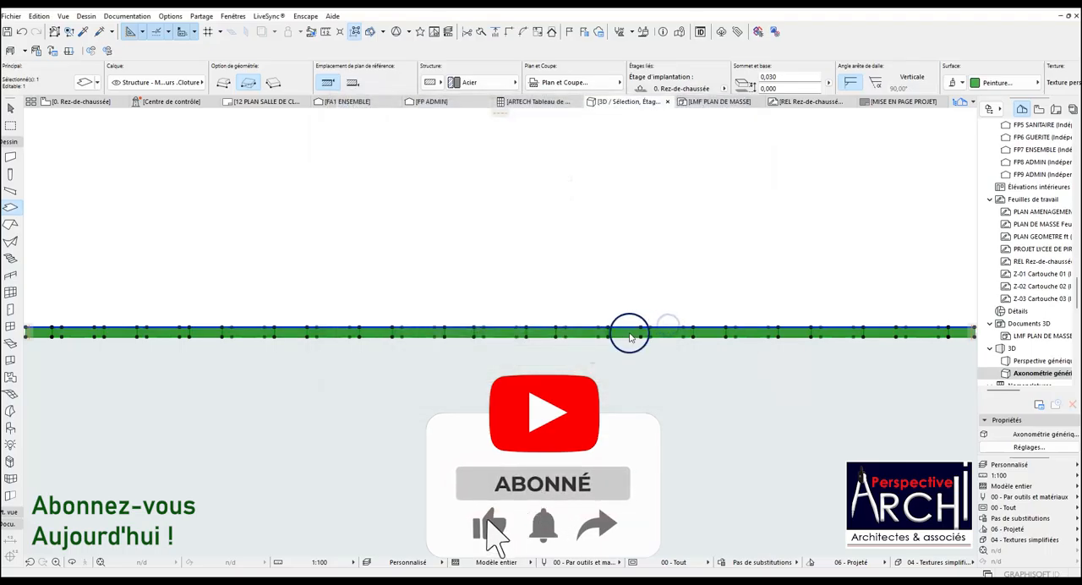
{"action": "left_click", "coordinate": [628, 329]}
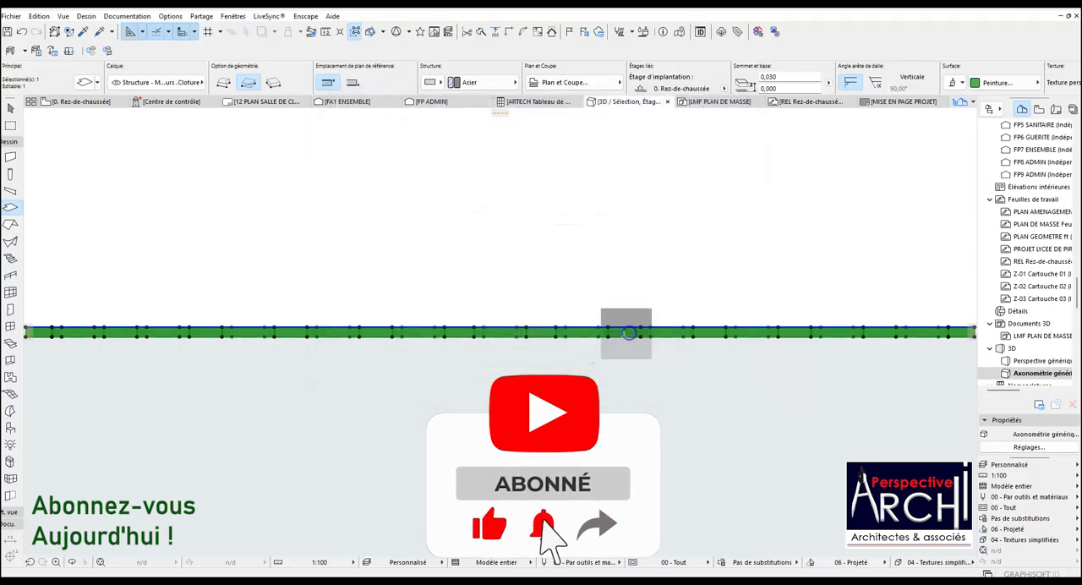
Place a GRILLE CLOTURE 03 object on the Rez-de-chaussée plan, at the boundary wall post where the existing grille's upper end sits.
{"action": "left_click", "coordinate": [68, 102]}
{"action": "key", "text": "Escape"}
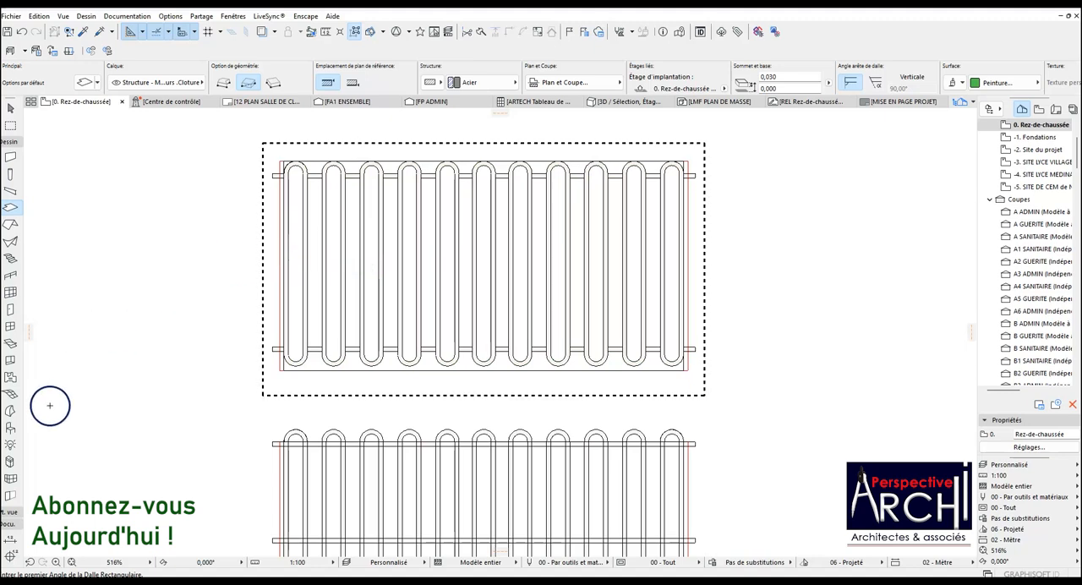
{"action": "left_click", "coordinate": [11, 427]}
{"action": "scroll", "coordinate": [499, 214], "scroll_direction": "down", "scroll_amount": 5}
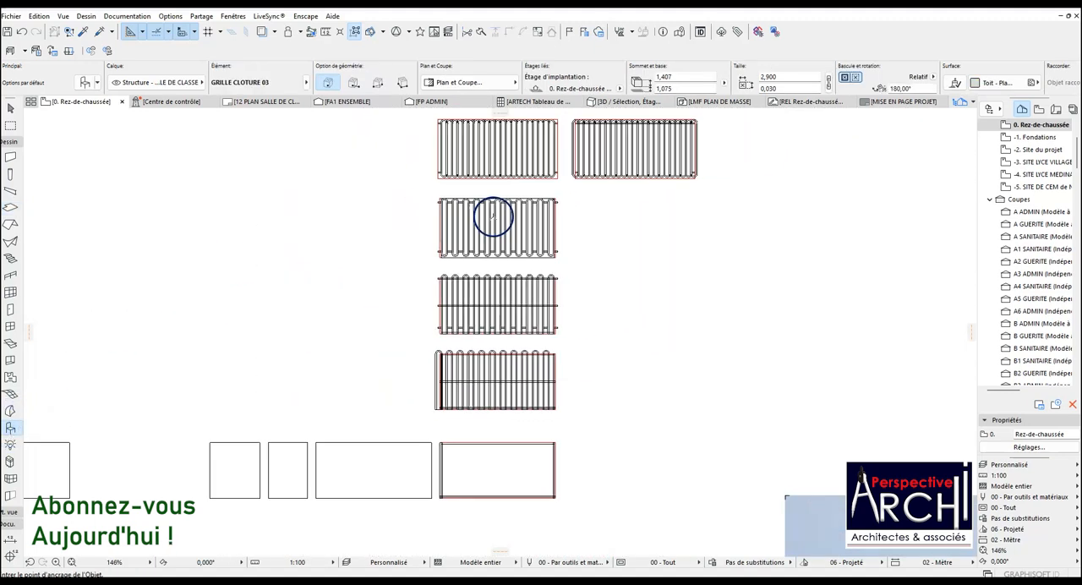
{"action": "scroll", "coordinate": [493, 218], "scroll_direction": "down", "scroll_amount": 10}
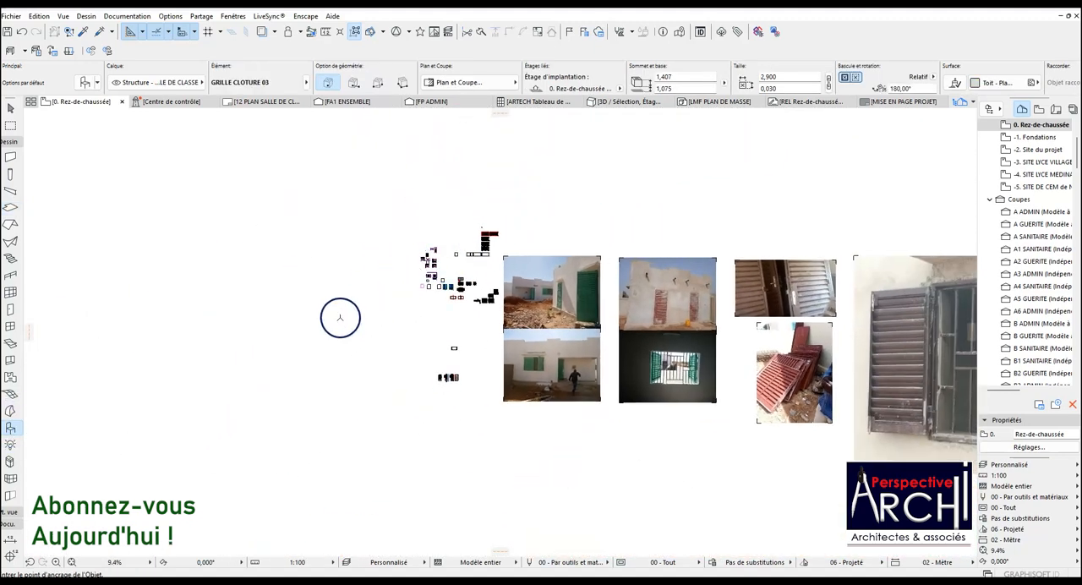
{"action": "scroll", "coordinate": [444, 355], "scroll_direction": "down", "scroll_amount": 3}
{"action": "scroll", "coordinate": [715, 152], "scroll_direction": "down", "scroll_amount": 3}
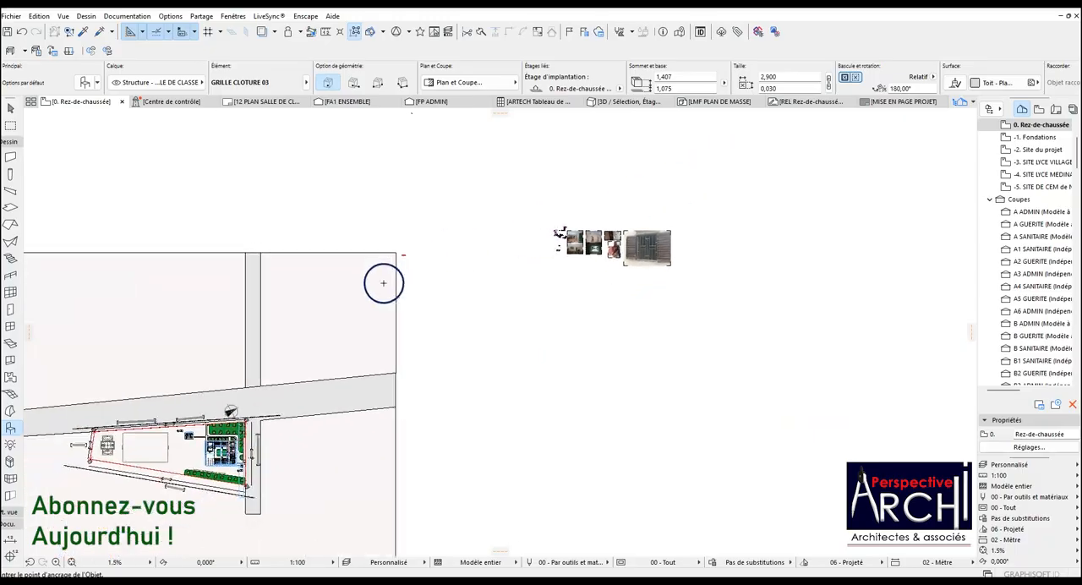
{"action": "scroll", "coordinate": [203, 460], "scroll_direction": "up", "scroll_amount": 13}
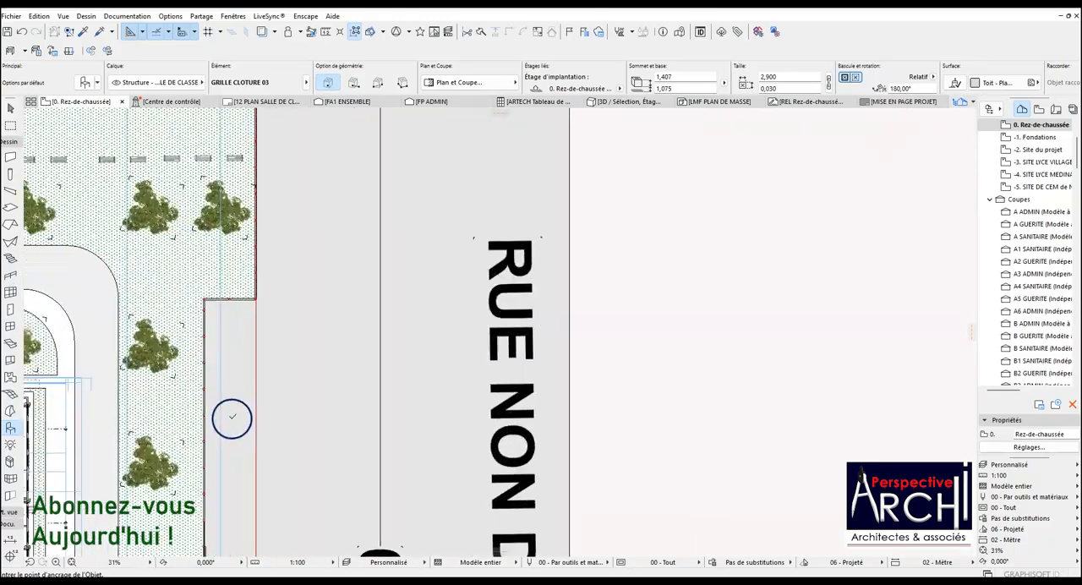
{"action": "scroll", "coordinate": [254, 371], "scroll_direction": "down", "scroll_amount": 2}
{"action": "scroll", "coordinate": [245, 385], "scroll_direction": "up", "scroll_amount": 10}
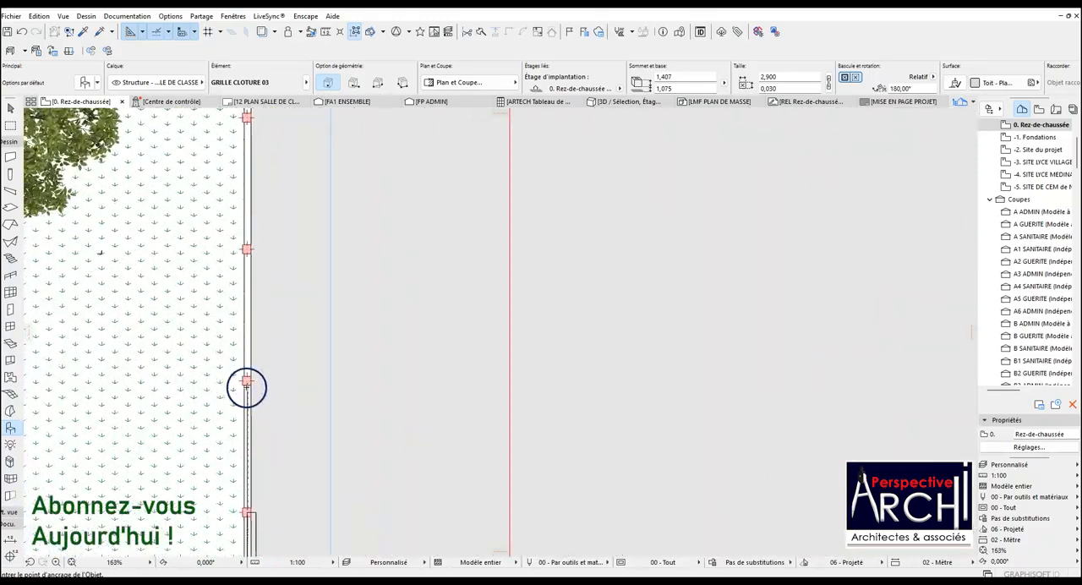
{"action": "scroll", "coordinate": [246, 382], "scroll_direction": "up", "scroll_amount": 3}
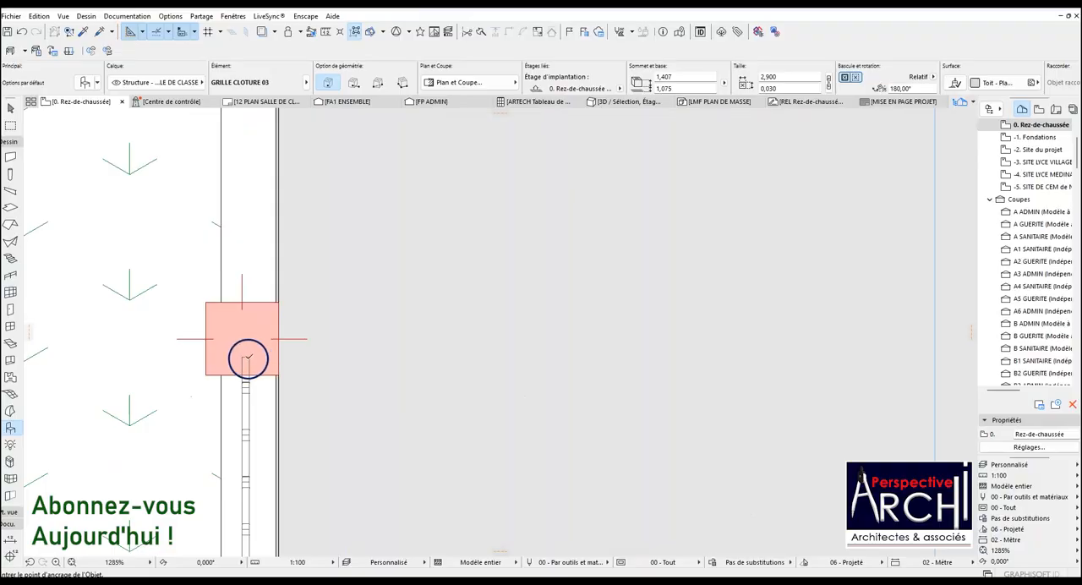
{"action": "left_click", "coordinate": [248, 358]}
Select the placed grille and rotate it -90° about its corner at the post so it runs along the wall.
{"action": "key", "text": "shift"}
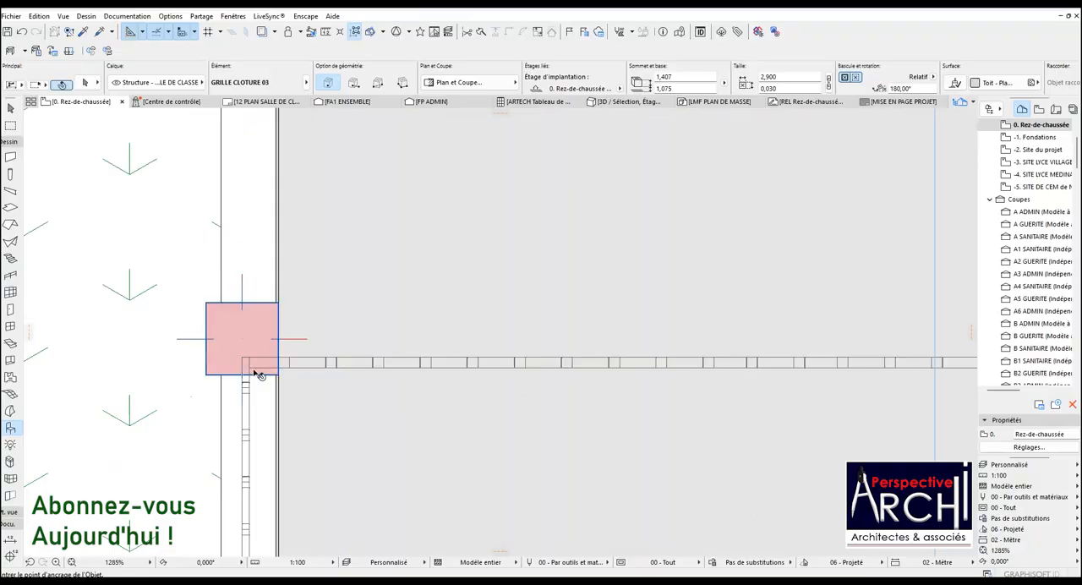
{"action": "left_click", "coordinate": [248, 363], "text": "shift"}
{"action": "scroll", "coordinate": [322, 251], "scroll_direction": "down", "scroll_amount": 4}
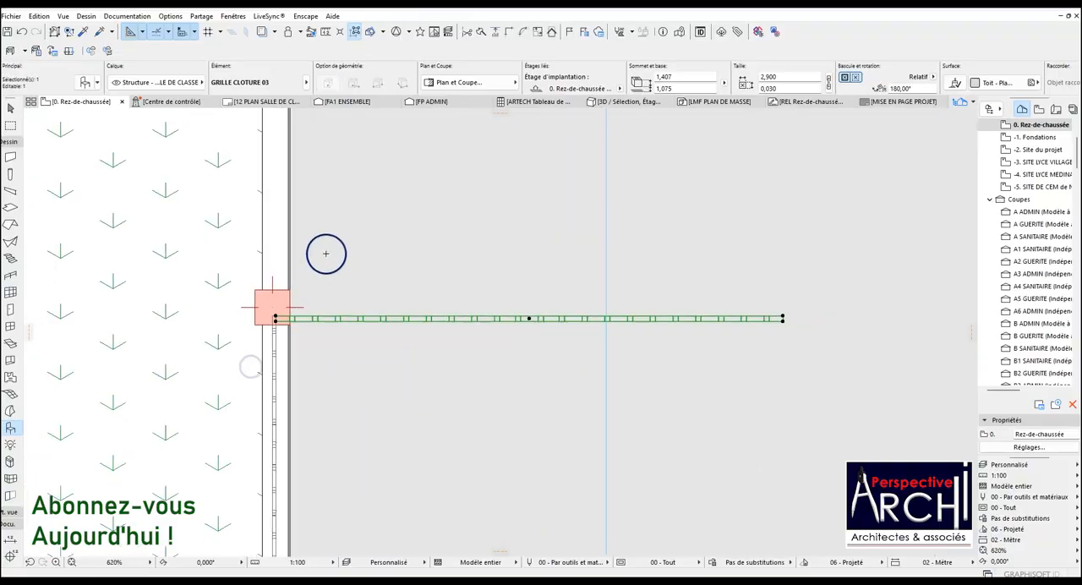
{"action": "key", "text": "ctrl+e"}
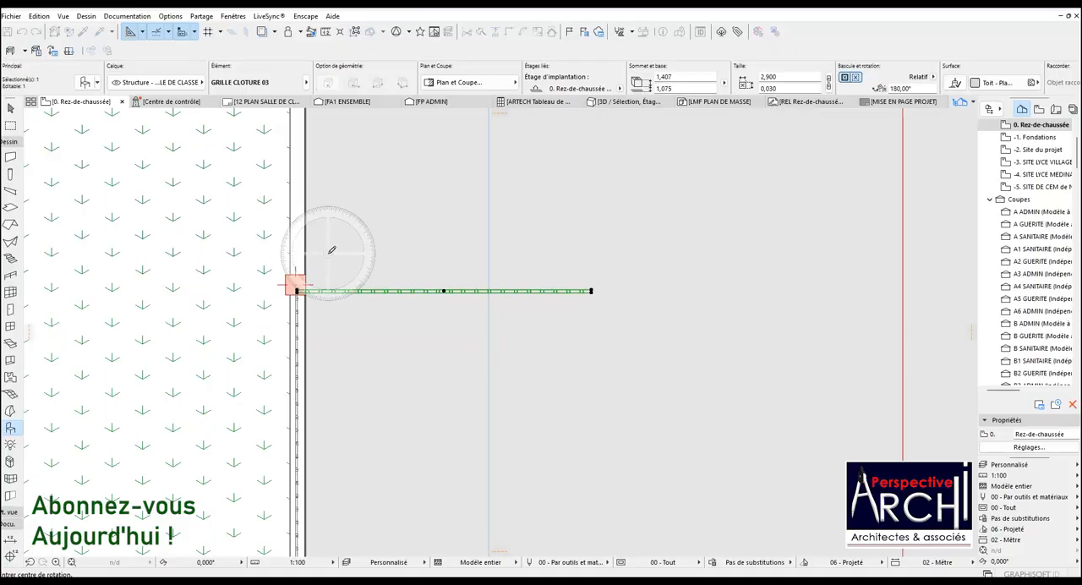
{"action": "scroll", "coordinate": [291, 322], "scroll_direction": "up", "scroll_amount": 4}
{"action": "left_click", "coordinate": [317, 200]}
{"action": "left_click", "coordinate": [387, 201]}
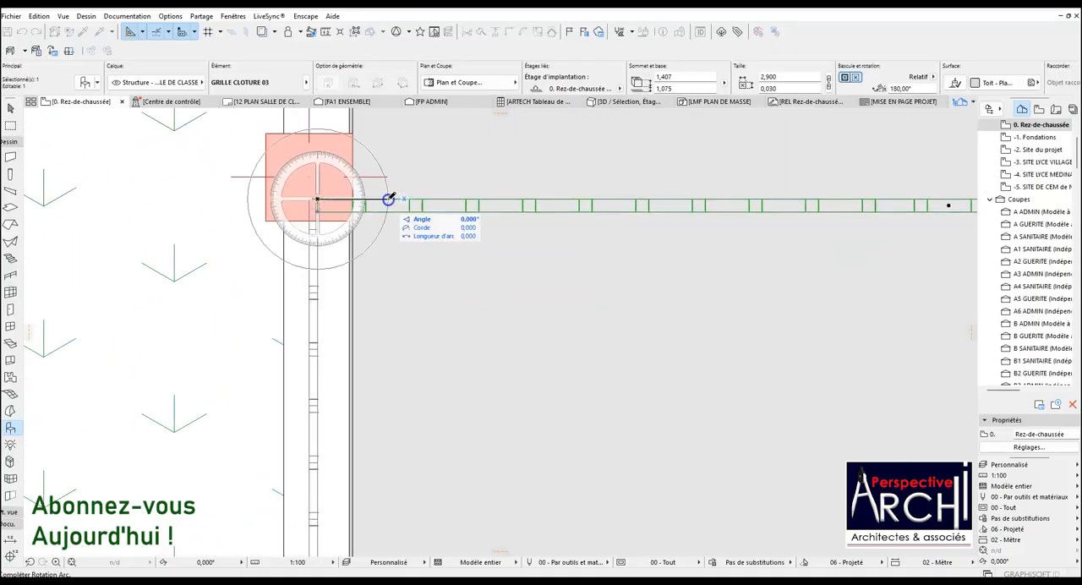
{"action": "left_click", "coordinate": [320, 299]}
{"action": "scroll", "coordinate": [342, 262], "scroll_direction": "down", "scroll_amount": 3}
{"action": "scroll", "coordinate": [345, 253], "scroll_direction": "down", "scroll_amount": 2}
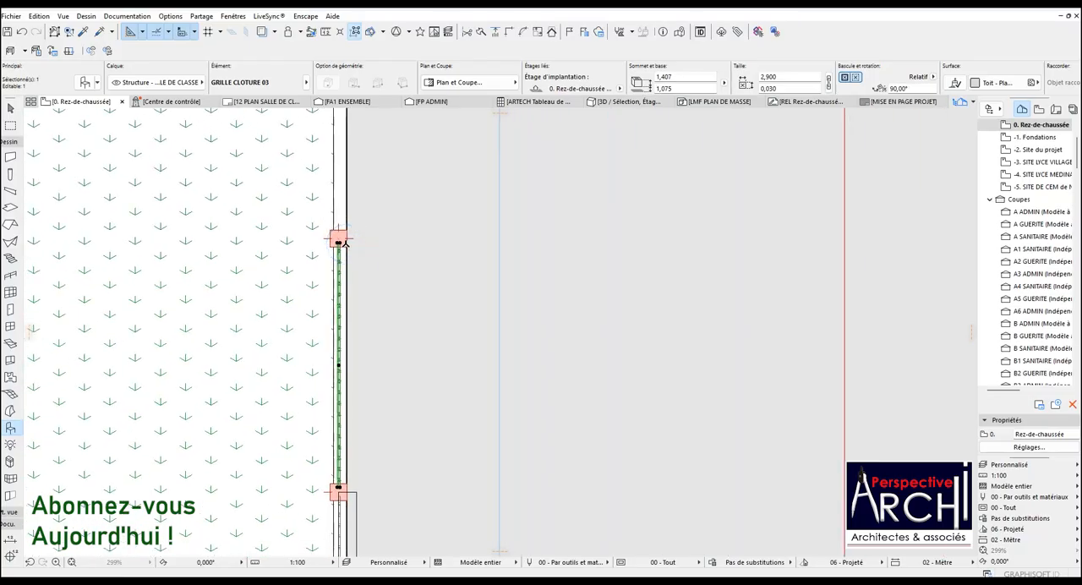
{"action": "key", "text": "ctrl+d"}
{"action": "scroll", "coordinate": [333, 500], "scroll_direction": "up", "scroll_amount": 4}
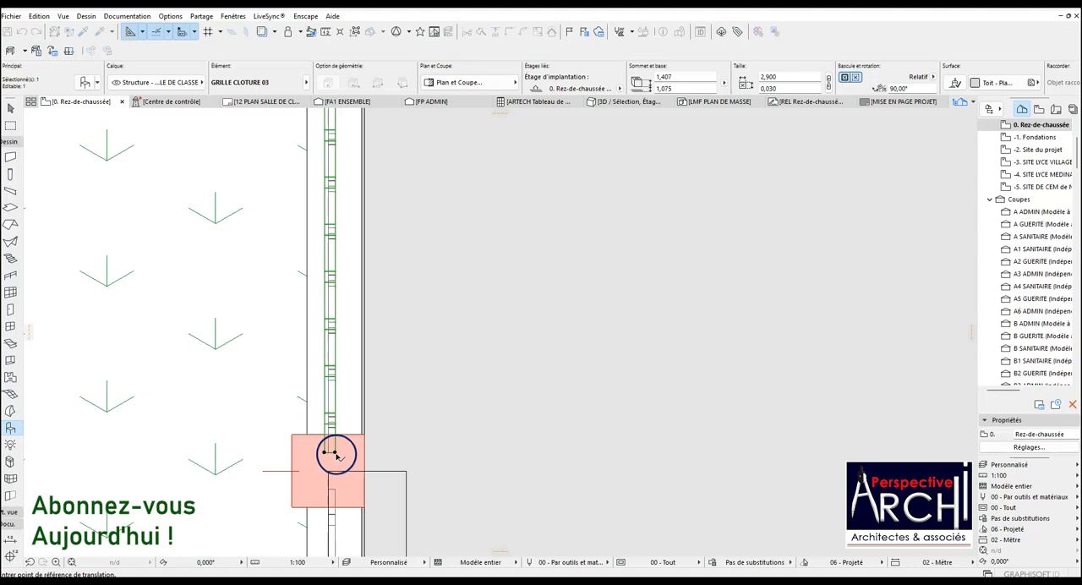
{"action": "left_click", "coordinate": [336, 454]}
{"action": "scroll", "coordinate": [332, 457], "scroll_direction": "down", "scroll_amount": 4}
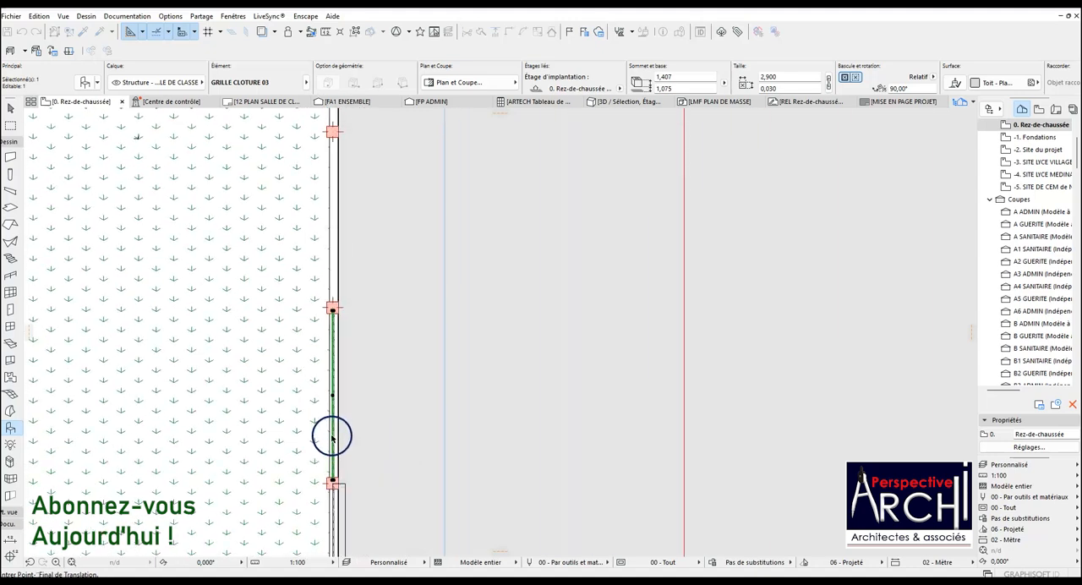
{"action": "left_click", "coordinate": [334, 479]}
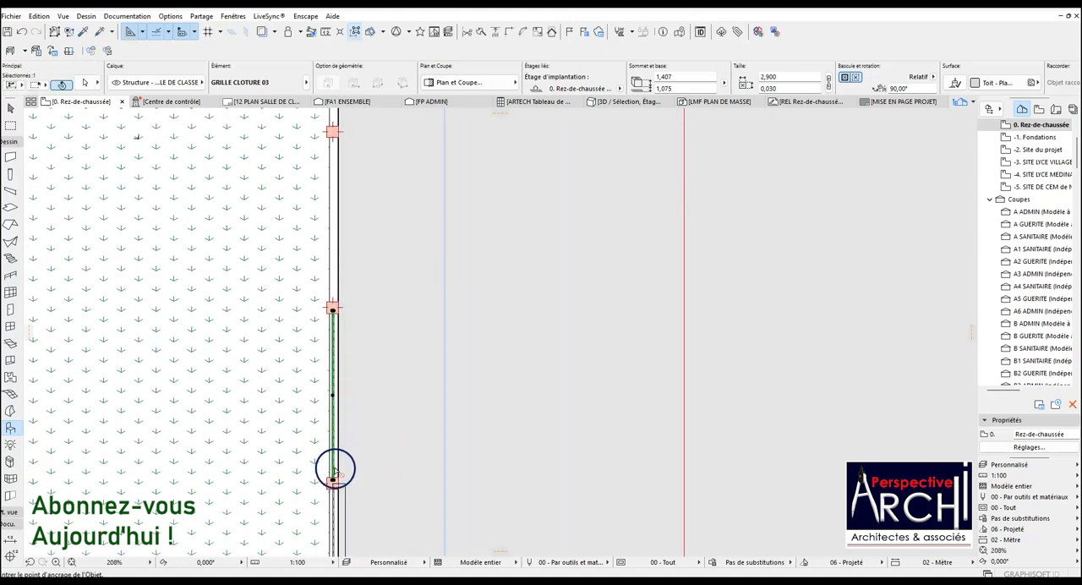
{"action": "key", "text": "ctrl+shift+d"}
{"action": "key", "text": "Escape"}
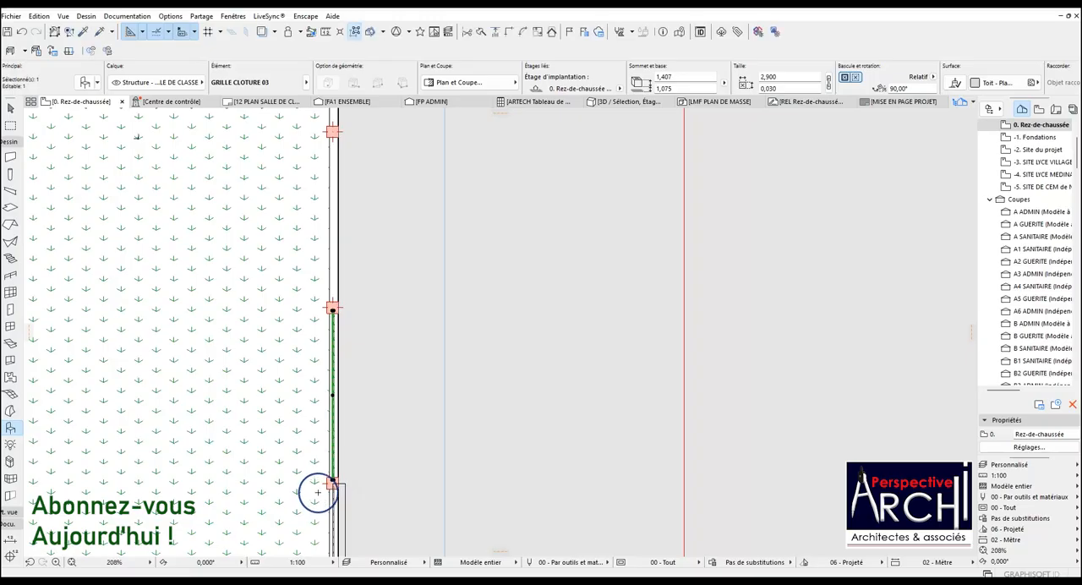
Move the GRILLE CLOTURE 03 object up along the wall, from post corner to post corner, into the next empty bay.
{"action": "key", "text": "ctrl+d"}
{"action": "scroll", "coordinate": [318, 495], "scroll_direction": "up", "scroll_amount": 3}
{"action": "left_click", "coordinate": [310, 506]}
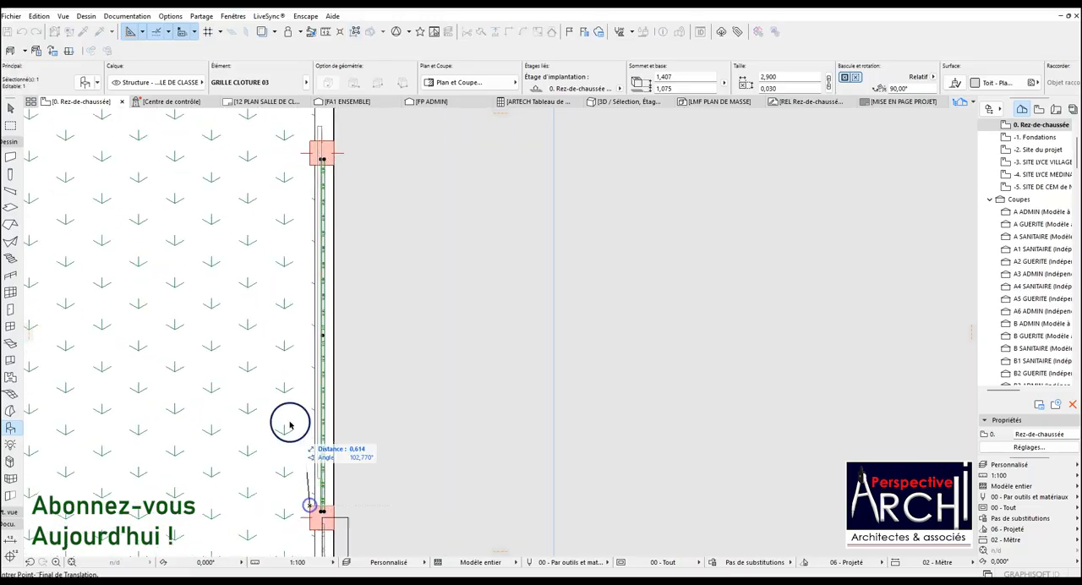
{"action": "scroll", "coordinate": [289, 478], "scroll_direction": "down", "scroll_amount": 3}
{"action": "scroll", "coordinate": [308, 262], "scroll_direction": "up", "scroll_amount": 4}
{"action": "left_click", "coordinate": [295, 327]}
{"action": "scroll", "coordinate": [321, 372], "scroll_direction": "down", "scroll_amount": 3}
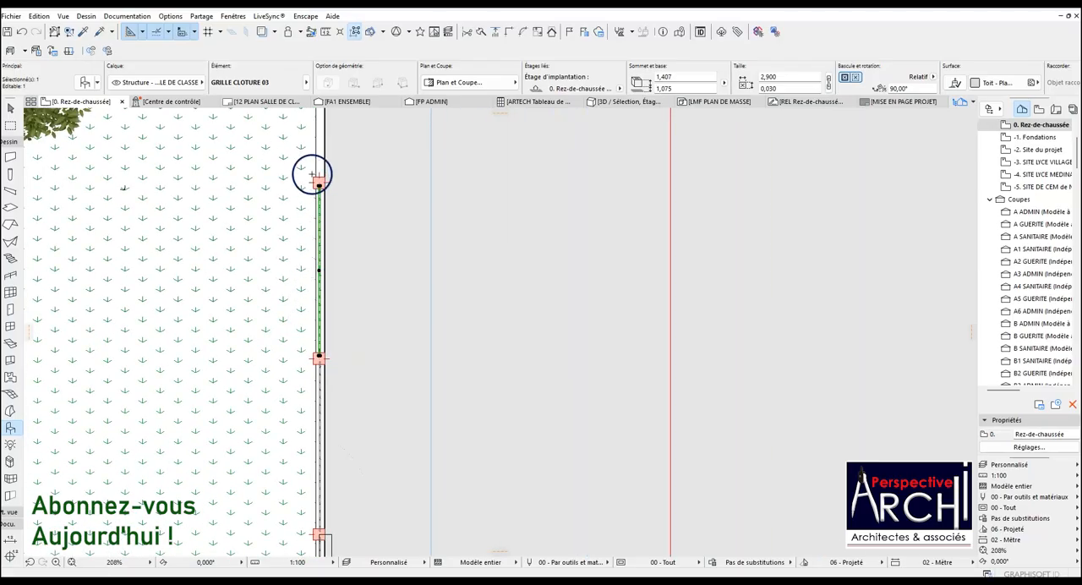
{"action": "scroll", "coordinate": [313, 175], "scroll_direction": "up", "scroll_amount": 4}
{"action": "scroll", "coordinate": [318, 200], "scroll_direction": "down", "scroll_amount": 10}
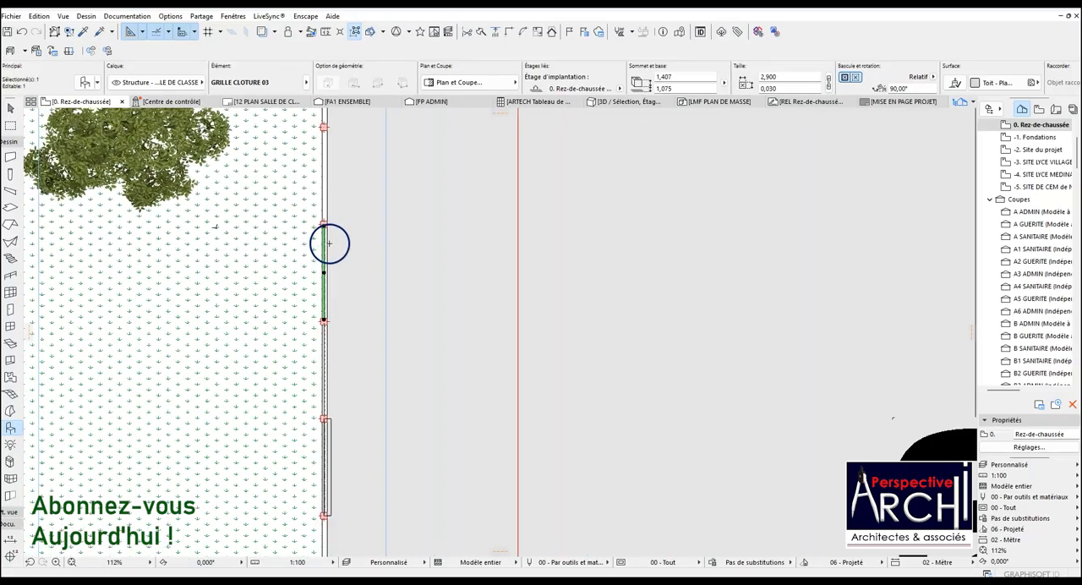
Enclose the flat fence panel drawing directly below the currently marqueed one in a rectangular selection zone on the Rez-de-chaussée plan.
{"action": "scroll", "coordinate": [368, 295], "scroll_direction": "down", "scroll_amount": 12}
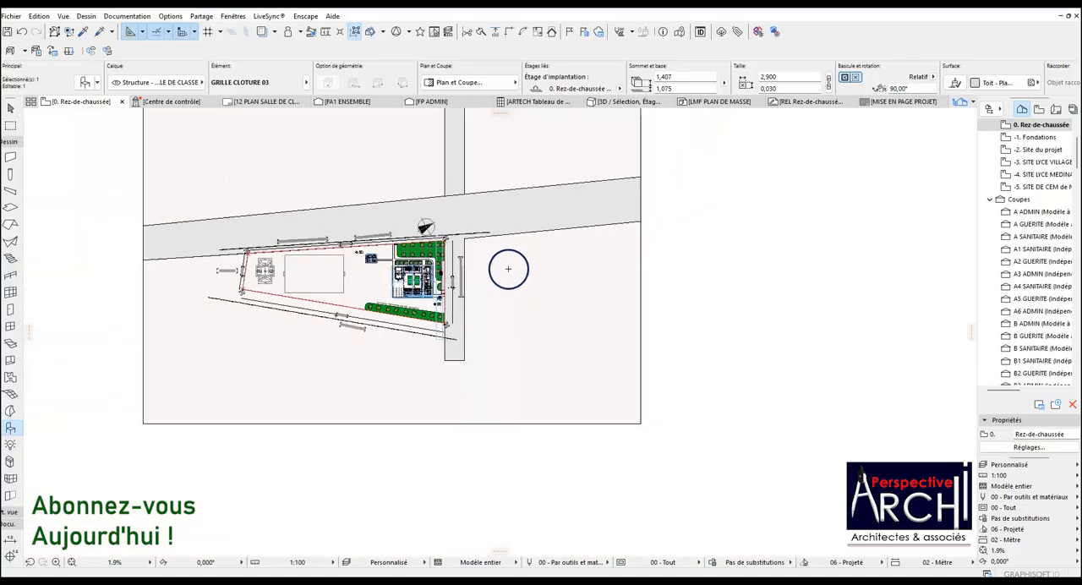
{"action": "scroll", "coordinate": [500, 317], "scroll_direction": "down", "scroll_amount": 1}
{"action": "scroll", "coordinate": [515, 200], "scroll_direction": "up", "scroll_amount": 8}
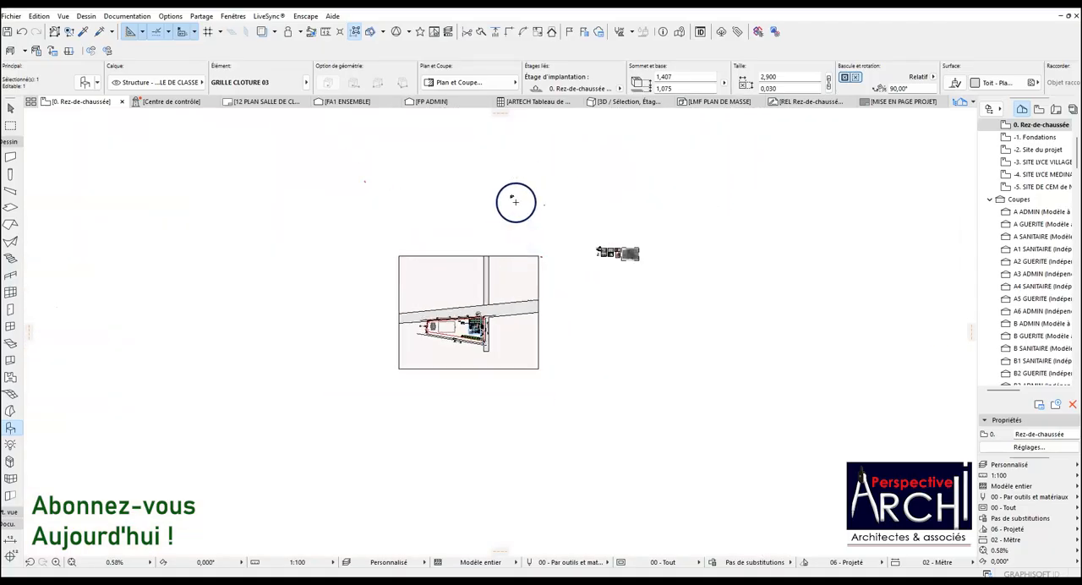
{"action": "scroll", "coordinate": [449, 269], "scroll_direction": "down", "scroll_amount": 2}
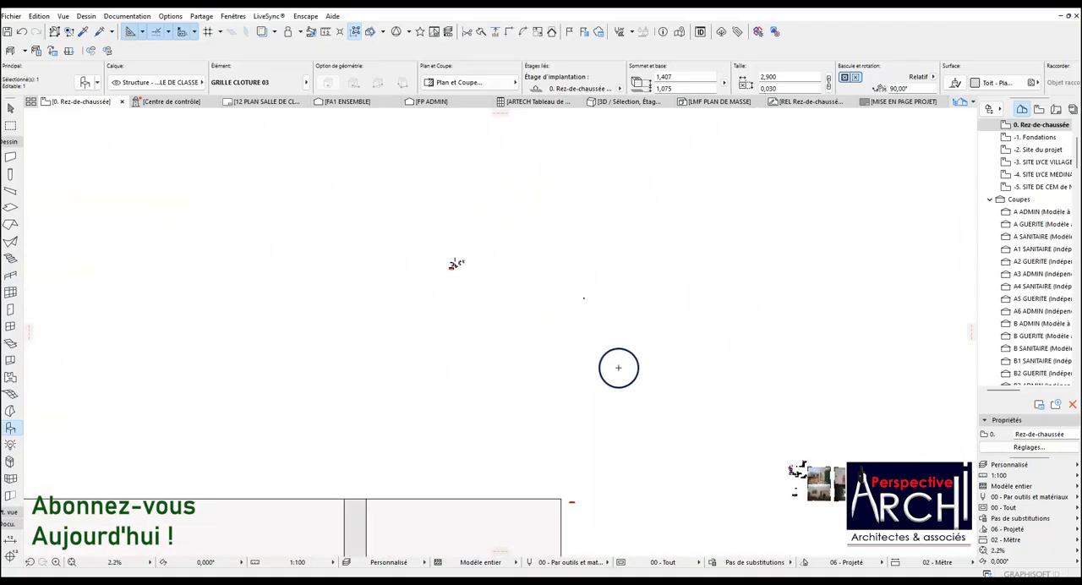
{"action": "scroll", "coordinate": [802, 489], "scroll_direction": "up", "scroll_amount": 8}
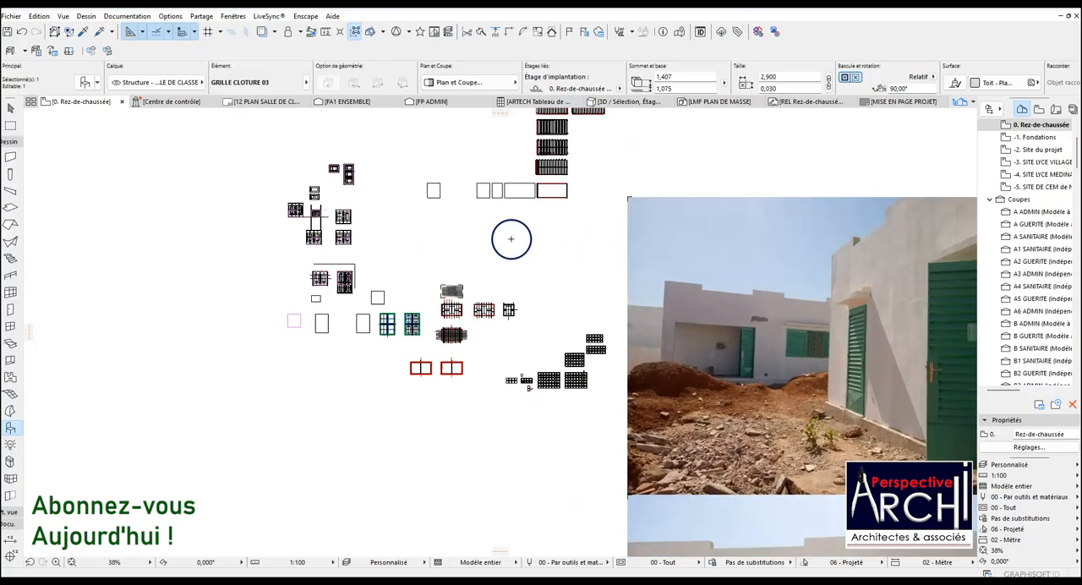
{"action": "scroll", "coordinate": [524, 142], "scroll_direction": "down", "scroll_amount": 1}
{"action": "scroll", "coordinate": [524, 142], "scroll_direction": "up", "scroll_amount": 8}
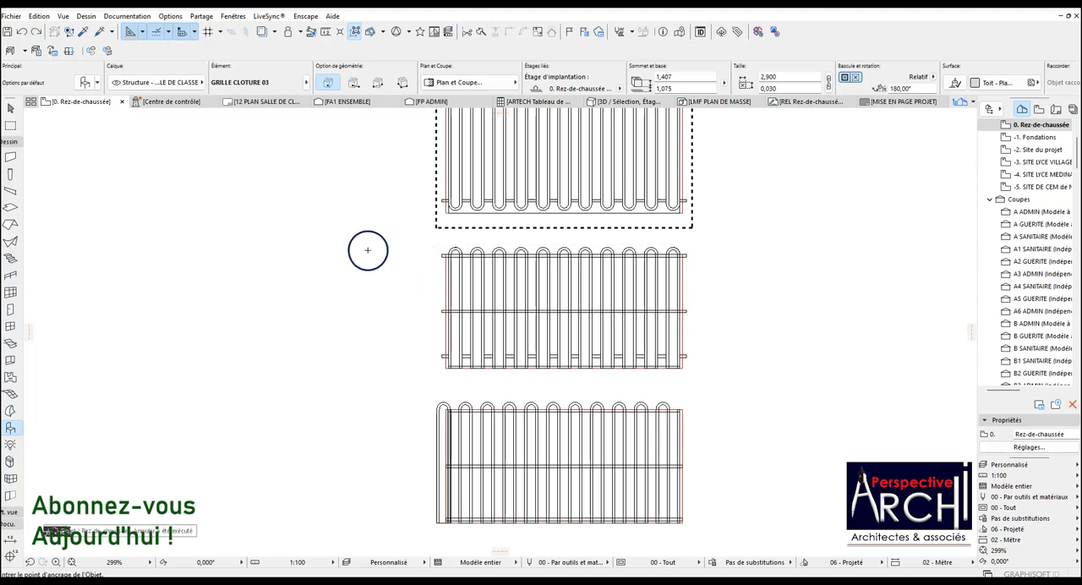
{"action": "left_click", "coordinate": [10, 126]}
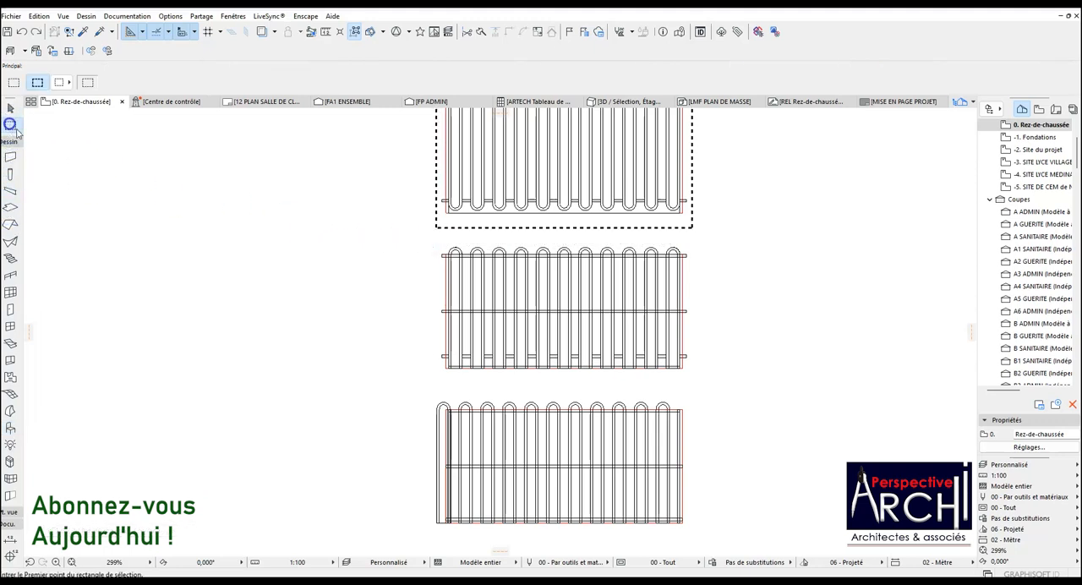
{"action": "left_click", "coordinate": [431, 243]}
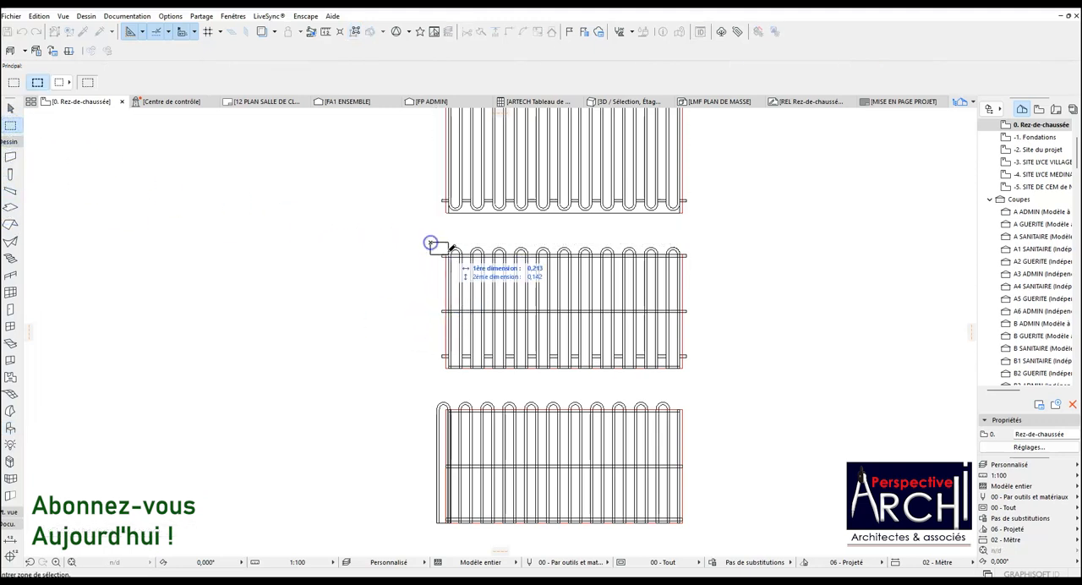
{"action": "left_click", "coordinate": [698, 372]}
Set the thickness of all slabs in the marqueed panel to 0.020 and show the selection in 3D.
{"action": "left_click", "coordinate": [10, 208]}
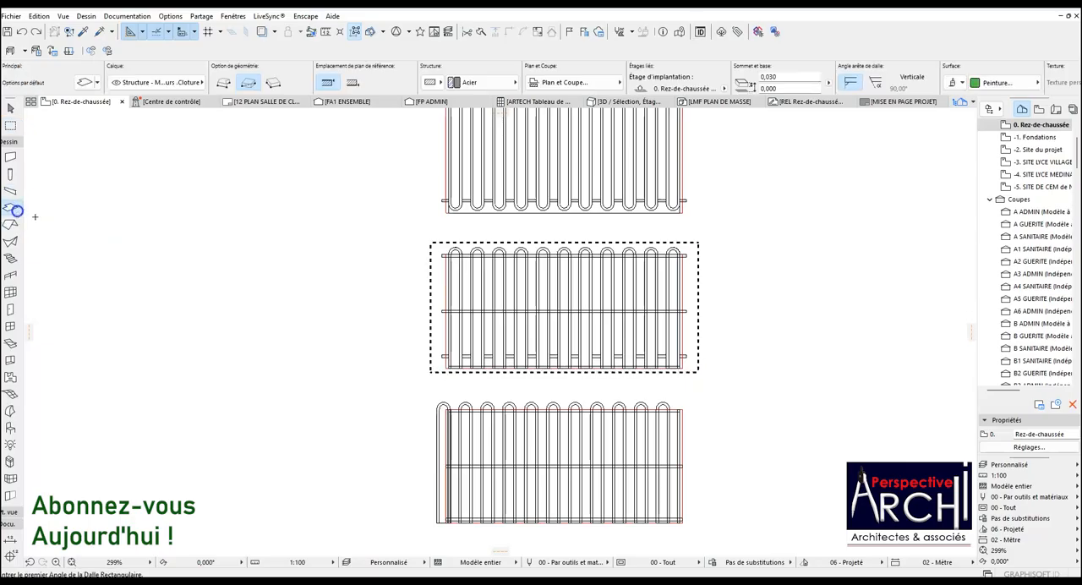
{"action": "left_click", "coordinate": [771, 77]}
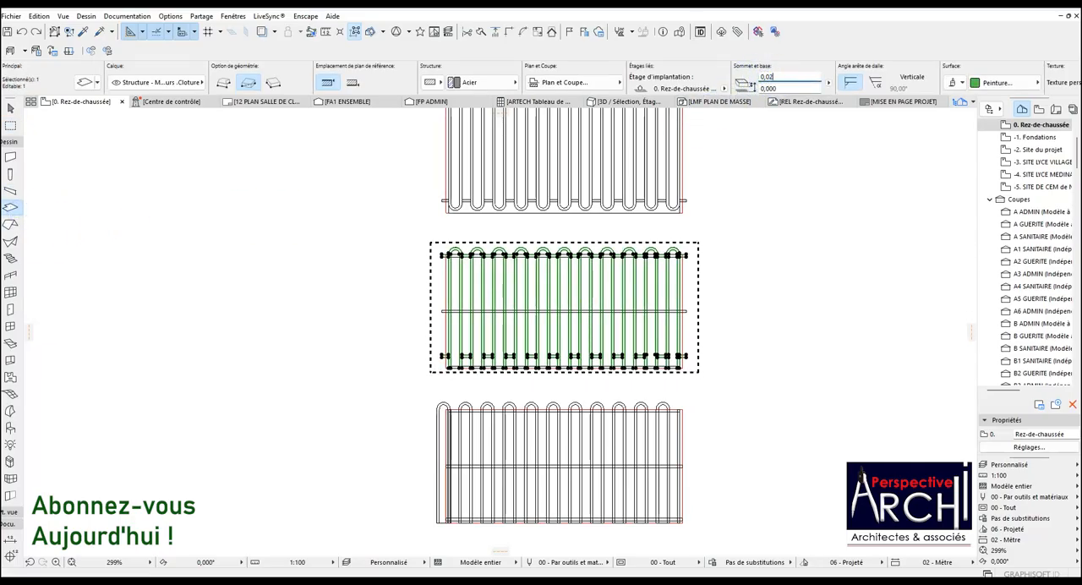
{"action": "right_click", "coordinate": [742, 144]}
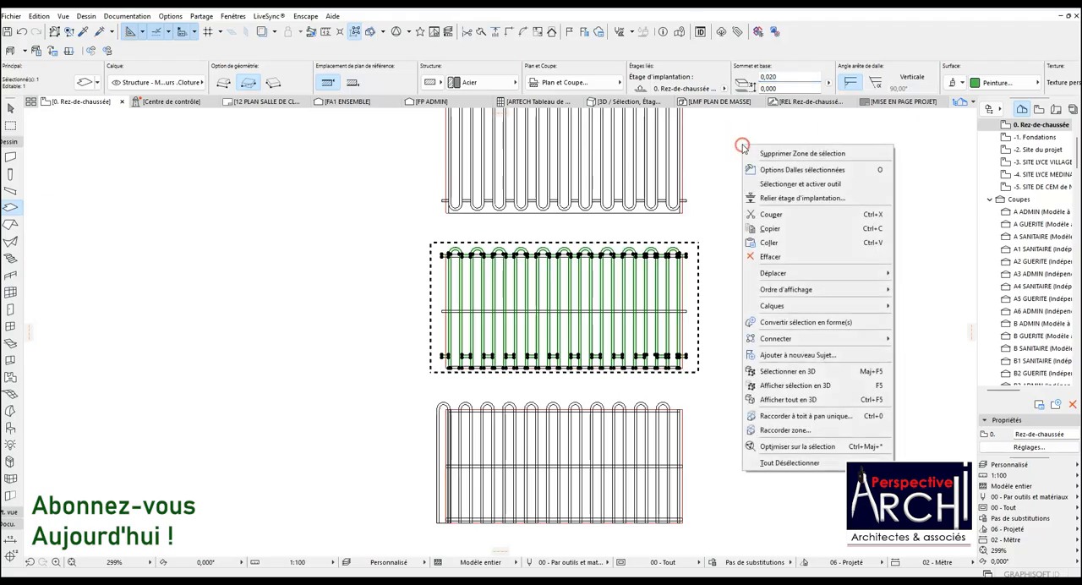
{"action": "left_click", "coordinate": [801, 386]}
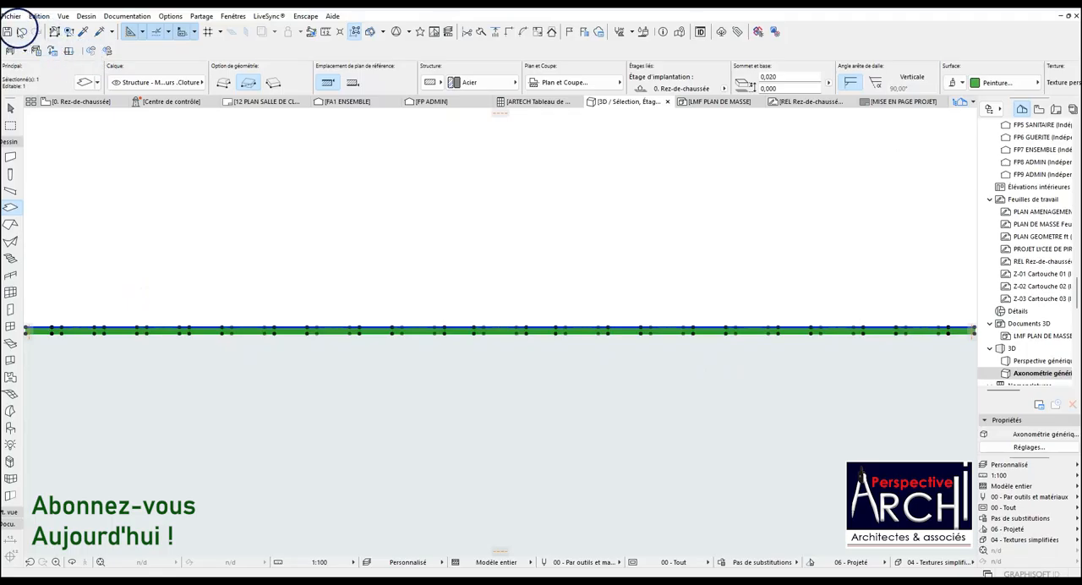
Save the 3D selection as an object named GRILLE CLOTURE 04 in the embedded library, accepting the basic object options.
{"action": "left_click", "coordinate": [12, 19]}
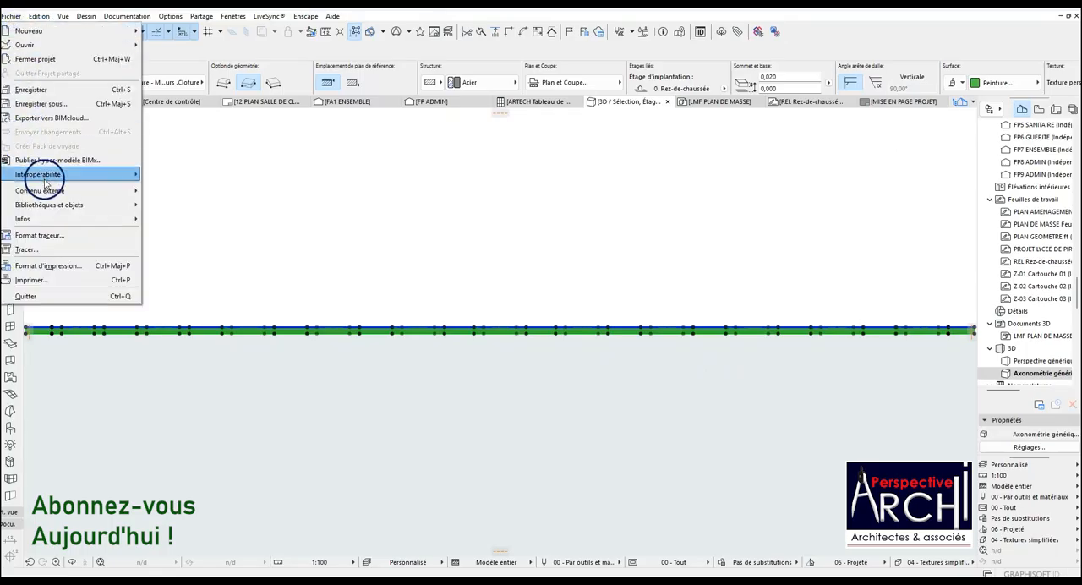
{"action": "mouse_move", "coordinate": [61, 205]}
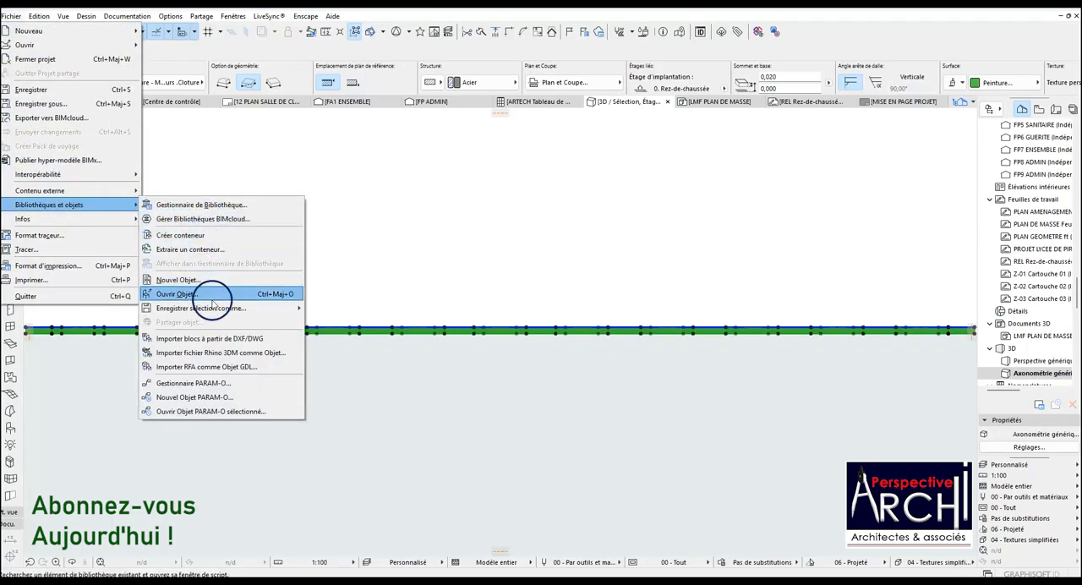
{"action": "mouse_move", "coordinate": [219, 315]}
{"action": "left_click", "coordinate": [349, 311]}
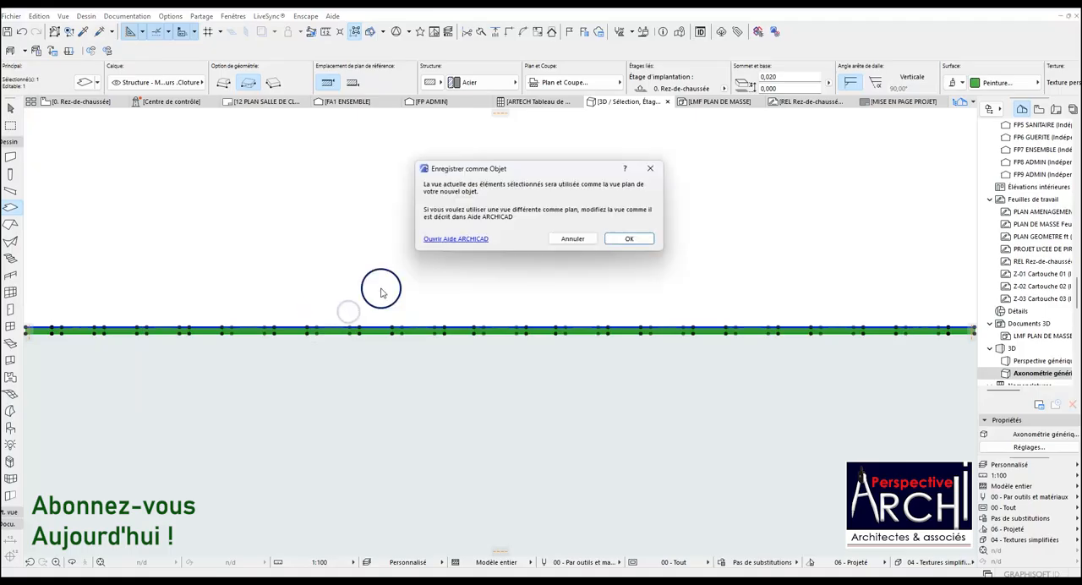
{"action": "left_click", "coordinate": [626, 239]}
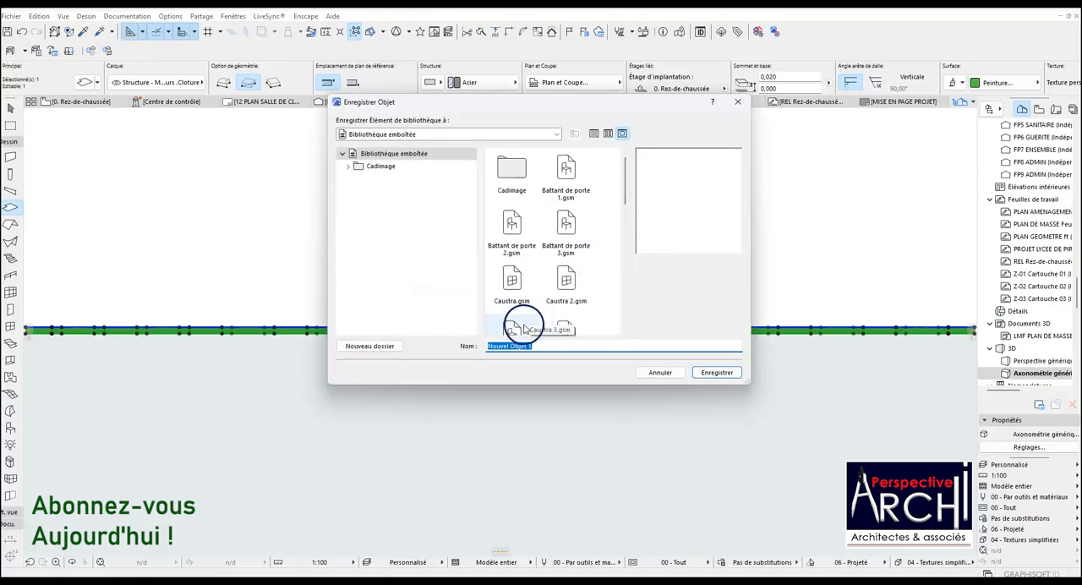
{"action": "scroll", "coordinate": [524, 333], "scroll_direction": "down", "scroll_amount": 3}
{"action": "left_click", "coordinate": [562, 308]}
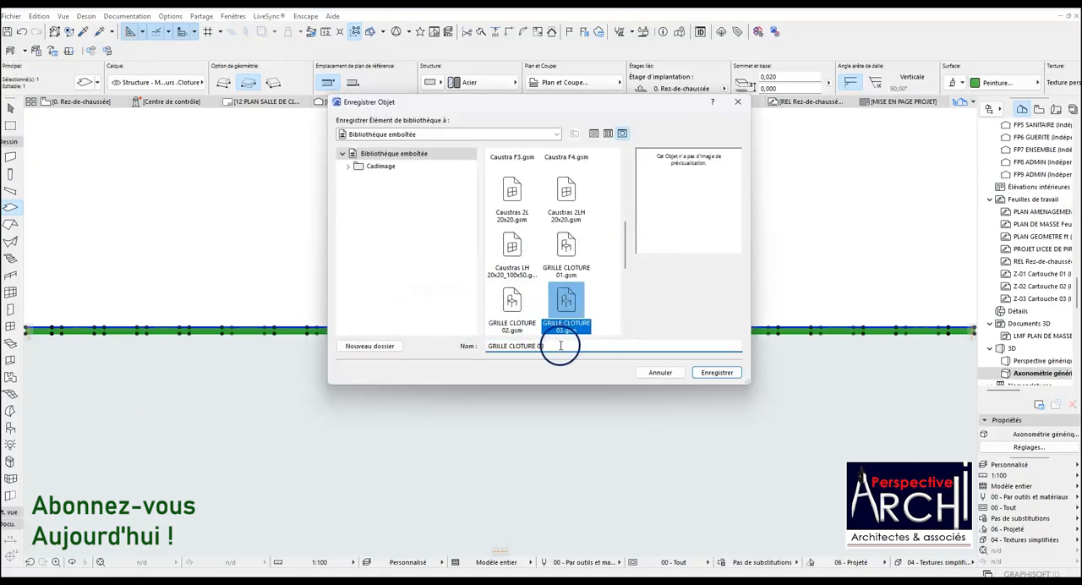
{"action": "key", "text": "BackSpace"}
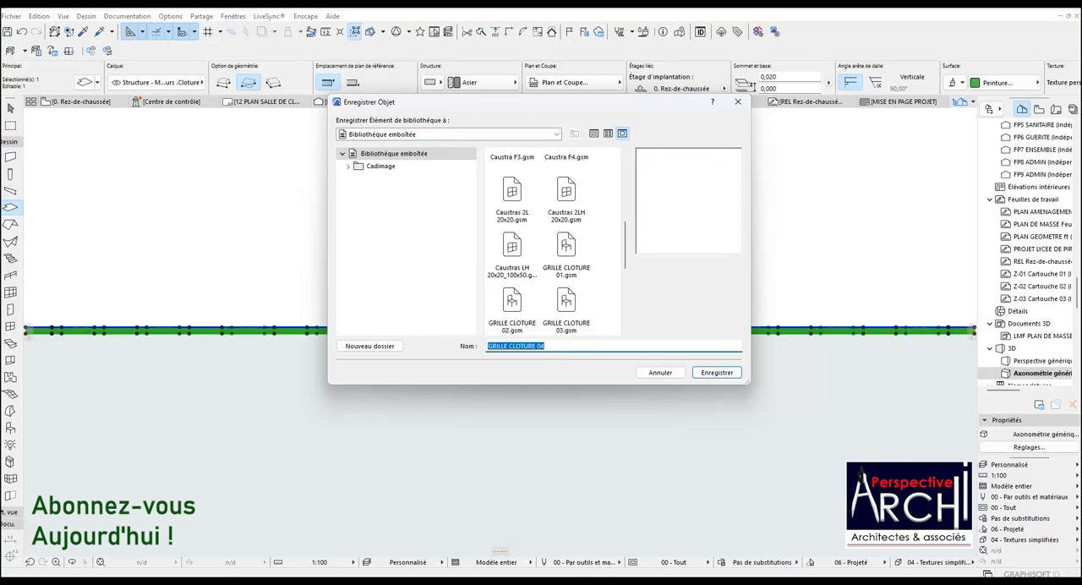
{"action": "left_click", "coordinate": [718, 373]}
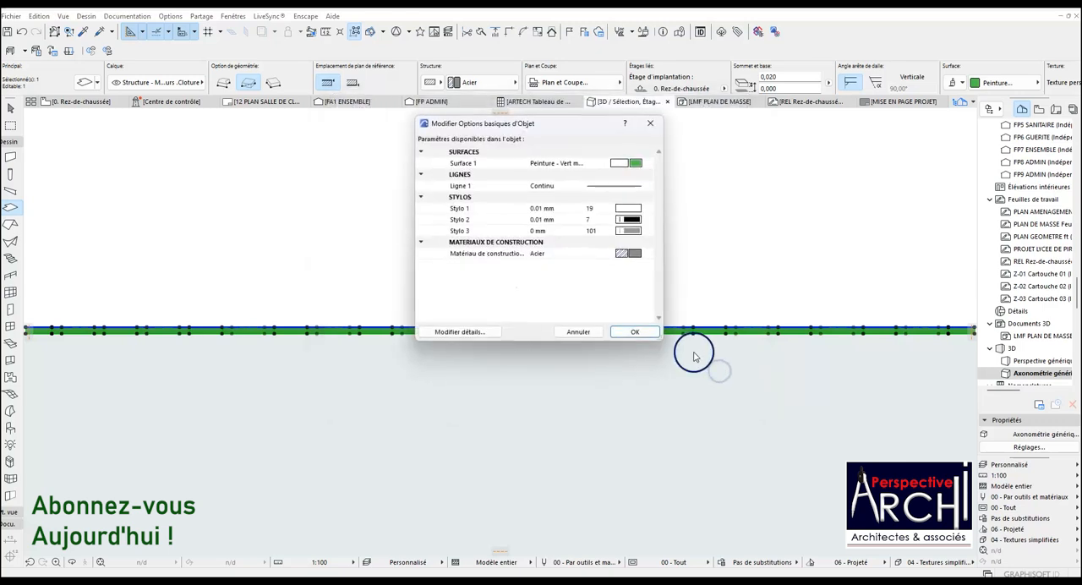
{"action": "left_click", "coordinate": [635, 330]}
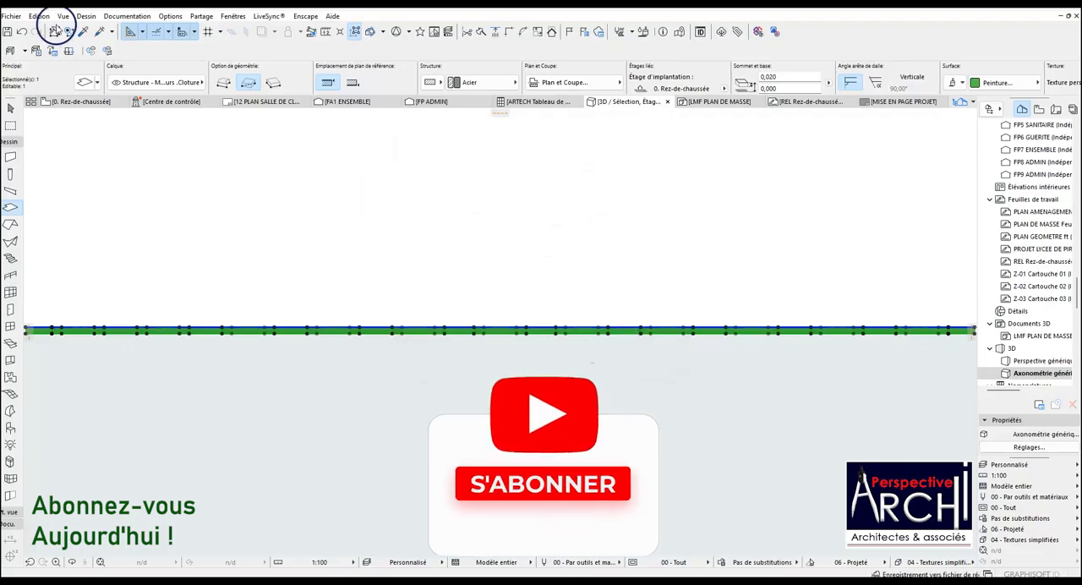
Save the same selection as an object file named GRILLE CLOTURE 04 in the BIBLIOTHEQUE ARCHI PA folder, then deselect the slabs.
{"action": "left_click", "coordinate": [7, 17]}
{"action": "mouse_move", "coordinate": [73, 204]}
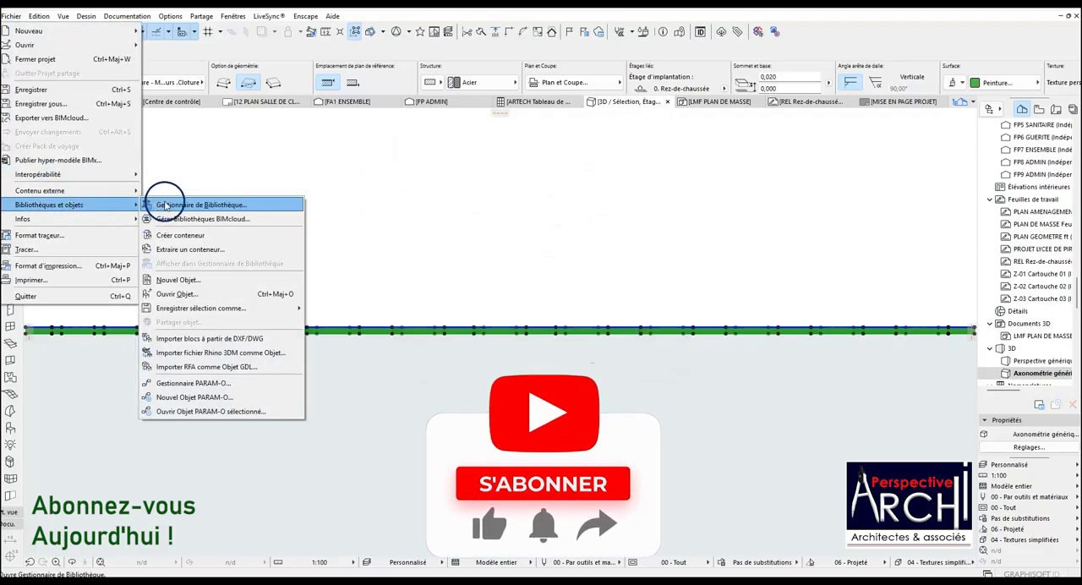
{"action": "mouse_move", "coordinate": [292, 309]}
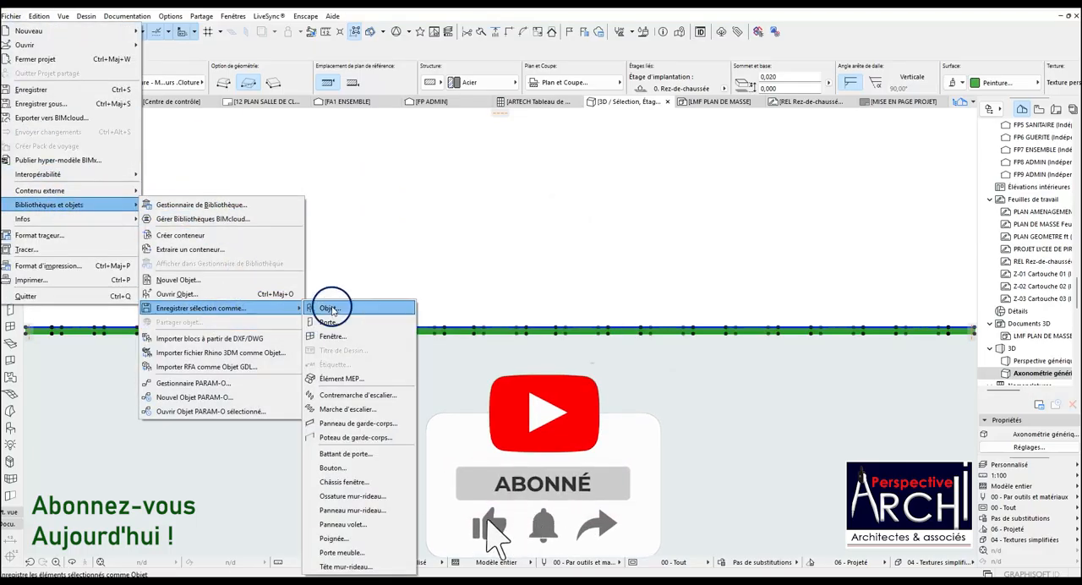
{"action": "left_click", "coordinate": [332, 308]}
{"action": "left_click", "coordinate": [628, 239]}
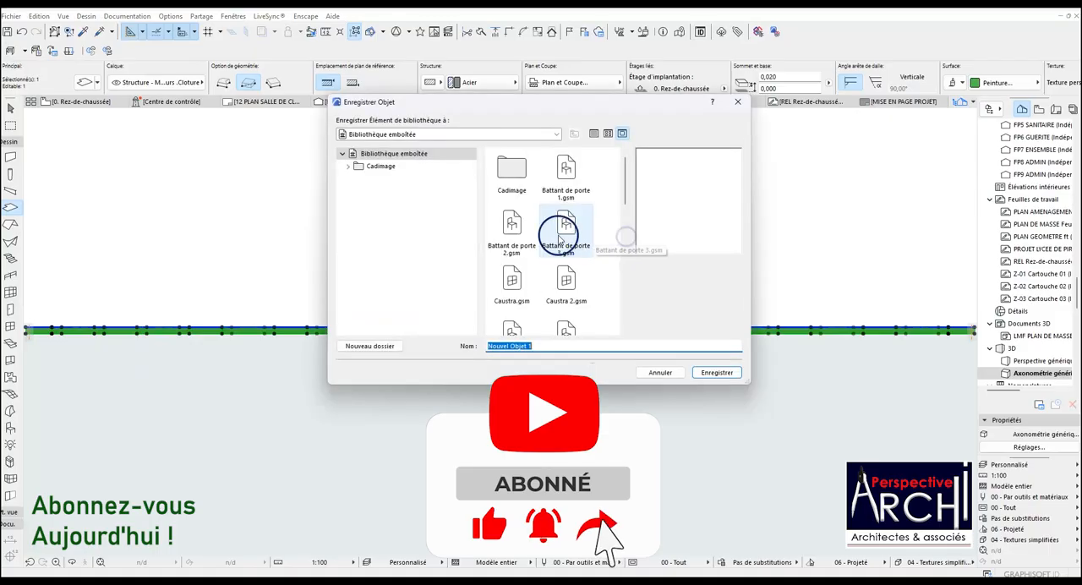
{"action": "left_click", "coordinate": [493, 137]}
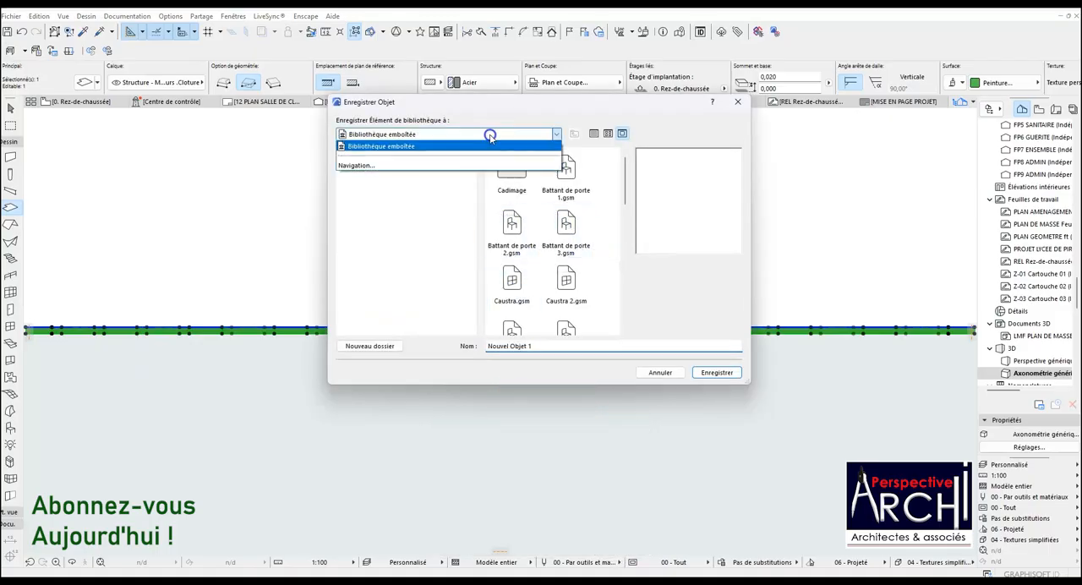
{"action": "left_click", "coordinate": [419, 159]}
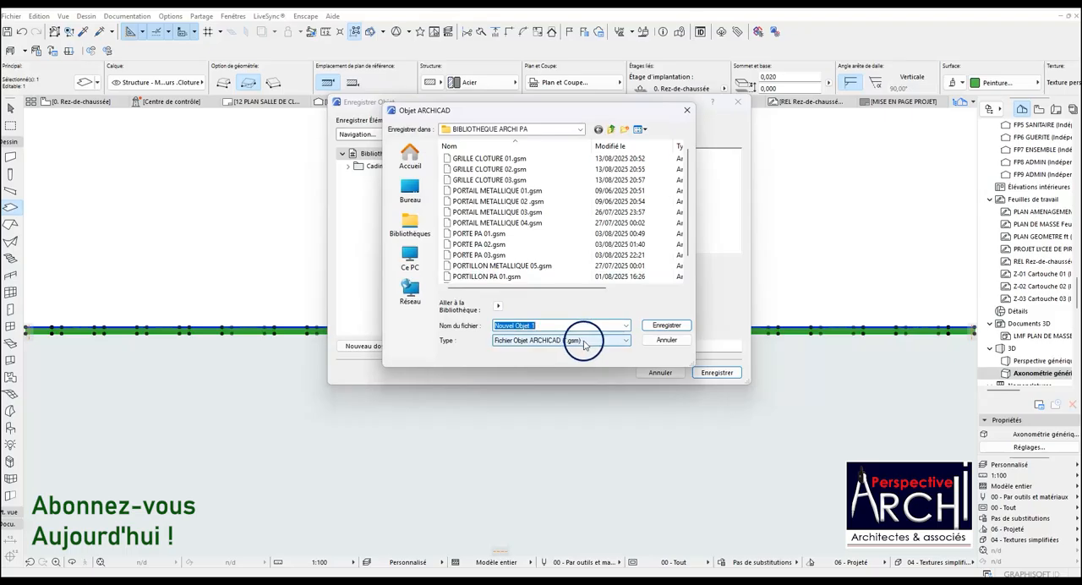
{"action": "left_click", "coordinate": [516, 342]}
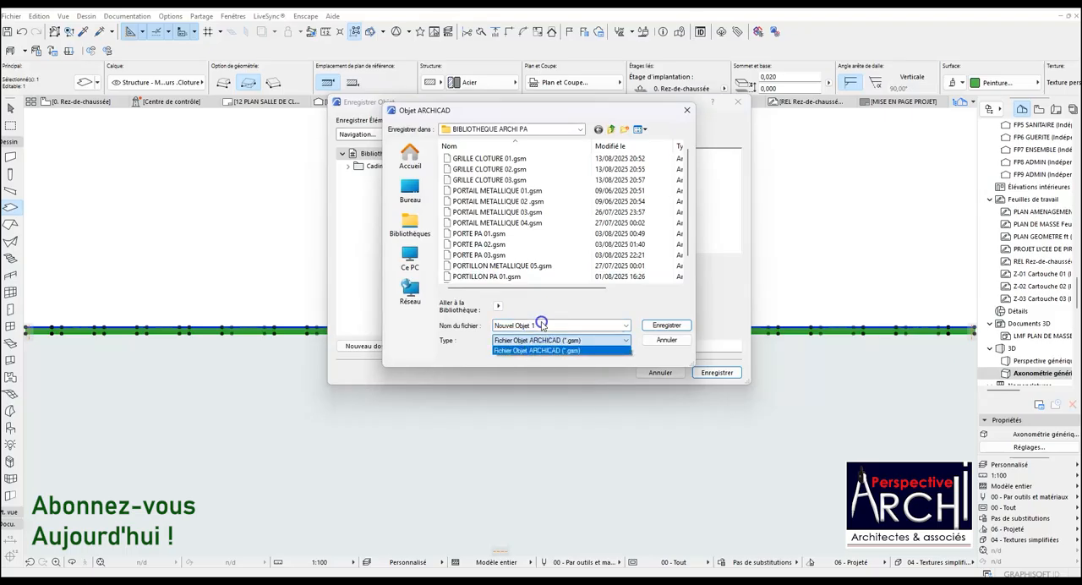
{"action": "left_click", "coordinate": [556, 341]}
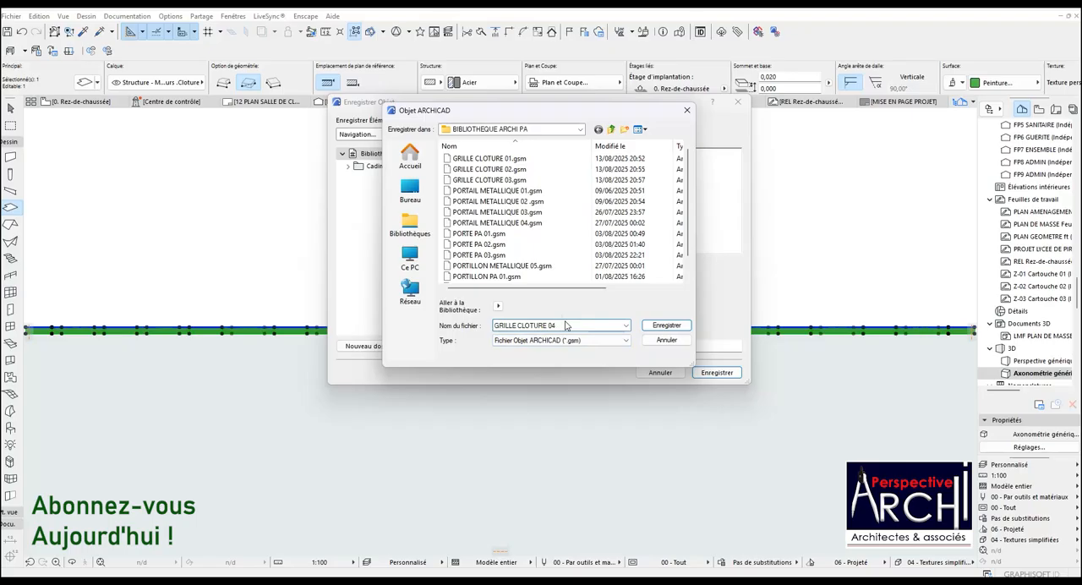
{"action": "left_click", "coordinate": [665, 326]}
{"action": "left_click", "coordinate": [634, 326]}
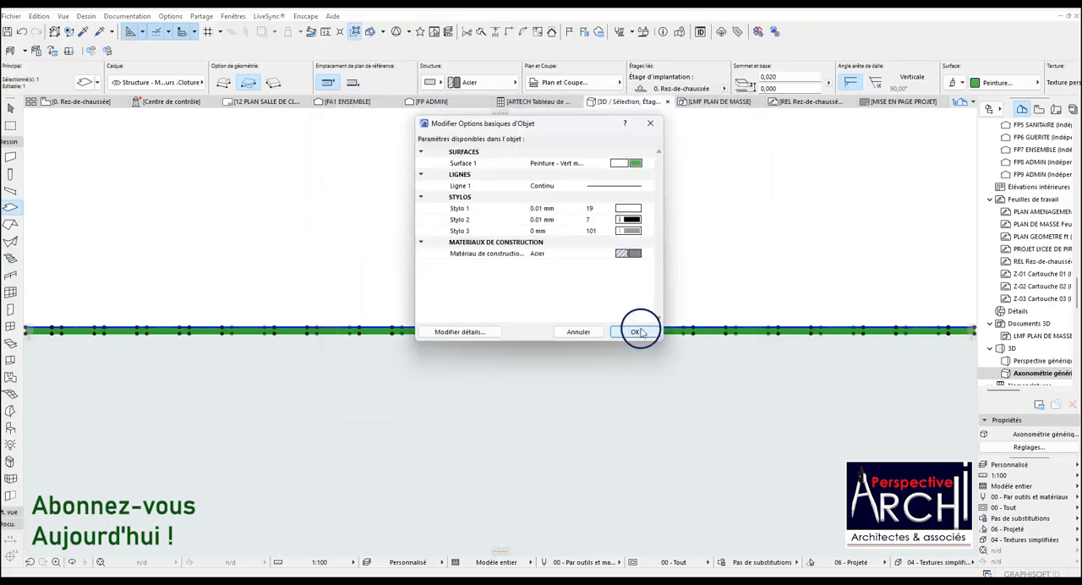
{"action": "left_click", "coordinate": [514, 269]}
{"action": "key", "text": "Escape"}
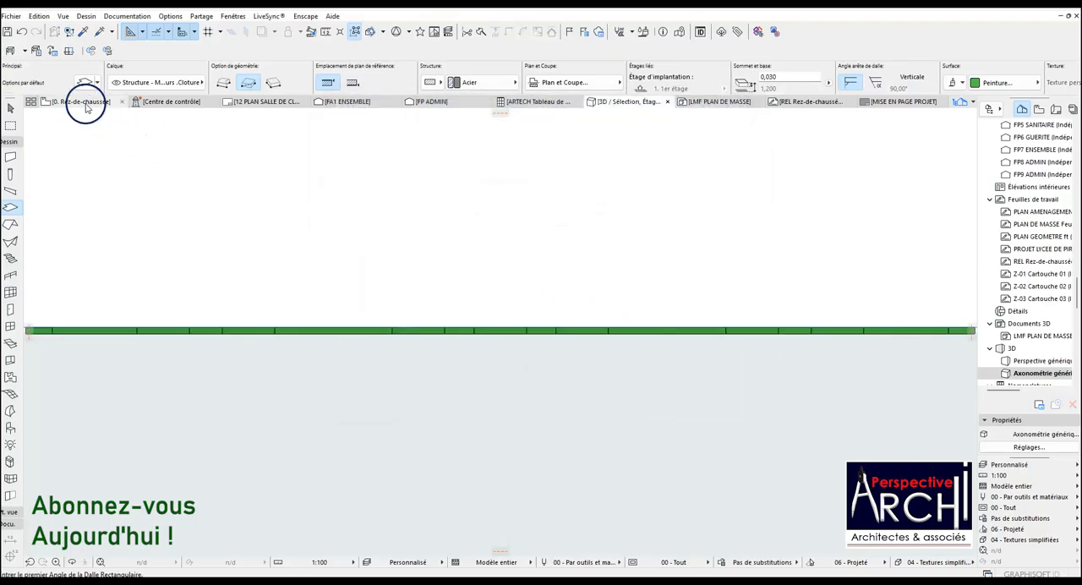
Place a GRILLE CLOTURE 04 object on the Rez-de-chaussée plan at the boundary wall post, anchored at the end corner of the existing panel.
{"action": "left_click", "coordinate": [82, 102]}
{"action": "scroll", "coordinate": [485, 232], "scroll_direction": "down", "scroll_amount": 5}
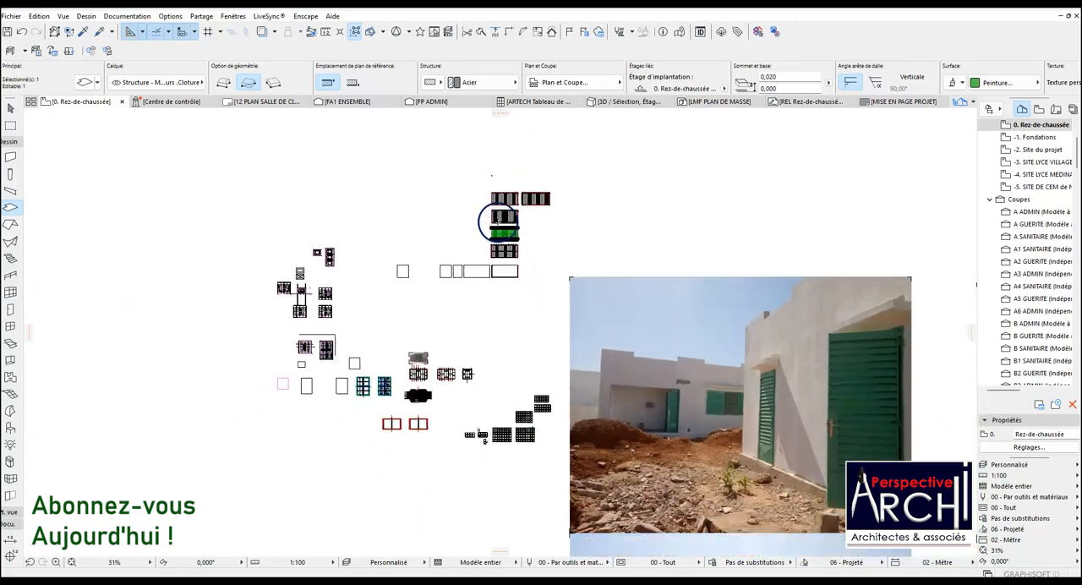
{"action": "scroll", "coordinate": [504, 221], "scroll_direction": "down", "scroll_amount": 10}
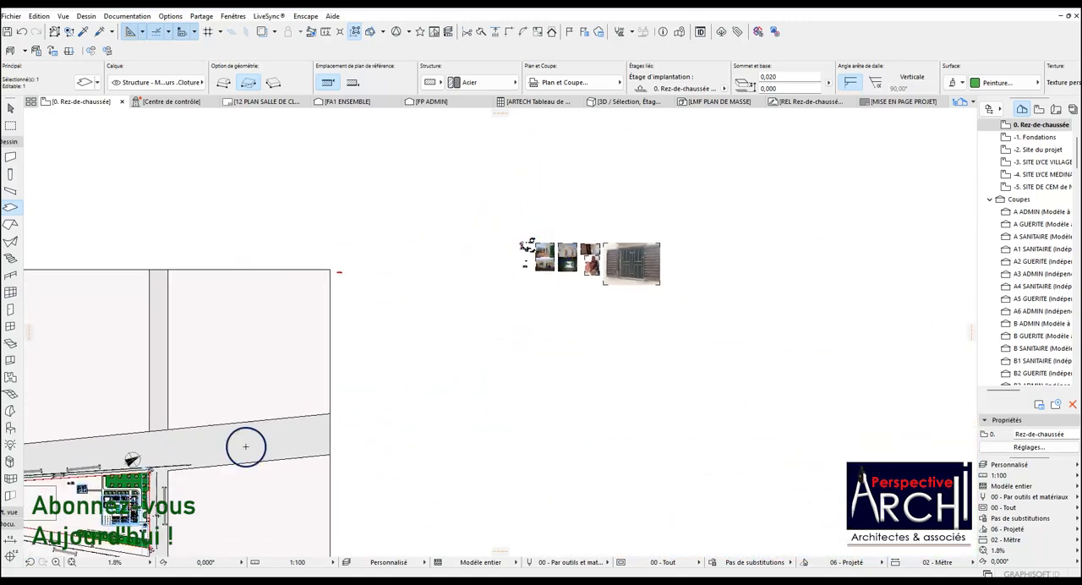
{"action": "scroll", "coordinate": [339, 273], "scroll_direction": "up", "scroll_amount": 8}
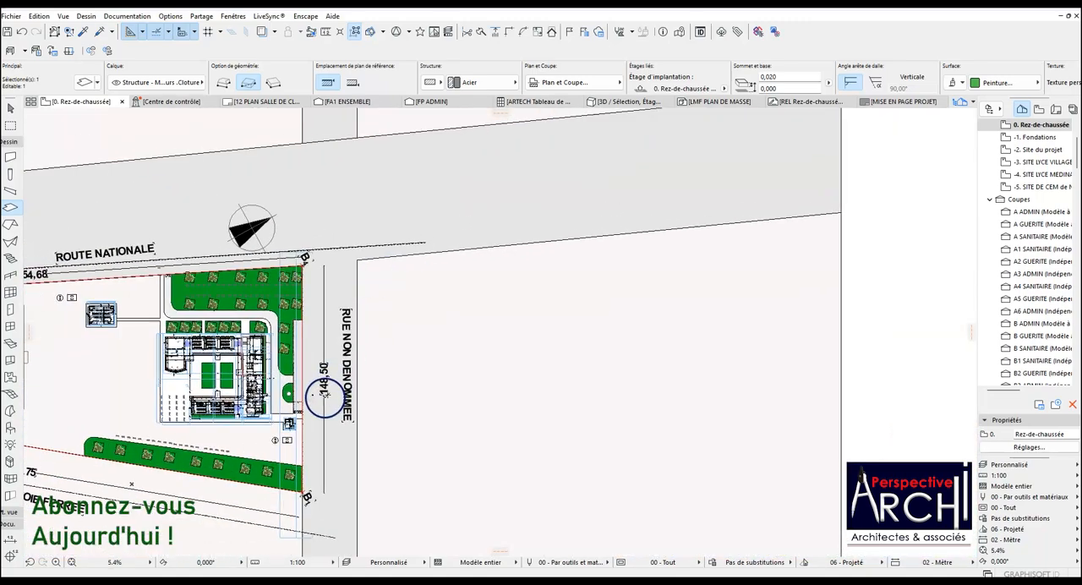
{"action": "scroll", "coordinate": [251, 225], "scroll_direction": "up", "scroll_amount": 8}
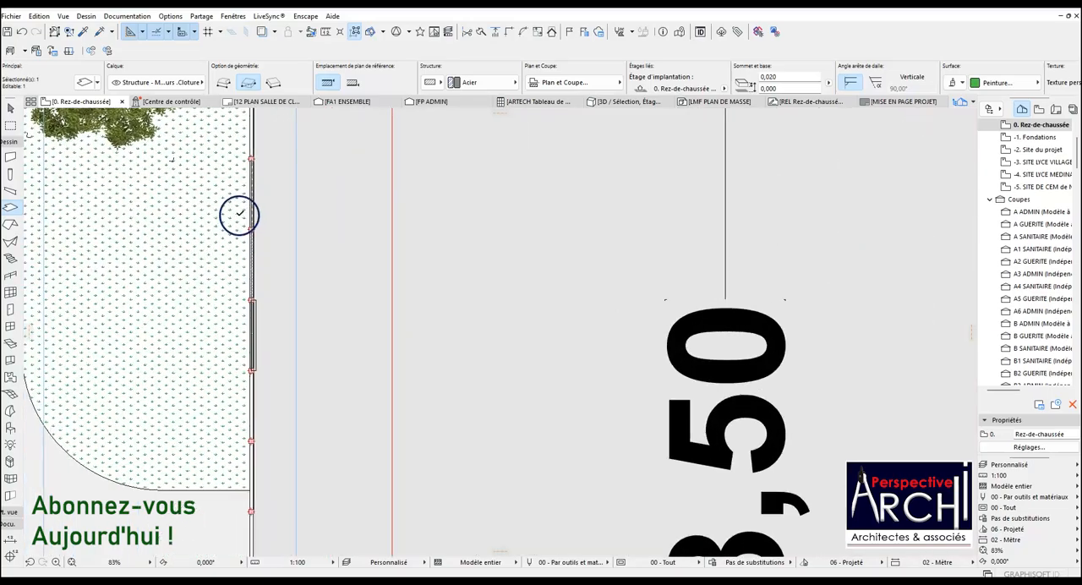
{"action": "scroll", "coordinate": [265, 164], "scroll_direction": "up", "scroll_amount": 6}
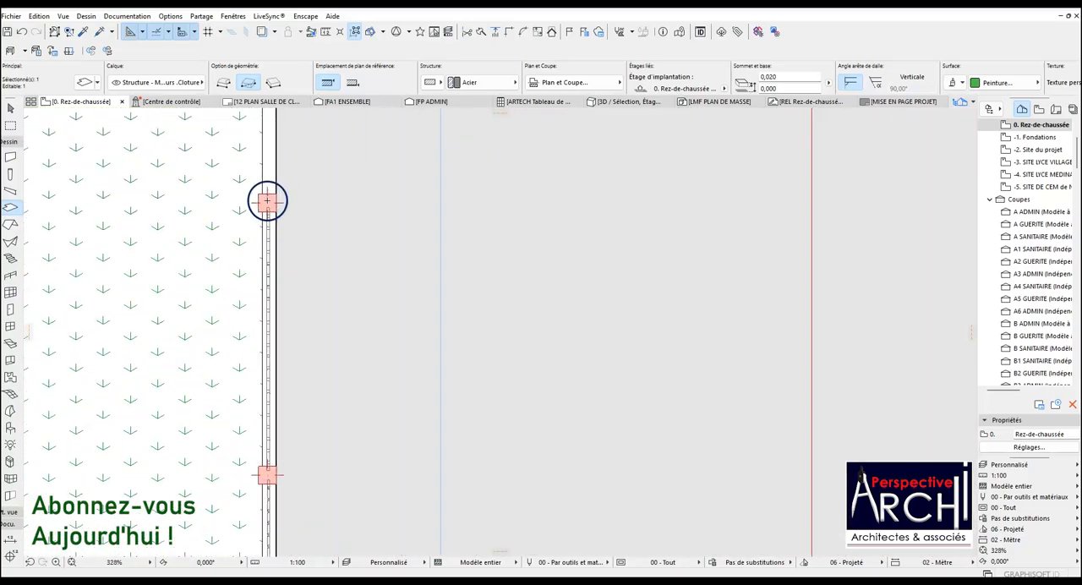
{"action": "scroll", "coordinate": [273, 172], "scroll_direction": "down", "scroll_amount": 5}
{"action": "scroll", "coordinate": [273, 299], "scroll_direction": "up", "scroll_amount": 6}
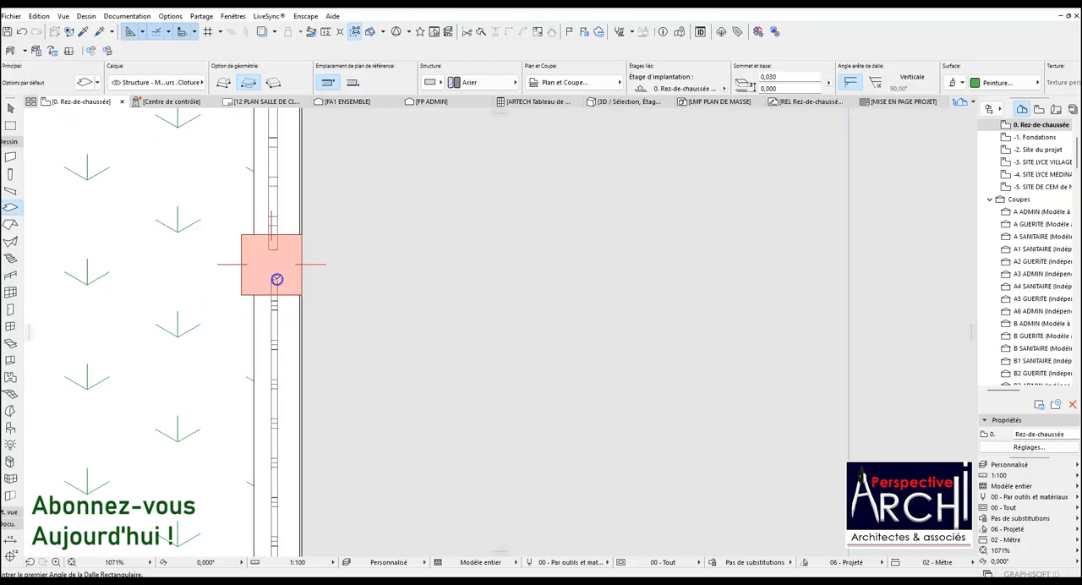
{"action": "scroll", "coordinate": [269, 292], "scroll_direction": "up", "scroll_amount": 3}
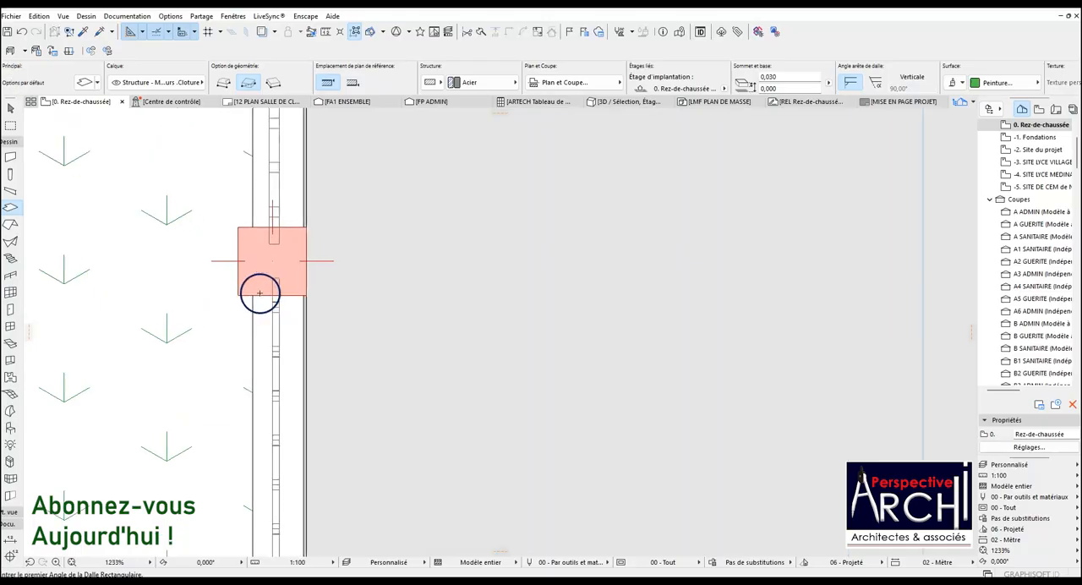
{"action": "left_click", "coordinate": [8, 429]}
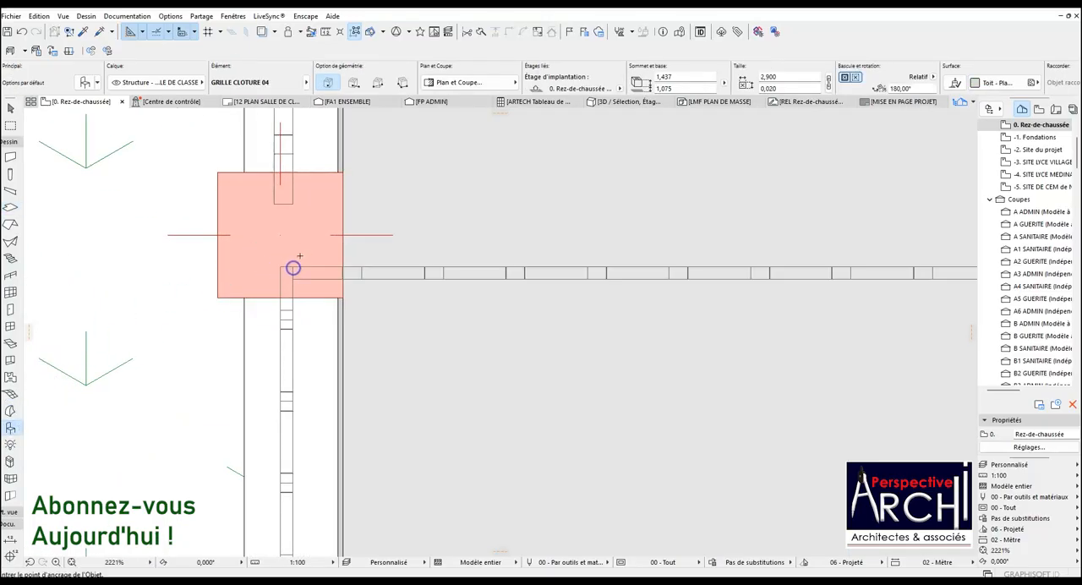
{"action": "left_click", "coordinate": [293, 272]}
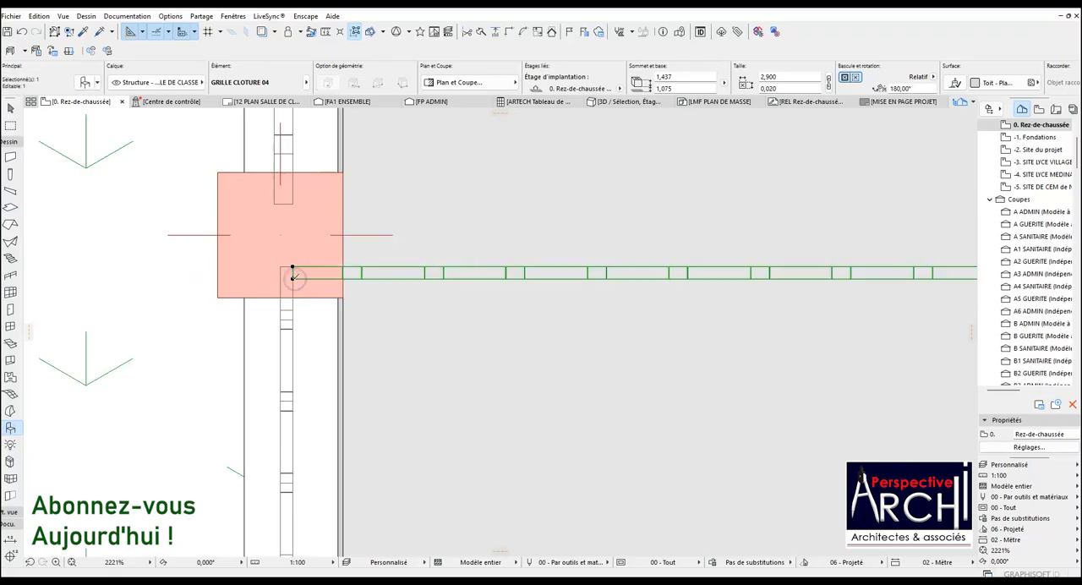
Rotate the placed GRILLE CLOTURE 04 panel 90° clockwise about its anchor corner to align it with the boundary wall.
{"action": "key", "text": "ctrl+e"}
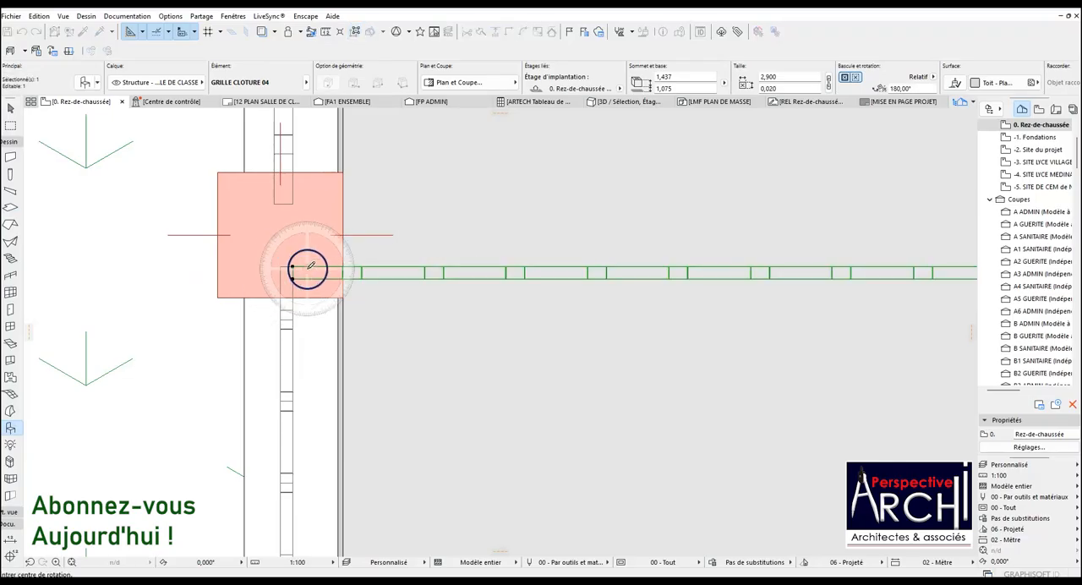
{"action": "left_click", "coordinate": [291, 267]}
{"action": "left_click", "coordinate": [370, 268]}
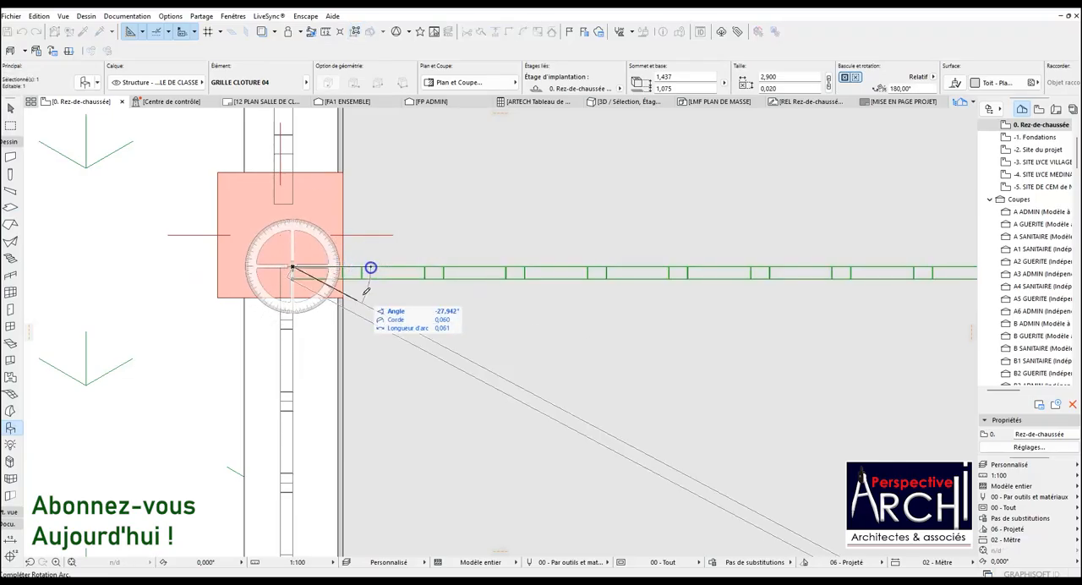
{"action": "left_click", "coordinate": [292, 362]}
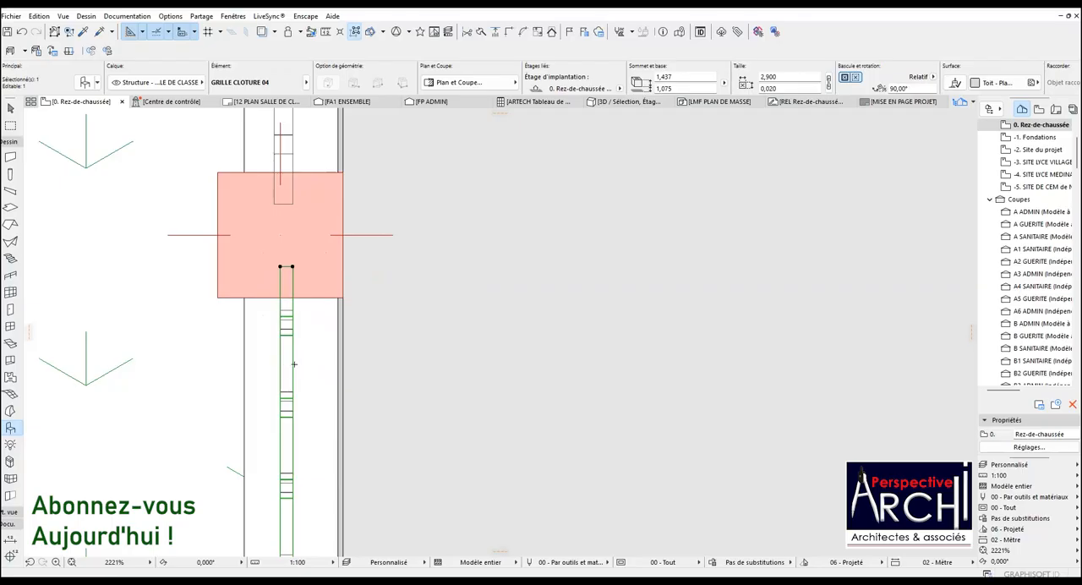
Move the rotated panel up along the wall into the next empty bay, using matching post corners as reference points.
{"action": "left_click", "coordinate": [217, 298]}
{"action": "scroll", "coordinate": [261, 350], "scroll_direction": "down", "scroll_amount": 8}
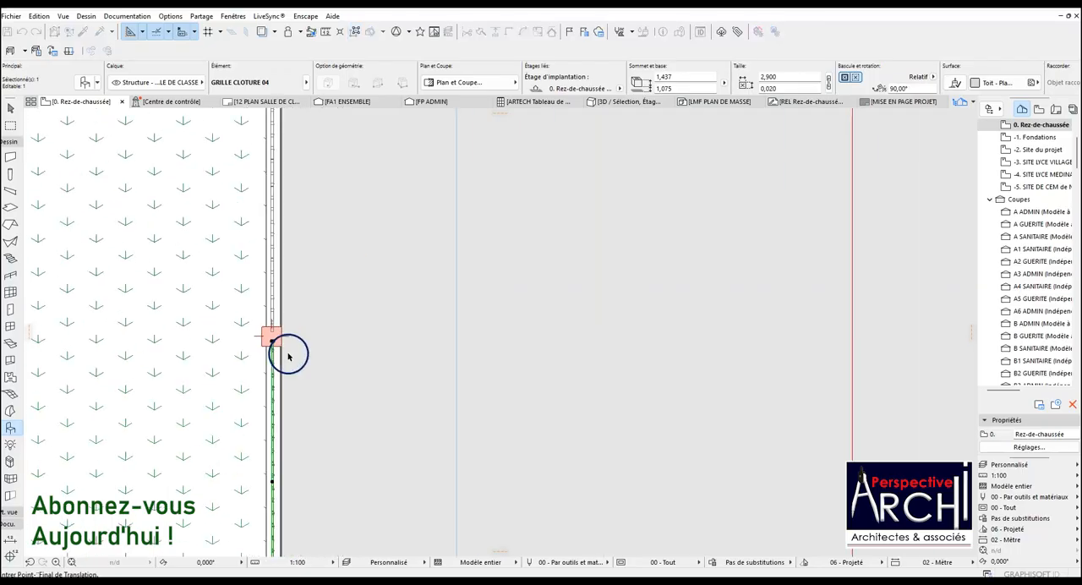
{"action": "scroll", "coordinate": [287, 254], "scroll_direction": "up", "scroll_amount": 6}
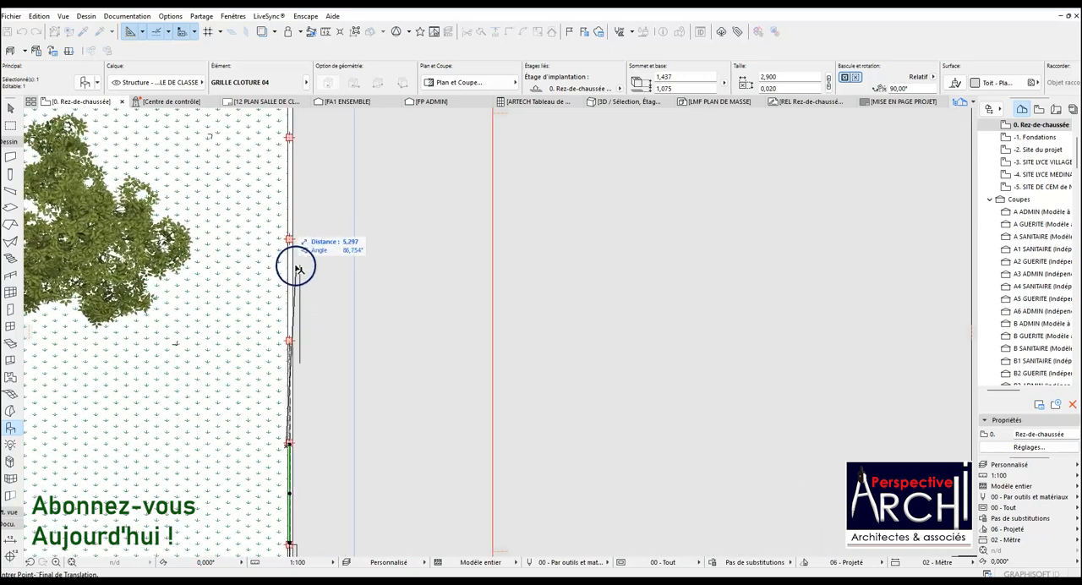
{"action": "left_click", "coordinate": [270, 195]}
Deselect the panel and open the FP ADMIN façade from its marker on the plan with the current view settings.
{"action": "scroll", "coordinate": [270, 193], "scroll_direction": "down", "scroll_amount": 1}
{"action": "scroll", "coordinate": [271, 193], "scroll_direction": "down", "scroll_amount": 8}
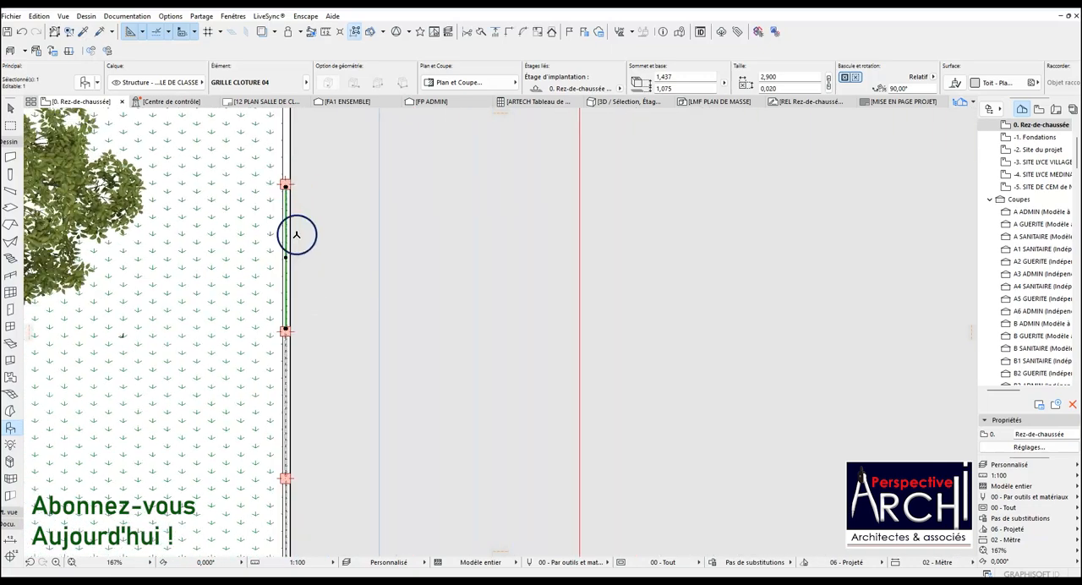
{"action": "scroll", "coordinate": [313, 306], "scroll_direction": "down", "scroll_amount": 2}
{"action": "scroll", "coordinate": [295, 194], "scroll_direction": "up", "scroll_amount": 2}
{"action": "scroll", "coordinate": [302, 295], "scroll_direction": "down", "scroll_amount": 2}
{"action": "scroll", "coordinate": [293, 221], "scroll_direction": "up", "scroll_amount": 1}
{"action": "scroll", "coordinate": [305, 271], "scroll_direction": "up", "scroll_amount": 2}
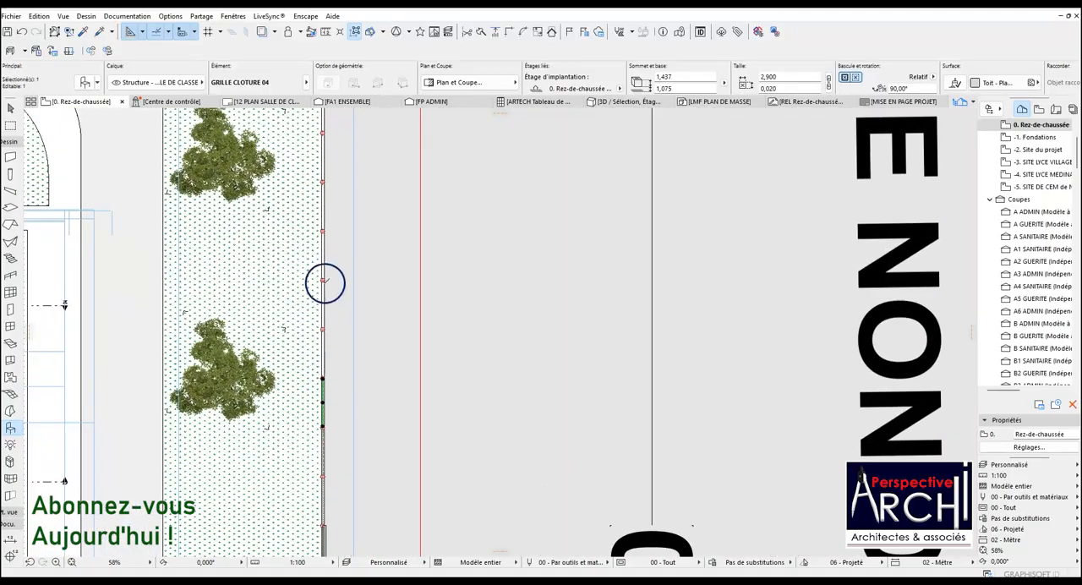
{"action": "scroll", "coordinate": [327, 205], "scroll_direction": "down", "scroll_amount": 3}
{"action": "scroll", "coordinate": [389, 152], "scroll_direction": "down", "scroll_amount": 2}
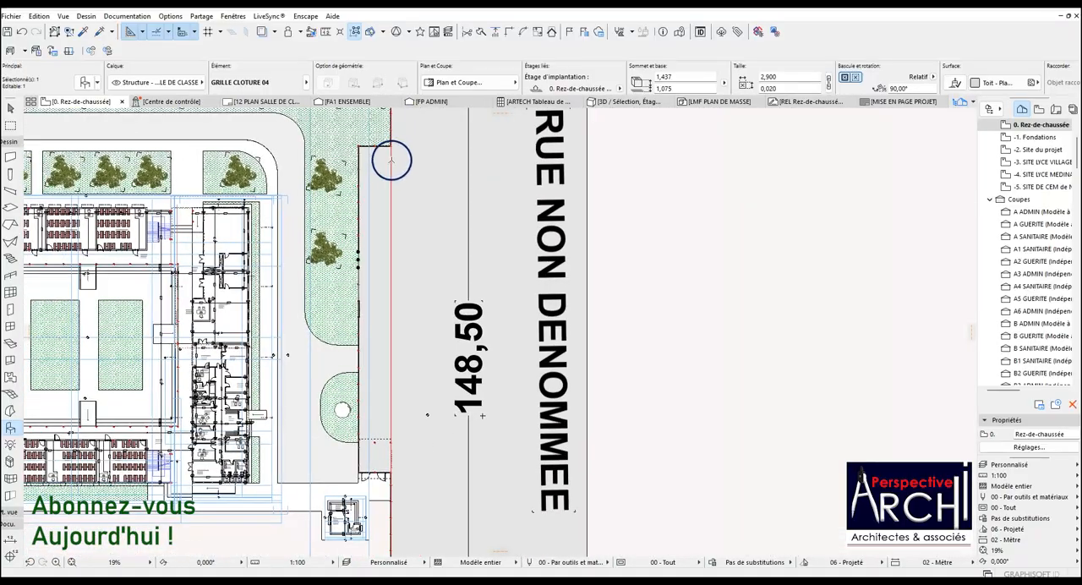
{"action": "key", "text": "Escape"}
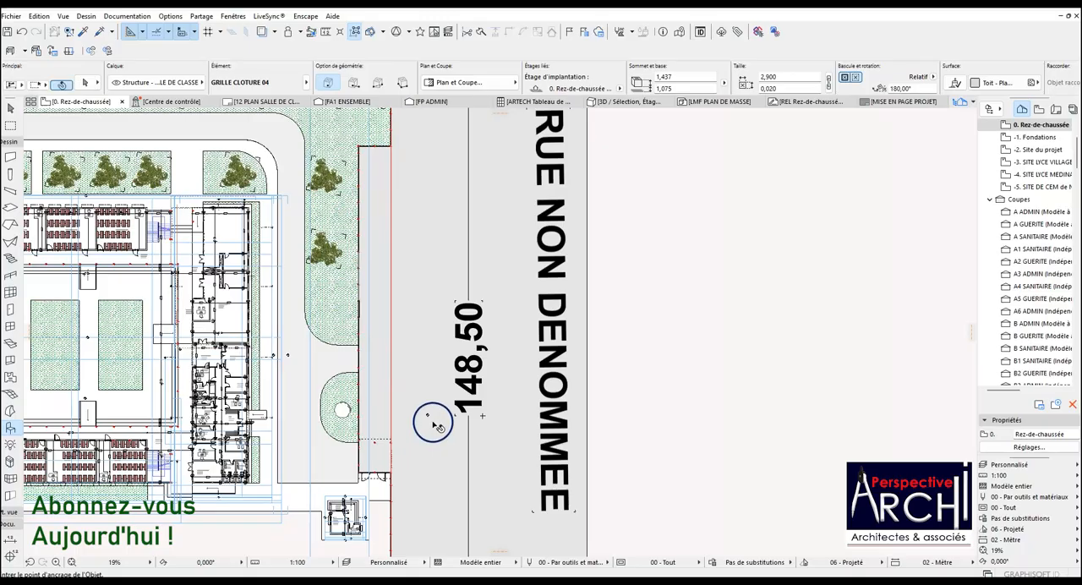
{"action": "left_click", "coordinate": [427, 415]}
{"action": "right_click", "coordinate": [427, 415]}
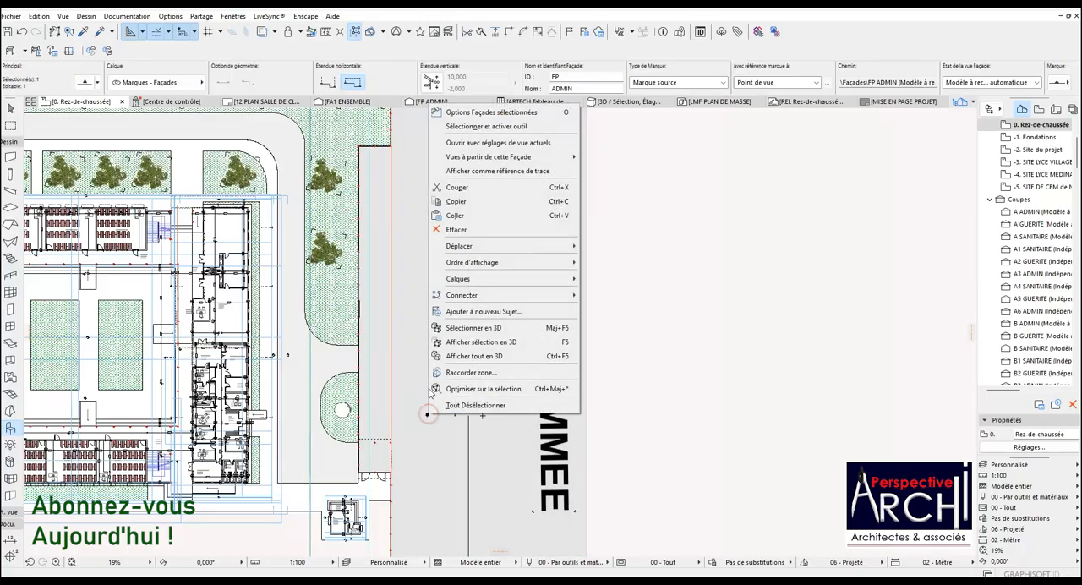
{"action": "left_click", "coordinate": [486, 144]}
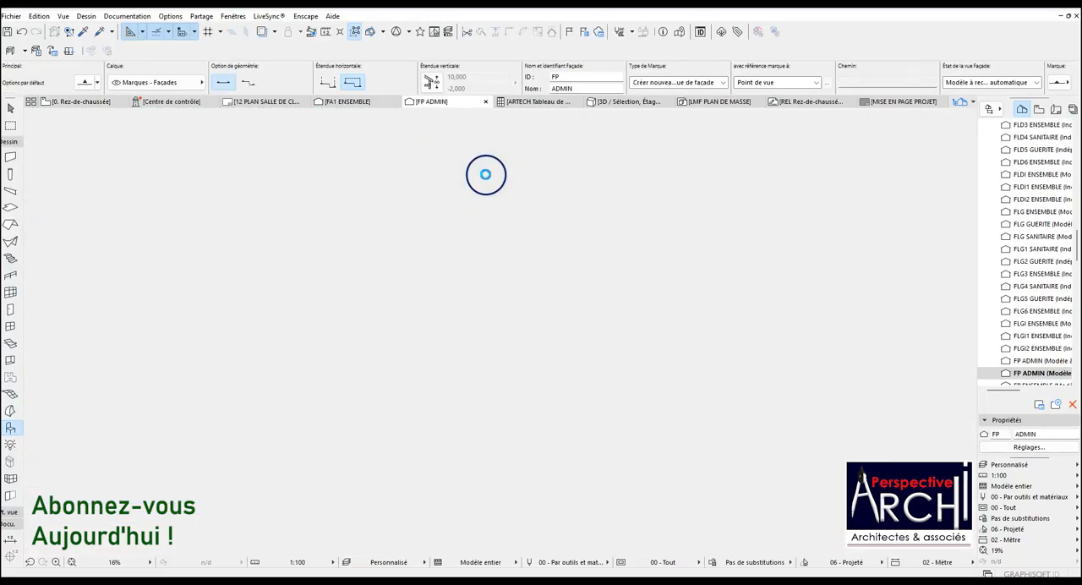
Select the four fence panels in the façade and move them down 0.325 to align the upper rail with the post tops.
{"action": "scroll", "coordinate": [201, 476], "scroll_direction": "down", "scroll_amount": 2}
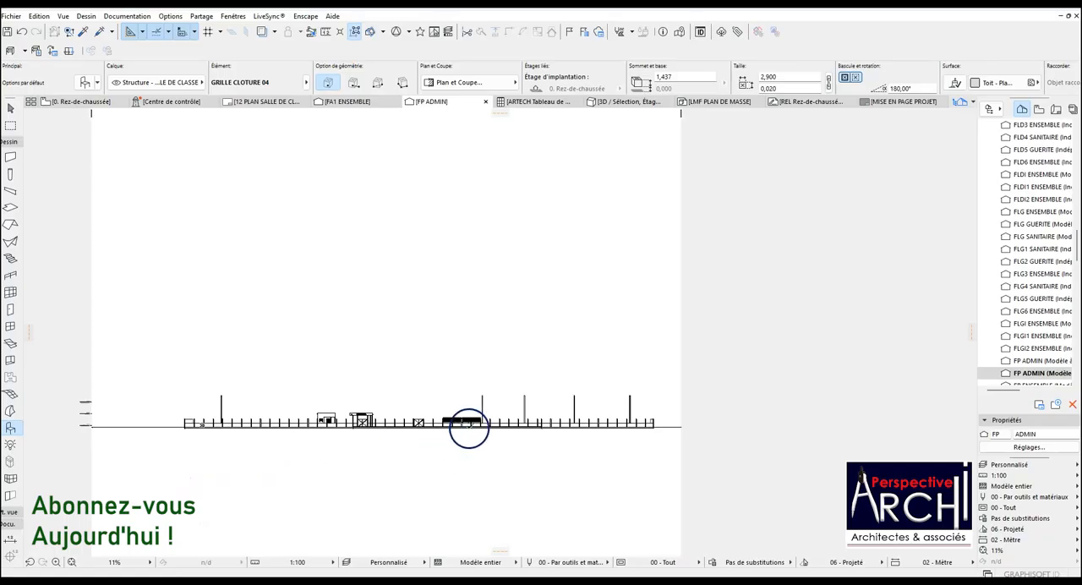
{"action": "scroll", "coordinate": [469, 427], "scroll_direction": "up", "scroll_amount": 10}
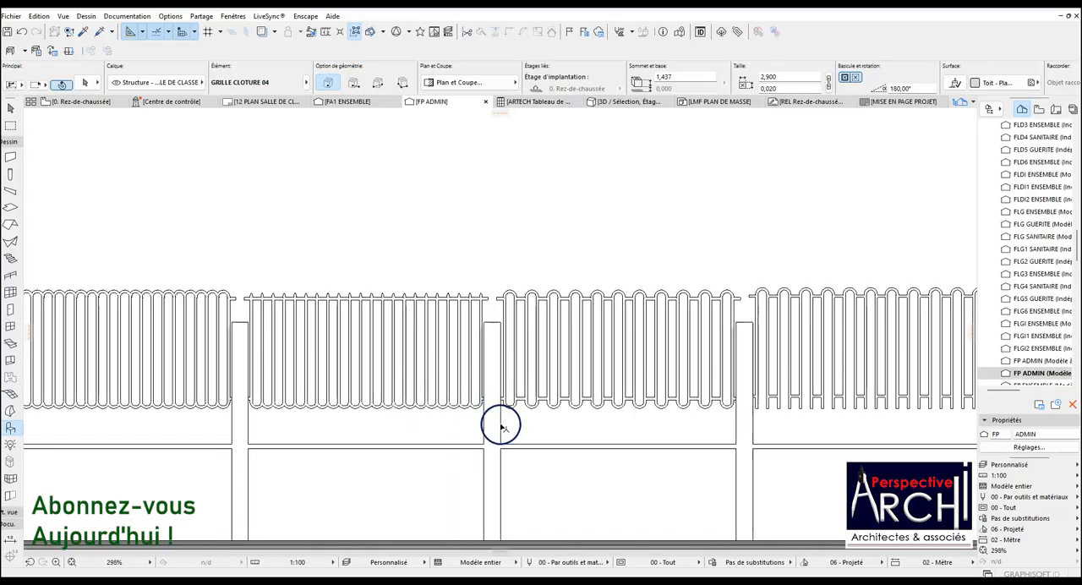
{"action": "left_click", "coordinate": [476, 408]}
{"action": "left_click", "coordinate": [226, 406], "text": "shift"}
{"action": "left_click", "coordinate": [511, 404], "text": "shift"}
{"action": "scroll", "coordinate": [444, 381], "scroll_direction": "down", "scroll_amount": 3}
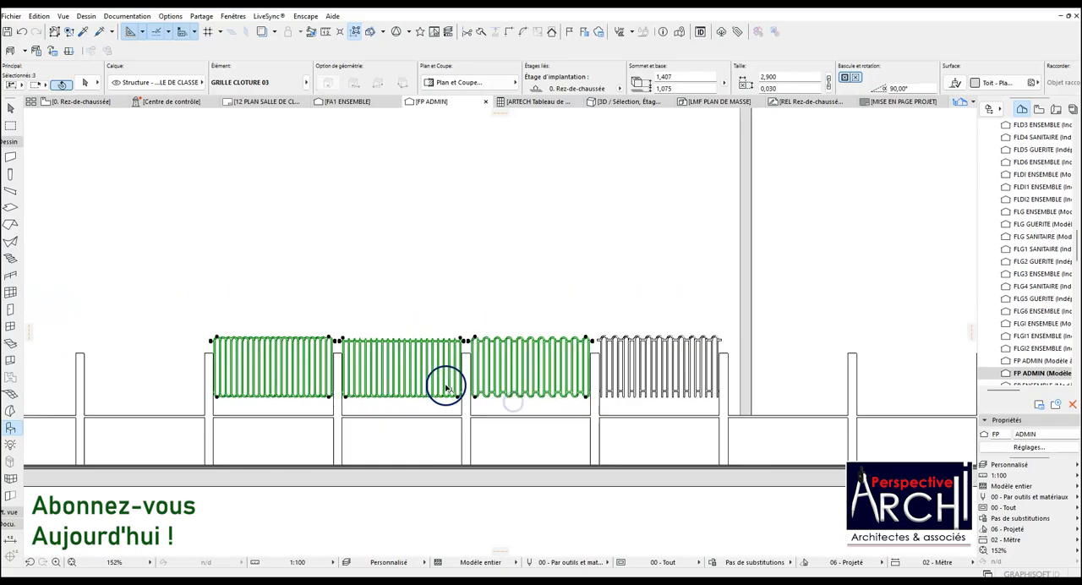
{"action": "scroll", "coordinate": [611, 340], "scroll_direction": "up", "scroll_amount": 3}
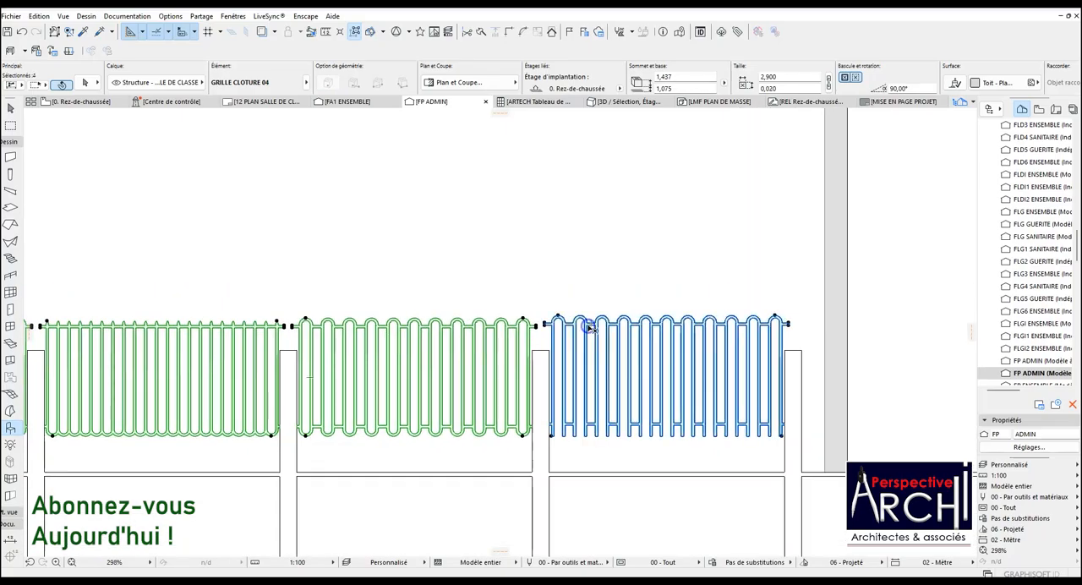
{"action": "left_click", "coordinate": [589, 328], "text": "shift"}
{"action": "scroll", "coordinate": [640, 375], "scroll_direction": "down", "scroll_amount": 3}
{"action": "scroll", "coordinate": [635, 367], "scroll_direction": "up", "scroll_amount": 2}
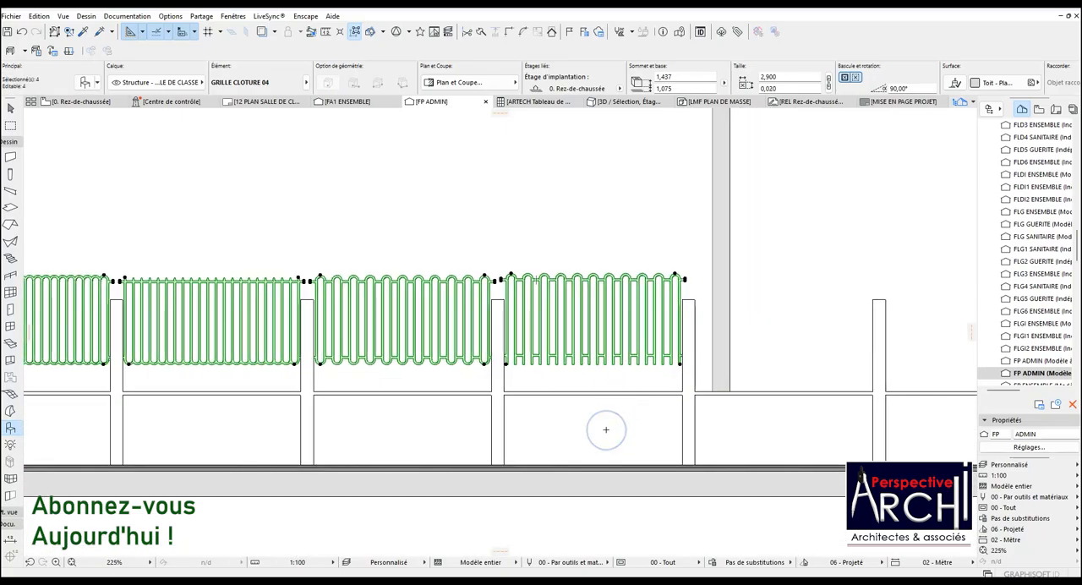
{"action": "scroll", "coordinate": [669, 323], "scroll_direction": "up", "scroll_amount": 5}
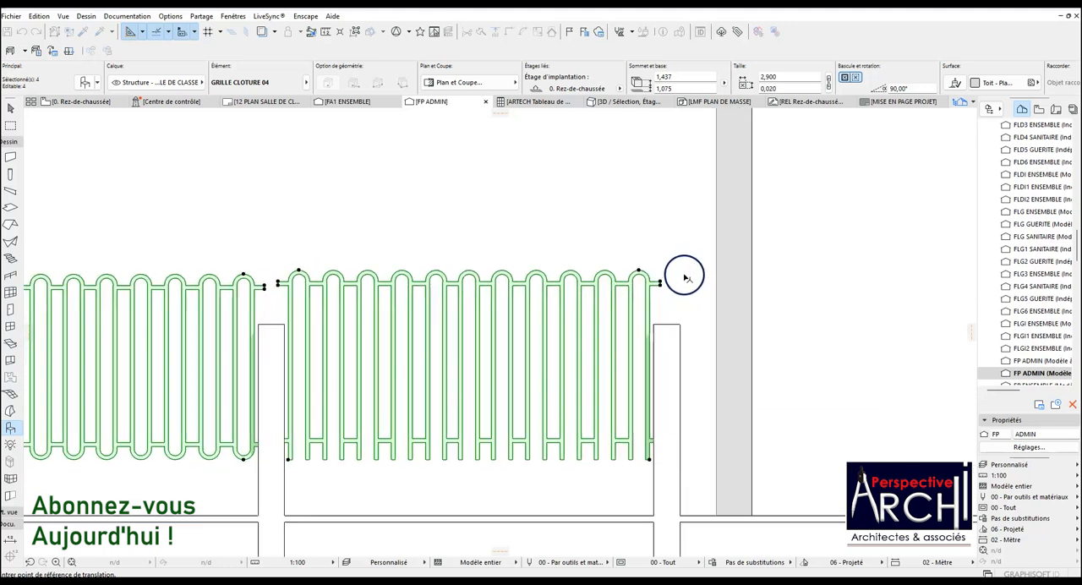
{"action": "left_click", "coordinate": [651, 284]}
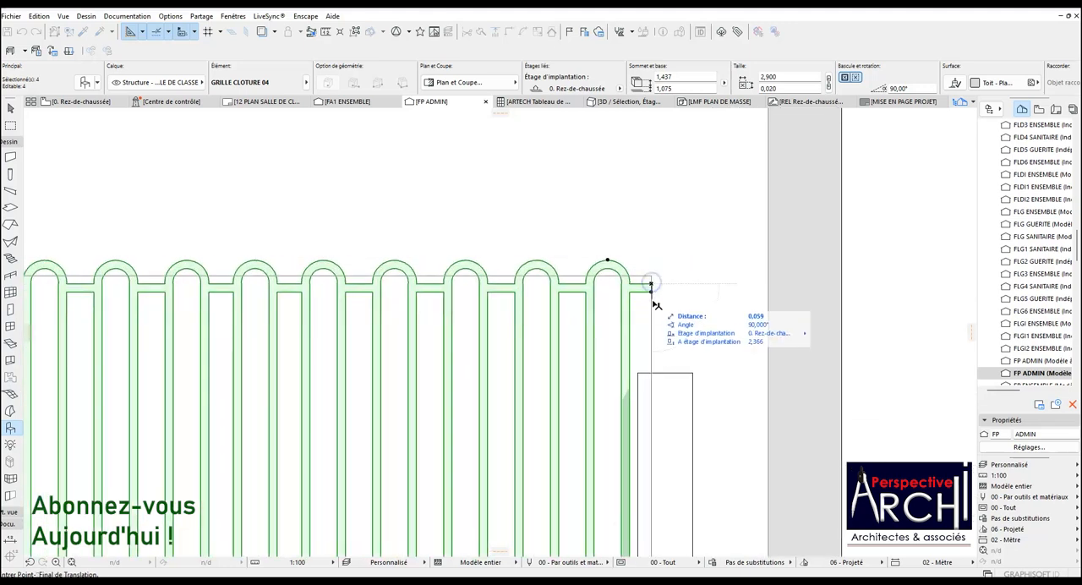
{"action": "left_click", "coordinate": [638, 374]}
{"action": "scroll", "coordinate": [616, 397], "scroll_direction": "down", "scroll_amount": 5}
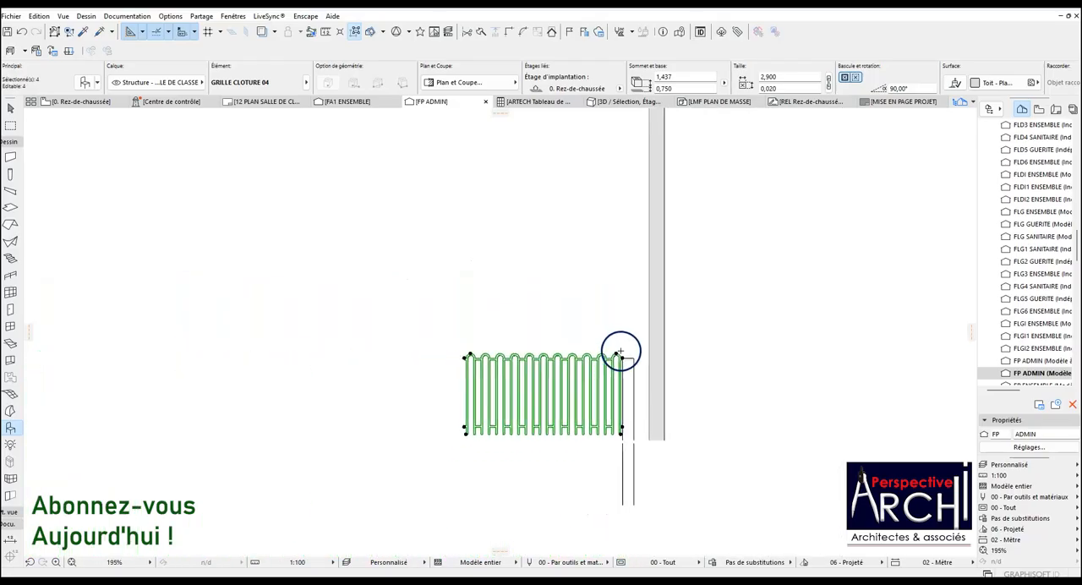
Lower the four selected panels to a base height of 0.650 so their lower ends rest on the wall coping.
{"action": "scroll", "coordinate": [431, 423], "scroll_direction": "up", "scroll_amount": 2}
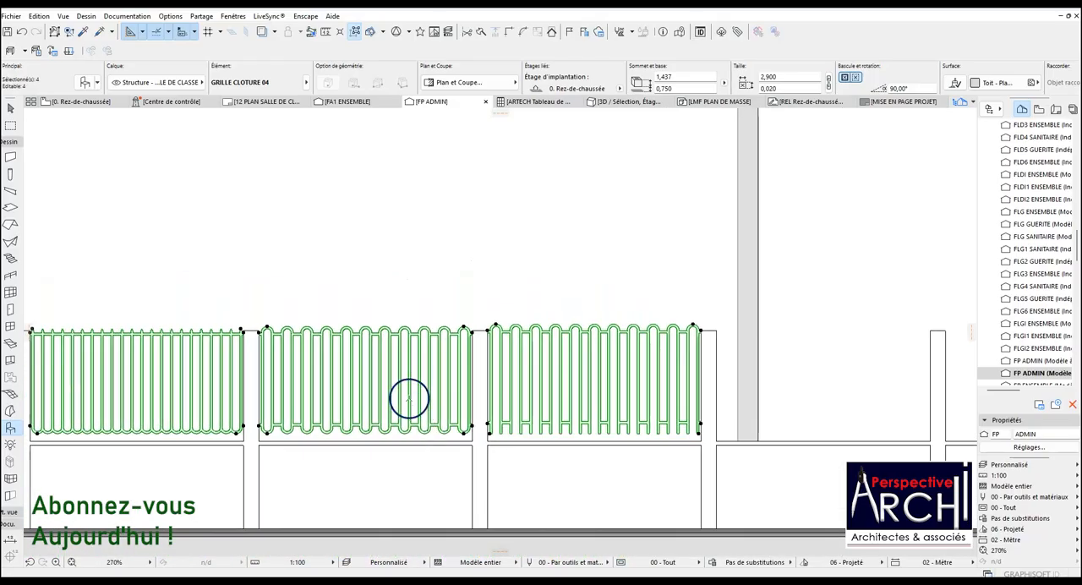
{"action": "scroll", "coordinate": [652, 335], "scroll_direction": "up", "scroll_amount": 2}
{"action": "scroll", "coordinate": [797, 317], "scroll_direction": "up", "scroll_amount": 3}
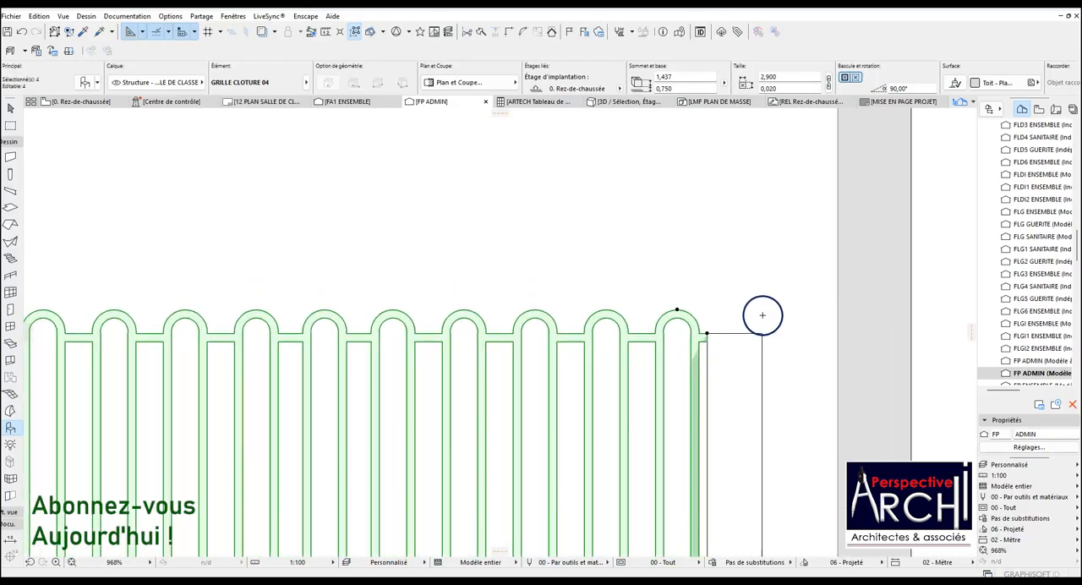
{"action": "scroll", "coordinate": [762, 318], "scroll_direction": "down", "scroll_amount": 2}
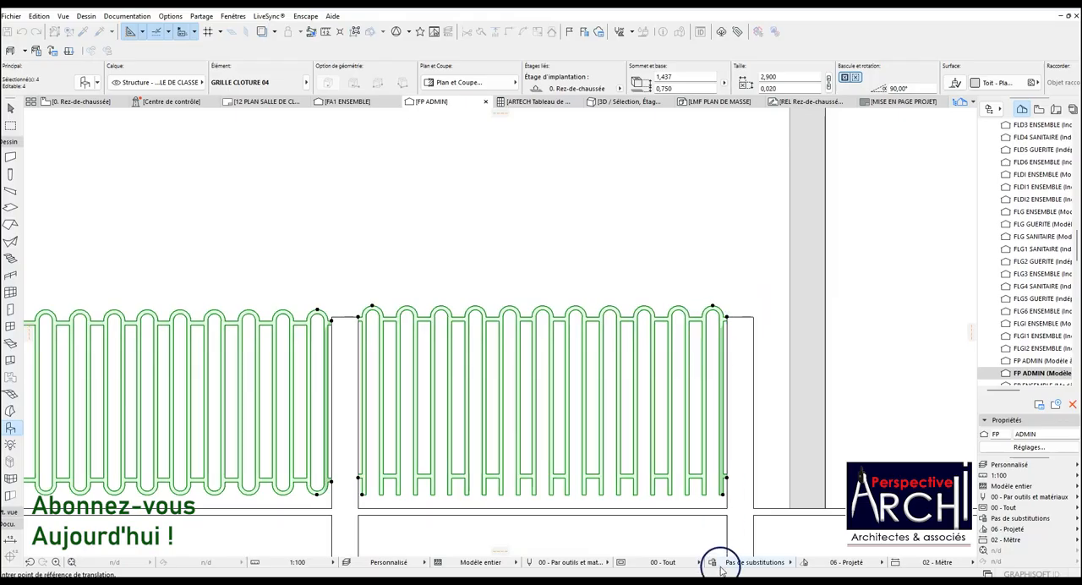
{"action": "scroll", "coordinate": [729, 495], "scroll_direction": "up", "scroll_amount": 2}
{"action": "left_click", "coordinate": [727, 481]}
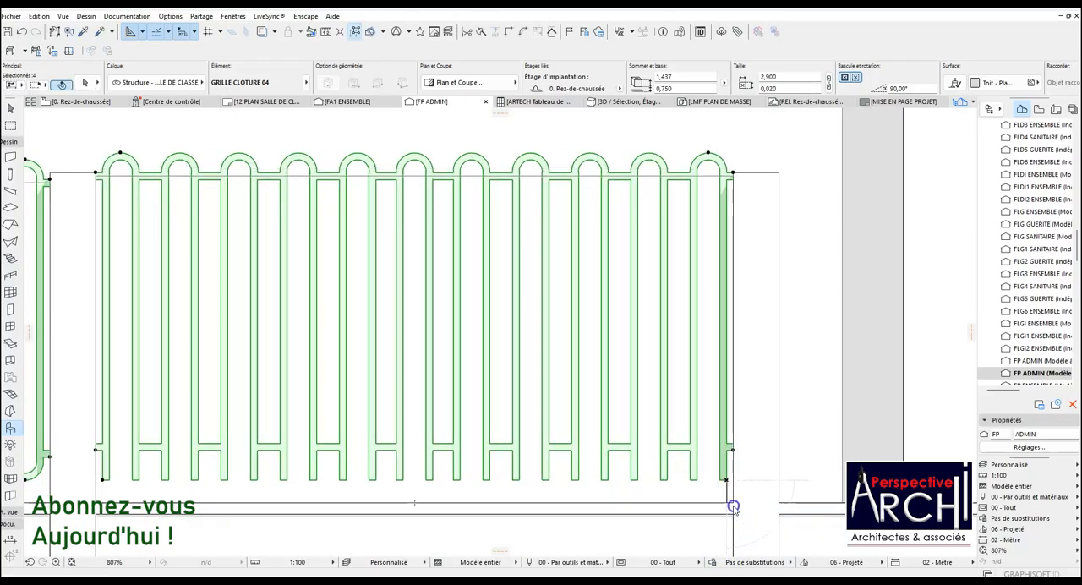
{"action": "left_click", "coordinate": [733, 506]}
{"action": "scroll", "coordinate": [696, 463], "scroll_direction": "down", "scroll_amount": 8}
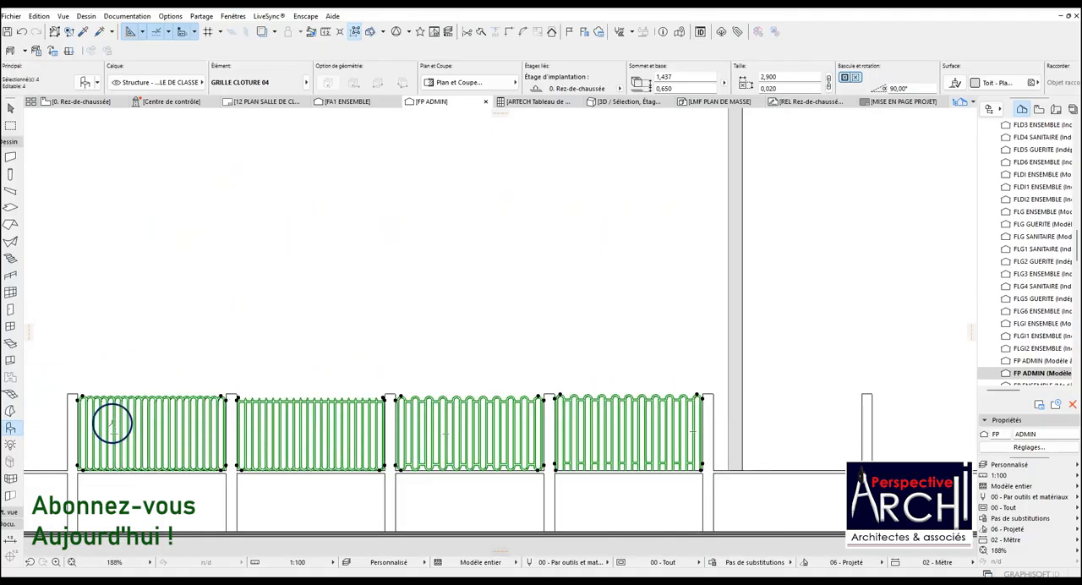
{"action": "scroll", "coordinate": [78, 464], "scroll_direction": "up", "scroll_amount": 9}
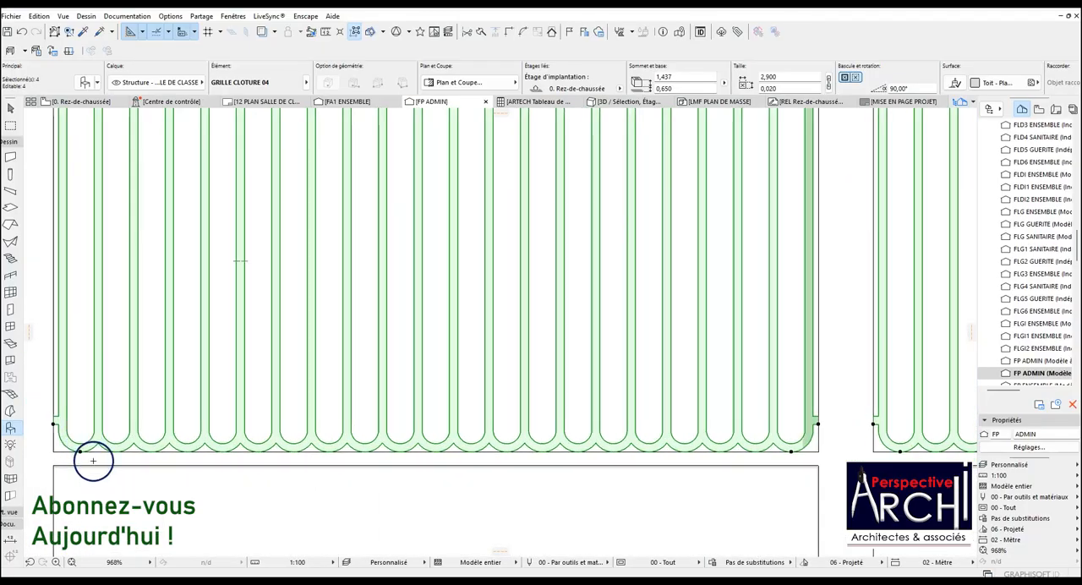
{"action": "scroll", "coordinate": [339, 414], "scroll_direction": "down", "scroll_amount": 10}
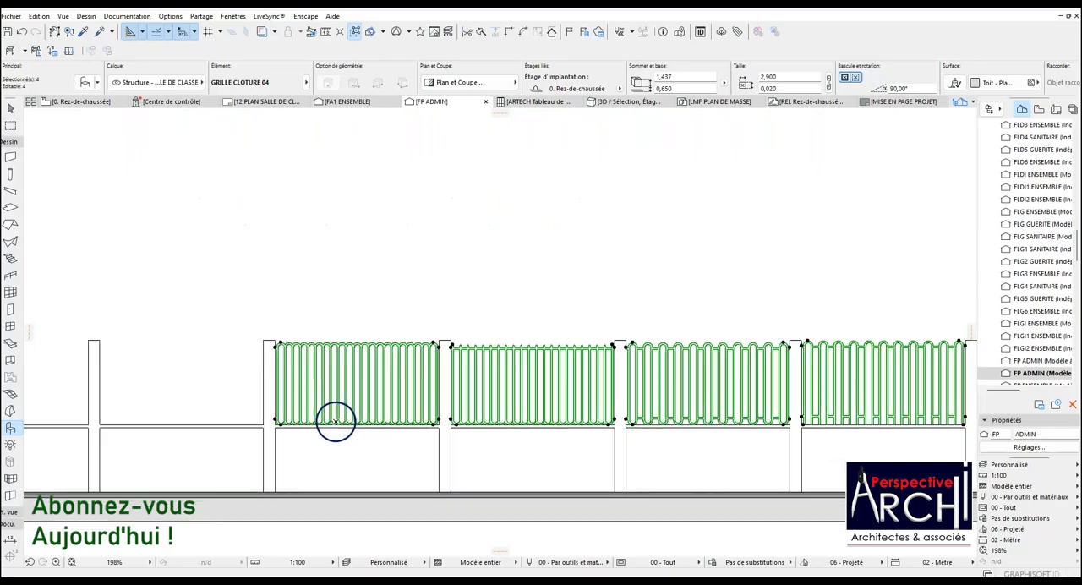
Remove the GRILLE CLOTURE 04 panel from the selection and raise the other three panels to a base height of 0.680.
{"action": "left_click", "coordinate": [721, 378], "text": "shift"}
{"action": "scroll", "coordinate": [616, 376], "scroll_direction": "up", "scroll_amount": 1}
{"action": "scroll", "coordinate": [564, 374], "scroll_direction": "up", "scroll_amount": 1}
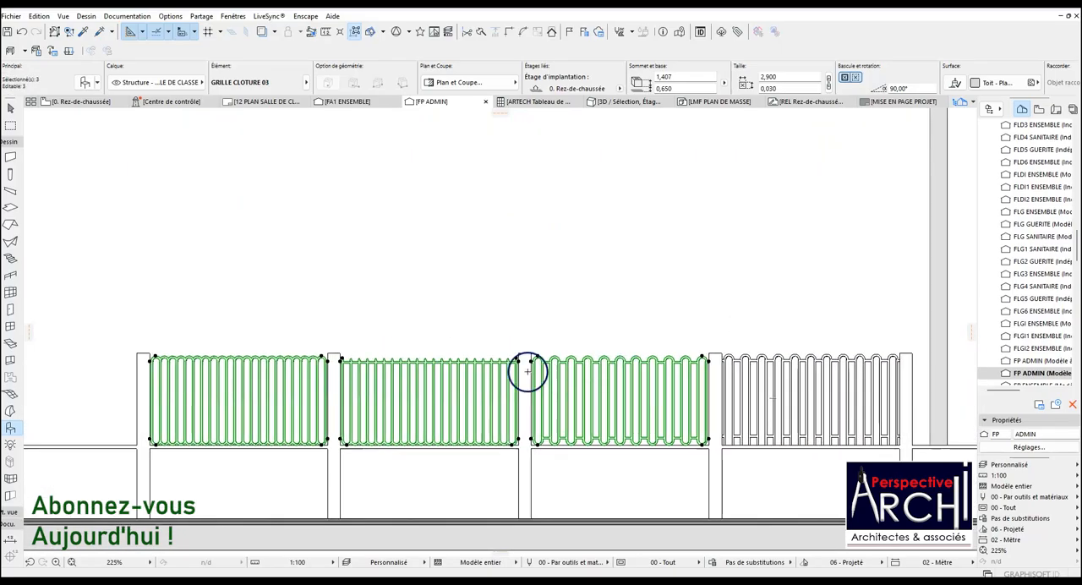
{"action": "scroll", "coordinate": [161, 364], "scroll_direction": "up", "scroll_amount": 5}
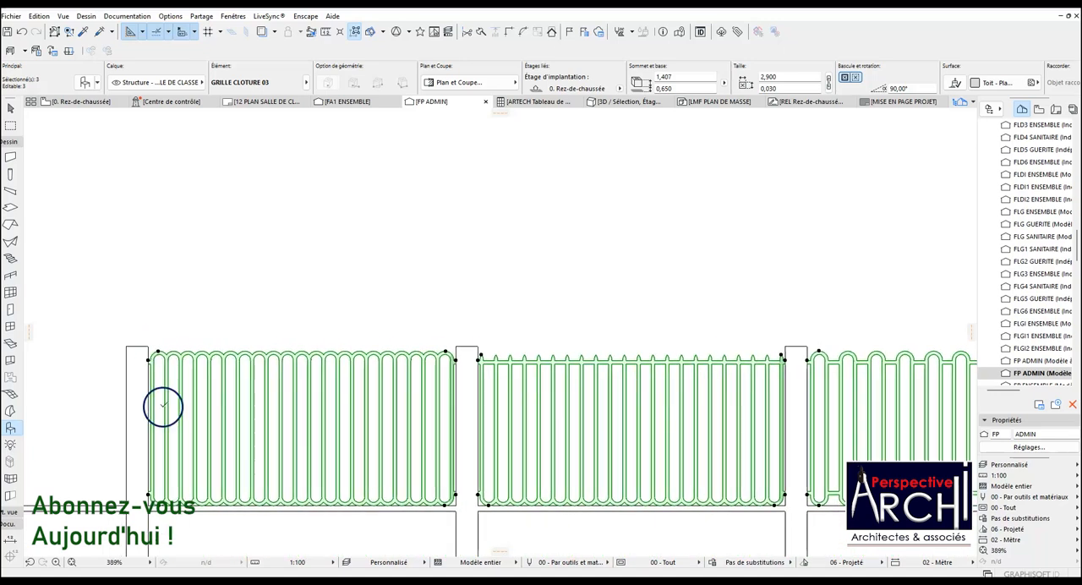
{"action": "scroll", "coordinate": [144, 512], "scroll_direction": "up", "scroll_amount": 1}
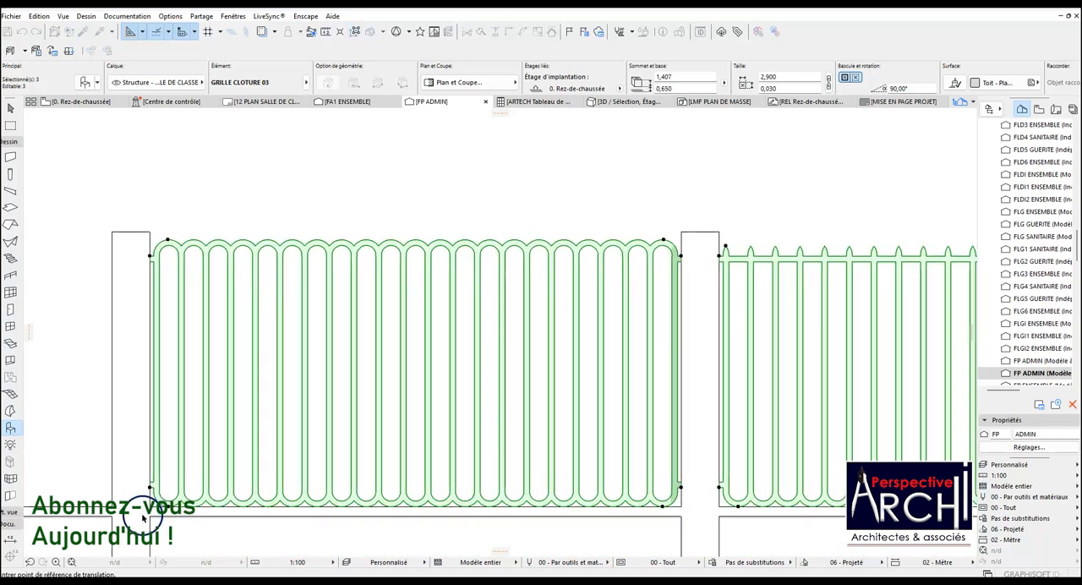
{"action": "scroll", "coordinate": [148, 489], "scroll_direction": "up", "scroll_amount": 7}
{"action": "left_click", "coordinate": [157, 488]}
{"action": "scroll", "coordinate": [156, 411], "scroll_direction": "down", "scroll_amount": 10}
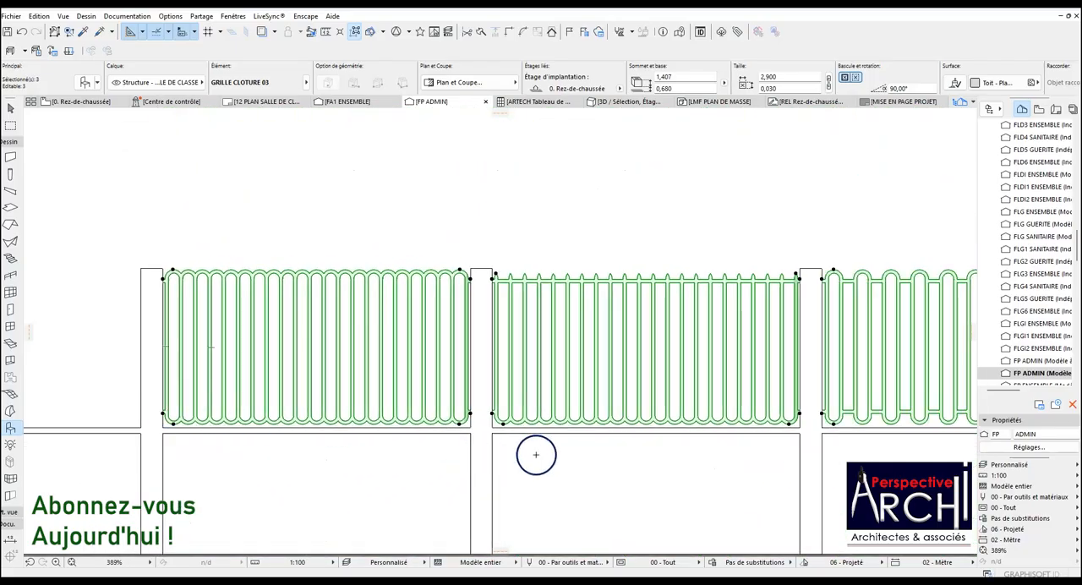
Examine how the three raised panels sit between the posts and above the wall coping, and clear the selection.
{"action": "scroll", "coordinate": [447, 335], "scroll_direction": "up", "scroll_amount": 2}
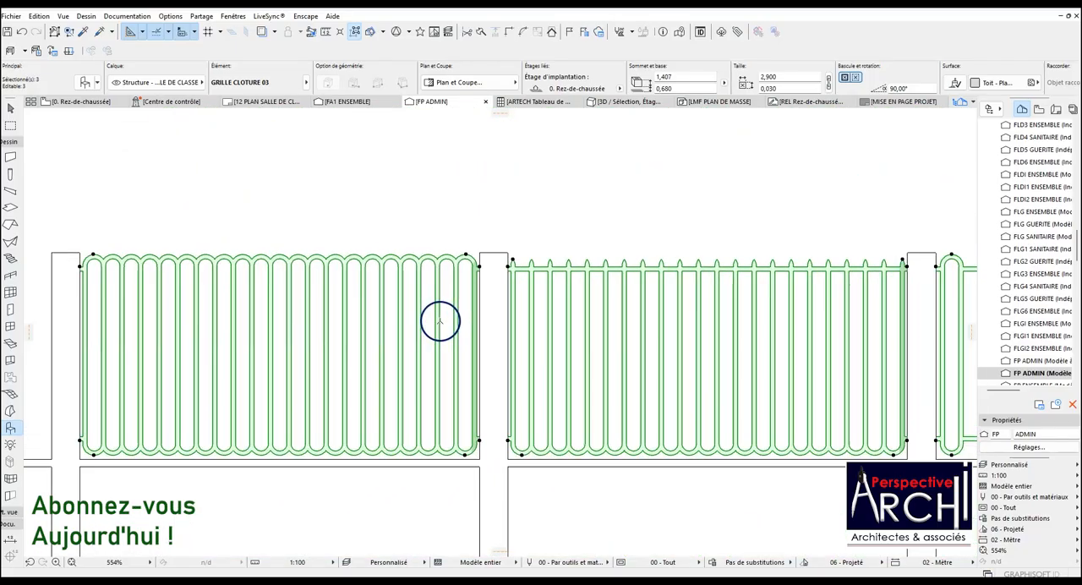
{"action": "scroll", "coordinate": [437, 325], "scroll_direction": "down", "scroll_amount": 2}
{"action": "scroll", "coordinate": [435, 330], "scroll_direction": "down", "scroll_amount": 1}
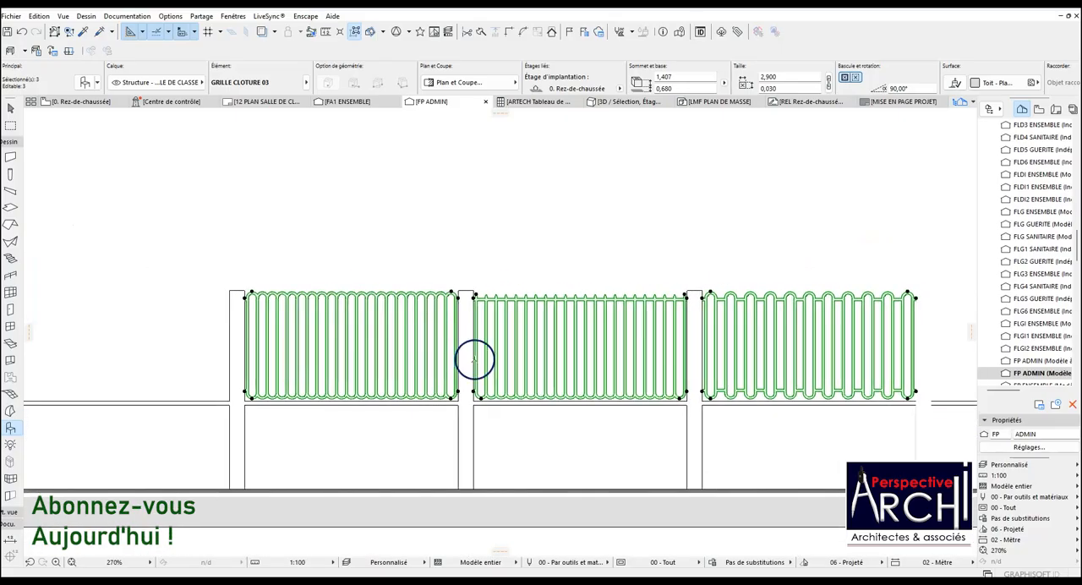
{"action": "scroll", "coordinate": [725, 401], "scroll_direction": "down", "scroll_amount": 1}
{"action": "scroll", "coordinate": [833, 371], "scroll_direction": "up", "scroll_amount": 3}
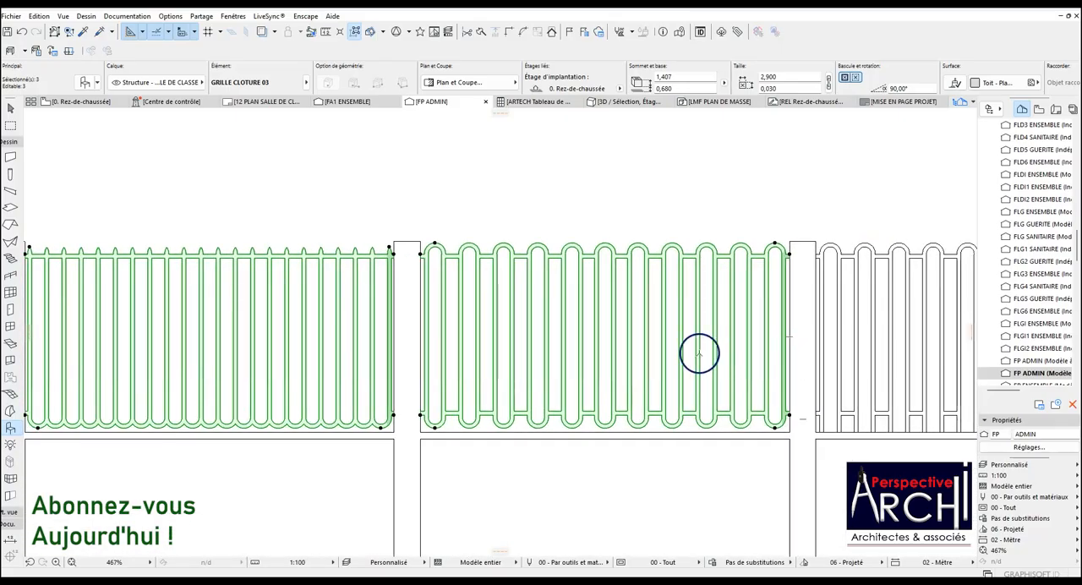
{"action": "scroll", "coordinate": [625, 341], "scroll_direction": "down", "scroll_amount": 2}
{"action": "scroll", "coordinate": [645, 359], "scroll_direction": "down", "scroll_amount": 3}
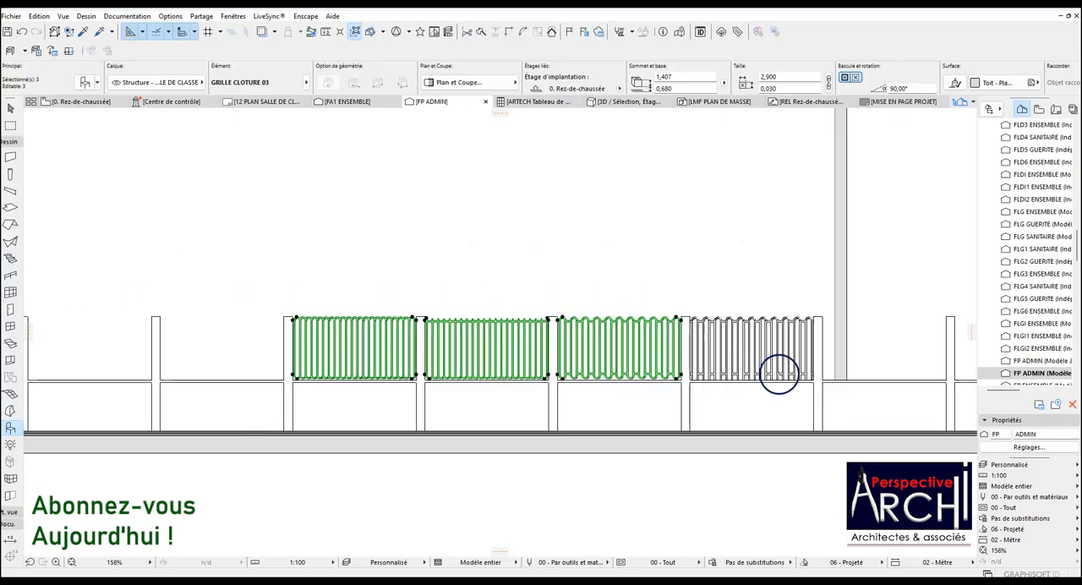
{"action": "key", "text": "Escape"}
Examine all four fence panels in the façade, comparing their upper rails and fit between the posts.
{"action": "scroll", "coordinate": [809, 350], "scroll_direction": "up", "scroll_amount": 4}
{"action": "scroll", "coordinate": [798, 347], "scroll_direction": "down", "scroll_amount": 2}
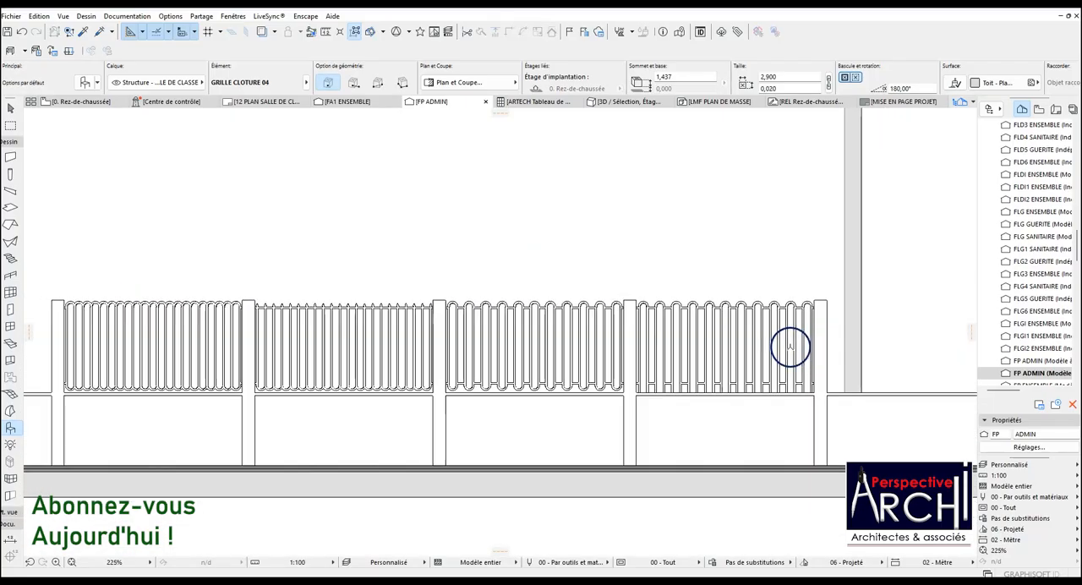
{"action": "scroll", "coordinate": [511, 340], "scroll_direction": "up", "scroll_amount": 8}
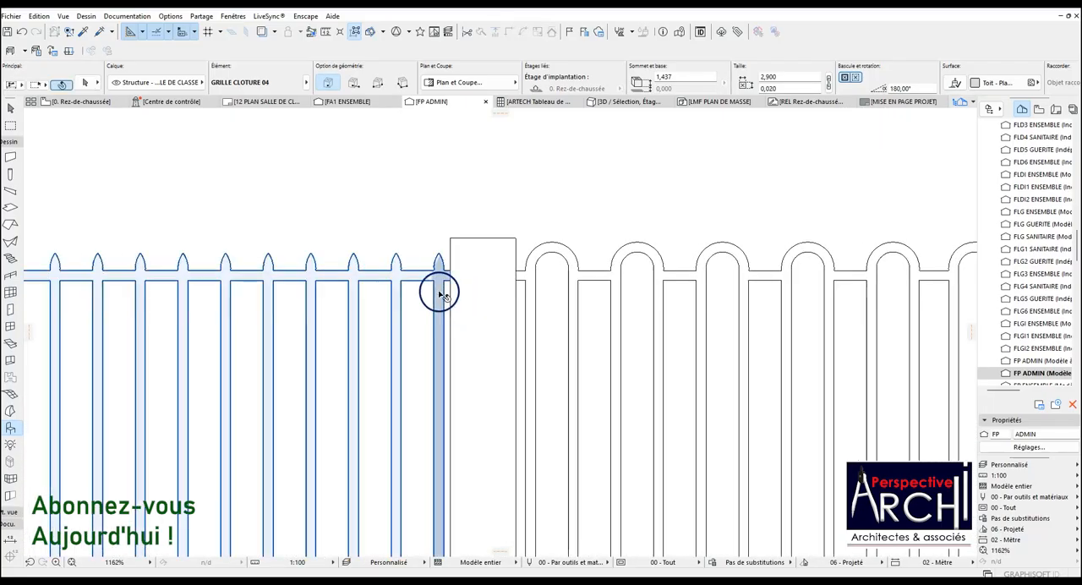
{"action": "scroll", "coordinate": [440, 290], "scroll_direction": "down", "scroll_amount": 9}
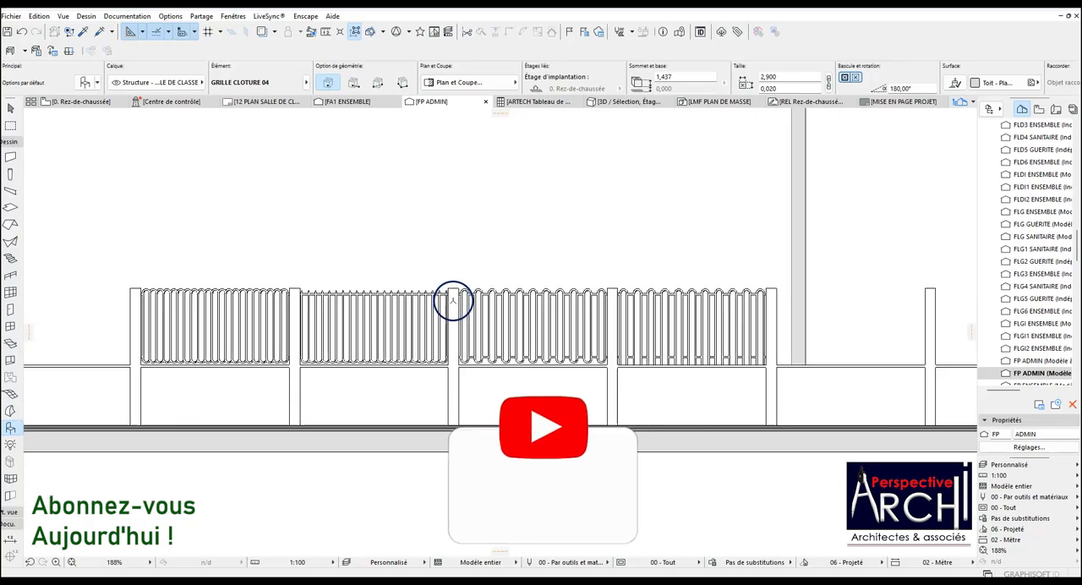
{"action": "scroll", "coordinate": [390, 311], "scroll_direction": "down", "scroll_amount": 1}
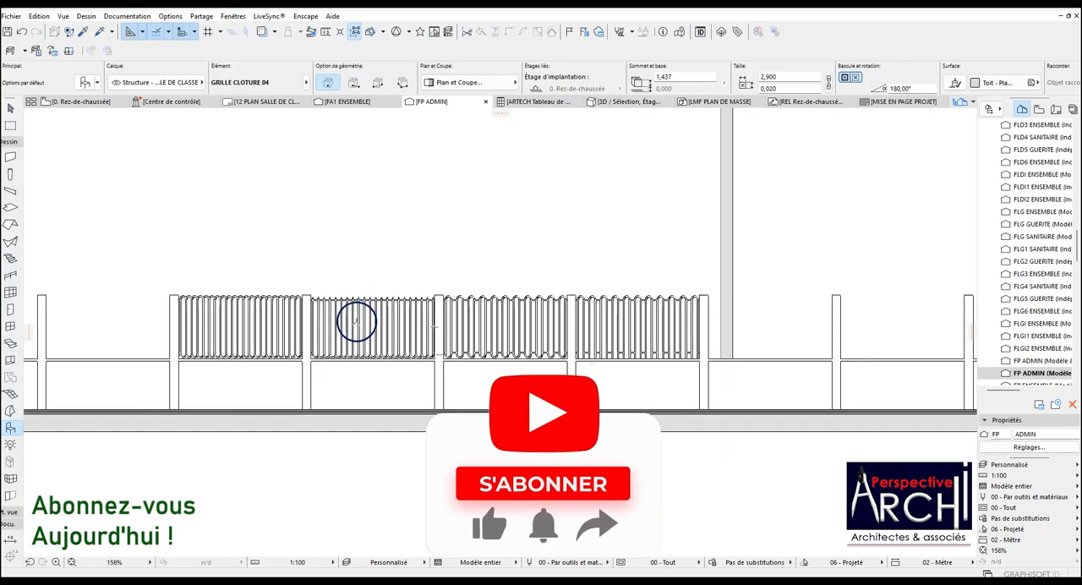
{"action": "scroll", "coordinate": [205, 265], "scroll_direction": "up", "scroll_amount": 3}
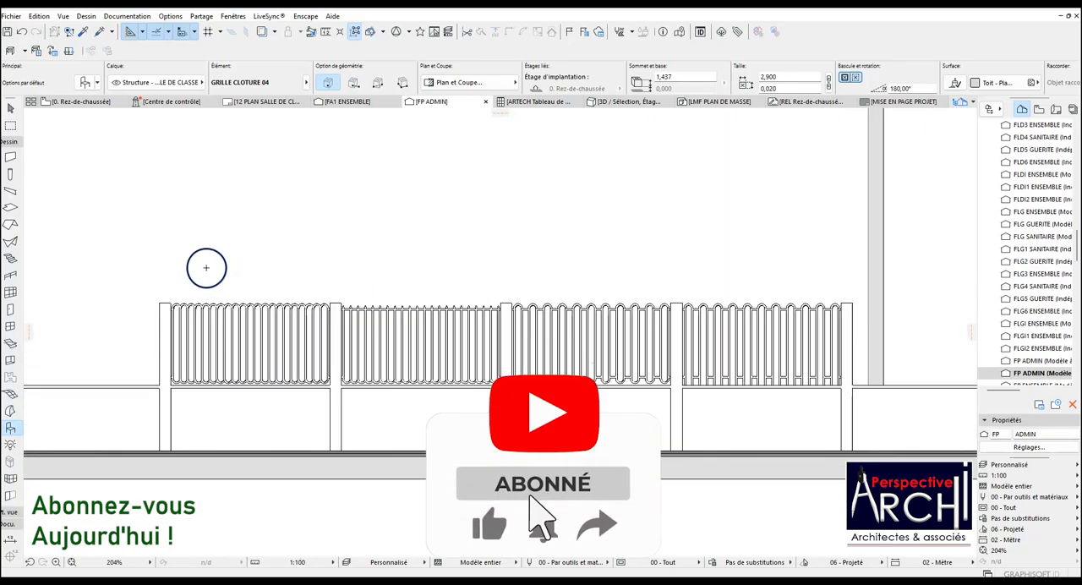
{"action": "scroll", "coordinate": [713, 351], "scroll_direction": "up", "scroll_amount": 1}
{"action": "scroll", "coordinate": [713, 350], "scroll_direction": "down", "scroll_amount": 2}
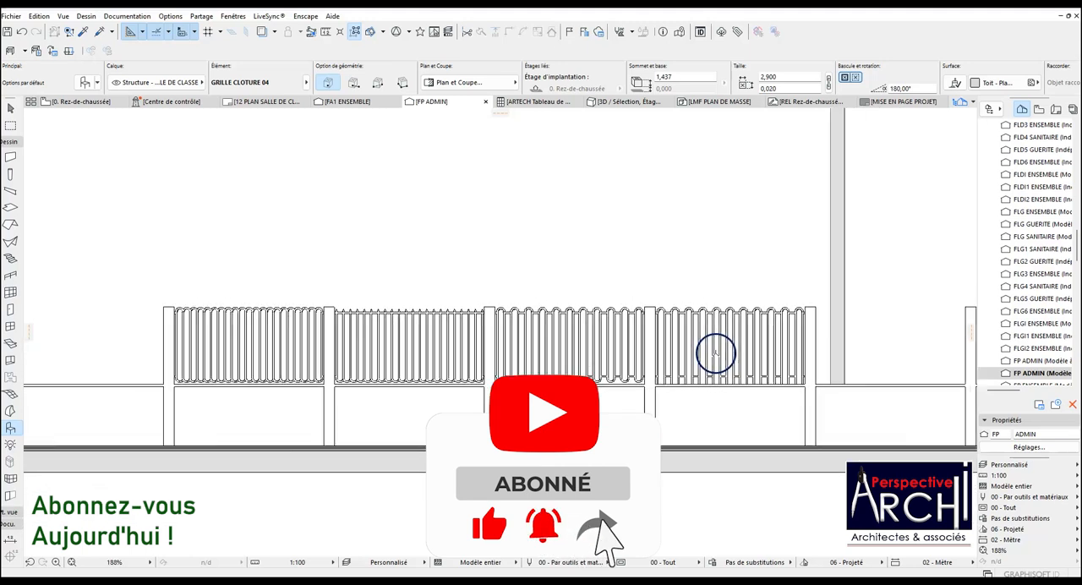
{"action": "scroll", "coordinate": [582, 353], "scroll_direction": "up", "scroll_amount": 2}
{"action": "scroll", "coordinate": [581, 349], "scroll_direction": "down", "scroll_amount": 1}
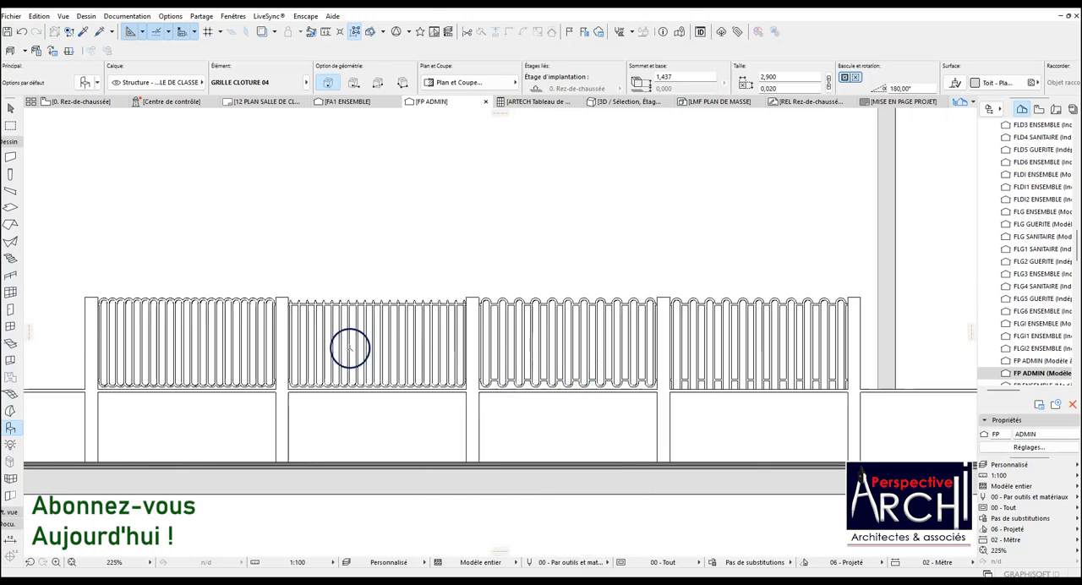
Inspect the lower loops and pointed bar tips of the GRILLE CLOTURE 02 panel, leaving it deselected.
{"action": "scroll", "coordinate": [348, 348], "scroll_direction": "up", "scroll_amount": 2}
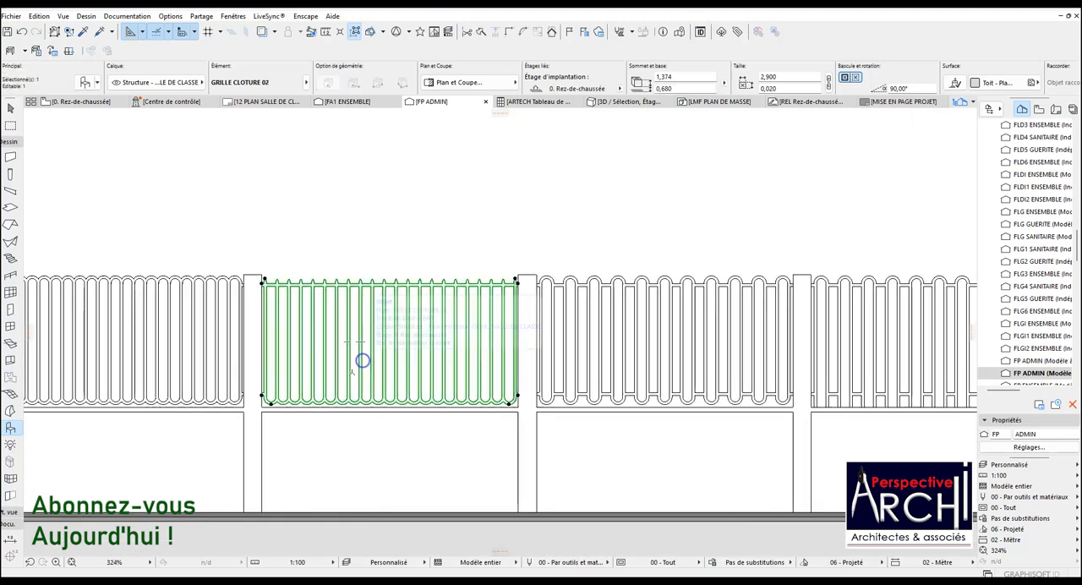
{"action": "key", "text": "Escape"}
{"action": "scroll", "coordinate": [305, 409], "scroll_direction": "up", "scroll_amount": 4}
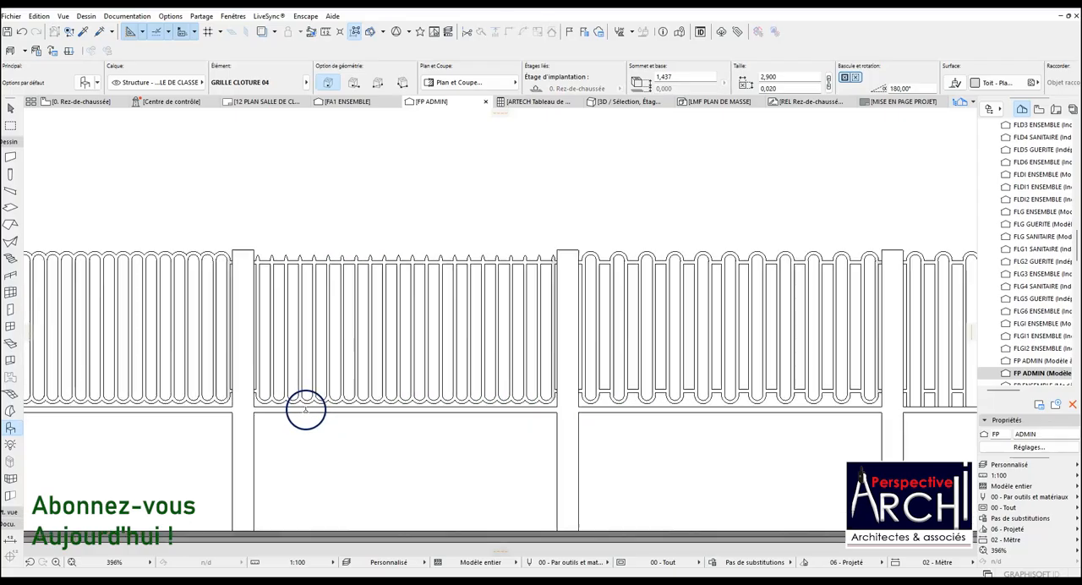
{"action": "scroll", "coordinate": [363, 401], "scroll_direction": "down", "scroll_amount": 4}
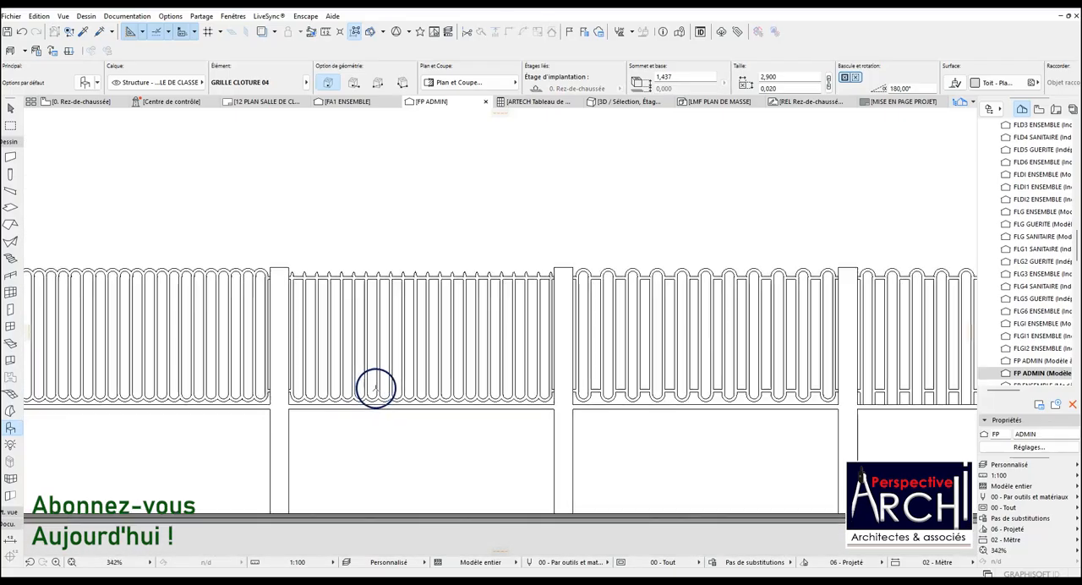
{"action": "scroll", "coordinate": [428, 394], "scroll_direction": "up", "scroll_amount": 4}
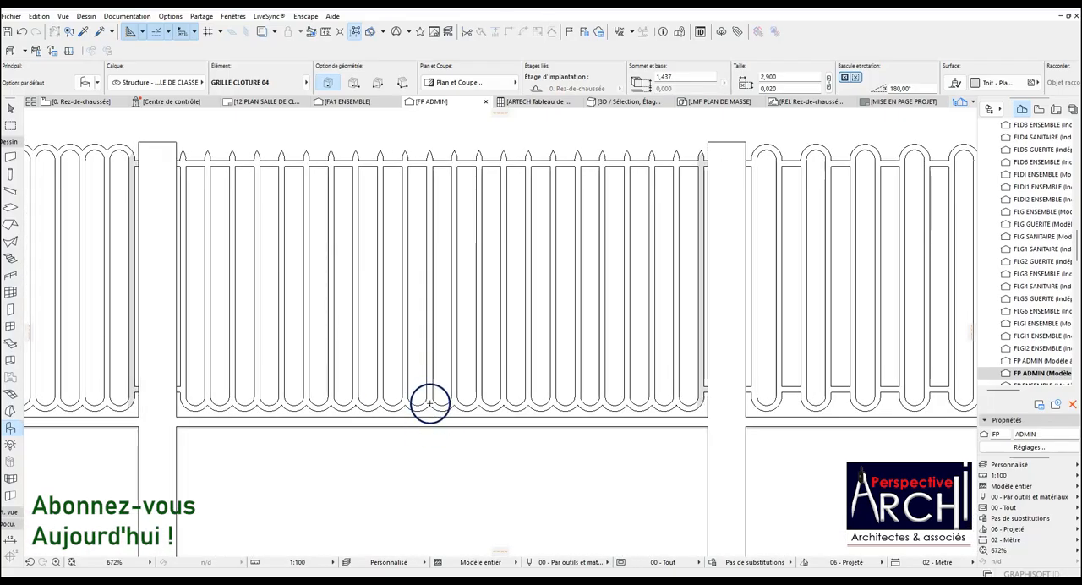
{"action": "scroll", "coordinate": [430, 402], "scroll_direction": "down", "scroll_amount": 3}
{"action": "left_click", "coordinate": [459, 355]}
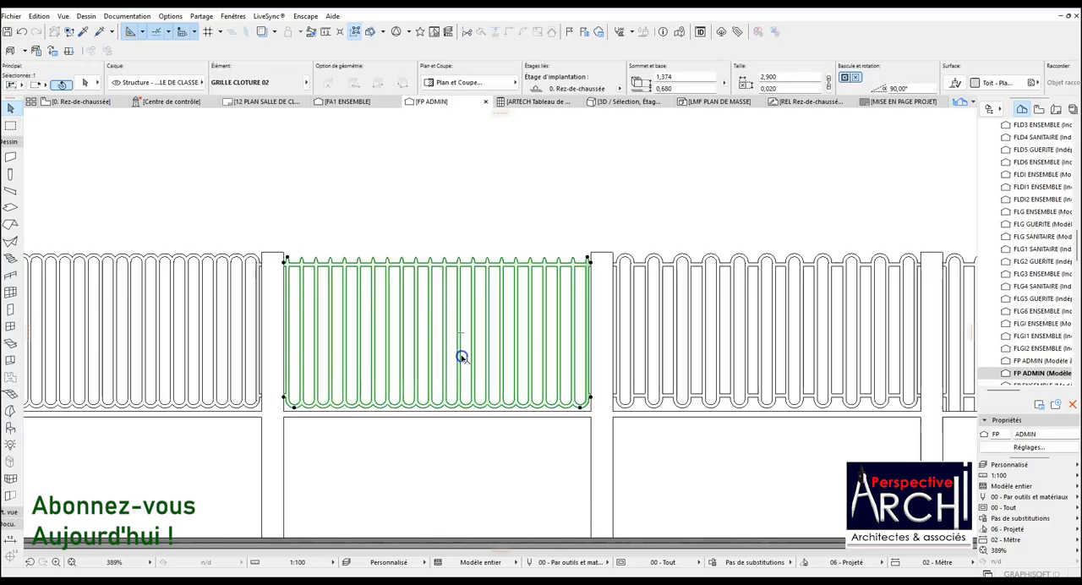
{"action": "key", "text": "Escape"}
{"action": "scroll", "coordinate": [503, 258], "scroll_direction": "up", "scroll_amount": 7}
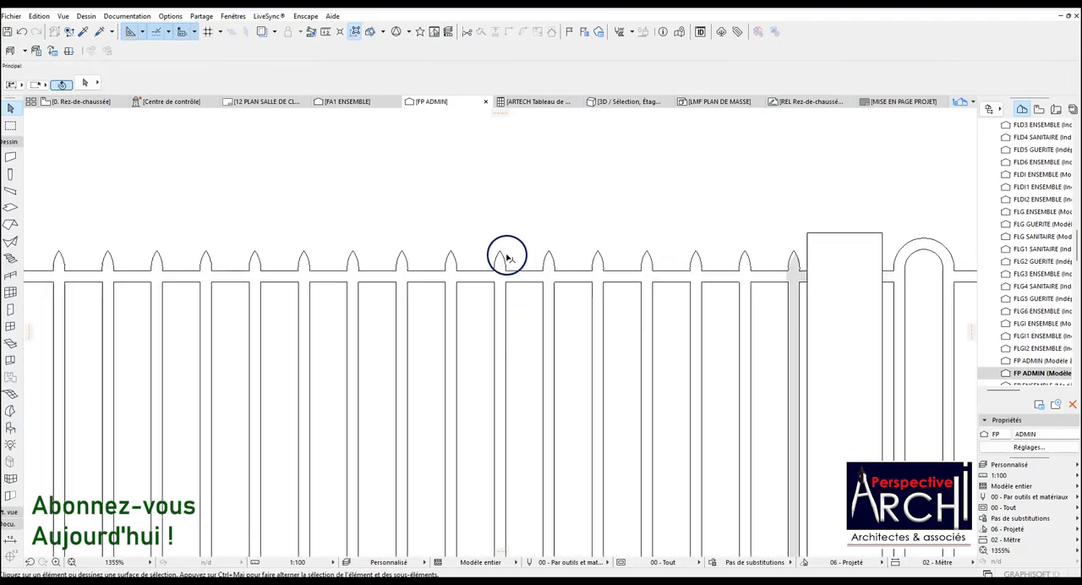
{"action": "scroll", "coordinate": [503, 256], "scroll_direction": "up", "scroll_amount": 2}
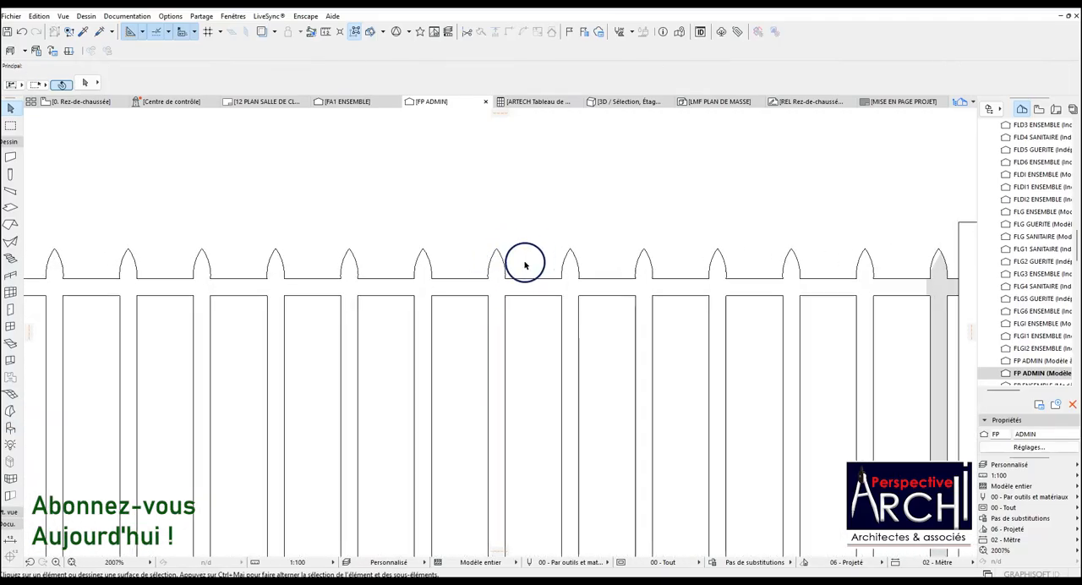
{"action": "scroll", "coordinate": [511, 275], "scroll_direction": "down", "scroll_amount": 7}
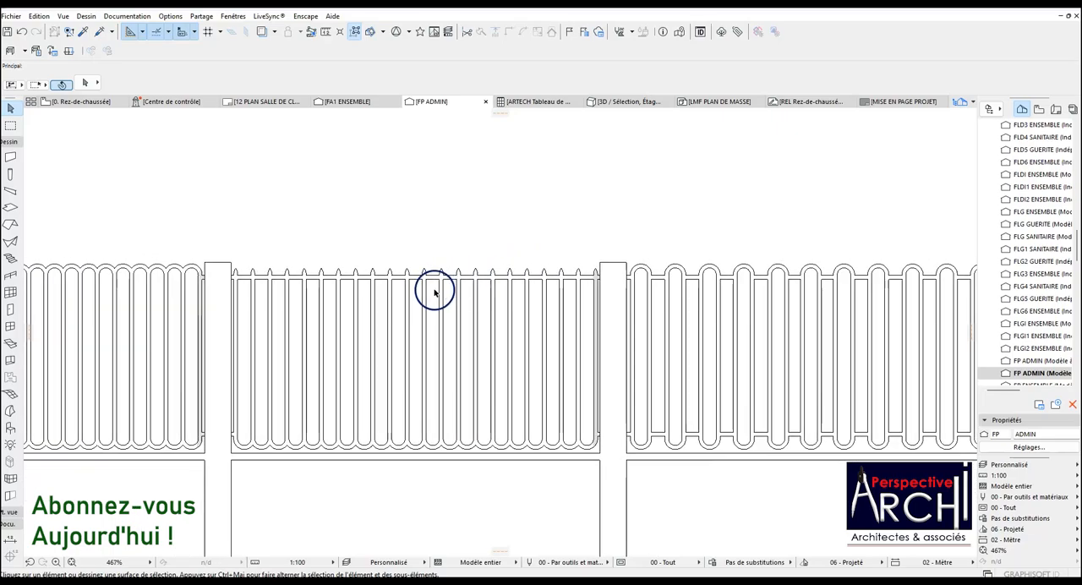
Compare the pointed tips of the GRILLE CLOTURE 02 panel with the post top and the neighbouring panel's rounded arches.
{"action": "scroll", "coordinate": [285, 285], "scroll_direction": "up", "scroll_amount": 4}
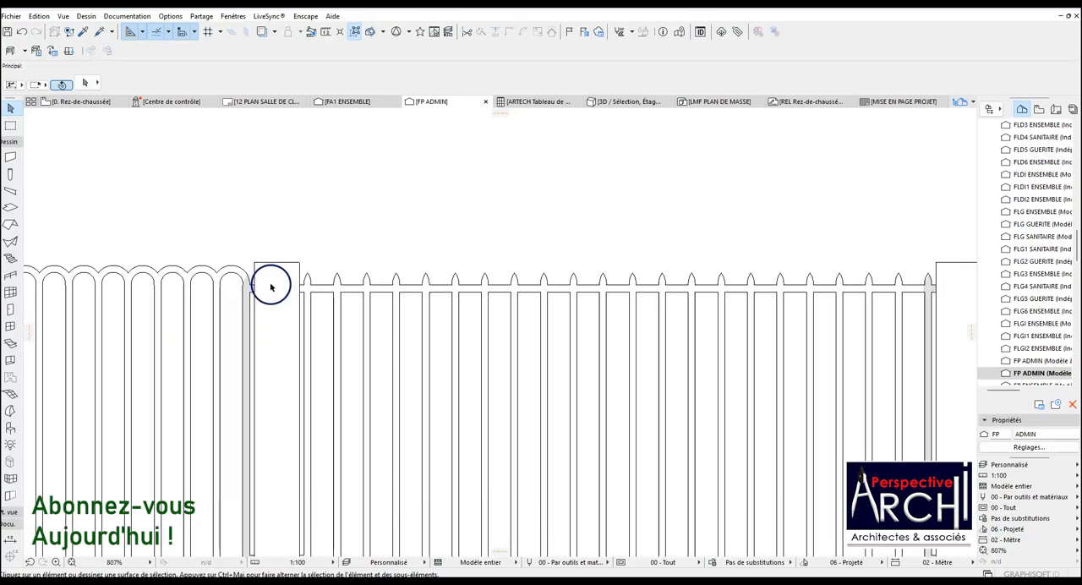
{"action": "scroll", "coordinate": [285, 286], "scroll_direction": "down", "scroll_amount": 3}
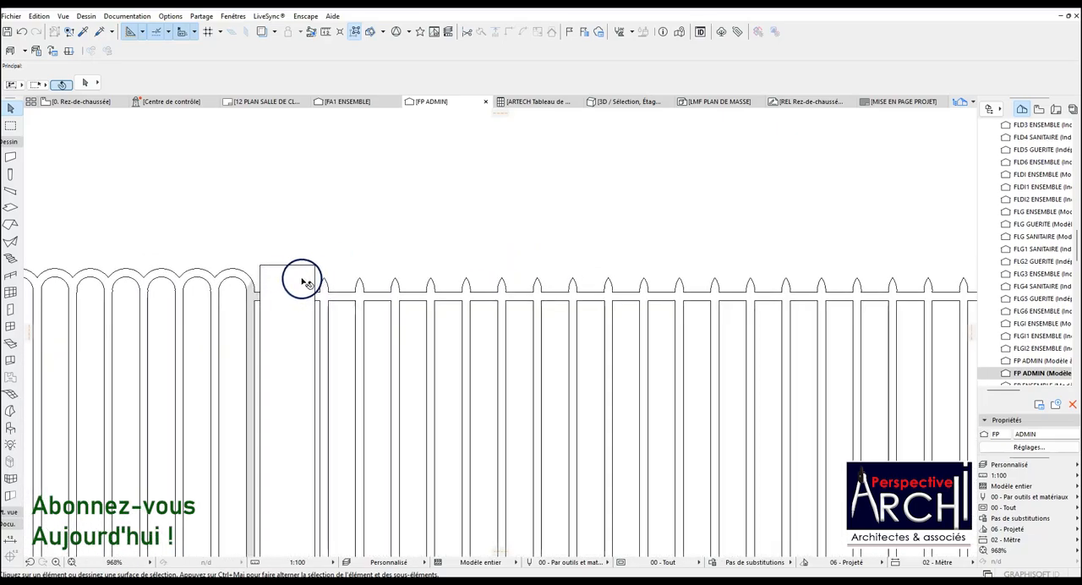
{"action": "scroll", "coordinate": [353, 290], "scroll_direction": "up", "scroll_amount": 4}
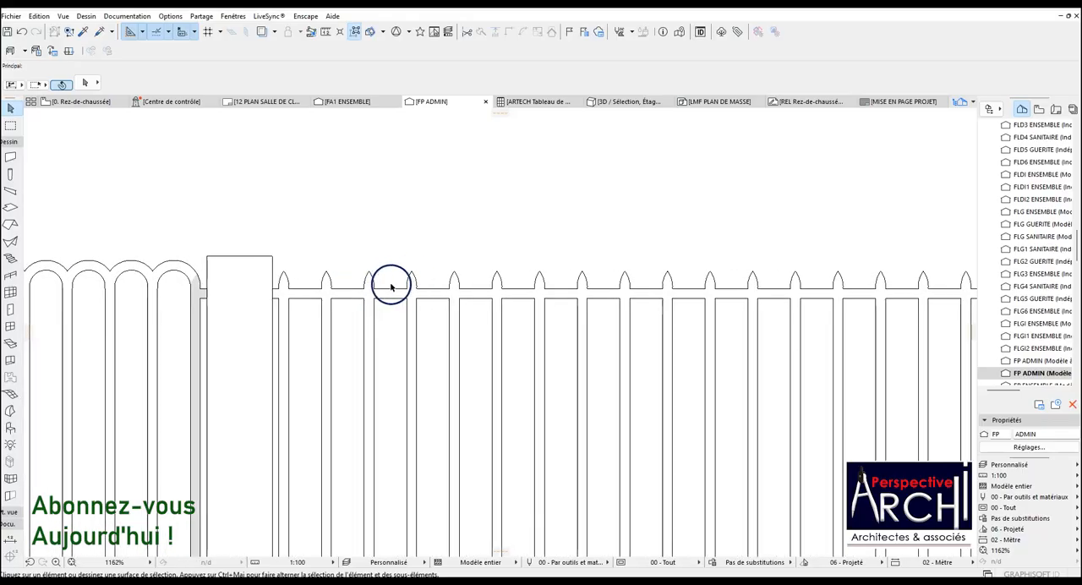
{"action": "left_click", "coordinate": [372, 279]}
{"action": "scroll", "coordinate": [290, 287], "scroll_direction": "up", "scroll_amount": 2}
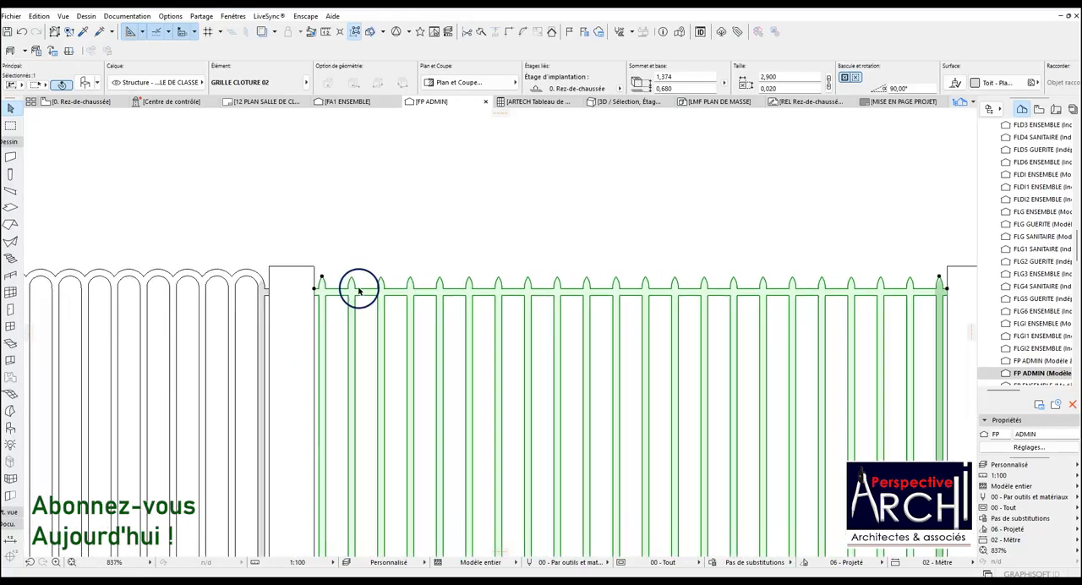
{"action": "scroll", "coordinate": [401, 292], "scroll_direction": "down", "scroll_amount": 4}
{"action": "scroll", "coordinate": [389, 292], "scroll_direction": "up", "scroll_amount": 5}
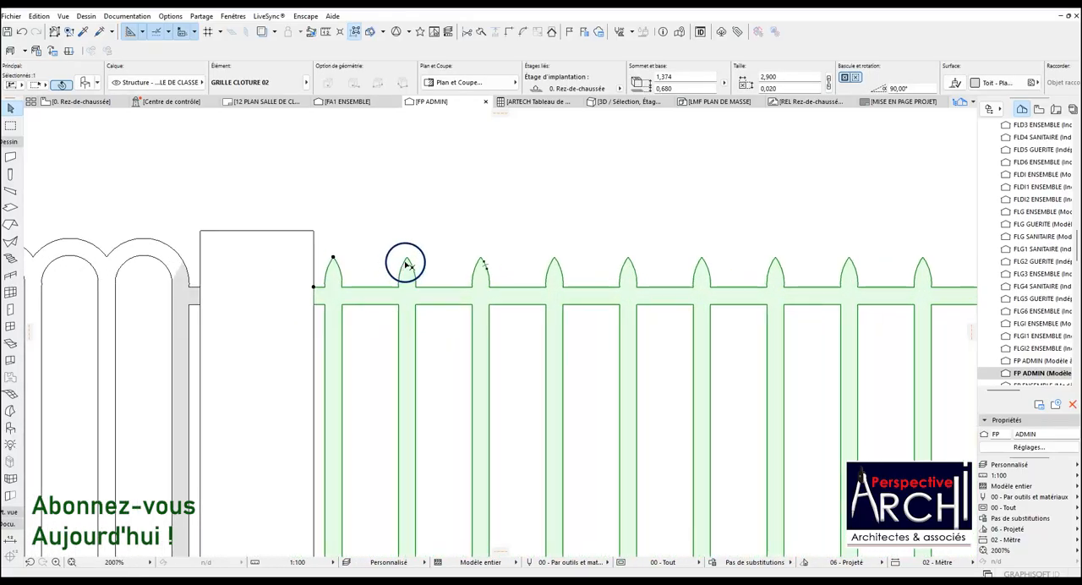
{"action": "scroll", "coordinate": [528, 320], "scroll_direction": "down", "scroll_amount": 1}
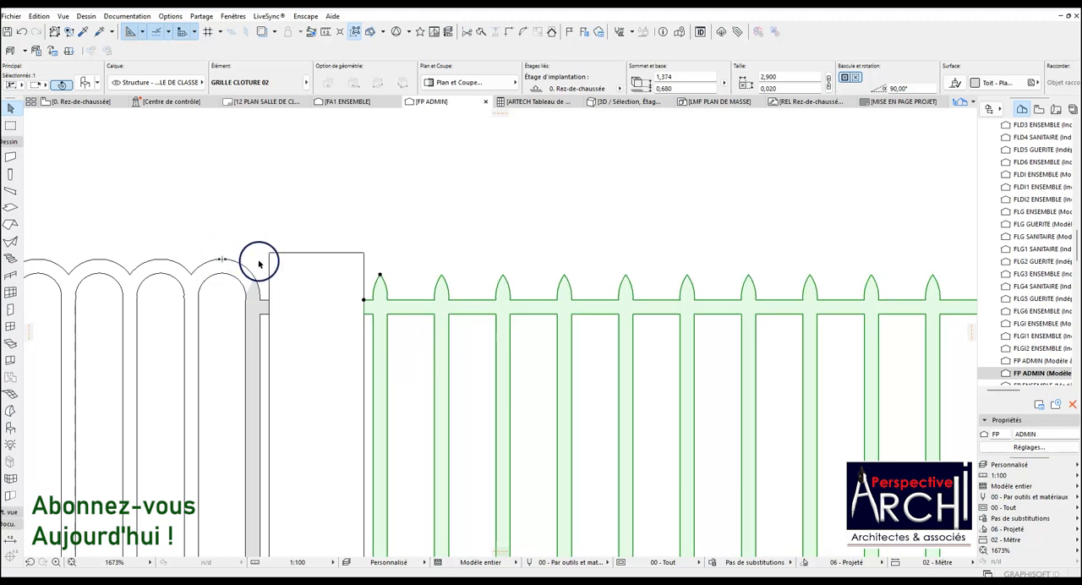
{"action": "scroll", "coordinate": [285, 302], "scroll_direction": "down", "scroll_amount": 8}
{"action": "scroll", "coordinate": [165, 310], "scroll_direction": "up", "scroll_amount": 5}
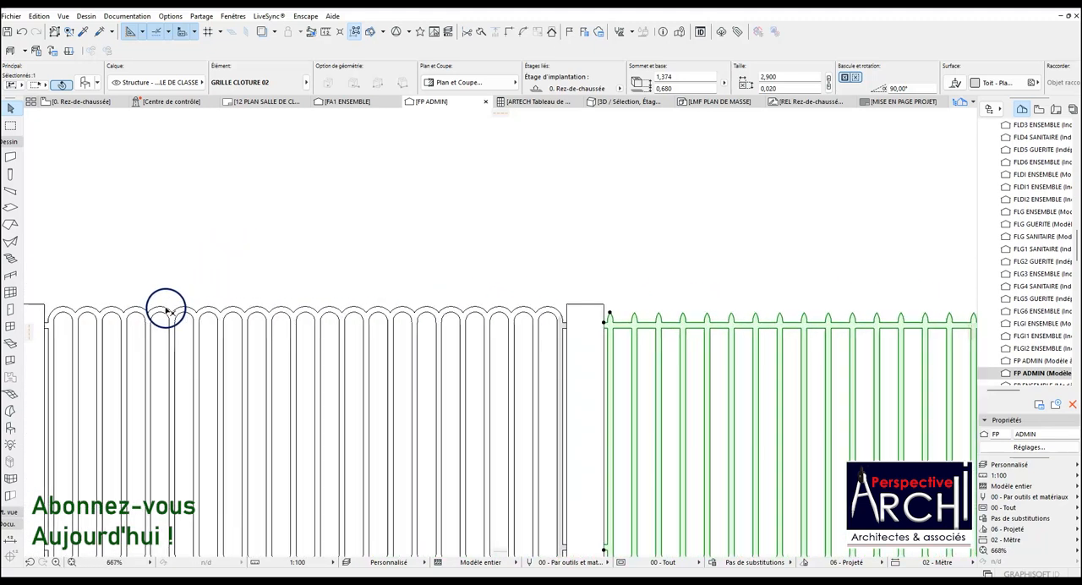
{"action": "scroll", "coordinate": [229, 311], "scroll_direction": "down", "scroll_amount": 4}
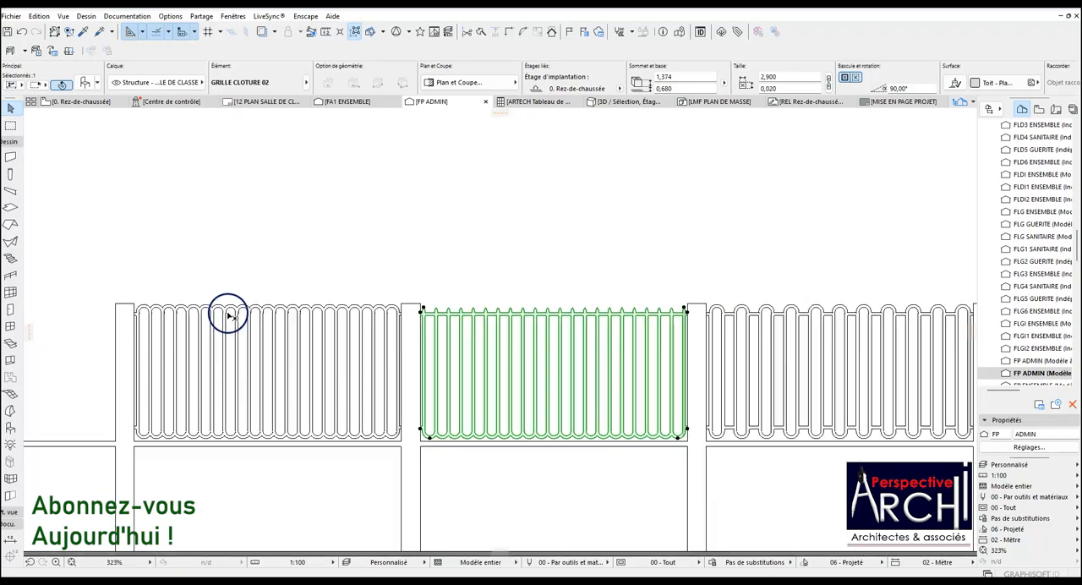
{"action": "scroll", "coordinate": [228, 315], "scroll_direction": "down", "scroll_amount": 3}
{"action": "key", "text": "Escape"}
{"action": "scroll", "coordinate": [744, 324], "scroll_direction": "up", "scroll_amount": 1}
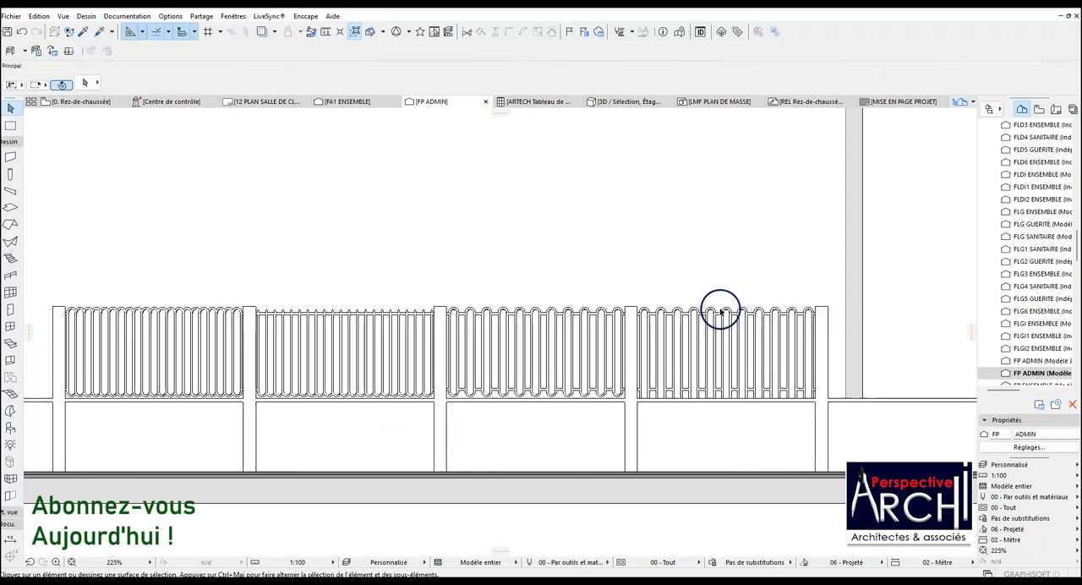
On the Rez-de-chaussée plan, draw a marquee about 5 by 17 m around the fence on the street boundary and extend it to all storeys.
{"action": "left_click", "coordinate": [86, 103]}
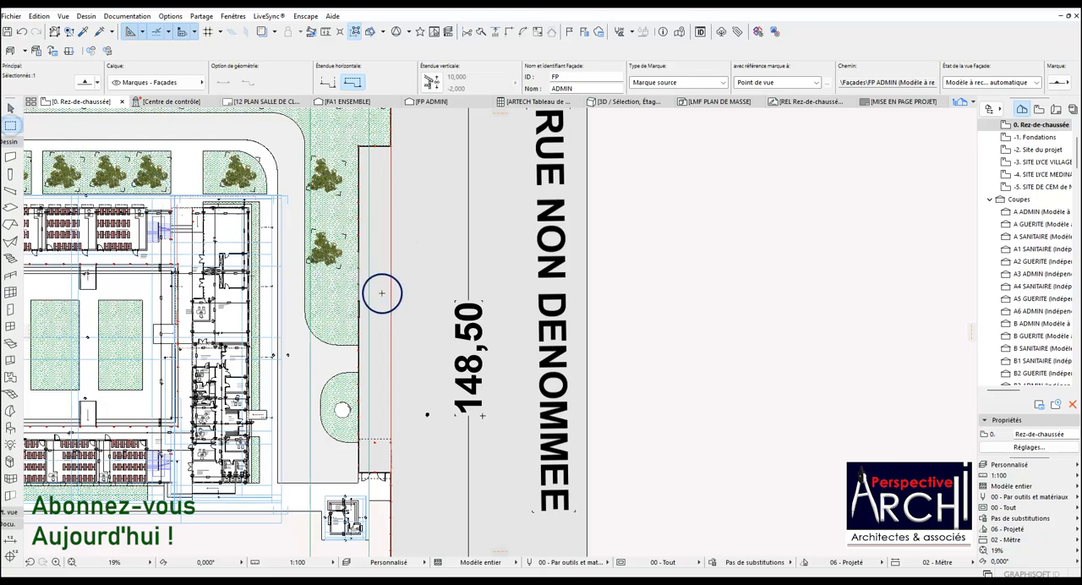
{"action": "scroll", "coordinate": [381, 293], "scroll_direction": "up", "scroll_amount": 3}
{"action": "key", "text": "Escape"}
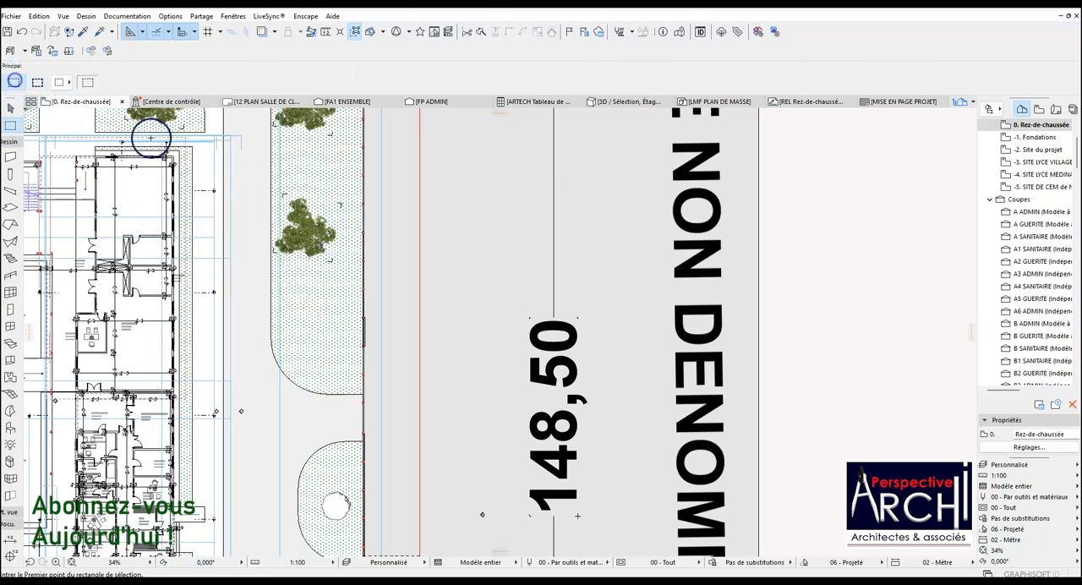
{"action": "left_click", "coordinate": [345, 208]}
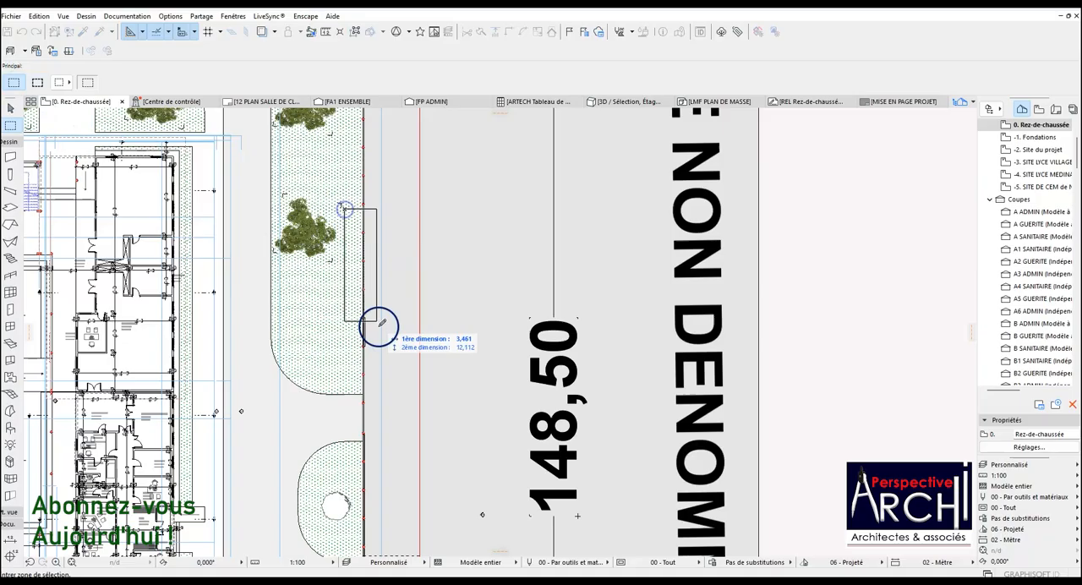
{"action": "left_click", "coordinate": [396, 372]}
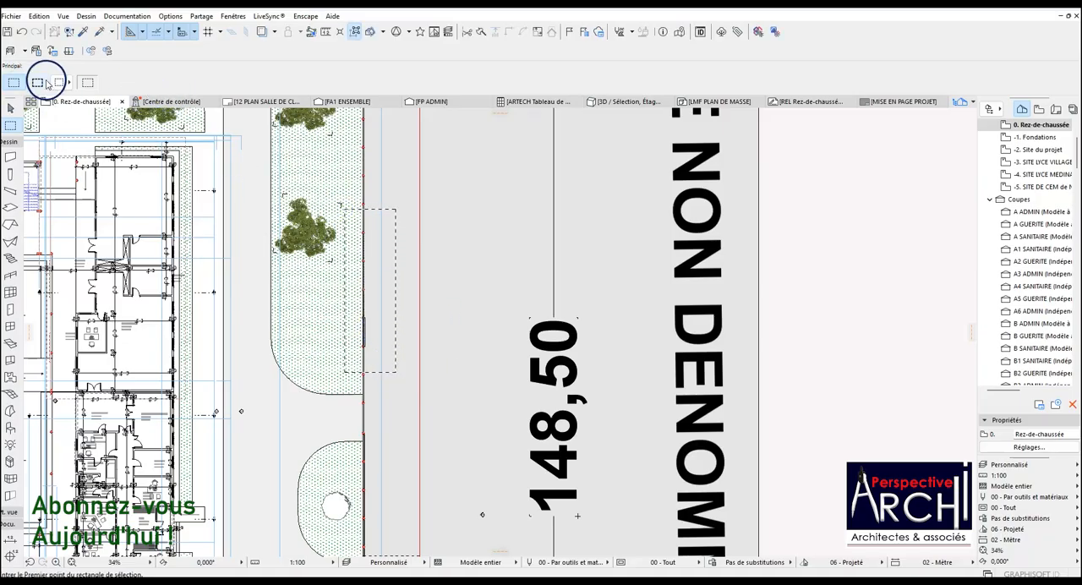
{"action": "left_click", "coordinate": [38, 81]}
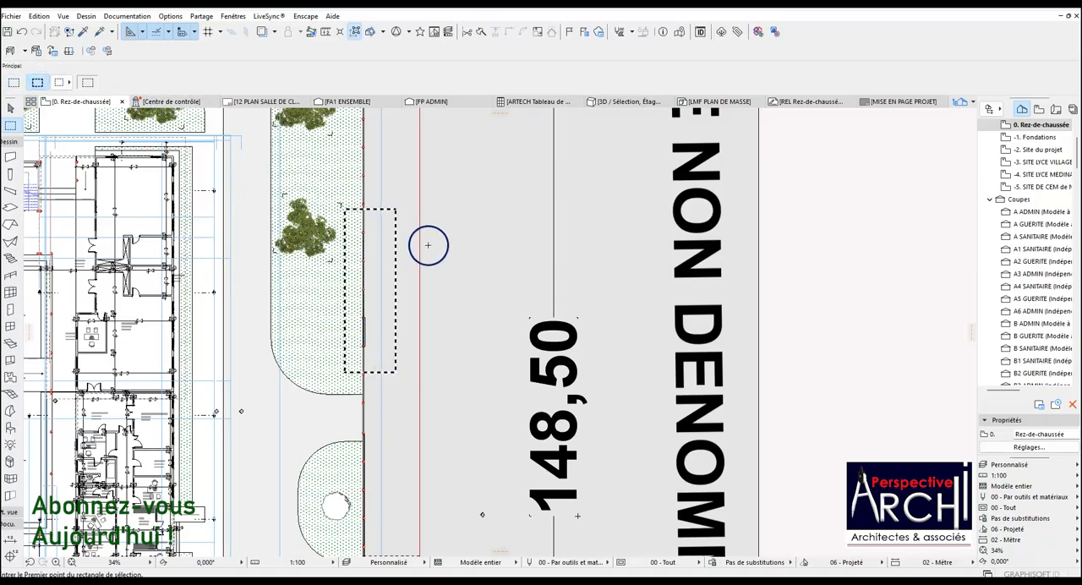
Show the marquee area in 3D and display it in the generic perspective, fitted to the window.
{"action": "right_click", "coordinate": [428, 245]}
{"action": "left_click", "coordinate": [539, 423]}
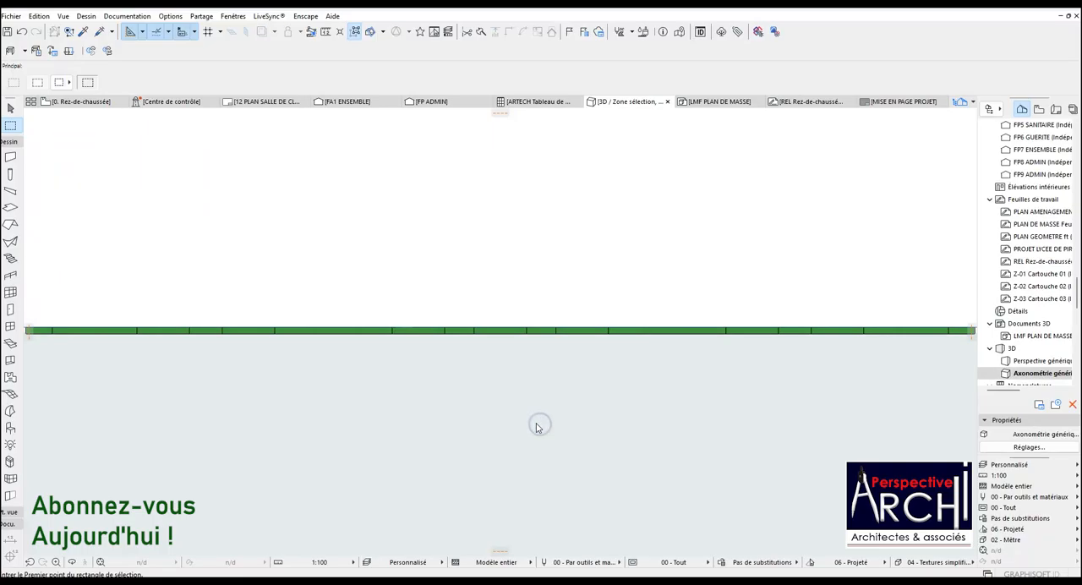
{"action": "left_click", "coordinate": [102, 562]}
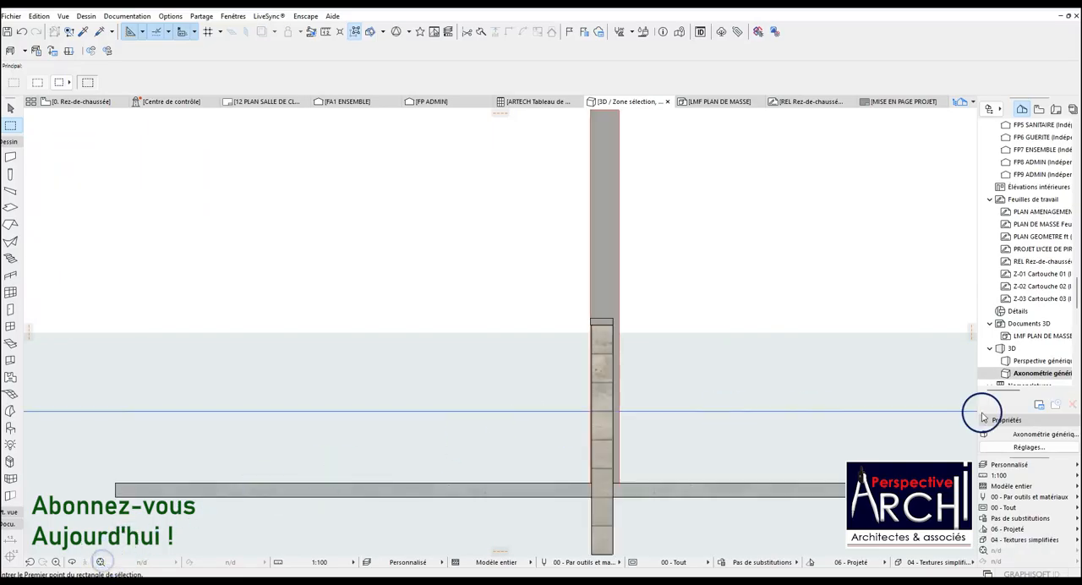
{"action": "double_click", "coordinate": [1032, 361]}
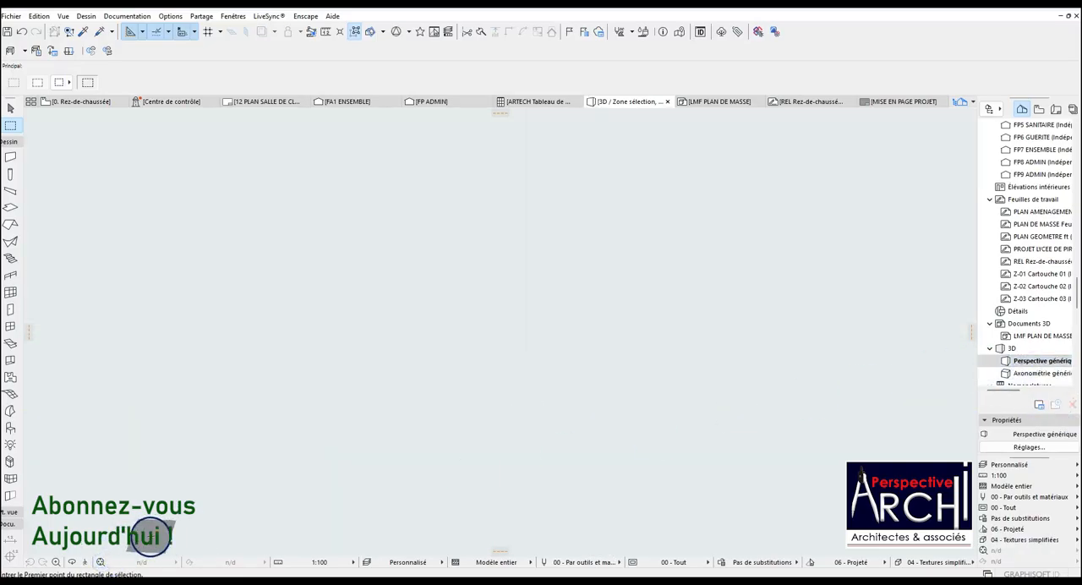
{"action": "left_click", "coordinate": [100, 562]}
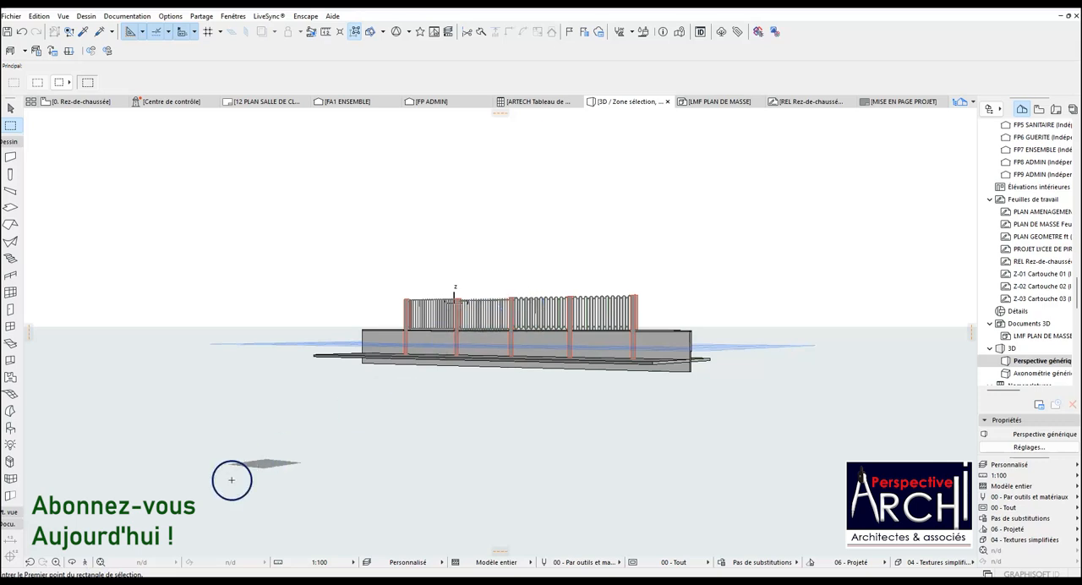
Orbit around the fence in perspective and examine the four green panels between the posts from the street side.
{"action": "left_click", "coordinate": [72, 562]}
{"action": "left_click_drag", "start_coordinate": [331, 363], "coordinate": [421, 321]}
{"action": "scroll", "coordinate": [421, 321], "scroll_direction": "up", "scroll_amount": 8}
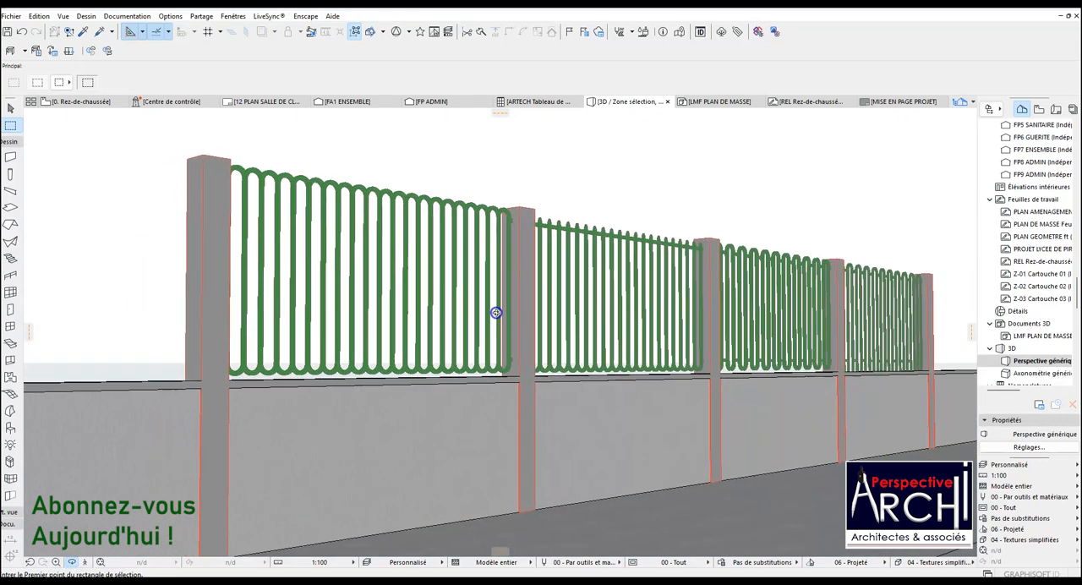
{"action": "left_click_drag", "start_coordinate": [496, 312], "coordinate": [418, 369]}
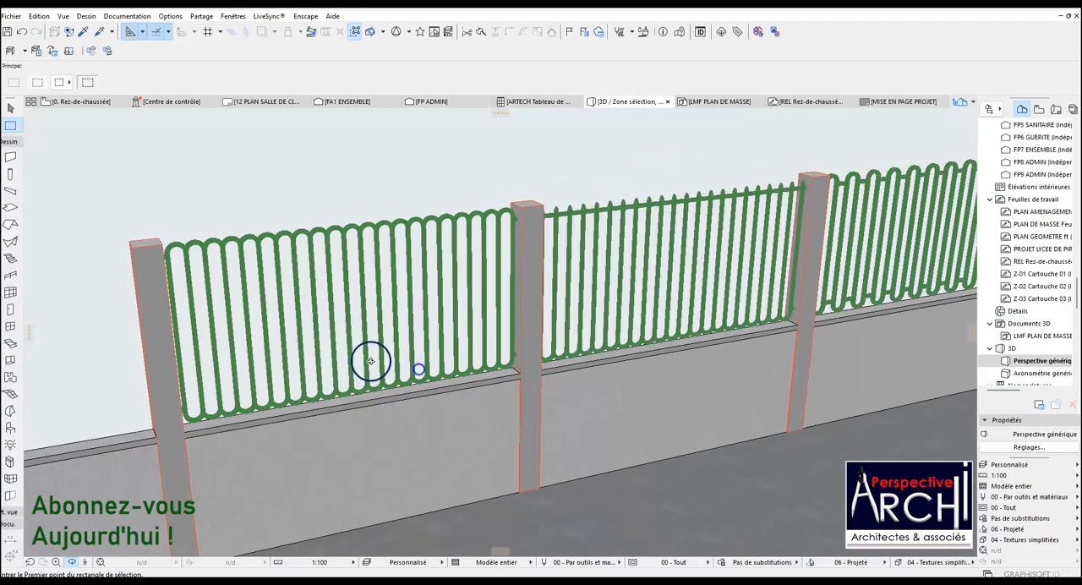
{"action": "scroll", "coordinate": [369, 361], "scroll_direction": "down", "scroll_amount": 3}
{"action": "left_click_drag", "start_coordinate": [546, 318], "coordinate": [288, 310]}
{"action": "scroll", "coordinate": [287, 310], "scroll_direction": "down", "scroll_amount": 3}
{"action": "left_click_drag", "start_coordinate": [792, 292], "coordinate": [498, 268]}
{"action": "scroll", "coordinate": [497, 267], "scroll_direction": "down", "scroll_amount": 2}
{"action": "left_click_drag", "start_coordinate": [539, 299], "coordinate": [640, 333]}
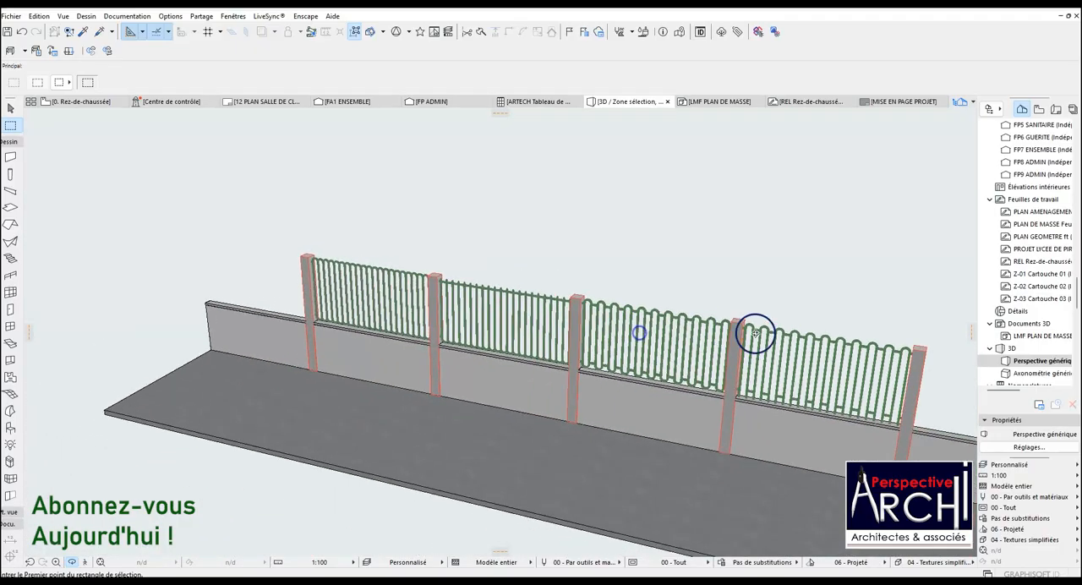
Inspect the two wide-arched panels up close, comparing their rails and lower ends above the wall coping.
{"action": "scroll", "coordinate": [872, 362], "scroll_direction": "up", "scroll_amount": 5}
{"action": "scroll", "coordinate": [872, 362], "scroll_direction": "up", "scroll_amount": 4}
{"action": "left_click_drag", "start_coordinate": [592, 357], "coordinate": [729, 362]}
{"action": "scroll", "coordinate": [745, 330], "scroll_direction": "down", "scroll_amount": 3}
{"action": "scroll", "coordinate": [745, 330], "scroll_direction": "down", "scroll_amount": 1}
{"action": "scroll", "coordinate": [467, 243], "scroll_direction": "up", "scroll_amount": 5}
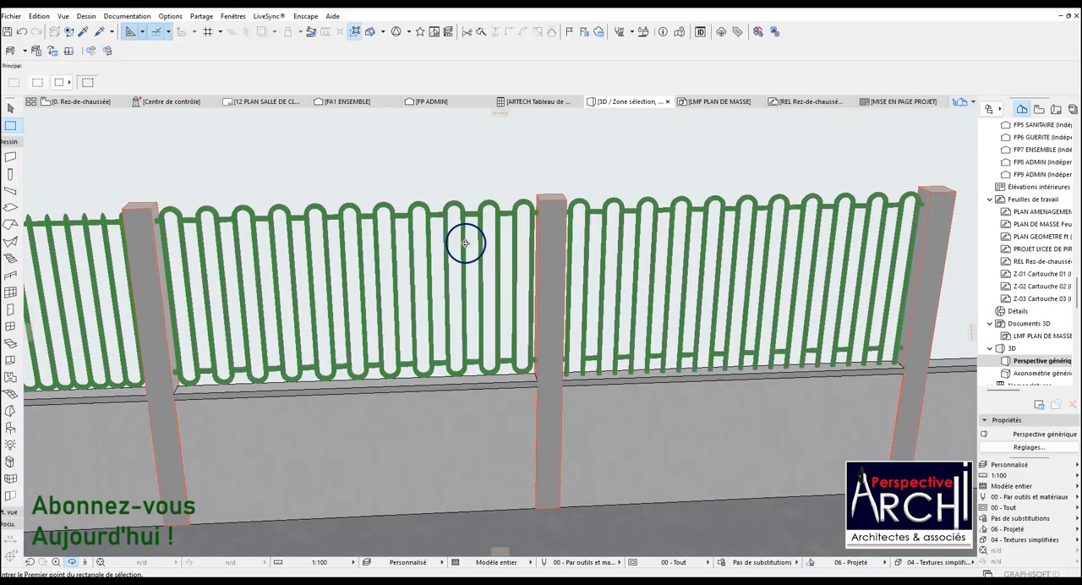
{"action": "left_click_drag", "start_coordinate": [481, 253], "coordinate": [711, 241]}
{"action": "scroll", "coordinate": [753, 259], "scroll_direction": "down", "scroll_amount": 6}
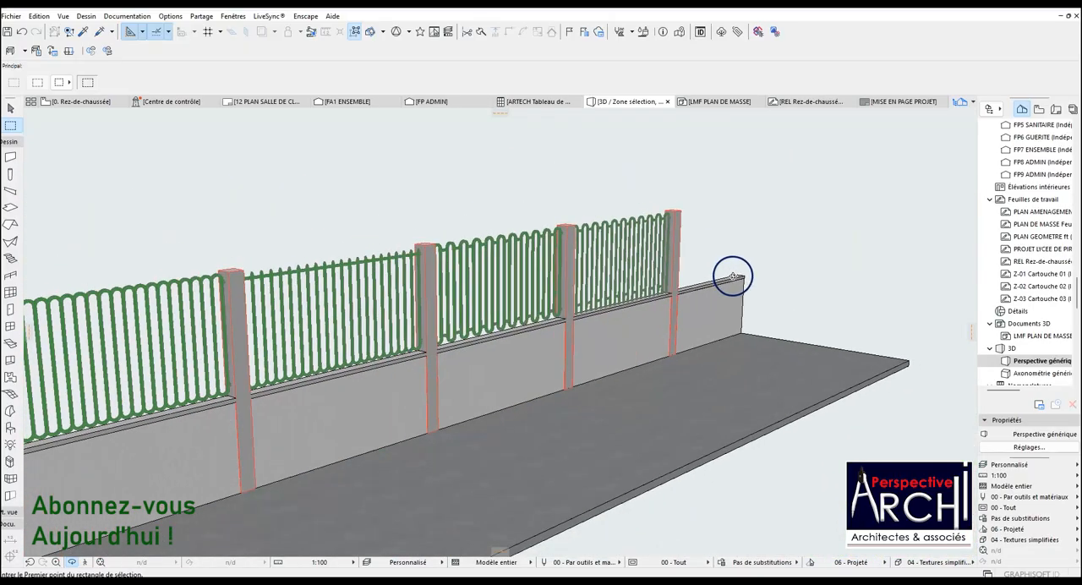
Examine the full row of panels obliquely from the first post, from above and from near eye level.
{"action": "scroll", "coordinate": [230, 321], "scroll_direction": "up", "scroll_amount": 5}
{"action": "left_click_drag", "start_coordinate": [363, 302], "coordinate": [531, 315]}
{"action": "scroll", "coordinate": [322, 289], "scroll_direction": "down", "scroll_amount": 3}
{"action": "middle_click_drag", "start_coordinate": [531, 315], "coordinate": [732, 300], "text": "shift"}
{"action": "scroll", "coordinate": [536, 319], "scroll_direction": "up", "scroll_amount": 2}
{"action": "middle_click_drag", "start_coordinate": [547, 322], "coordinate": [487, 341], "text": "shift"}
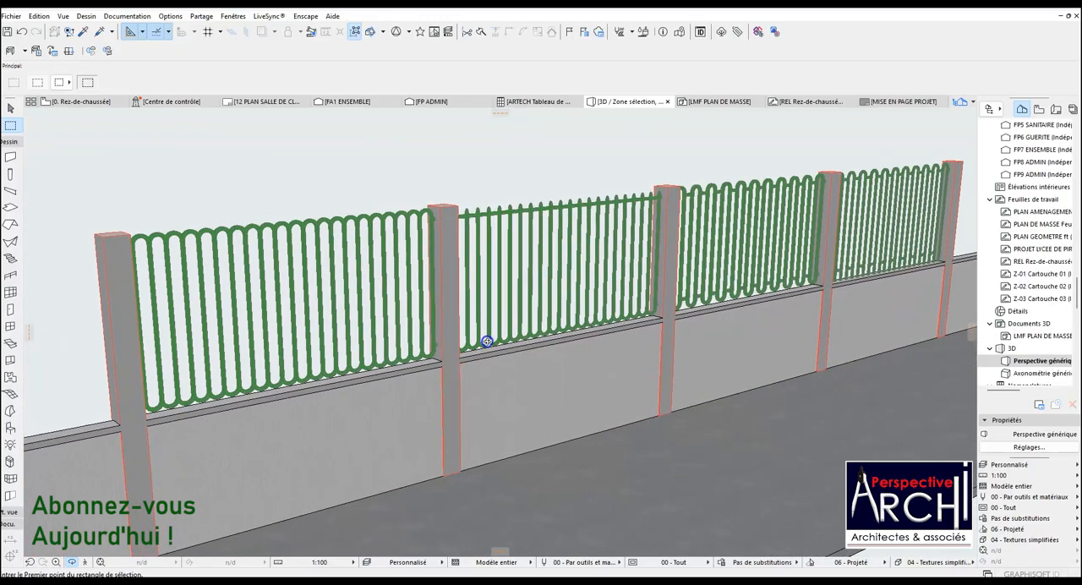
{"action": "middle_click_drag", "start_coordinate": [741, 273], "coordinate": [776, 240], "text": "shift"}
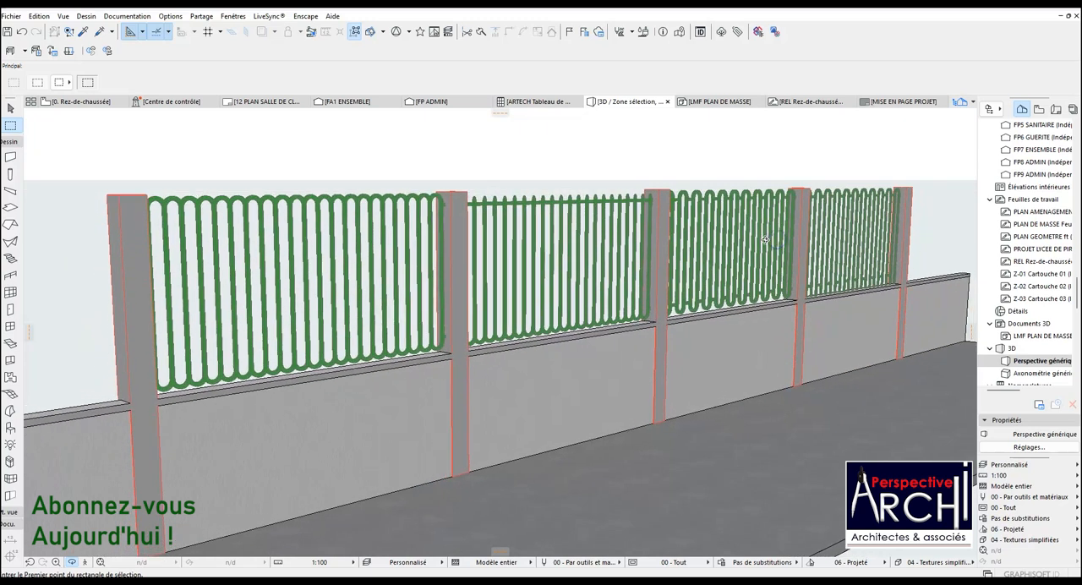
Compare the top alignment of the four panel designs along the wall at close range.
{"action": "scroll", "coordinate": [773, 239], "scroll_direction": "up", "scroll_amount": 1}
{"action": "scroll", "coordinate": [751, 239], "scroll_direction": "up", "scroll_amount": 1}
{"action": "scroll", "coordinate": [876, 226], "scroll_direction": "down", "scroll_amount": 2}
{"action": "scroll", "coordinate": [740, 283], "scroll_direction": "up", "scroll_amount": 2}
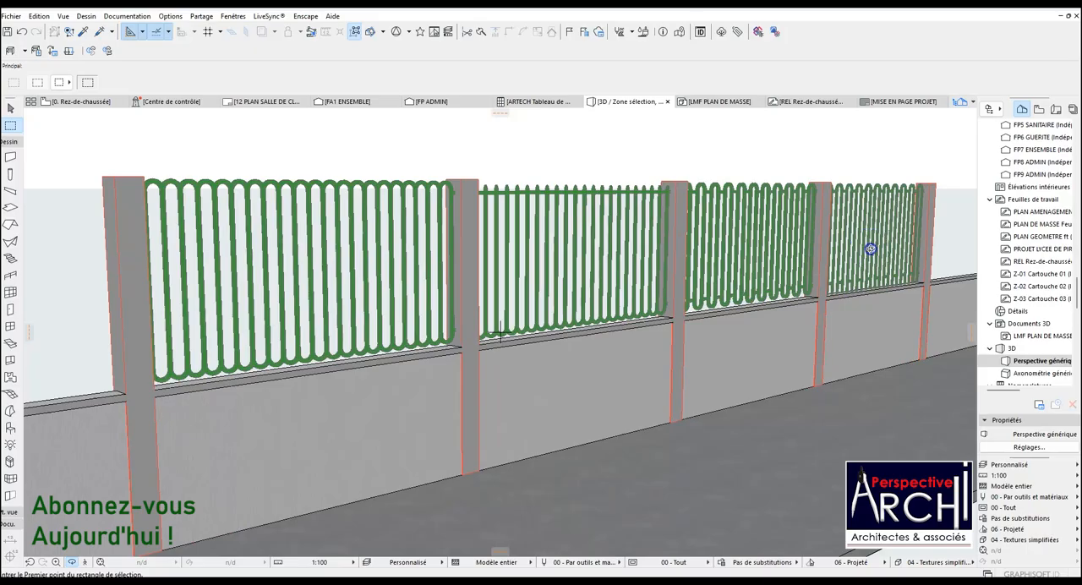
{"action": "scroll", "coordinate": [898, 234], "scroll_direction": "up", "scroll_amount": 1}
{"action": "scroll", "coordinate": [899, 234], "scroll_direction": "up", "scroll_amount": 1}
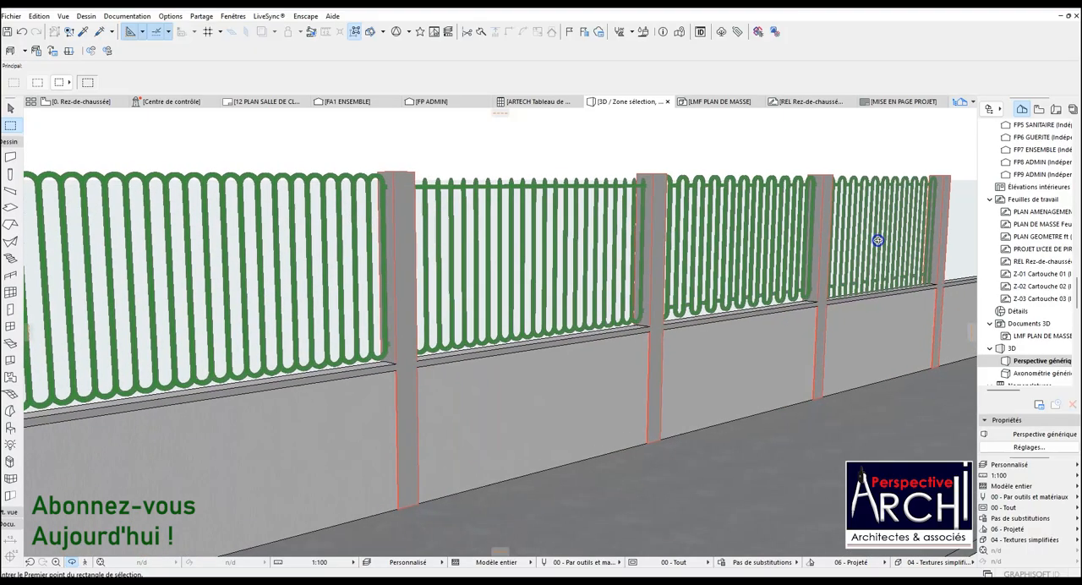
{"action": "scroll", "coordinate": [876, 239], "scroll_direction": "down", "scroll_amount": 1}
{"action": "scroll", "coordinate": [876, 239], "scroll_direction": "up", "scroll_amount": 1}
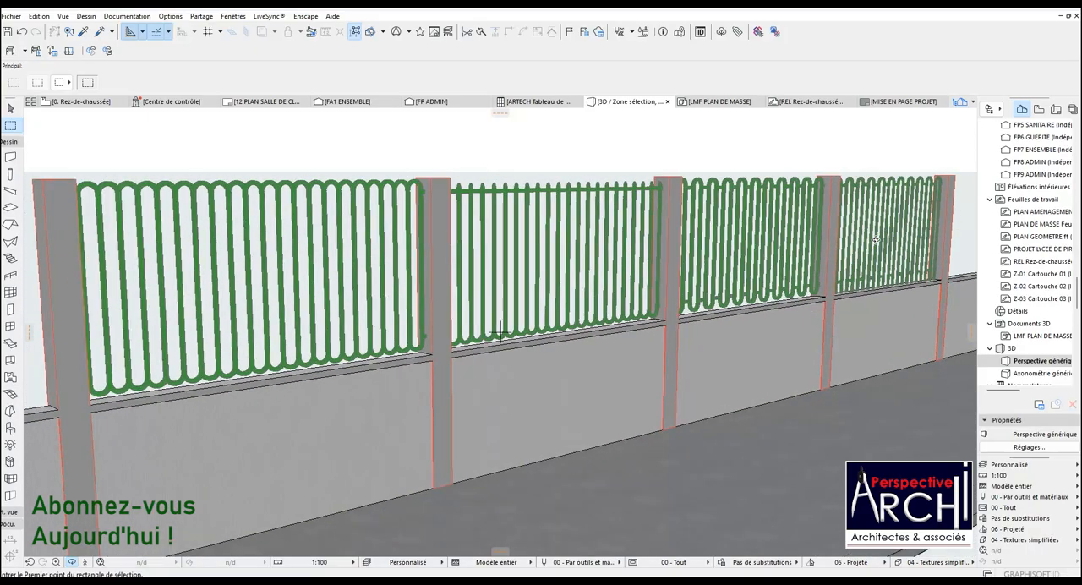